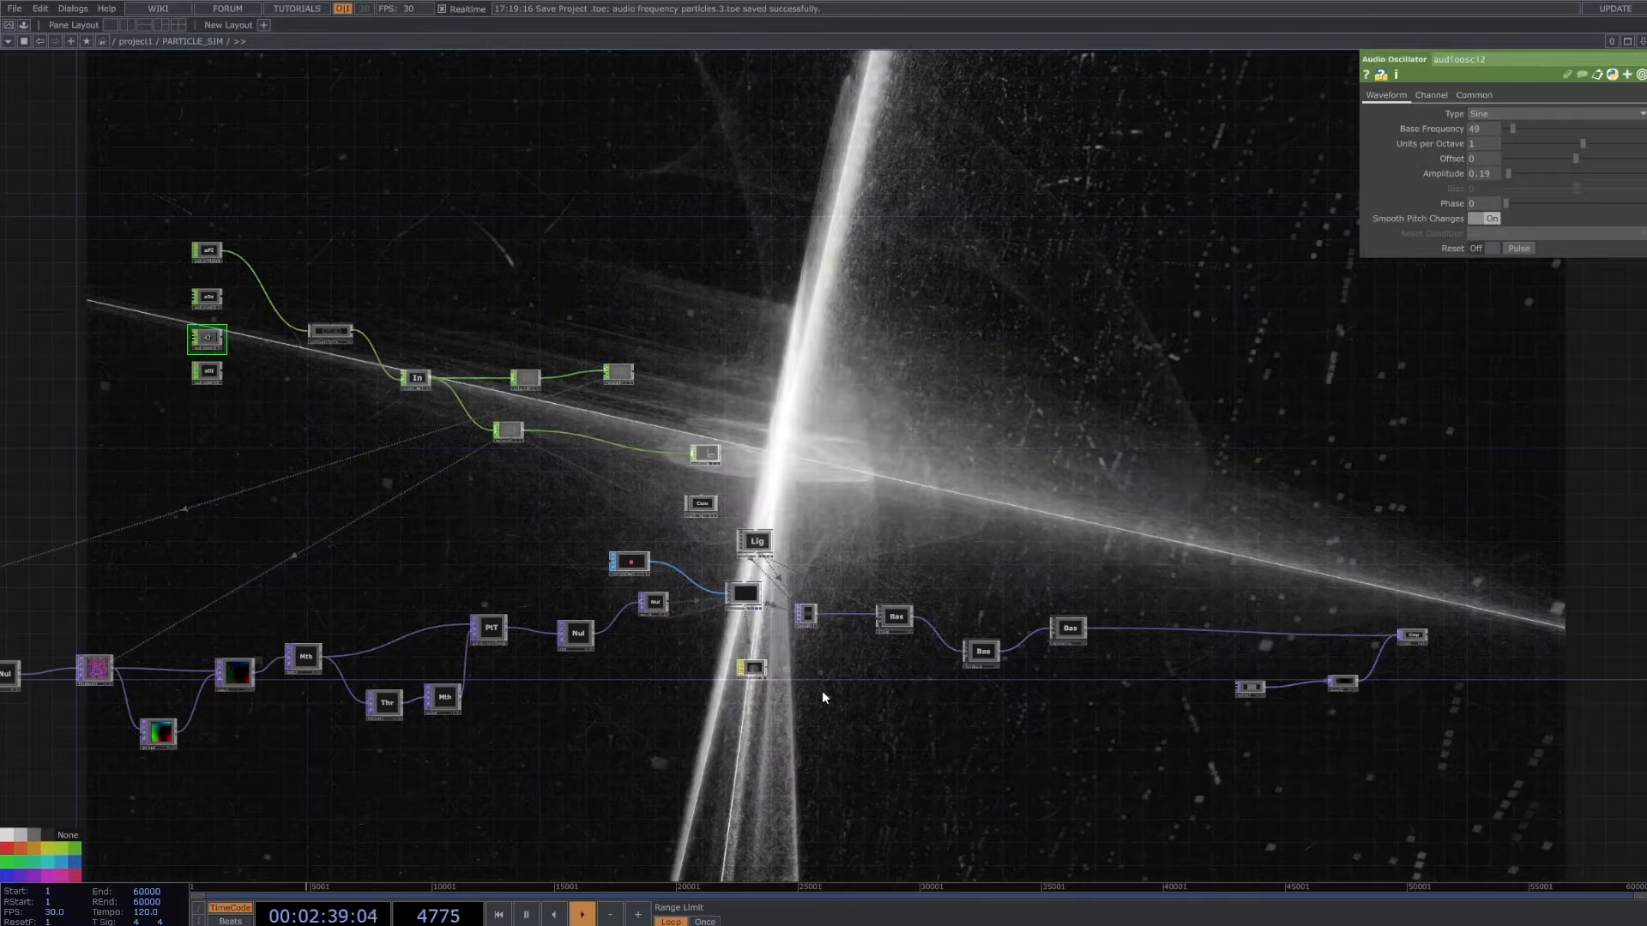
- Pause playback and connect audioosc2 to the audioAnalysis input in place of the audio file source
{"action": "scroll", "coordinate": [709, 702], "scroll_direction": "up", "scroll_amount": 2}
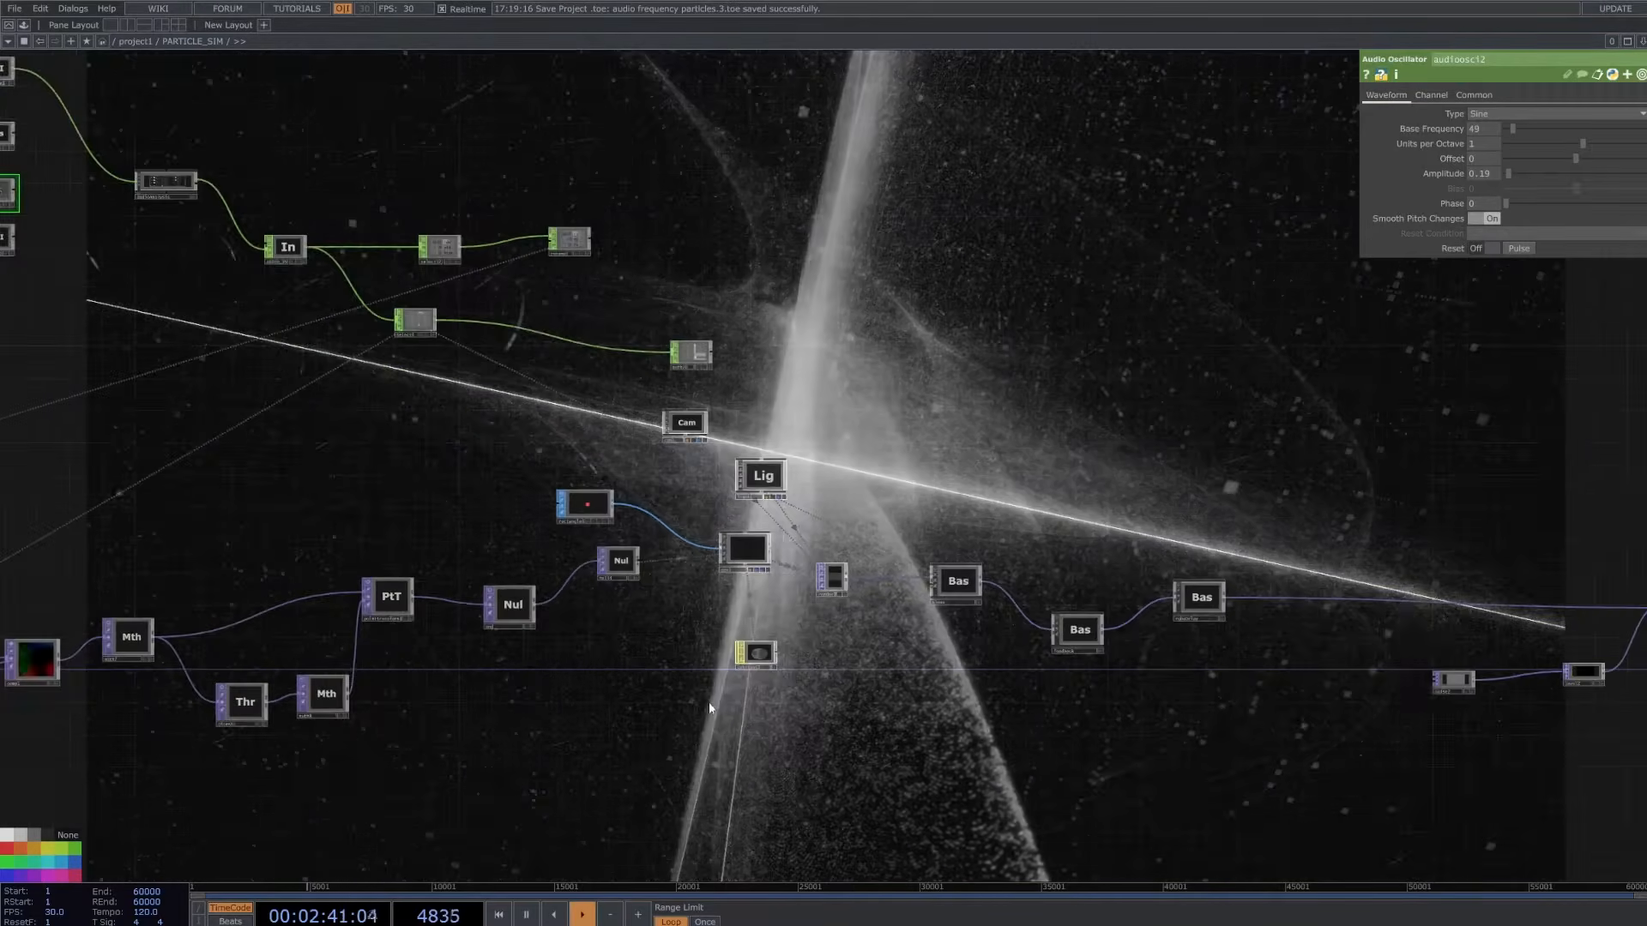
{"action": "scroll", "coordinate": [708, 702], "scroll_direction": "down", "scroll_amount": 4}
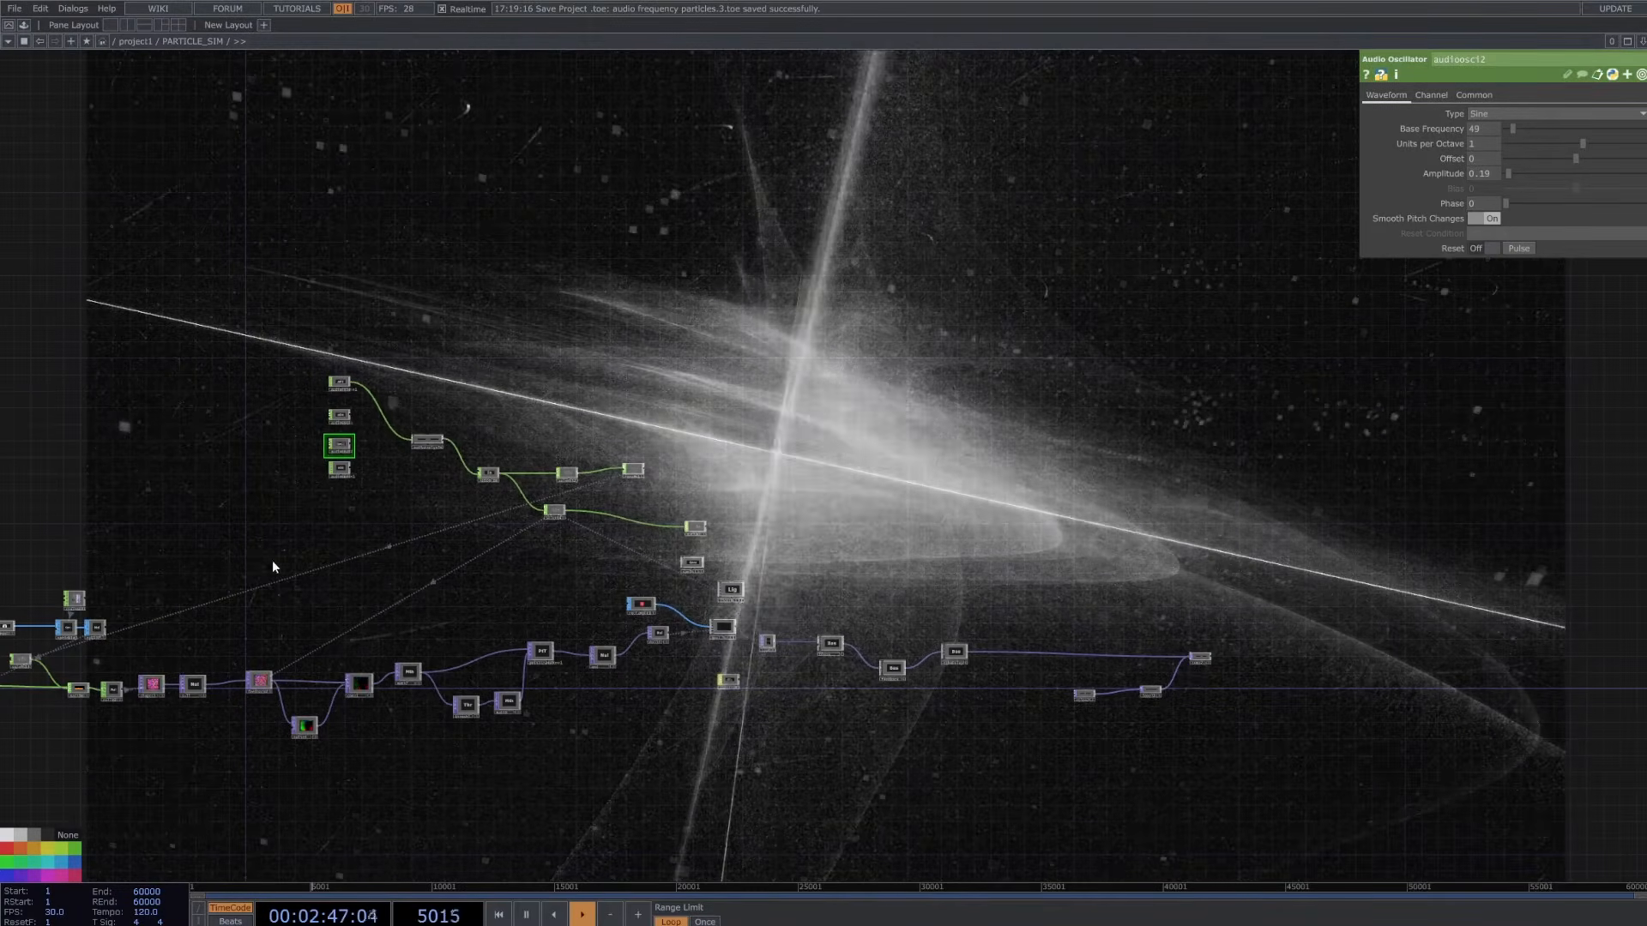
{"action": "key", "text": "space"}
{"action": "scroll", "coordinate": [441, 540], "scroll_direction": "up", "scroll_amount": 3}
{"action": "left_click_drag", "start_coordinate": [444, 534], "coordinate": [473, 569]}
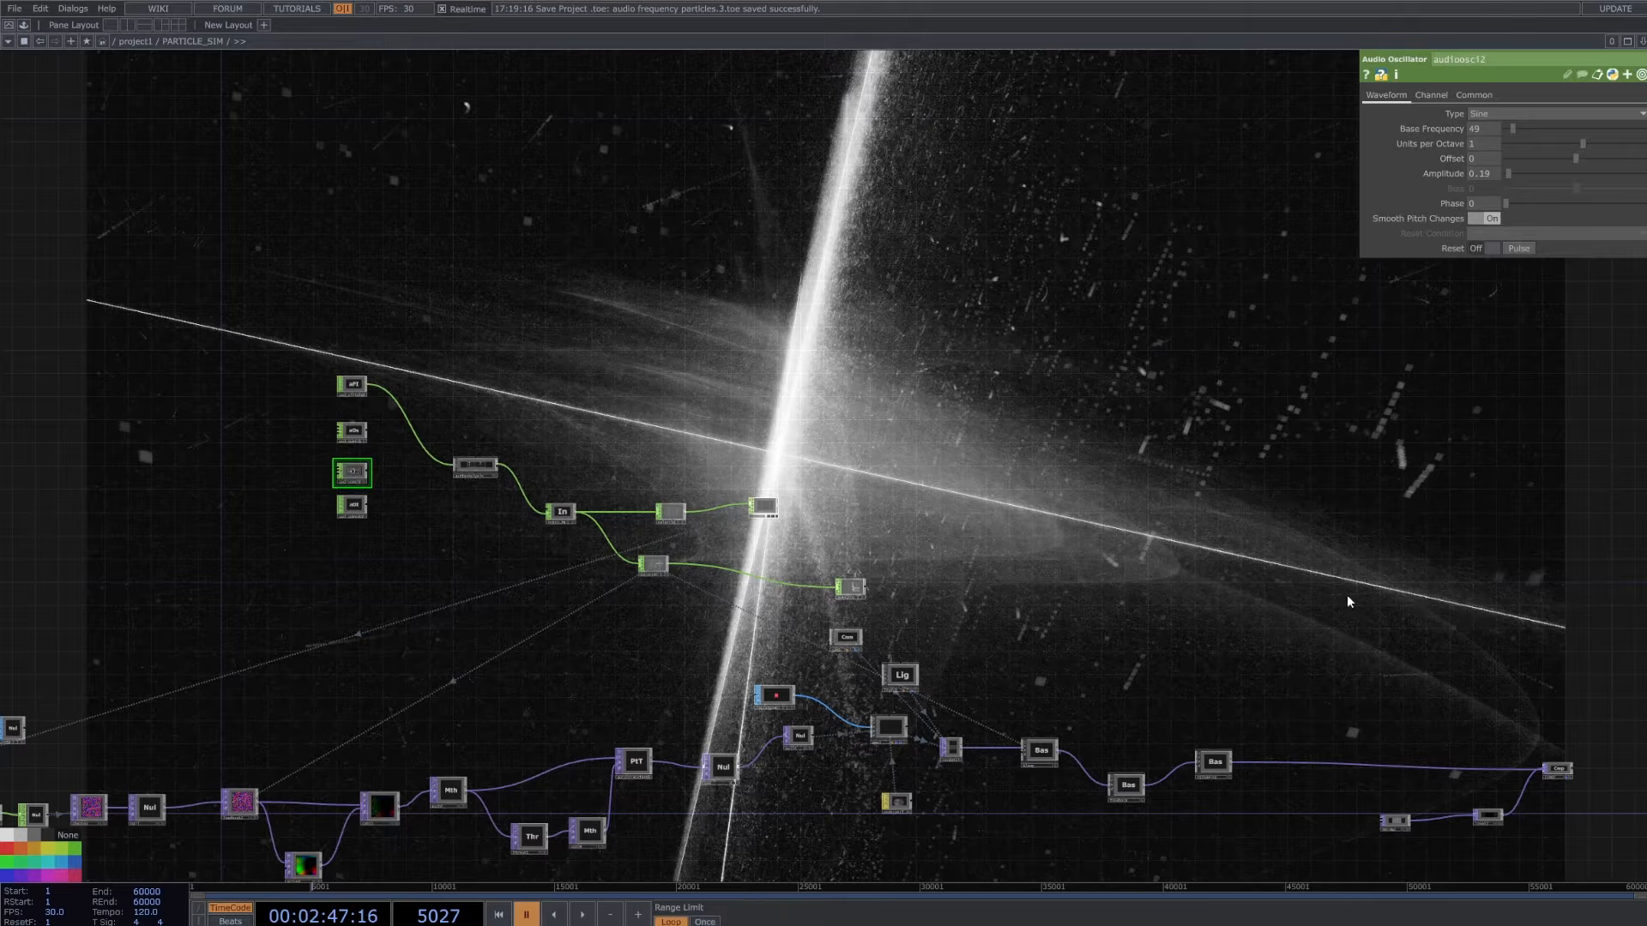
{"action": "scroll", "coordinate": [975, 565], "scroll_direction": "up", "scroll_amount": 2}
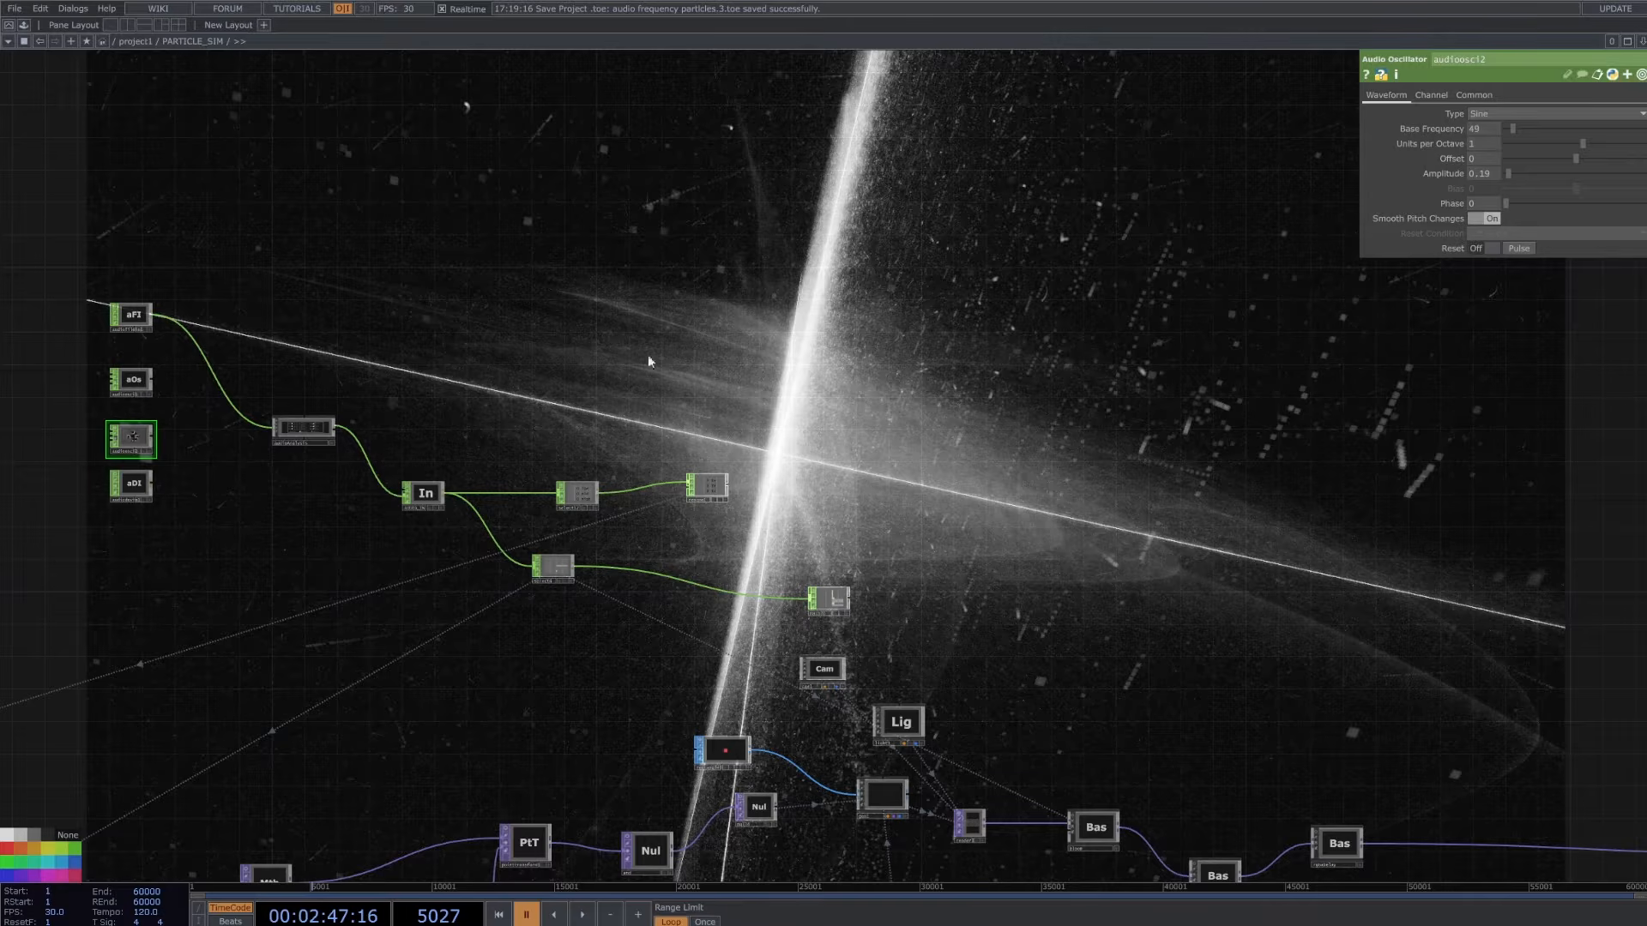
{"action": "scroll", "coordinate": [190, 467], "scroll_direction": "up", "scroll_amount": 2}
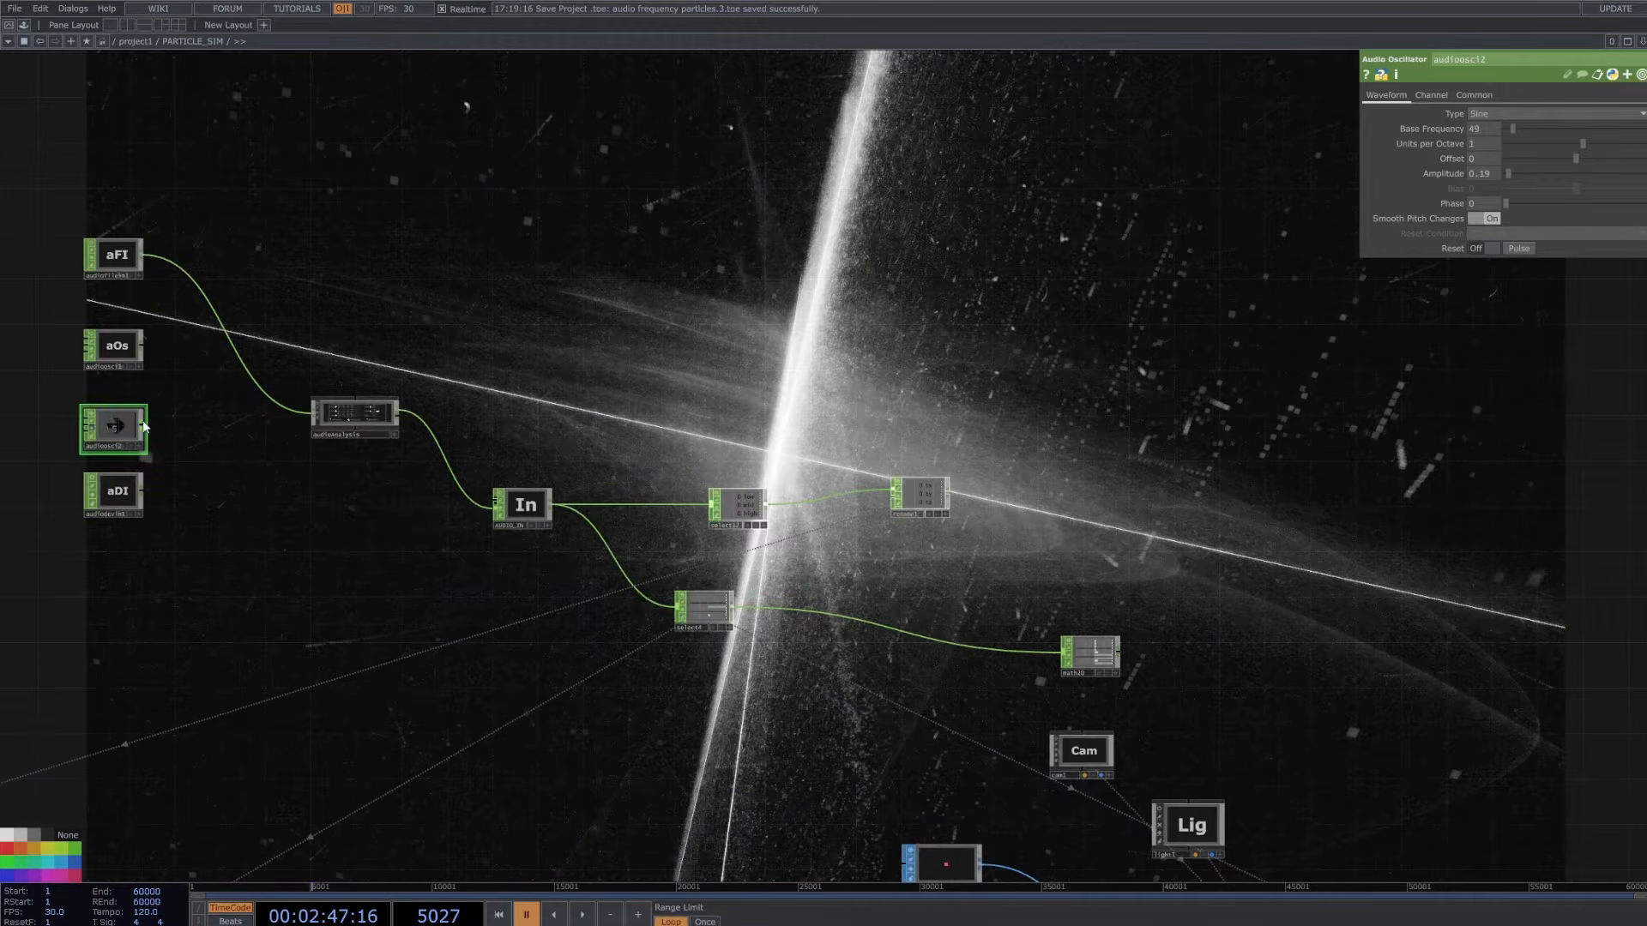
{"action": "scroll", "coordinate": [118, 428], "scroll_direction": "up", "scroll_amount": 2}
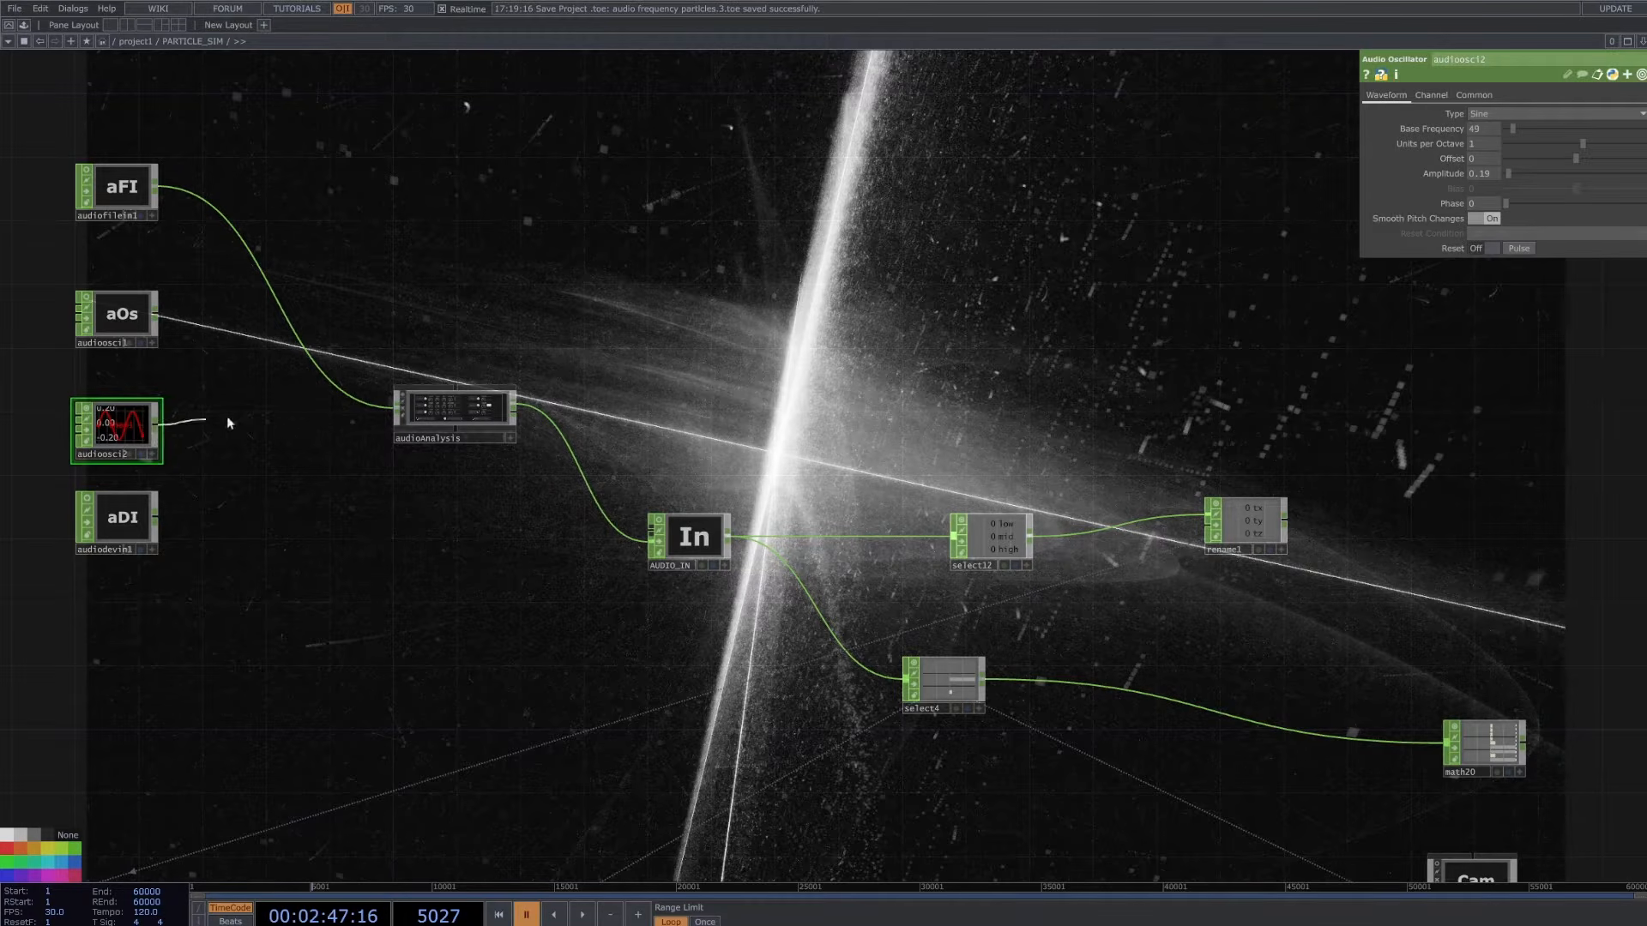
{"action": "left_click", "coordinate": [375, 415]}
{"action": "left_click", "coordinate": [514, 403]}
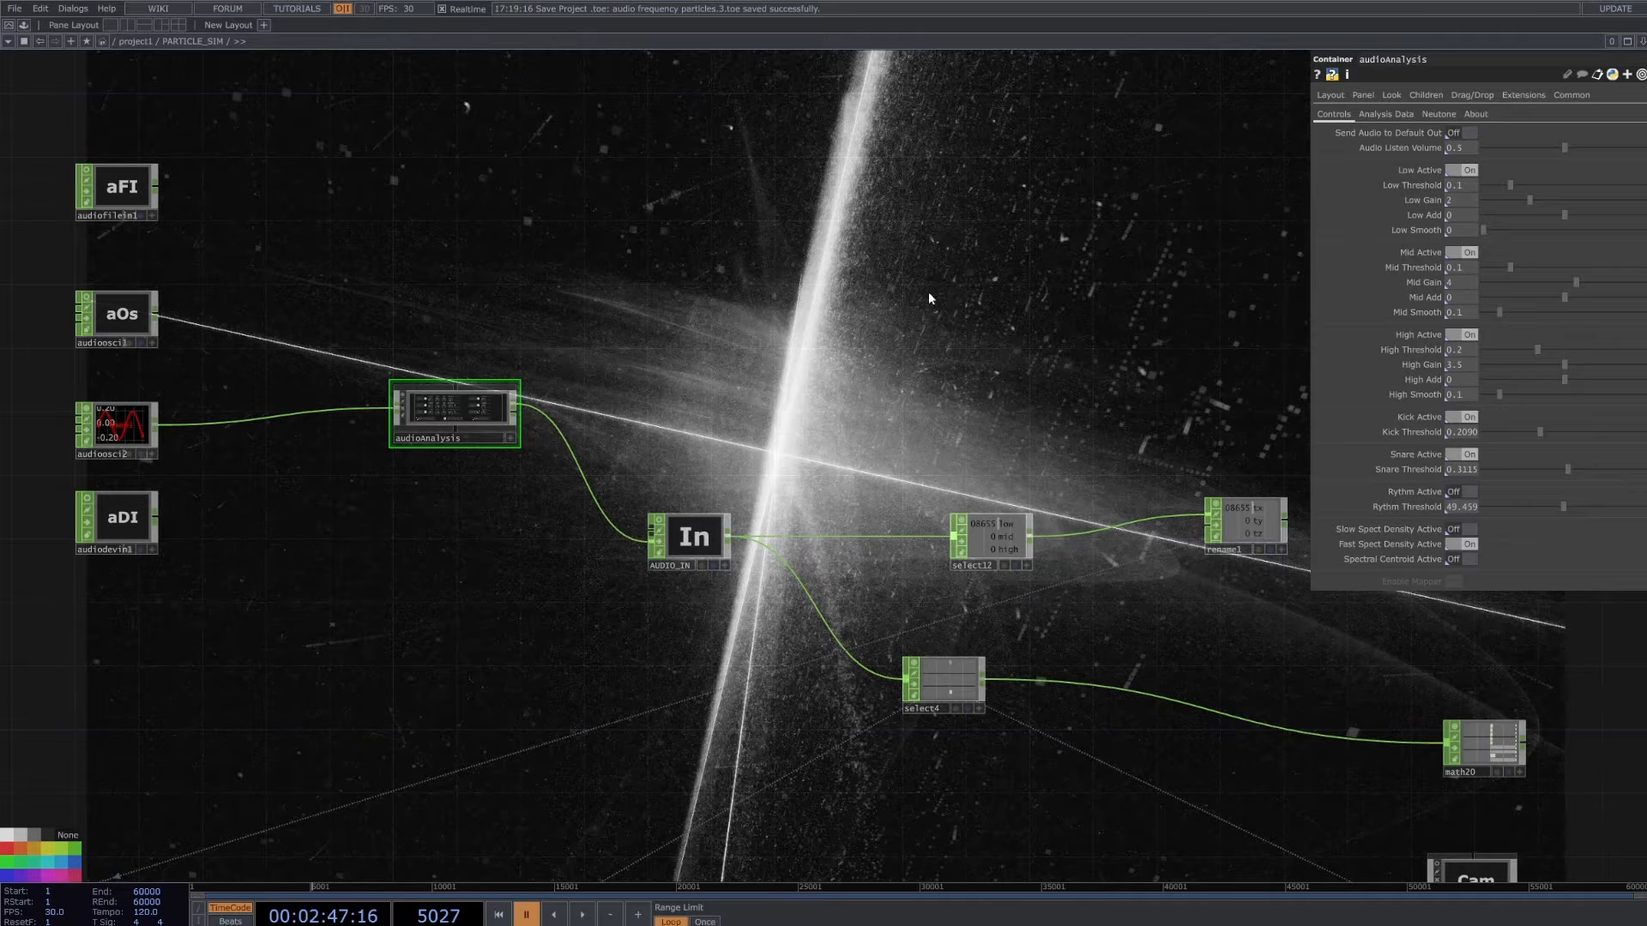
- Resume playback and set the Base Frequency of the audioosc2 oscillator to 0
{"action": "key", "text": "p"}
{"action": "key", "text": "space"}
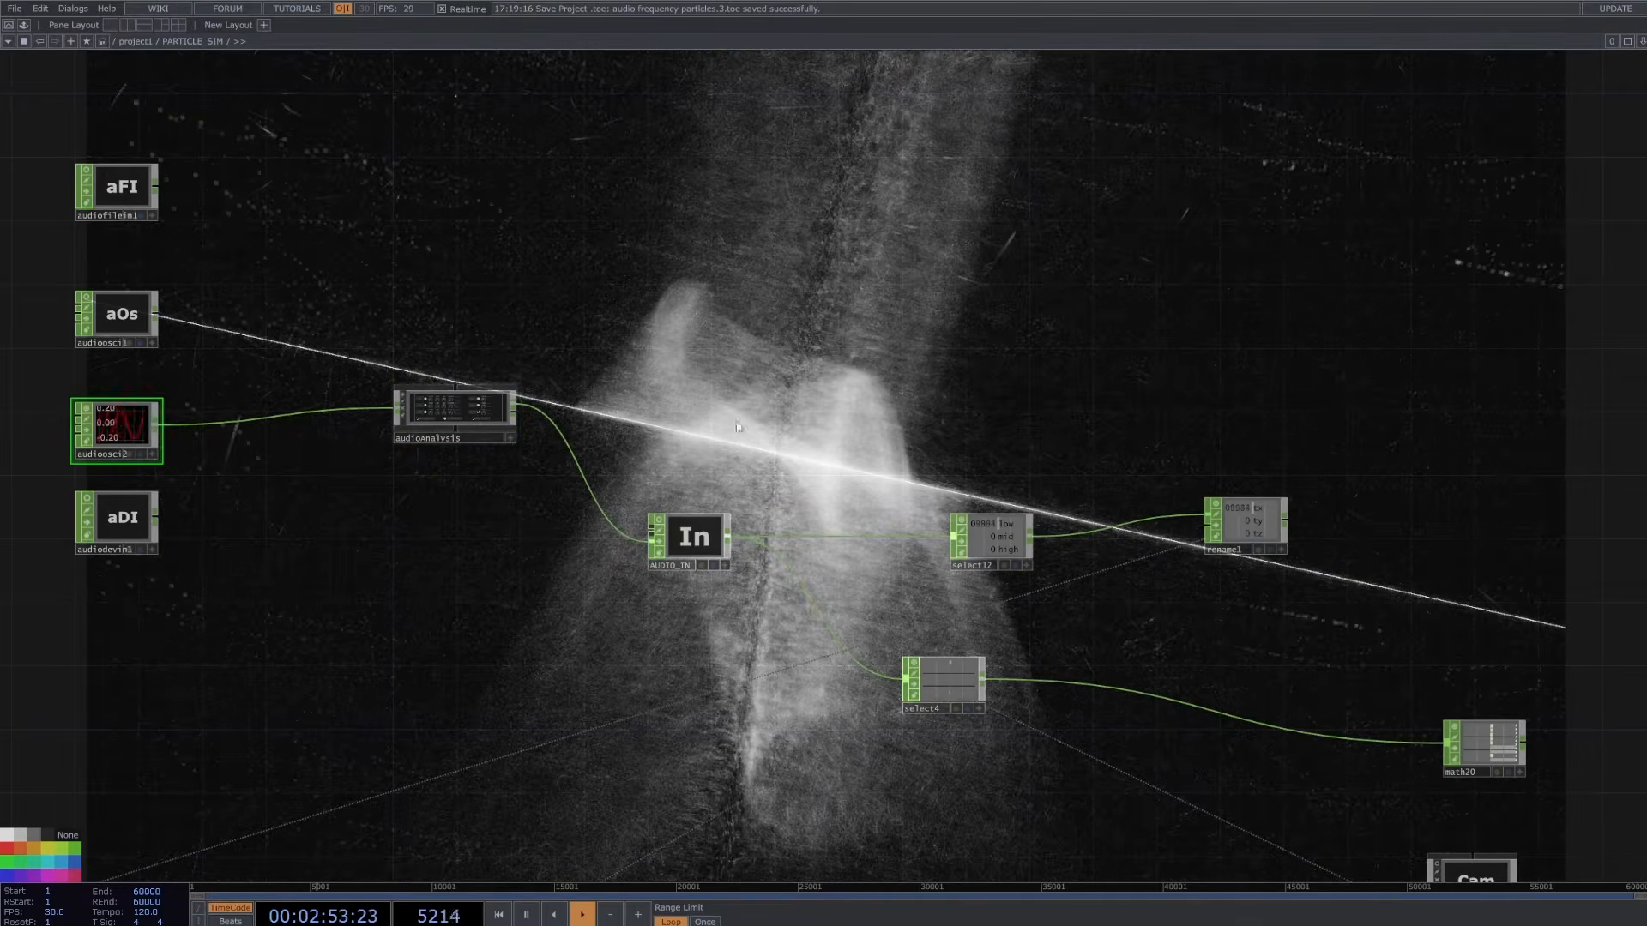
{"action": "key", "text": "p"}
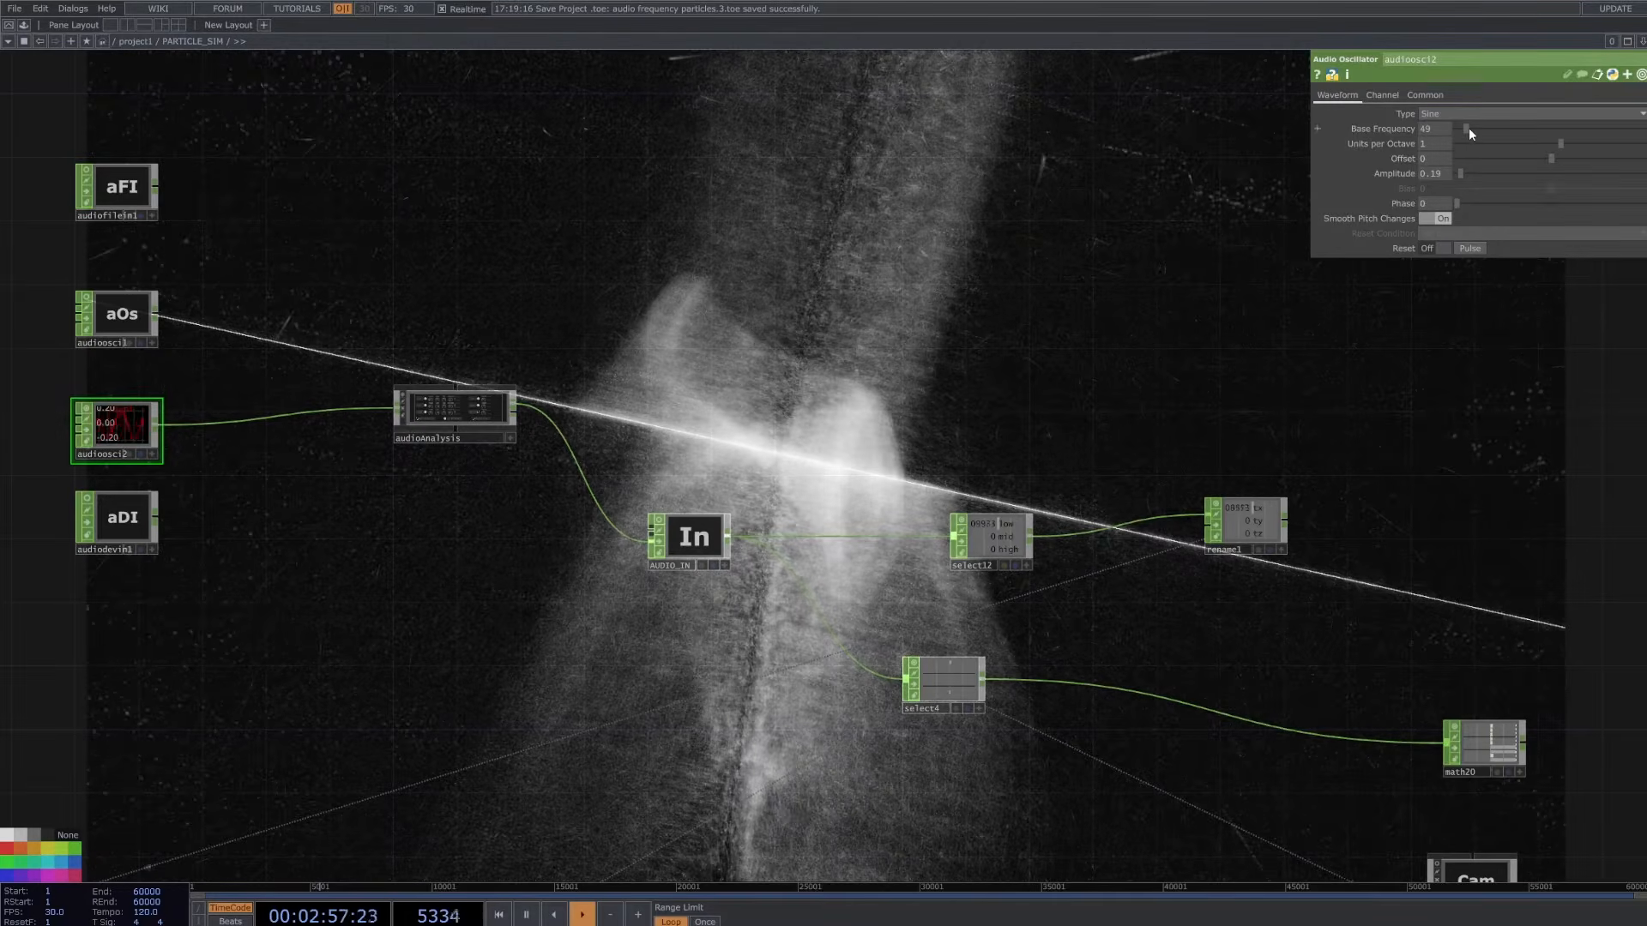
{"action": "mouse_move", "coordinate": [1469, 127]}
{"action": "left_mouse_down"}
{"action": "mouse_move", "coordinate": [1627, 151]}
{"action": "mouse_move", "coordinate": [1454, 138]}
{"action": "left_mouse_up"}
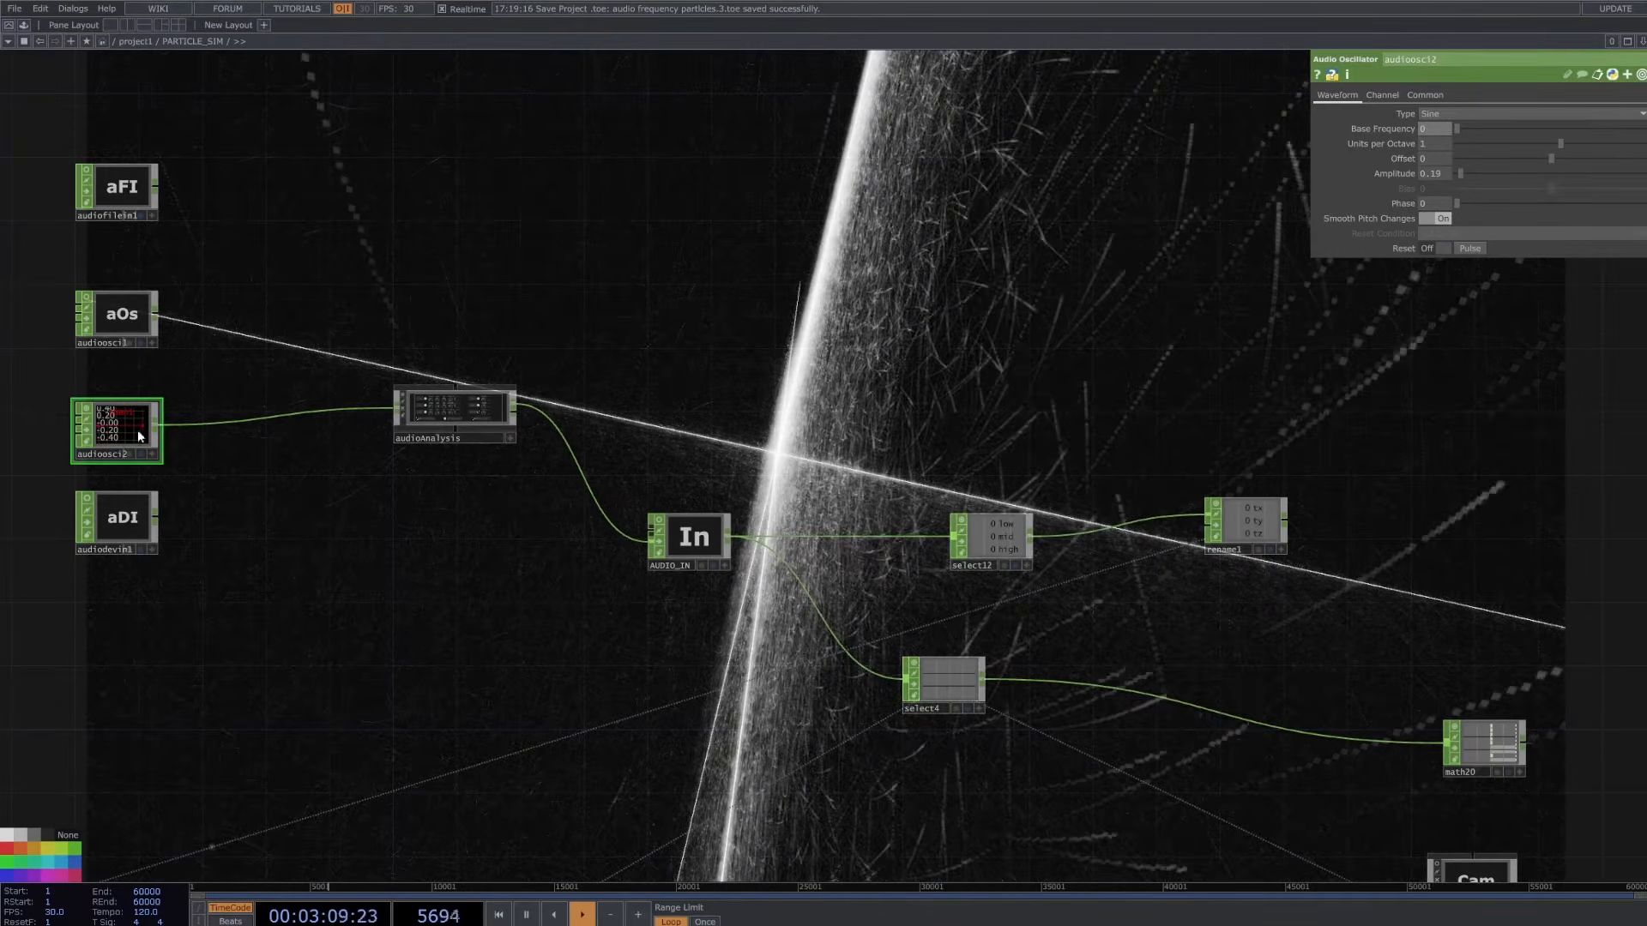
- Turn off the background display of the final composite operator and pause playback
{"action": "left_click", "coordinate": [87, 430]}
{"action": "left_click_drag", "start_coordinate": [469, 670], "coordinate": [392, 536]}
{"action": "scroll", "coordinate": [386, 525], "scroll_direction": "down", "scroll_amount": 3}
{"action": "scroll", "coordinate": [383, 523], "scroll_direction": "down", "scroll_amount": 4}
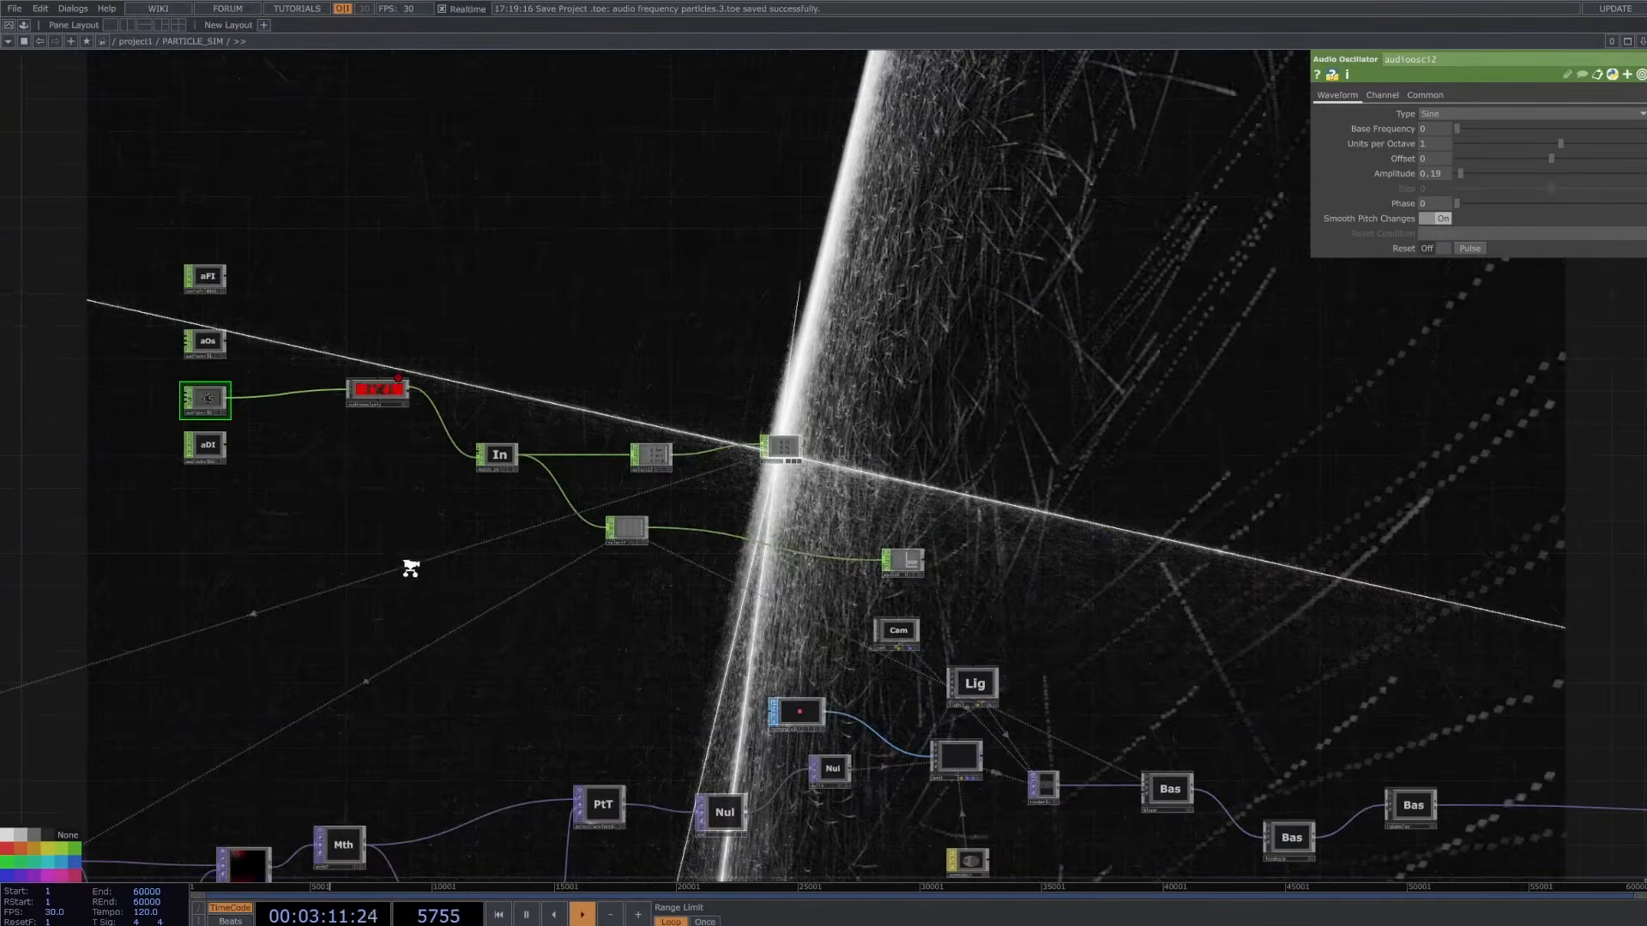
{"action": "left_click_drag", "start_coordinate": [1325, 610], "coordinate": [918, 469]}
{"action": "scroll", "coordinate": [1076, 605], "scroll_direction": "up", "scroll_amount": 5}
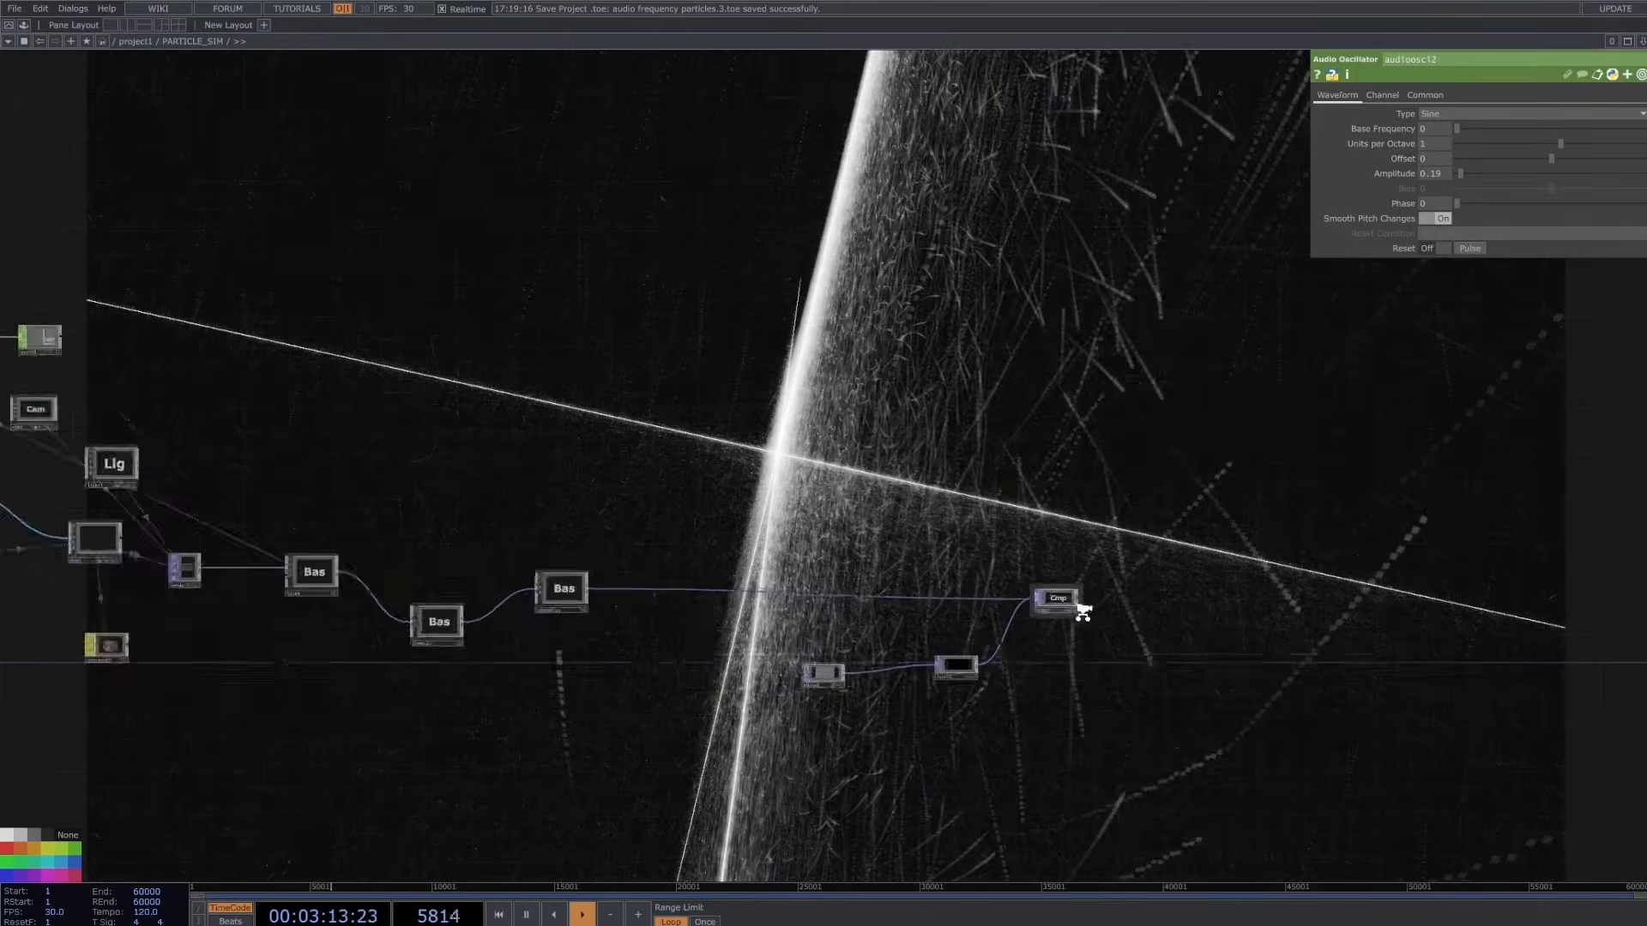
{"action": "left_click", "coordinate": [1066, 605]}
{"action": "scroll", "coordinate": [597, 550], "scroll_direction": "down", "scroll_amount": 4}
{"action": "scroll", "coordinate": [596, 550], "scroll_direction": "down", "scroll_amount": 3}
{"action": "left_click_drag", "start_coordinate": [596, 550], "coordinate": [1563, 517]}
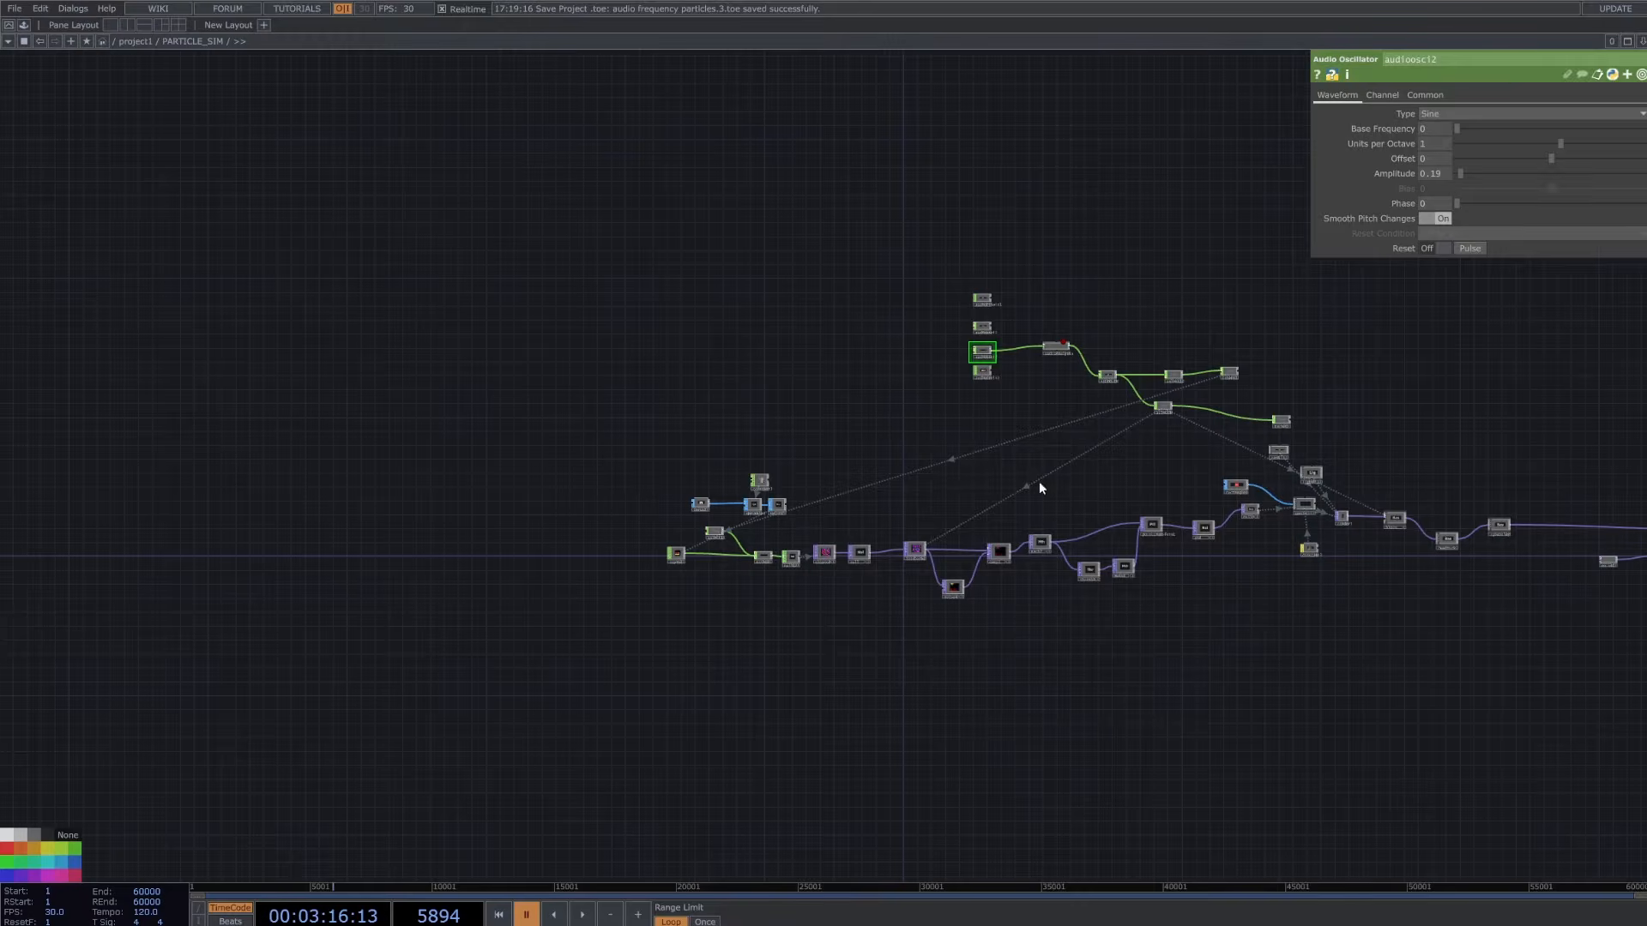
- Examine the start of the particle network, from torus1 and sprinkle1 through to the point conversion operators
{"action": "scroll", "coordinate": [1040, 487], "scroll_direction": "up", "scroll_amount": 3}
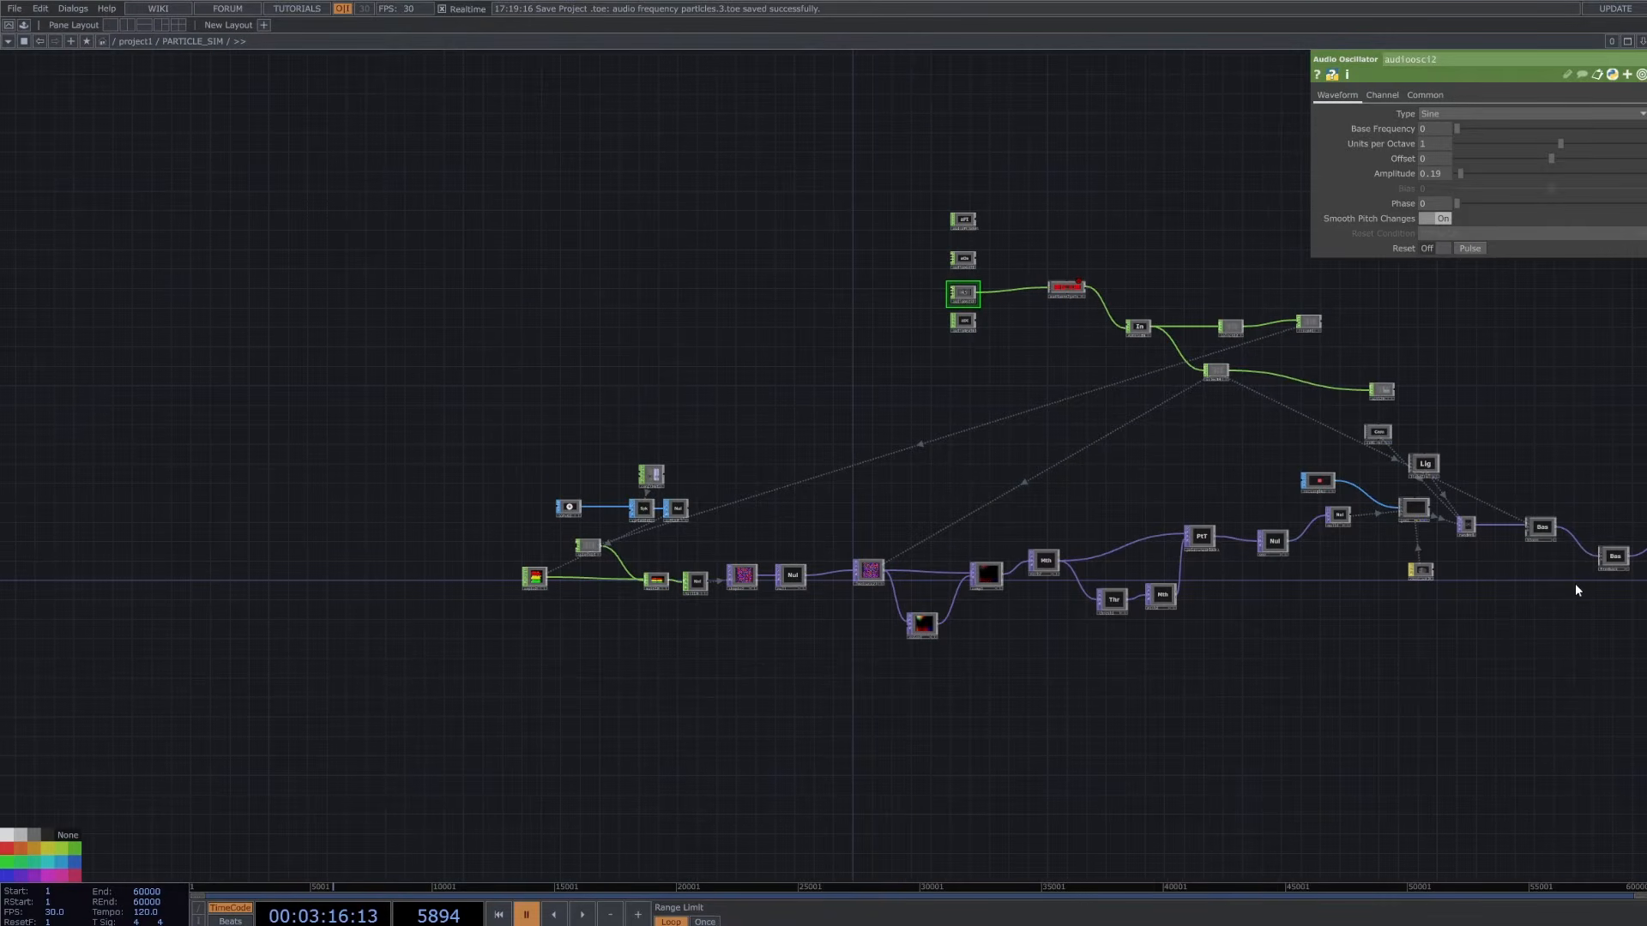
{"action": "scroll", "coordinate": [870, 566], "scroll_direction": "up", "scroll_amount": 3}
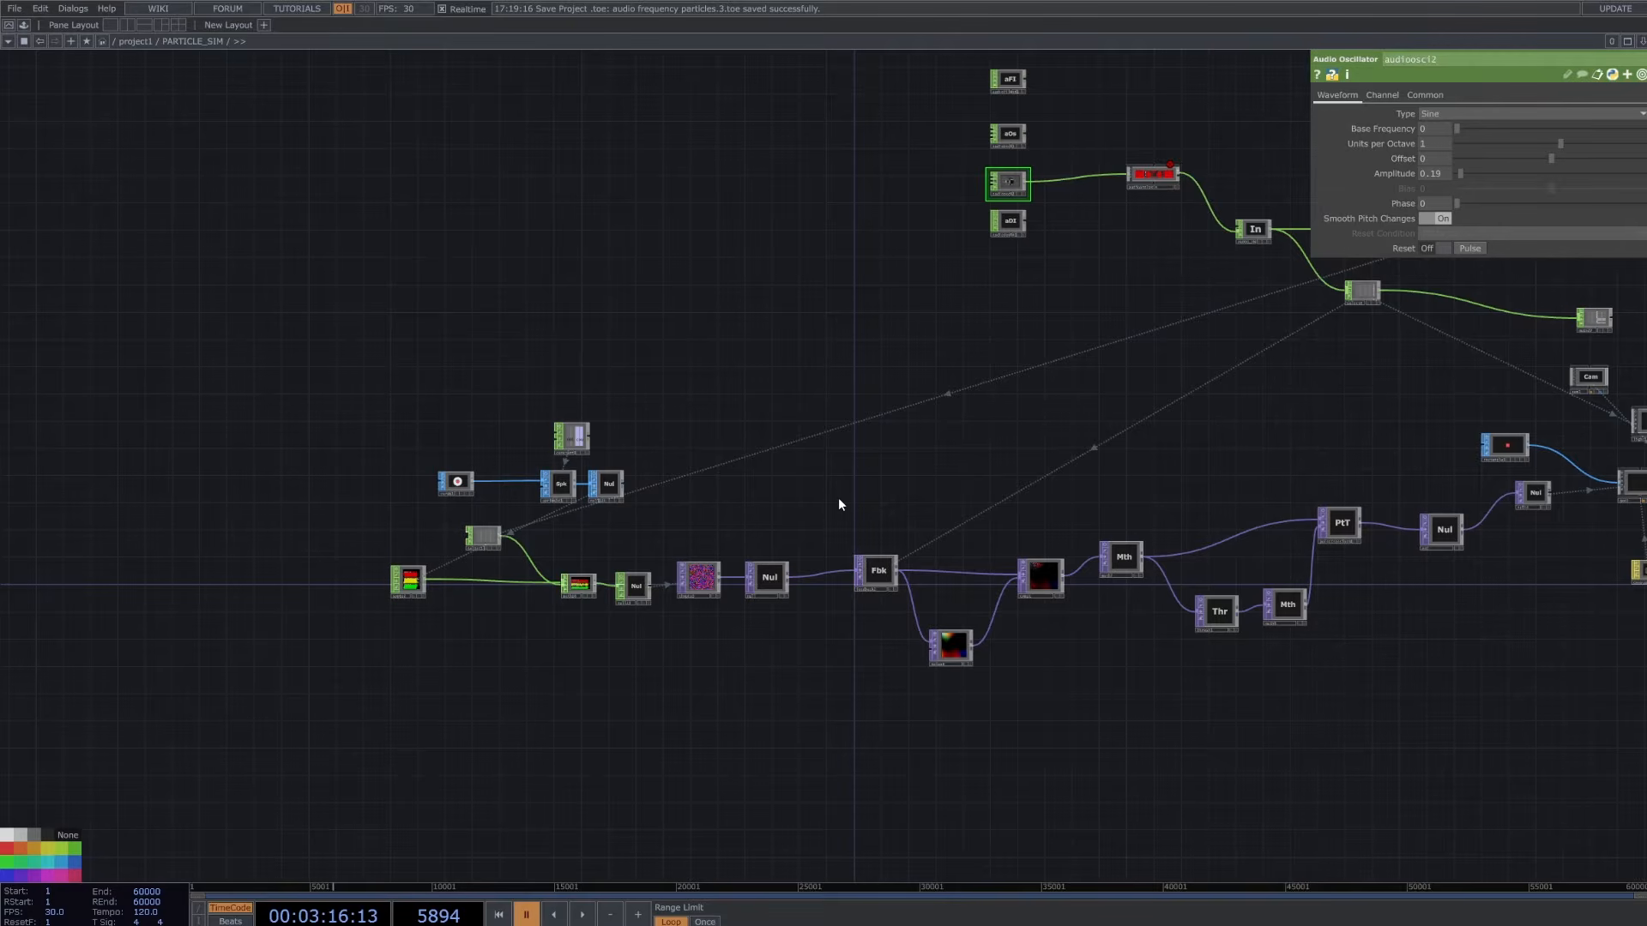
{"action": "scroll", "coordinate": [488, 494], "scroll_direction": "up", "scroll_amount": 5}
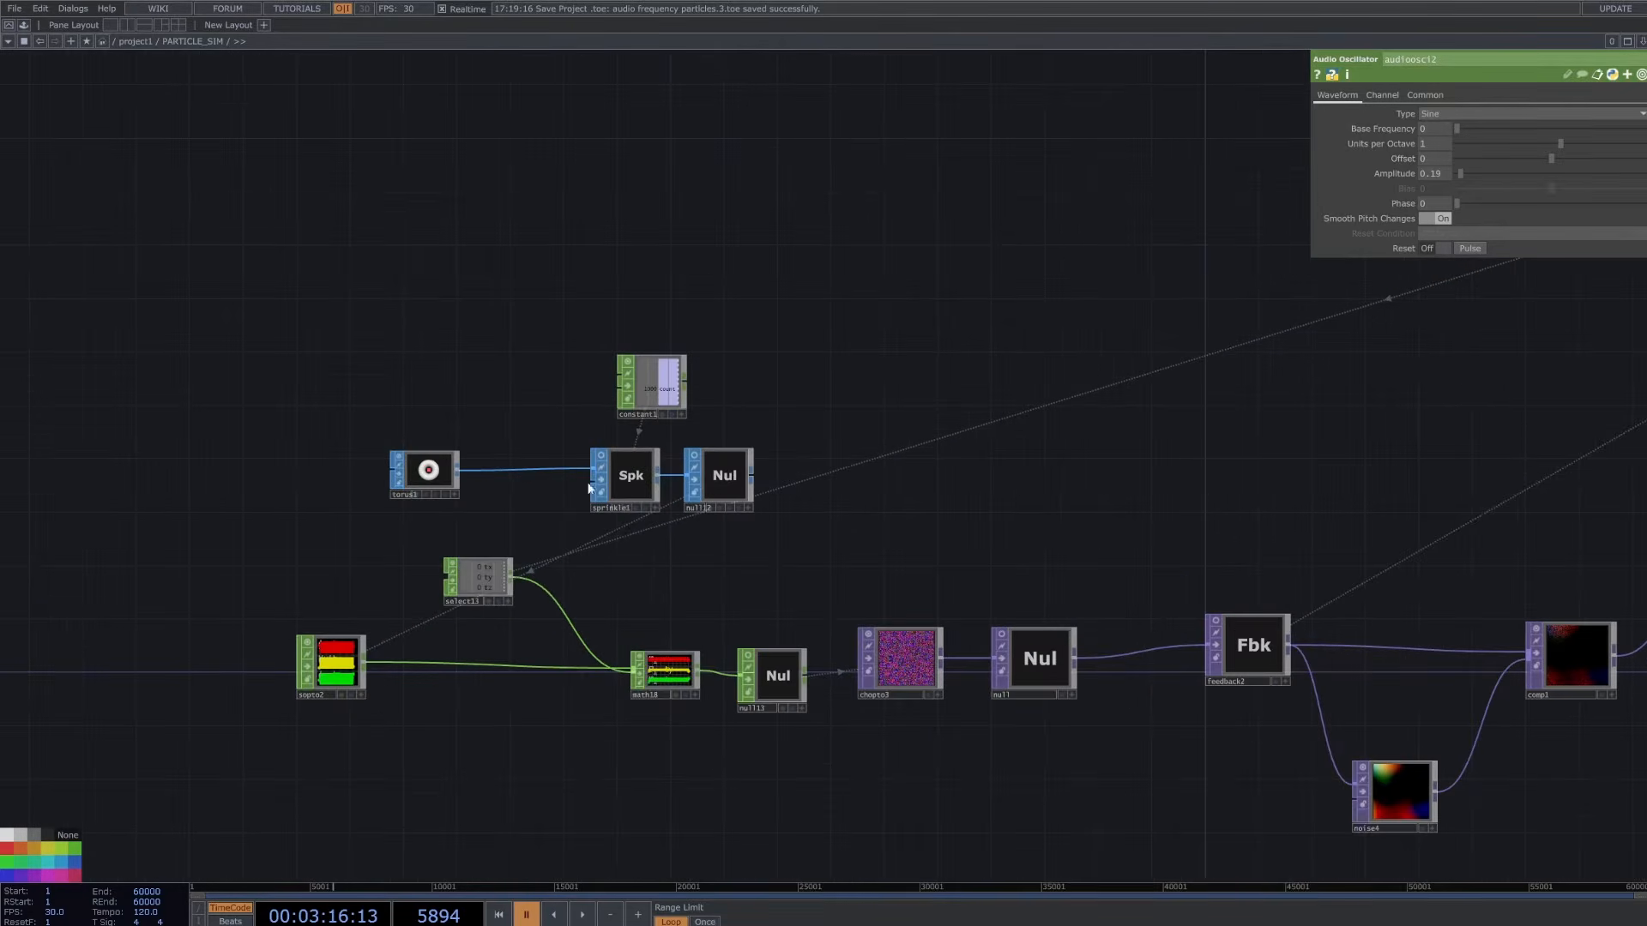
{"action": "scroll", "coordinate": [506, 525], "scroll_direction": "up", "scroll_amount": 5}
{"action": "scroll", "coordinate": [654, 586], "scroll_direction": "down", "scroll_amount": 3}
{"action": "right_click_drag", "start_coordinate": [316, 423], "coordinate": [1046, 514]}
{"action": "left_click_drag", "start_coordinate": [866, 470], "coordinate": [455, 415]}
{"action": "left_click_drag", "start_coordinate": [660, 294], "coordinate": [995, 322]}
{"action": "left_click_drag", "start_coordinate": [1115, 376], "coordinate": [795, 298]}
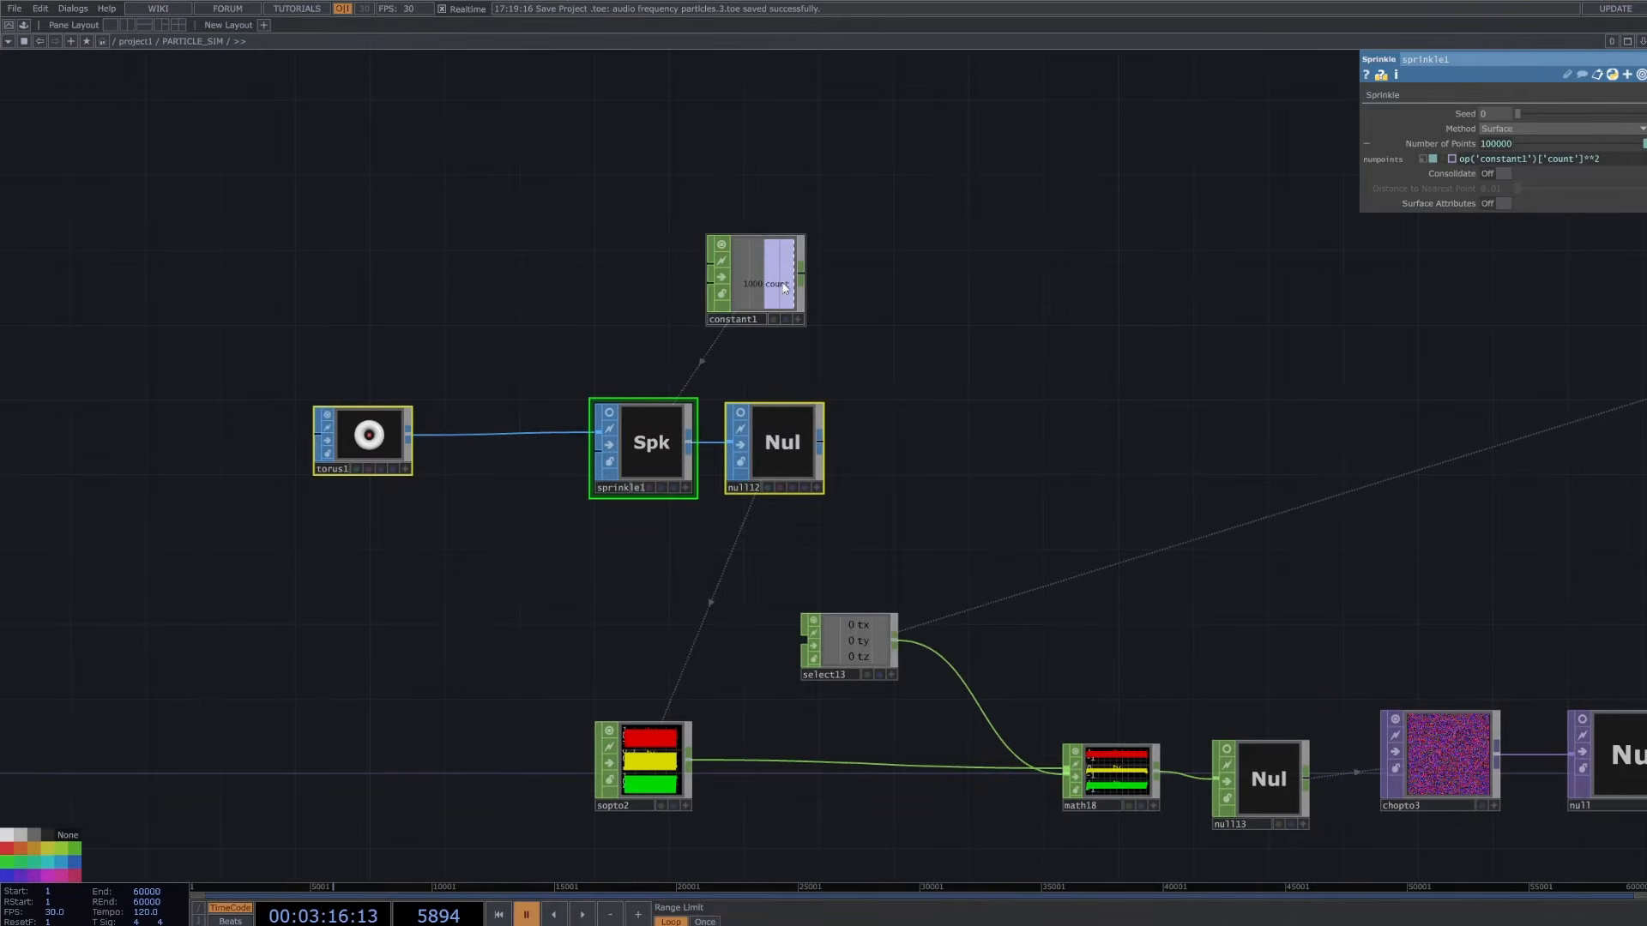
{"action": "left_click", "coordinate": [417, 345]}
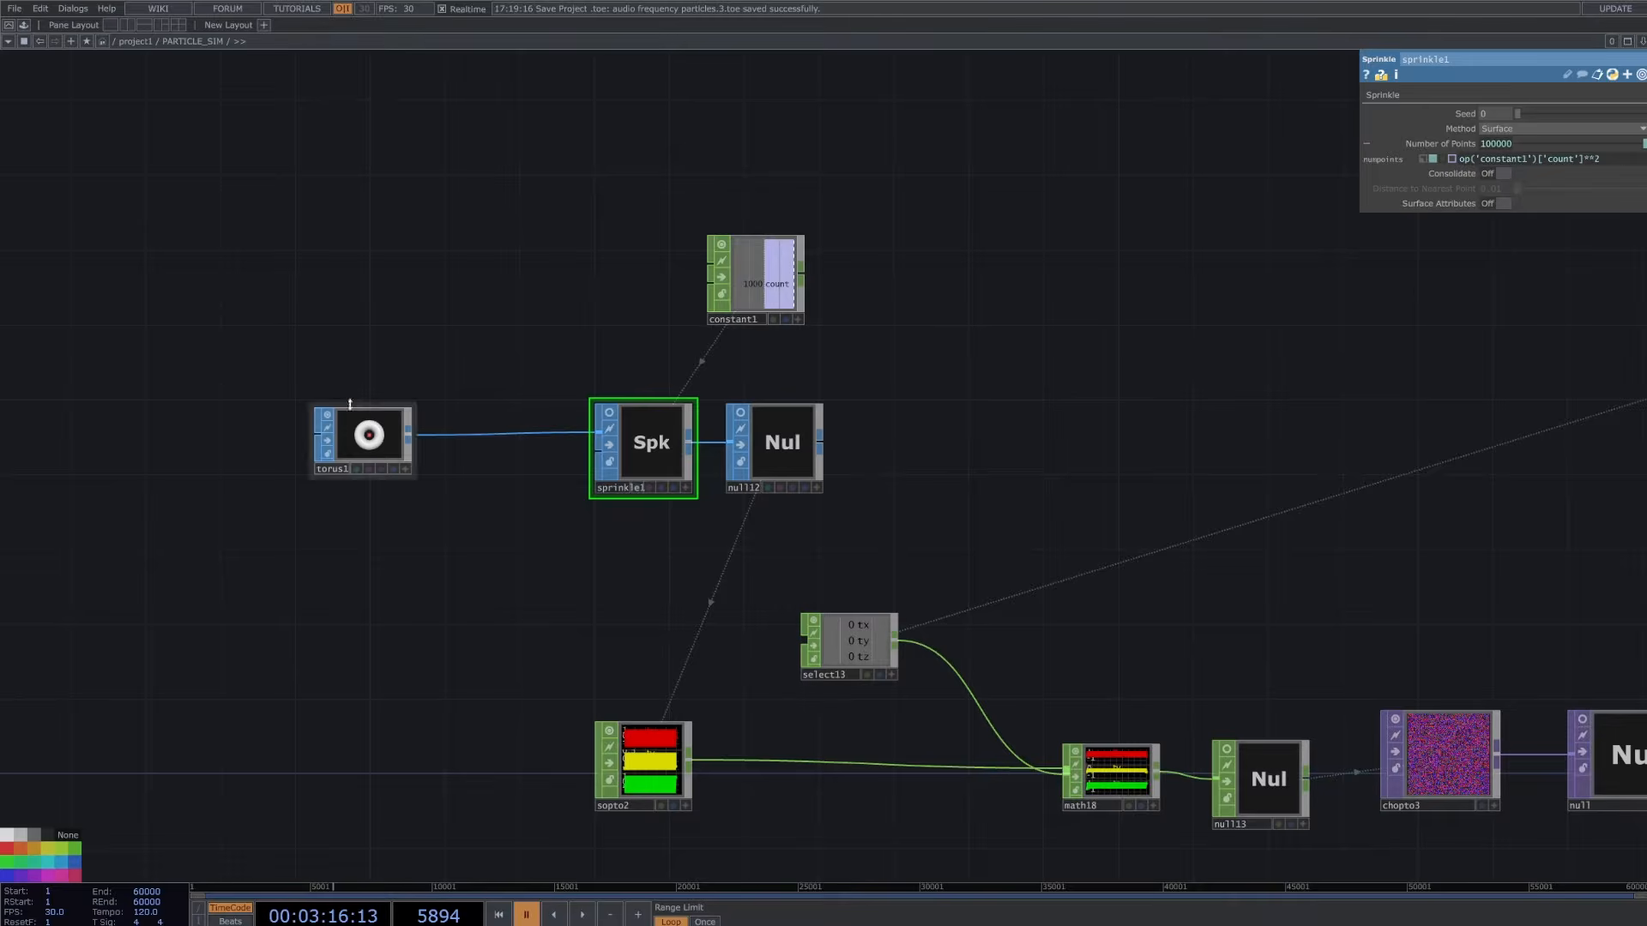
- Inspect torus1's shape parameters and the points that sprinkle1 scatters over the torus surface
{"action": "scroll", "coordinate": [350, 403], "scroll_direction": "up", "scroll_amount": 3}
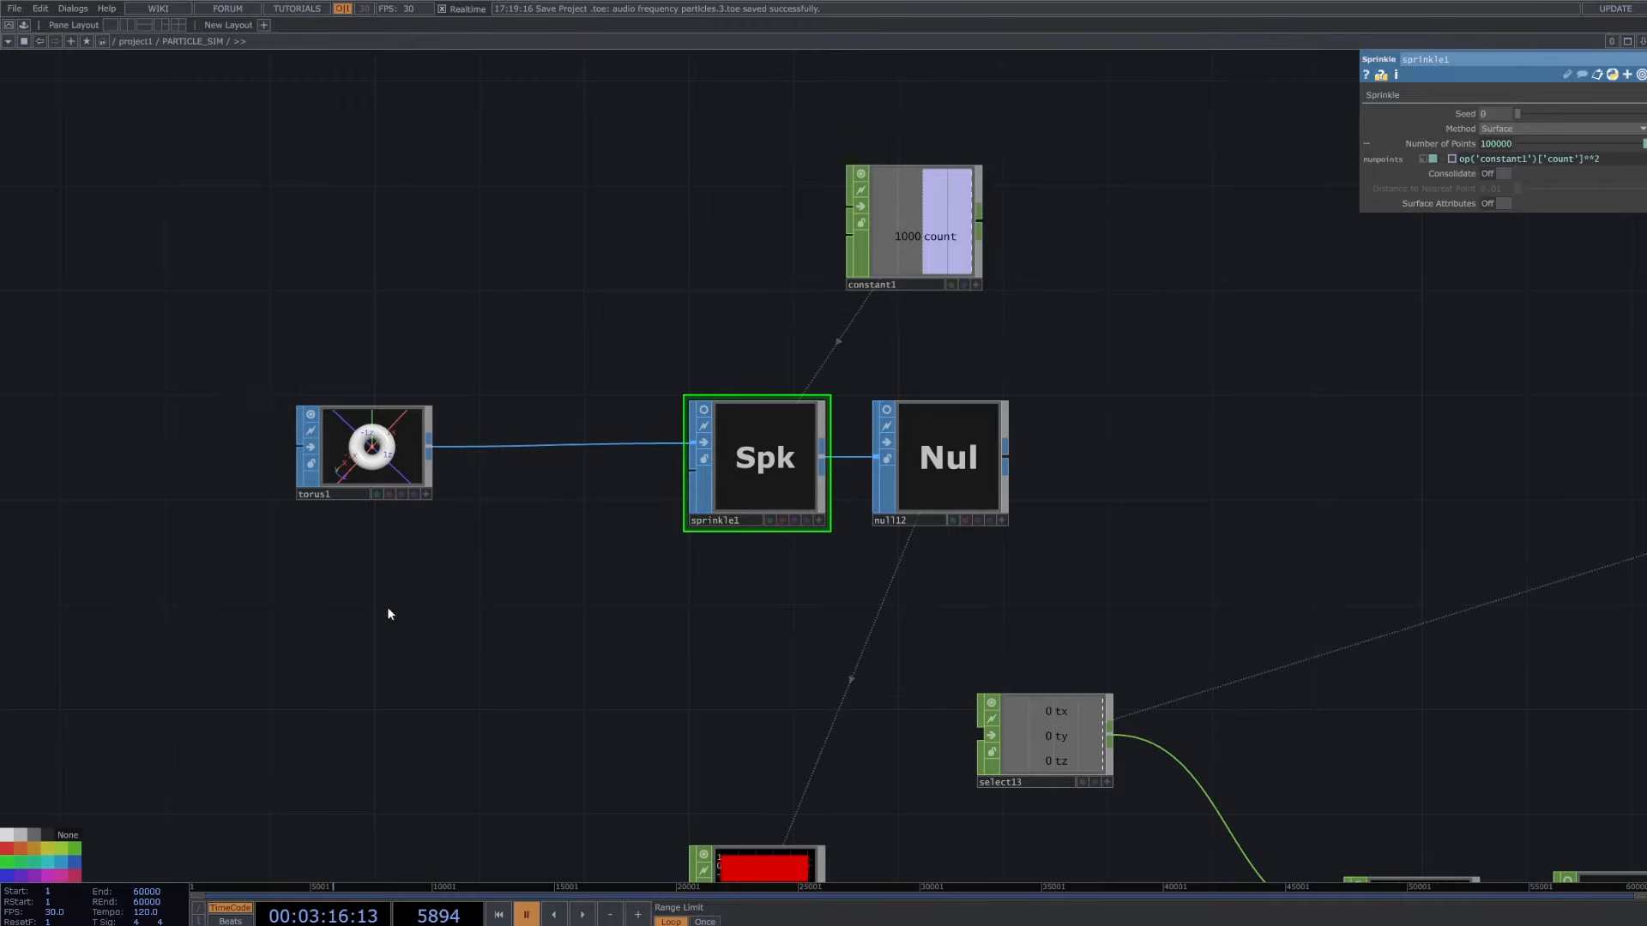
{"action": "left_click", "coordinate": [393, 465]}
{"action": "scroll", "coordinate": [403, 463], "scroll_direction": "up", "scroll_amount": 3}
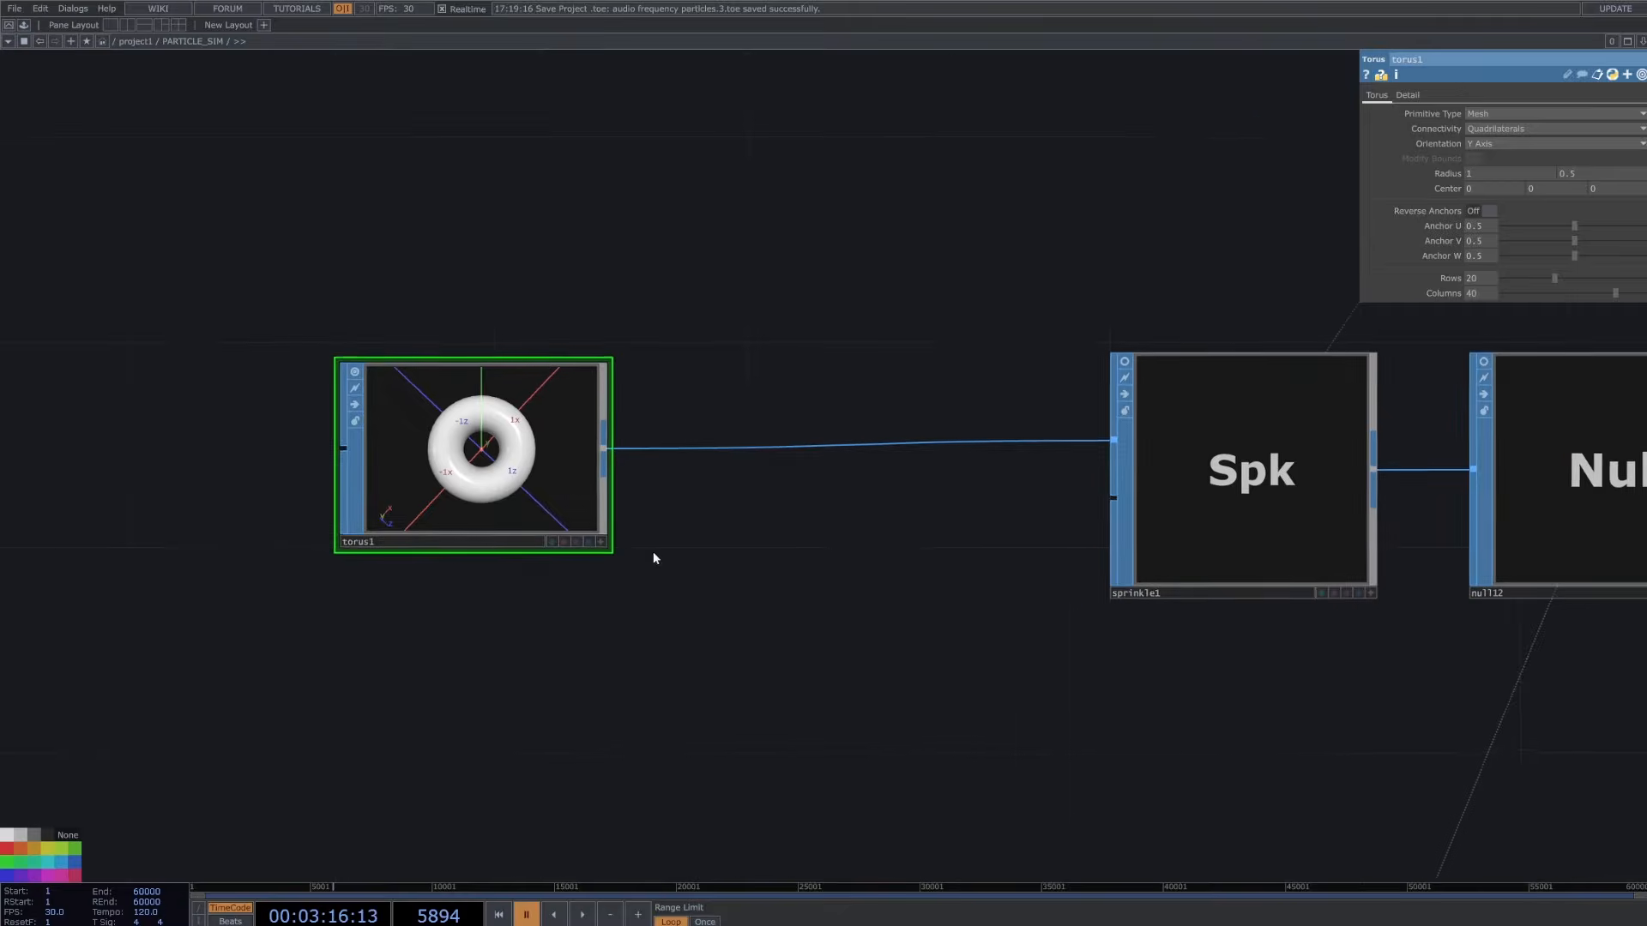
{"action": "scroll", "coordinate": [618, 545], "scroll_direction": "down", "scroll_amount": 3}
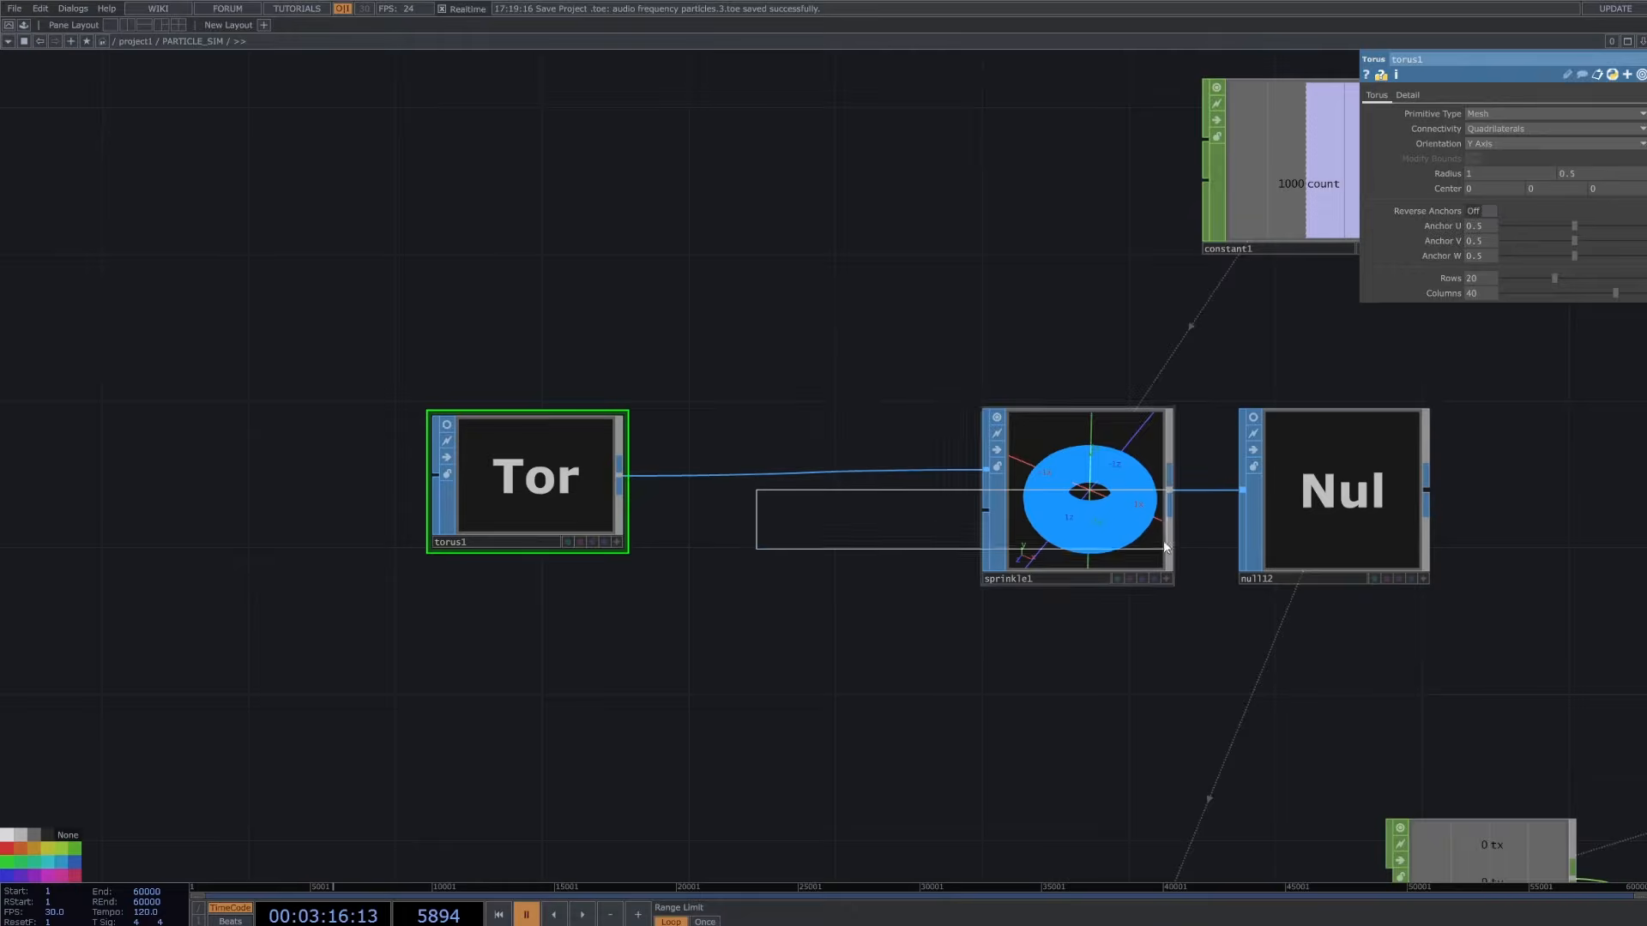
{"action": "left_click_drag", "start_coordinate": [1165, 548], "coordinate": [1165, 549]}
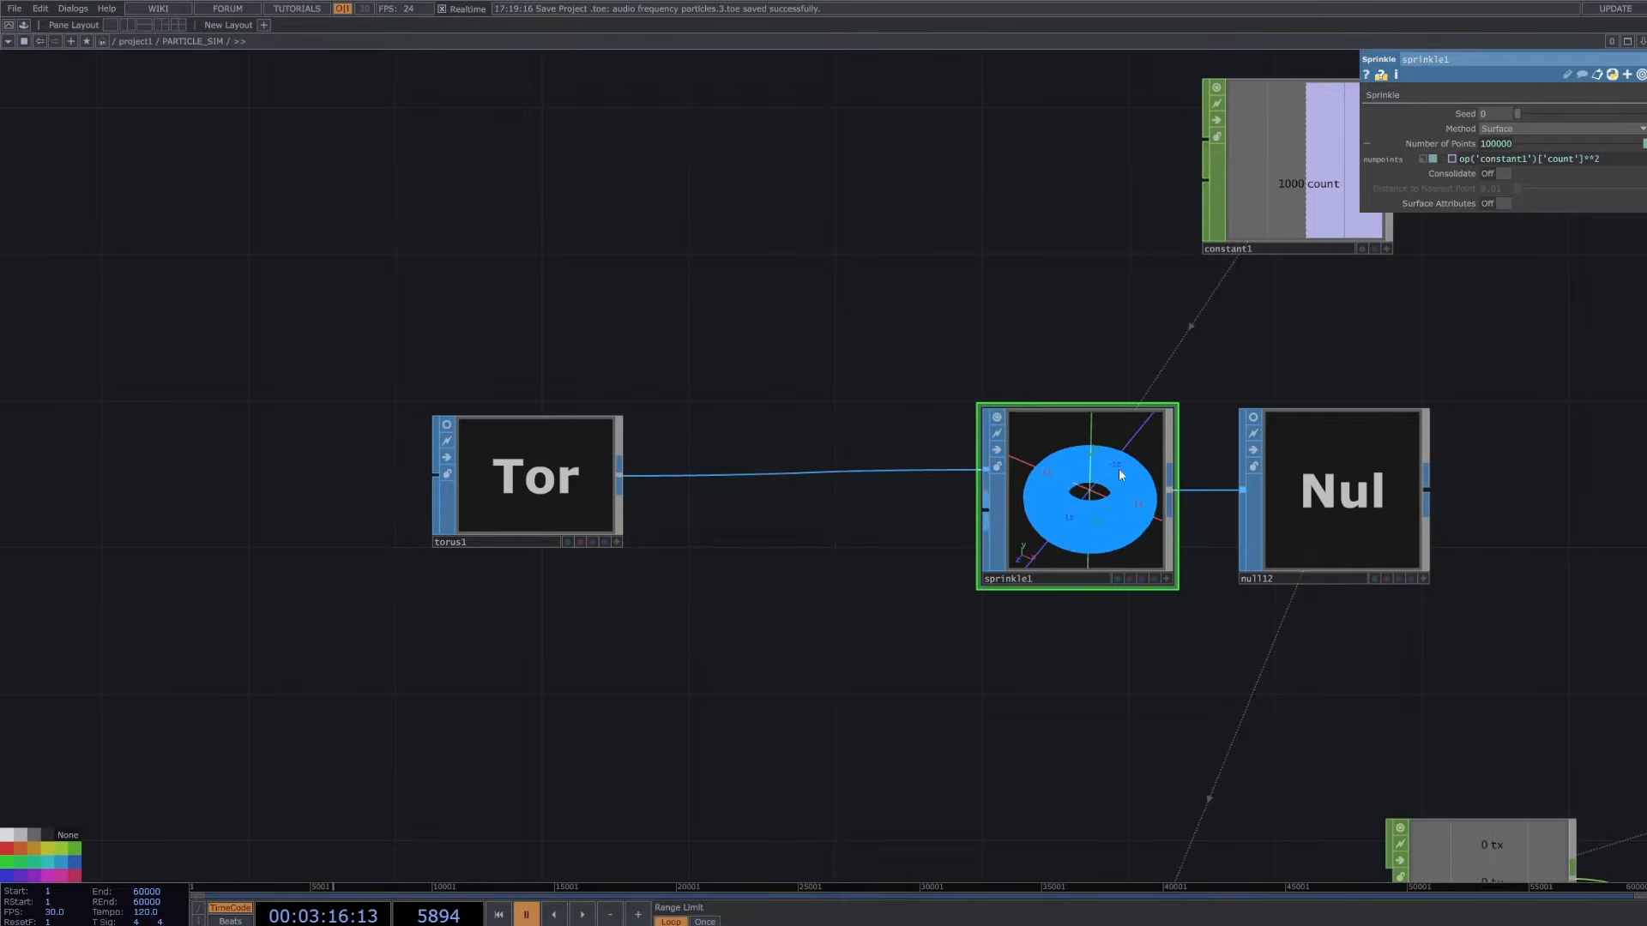
{"action": "scroll", "coordinate": [1124, 480], "scroll_direction": "up", "scroll_amount": 4}
{"action": "scroll", "coordinate": [1009, 482], "scroll_direction": "up", "scroll_amount": 5}
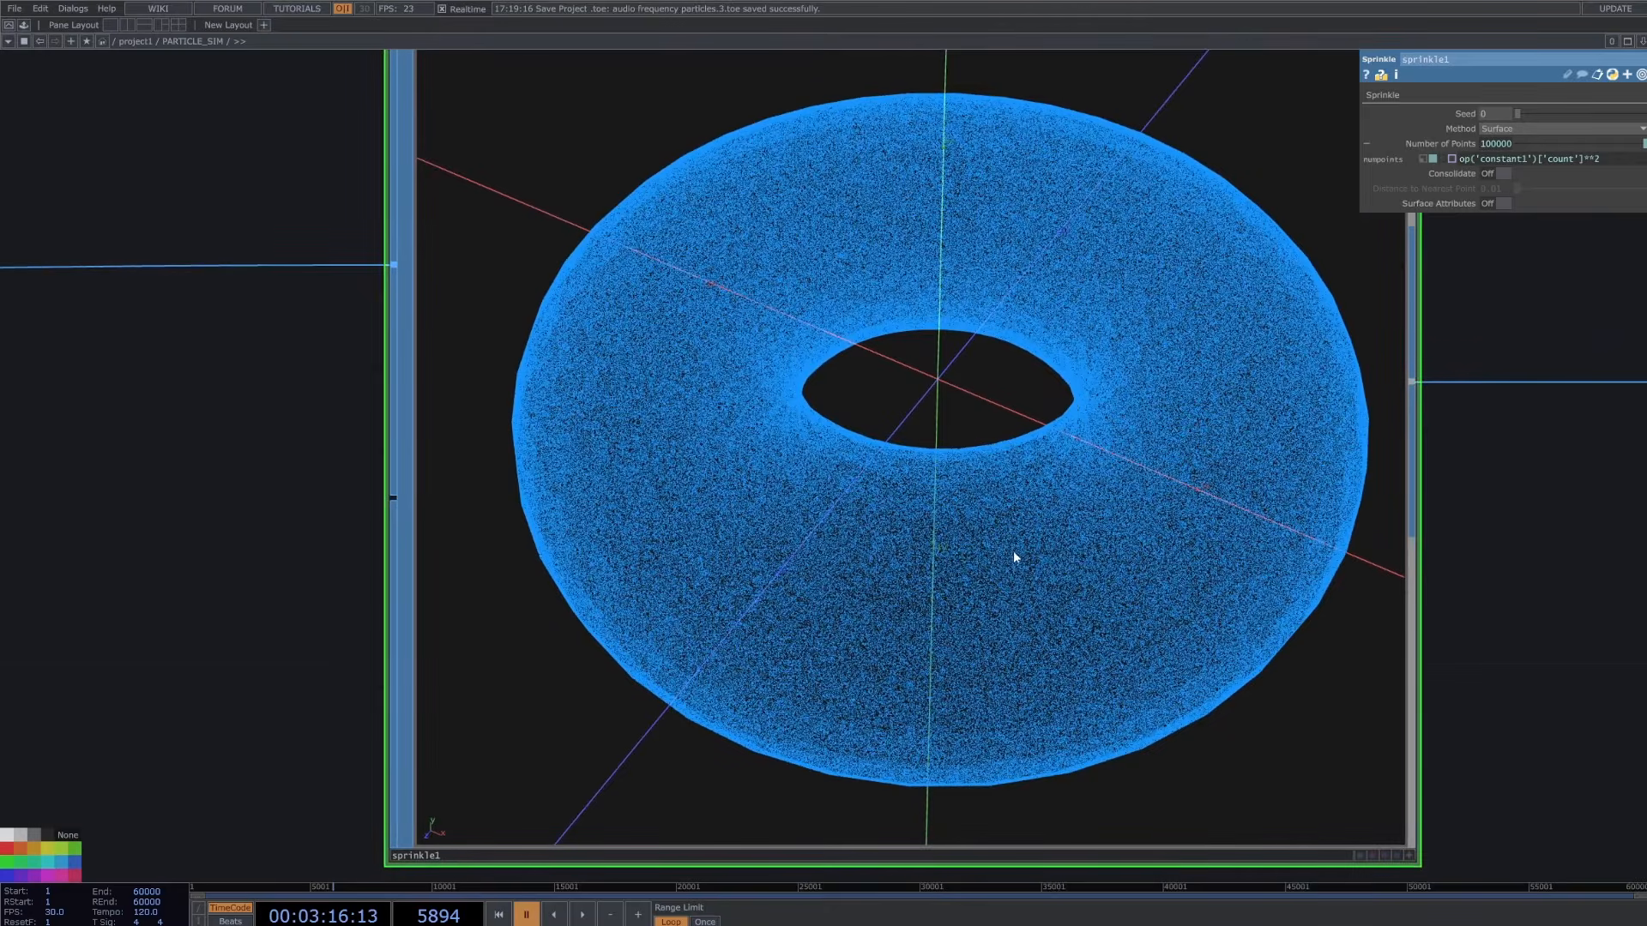
{"action": "scroll", "coordinate": [1069, 570], "scroll_direction": "down", "scroll_amount": 3}
{"action": "scroll", "coordinate": [1057, 571], "scroll_direction": "down", "scroll_amount": 3}
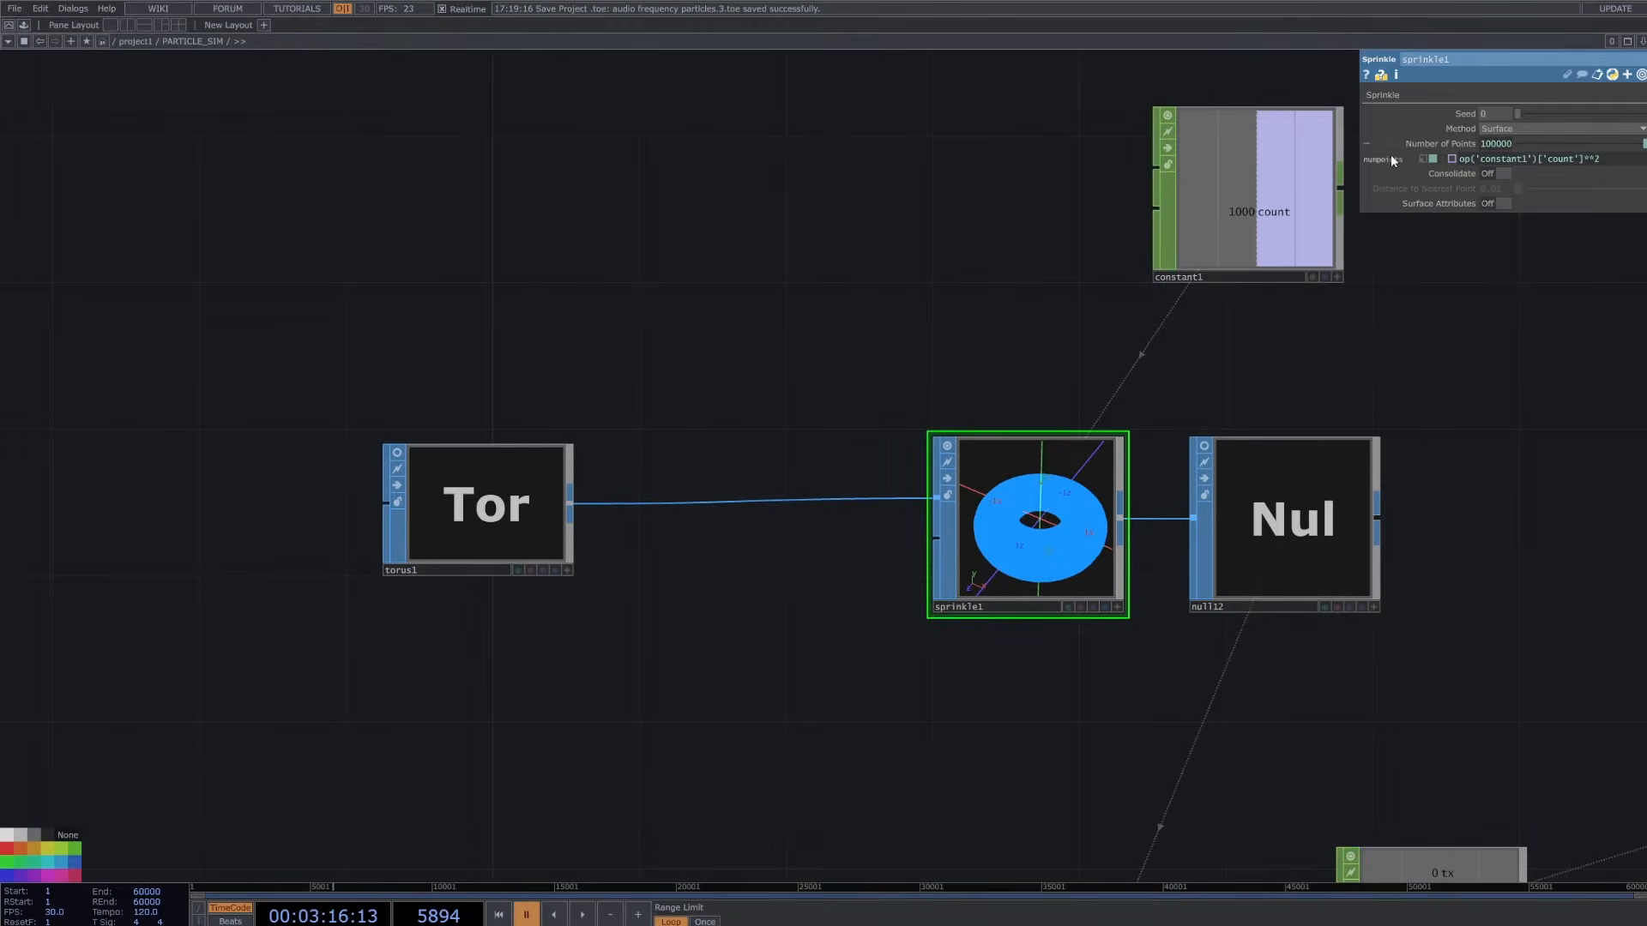
- Examine constant1's count channel and the expression that drives Number of Points in sprinkle1
{"action": "left_click_drag", "start_coordinate": [1502, 405], "coordinate": [1435, 423]}
{"action": "left_click_drag", "start_coordinate": [1207, 262], "coordinate": [1063, 295]}
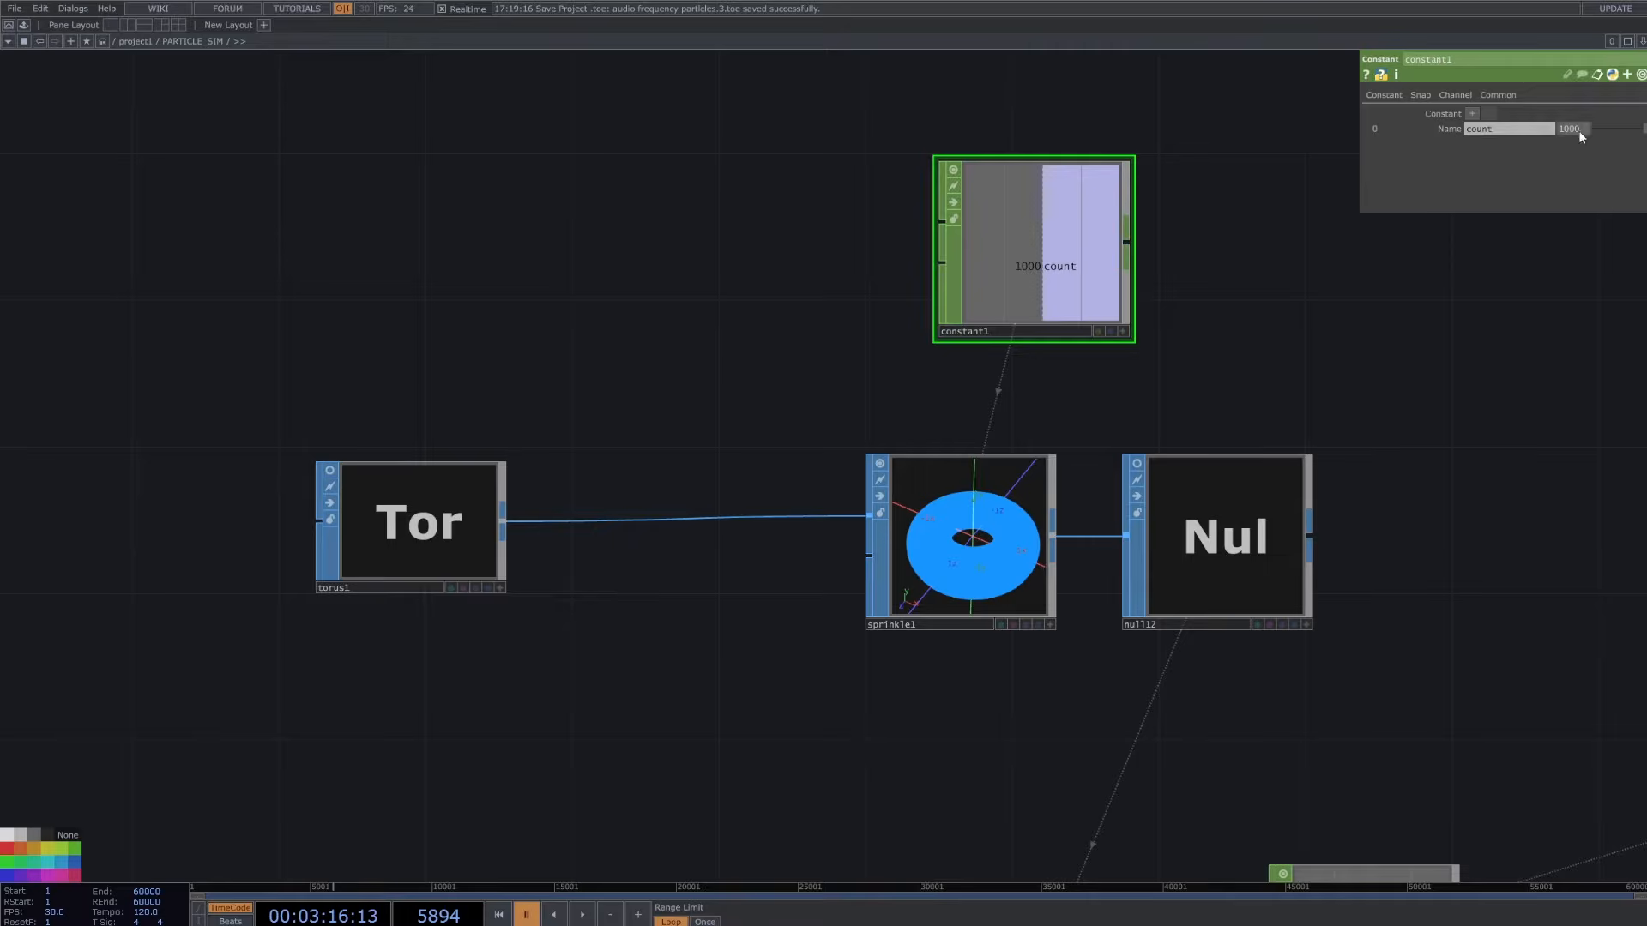
{"action": "left_click", "coordinate": [980, 475]}
{"action": "left_click", "coordinate": [1057, 262]}
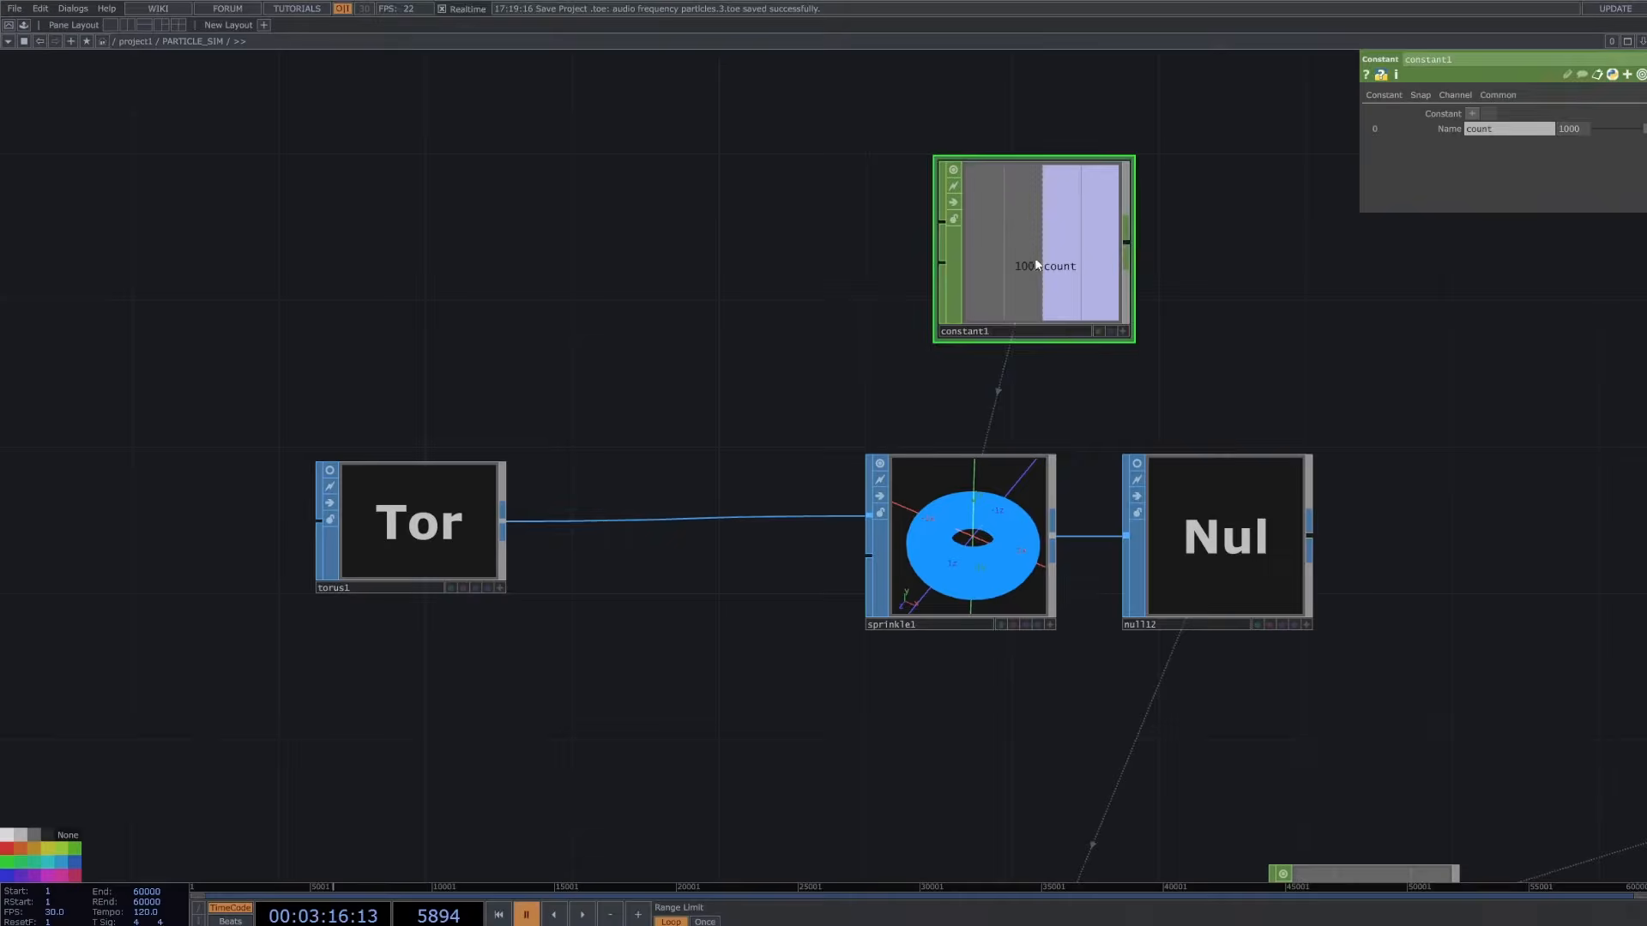
{"action": "left_click", "coordinate": [984, 497]}
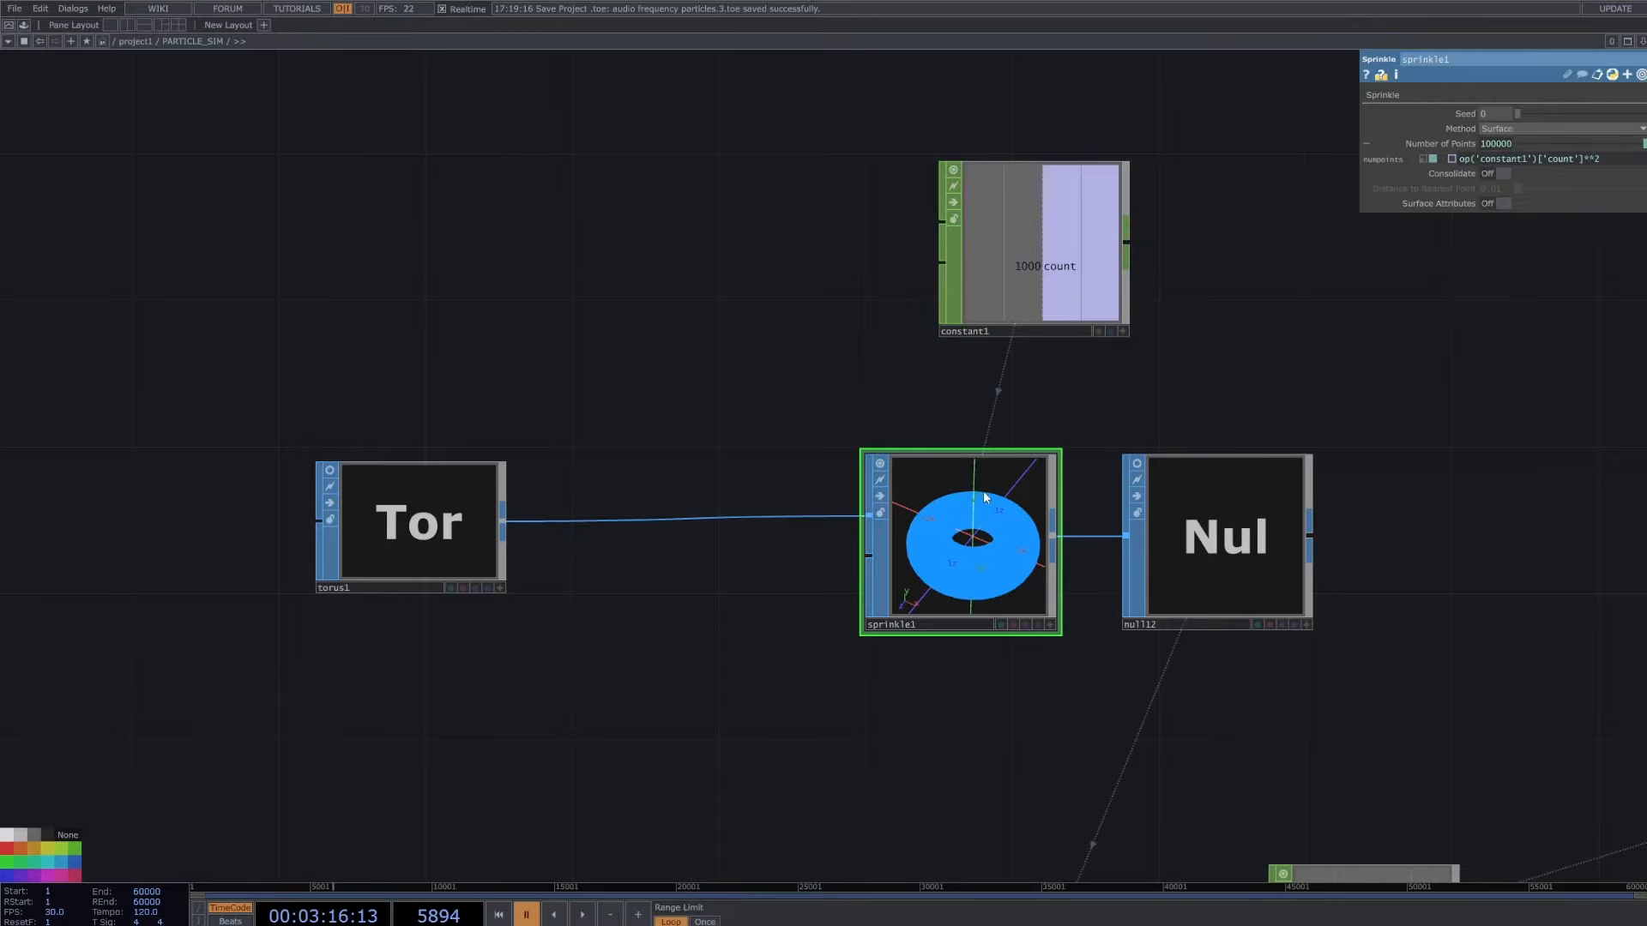
{"action": "left_click", "coordinate": [1564, 158]}
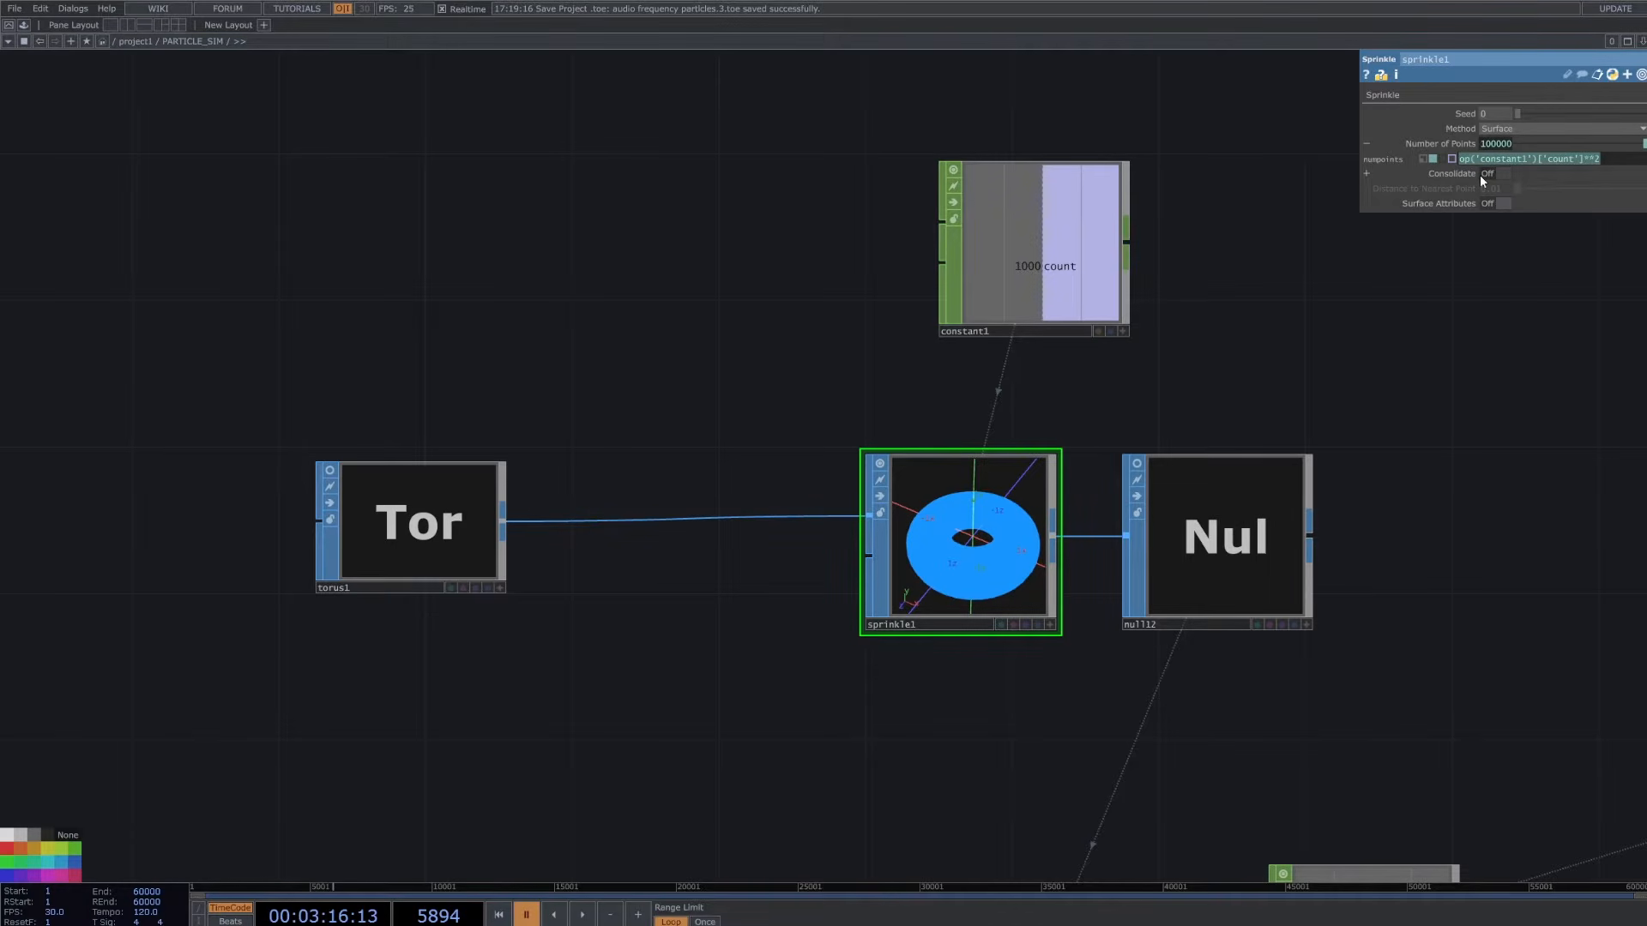
{"action": "left_click", "coordinate": [1206, 324]}
{"action": "left_click_drag", "start_coordinate": [1245, 379], "coordinate": [1010, 194]}
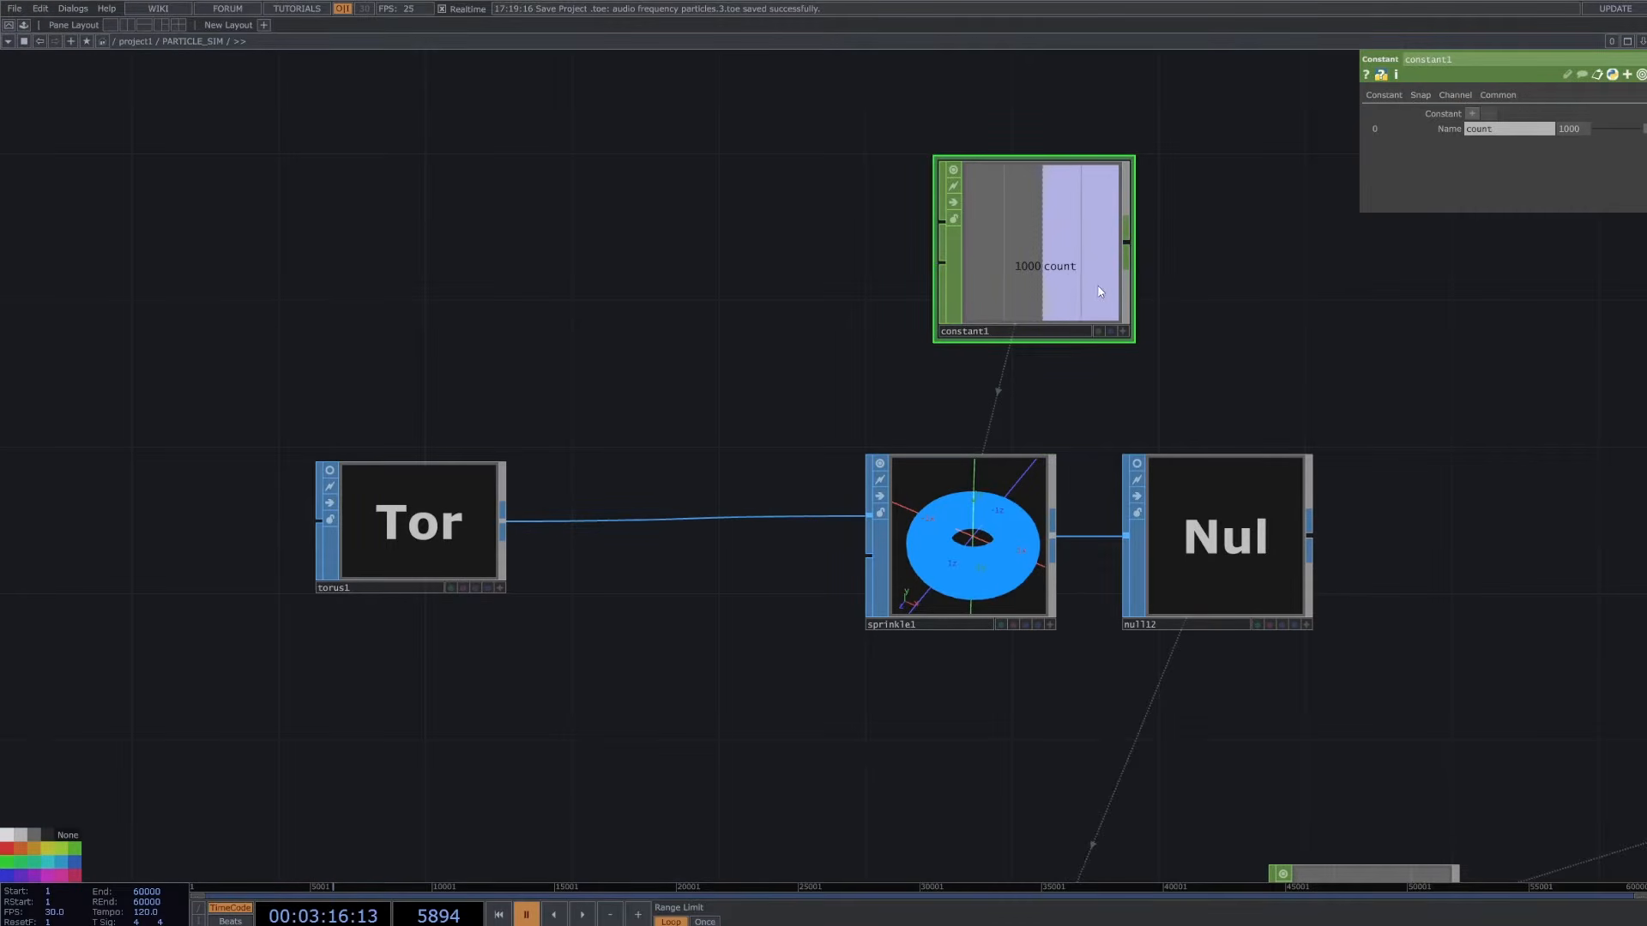
- Try referencing constant1's count channel in the Number of Points parameter of sprinkle1
{"action": "left_click", "coordinate": [1019, 482]}
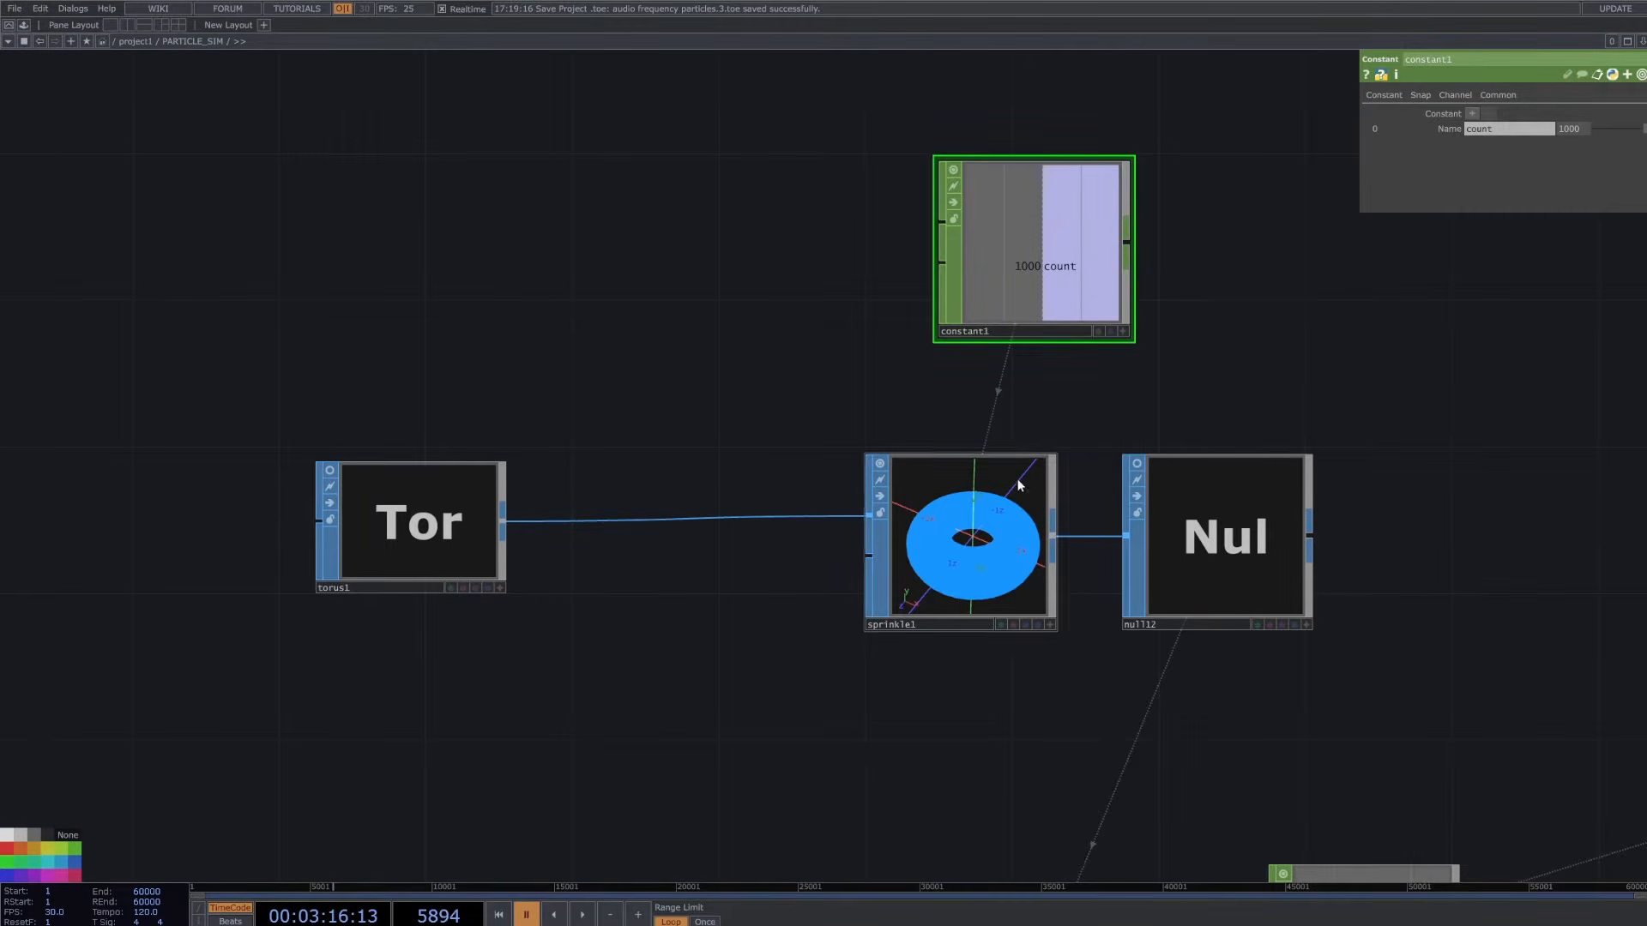
{"action": "left_click", "coordinate": [1123, 331]}
{"action": "left_click_drag", "start_coordinate": [1054, 233], "coordinate": [1514, 161]}
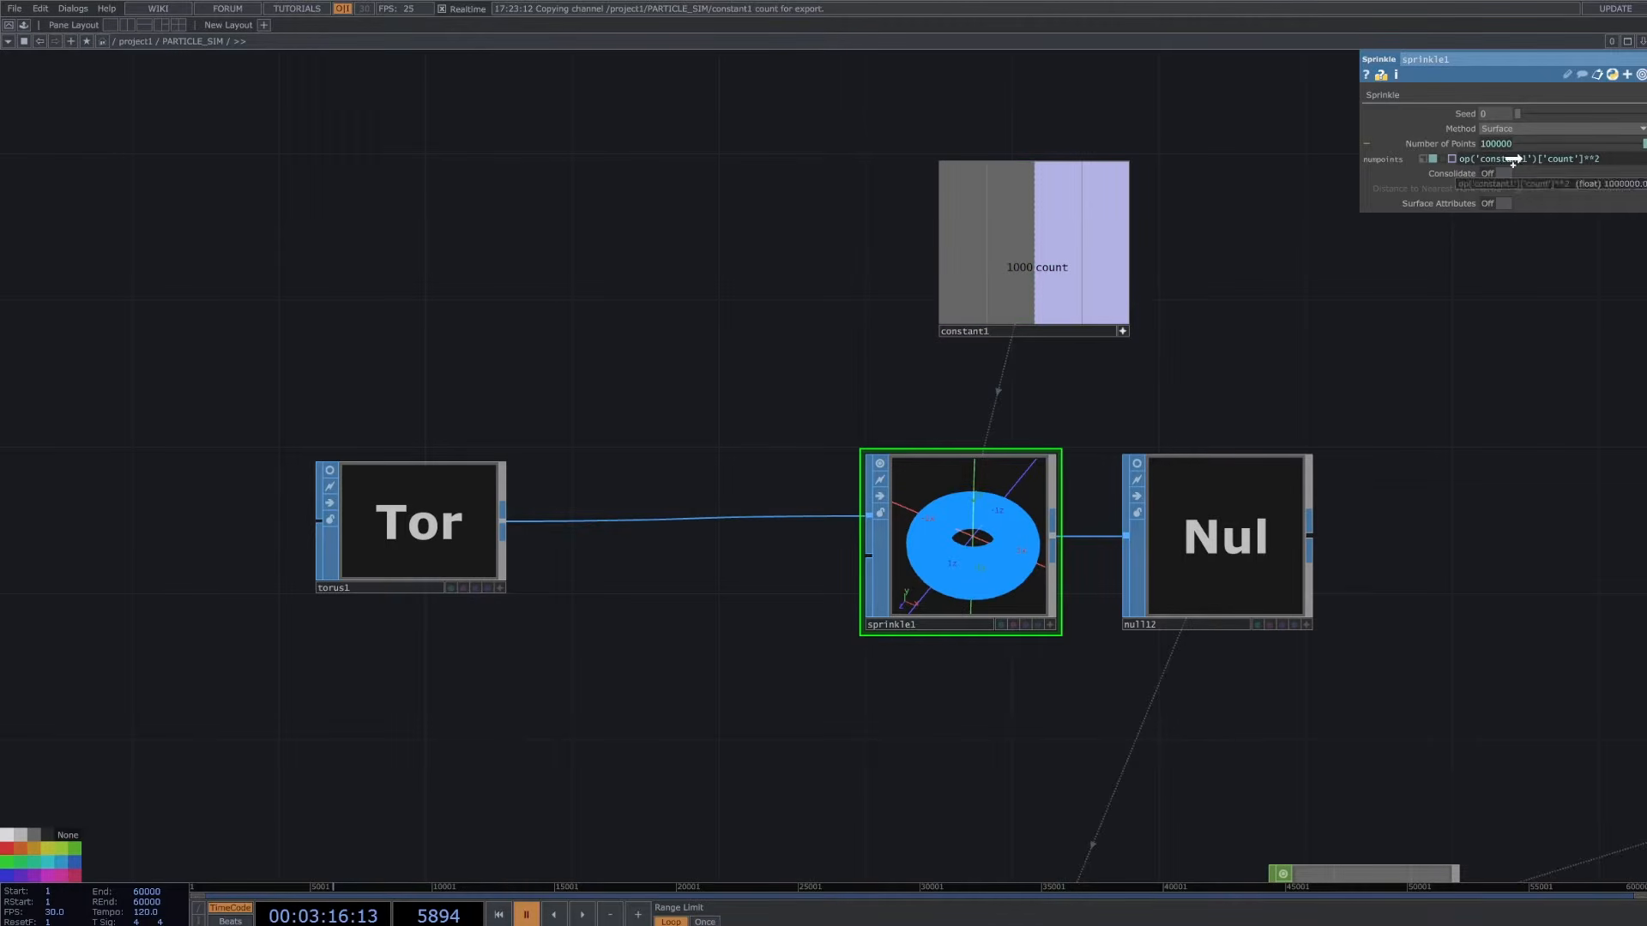
{"action": "left_click", "coordinate": [1123, 331]}
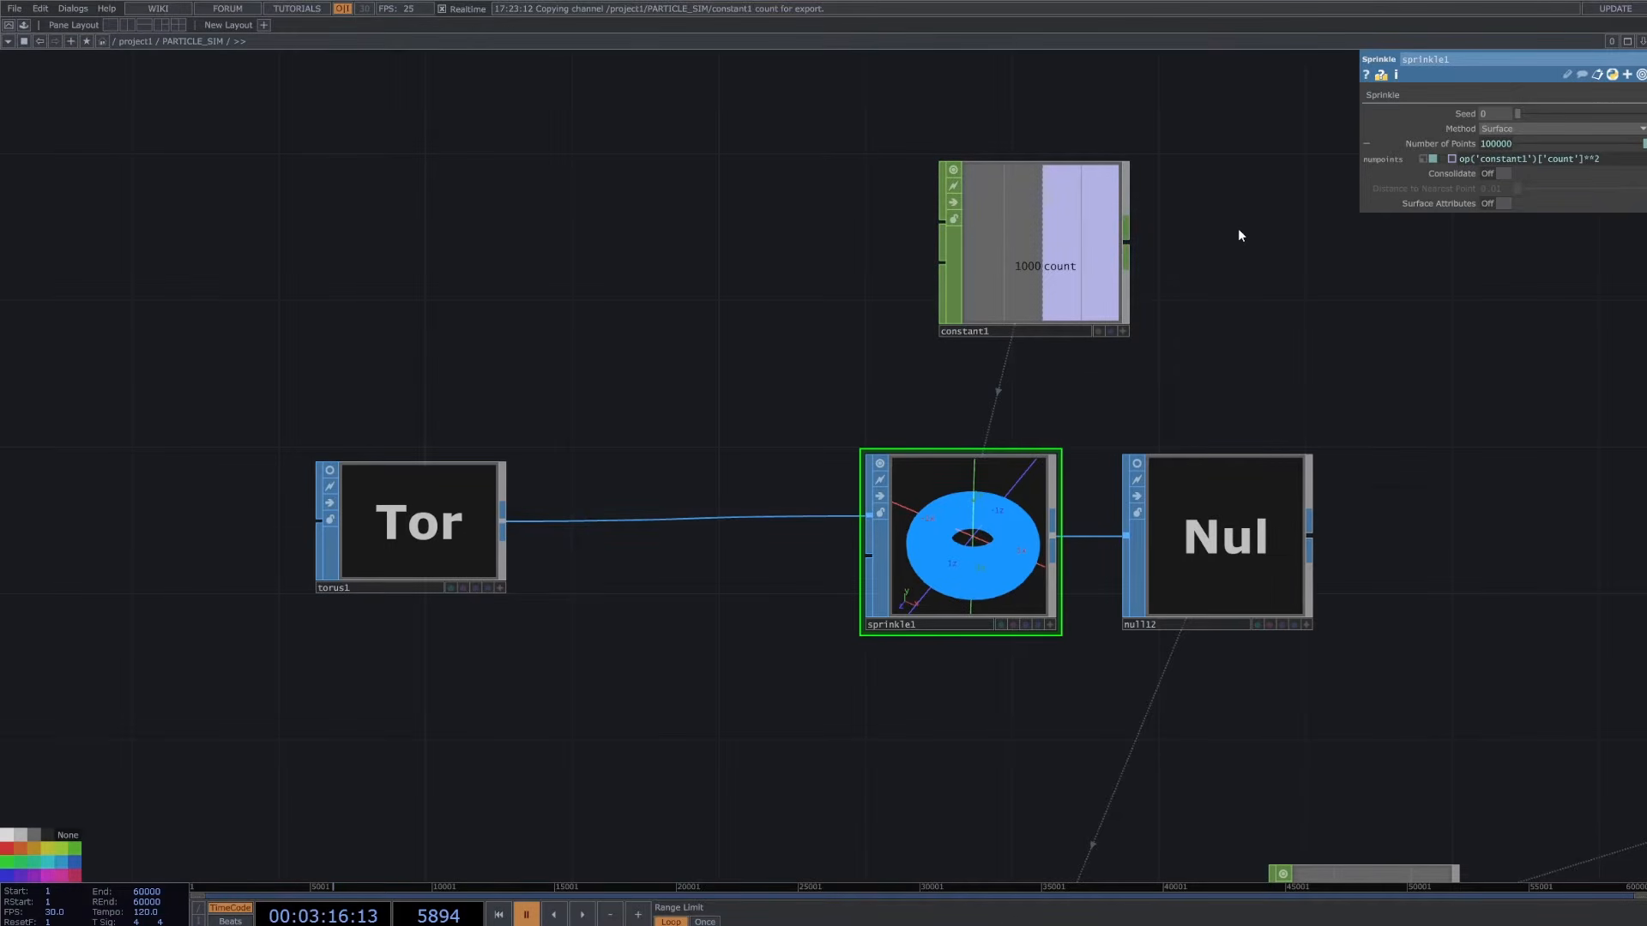
- Examine the density of sprinkle1's scattered points up close in its viewer
{"action": "left_click_drag", "start_coordinate": [1235, 291], "coordinate": [1168, 212]}
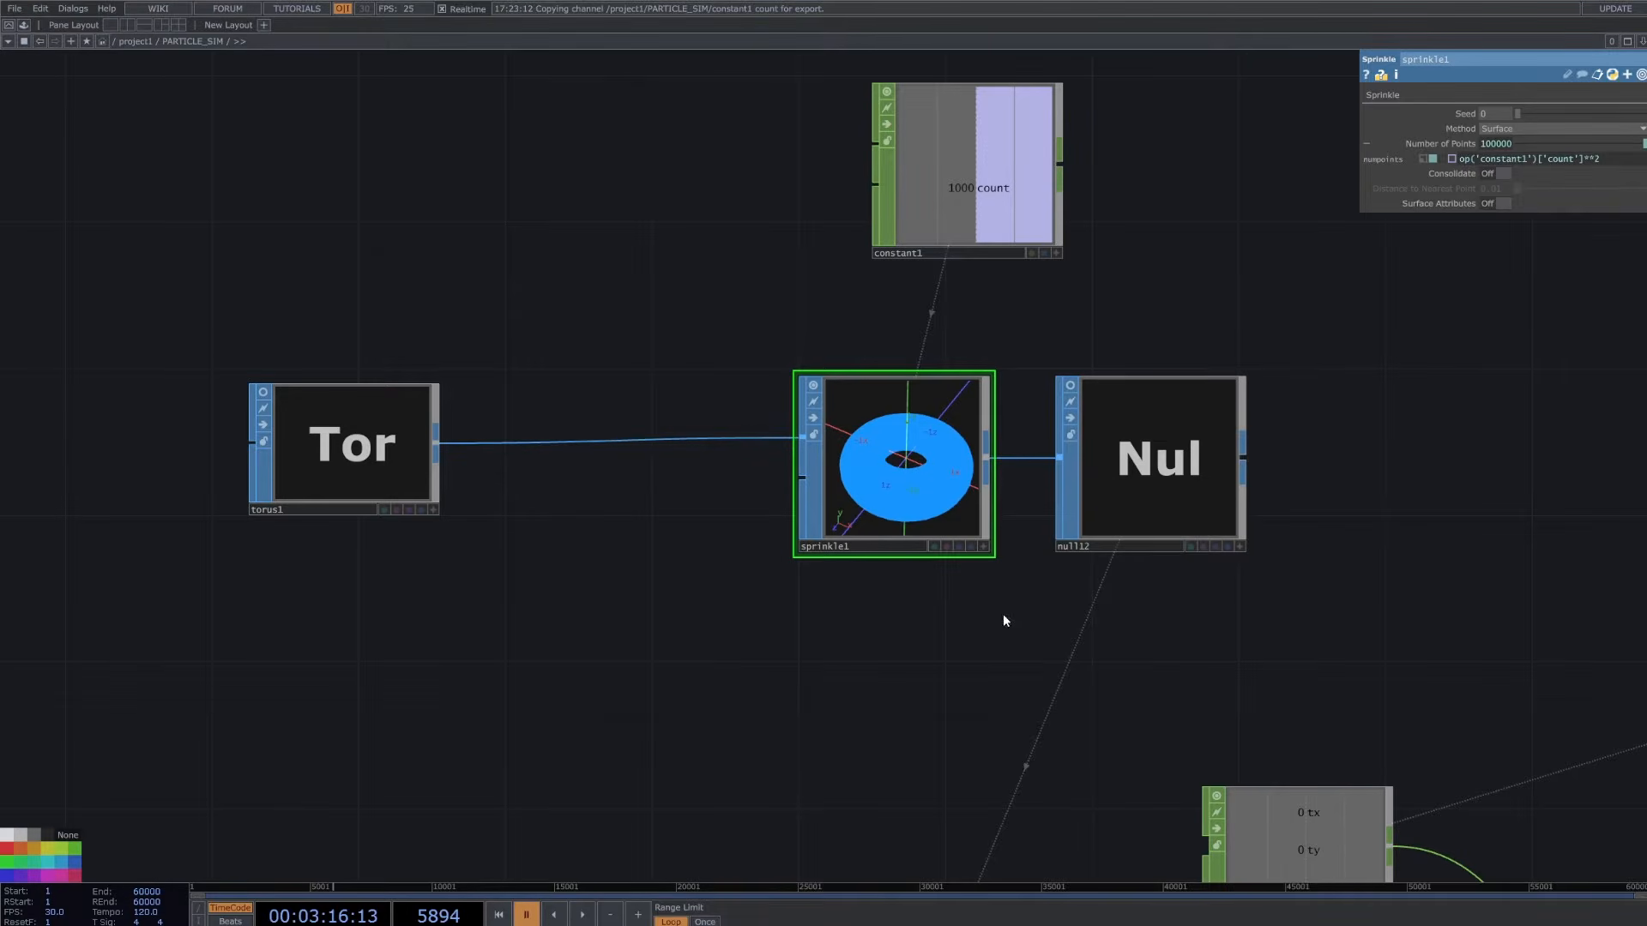
{"action": "scroll", "coordinate": [938, 427], "scroll_direction": "up", "scroll_amount": 5}
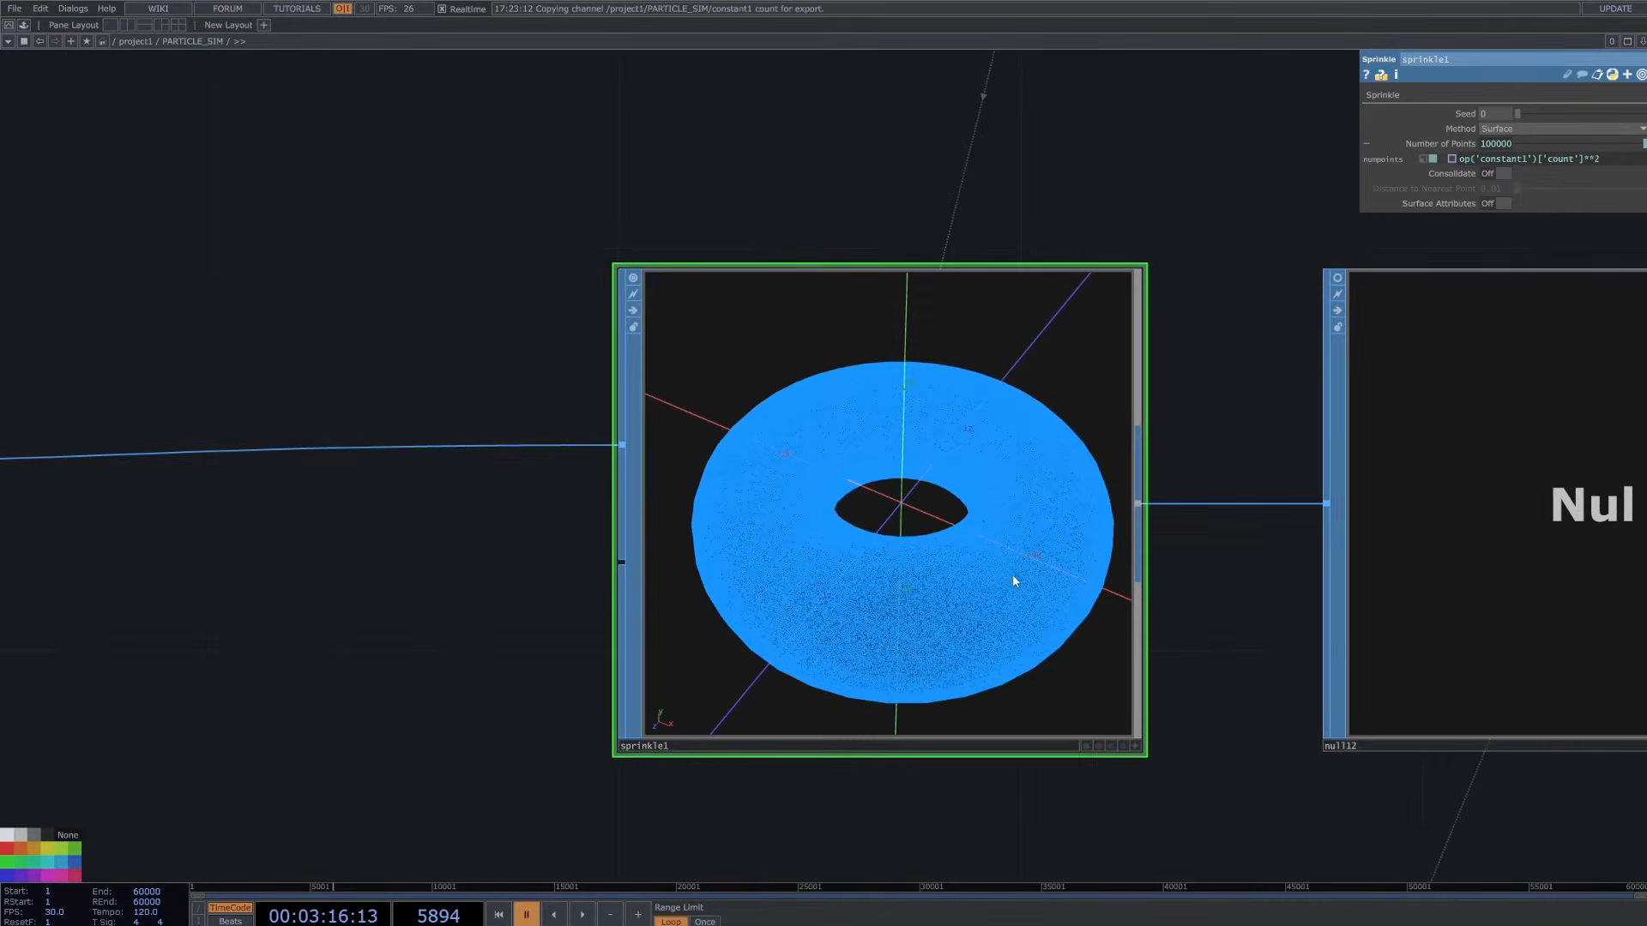
{"action": "scroll", "coordinate": [1188, 455], "scroll_direction": "down", "scroll_amount": 4}
{"action": "scroll", "coordinate": [1194, 477], "scroll_direction": "up", "scroll_amount": 6}
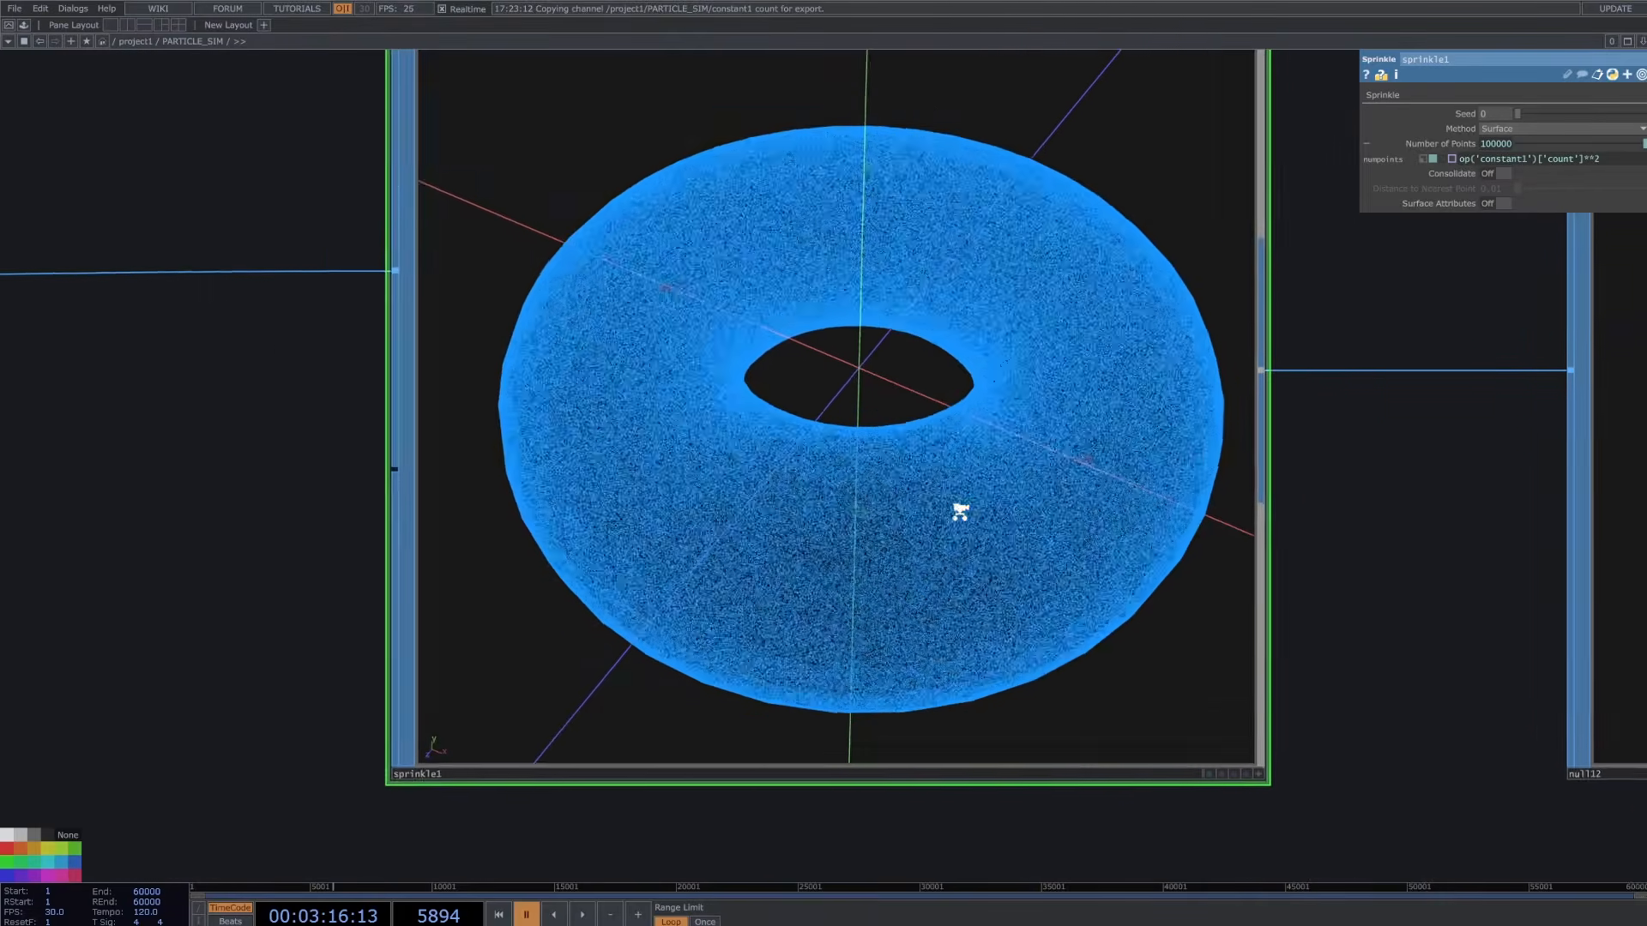
- Inspect the null12 operator after sprinkle1 and trace its reference link down to sopto2
{"action": "scroll", "coordinate": [934, 593], "scroll_direction": "down", "scroll_amount": 6}
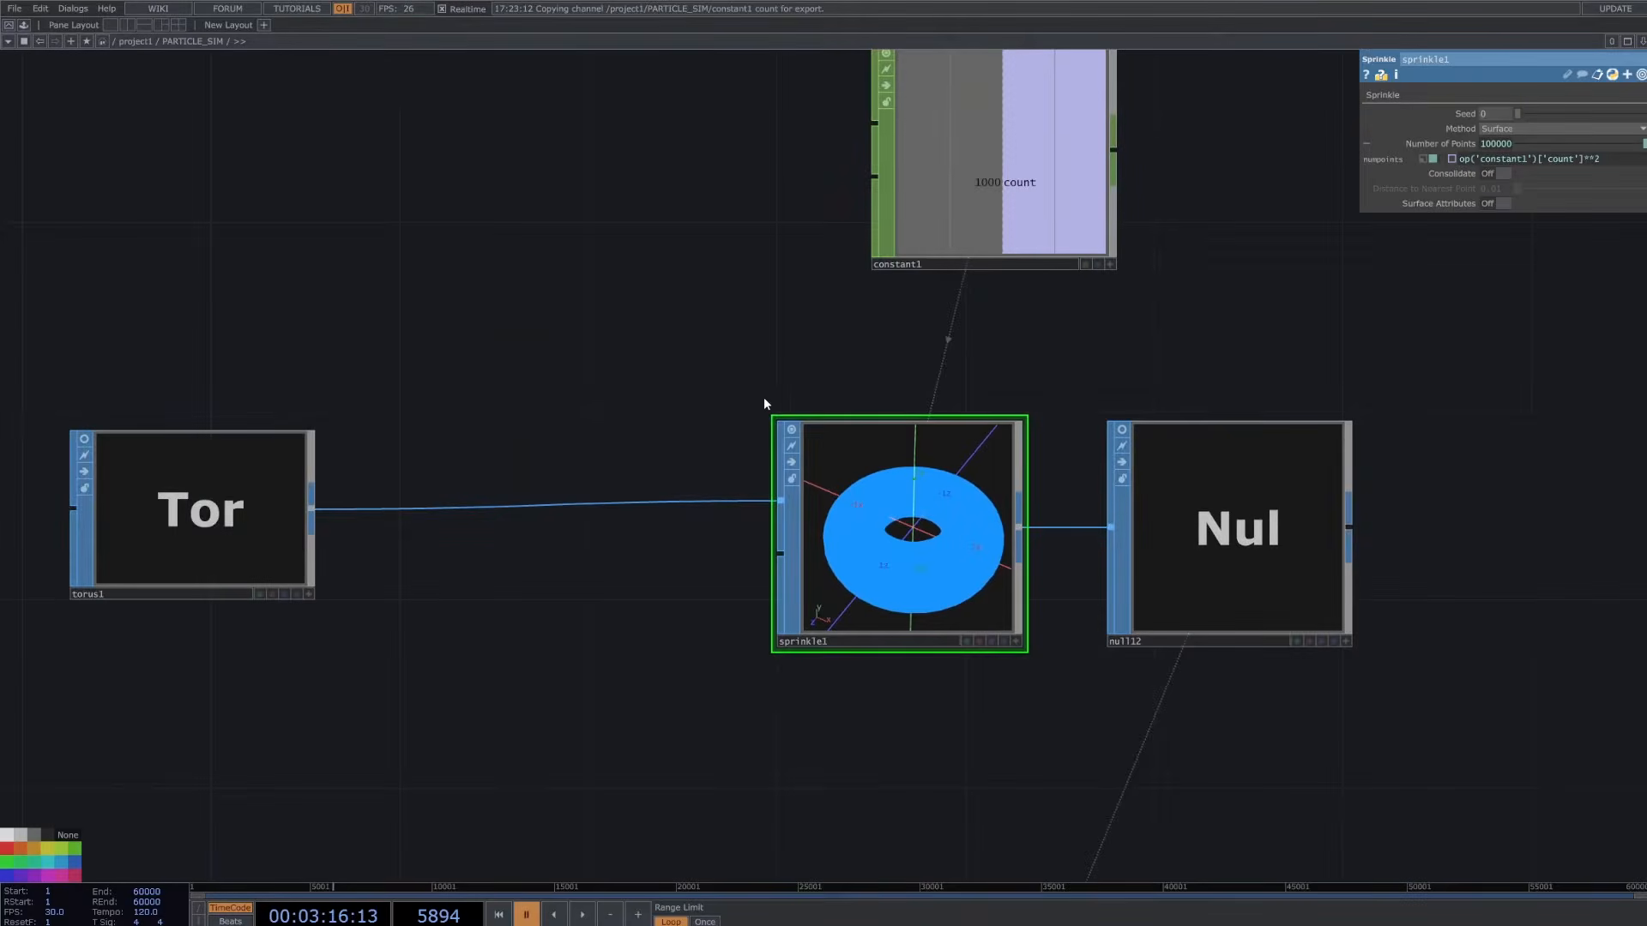
{"action": "left_click", "coordinate": [1304, 515]}
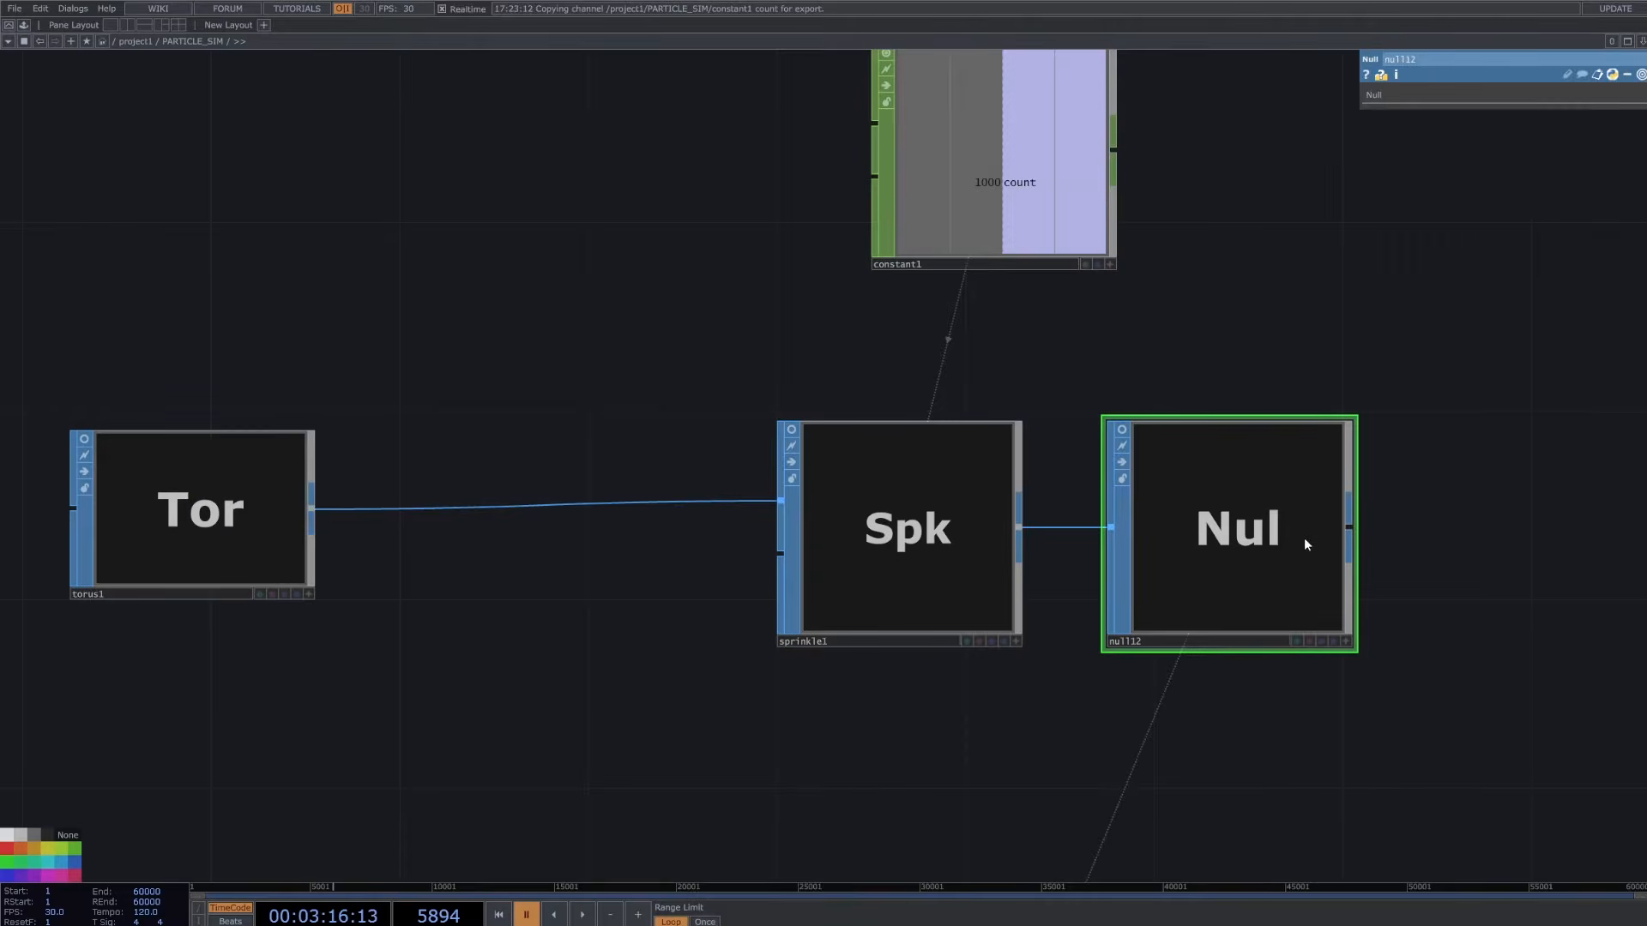
{"action": "left_click_drag", "start_coordinate": [1503, 420], "coordinate": [1383, 328]}
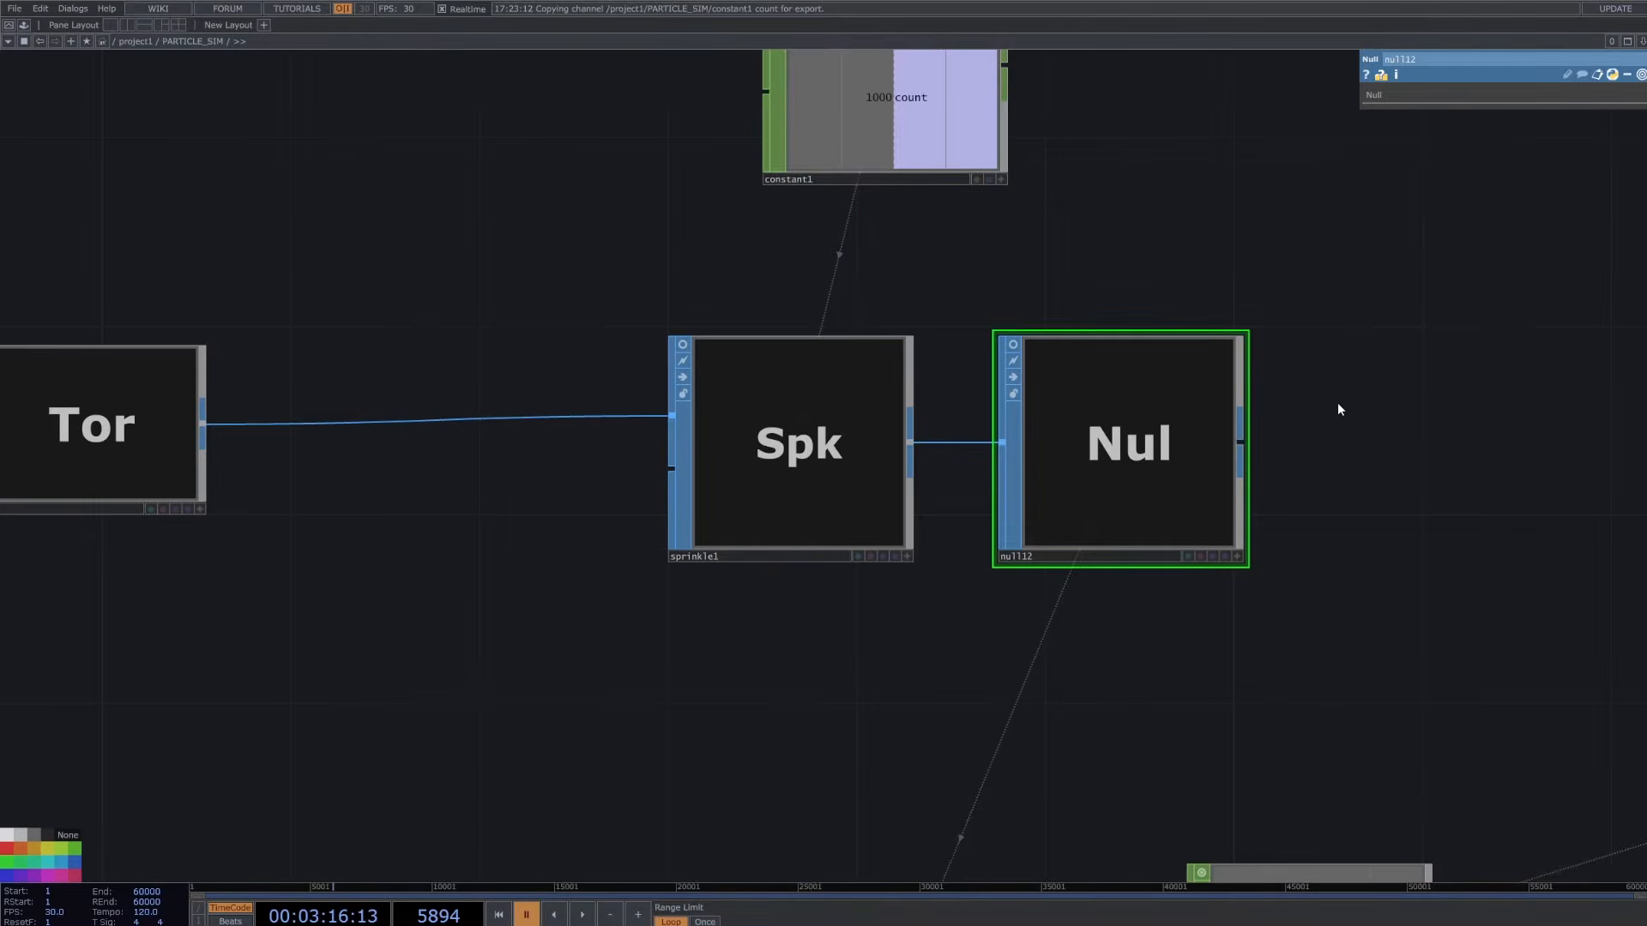
{"action": "scroll", "coordinate": [1338, 407], "scroll_direction": "down", "scroll_amount": 2}
{"action": "left_click_drag", "start_coordinate": [1043, 228], "coordinate": [974, 228]}
{"action": "left_click_drag", "start_coordinate": [1401, 423], "coordinate": [1349, 367]}
{"action": "scroll", "coordinate": [1348, 367], "scroll_direction": "down", "scroll_amount": 3}
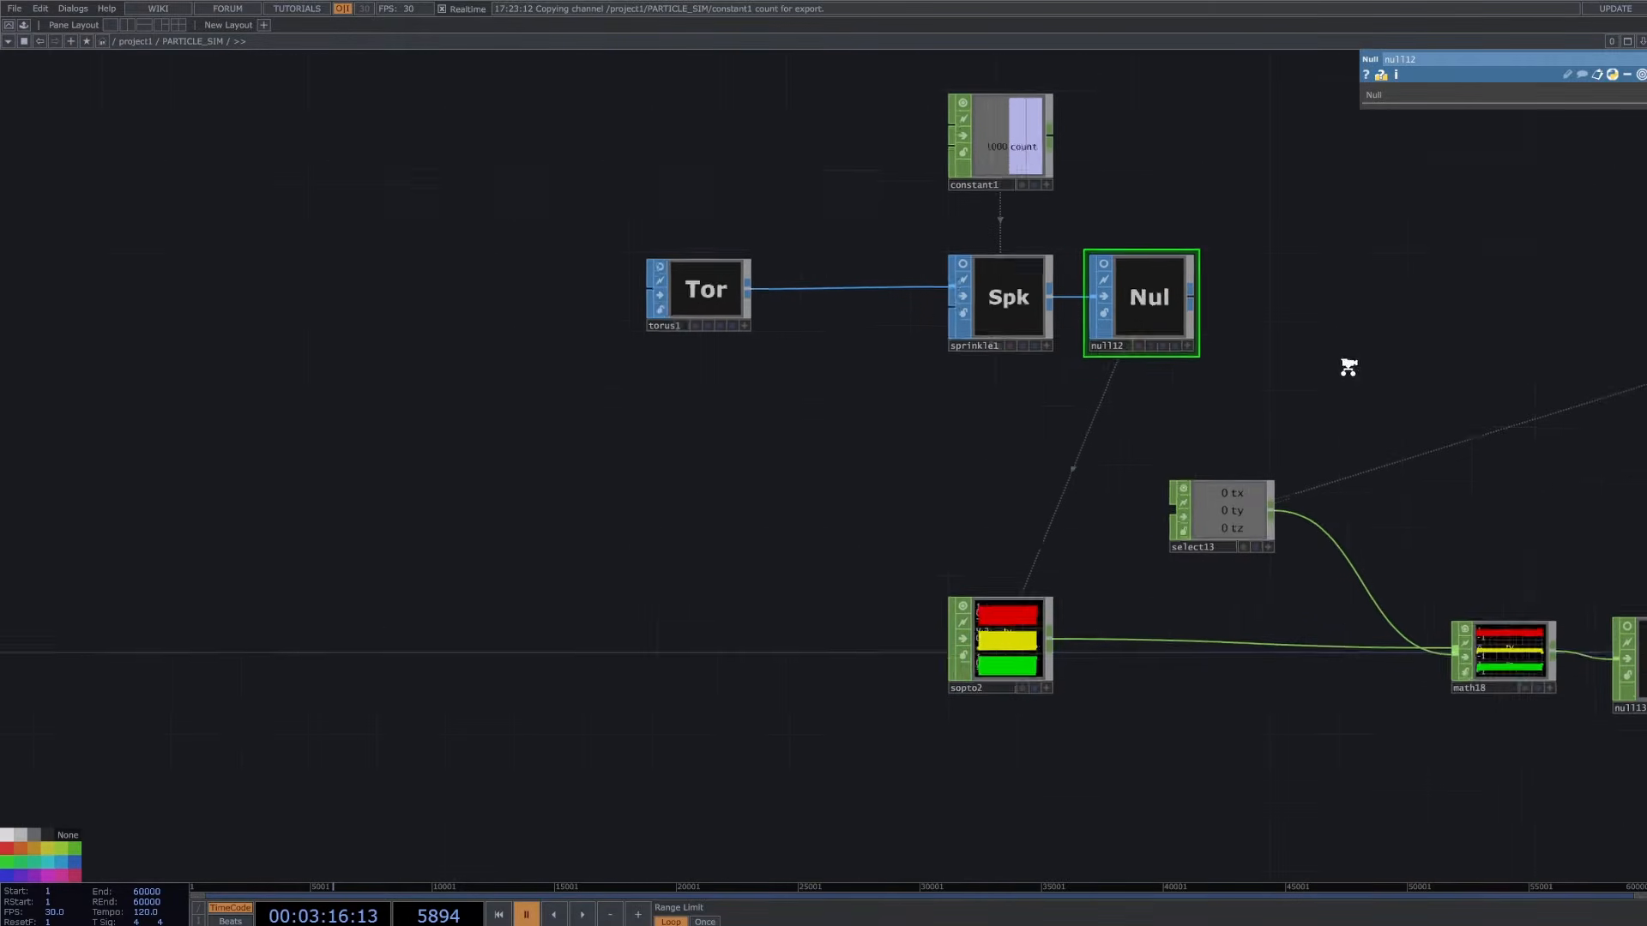
- Try creating a second SOP to CHOP that references null12 beside select13, and delete it
{"action": "scroll", "coordinate": [1190, 283], "scroll_direction": "up", "scroll_amount": 2}
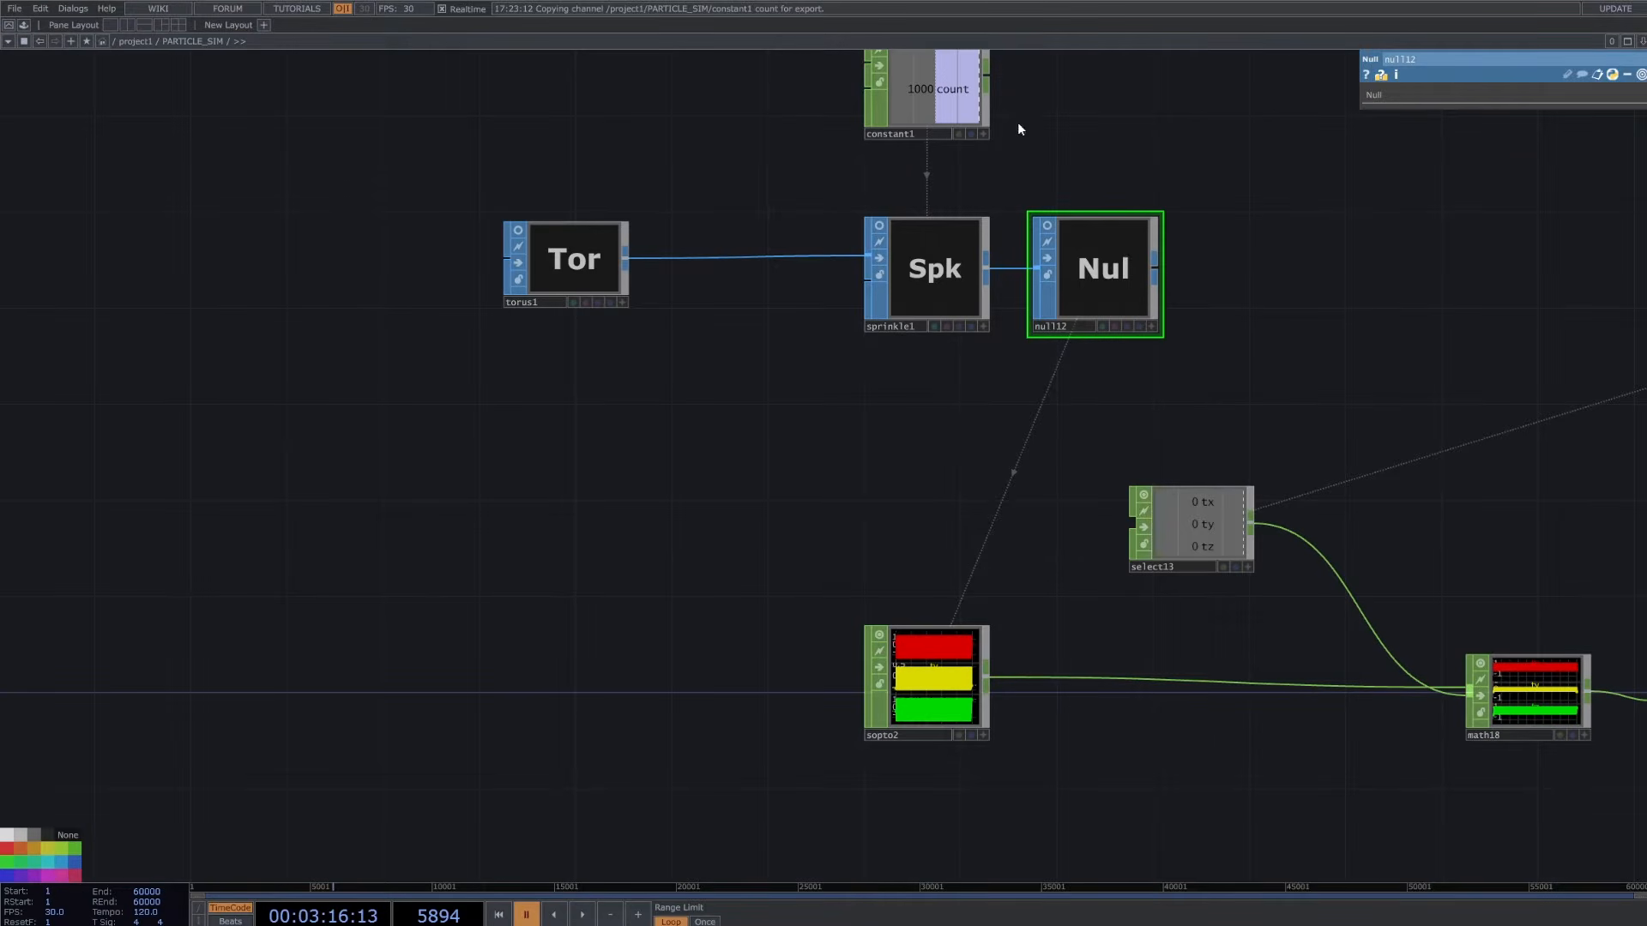
{"action": "left_click", "coordinate": [1032, 524]}
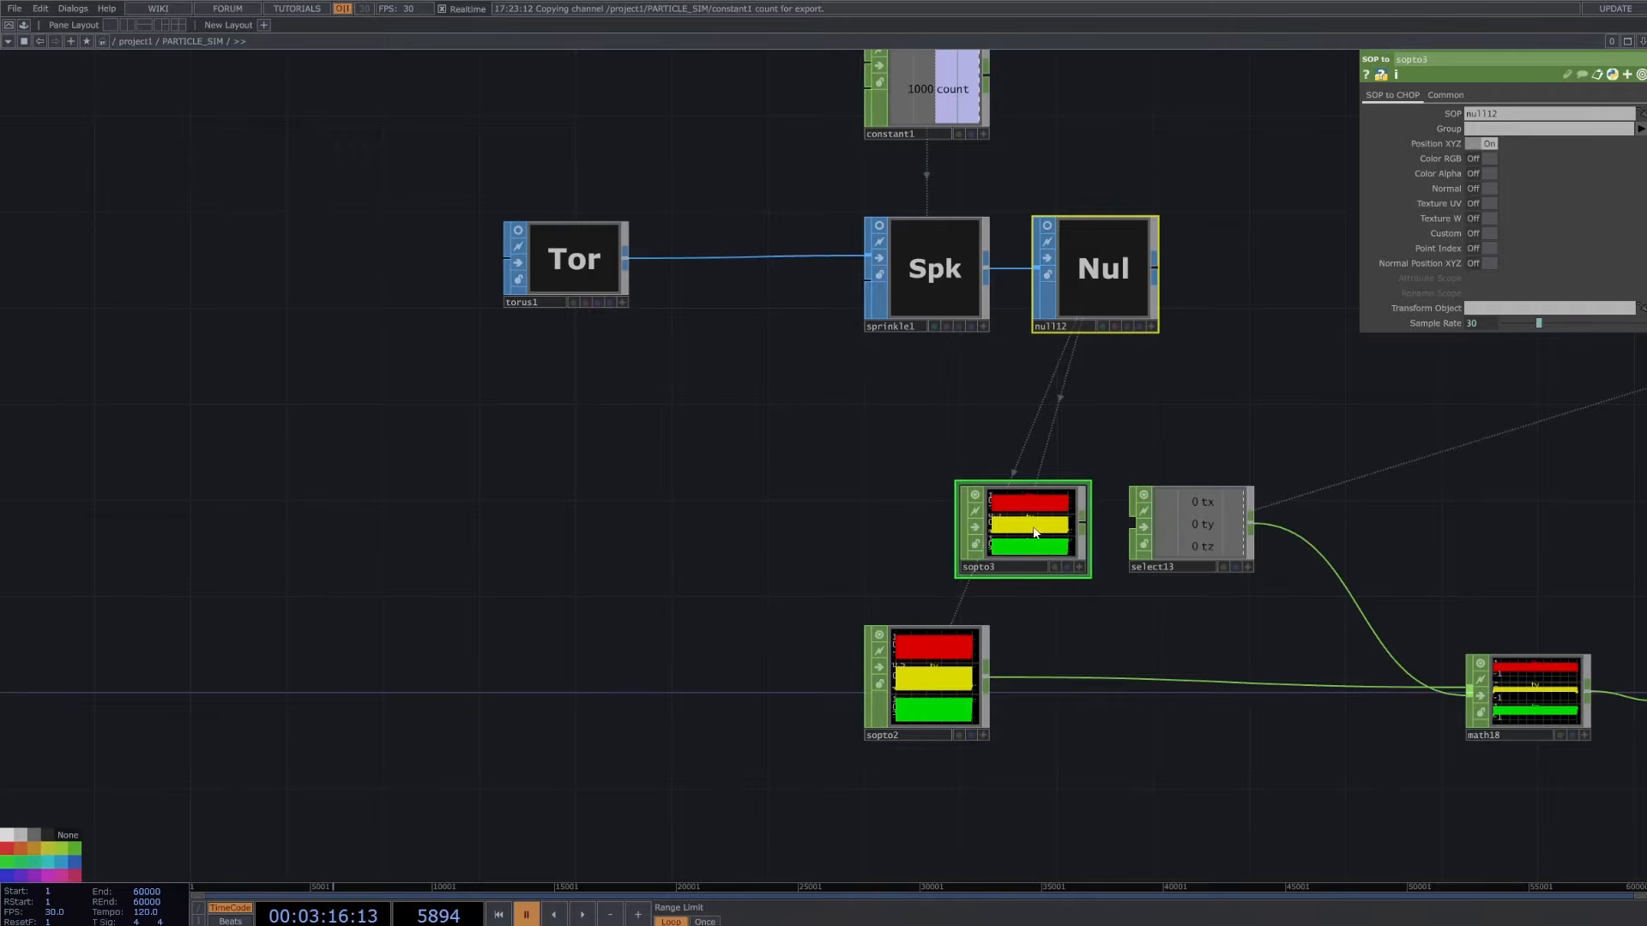
{"action": "key", "text": "Delete"}
- Examine sopto2's parameters and its reference to null12, which converts the scattered points into position channels
{"action": "left_click", "coordinate": [985, 637]}
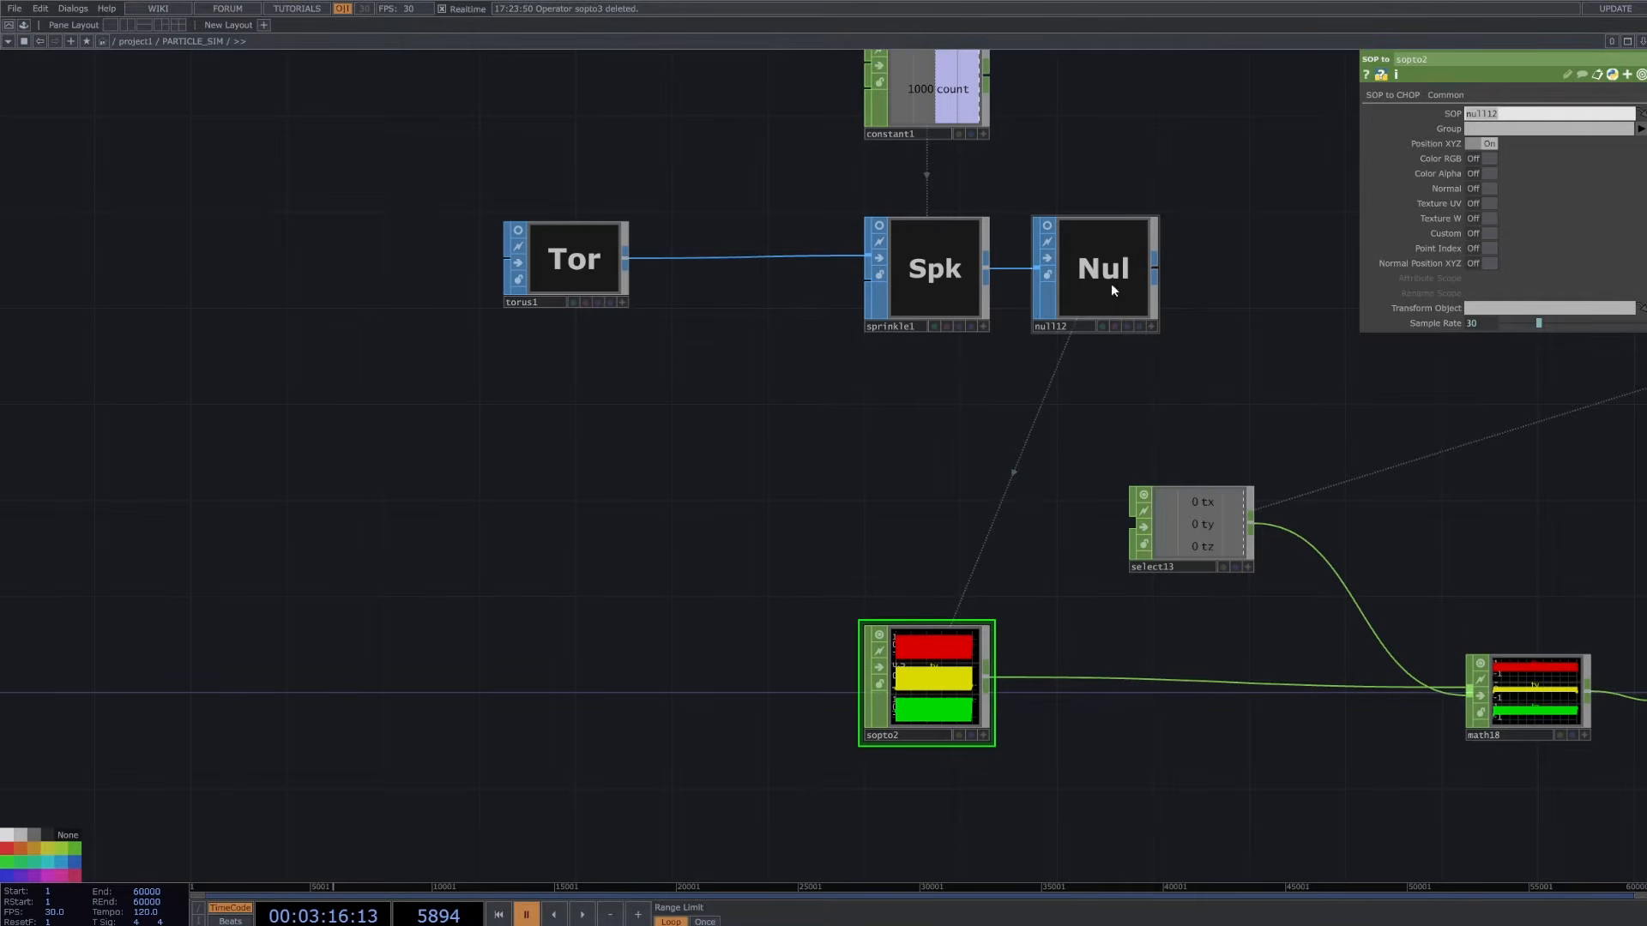
{"action": "left_click", "coordinate": [1067, 328]}
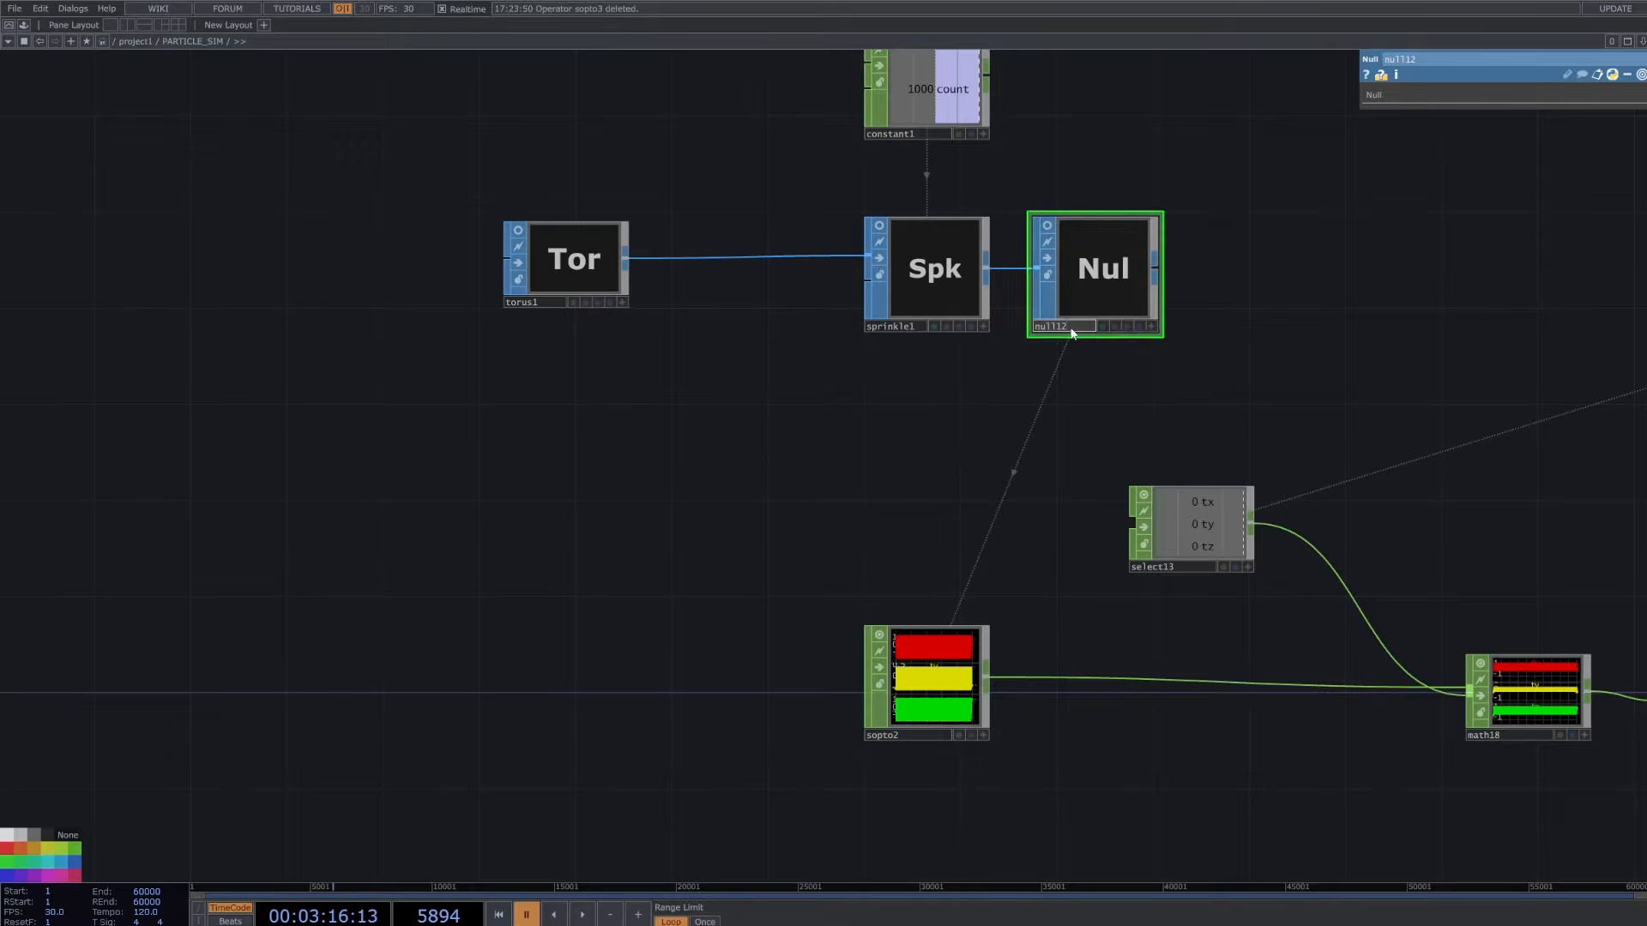
{"action": "left_click_drag", "start_coordinate": [1000, 495], "coordinate": [868, 421]}
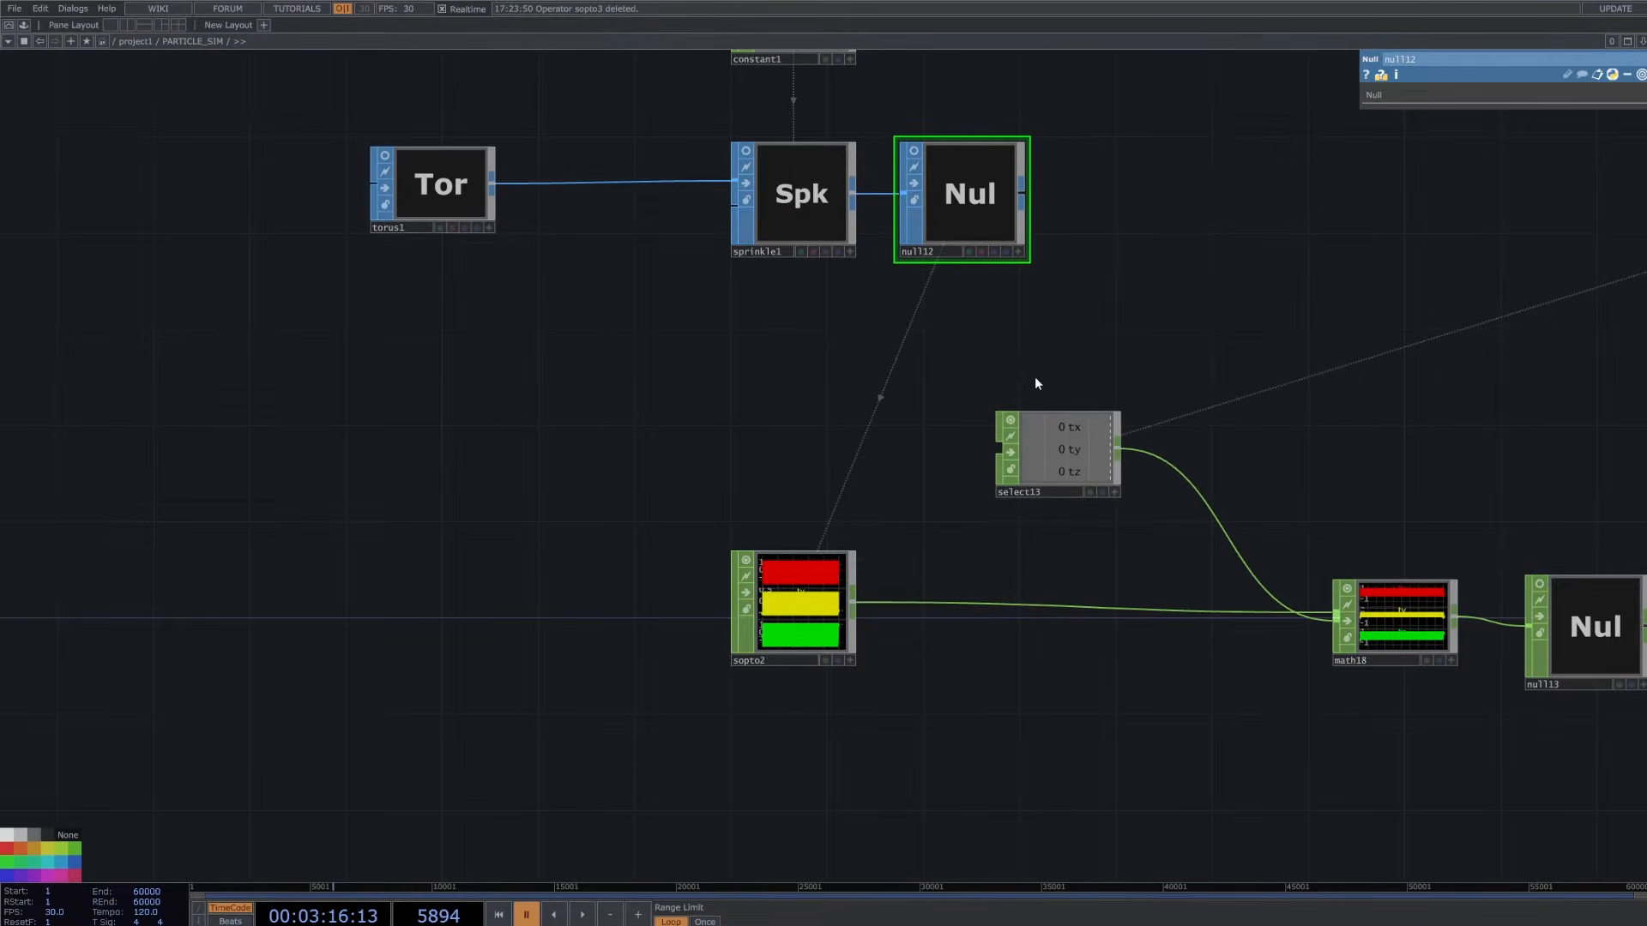
{"action": "scroll", "coordinate": [993, 467], "scroll_direction": "down", "scroll_amount": 2}
{"action": "left_click", "coordinate": [857, 556]}
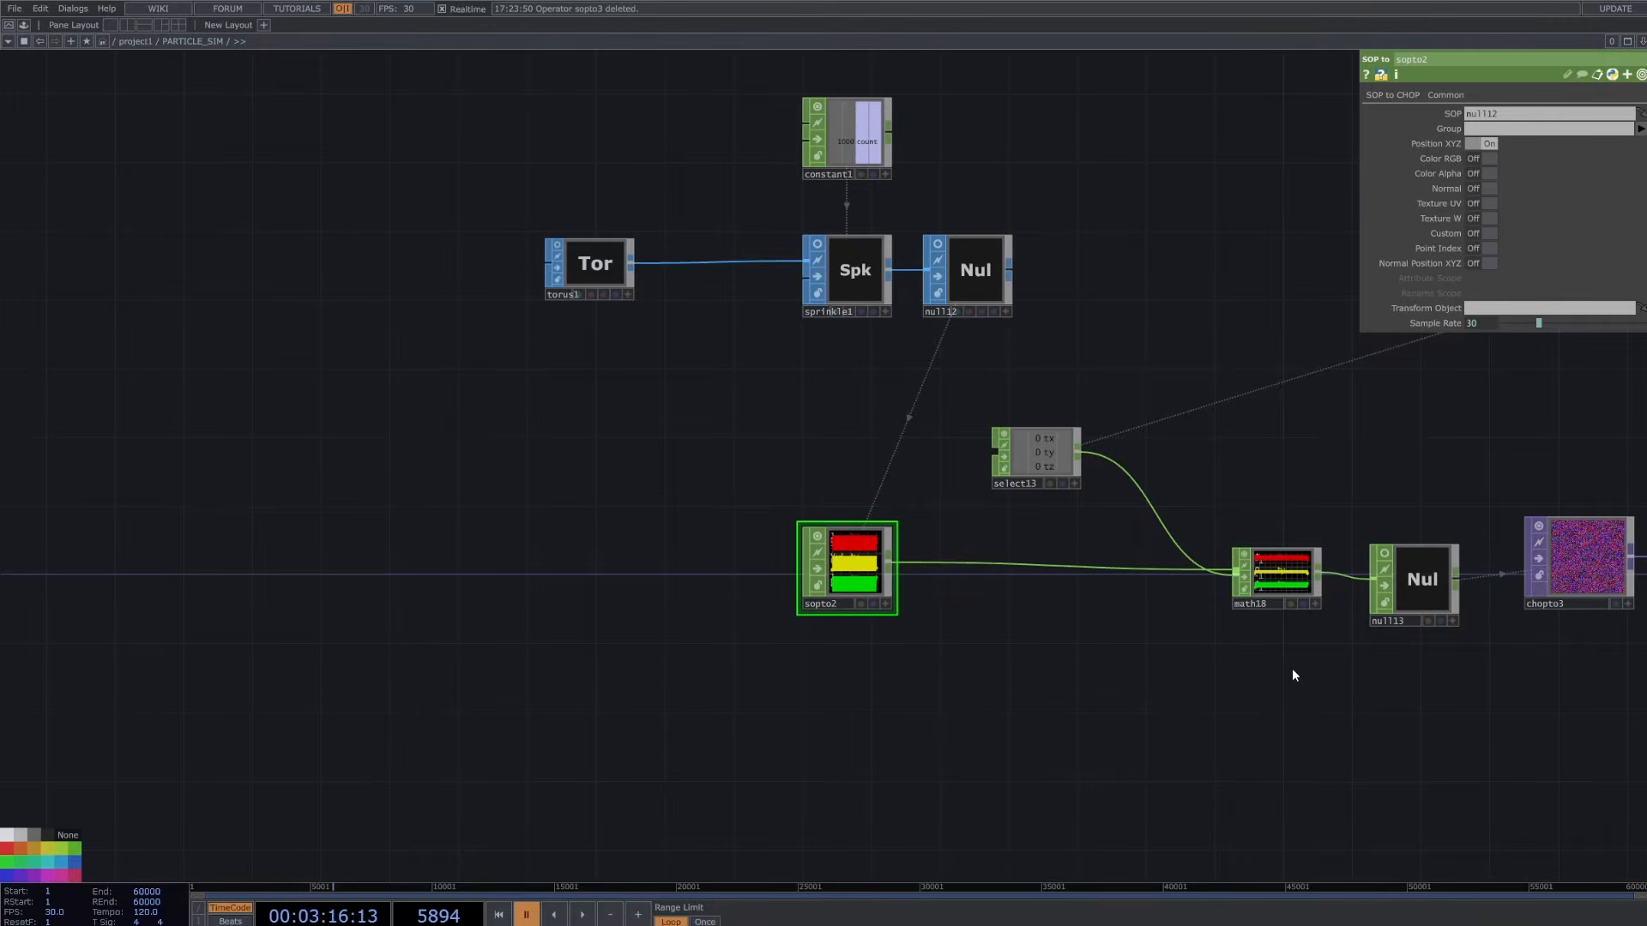
{"action": "left_click_drag", "start_coordinate": [1268, 506], "coordinate": [1151, 498]}
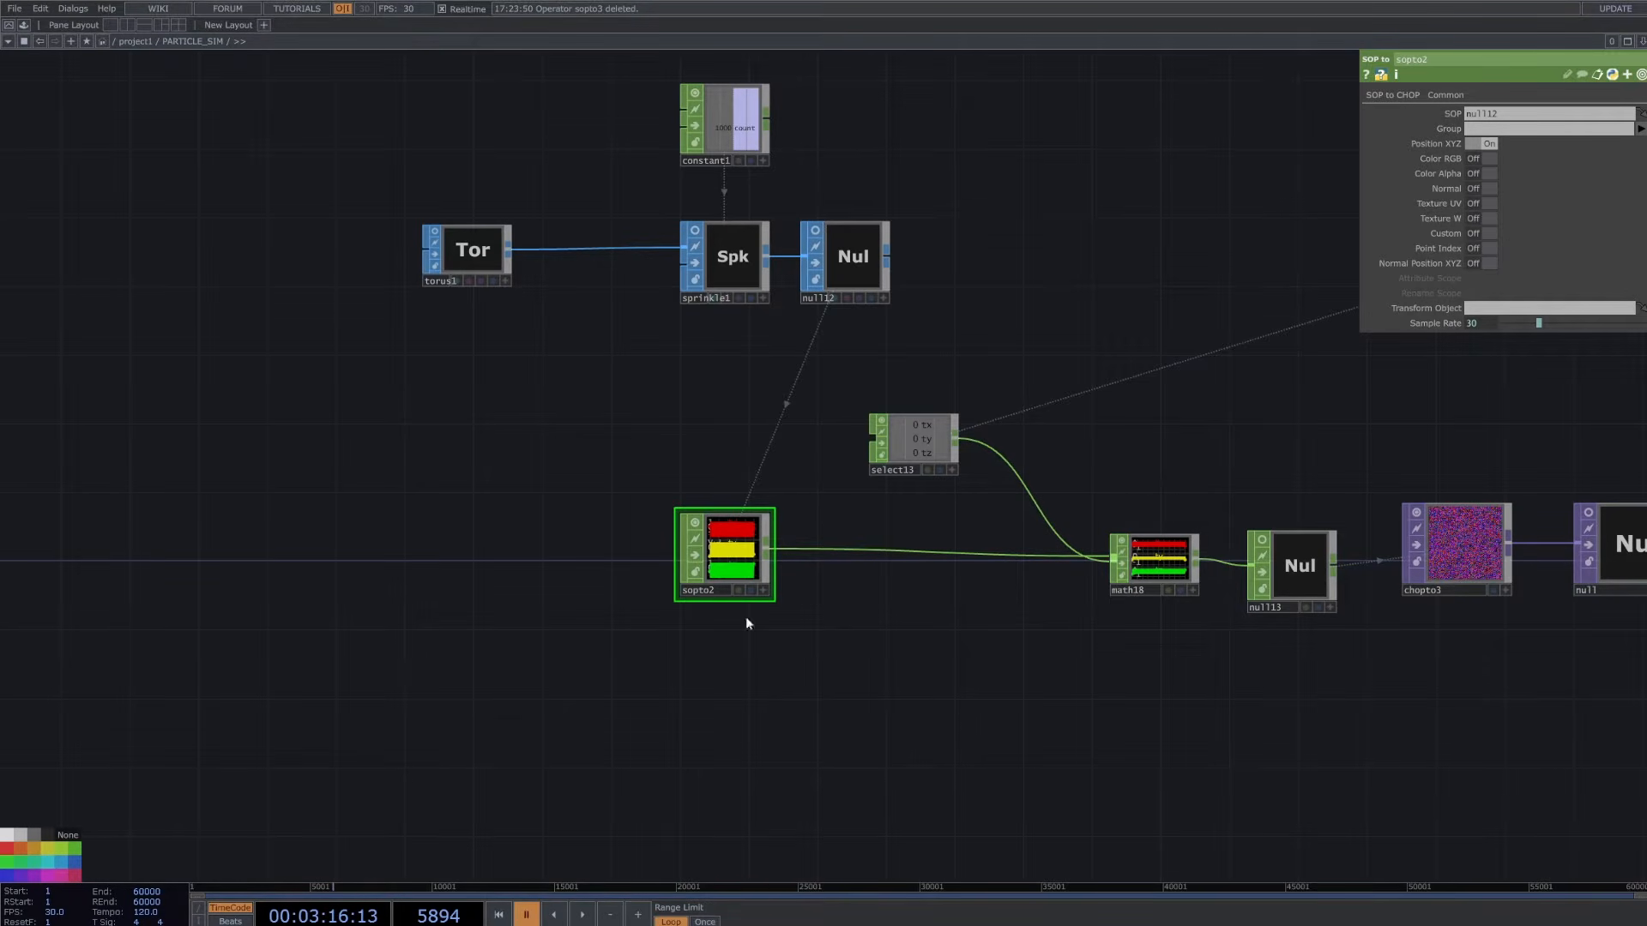
- Reposition sopto2 and math18 in the network, leaving more room between math18 and null13
{"action": "left_click_drag", "start_coordinate": [736, 571], "coordinate": [685, 587]}
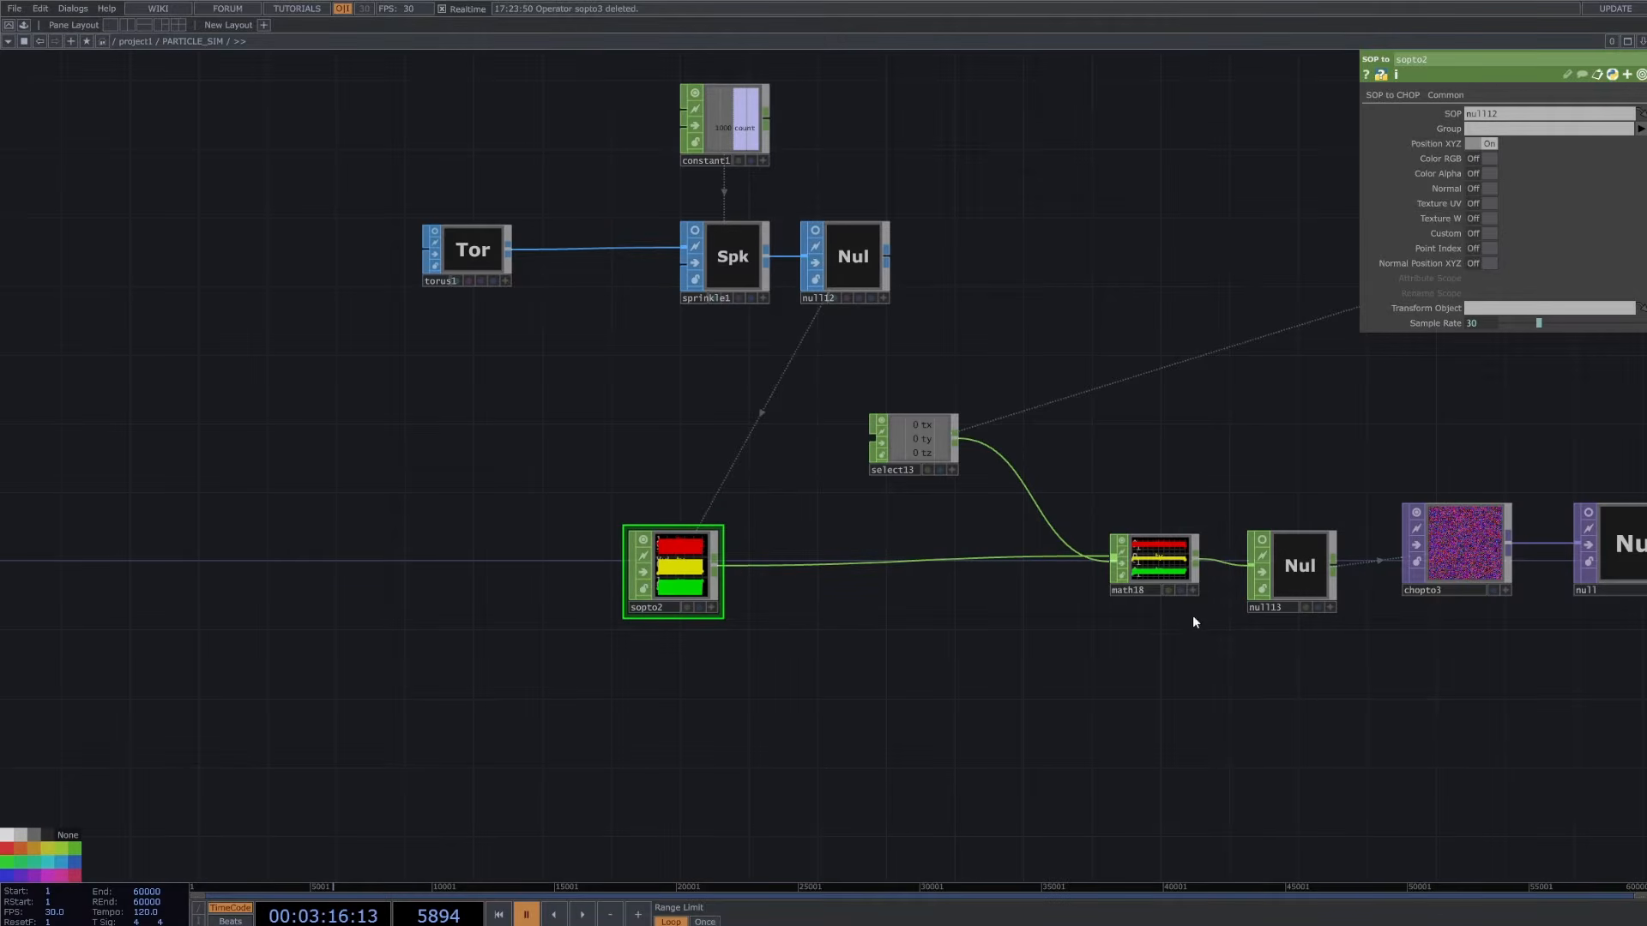
{"action": "left_click", "coordinate": [1147, 590]}
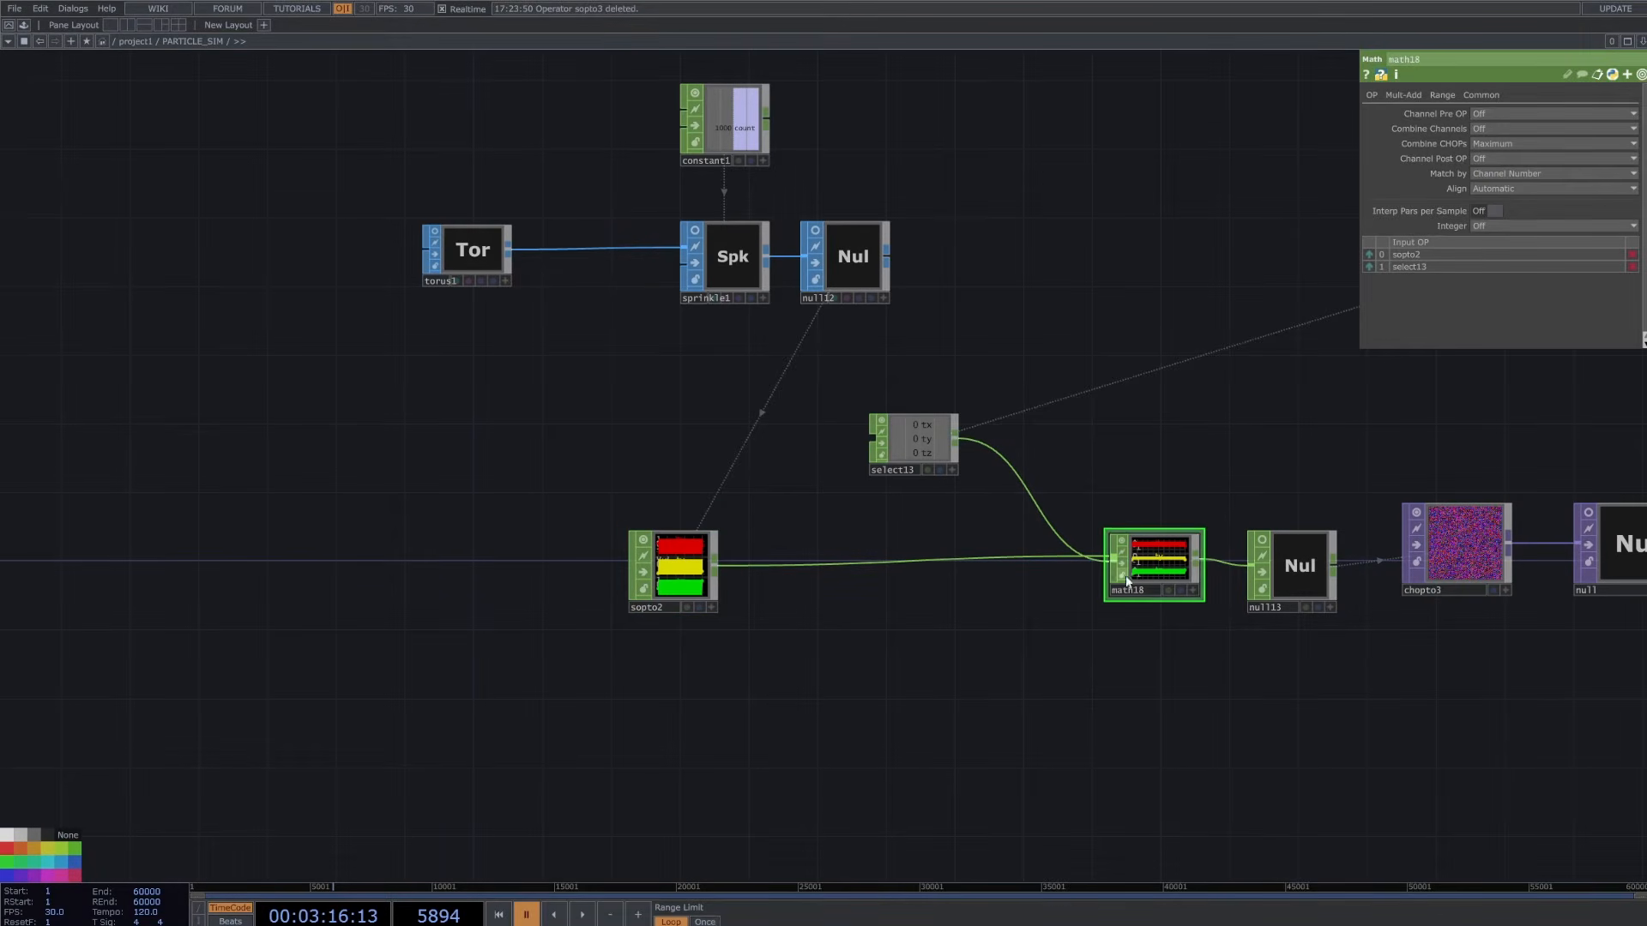
{"action": "left_click_drag", "start_coordinate": [1199, 545], "coordinate": [1114, 562]}
{"action": "left_click_drag", "start_coordinate": [1068, 486], "coordinate": [966, 482]}
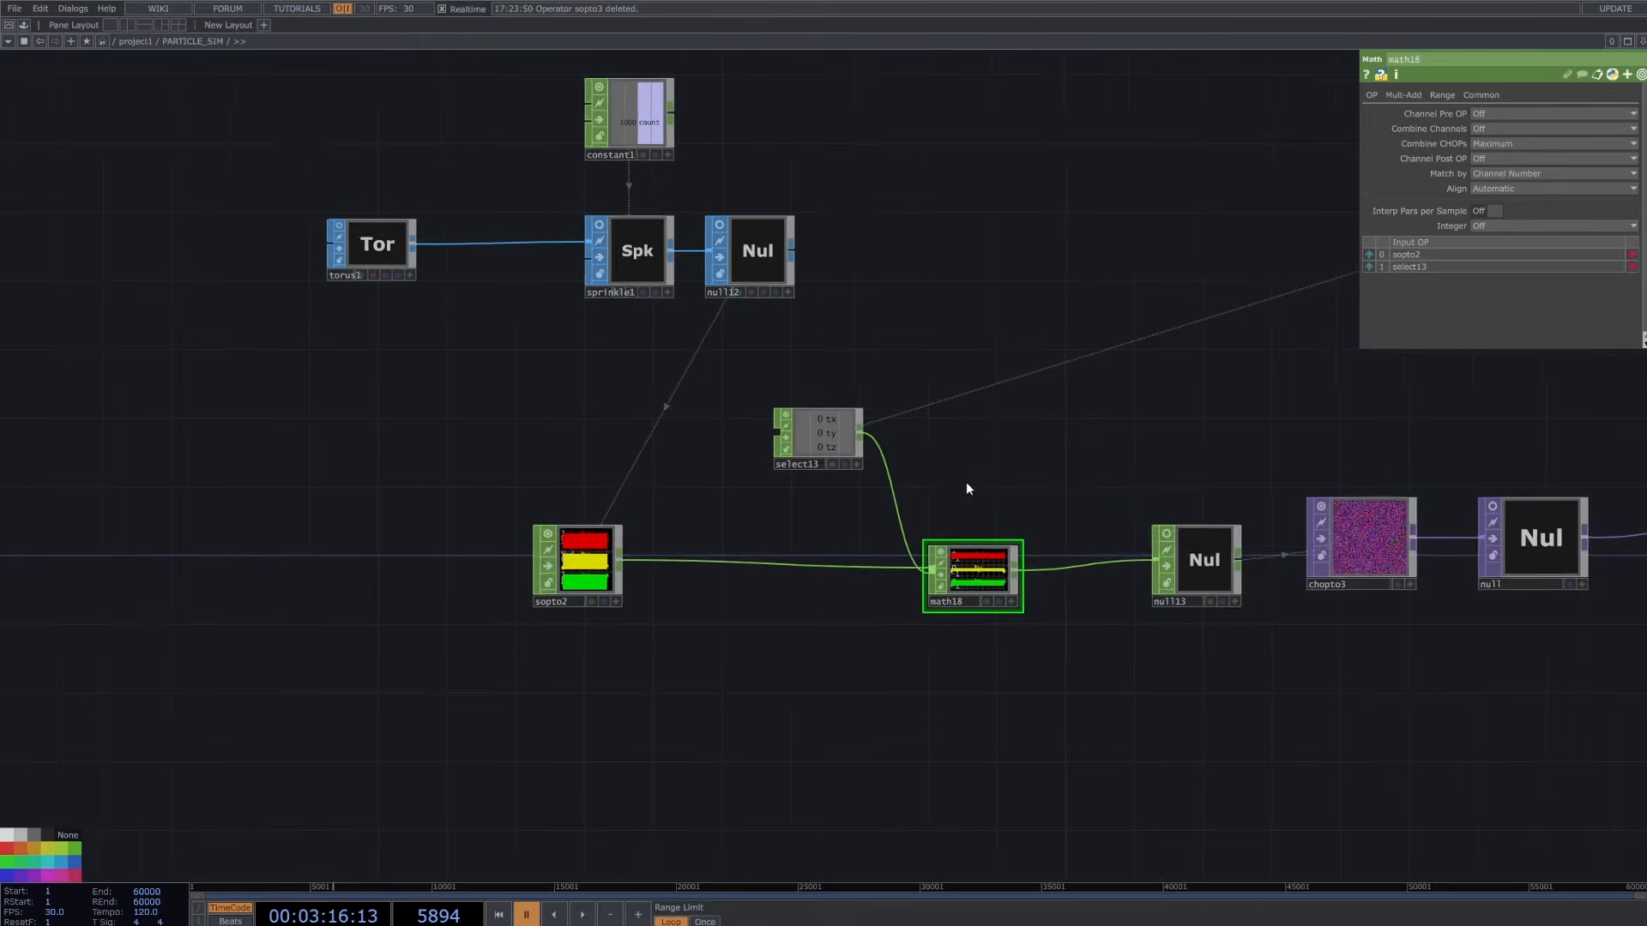
- Follow the chain from sopto2 through null13 to chopto3 and examine chopto3's Data Format, Image Layout and Extra Pixel Values
{"action": "left_click_drag", "start_coordinate": [1121, 512], "coordinate": [966, 496]}
{"action": "left_click", "coordinate": [1051, 522]}
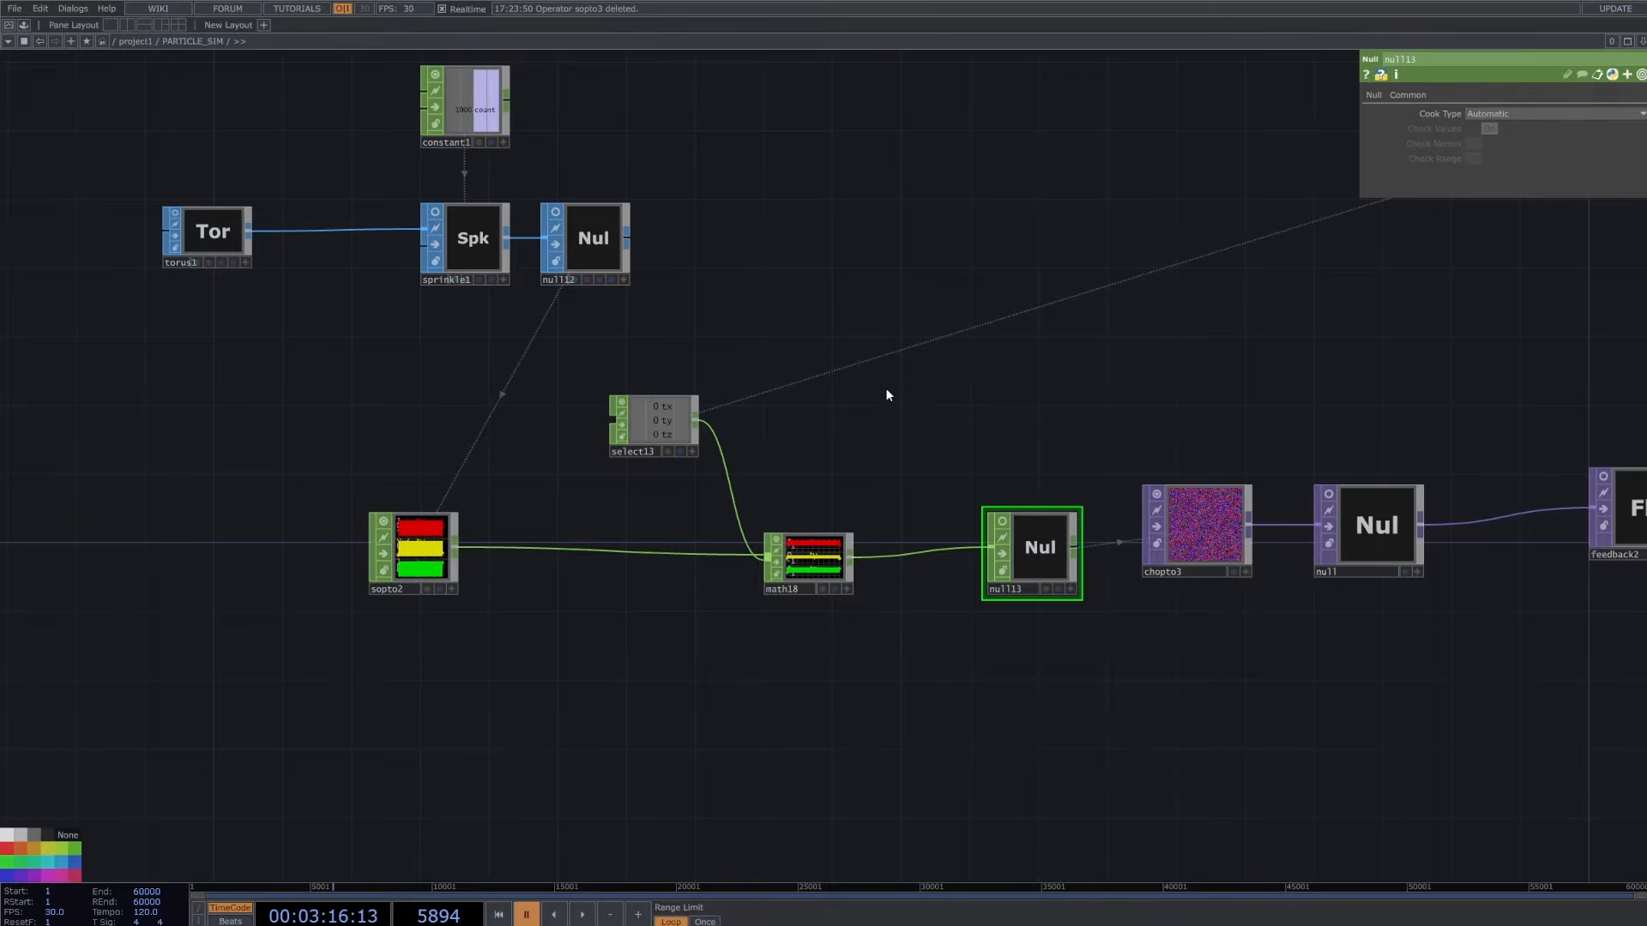
{"action": "left_click_drag", "start_coordinate": [142, 171], "coordinate": [500, 591]}
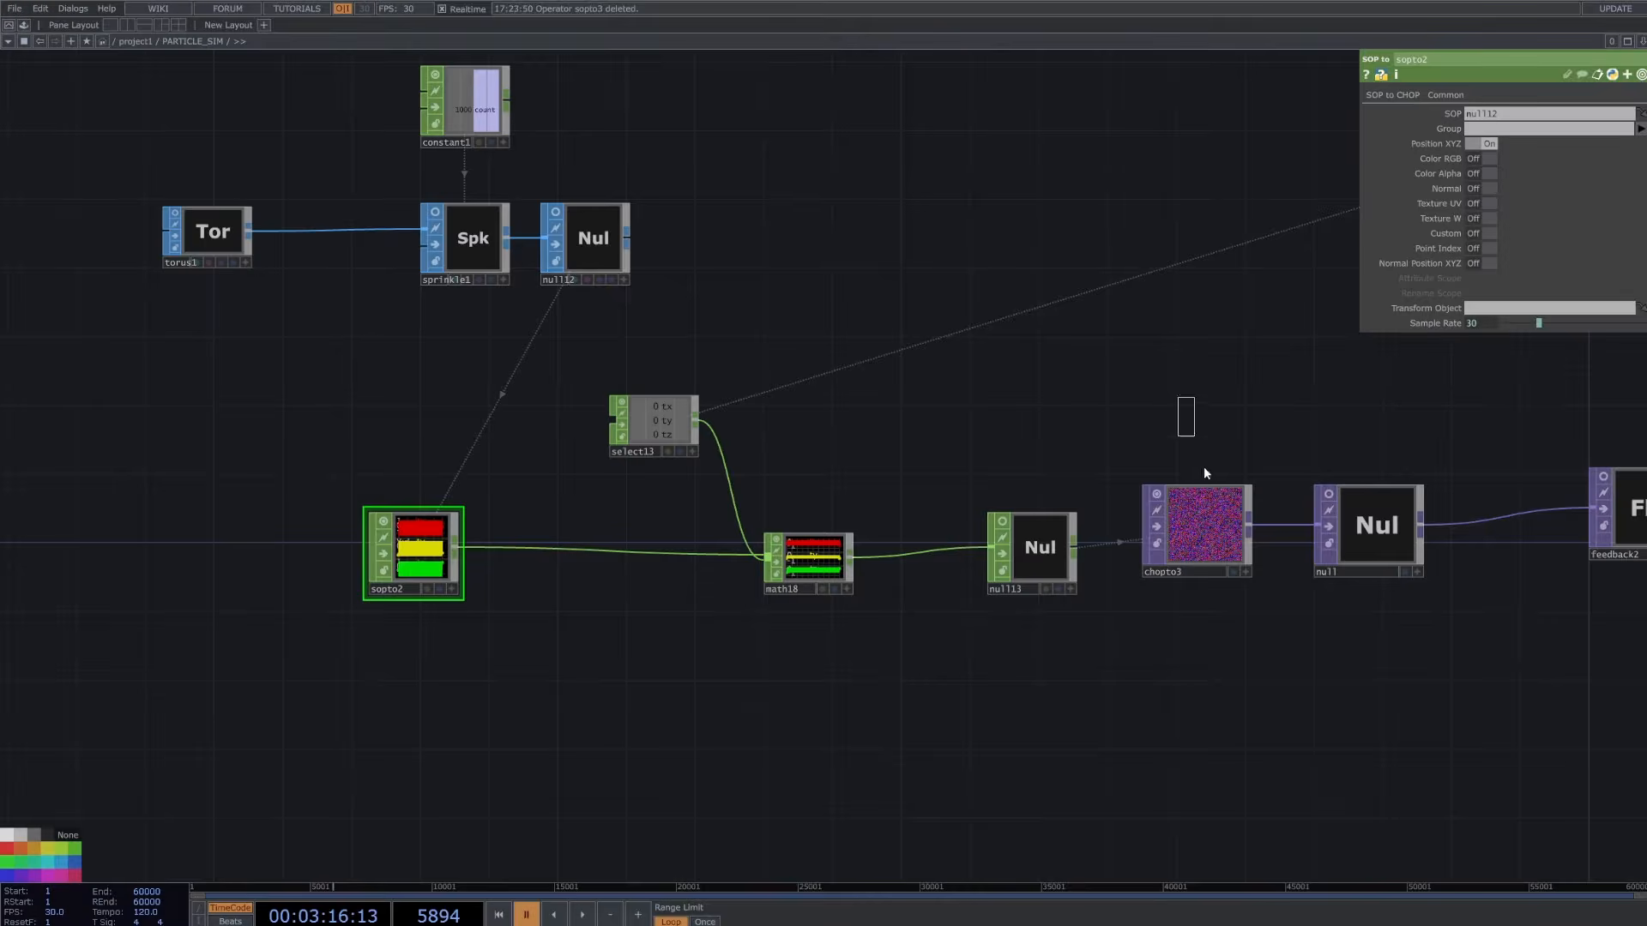
{"action": "left_click_drag", "start_coordinate": [1204, 472], "coordinate": [1261, 690]}
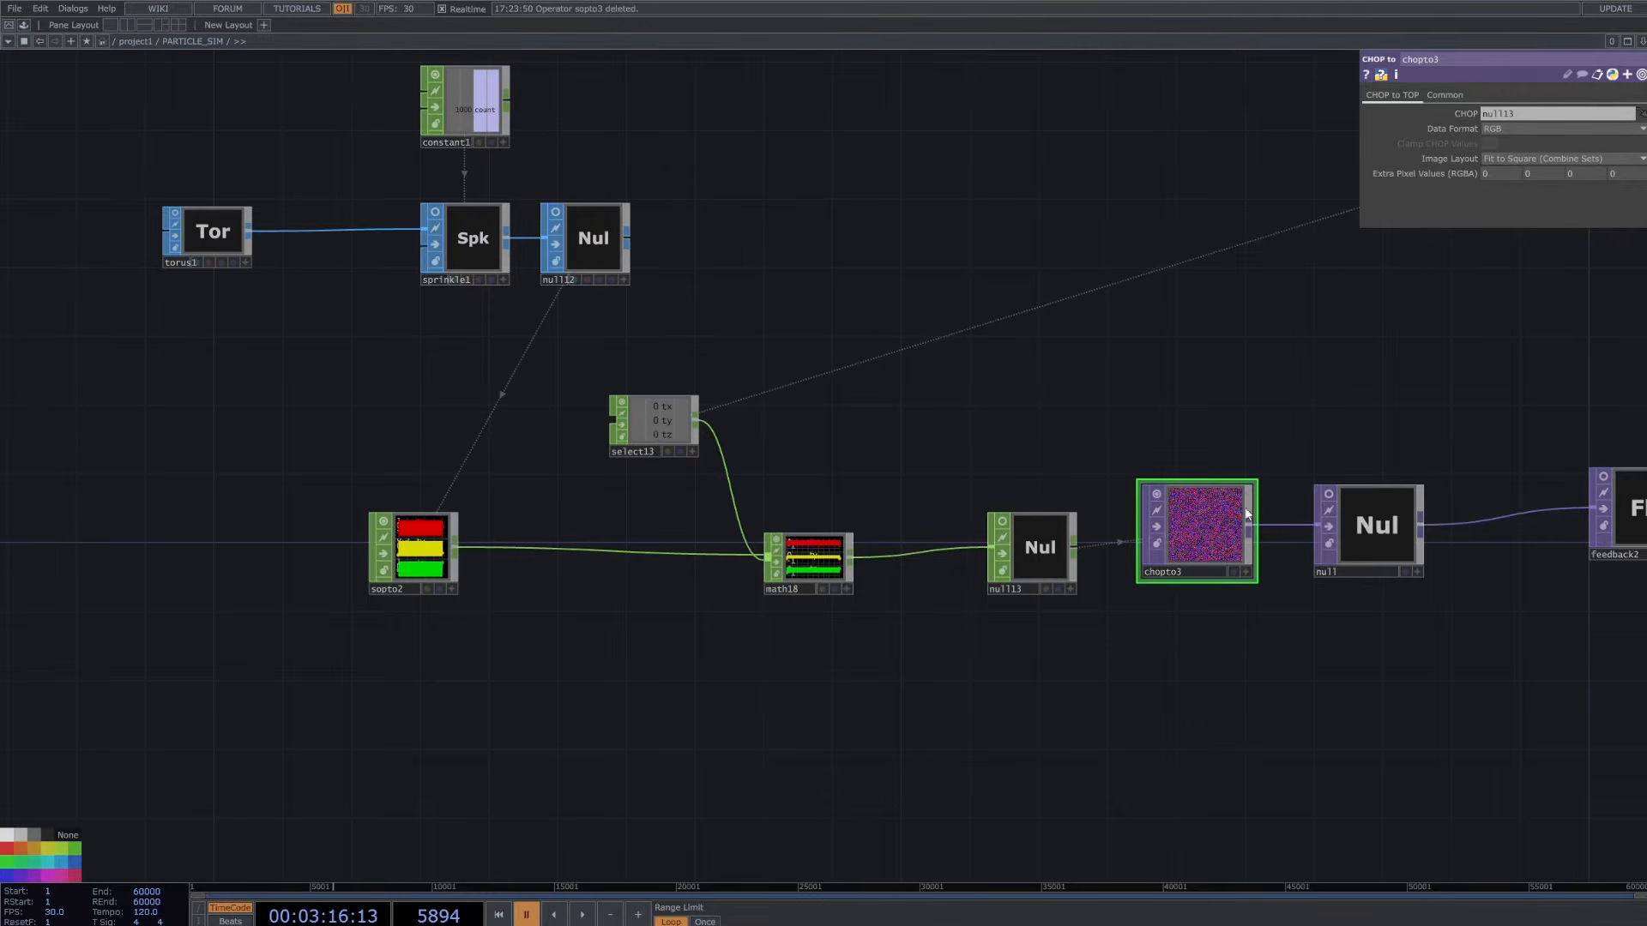
{"action": "scroll", "coordinate": [1246, 513], "scroll_direction": "up", "scroll_amount": 3}
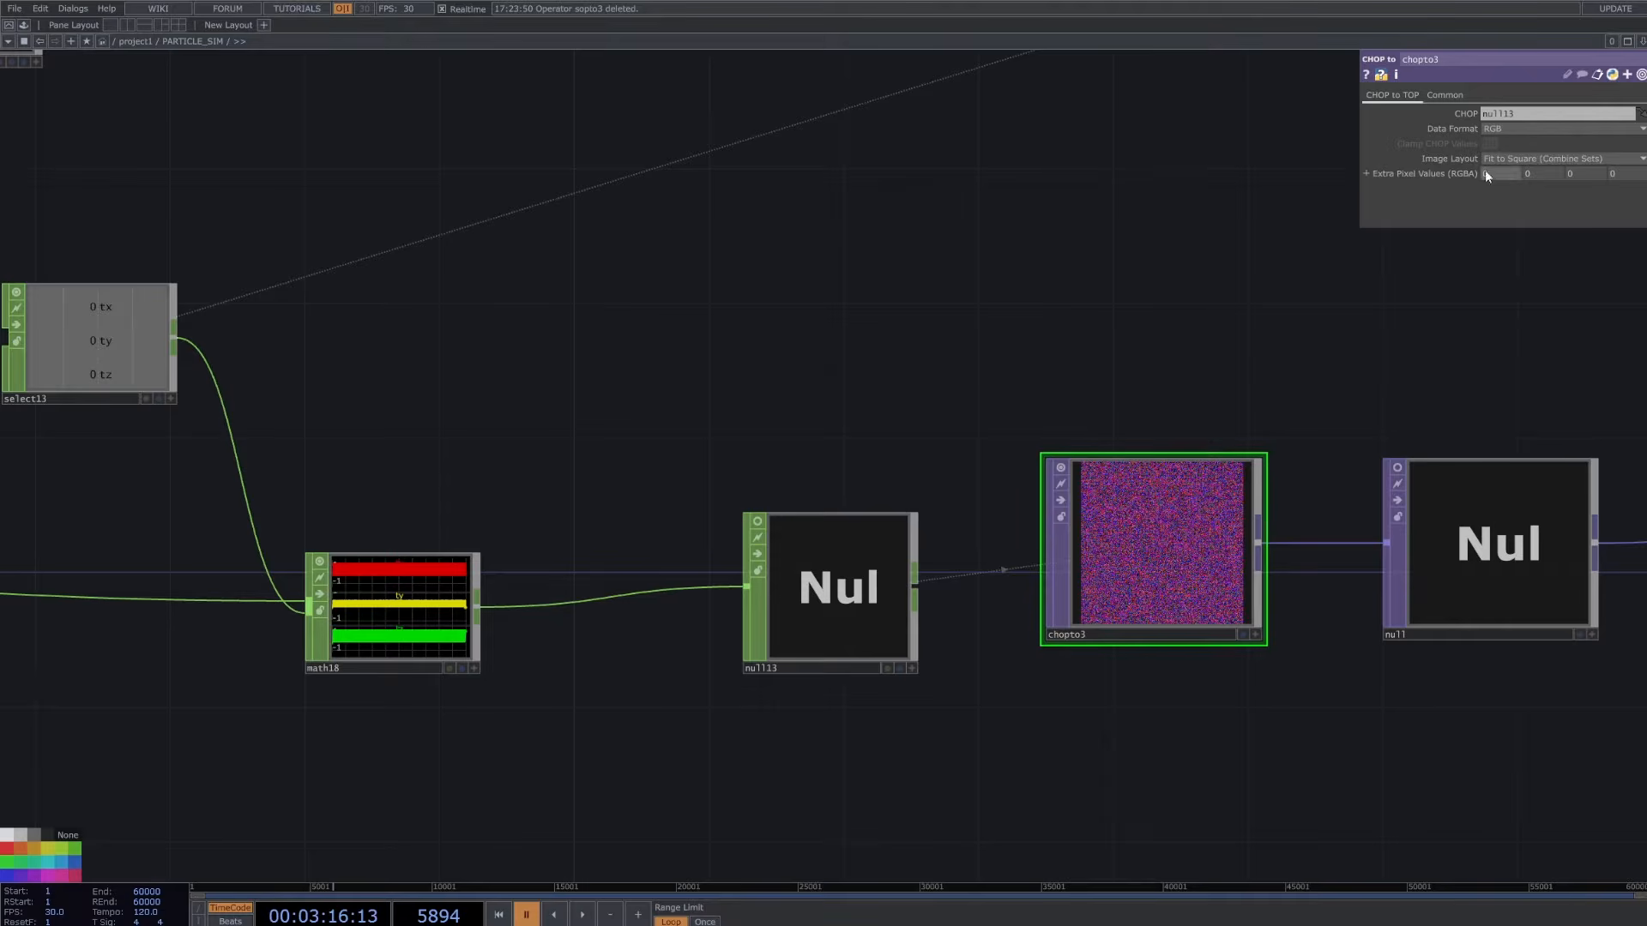
{"action": "left_click", "coordinate": [1509, 130]}
{"action": "left_click", "coordinate": [1494, 172]}
{"action": "left_click_drag", "start_coordinate": [1351, 364], "coordinate": [1006, 367]}
{"action": "middle_click_drag", "start_coordinate": [1006, 367], "coordinate": [1088, 419]}
{"action": "left_click_drag", "start_coordinate": [1093, 422], "coordinate": [849, 421]}
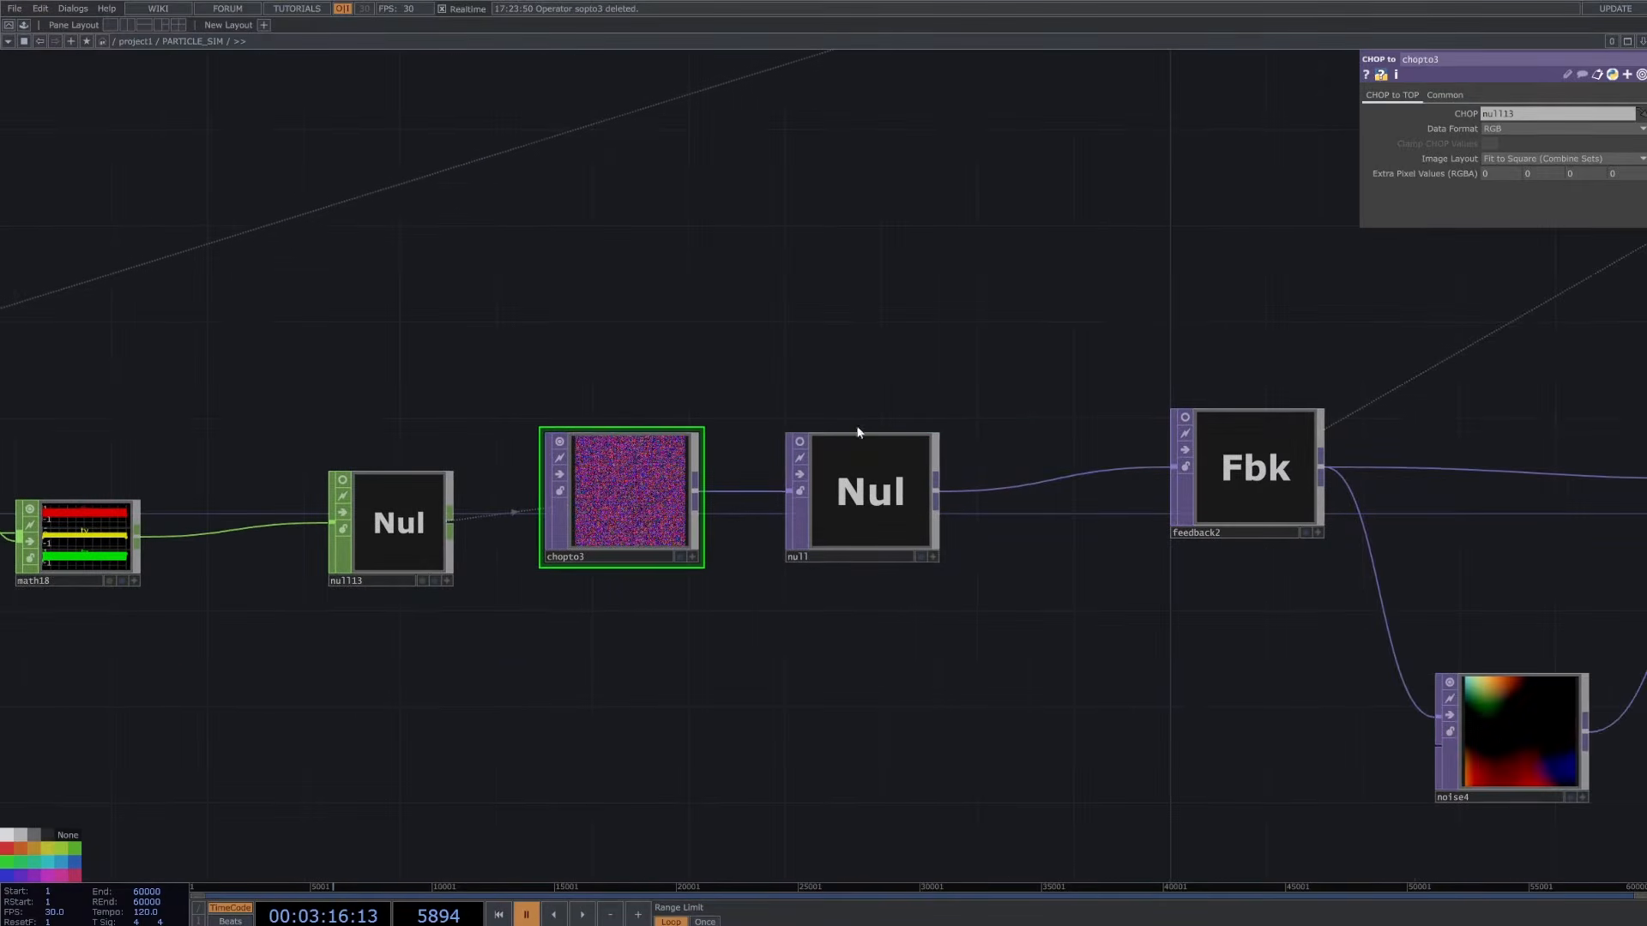
- Turn off chopto3's viewer and shift the null TOP slightly down the network, between chopto3 and feedback2
{"action": "left_click", "coordinate": [559, 441]}
{"action": "left_click", "coordinate": [825, 472]}
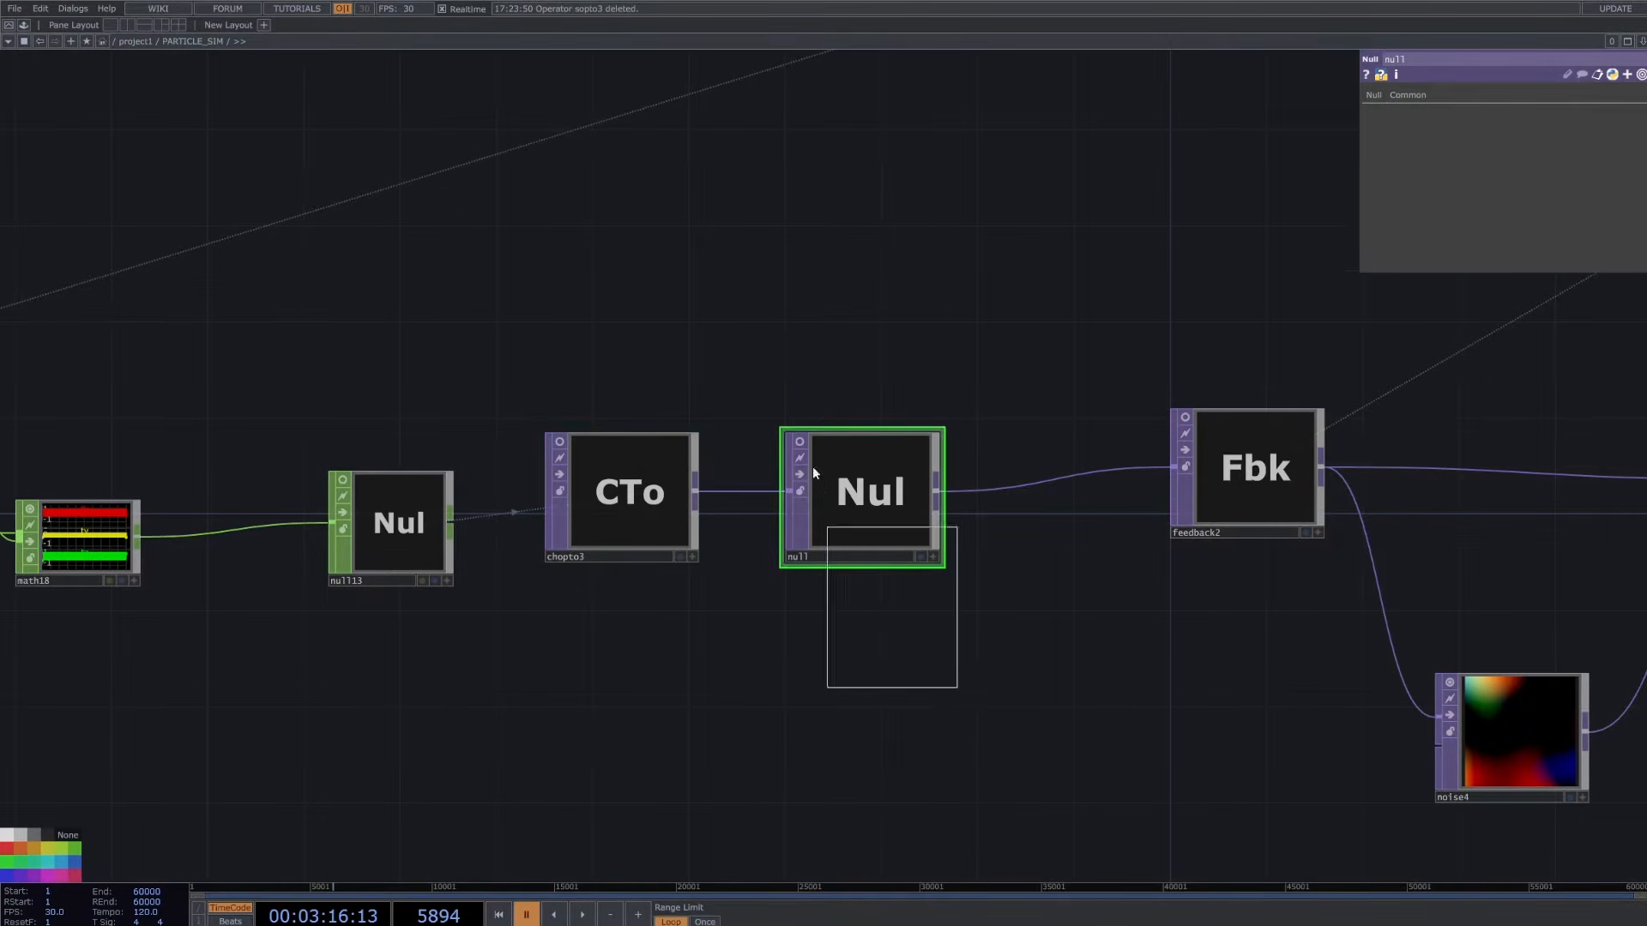
{"action": "left_click_drag", "start_coordinate": [849, 487], "coordinate": [873, 512]}
{"action": "left_click_drag", "start_coordinate": [1049, 652], "coordinate": [920, 627]}
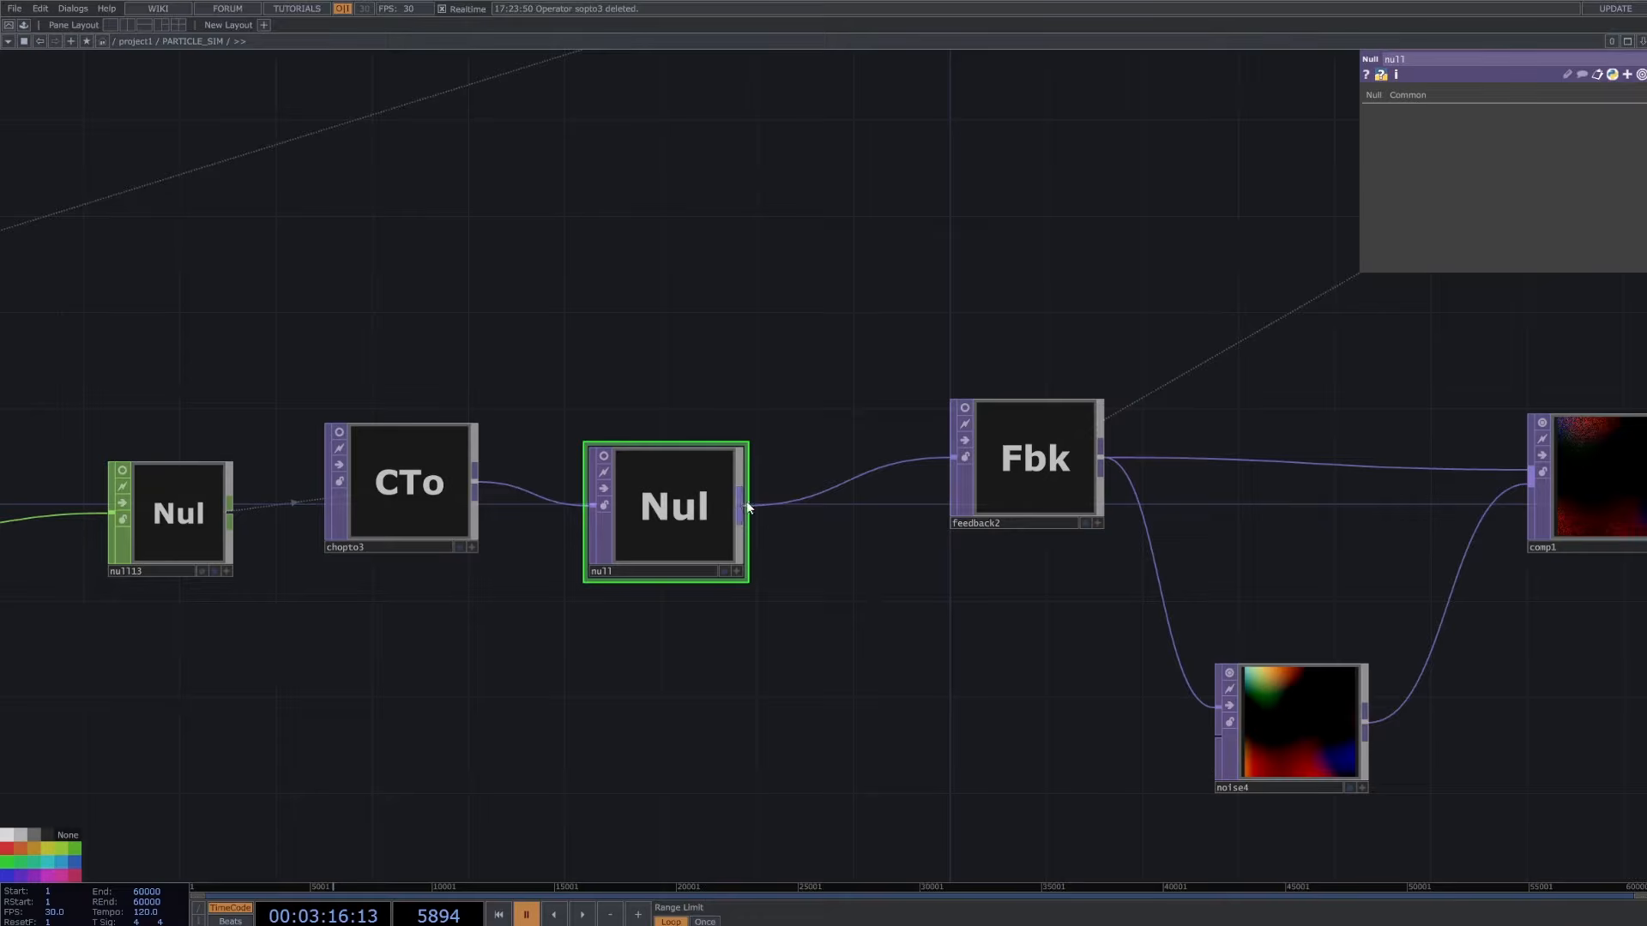
- Switch feedback2's Reset Pulse from the op('select4')['kick'] expression to its constant value and turn on feedback2's viewer
{"action": "left_click", "coordinate": [1040, 452]}
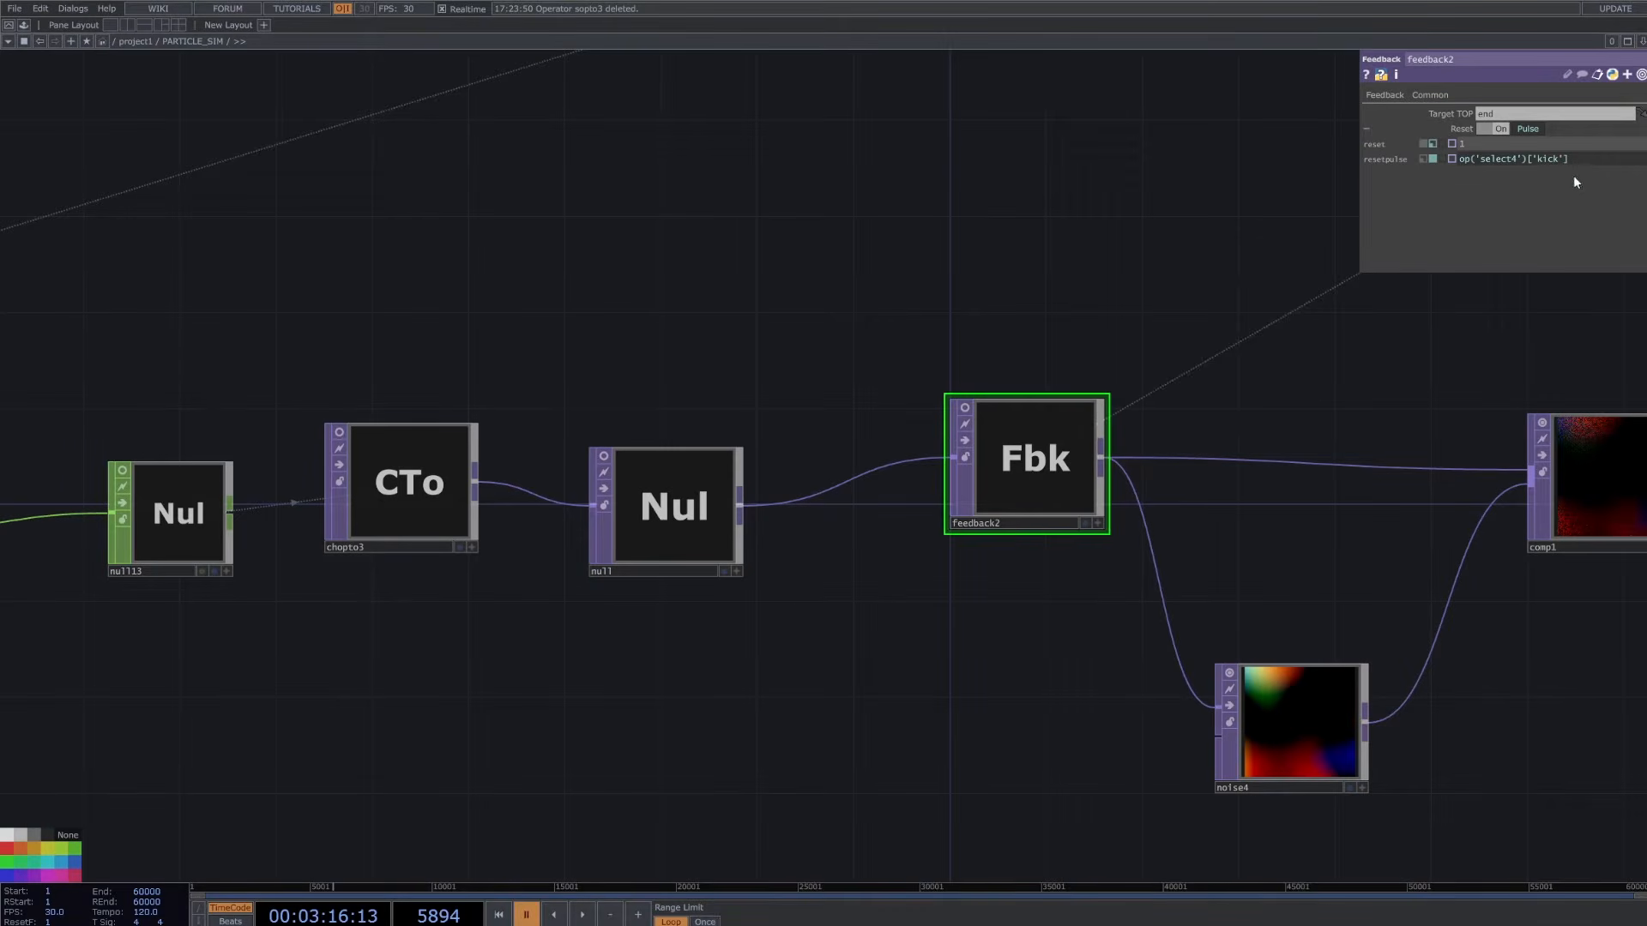
{"action": "left_click", "coordinate": [1432, 159]}
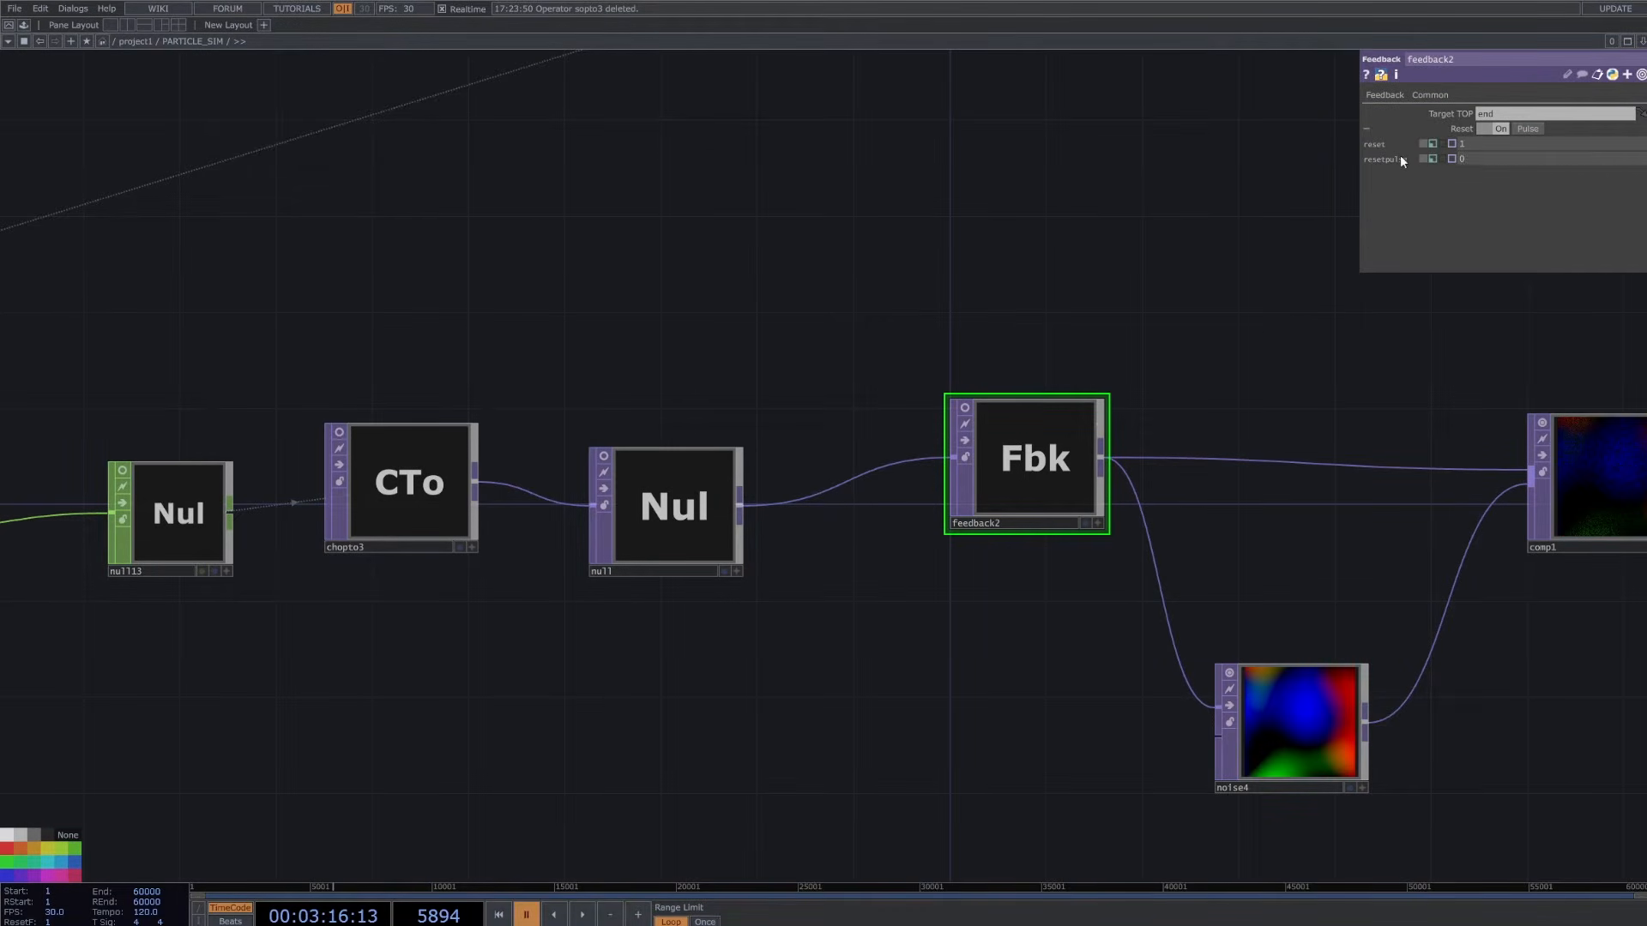
{"action": "left_click", "coordinate": [965, 412]}
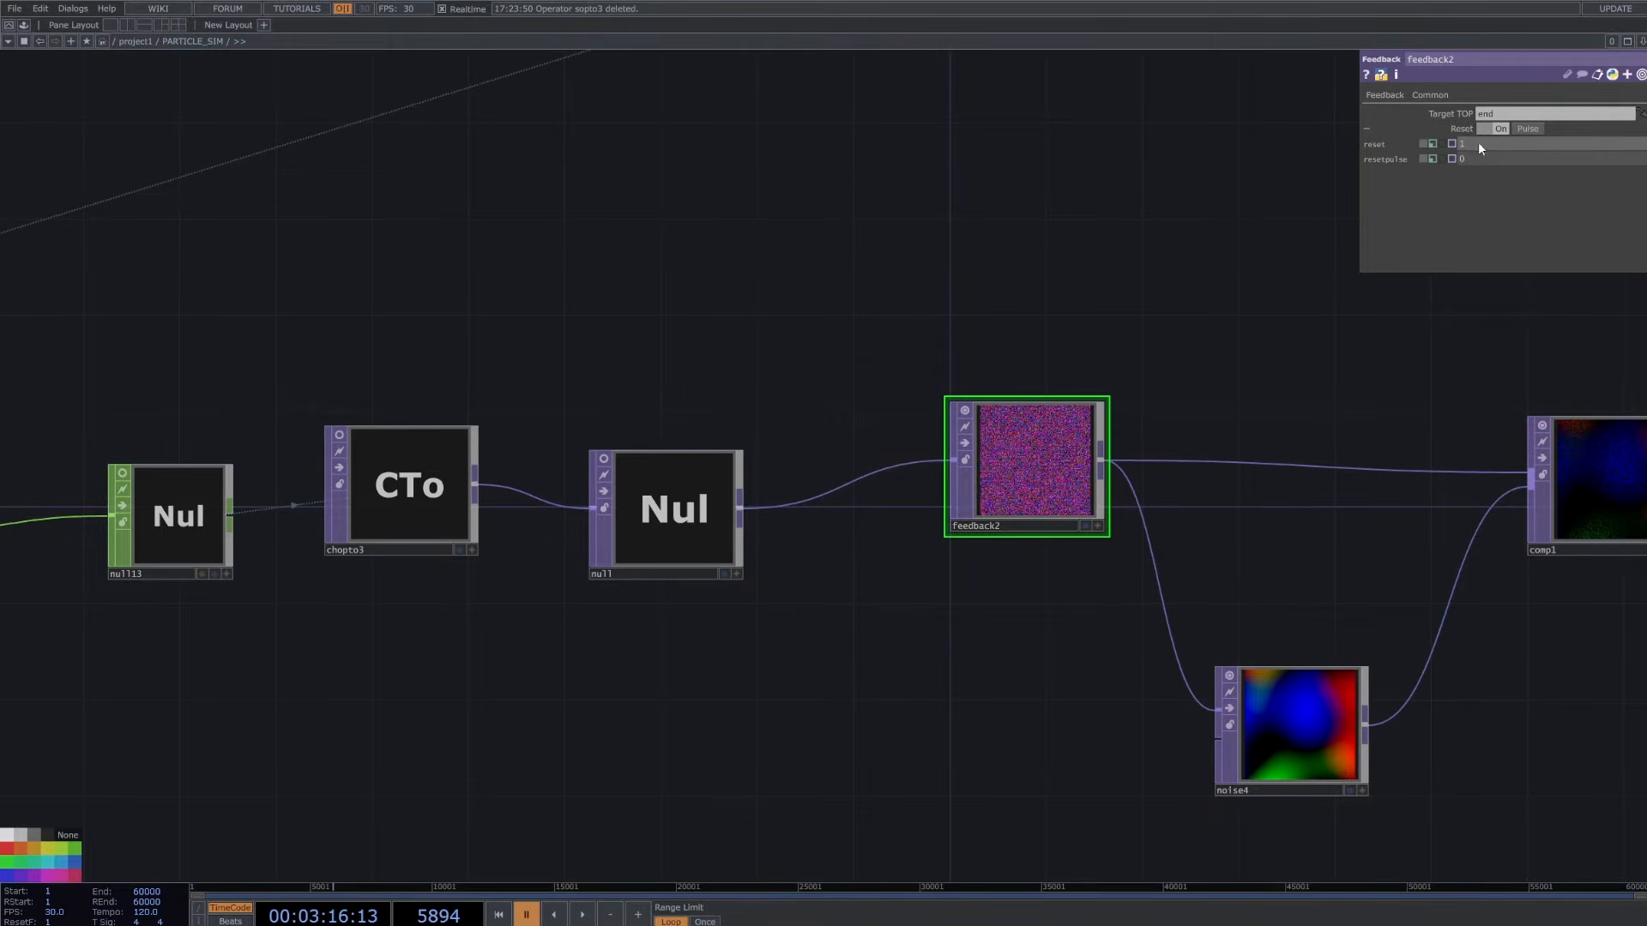
{"action": "left_click_drag", "start_coordinate": [1380, 377], "coordinate": [1295, 401]}
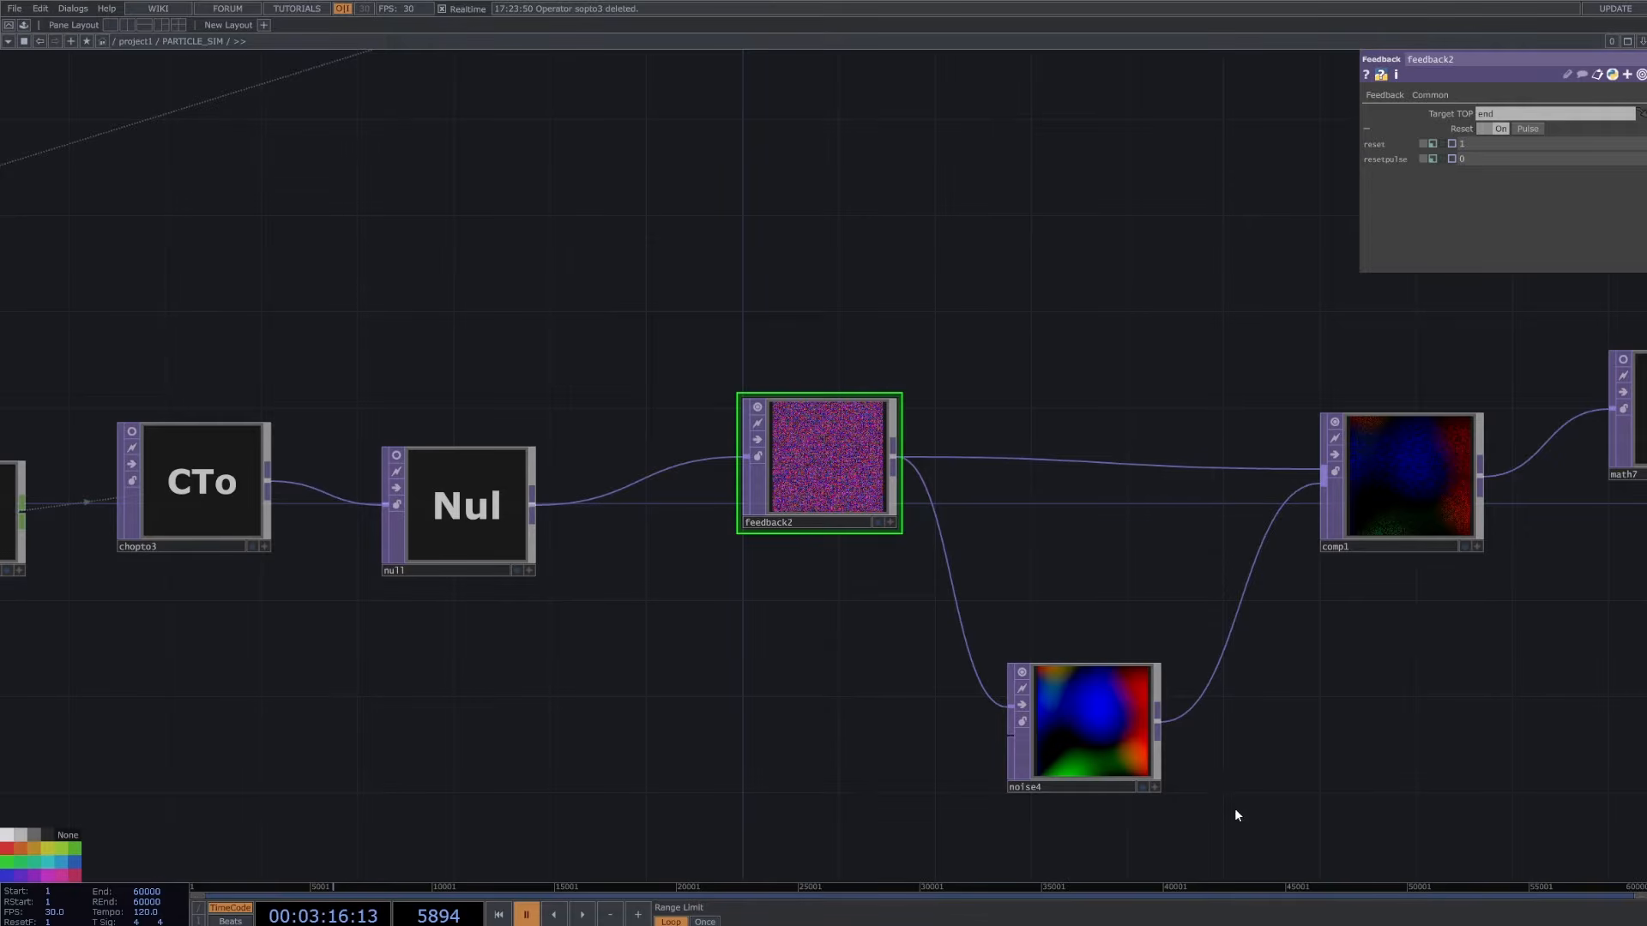
- Review noise4's output settings, including the RGB mode, and its noise parameters such as type, period and amplitude
{"action": "left_click", "coordinate": [1115, 753]}
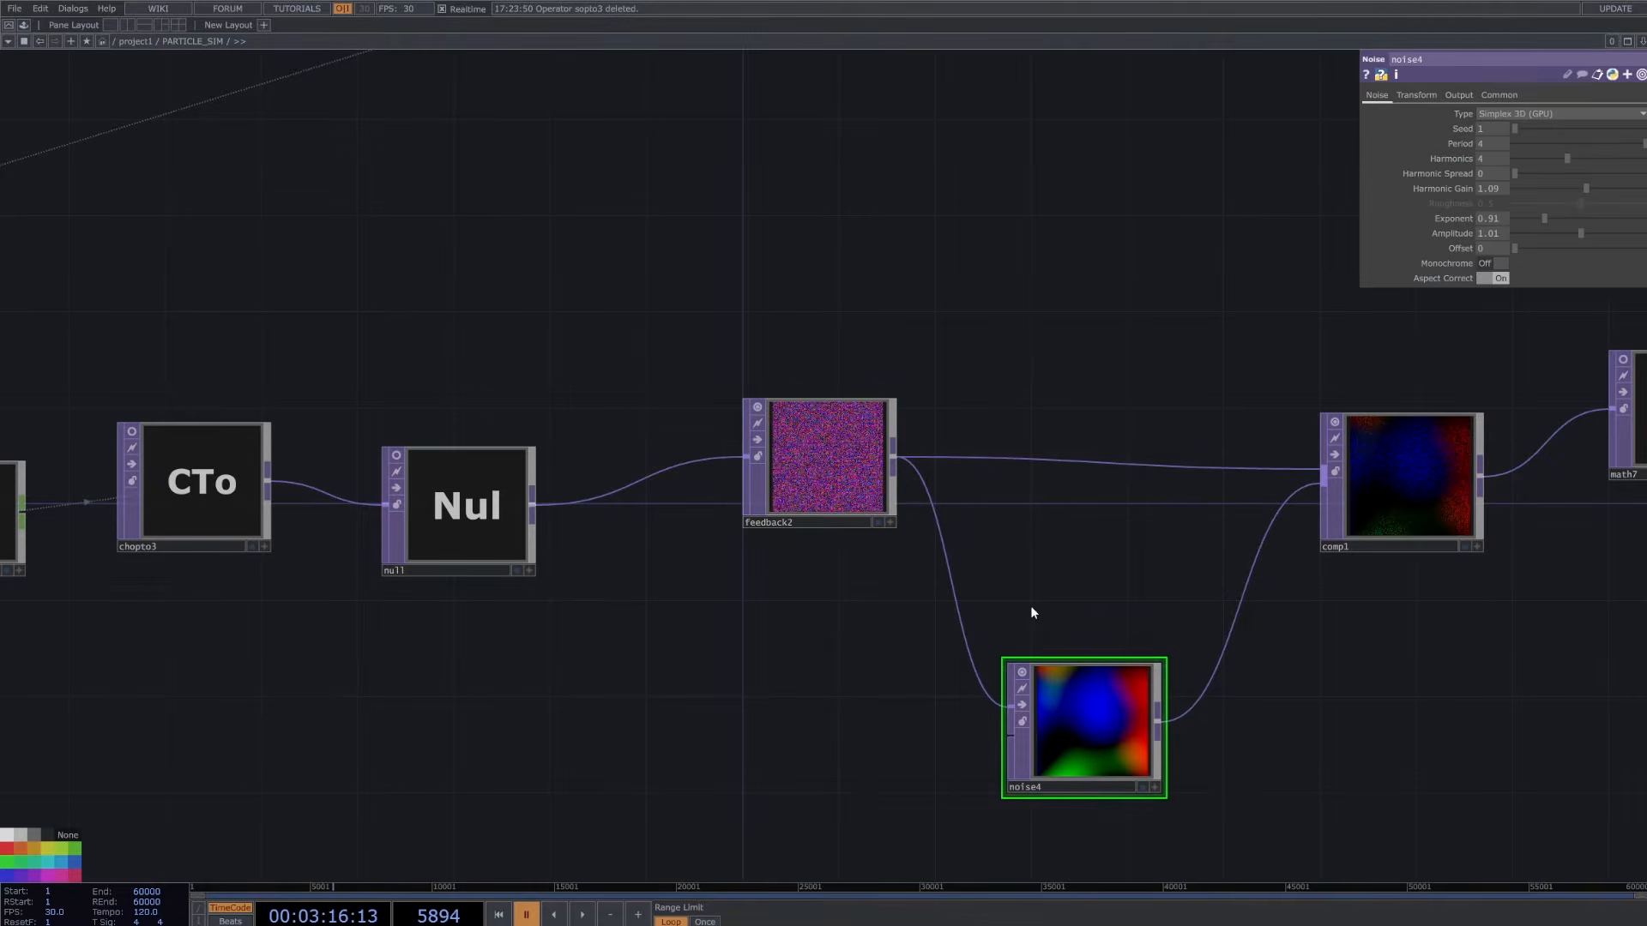
{"action": "left_click", "coordinate": [1459, 96]}
{"action": "left_click", "coordinate": [1494, 110]}
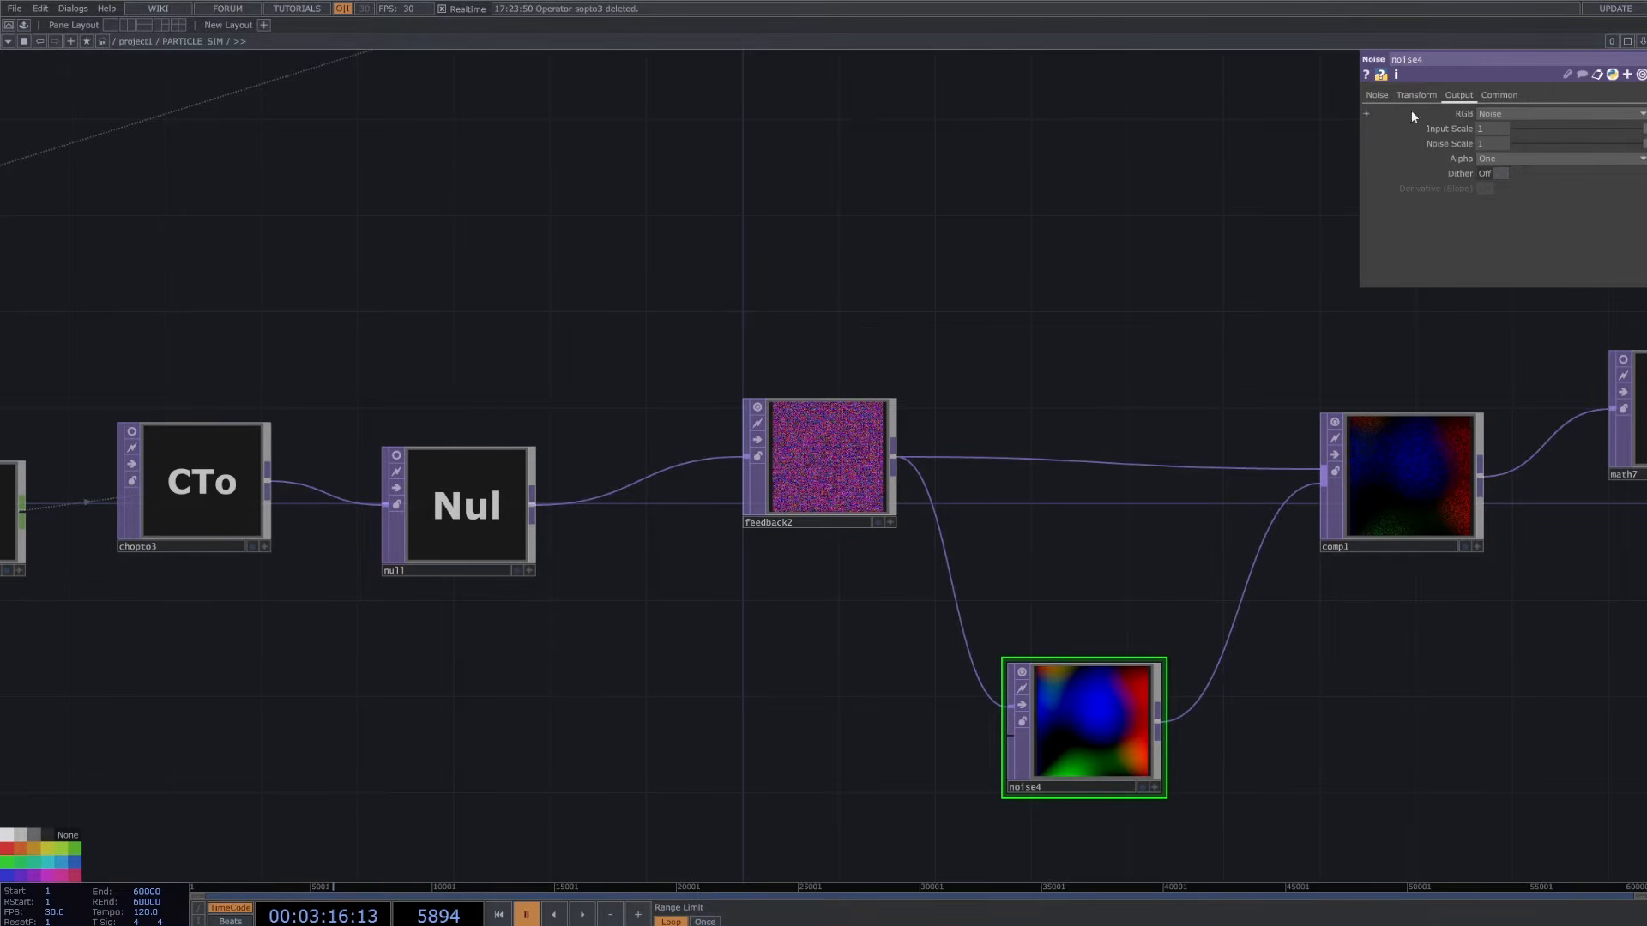
{"action": "left_click", "coordinate": [1377, 96]}
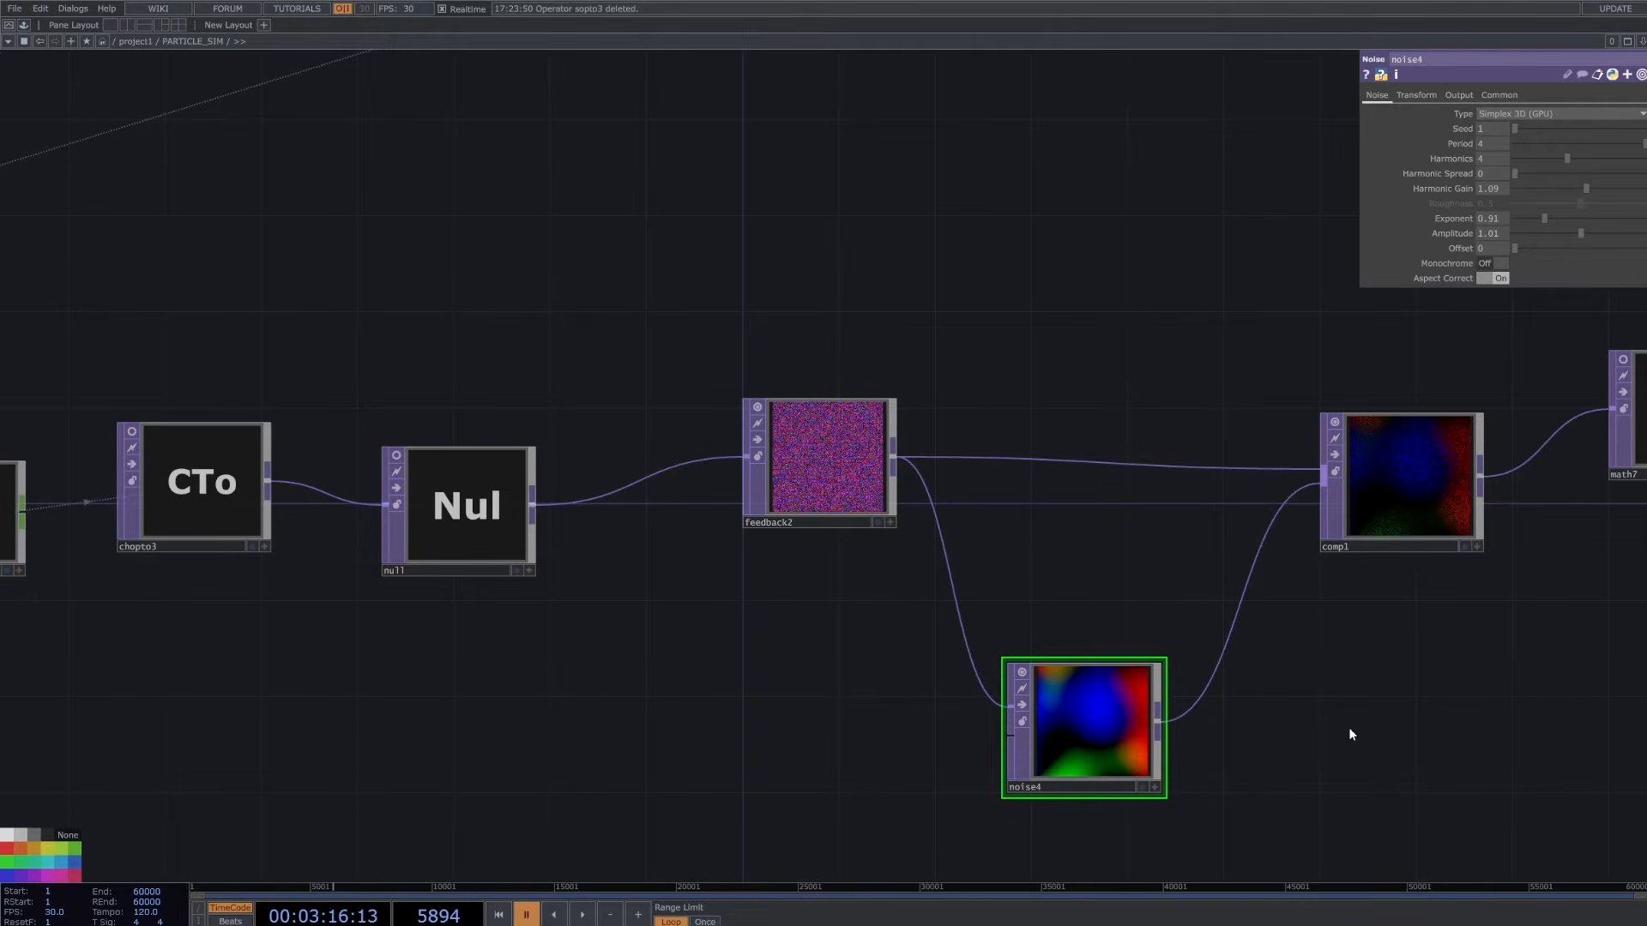
{"action": "left_click_drag", "start_coordinate": [1397, 714], "coordinate": [1349, 694]}
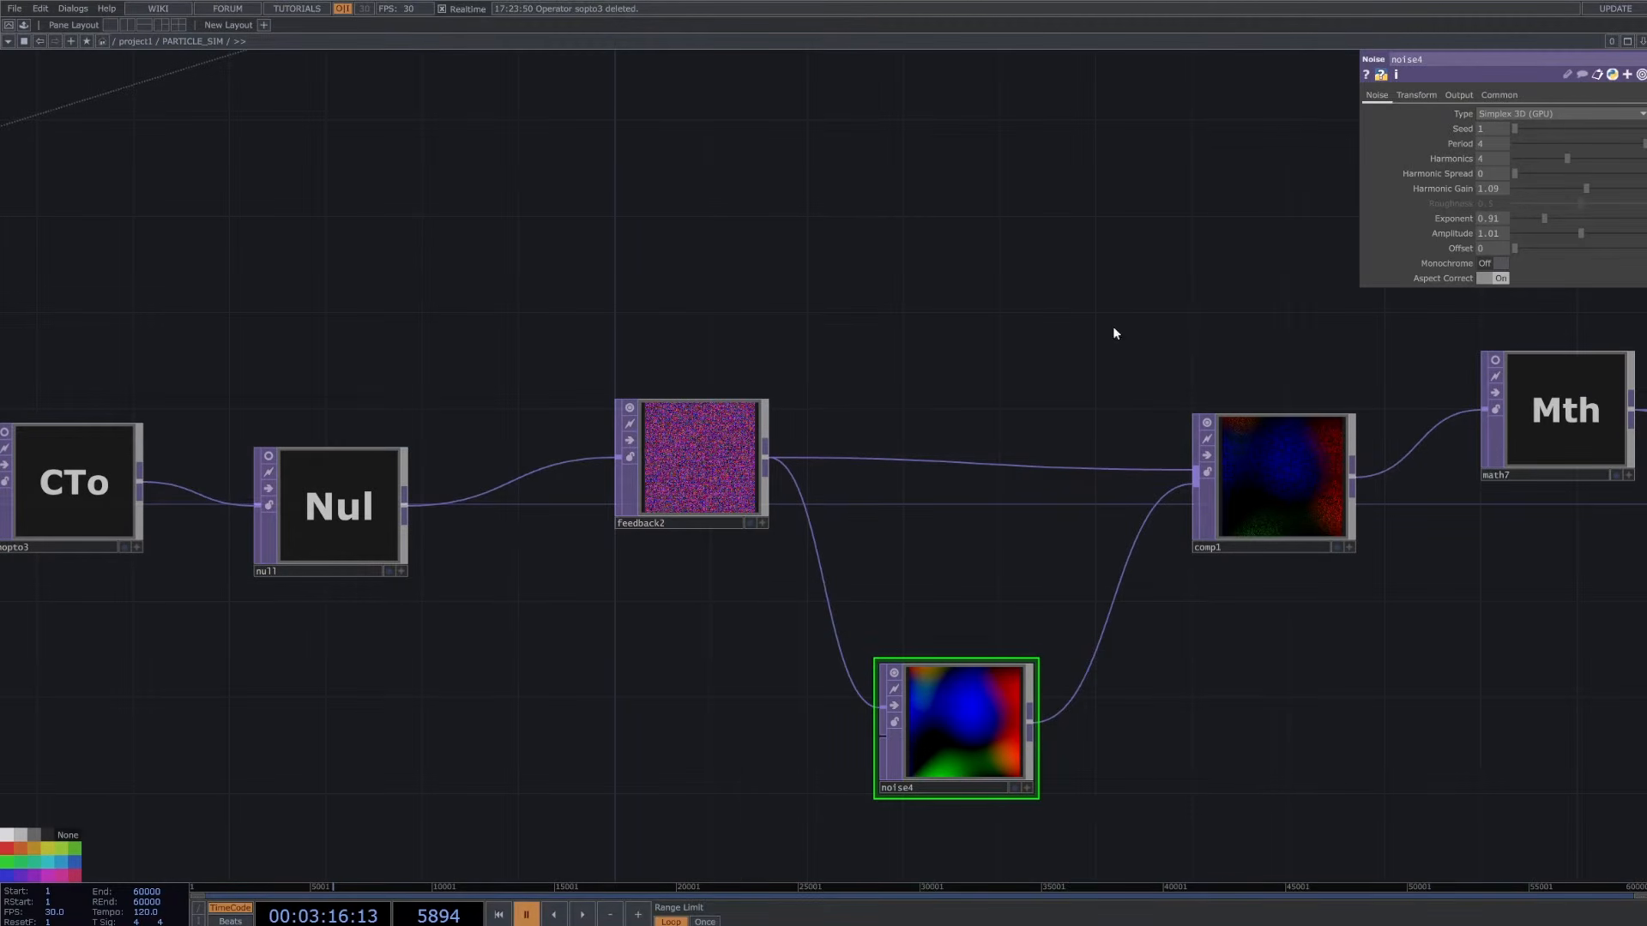
- Review comp1's Operation parameter and the available blend modes for combining feedback2 with noise4, keeping Multiply
{"action": "left_click", "coordinate": [1310, 519]}
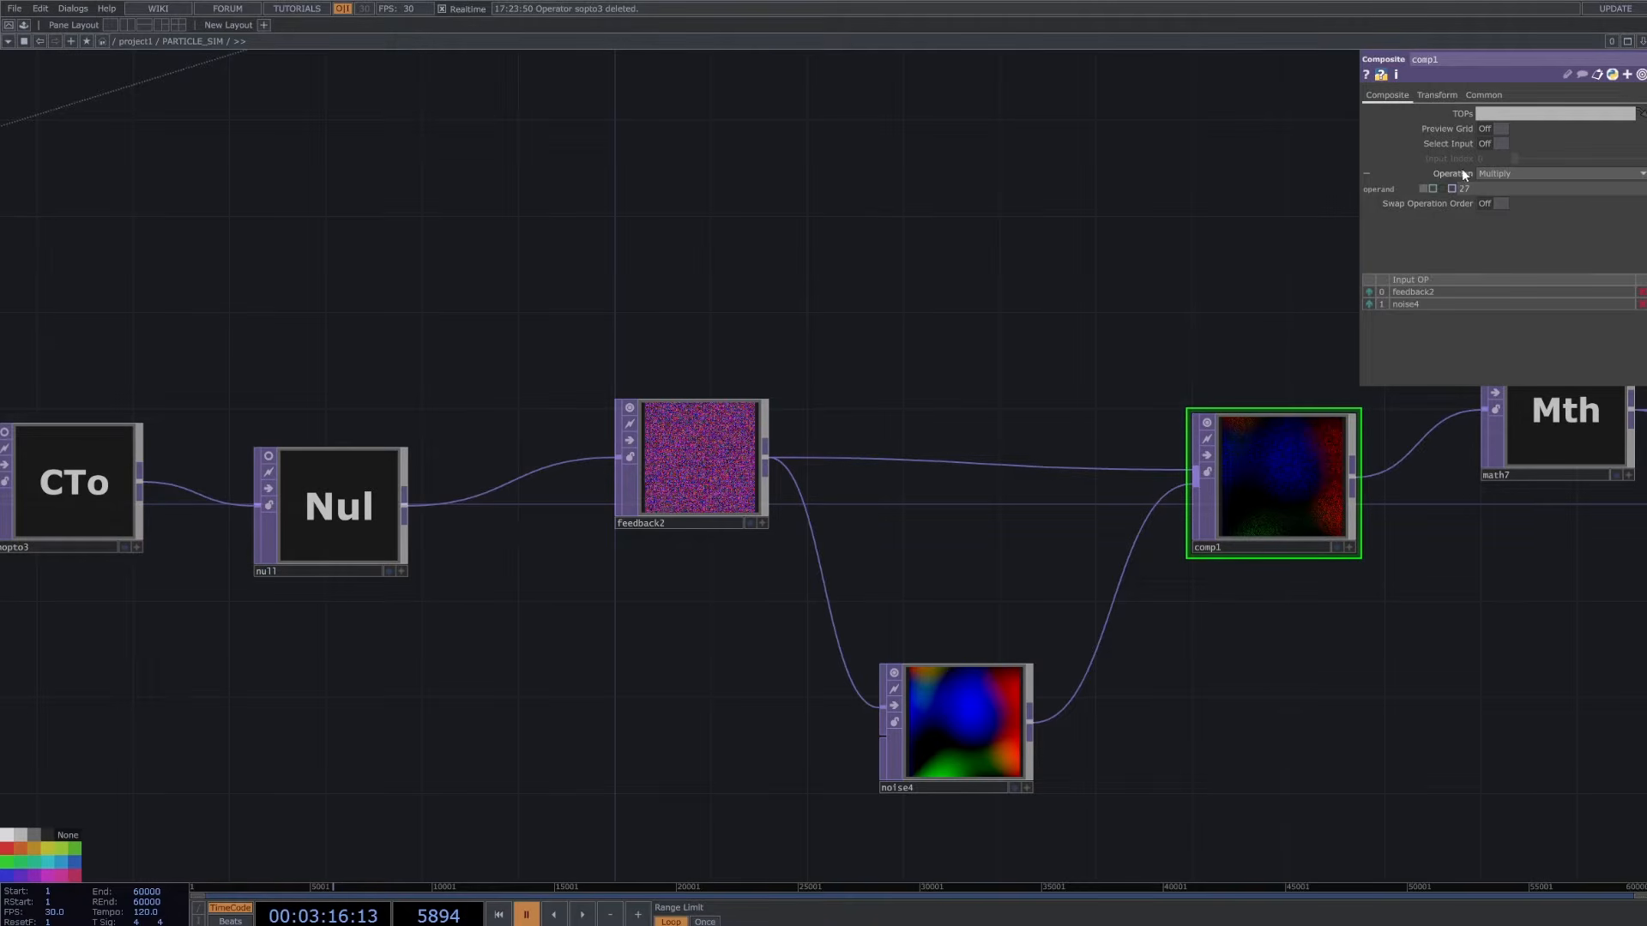
{"action": "left_click", "coordinate": [1493, 173]}
{"action": "left_click", "coordinate": [1491, 177]}
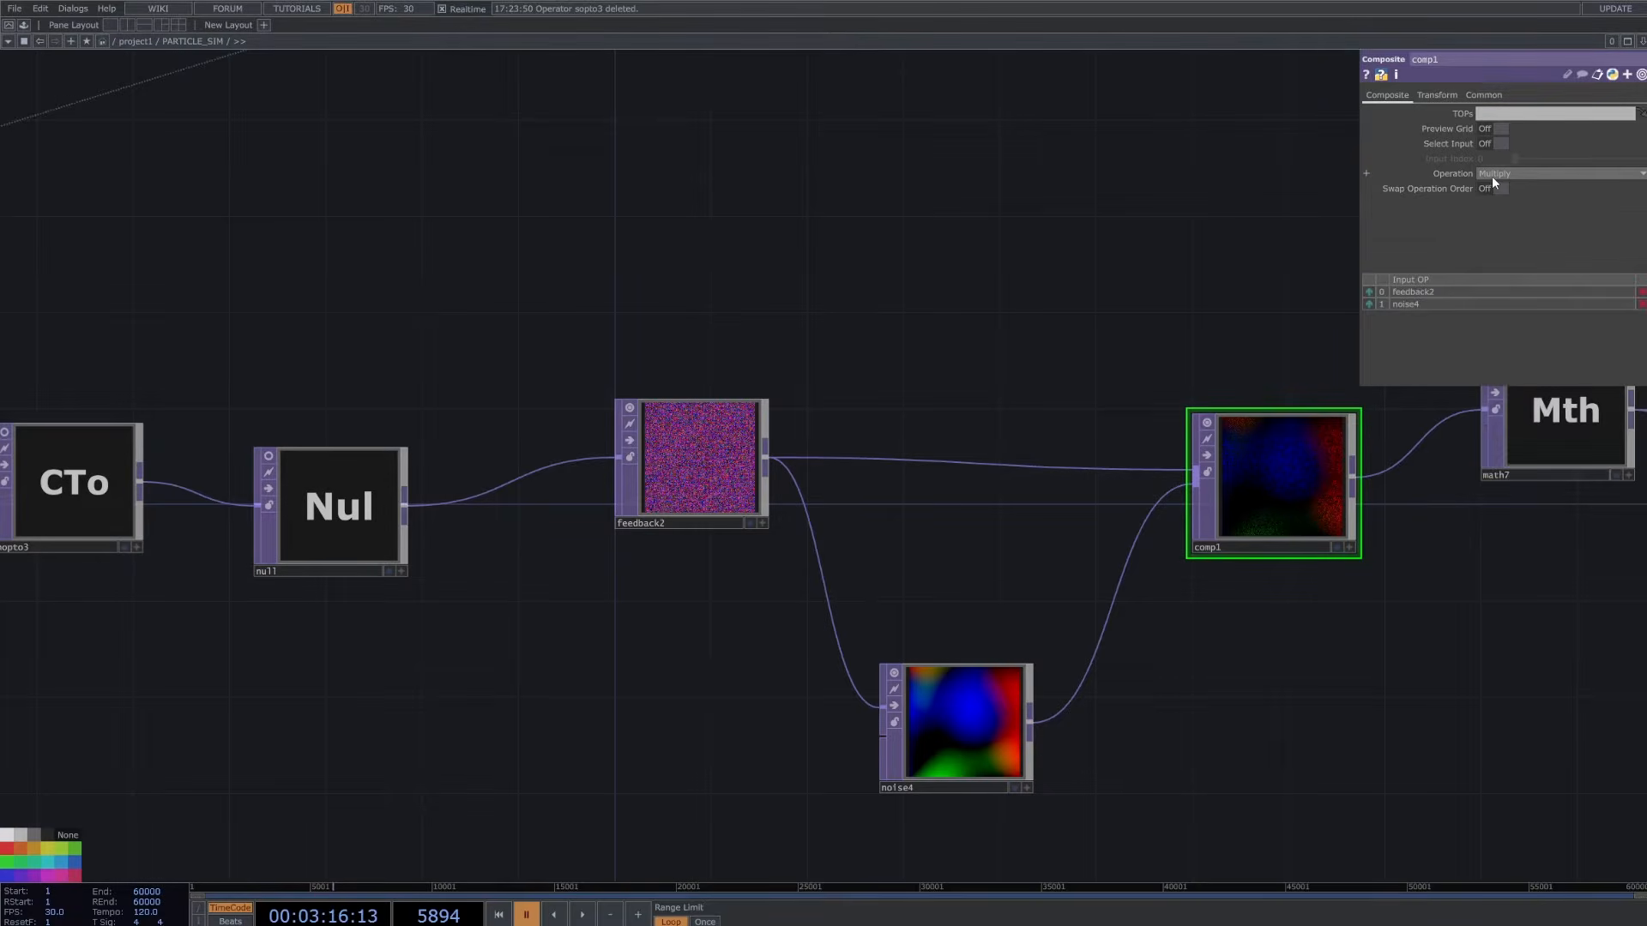
{"action": "left_click", "coordinate": [1490, 176]}
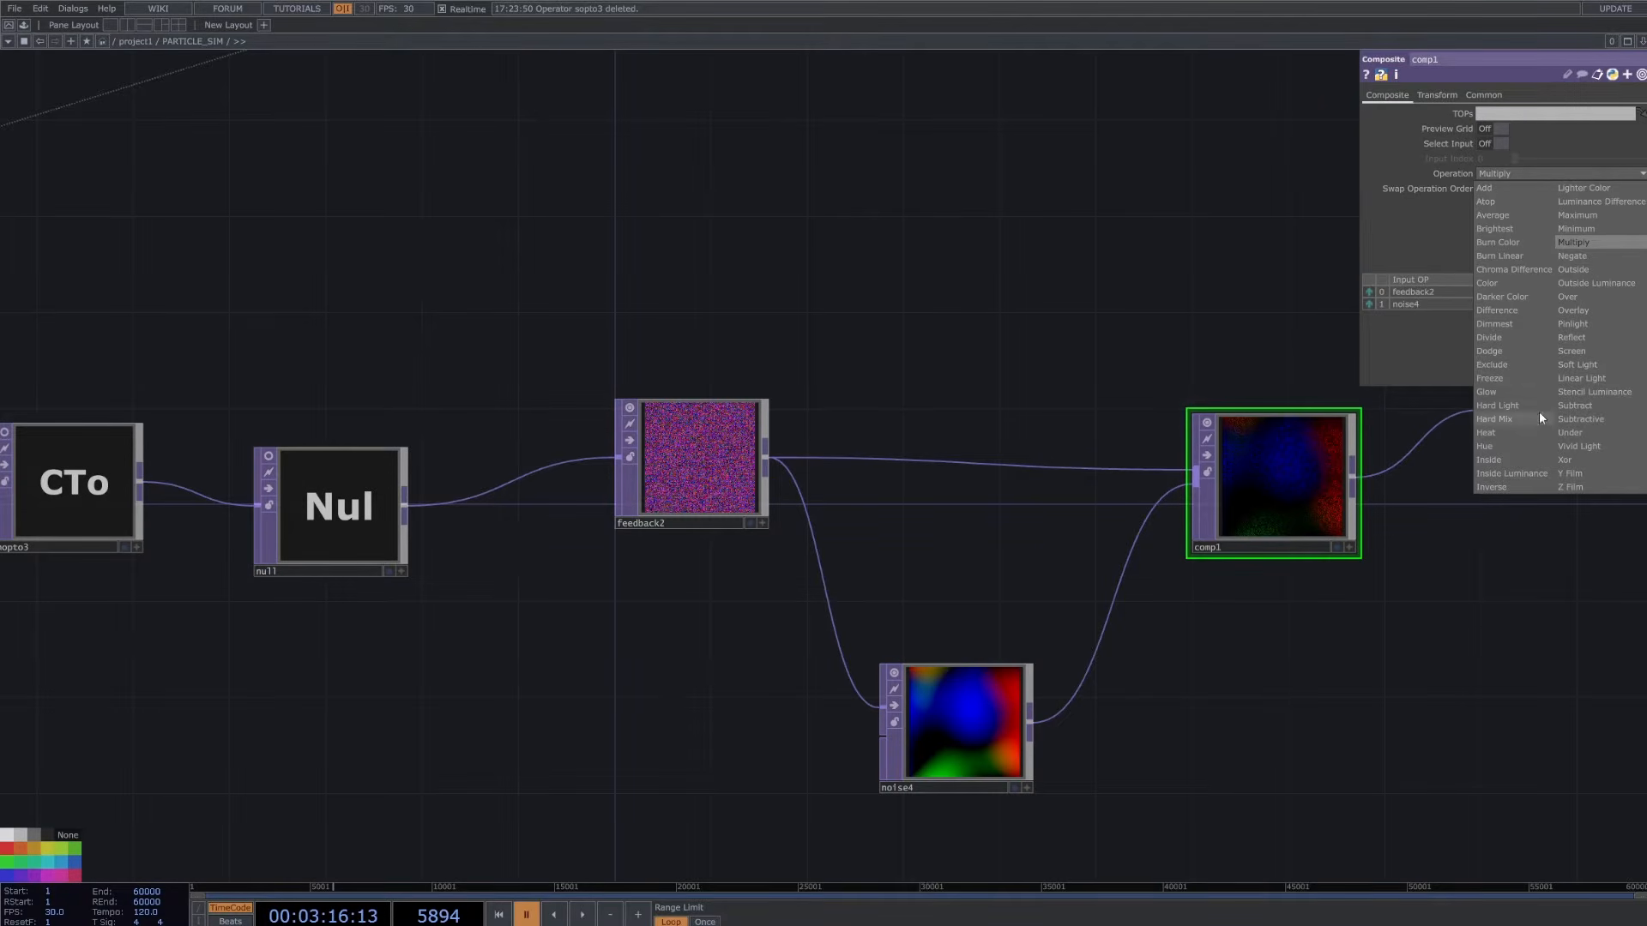
{"action": "left_click", "coordinate": [1520, 566]}
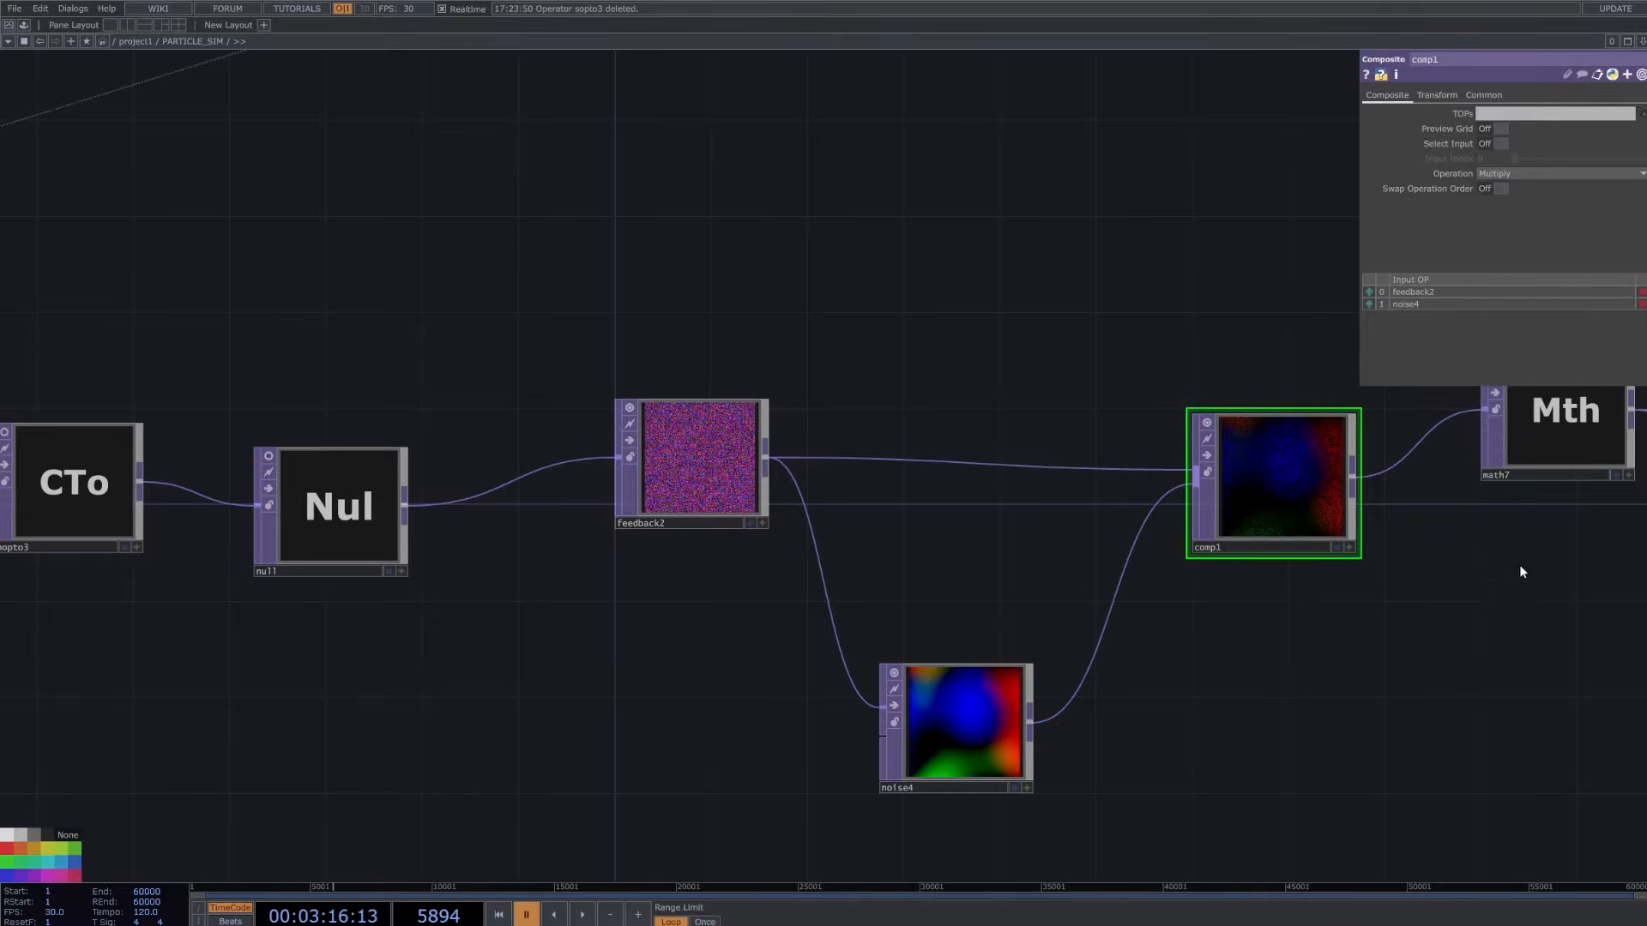
- Examine math7's Multi-Add settings after comp1 and briefly preview its output in the viewer
{"action": "left_click_drag", "start_coordinate": [1532, 568], "coordinate": [1229, 629]}
{"action": "scroll", "coordinate": [1044, 669], "scroll_direction": "down", "scroll_amount": 4}
{"action": "left_click_drag", "start_coordinate": [1108, 675], "coordinate": [982, 686]}
{"action": "scroll", "coordinate": [1017, 660], "scroll_direction": "up", "scroll_amount": 2}
{"action": "left_click", "coordinate": [1013, 572]}
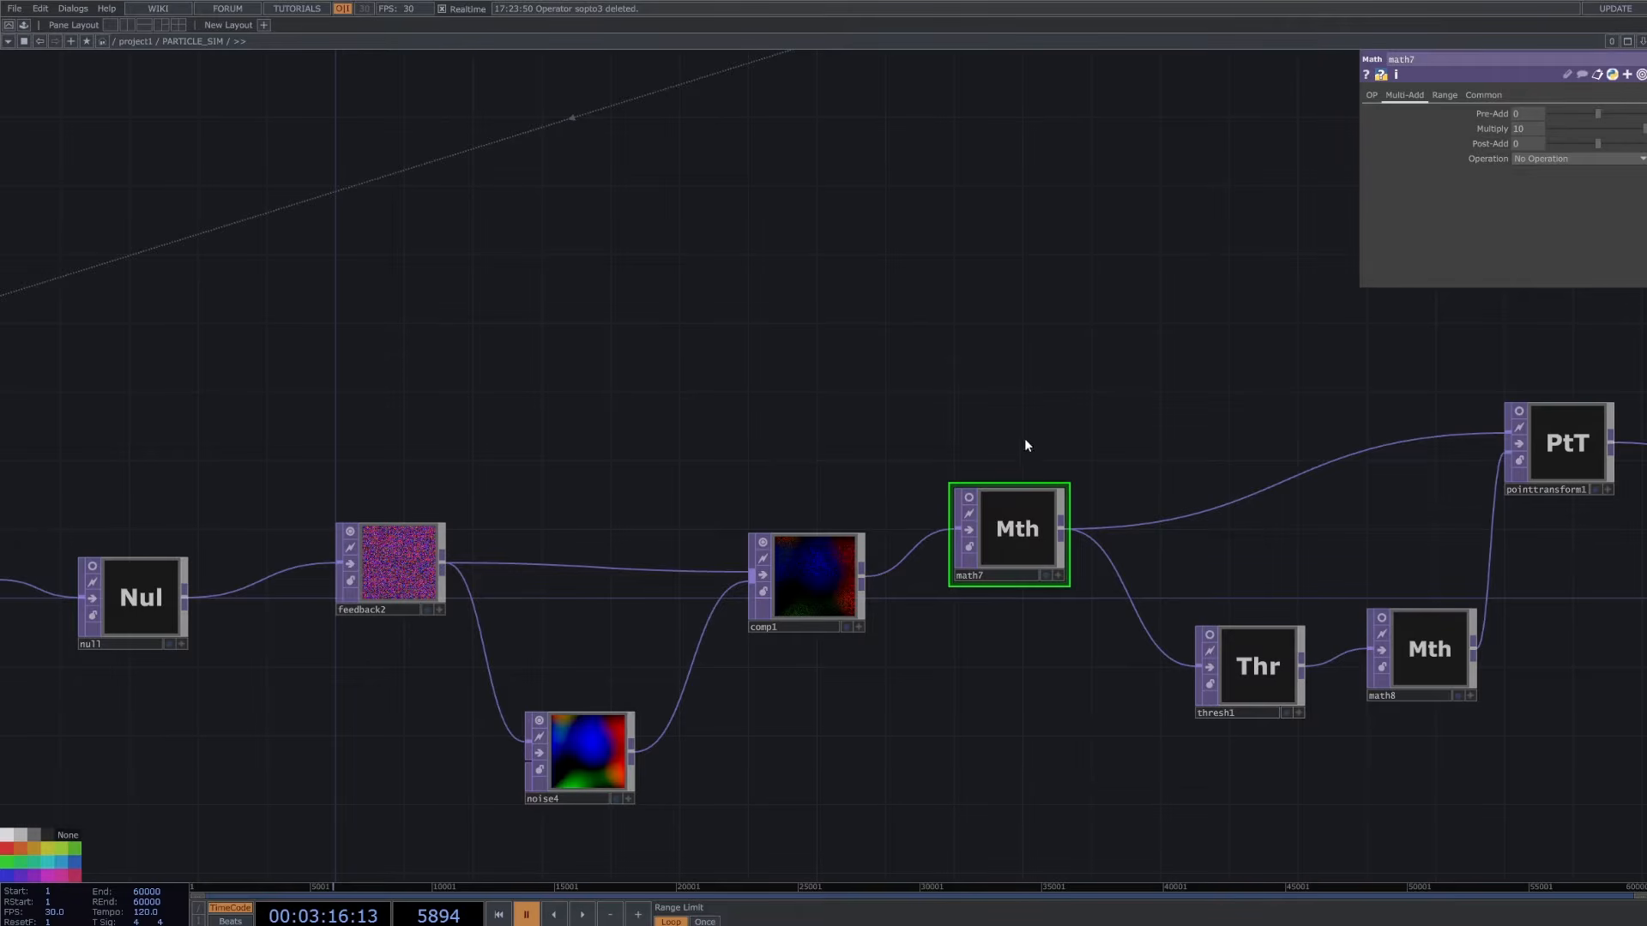
{"action": "left_click", "coordinate": [968, 498]}
{"action": "left_click", "coordinate": [968, 498]}
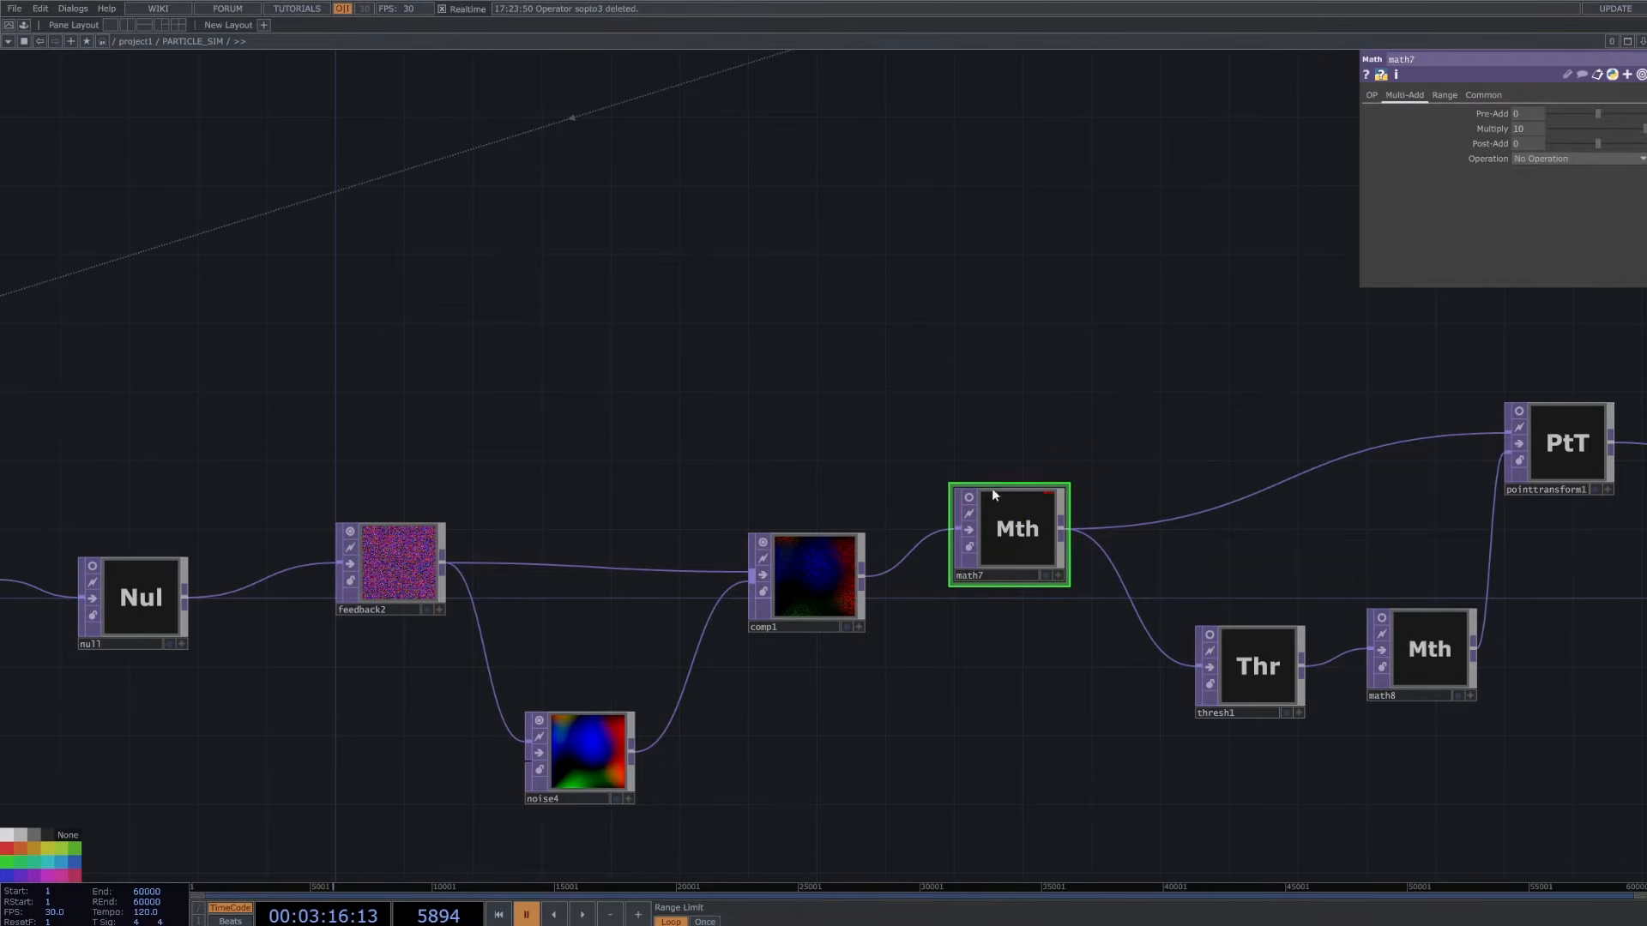
- Compare math7's OP and Multi-Add parameters
{"action": "left_click", "coordinate": [1401, 94]}
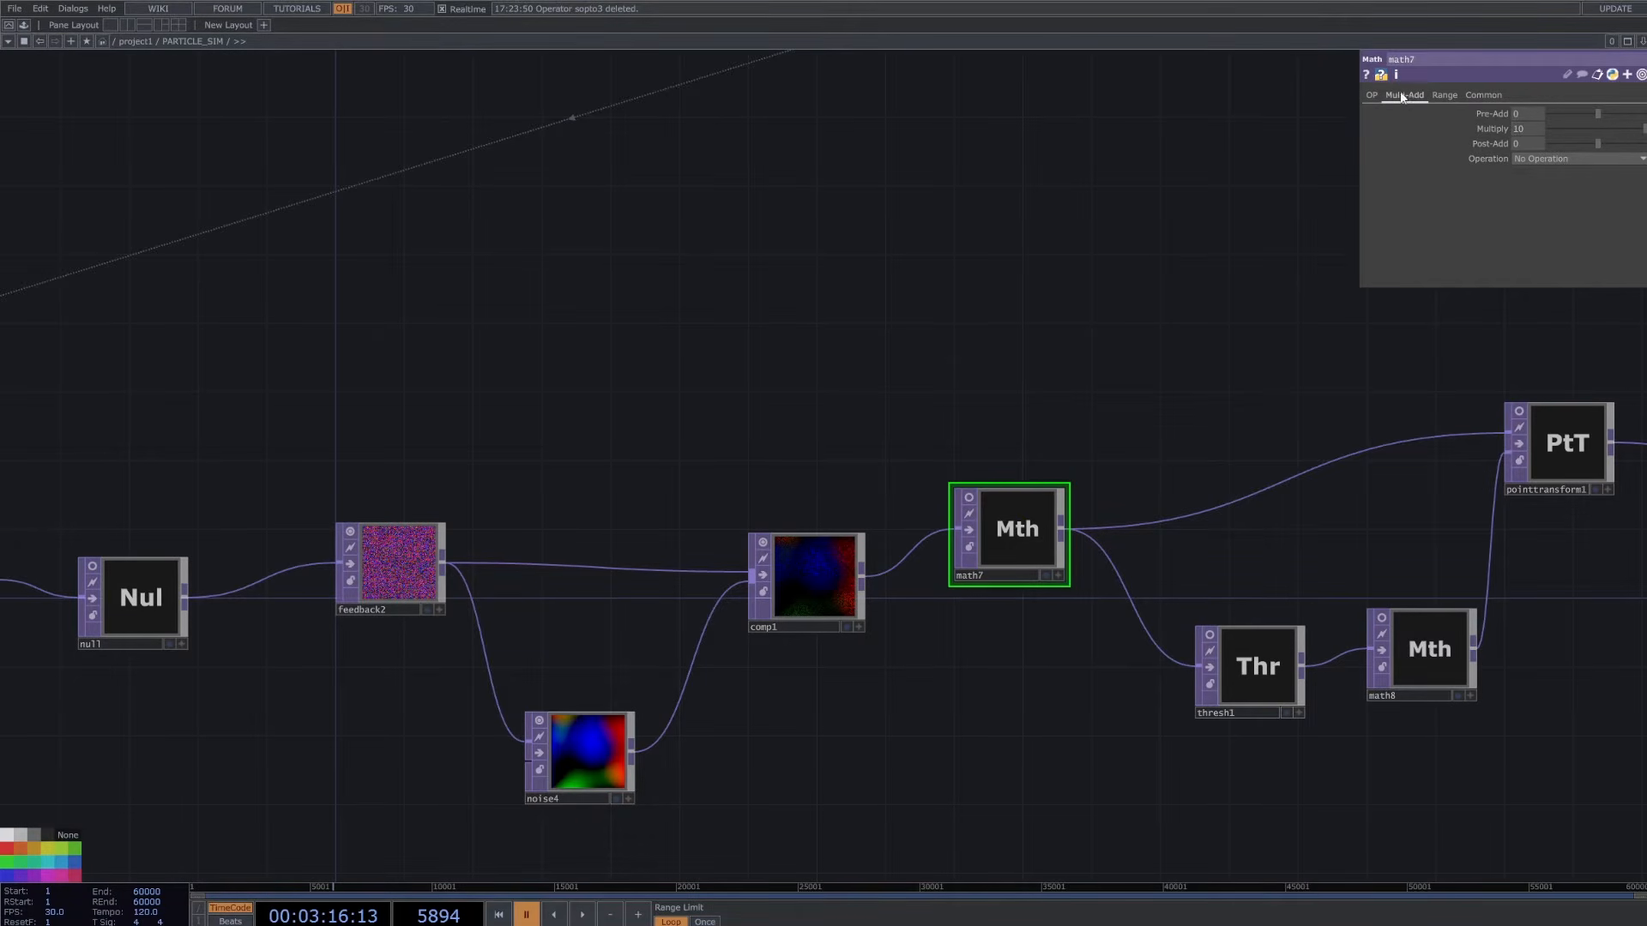
{"action": "left_click", "coordinate": [1370, 95]}
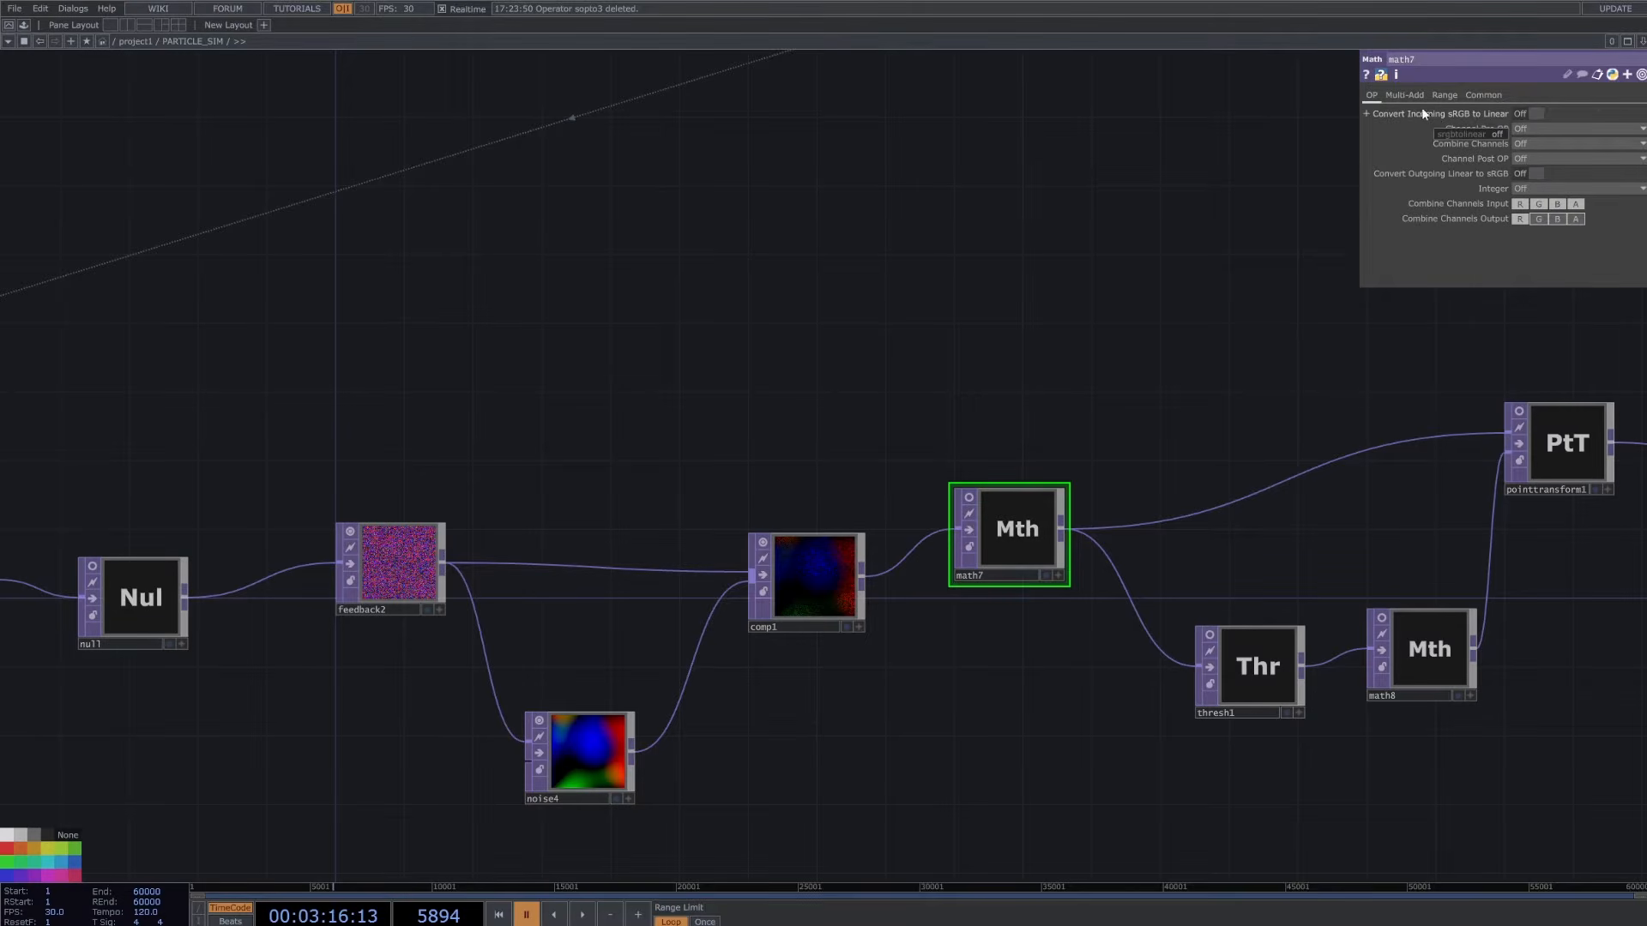
{"action": "left_click", "coordinate": [1404, 95]}
{"action": "scroll", "coordinate": [1259, 497], "scroll_direction": "down", "scroll_amount": 3}
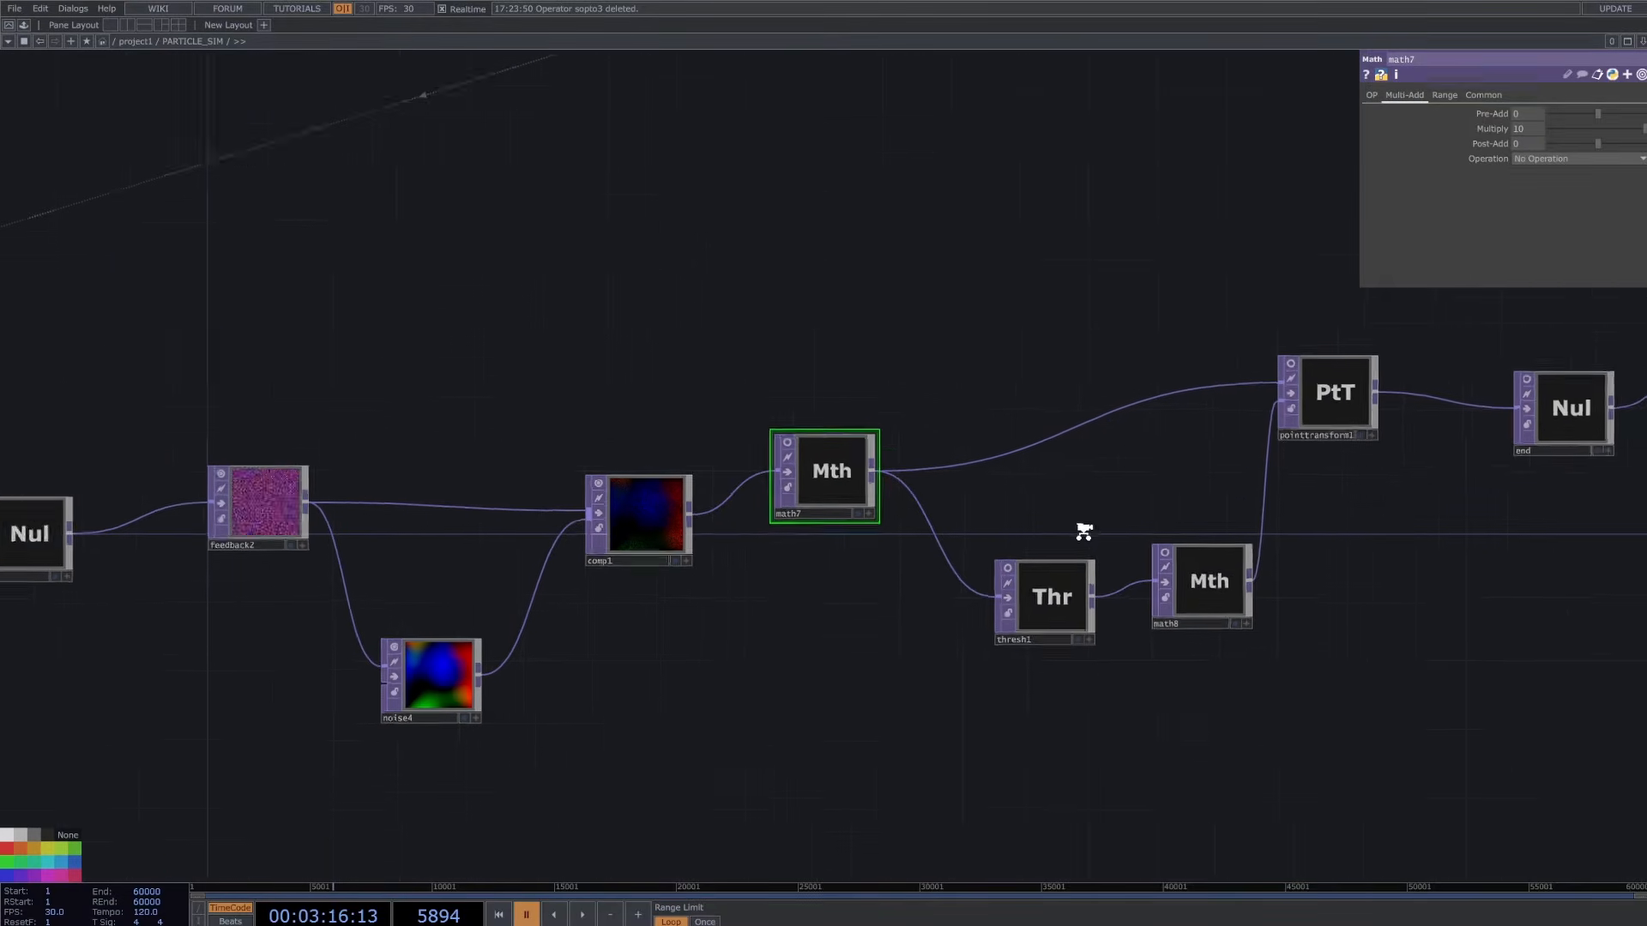
{"action": "scroll", "coordinate": [1063, 504], "scroll_direction": "up", "scroll_amount": 3}
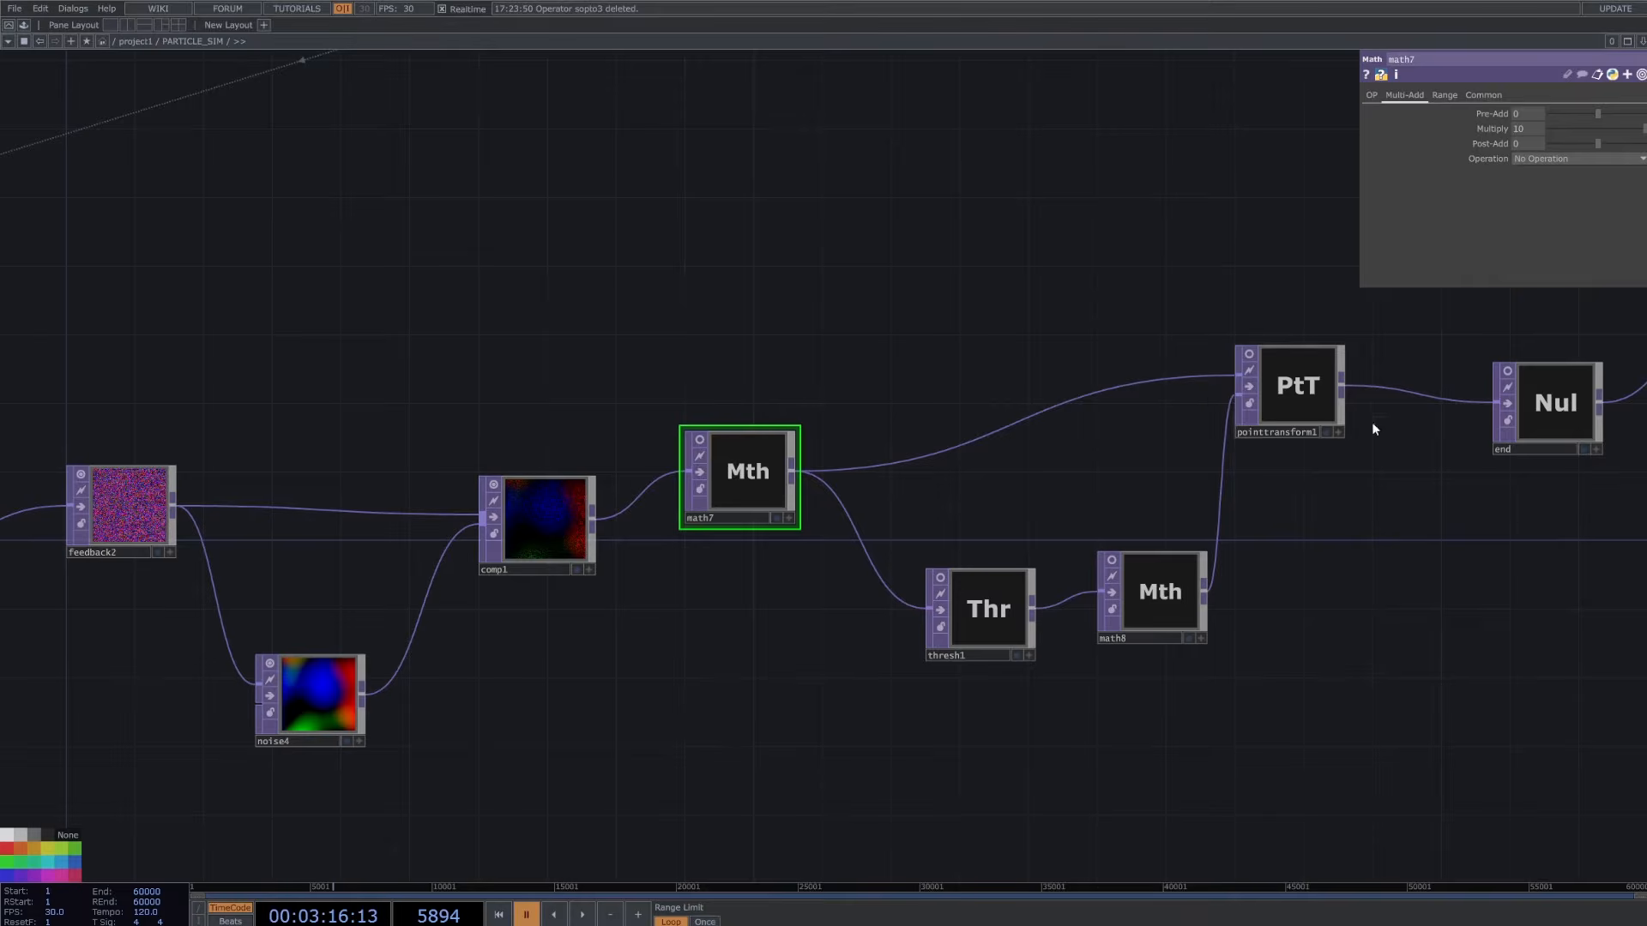
- Briefly preview the math7 and pointtransform1 outputs and review pointtransform1's Transform and Common parameters
{"action": "left_click", "coordinate": [1324, 377]}
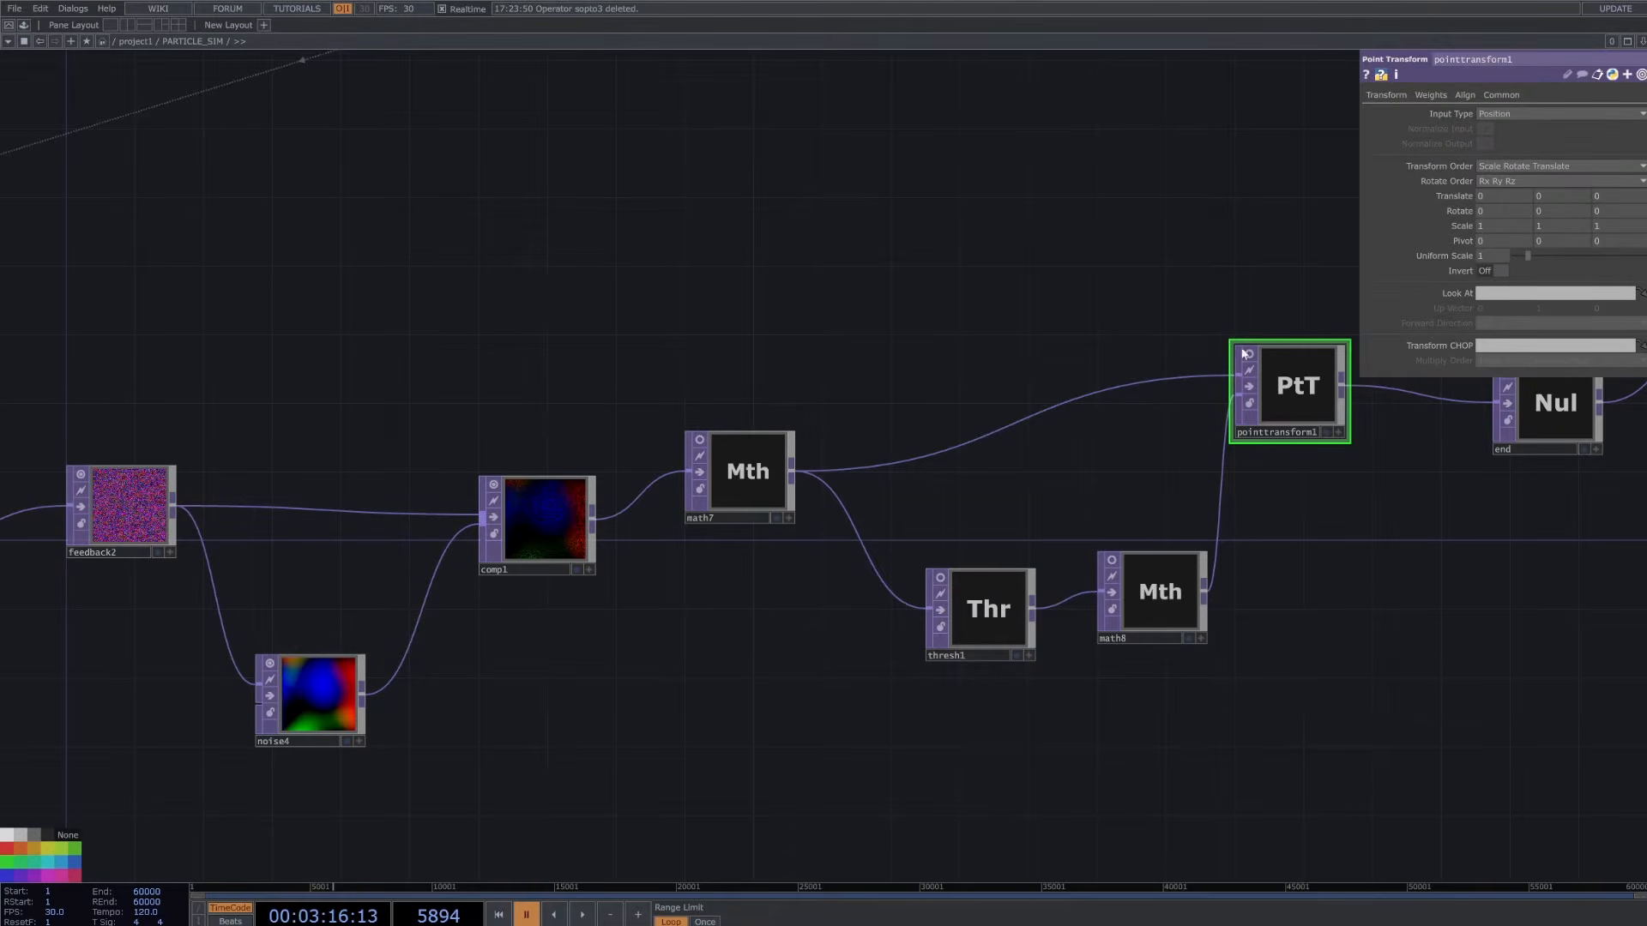
{"action": "left_click", "coordinate": [702, 441]}
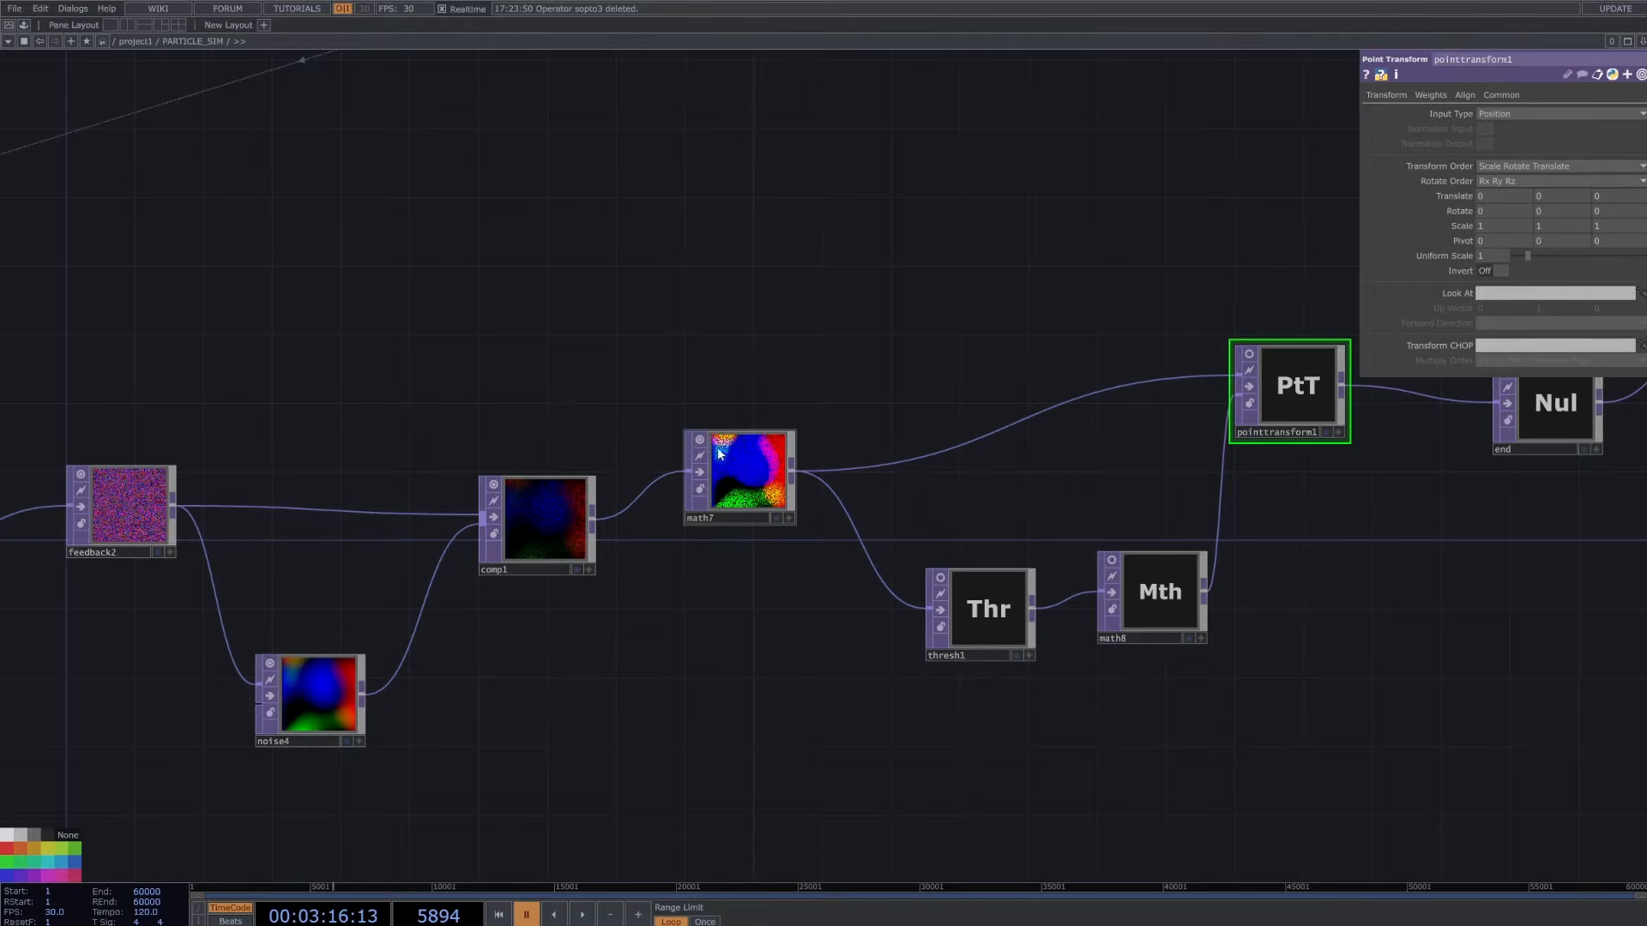
{"action": "left_click", "coordinate": [1249, 353]}
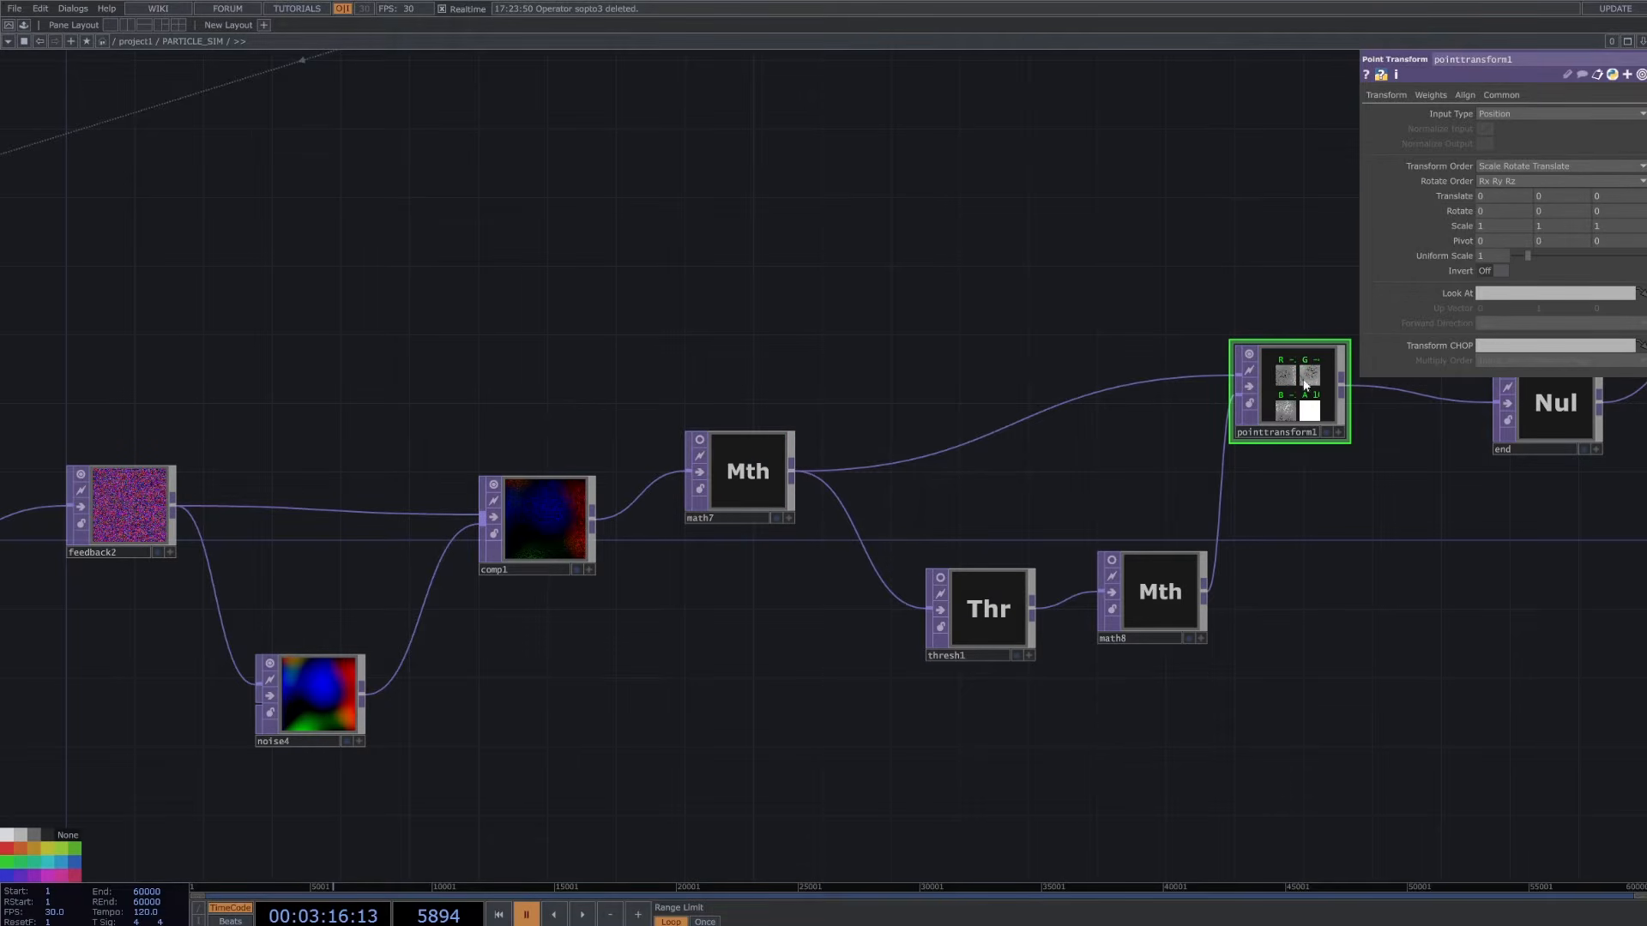
{"action": "left_click", "coordinate": [1249, 354]}
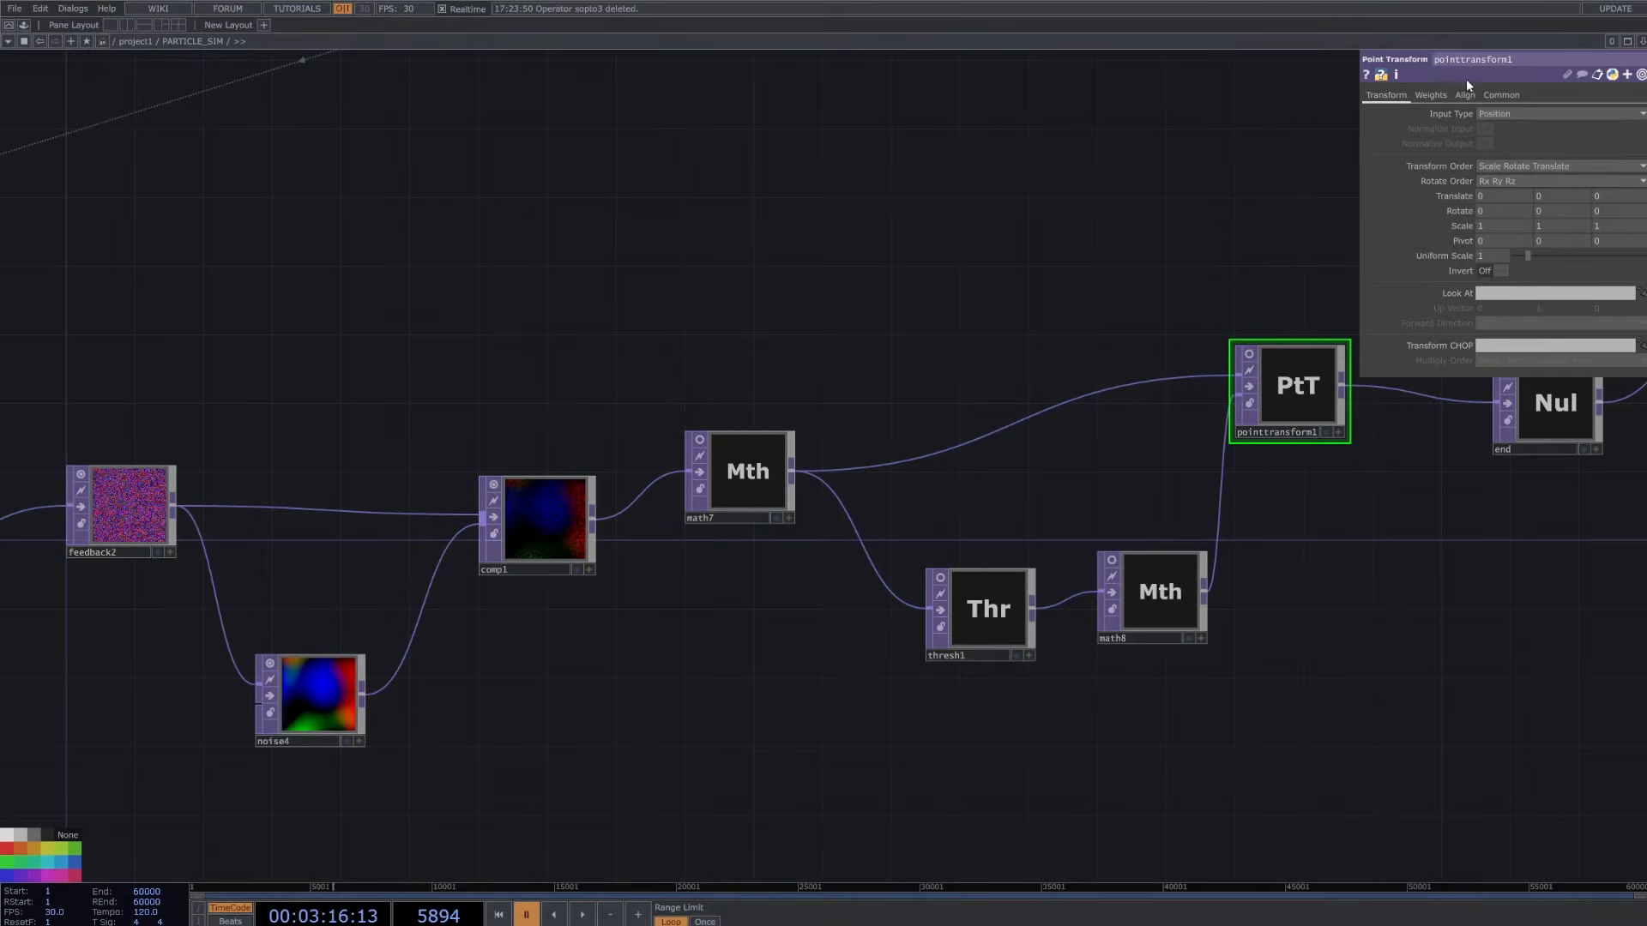
{"action": "left_click", "coordinate": [1498, 94]}
{"action": "left_click", "coordinate": [1384, 96]}
- Turn on thresh1's viewer and review the thresh1 and math8 settings that feed pointtransform1's weights input
{"action": "left_click", "coordinate": [772, 513]}
{"action": "left_click", "coordinate": [992, 610]}
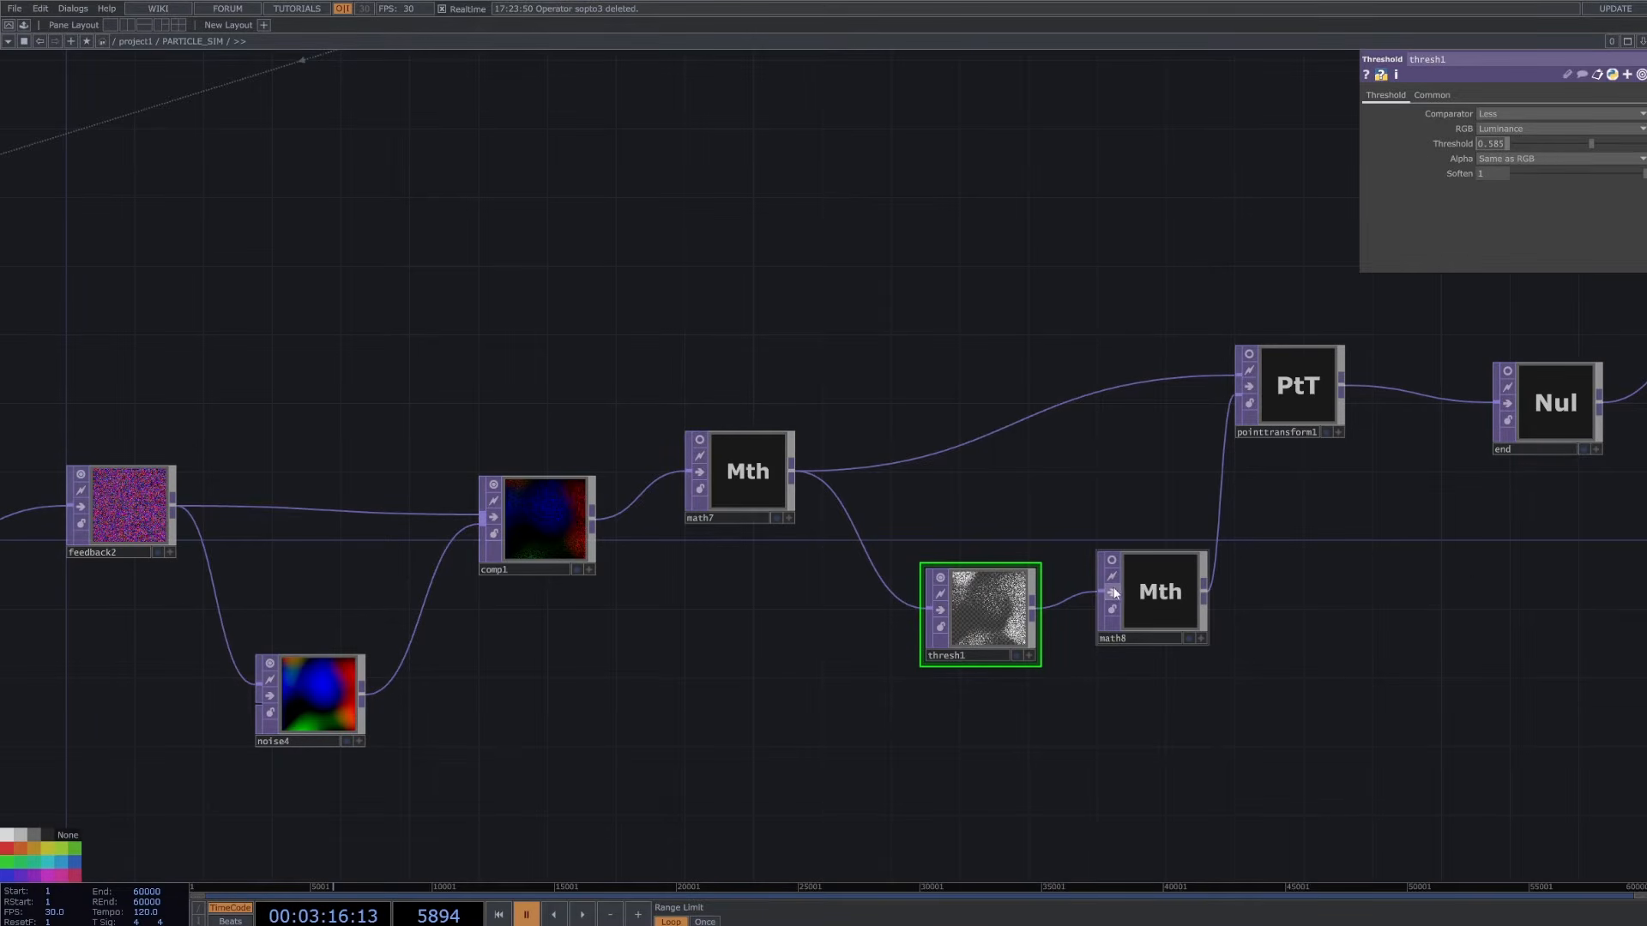
{"action": "left_click", "coordinate": [1158, 601]}
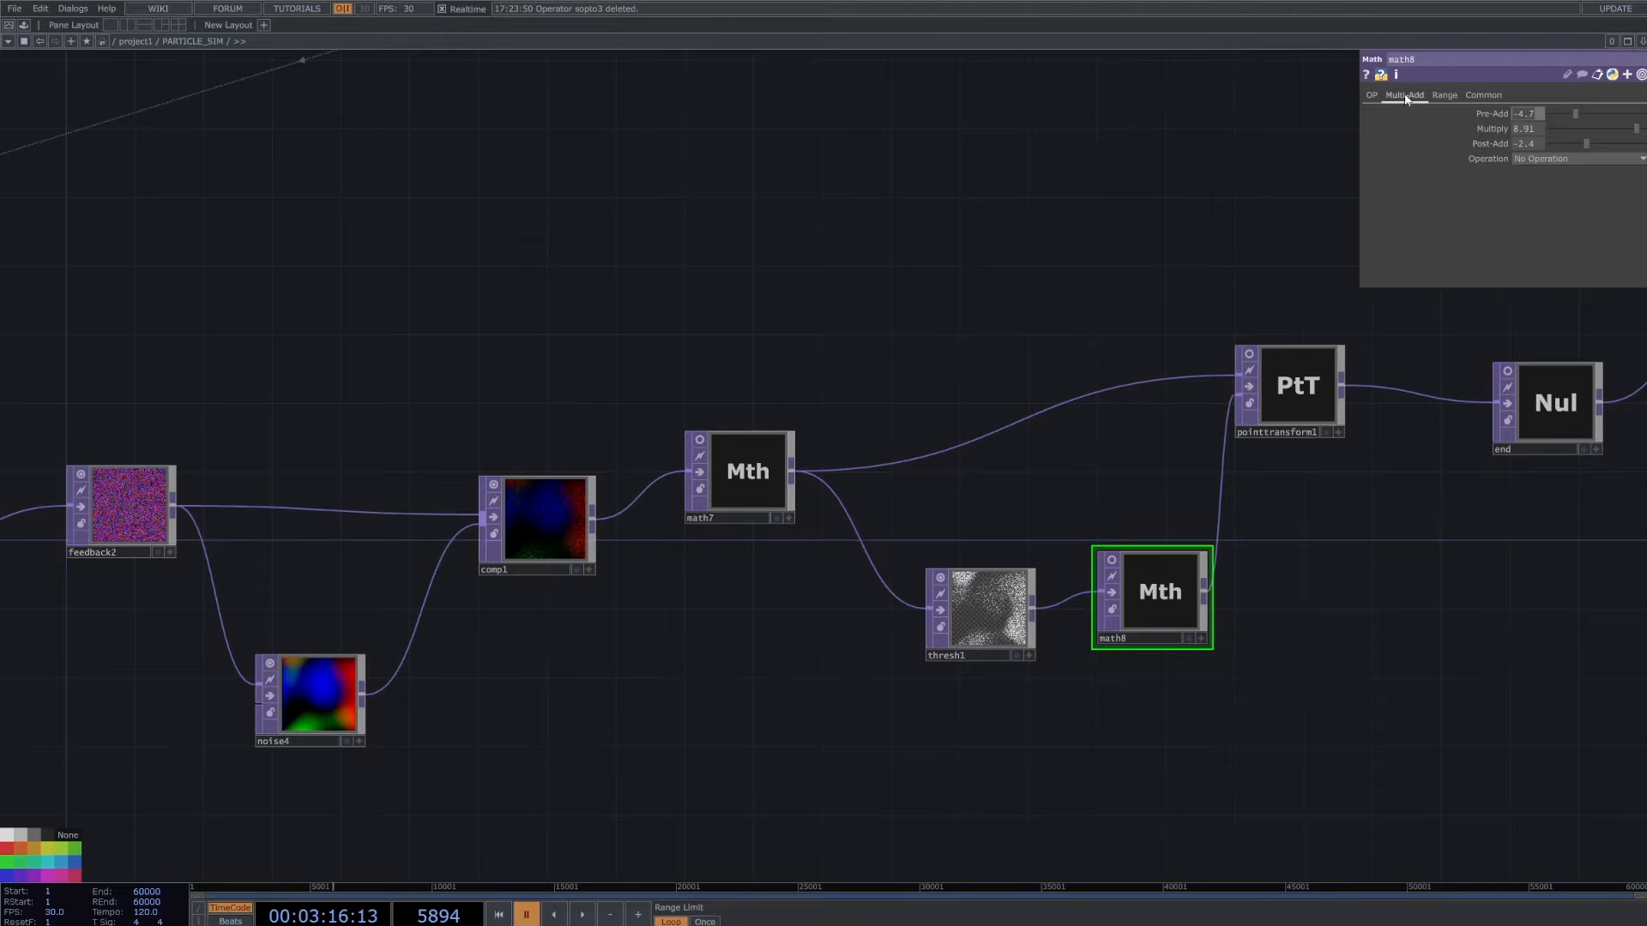
{"action": "left_click", "coordinate": [1371, 95]}
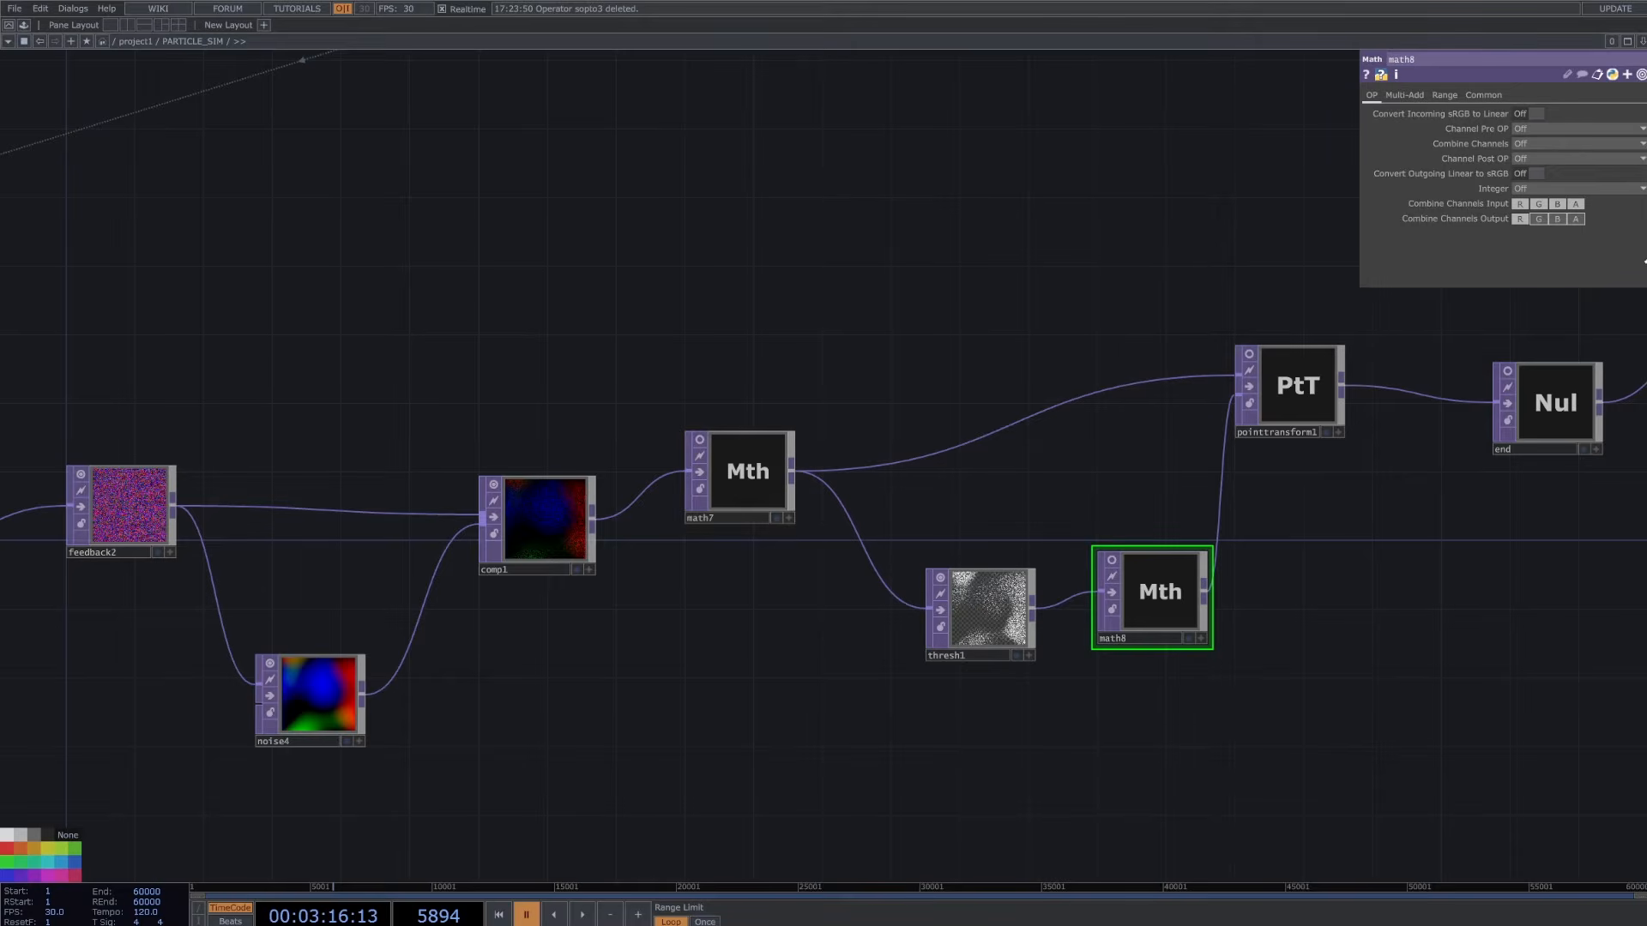
{"action": "left_click", "coordinate": [1304, 360]}
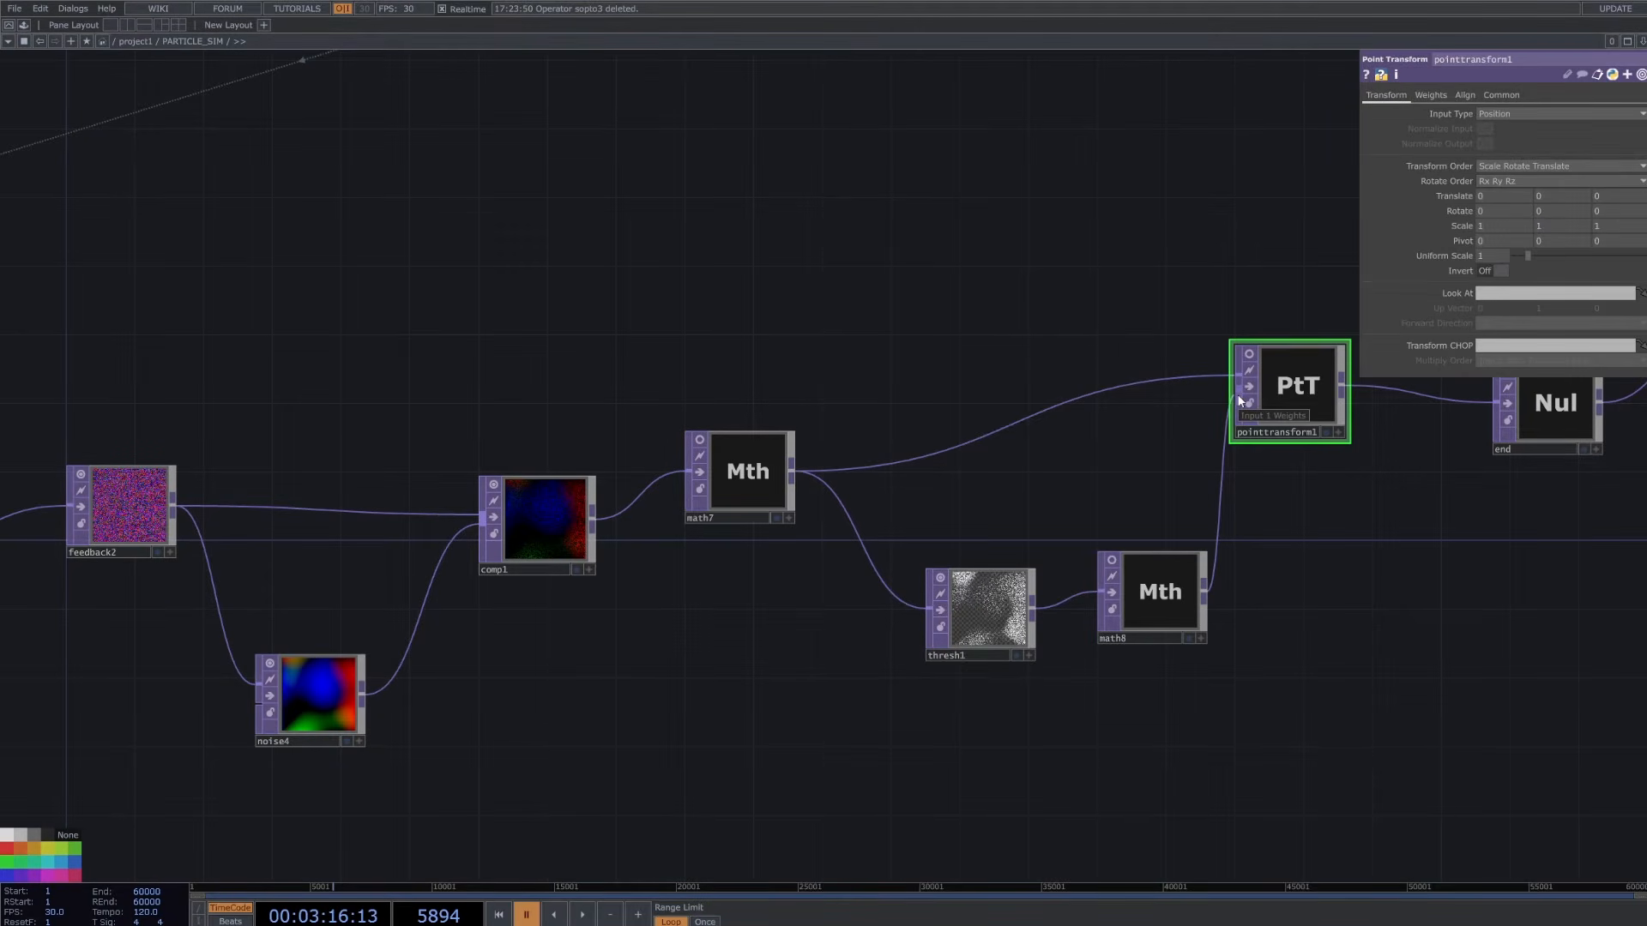
{"action": "scroll", "coordinate": [1448, 591], "scroll_direction": "down", "scroll_amount": 5}
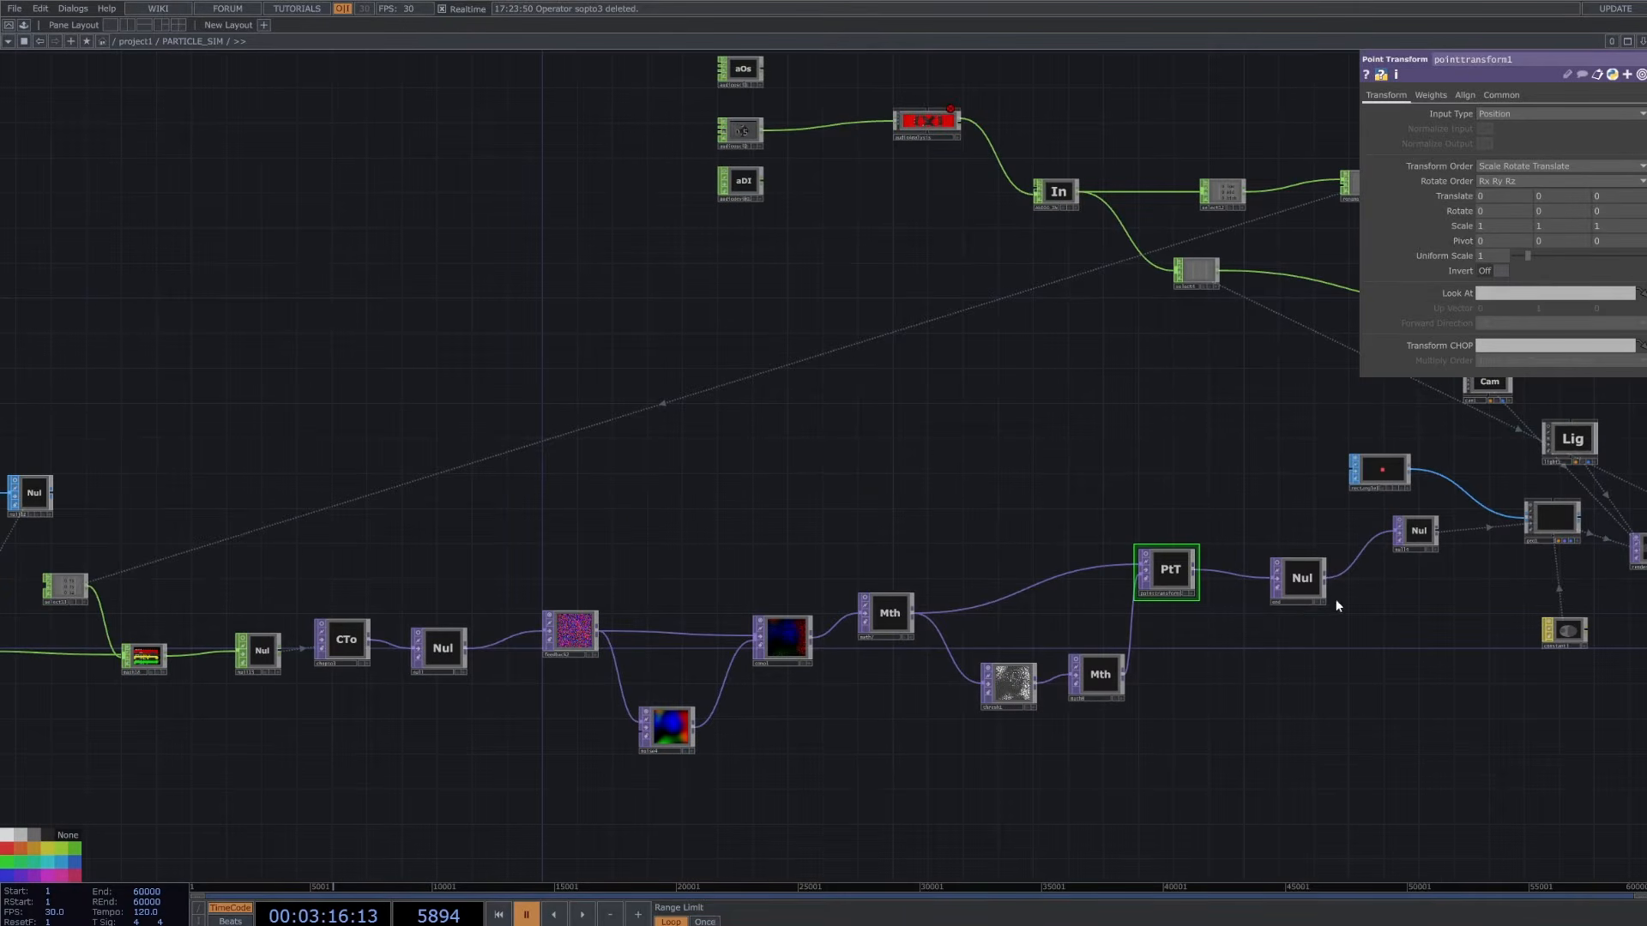
- Switch feedback2's Reset off and back on, and shift the end null slightly within the feedback loop
{"action": "left_click", "coordinate": [594, 629]}
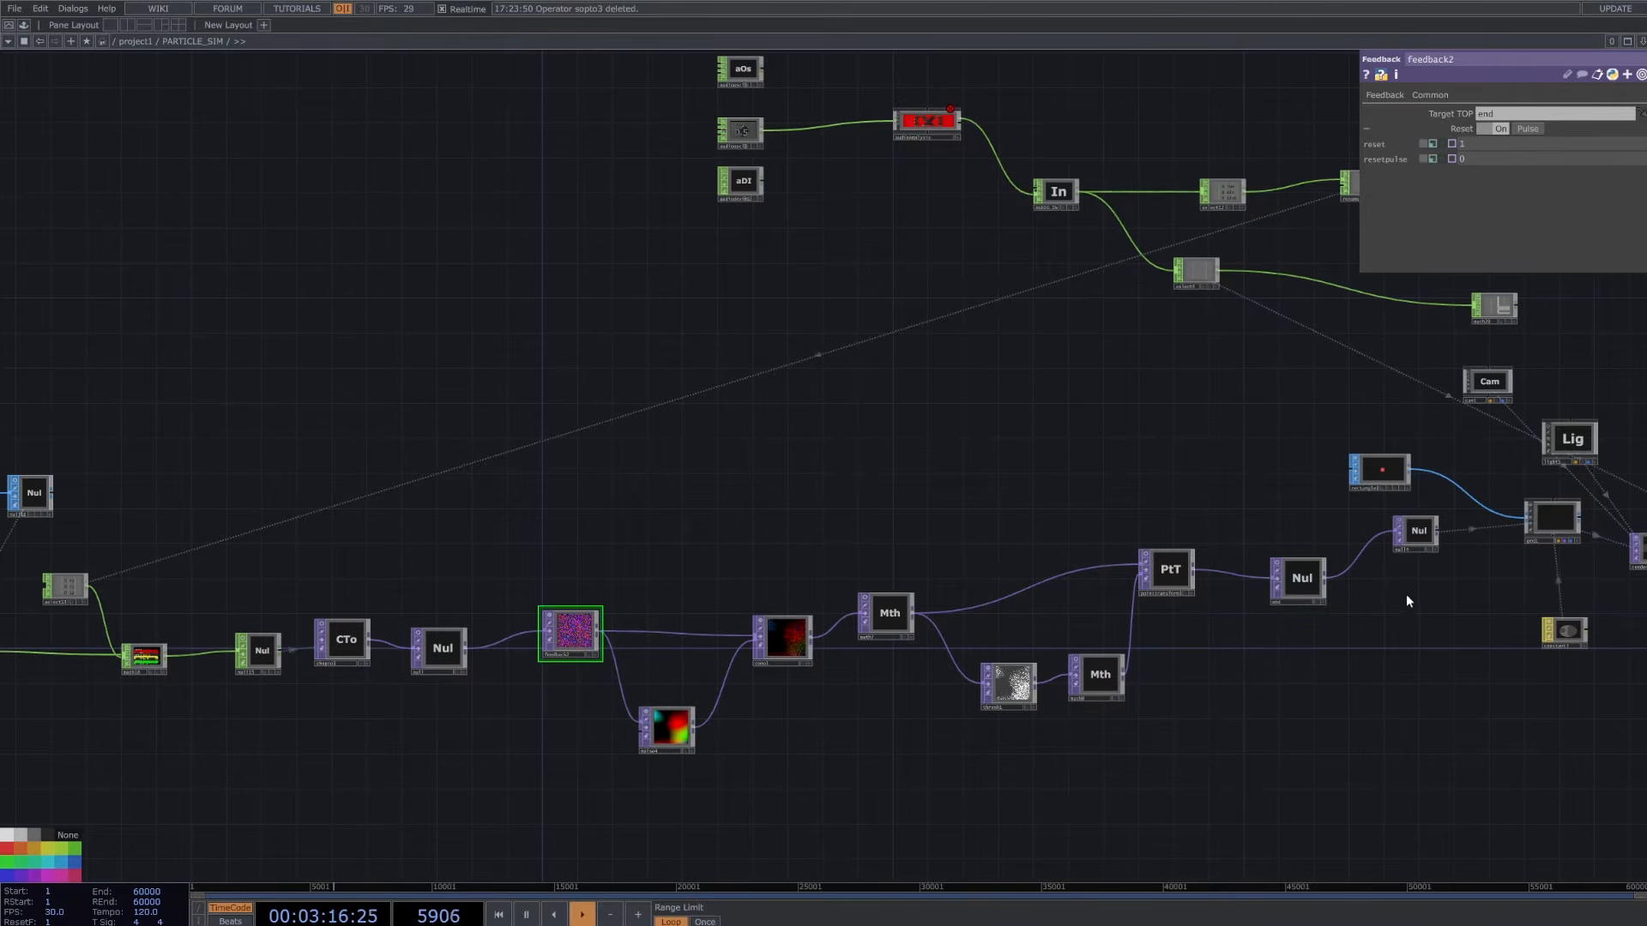
{"action": "left_click", "coordinate": [1500, 129]}
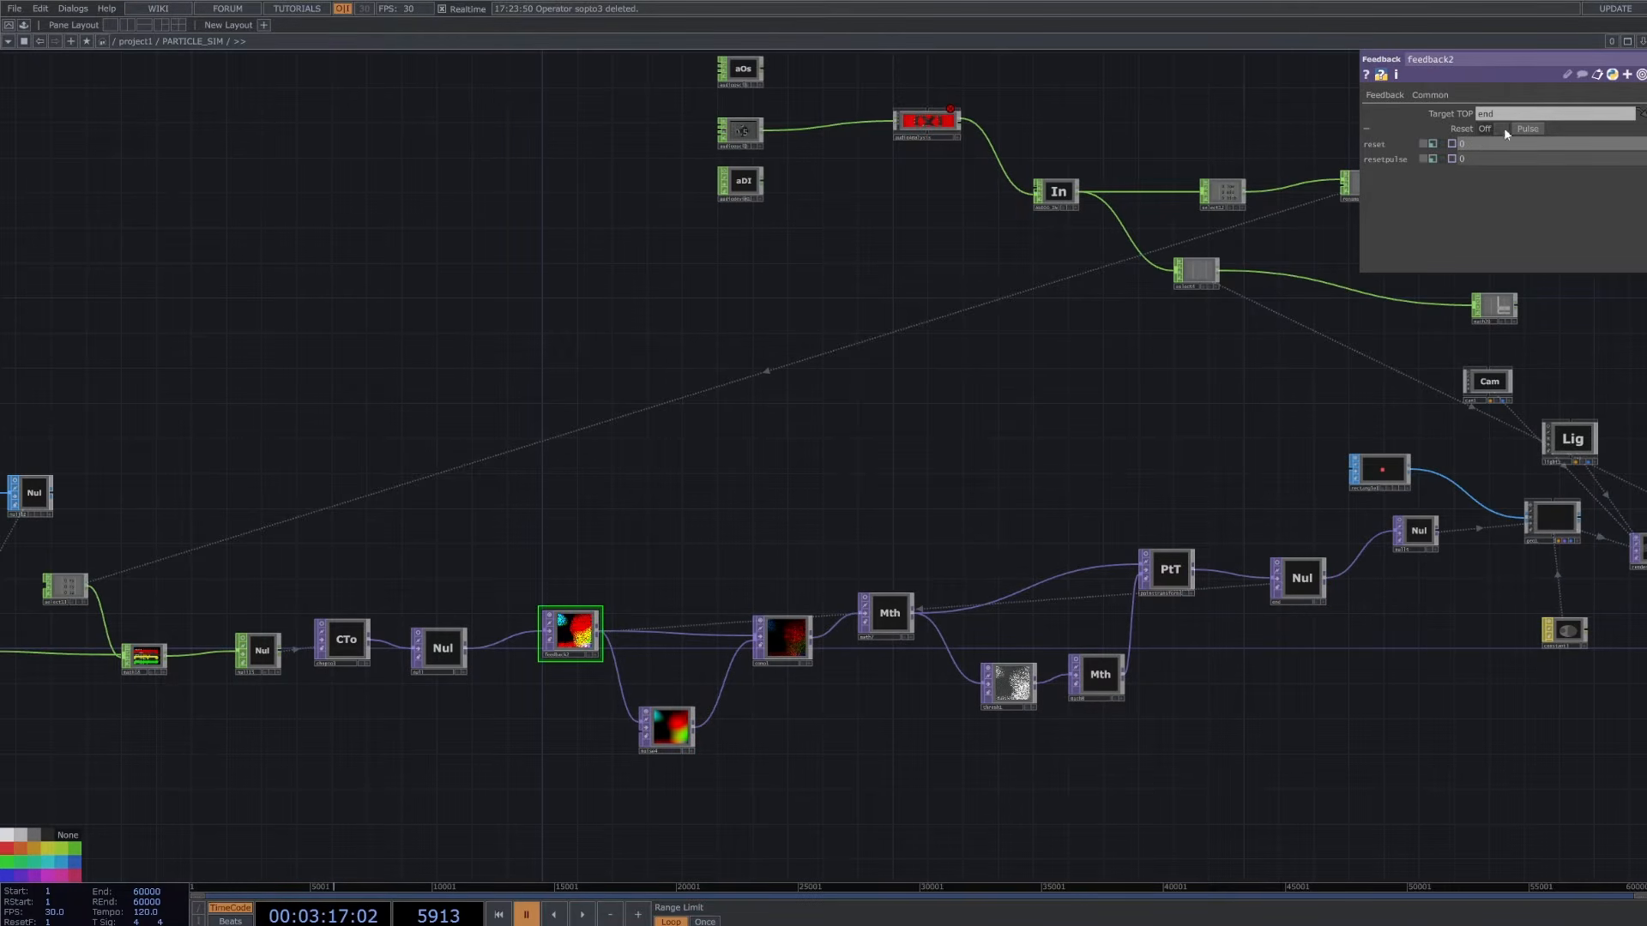
{"action": "mouse_move", "coordinate": [1290, 581]}
{"action": "left_mouse_down"}
{"action": "mouse_move", "coordinate": [1084, 498]}
{"action": "mouse_move", "coordinate": [559, 624]}
{"action": "mouse_move", "coordinate": [1407, 353]}
{"action": "mouse_move", "coordinate": [1268, 599]}
{"action": "left_mouse_up"}
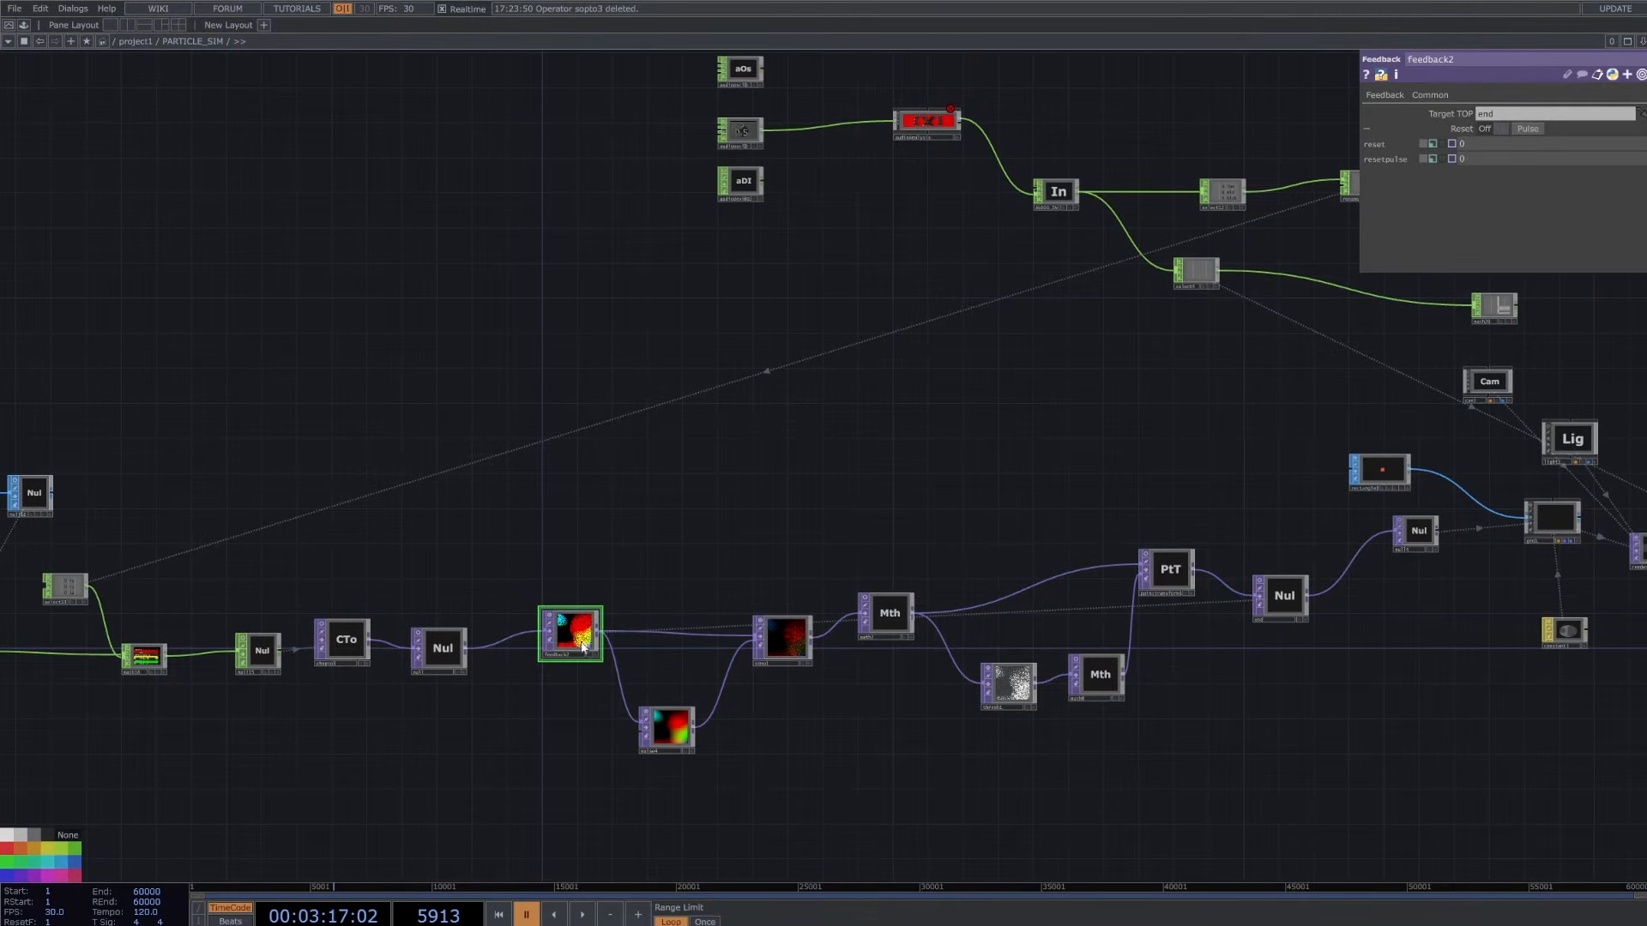
{"action": "scroll", "coordinate": [1407, 600], "scroll_direction": "up", "scroll_amount": 3}
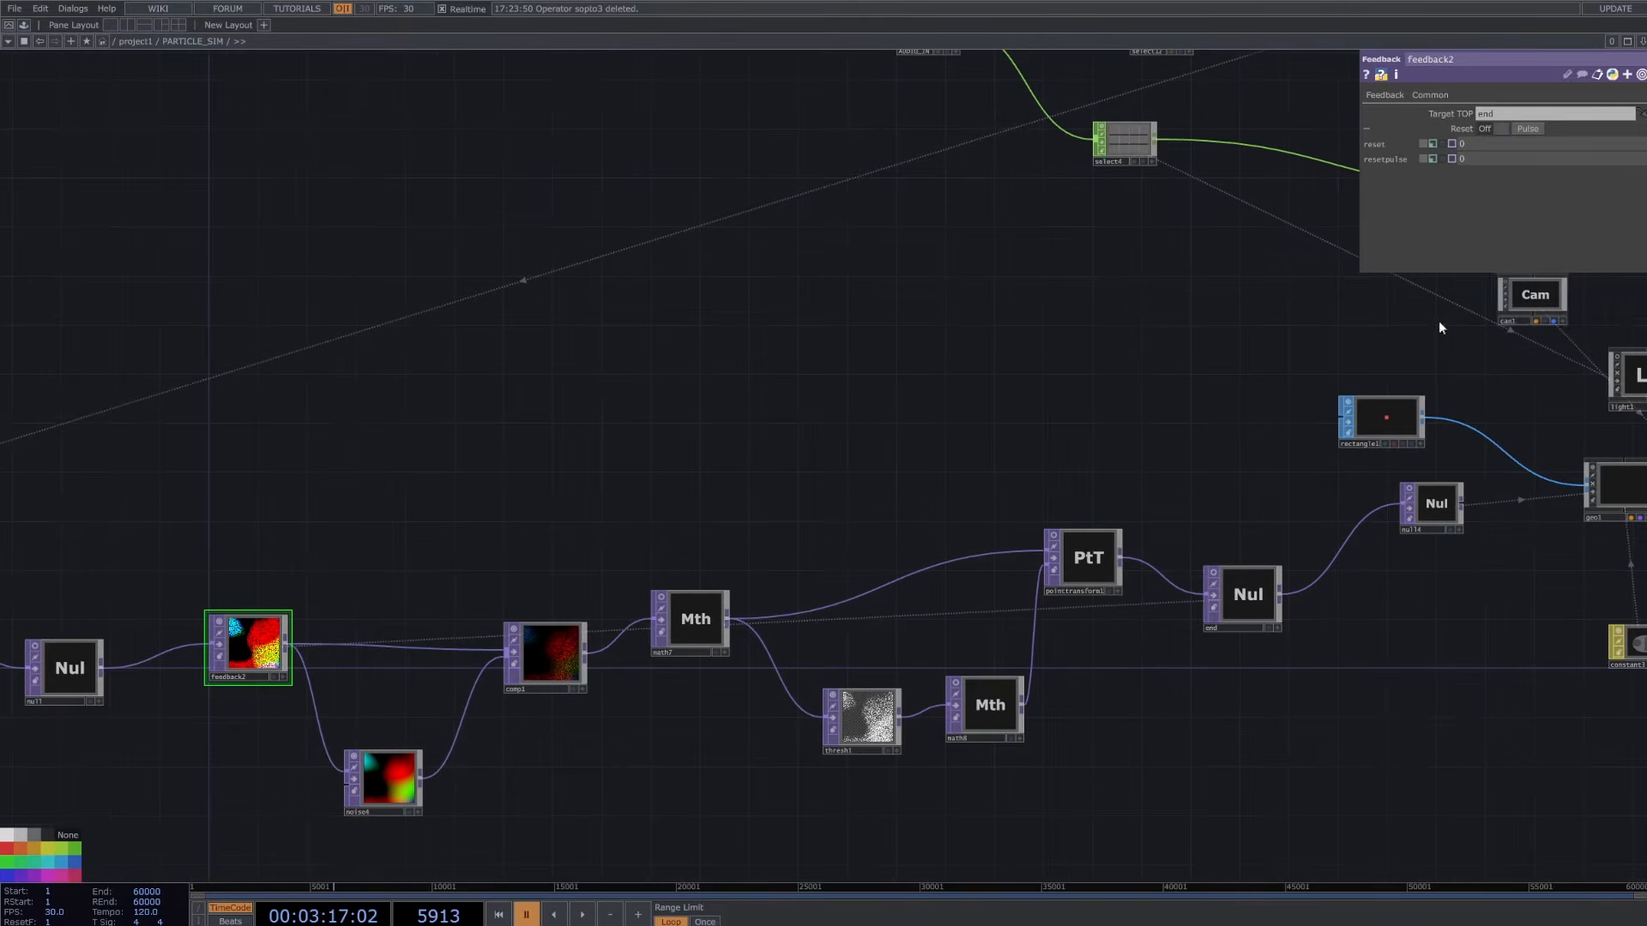
{"action": "left_click", "coordinate": [1496, 127]}
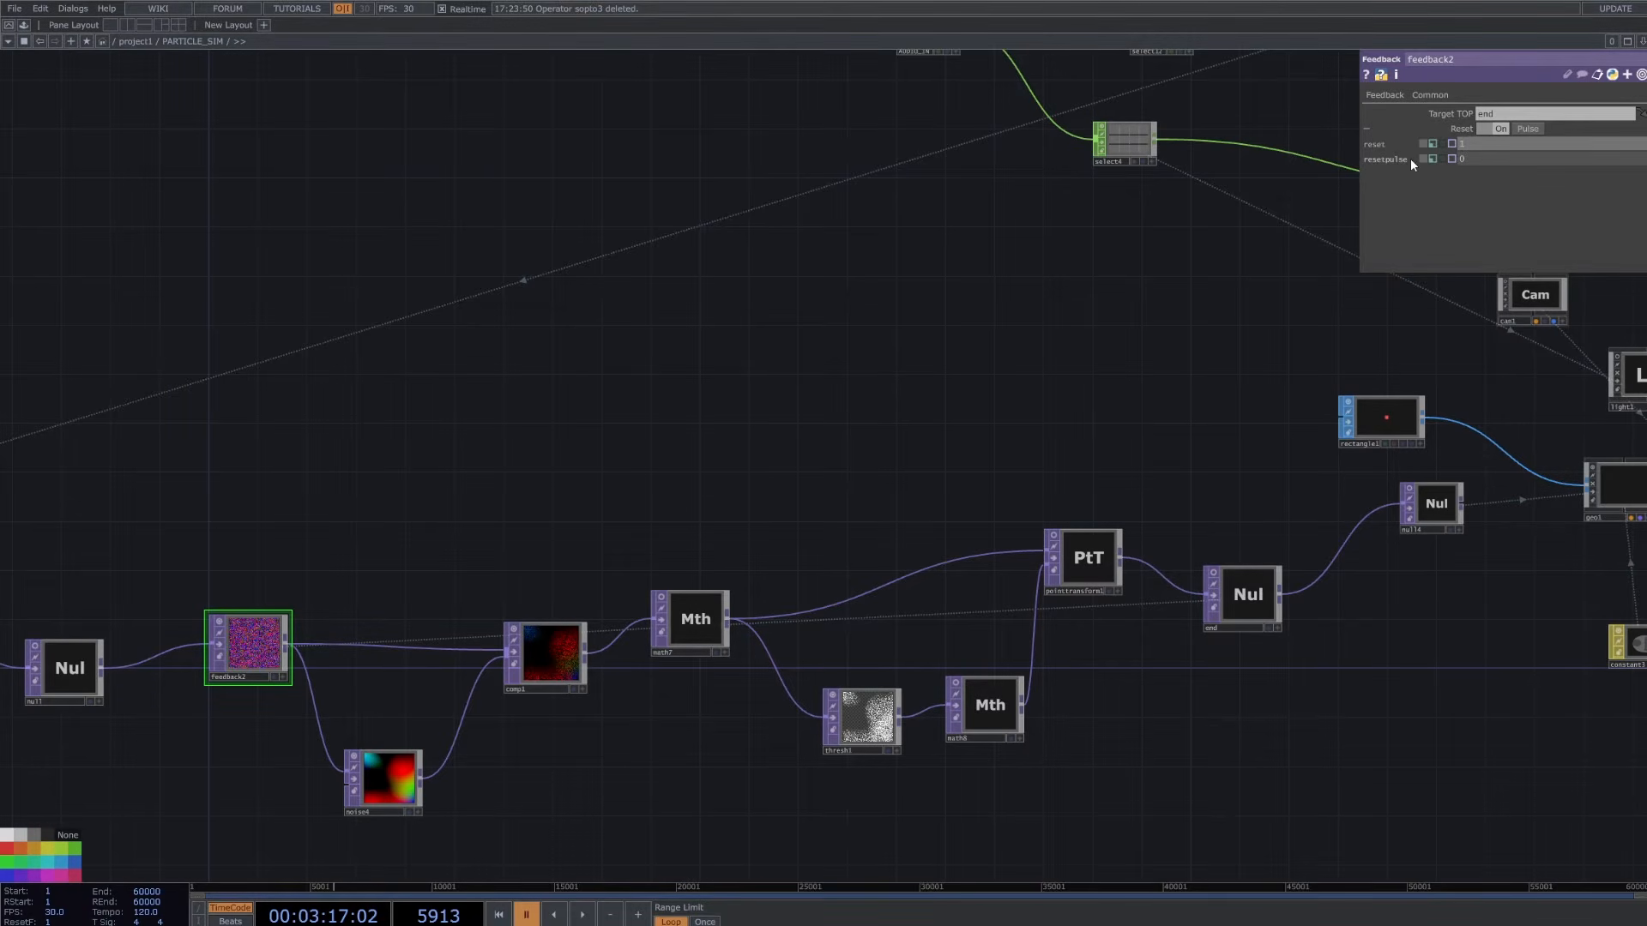
- Move null4 down so it sits roughly in line with the end null, below rectangle1
{"action": "scroll", "coordinate": [1382, 578], "scroll_direction": "down", "scroll_amount": 5}
{"action": "scroll", "coordinate": [1259, 624], "scroll_direction": "up", "scroll_amount": 7}
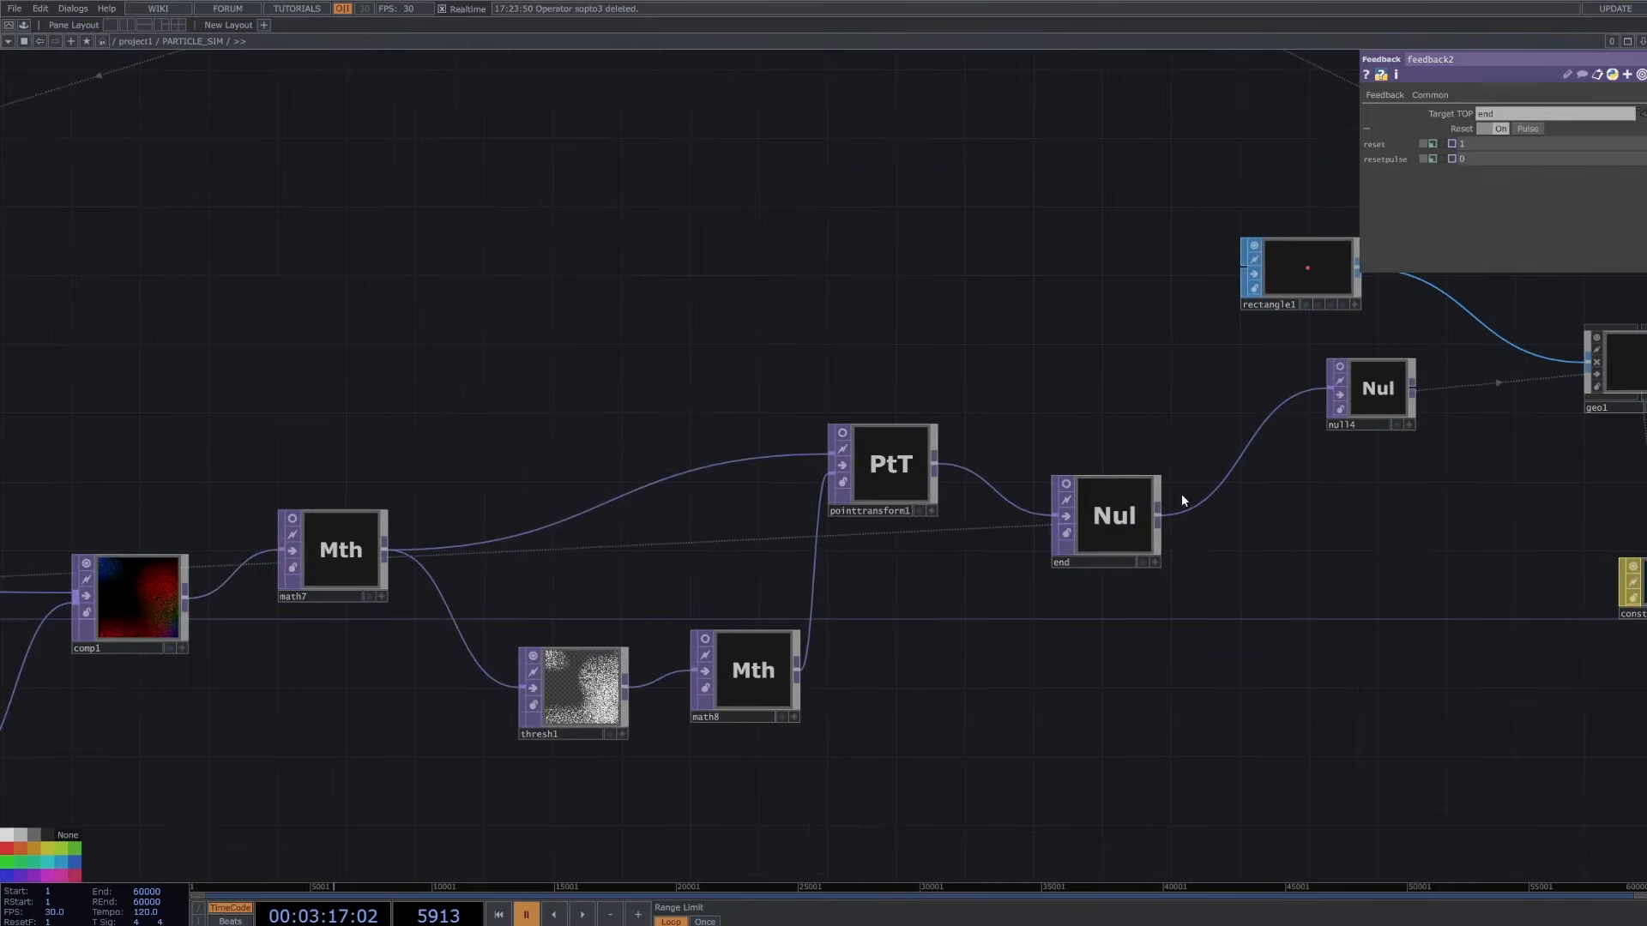
{"action": "left_click_drag", "start_coordinate": [1385, 385], "coordinate": [1402, 488]}
{"action": "left_click_drag", "start_coordinate": [1424, 630], "coordinate": [1248, 650]}
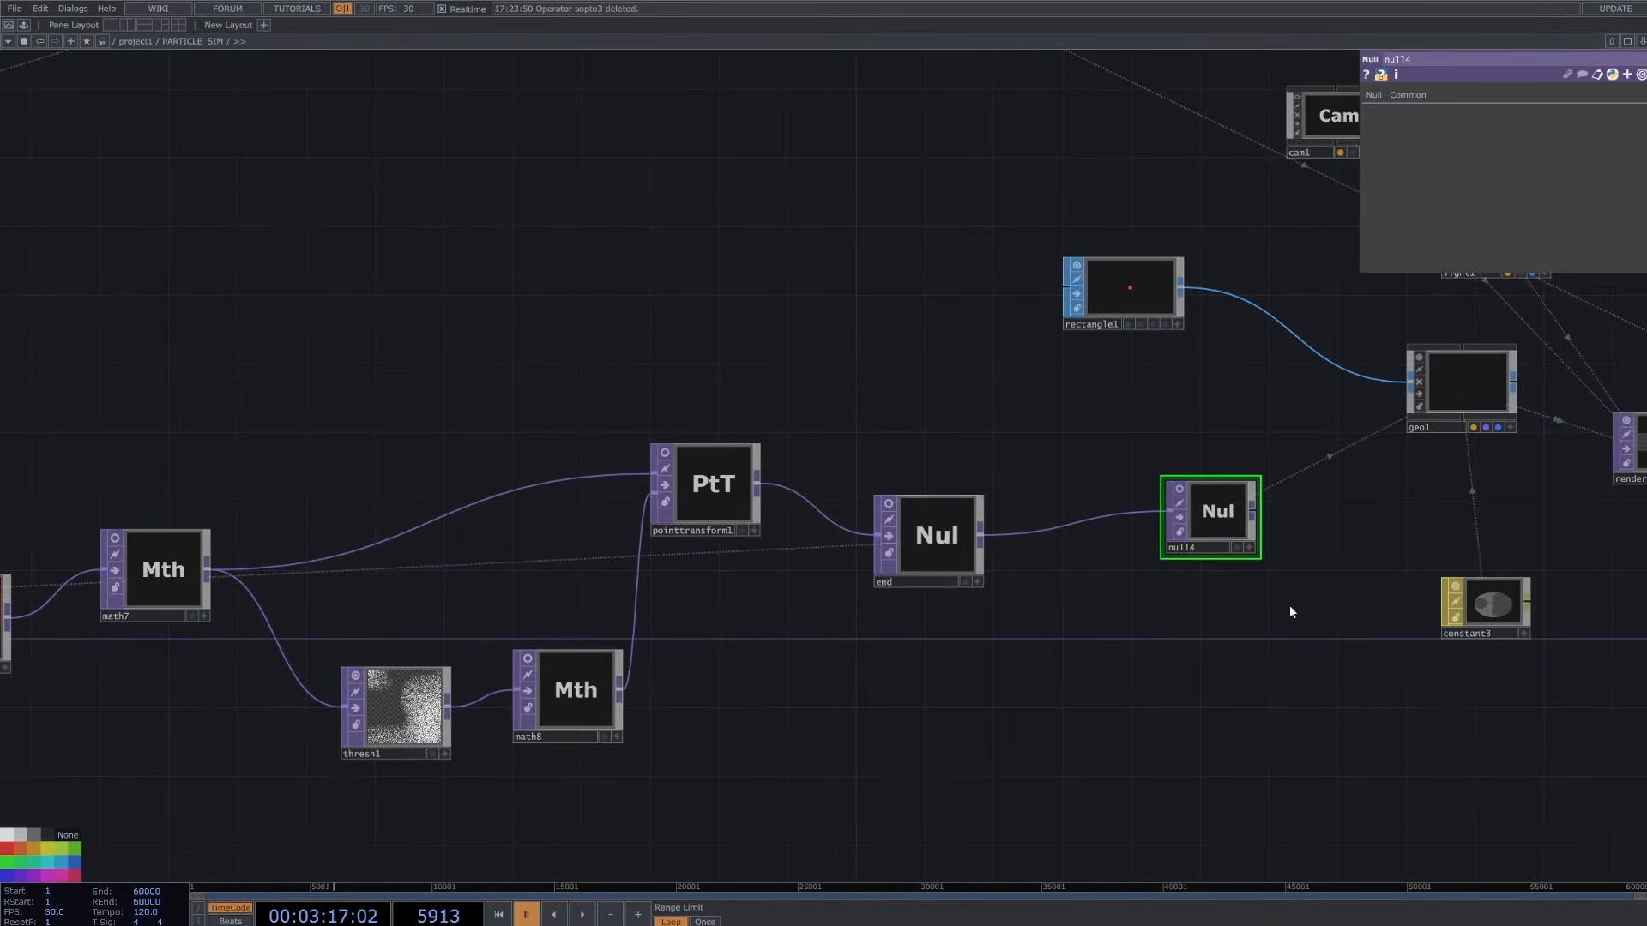
{"action": "left_click_drag", "start_coordinate": [1349, 556], "coordinate": [1266, 572]}
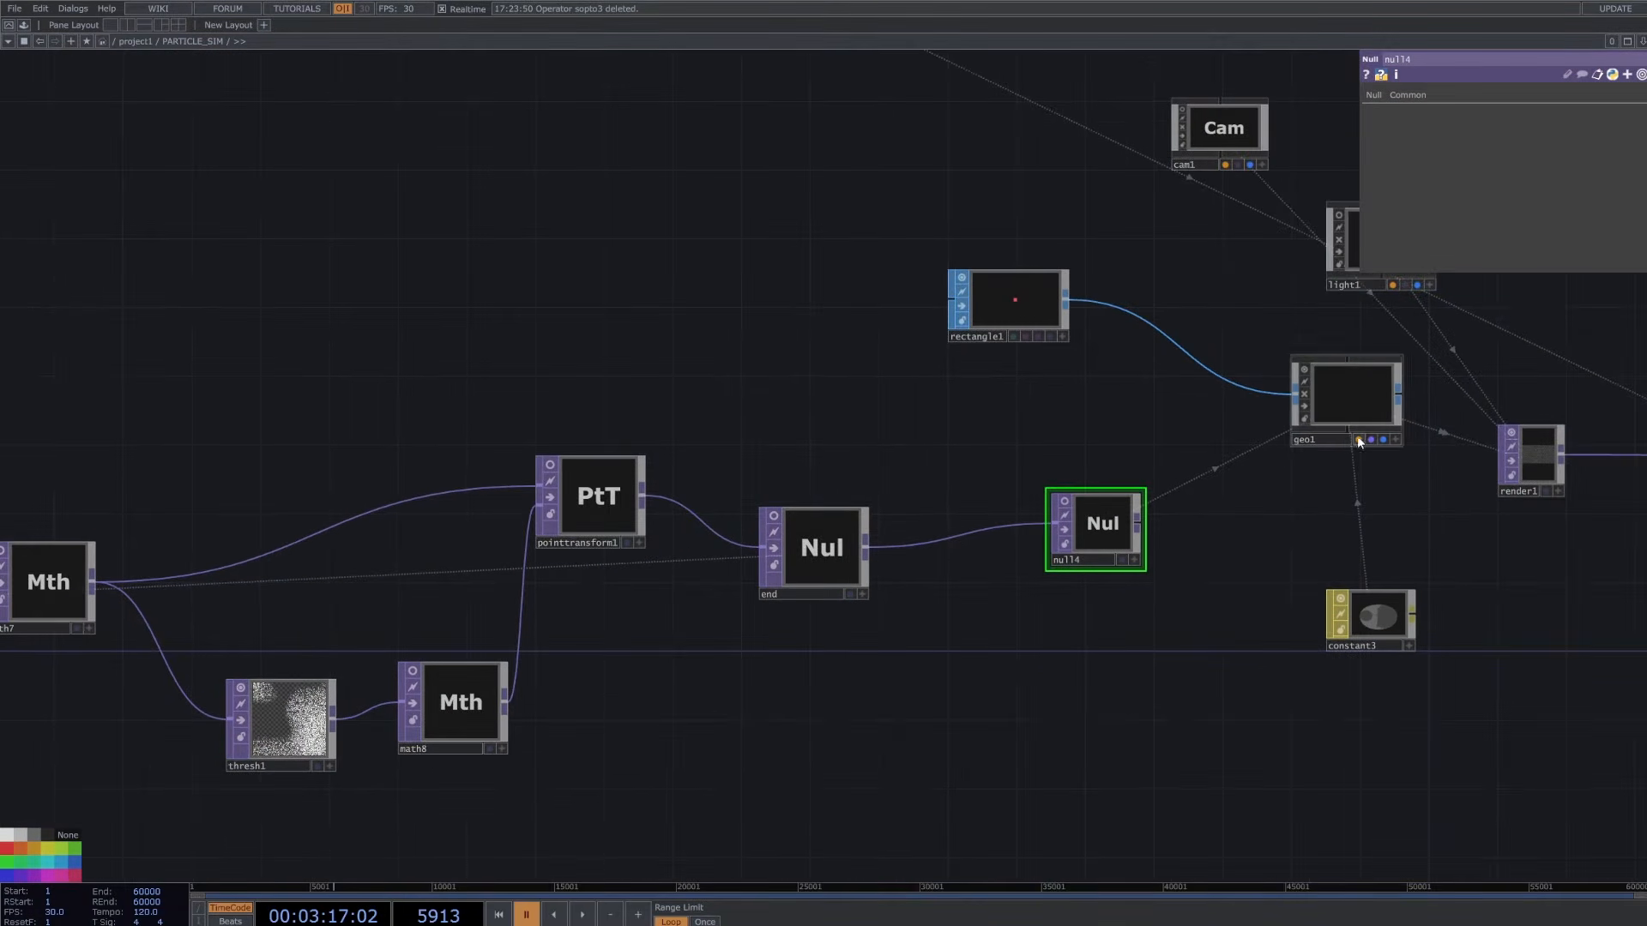
{"action": "left_click_drag", "start_coordinate": [1213, 511], "coordinate": [1146, 590]}
{"action": "scroll", "coordinate": [1094, 600], "scroll_direction": "down", "scroll_amount": 5}
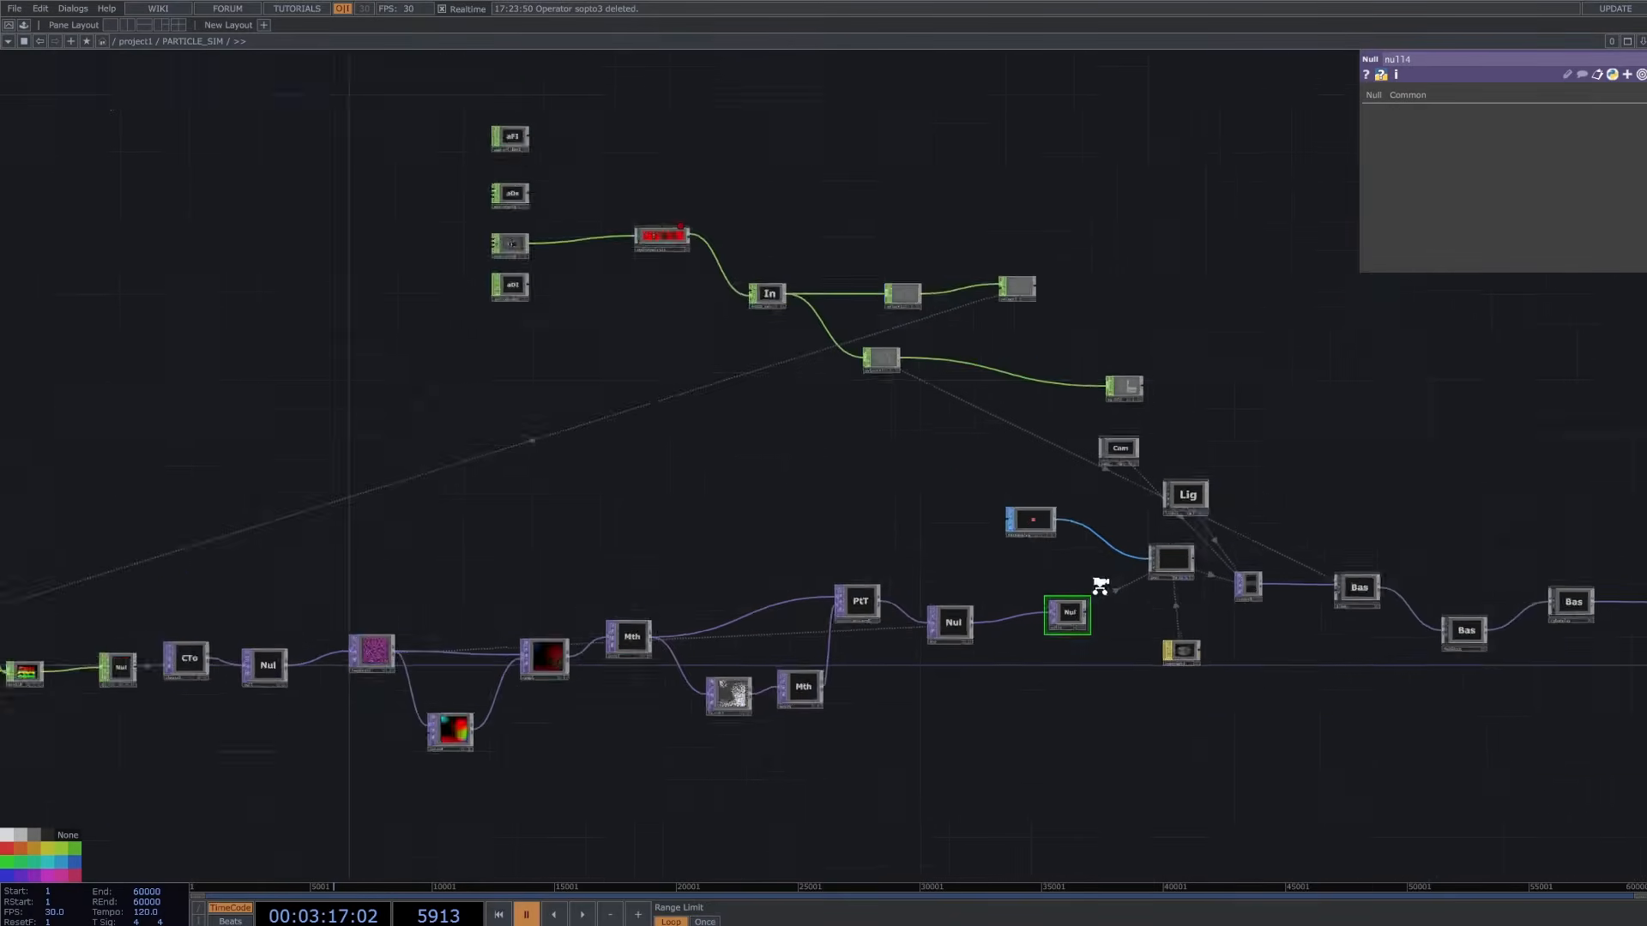
{"action": "scroll", "coordinate": [1095, 590], "scroll_direction": "up", "scroll_amount": 5}
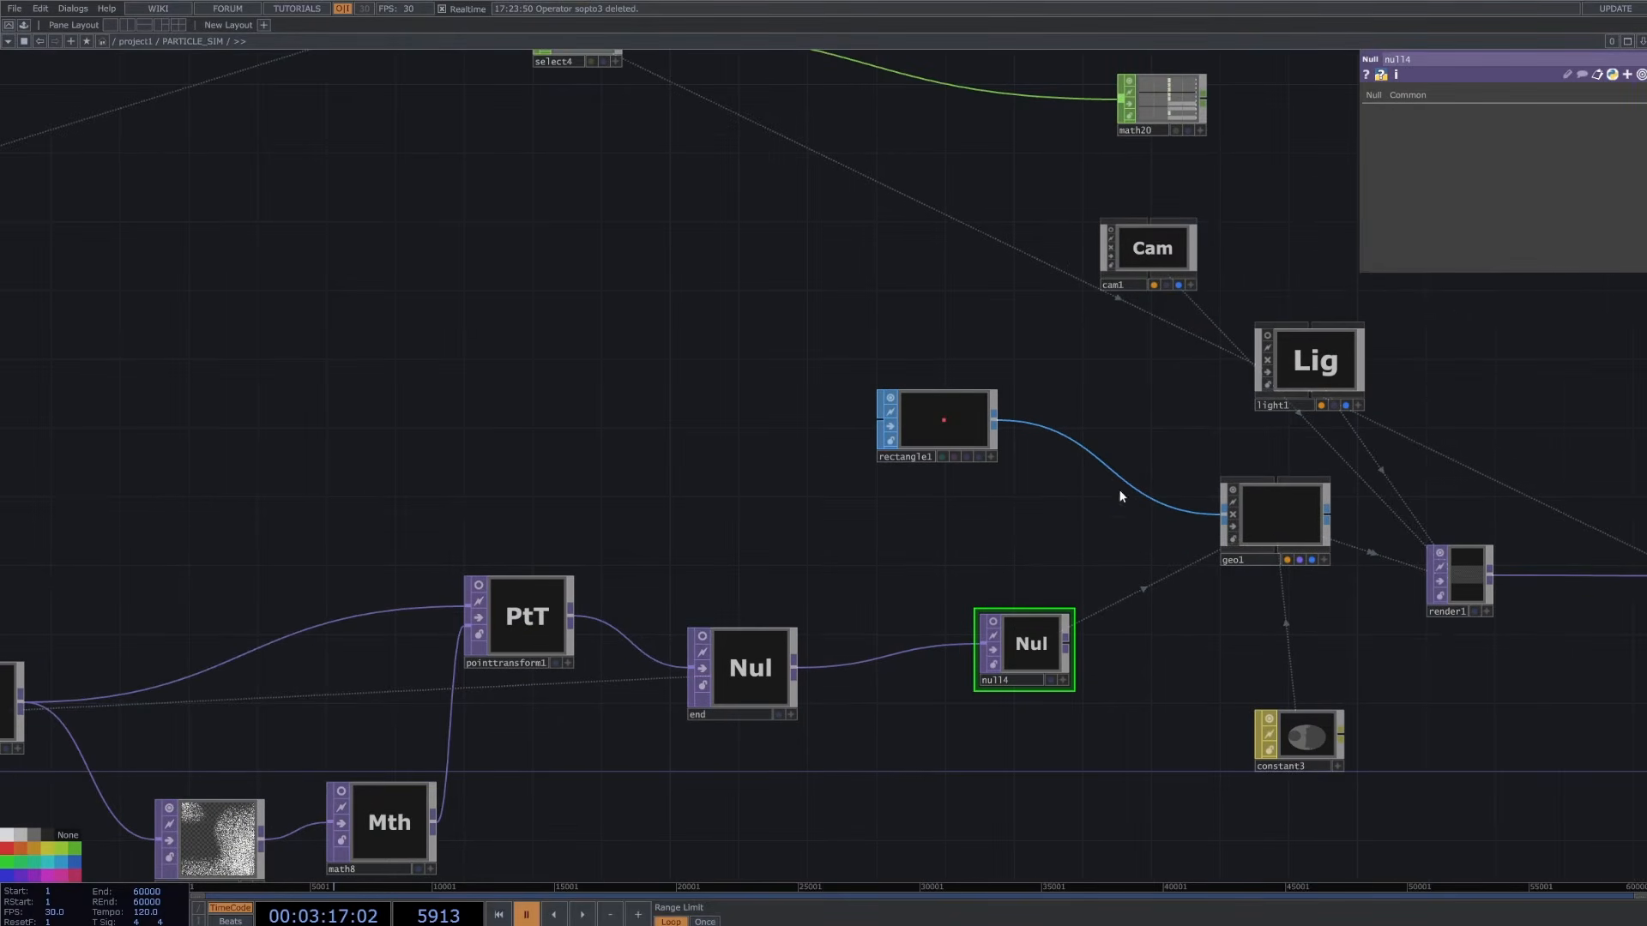
{"action": "scroll", "coordinate": [1175, 639], "scroll_direction": "down", "scroll_amount": 2}
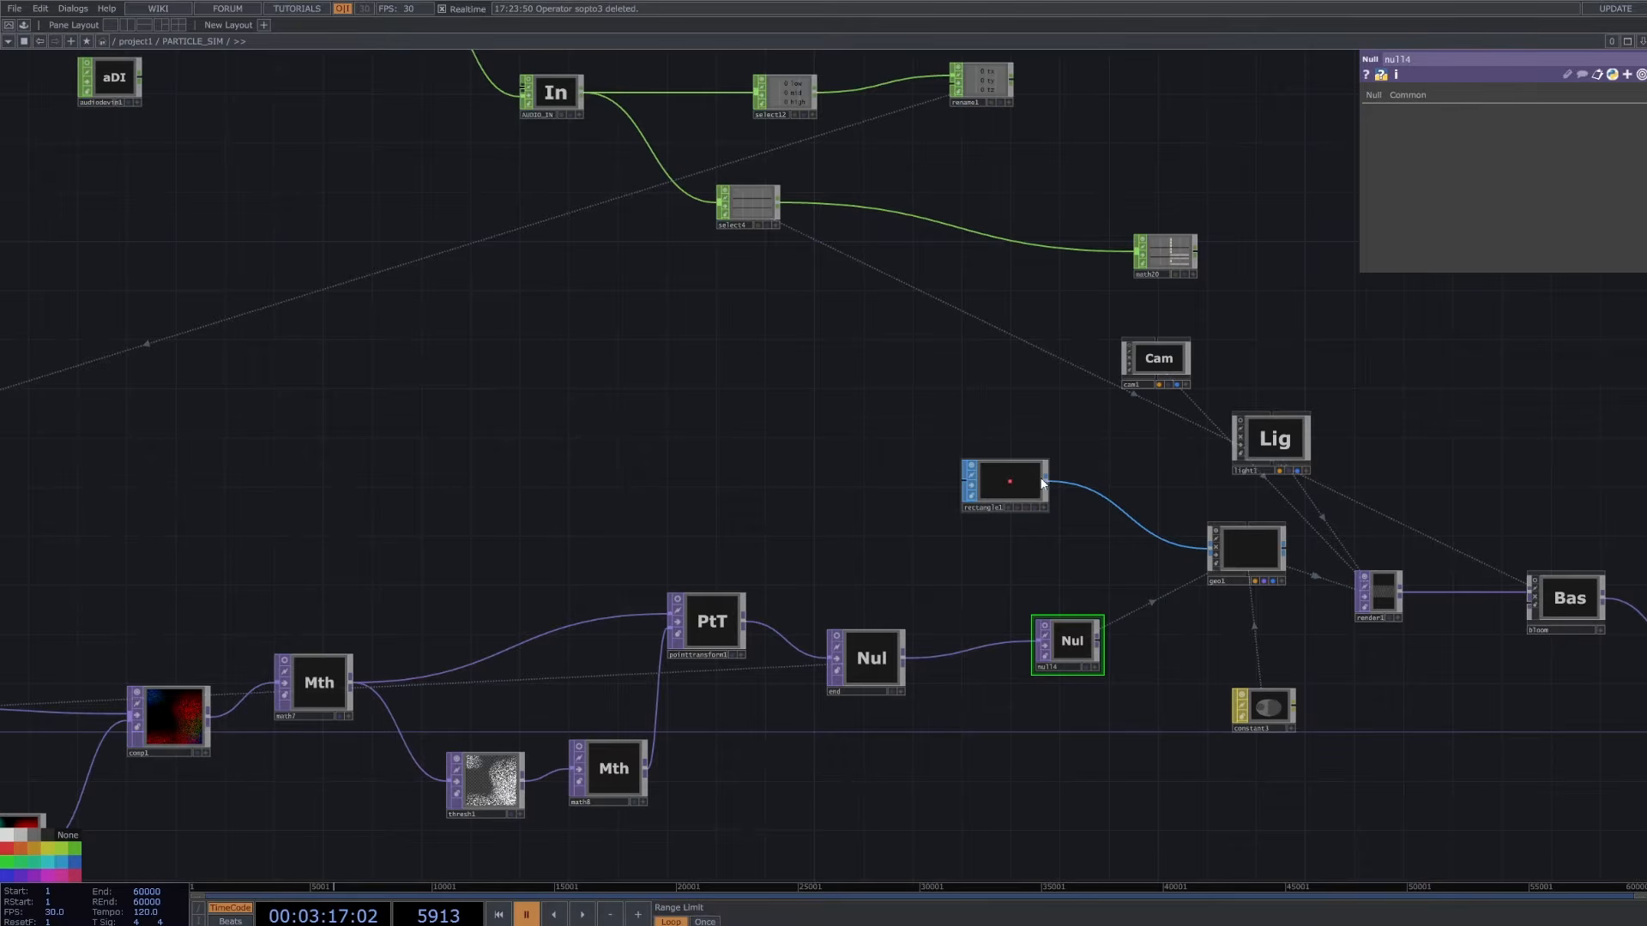
- Review rectangle1's orientation, size and anchor parameters
{"action": "left_click", "coordinate": [1023, 490]}
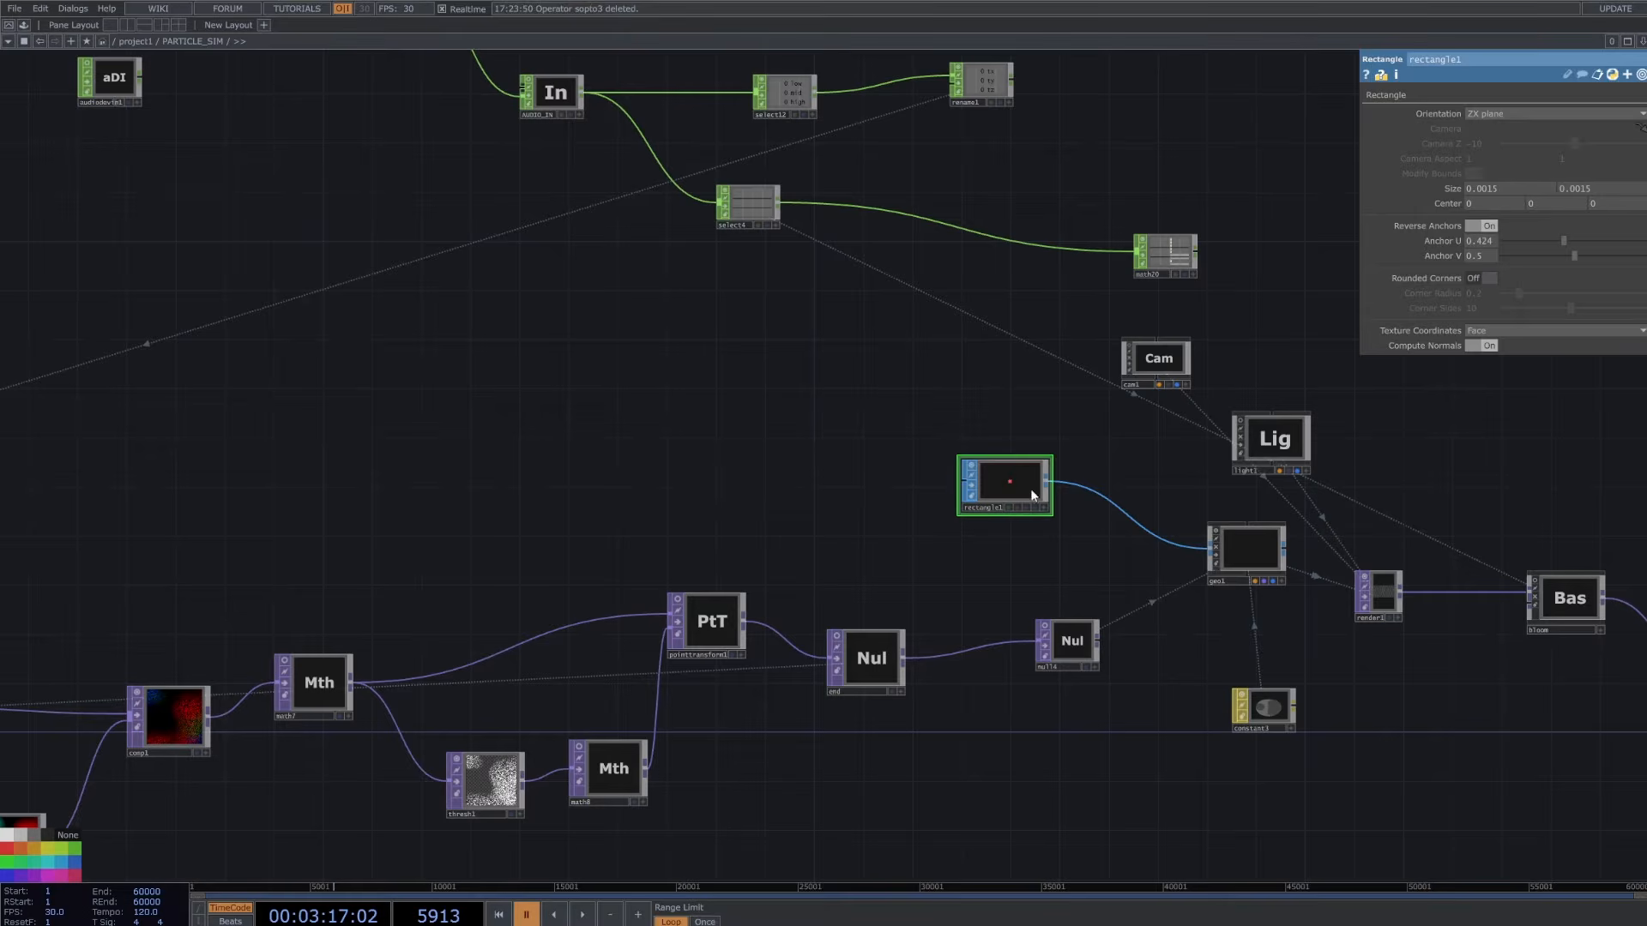
{"action": "right_click", "coordinate": [1052, 543]}
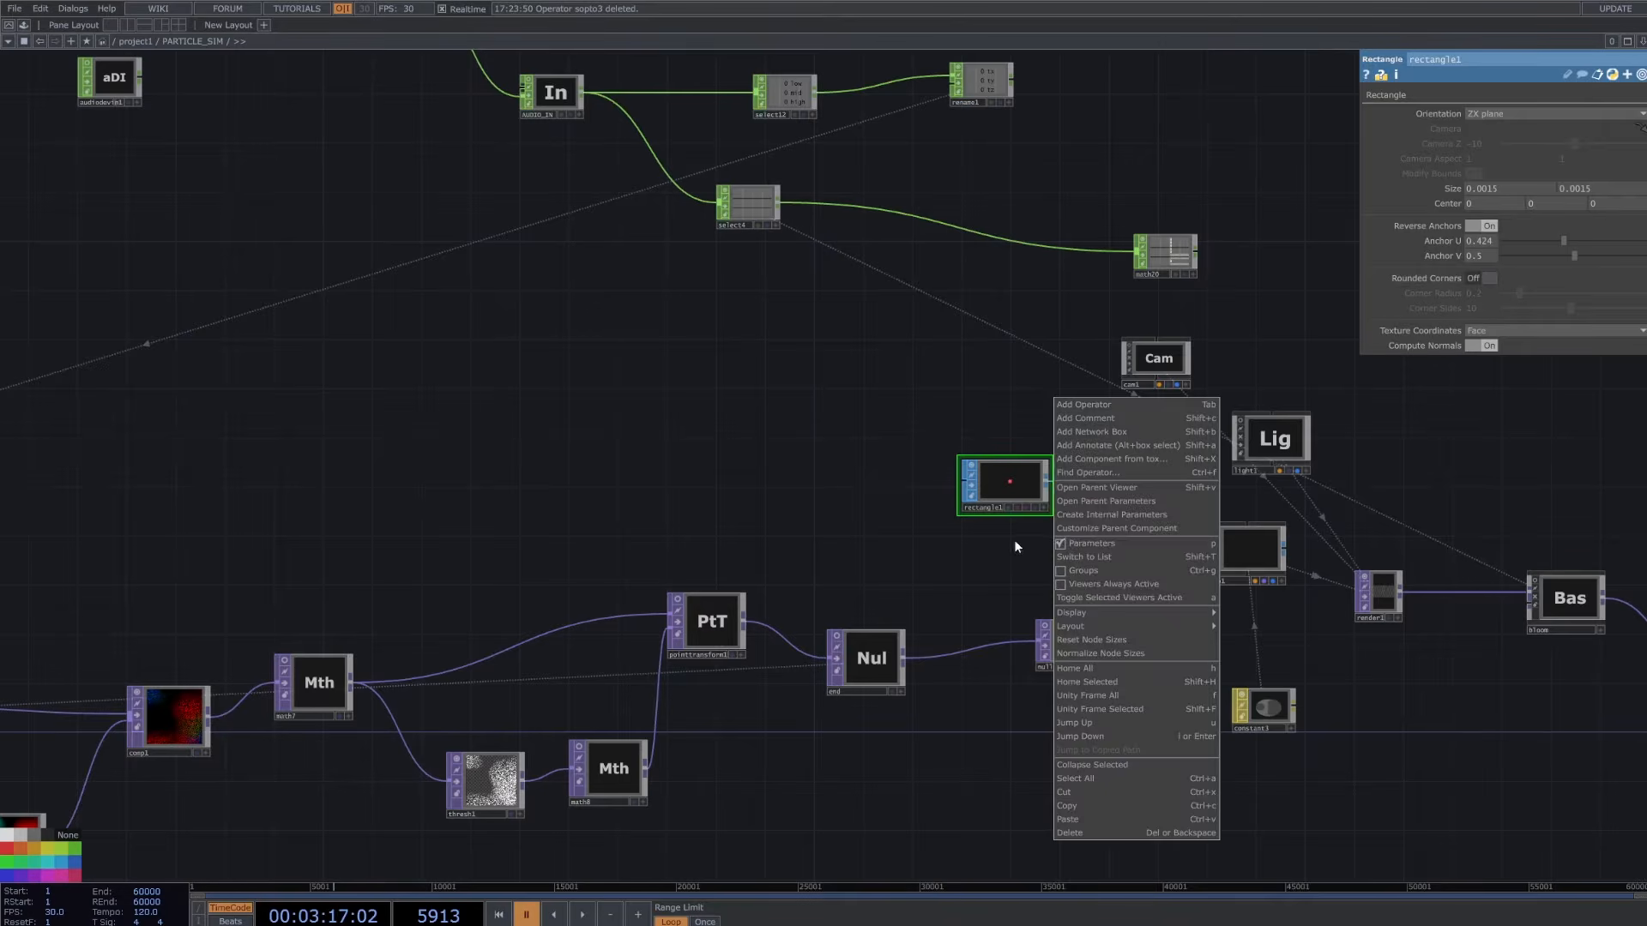
{"action": "left_click", "coordinate": [1014, 540]}
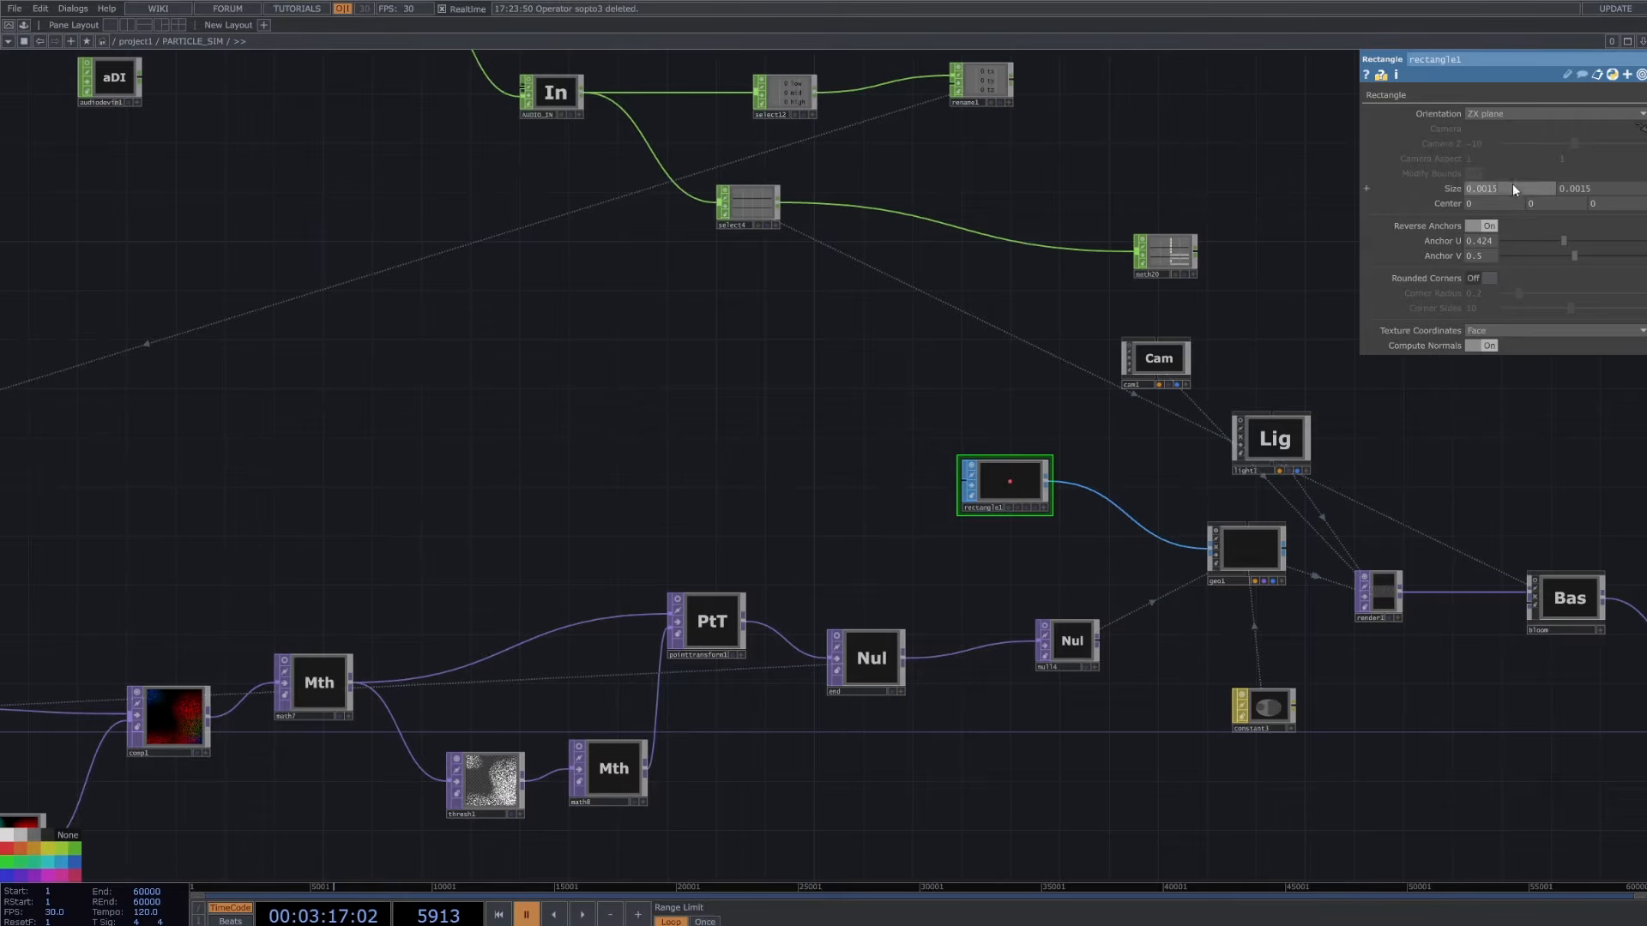
{"action": "left_click_drag", "start_coordinate": [1599, 186], "coordinate": [1566, 194]}
- Turn off instancing on geo1 and check its Pre-Xform settings
{"action": "left_click", "coordinate": [1248, 546]}
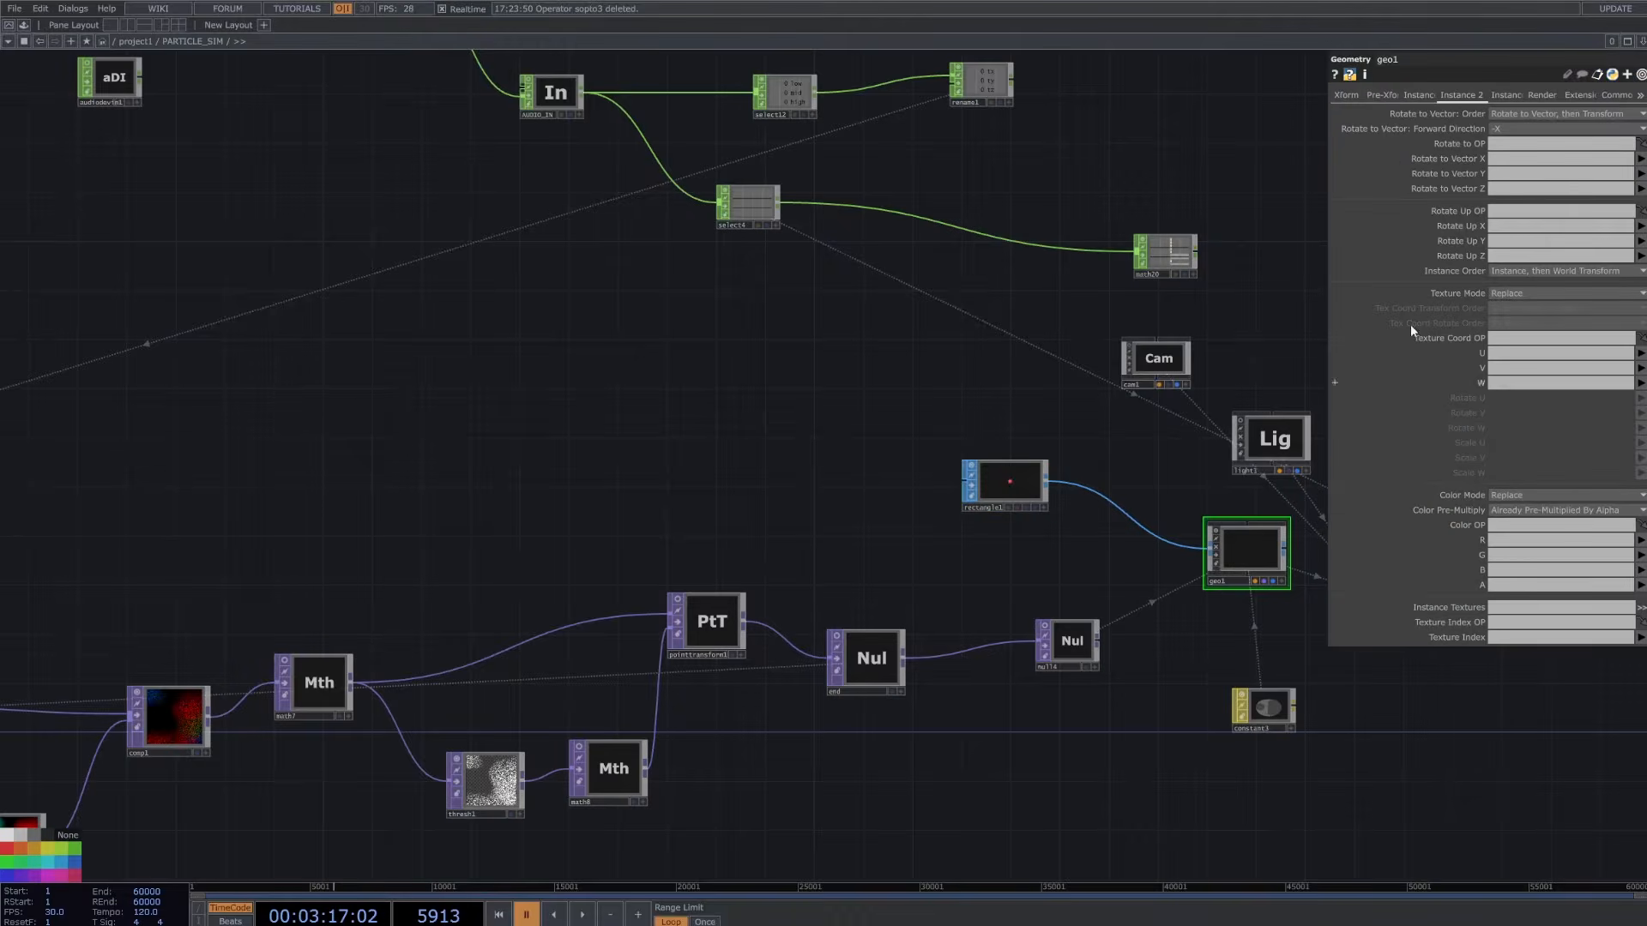
{"action": "left_click", "coordinate": [1419, 98]}
{"action": "left_click", "coordinate": [1514, 115]}
{"action": "left_click", "coordinate": [1388, 98]}
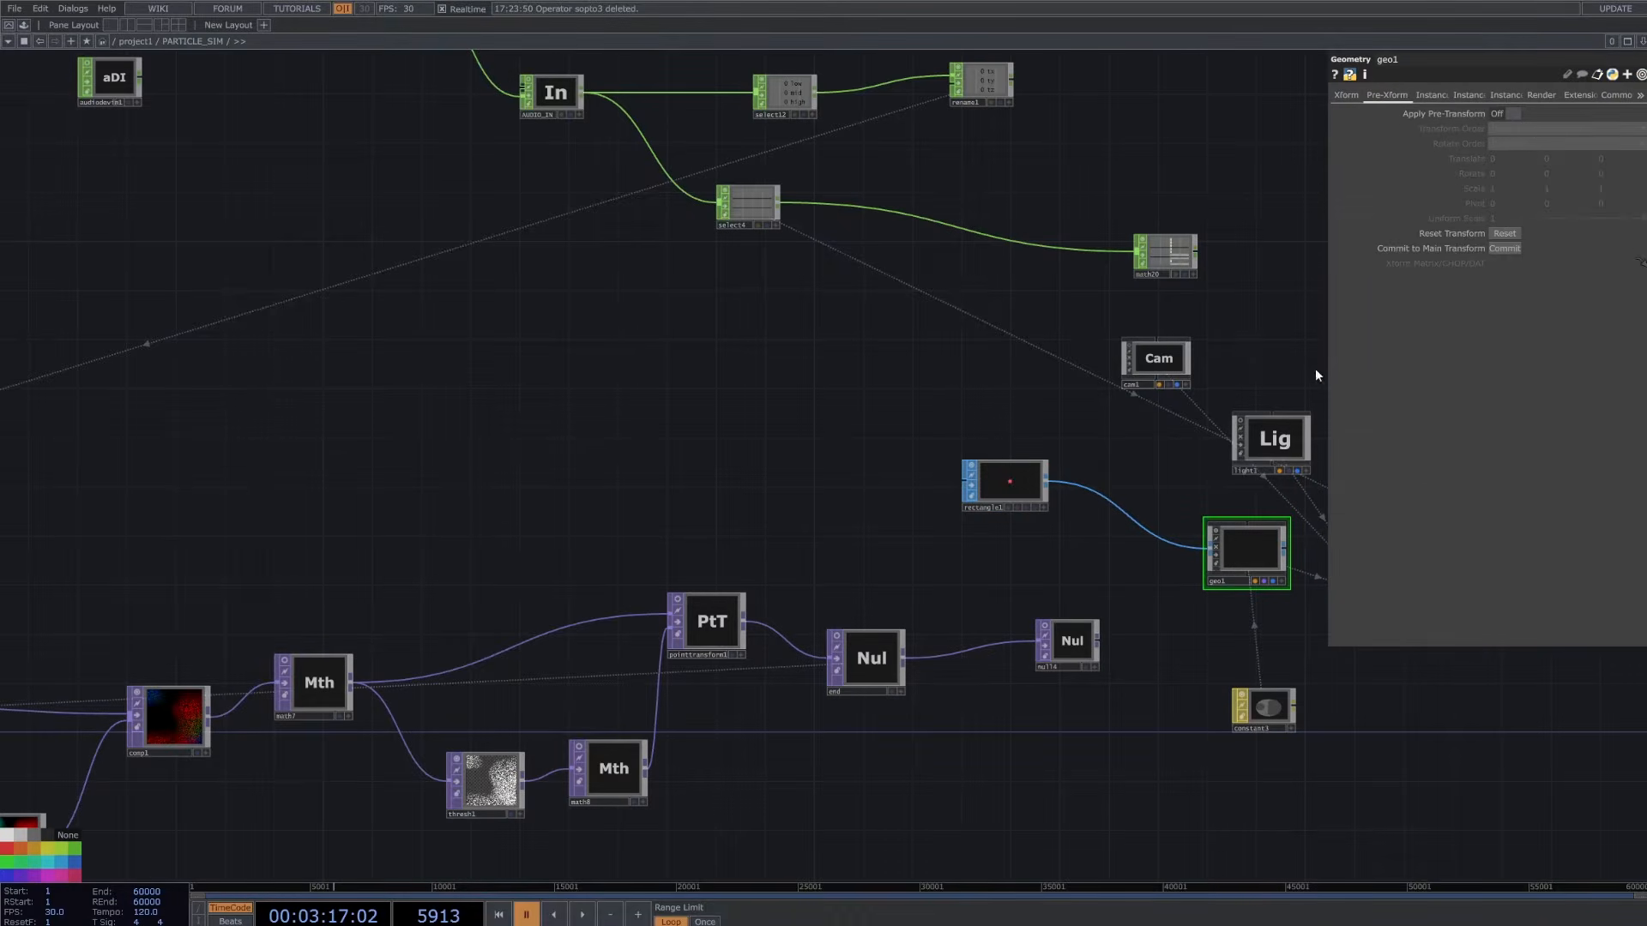
- Inspect the single rectangle inside geo1's viewer at close range and check geo1's transform parameters
{"action": "scroll", "coordinate": [1182, 489], "scroll_direction": "up", "scroll_amount": 4}
{"action": "left_click_drag", "start_coordinate": [1182, 489], "coordinate": [1066, 547]}
{"action": "scroll", "coordinate": [930, 672], "scroll_direction": "up", "scroll_amount": 6}
{"action": "scroll", "coordinate": [895, 540], "scroll_direction": "down", "scroll_amount": 4}
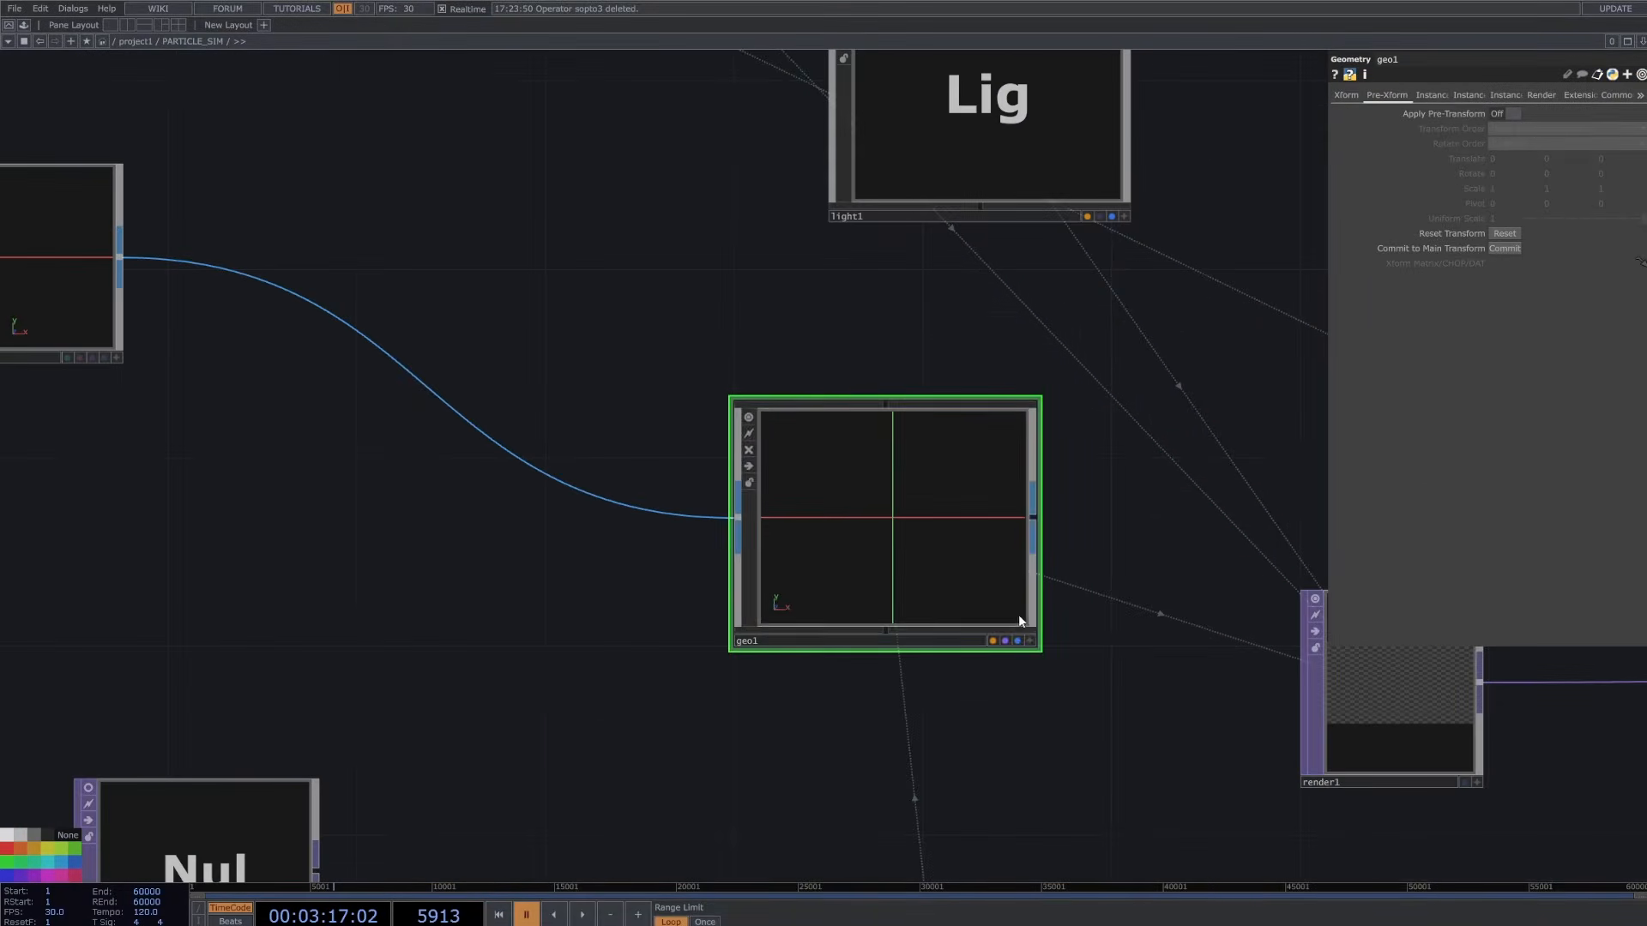
{"action": "scroll", "coordinate": [885, 521], "scroll_direction": "up", "scroll_amount": 4}
{"action": "scroll", "coordinate": [886, 513], "scroll_direction": "down", "scroll_amount": 3}
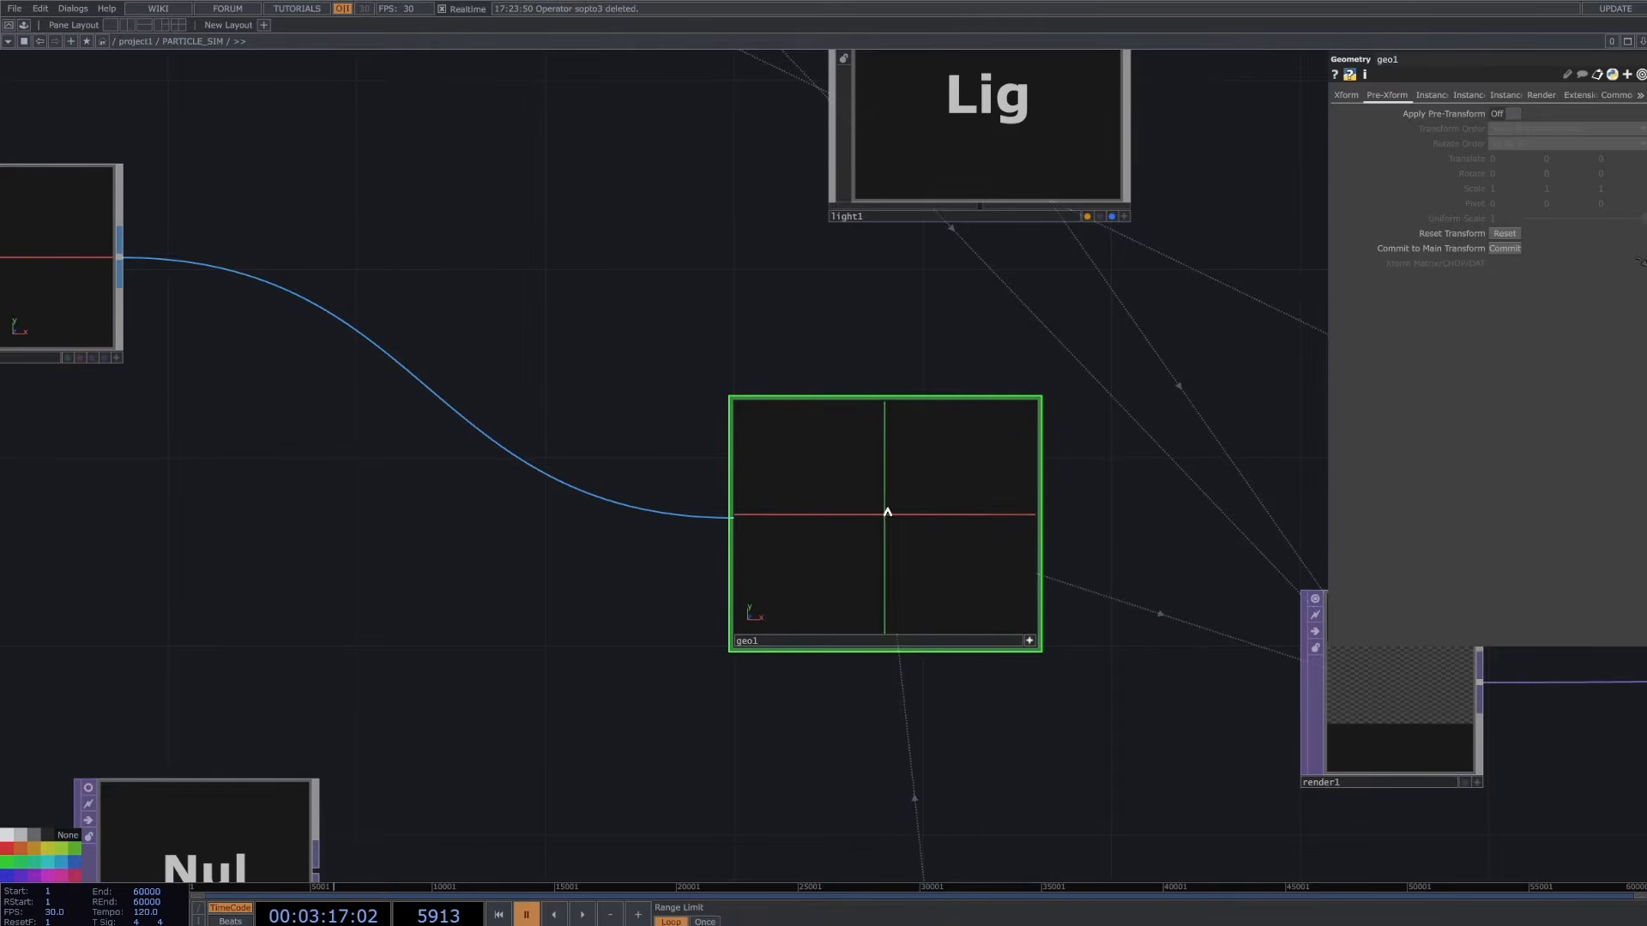
{"action": "scroll", "coordinate": [892, 502], "scroll_direction": "up", "scroll_amount": 4}
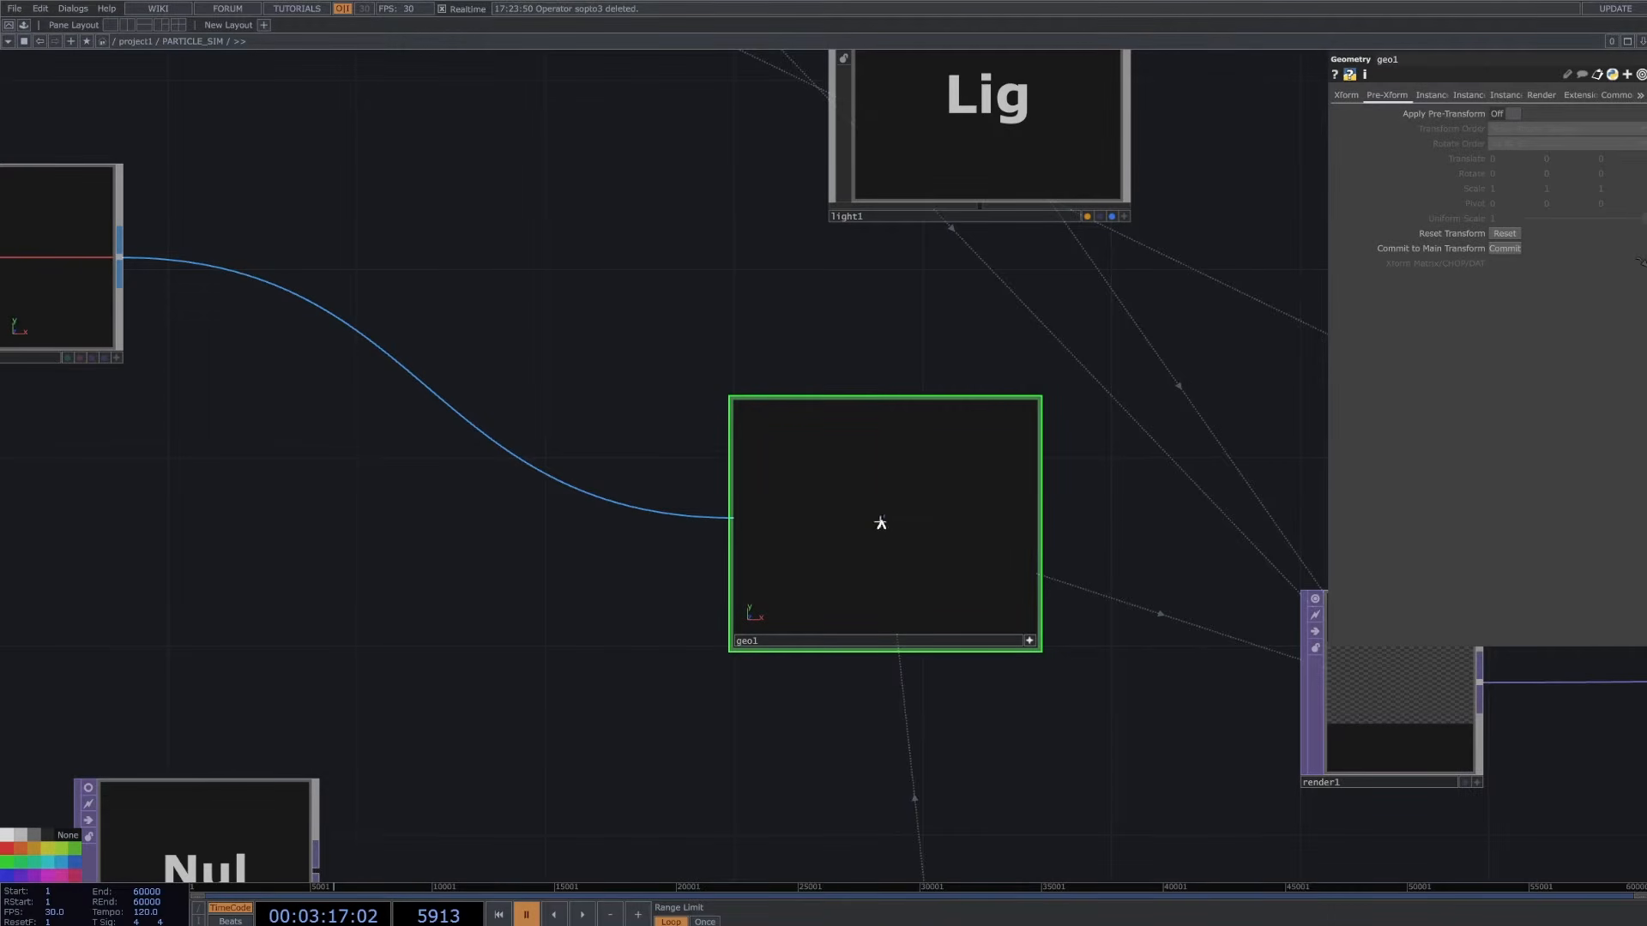
{"action": "scroll", "coordinate": [883, 521], "scroll_direction": "down", "scroll_amount": 4}
{"action": "scroll", "coordinate": [1033, 643], "scroll_direction": "down", "scroll_amount": 5}
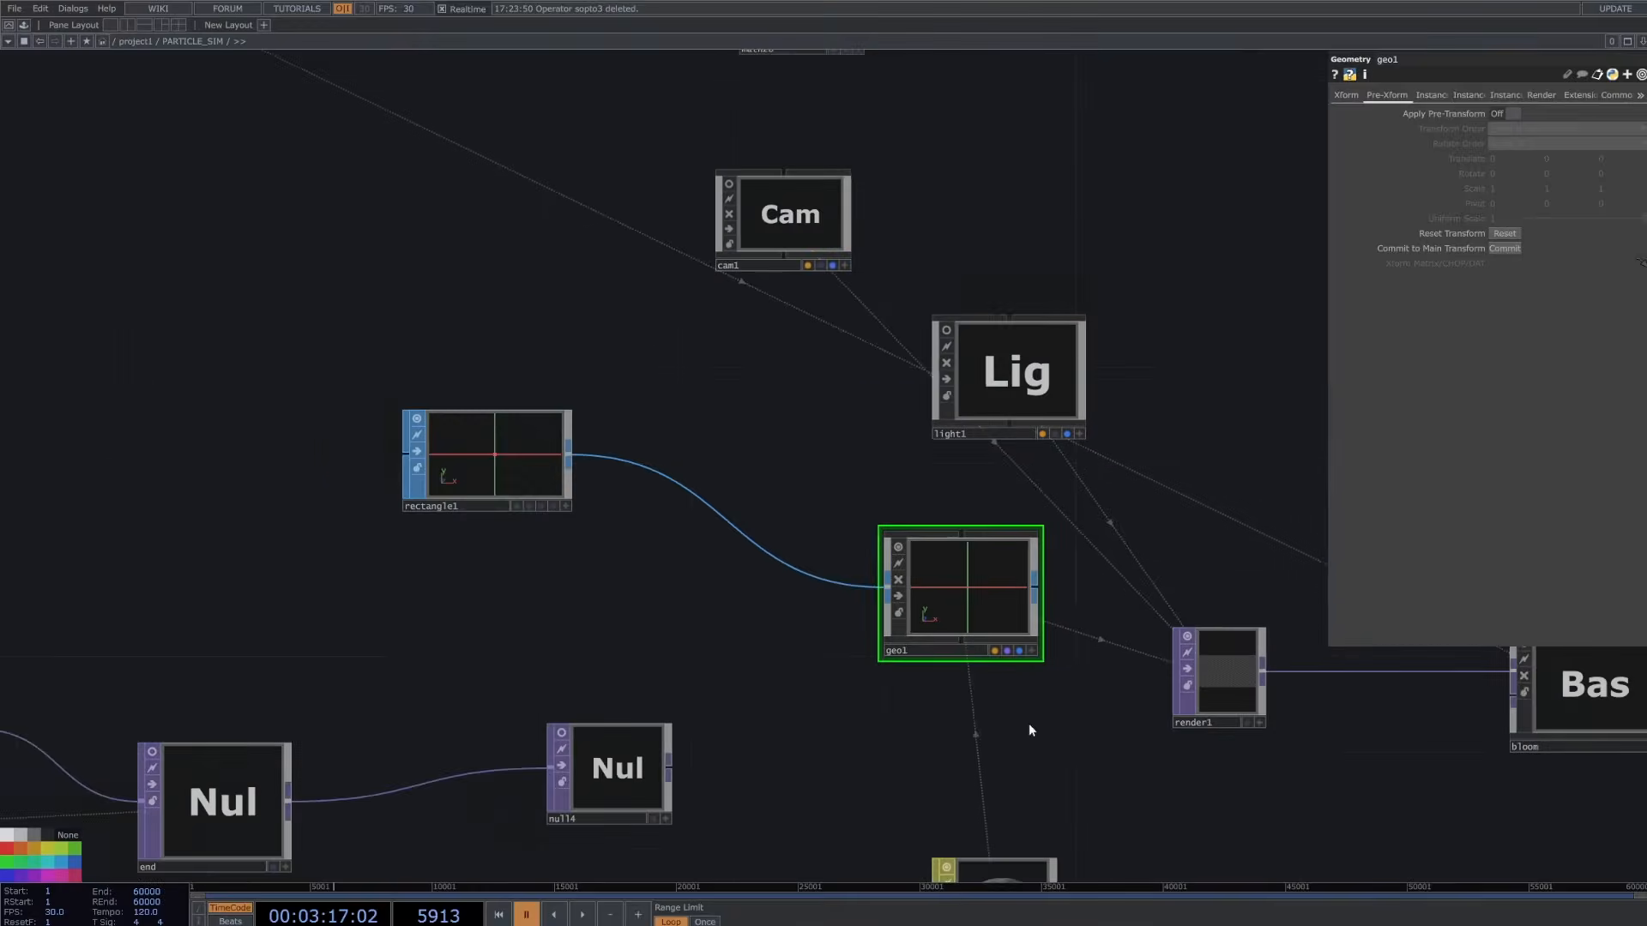
{"action": "left_click", "coordinate": [1347, 95]}
- Move light1 farther to the right of cam1, clear of the other nodes feeding render1
{"action": "scroll", "coordinate": [1187, 445], "scroll_direction": "down", "scroll_amount": 3}
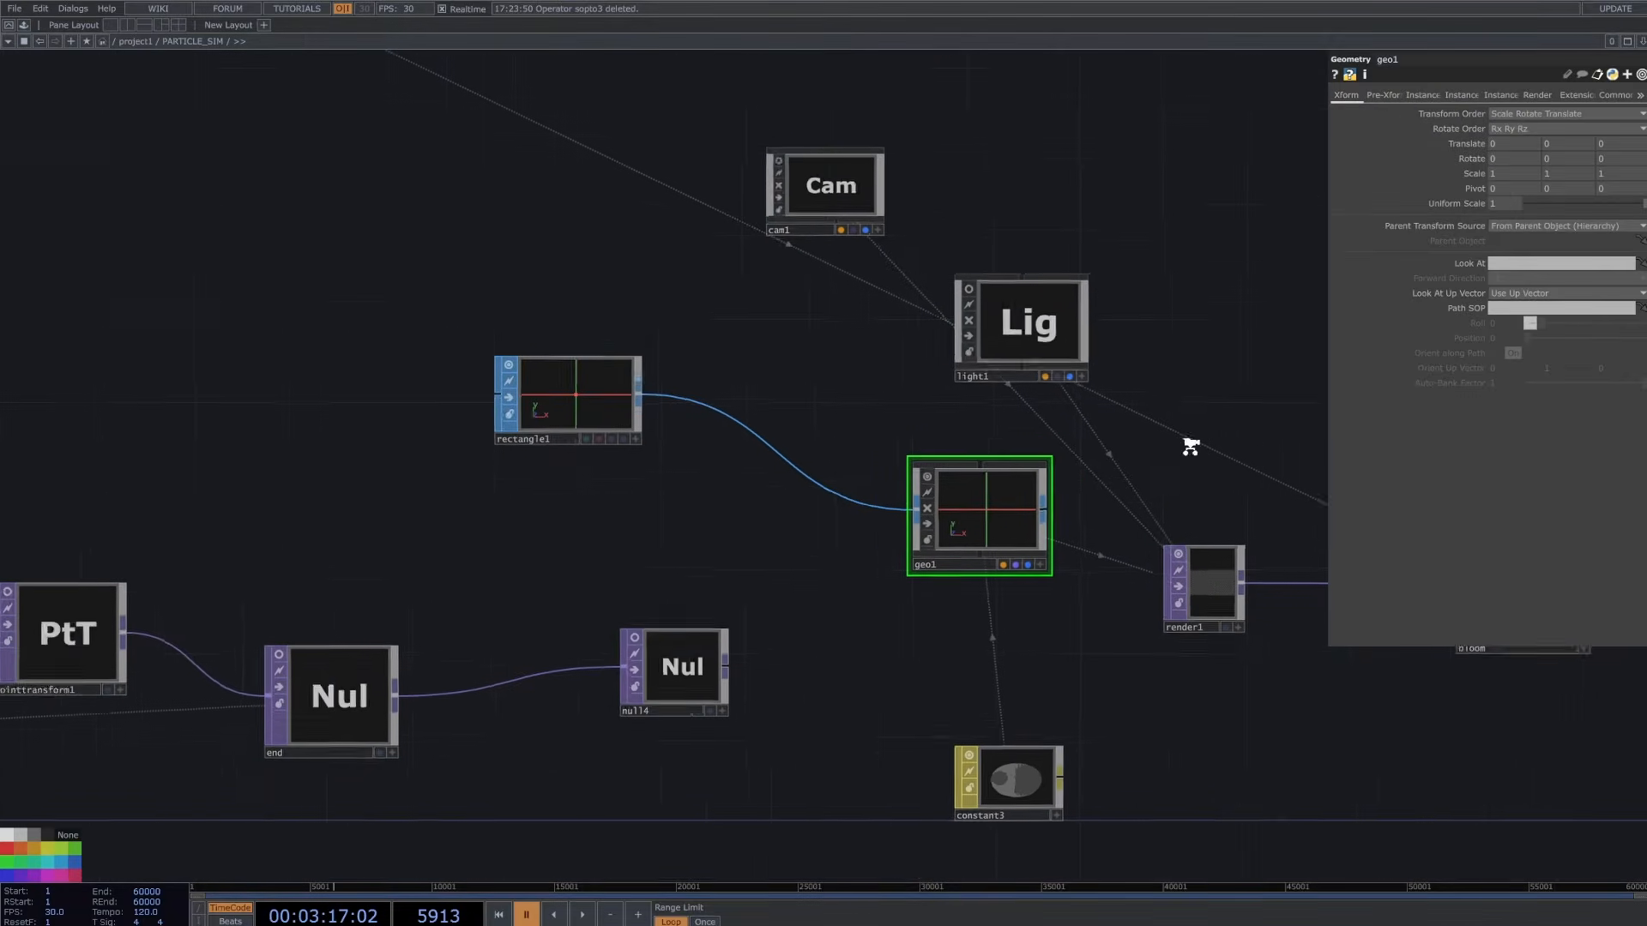
{"action": "left_click", "coordinate": [1079, 410]}
{"action": "left_click_drag", "start_coordinate": [1079, 410], "coordinate": [1165, 364]}
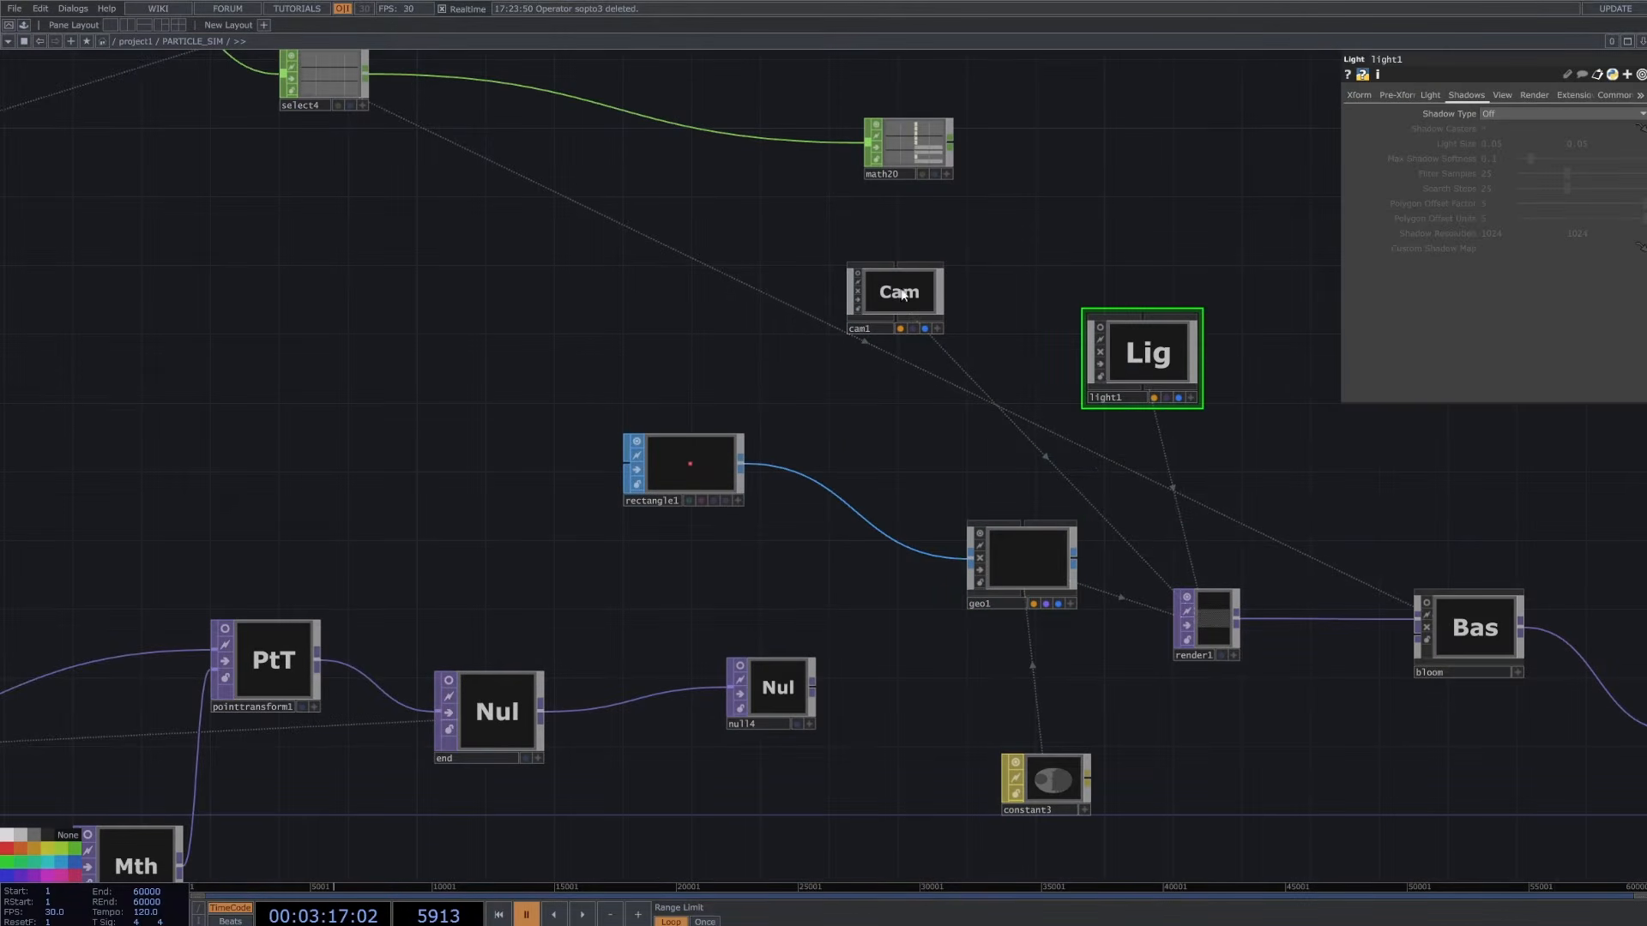
- Review light1's transform, pre-transform and light parameters
{"action": "left_click", "coordinate": [1365, 95]}
{"action": "left_click", "coordinate": [1387, 95]}
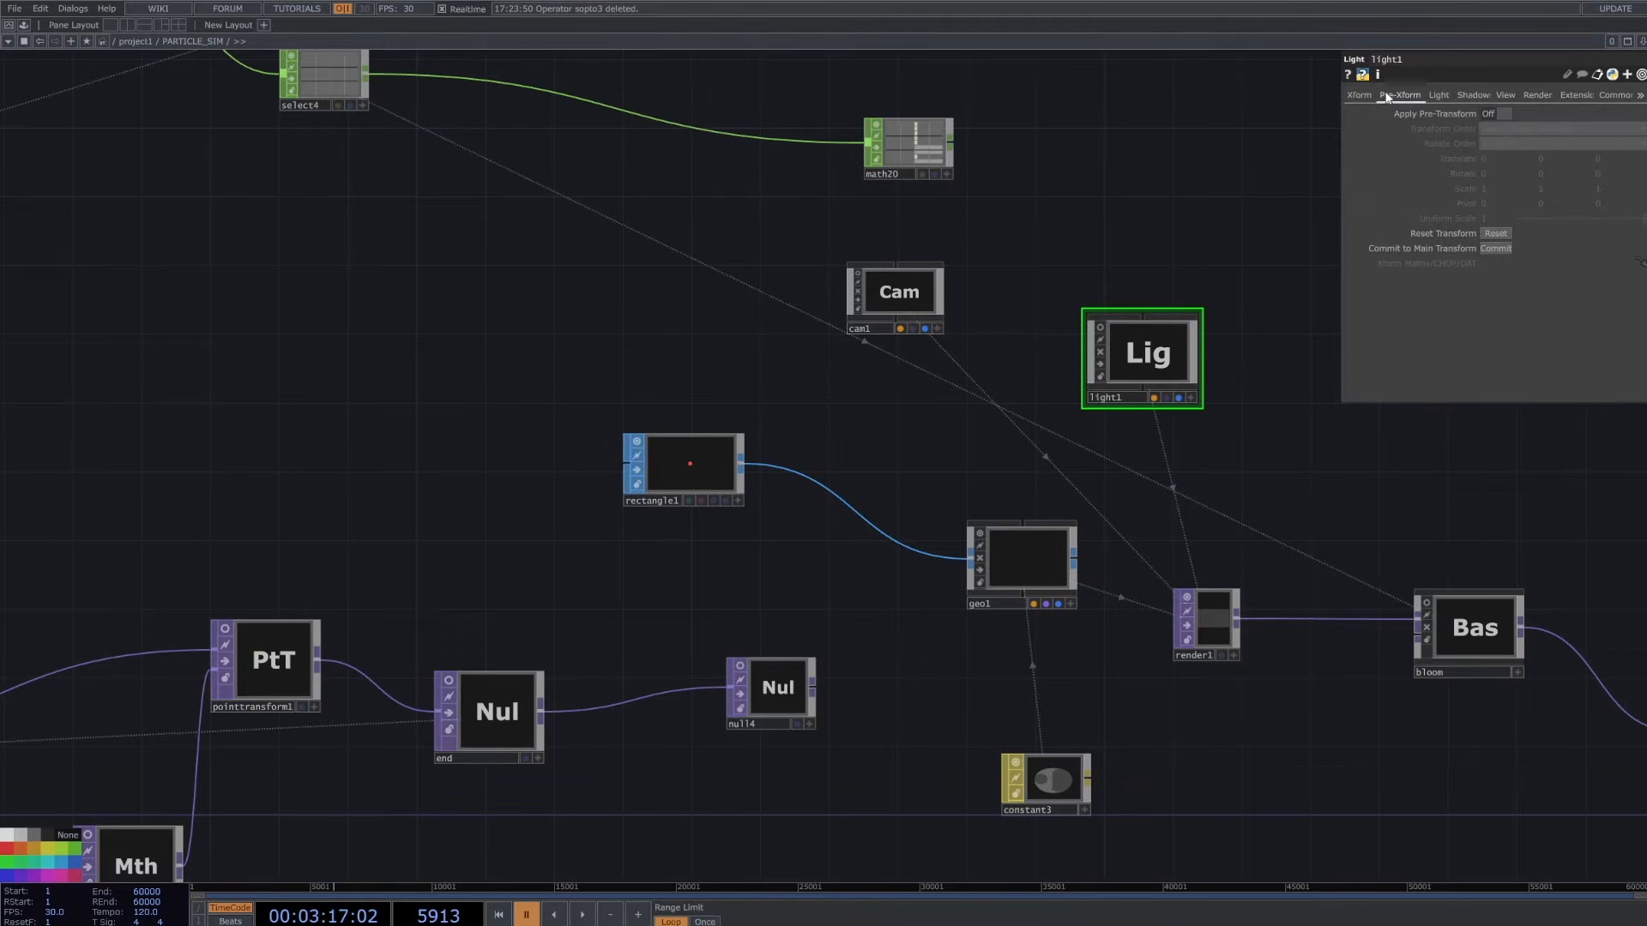
{"action": "left_click", "coordinate": [1438, 95]}
- Turn on cam1's viewer and orbit its camera to a rotation of about 53.8 in X and -226.8 in Y
{"action": "left_click", "coordinate": [852, 287]}
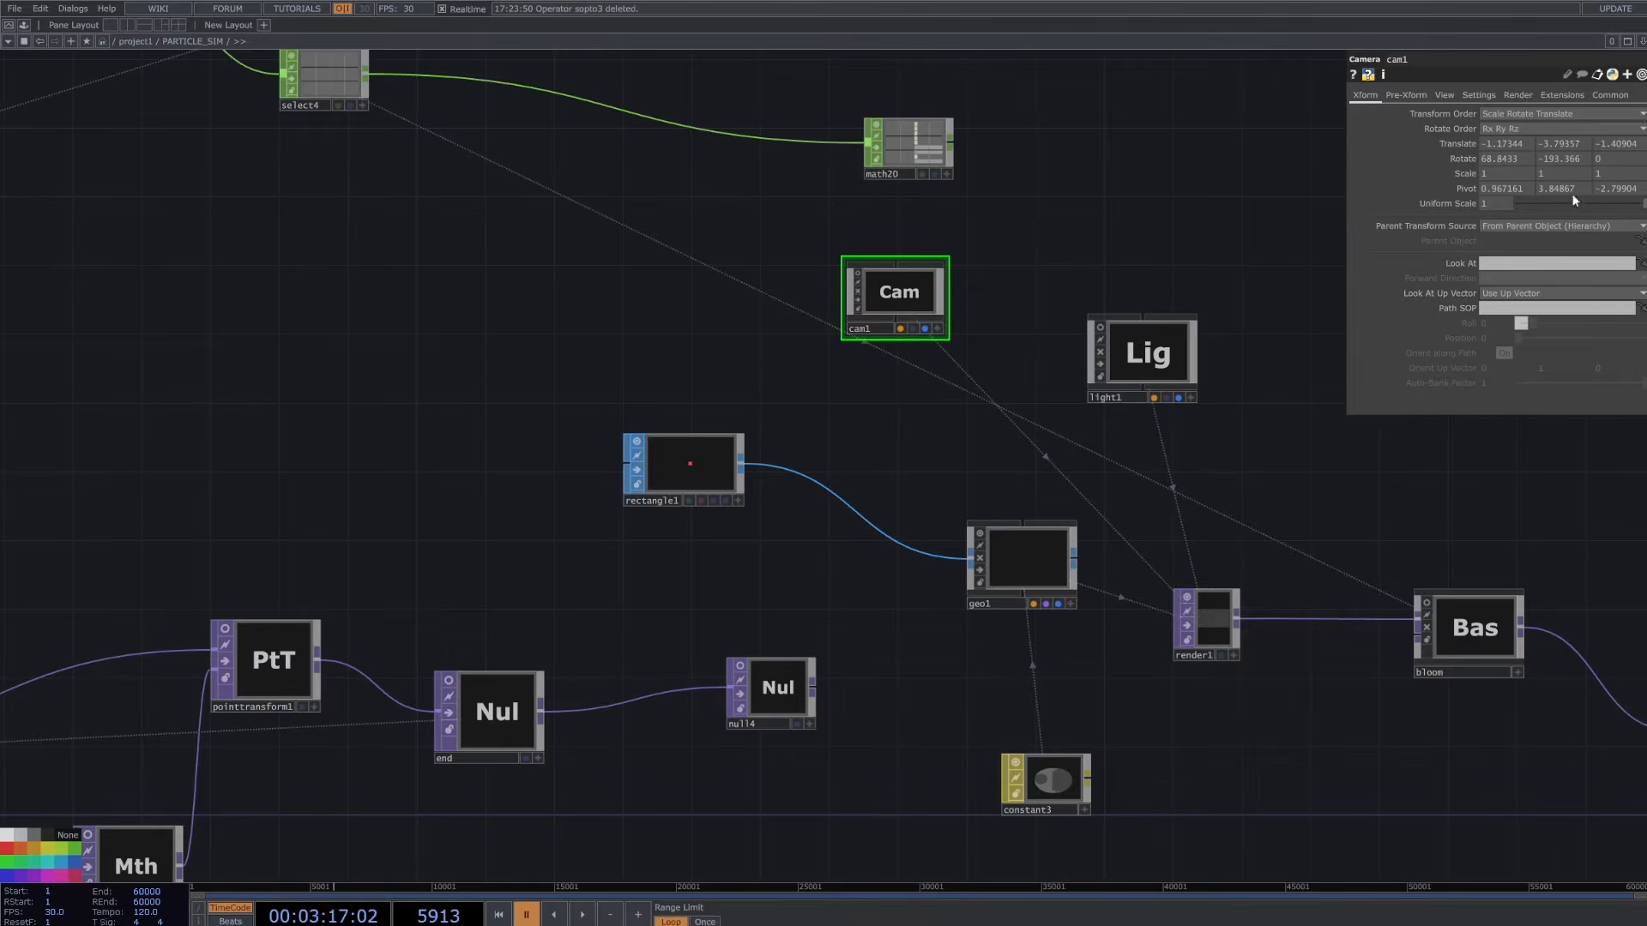
{"action": "left_click", "coordinate": [857, 274]}
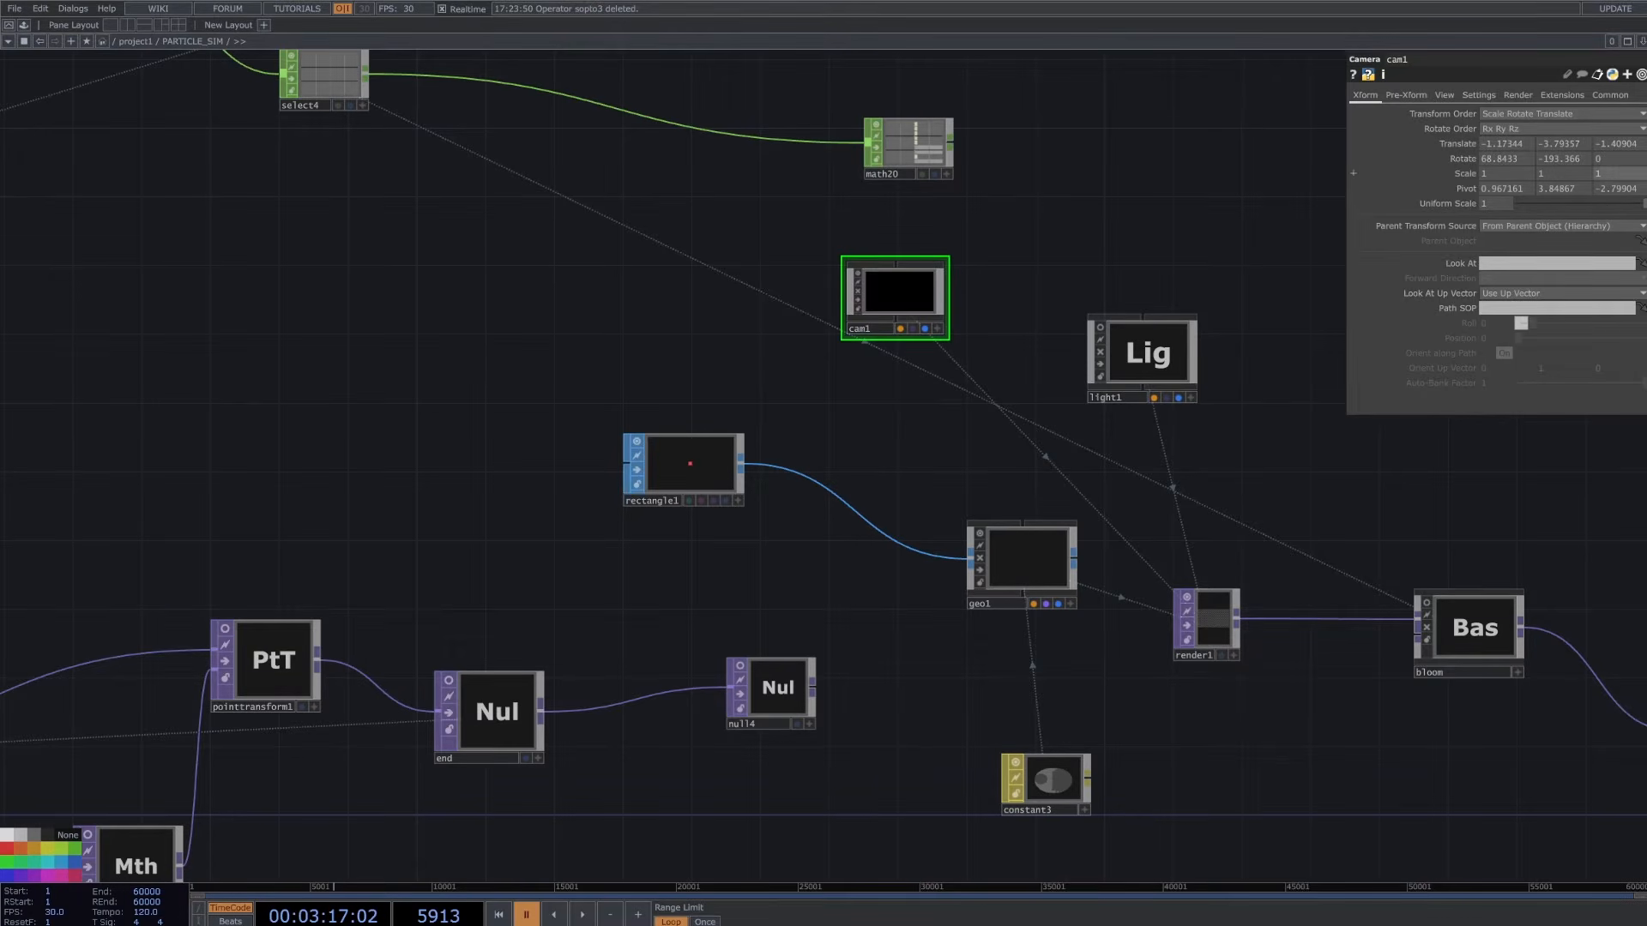
{"action": "scroll", "coordinate": [985, 340], "scroll_direction": "up", "scroll_amount": 4}
{"action": "left_click_drag", "start_coordinate": [952, 317], "coordinate": [1057, 445]}
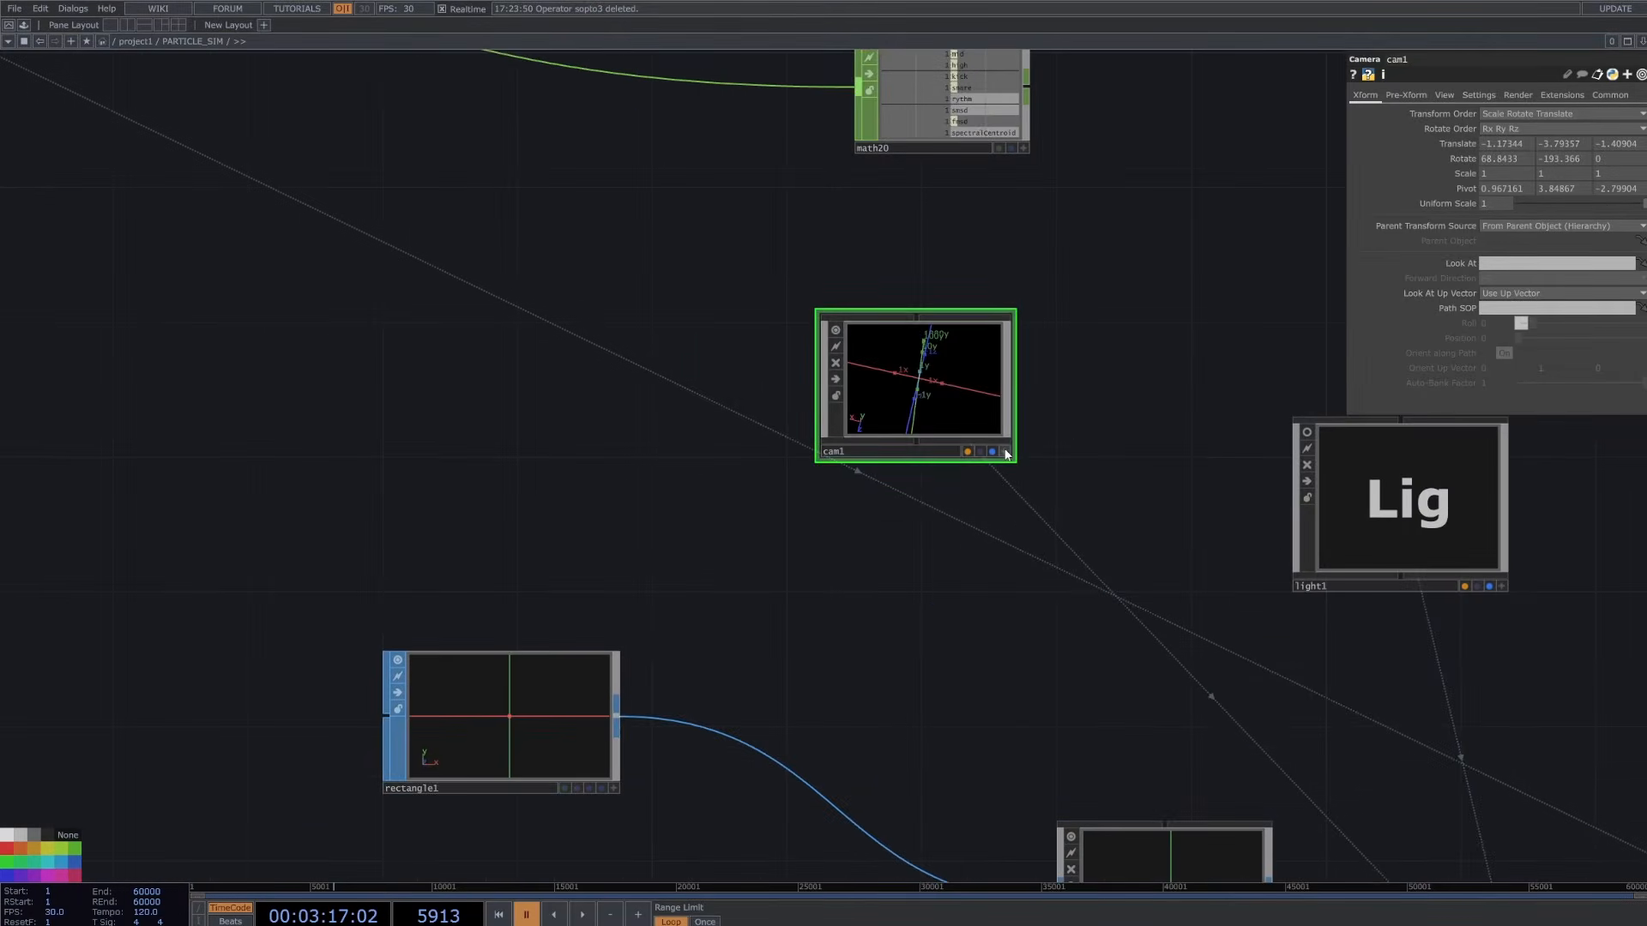
{"action": "left_click", "coordinate": [1006, 453]}
{"action": "left_click_drag", "start_coordinate": [908, 372], "coordinate": [883, 376]}
{"action": "left_click", "coordinate": [1004, 452]}
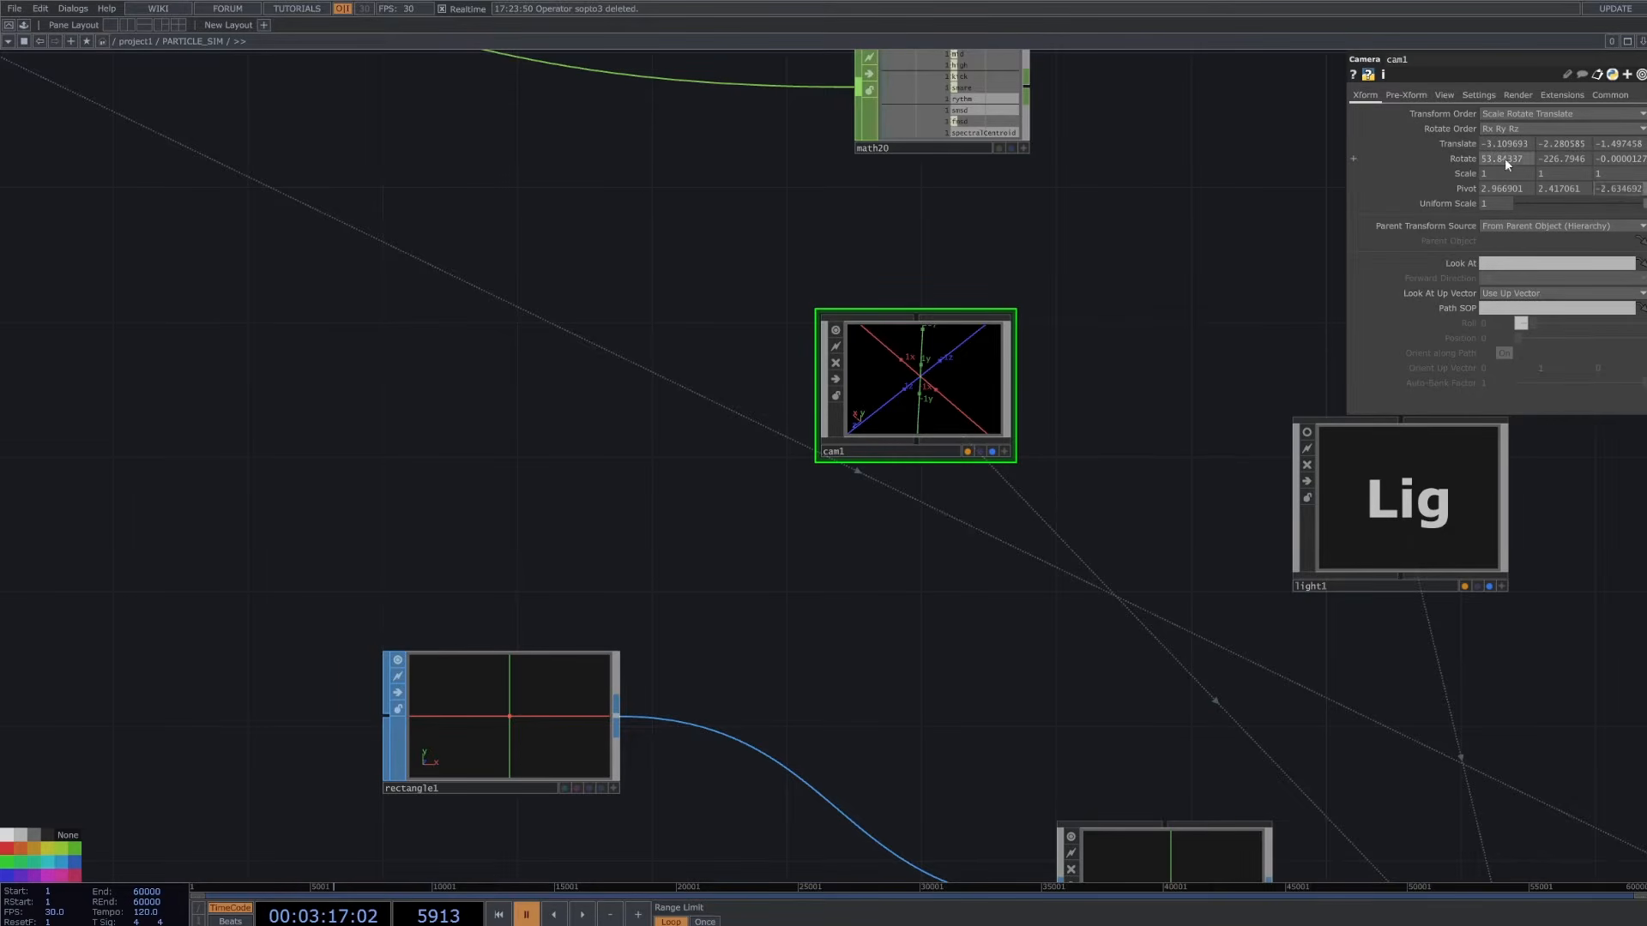
- Turn on Deform for the constant3 material and set its Alpha to 0.202
{"action": "scroll", "coordinate": [1147, 364], "scroll_direction": "down", "scroll_amount": 5}
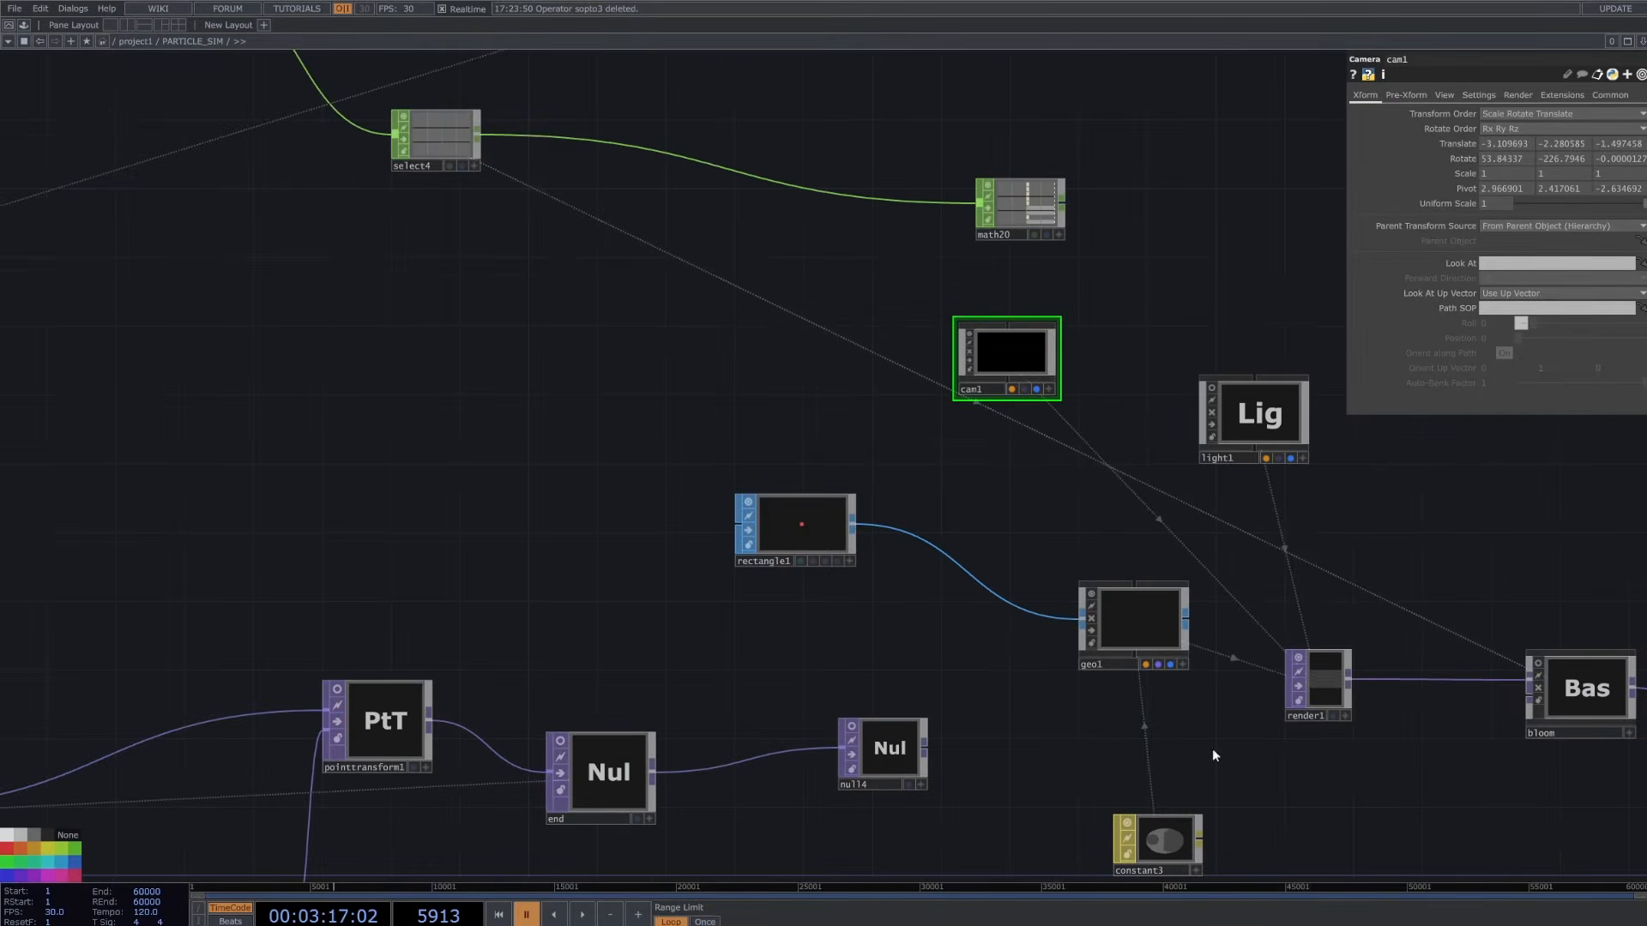
{"action": "left_click_drag", "start_coordinate": [1182, 612], "coordinate": [1171, 587]}
{"action": "right_click_drag", "start_coordinate": [1115, 588], "coordinate": [1059, 703]}
{"action": "scroll", "coordinate": [1100, 673], "scroll_direction": "up", "scroll_amount": 5}
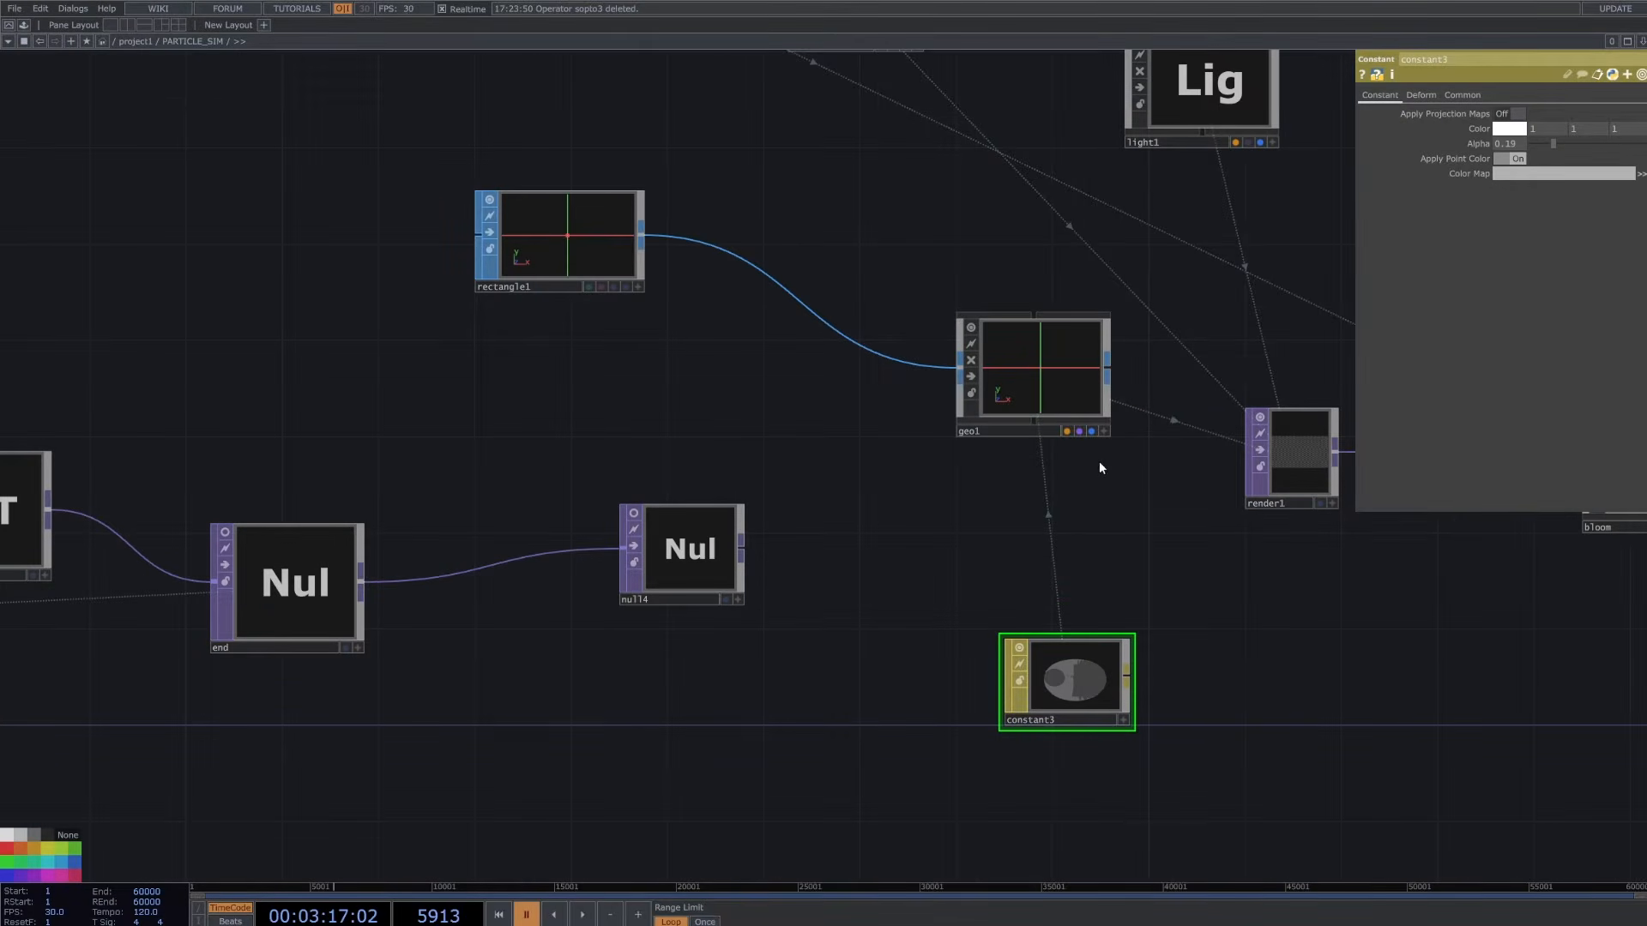
{"action": "left_click", "coordinate": [1417, 96]}
{"action": "left_click", "coordinate": [1515, 115]}
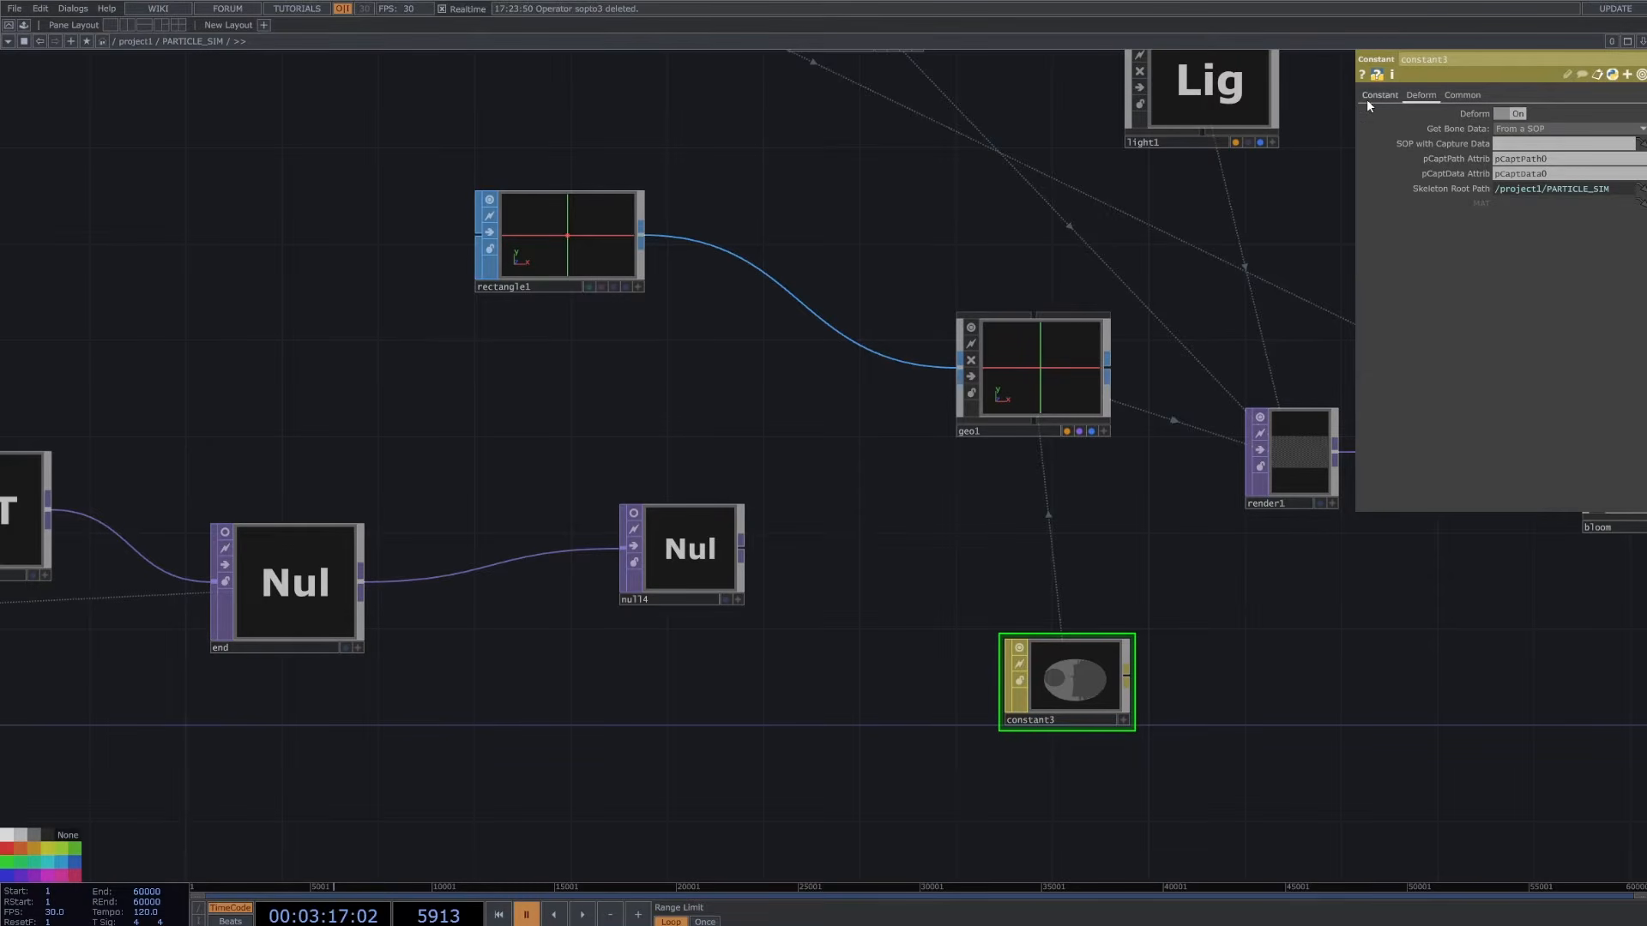
{"action": "left_click", "coordinate": [1376, 95]}
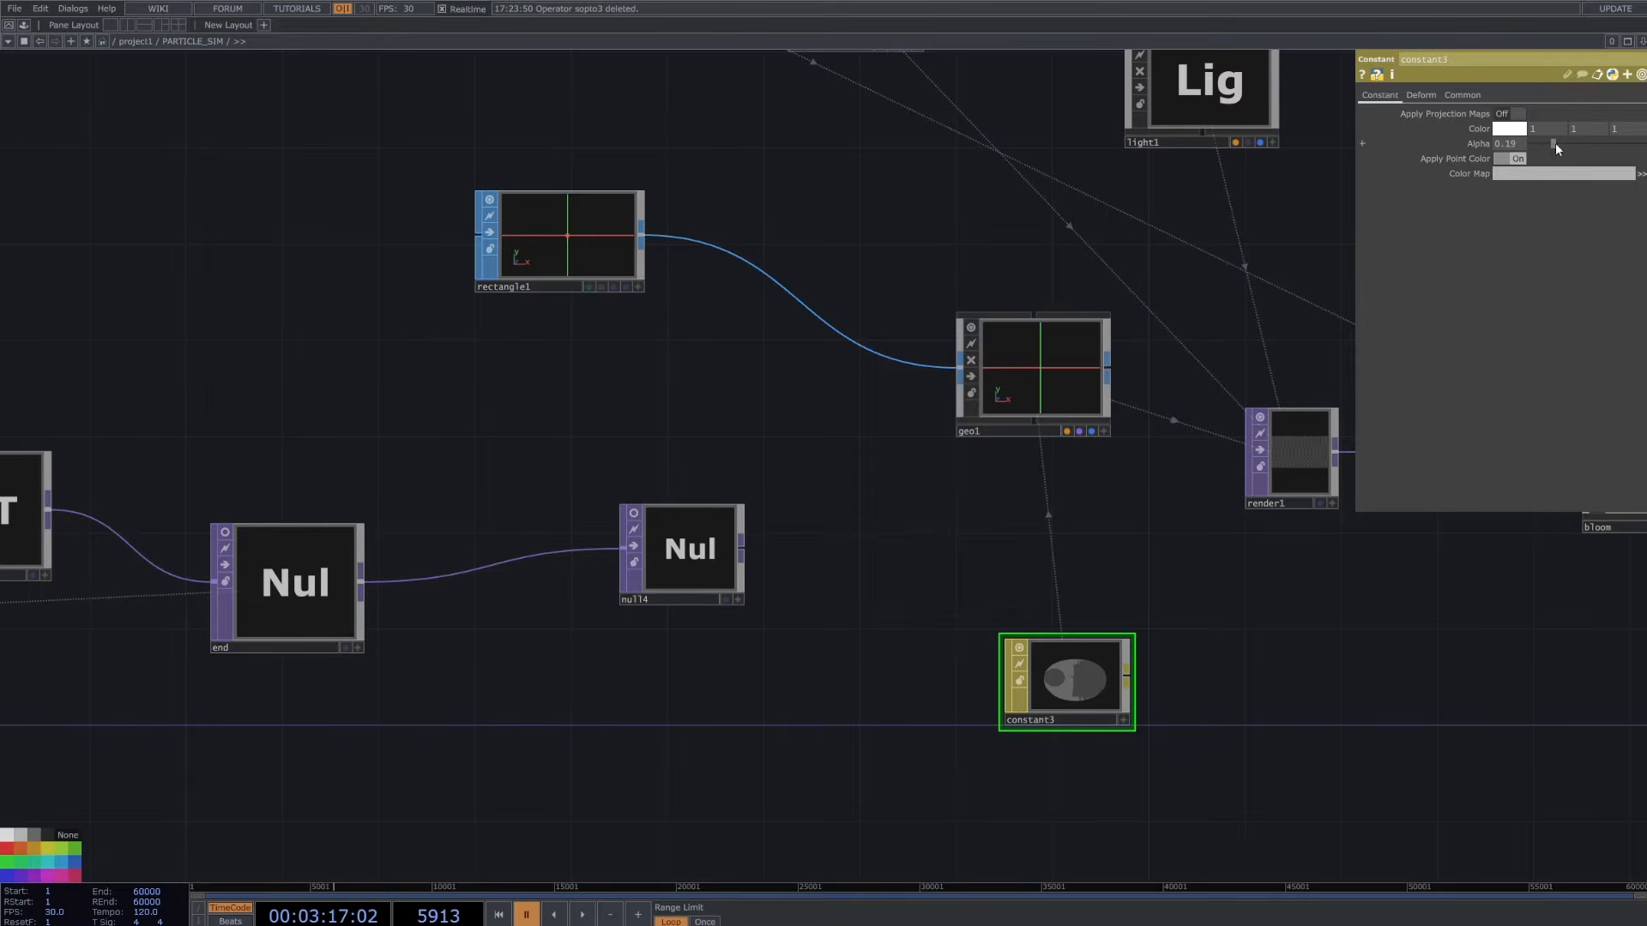
{"action": "left_click_drag", "start_coordinate": [1556, 142], "coordinate": [1559, 143]}
{"action": "scroll", "coordinate": [1290, 600], "scroll_direction": "down", "scroll_amount": 2}
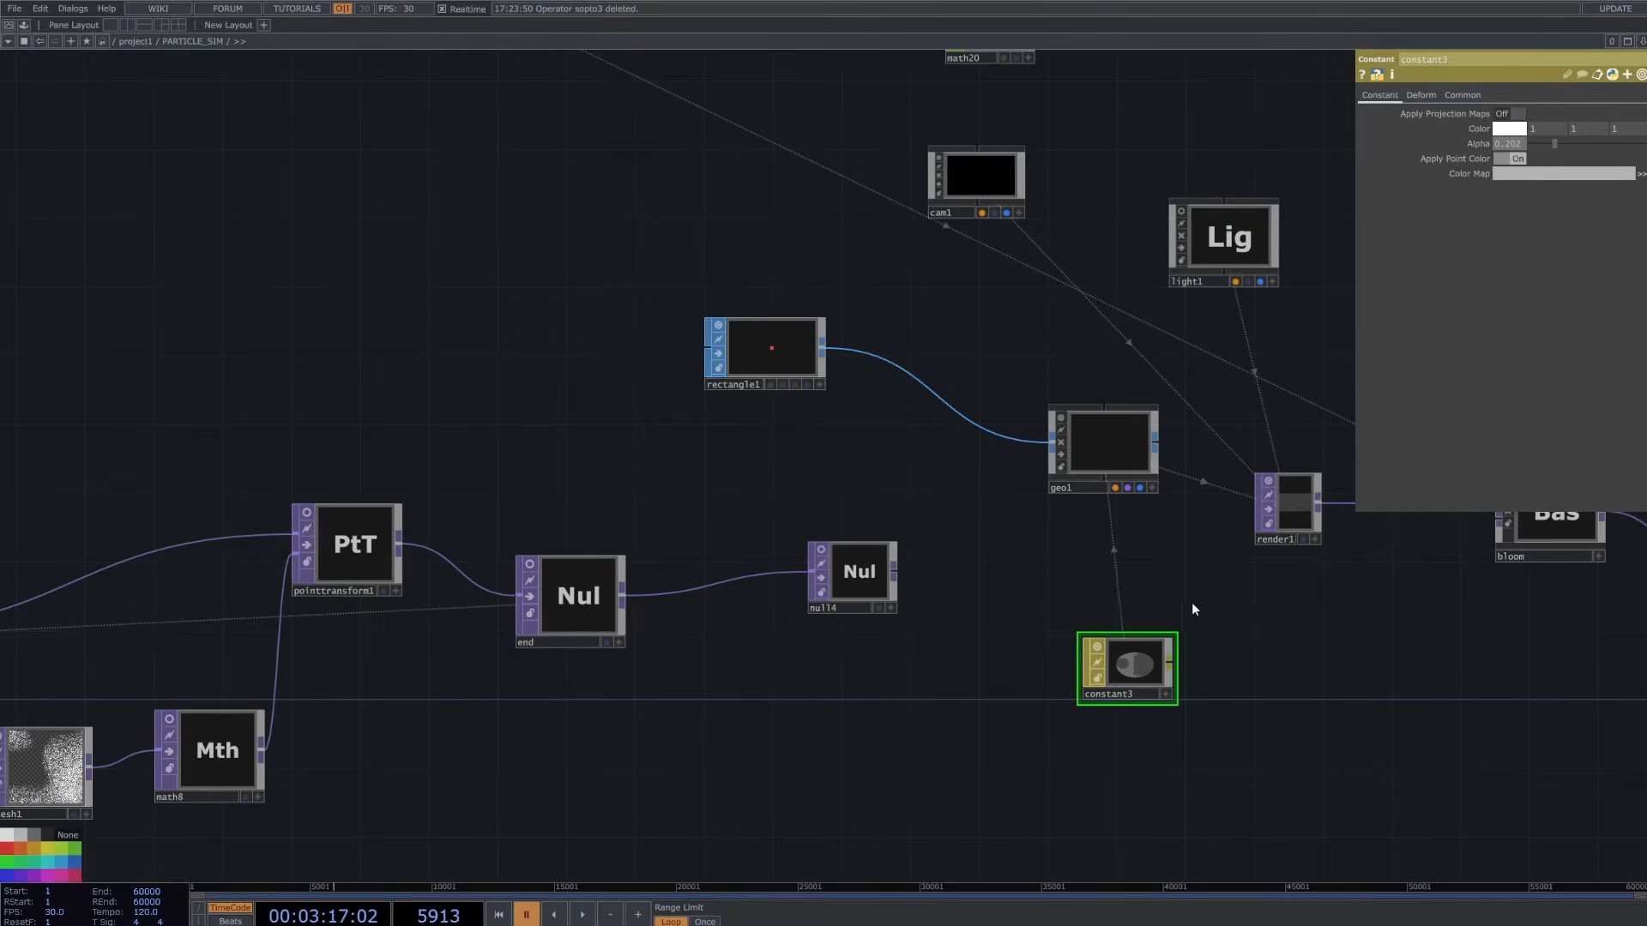
{"action": "scroll", "coordinate": [1191, 602], "scroll_direction": "down", "scroll_amount": 3}
{"action": "scroll", "coordinate": [1141, 523], "scroll_direction": "up", "scroll_amount": 2}
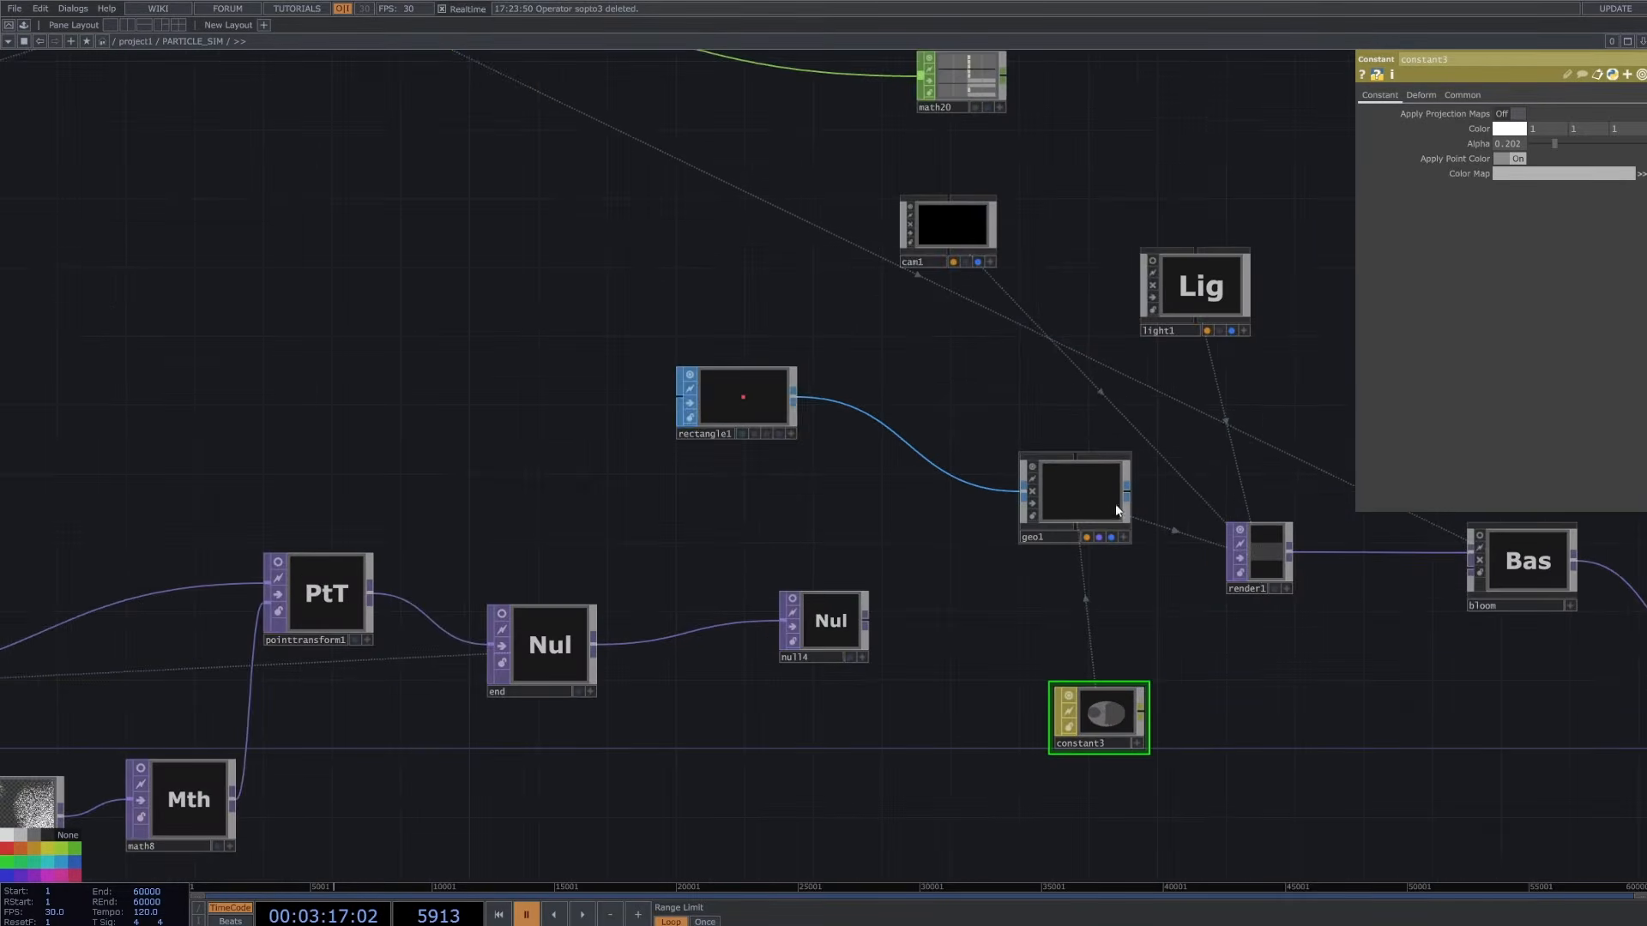
- Turn on geo1's instancing with null4 as Translate OP and r, g and b for Translate X, Y and Z
{"action": "left_click", "coordinate": [1105, 489]}
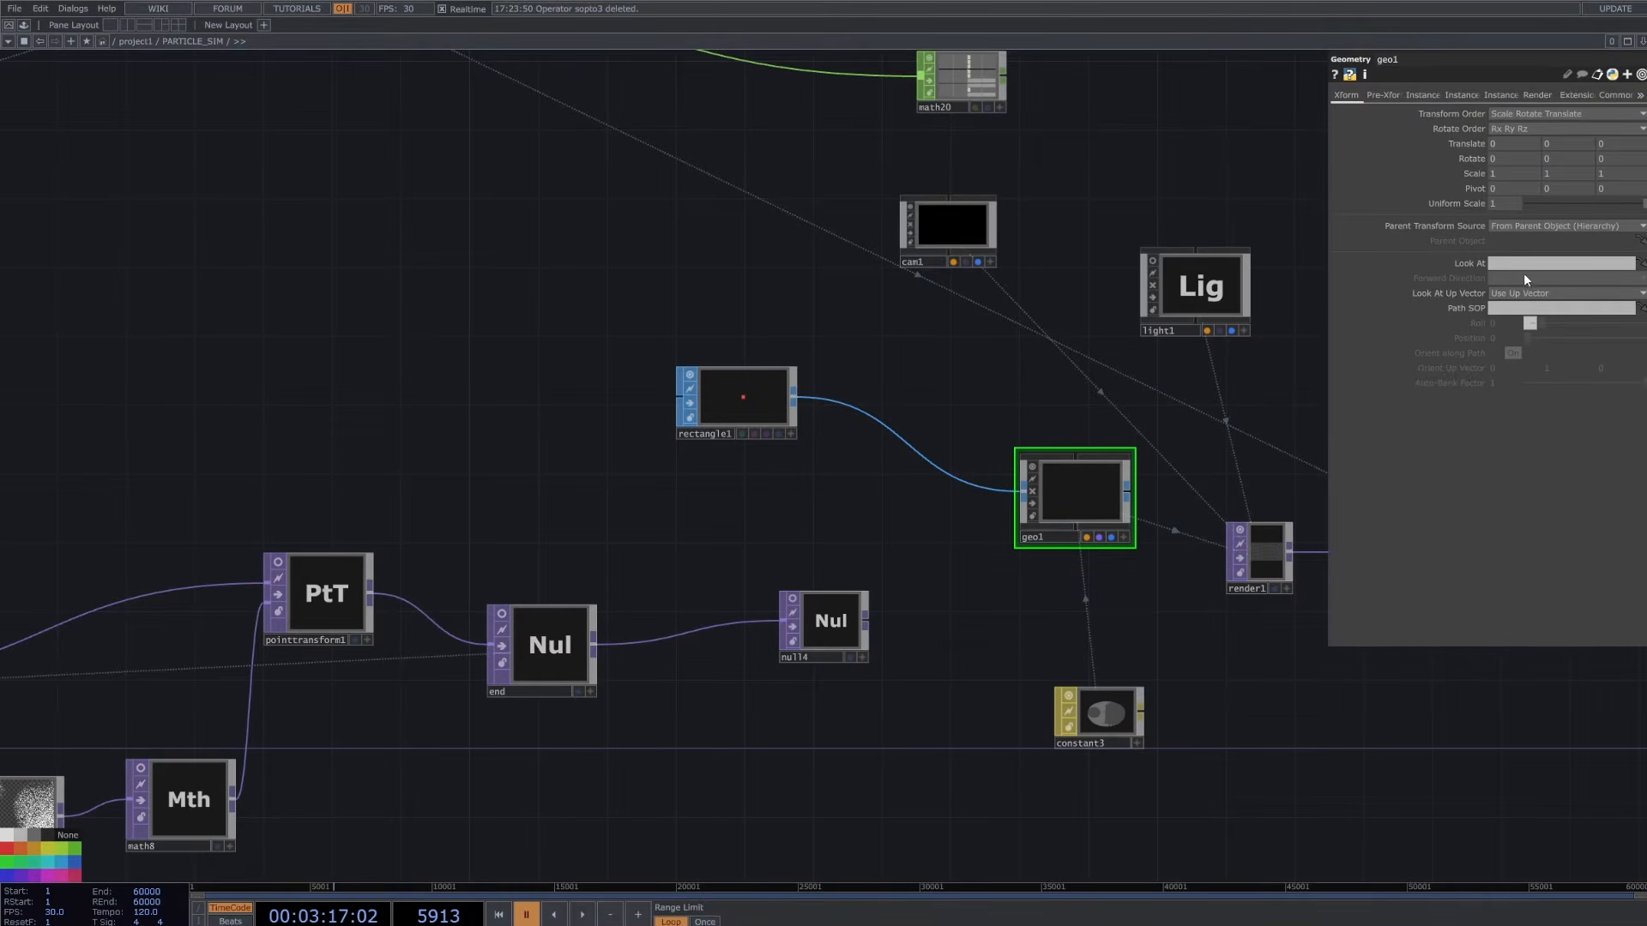
{"action": "left_click", "coordinate": [1430, 96]}
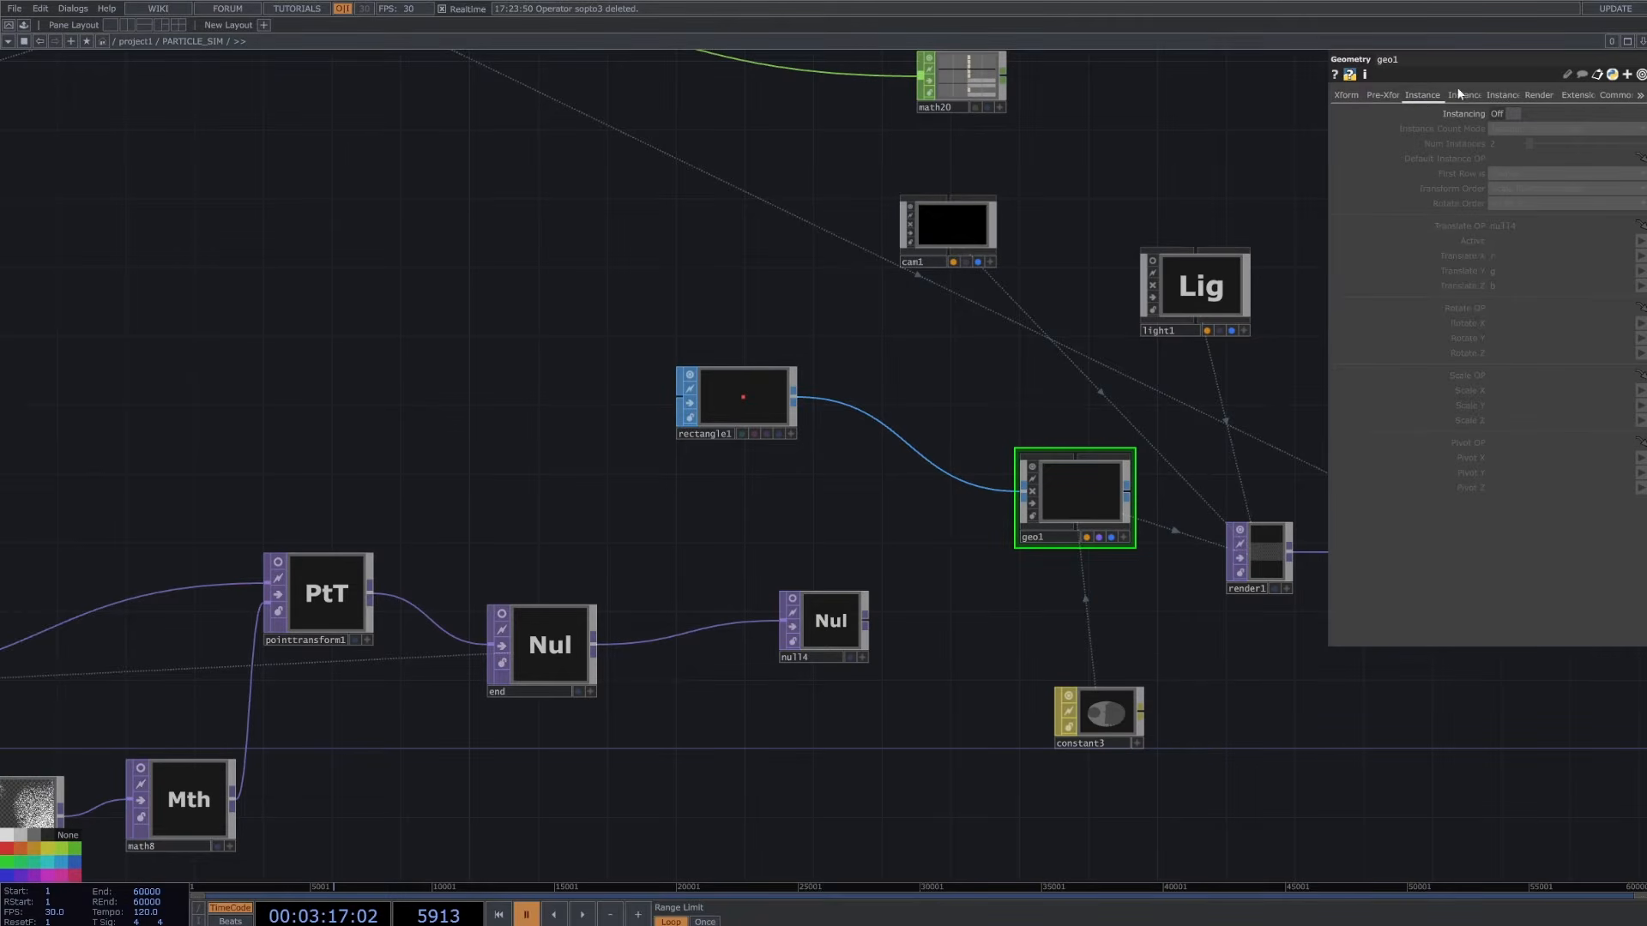
{"action": "left_click", "coordinate": [1509, 114]}
{"action": "left_click_drag", "start_coordinate": [809, 629], "coordinate": [1507, 229]}
{"action": "left_click", "coordinate": [1057, 519]}
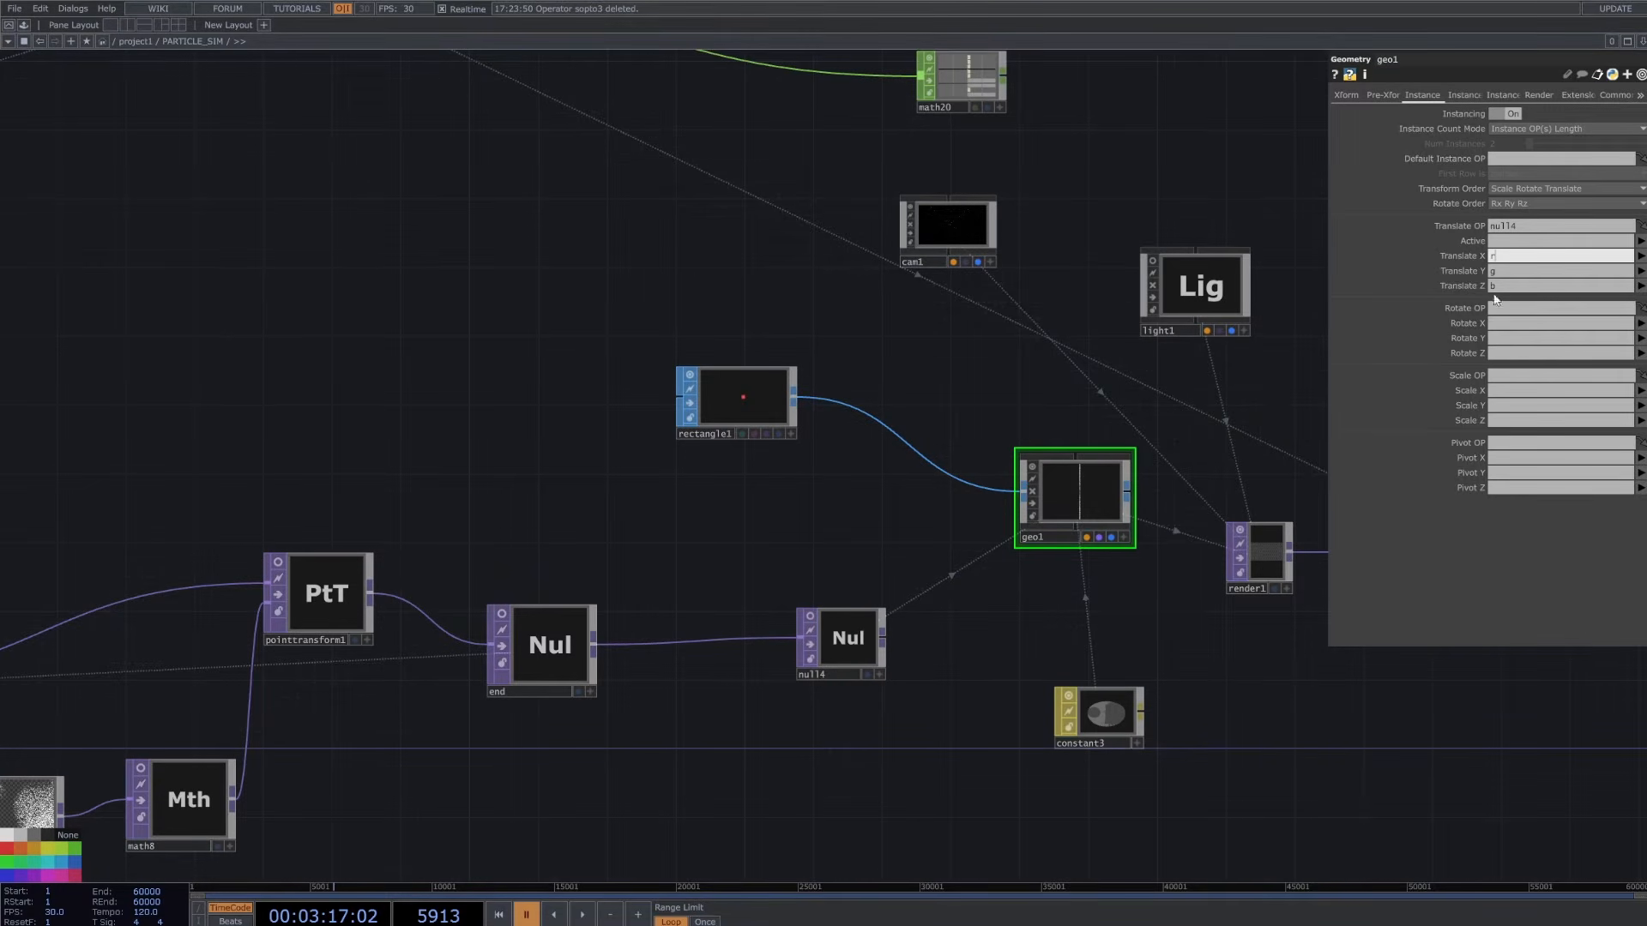
{"action": "left_click", "coordinate": [1641, 256]}
{"action": "left_click", "coordinate": [1640, 270]}
- Turn on null4's viewer and review how null4 and rectangle1 feed geo1
{"action": "left_click", "coordinate": [809, 615]}
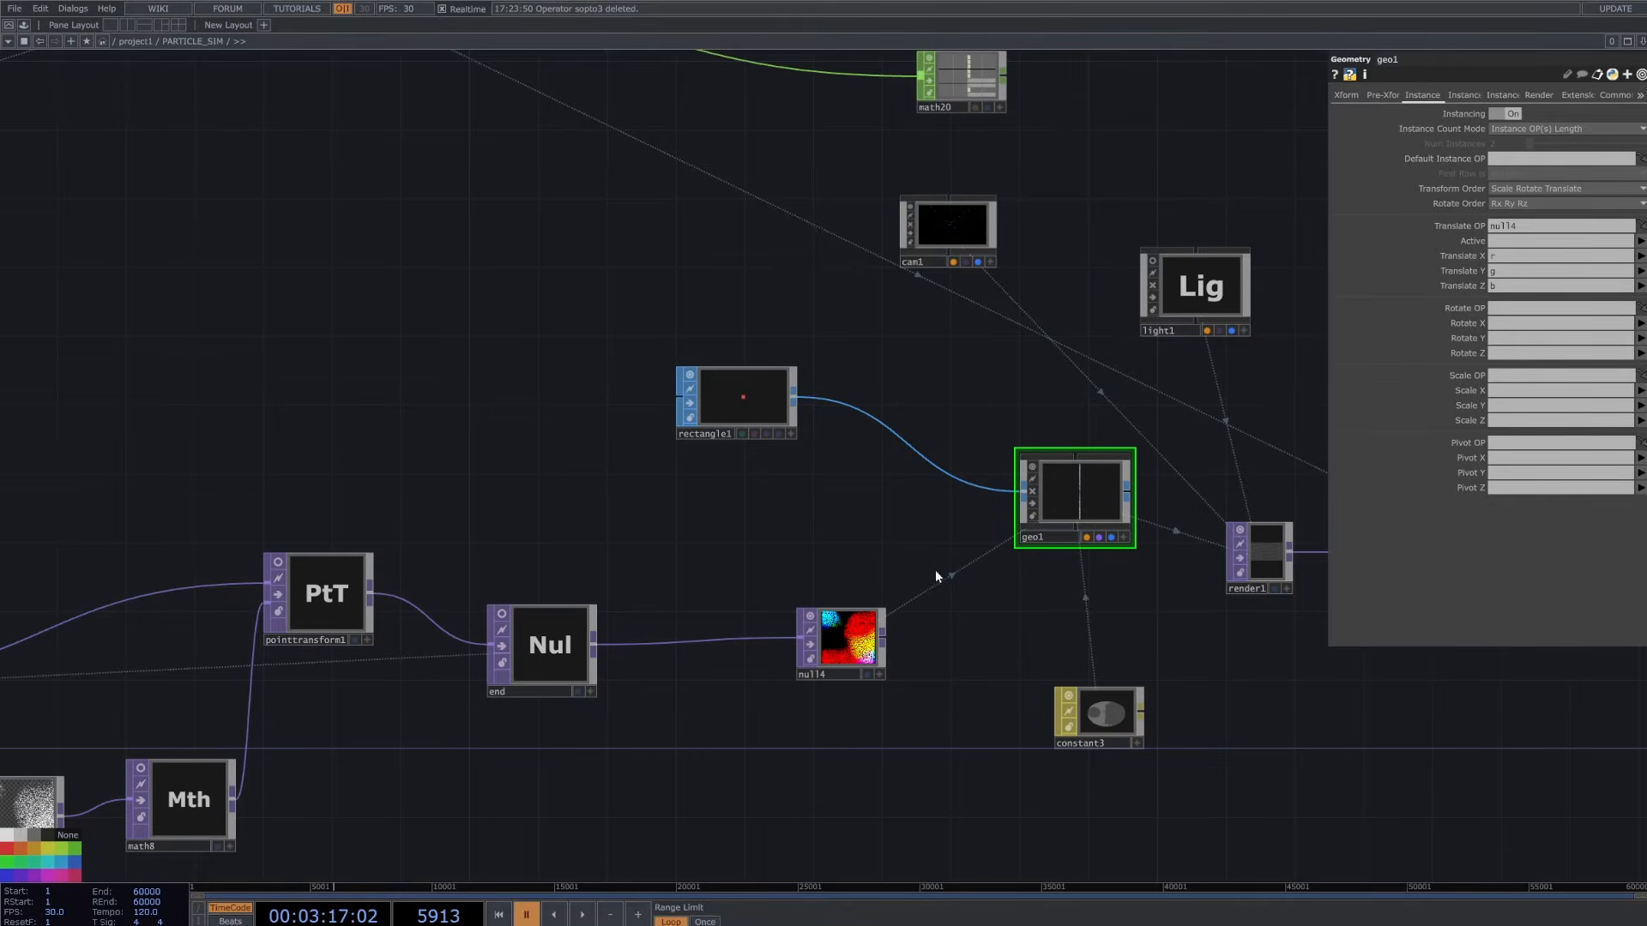
{"action": "left_click_drag", "start_coordinate": [914, 721], "coordinate": [802, 565]}
{"action": "left_click_drag", "start_coordinate": [897, 512], "coordinate": [696, 401]}
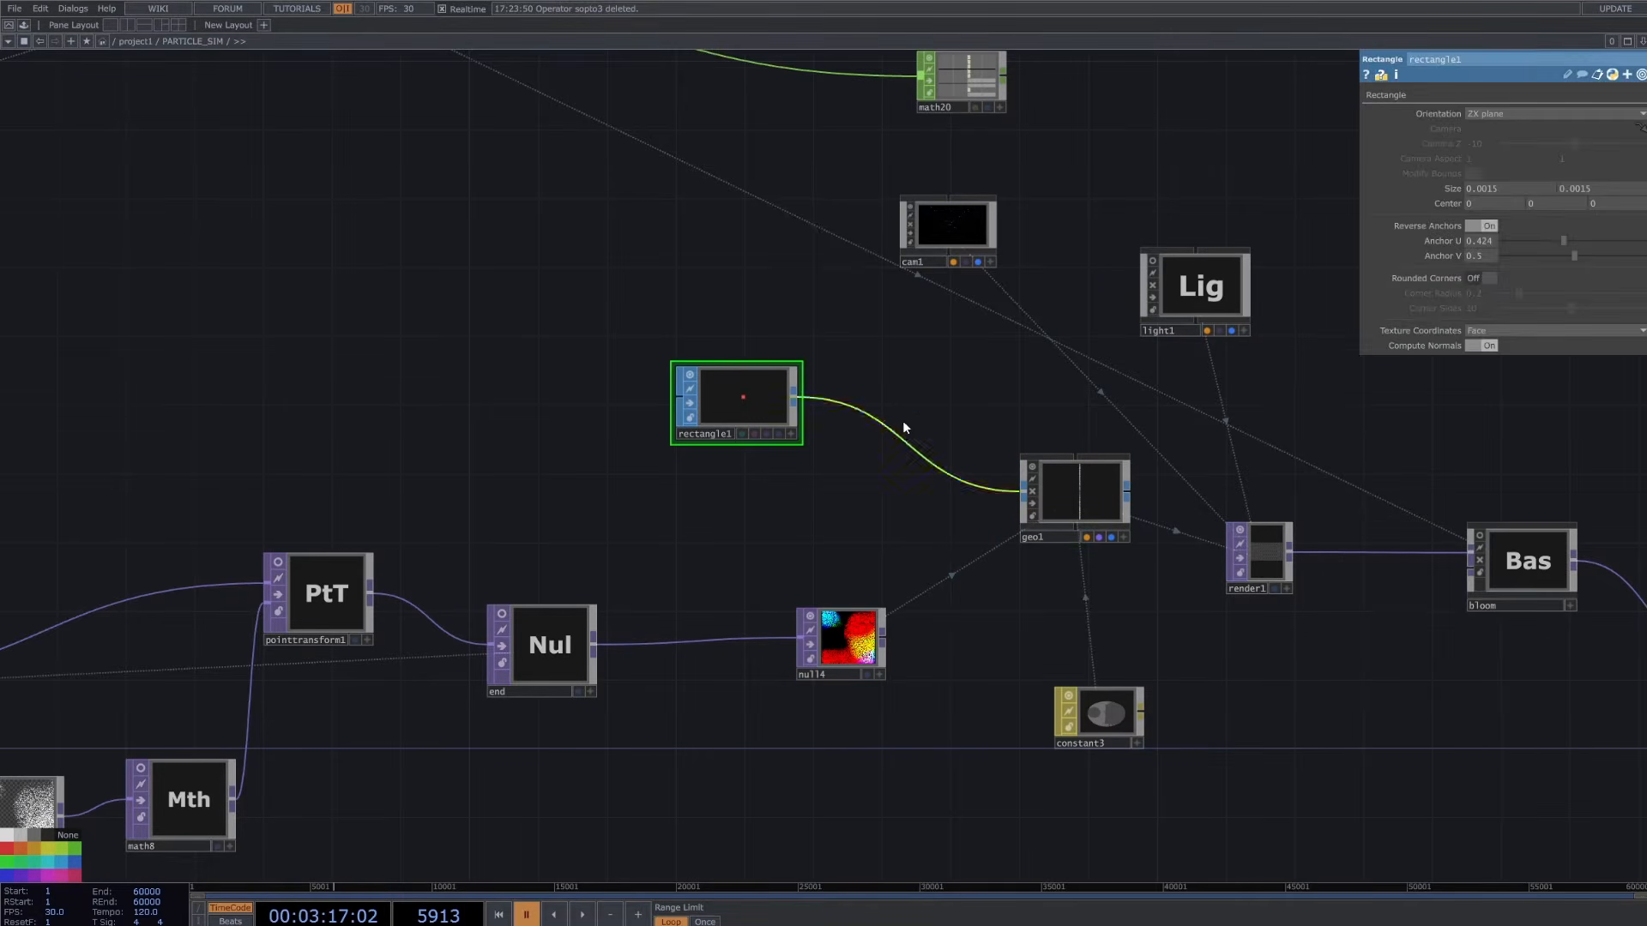
{"action": "left_click", "coordinate": [875, 643]}
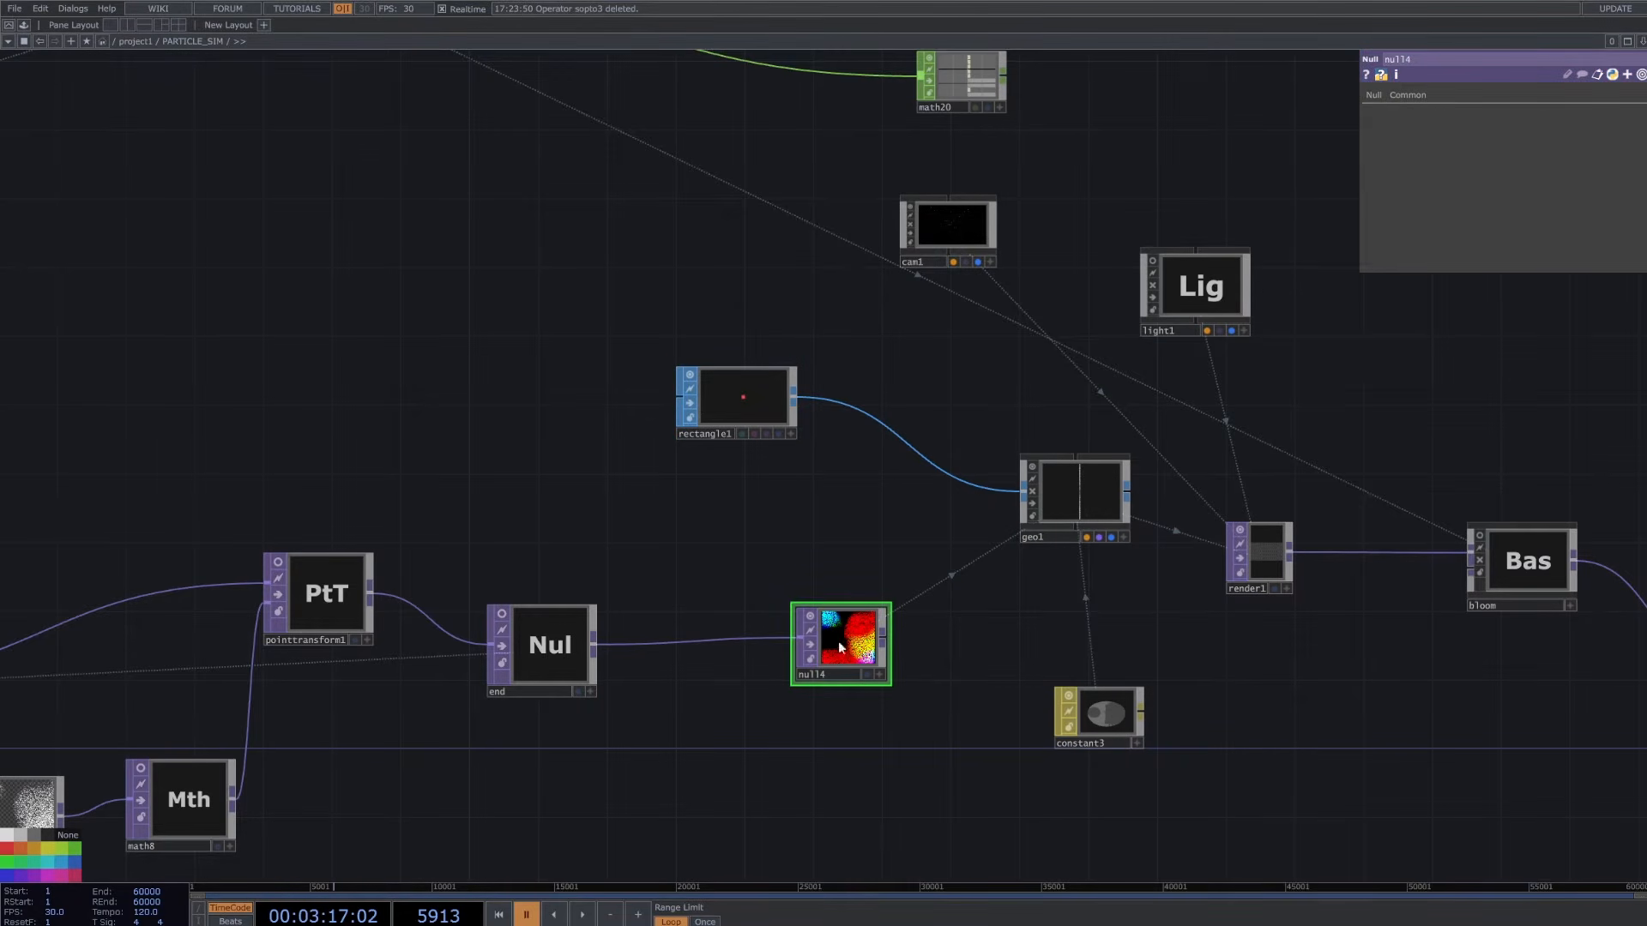
{"action": "right_click_drag", "start_coordinate": [842, 308], "coordinate": [772, 369]}
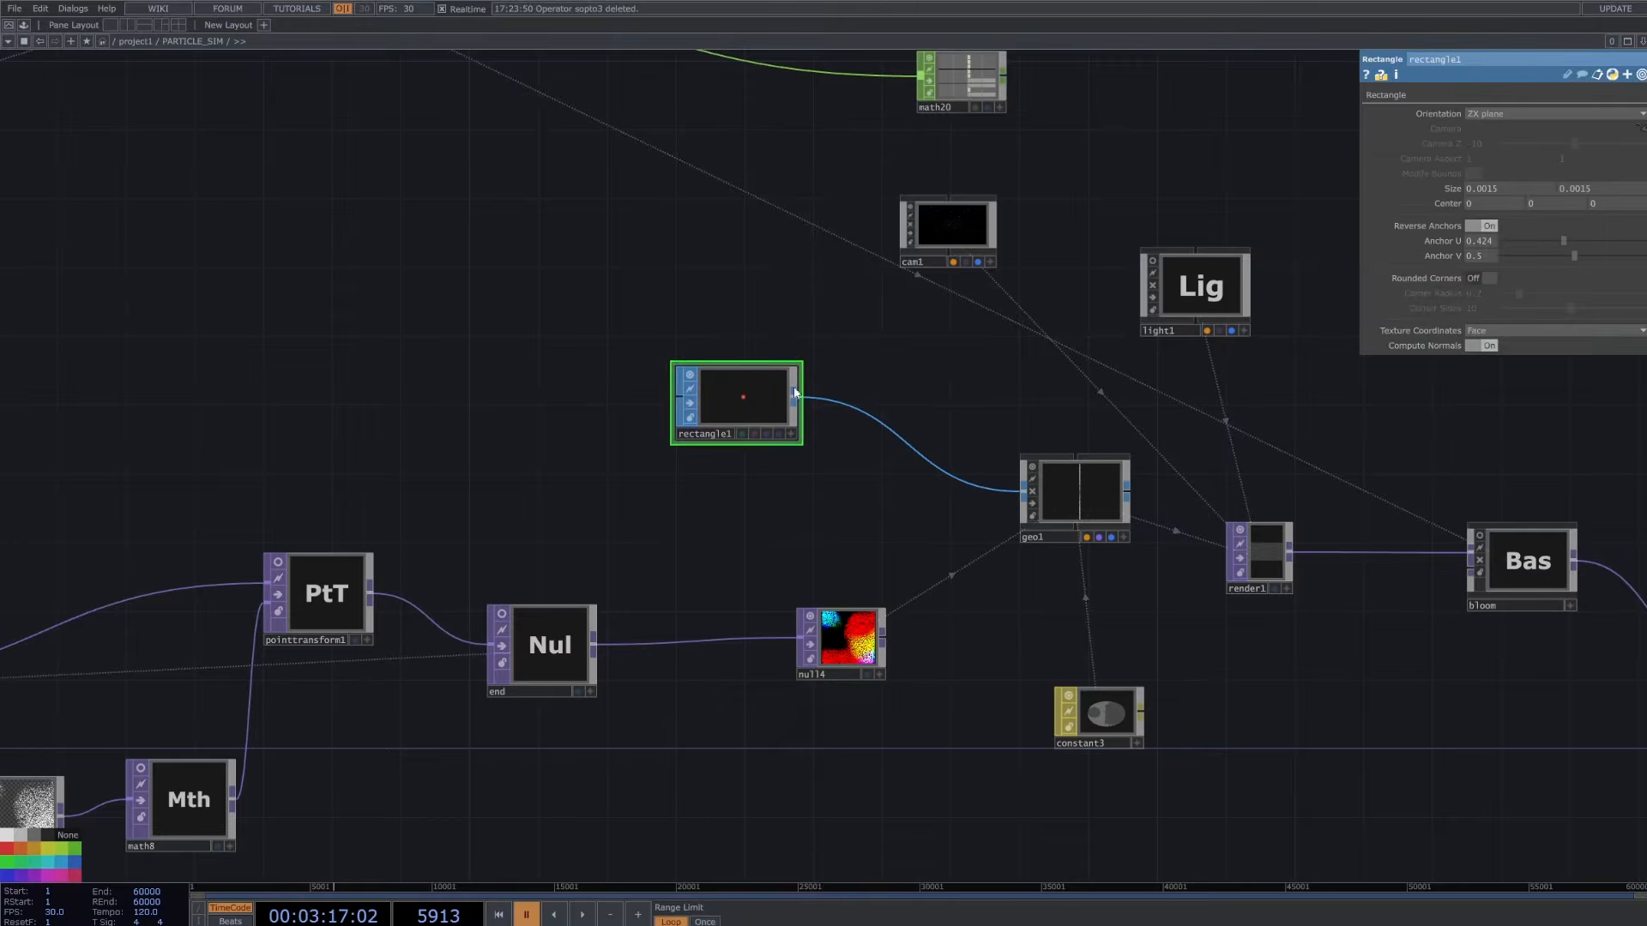
- Inspect the instanced rectangles in geo1's viewer at close range and compare them with the source rectangle1
{"action": "scroll", "coordinate": [1097, 489], "scroll_direction": "up", "scroll_amount": 4}
{"action": "scroll", "coordinate": [1055, 511], "scroll_direction": "up", "scroll_amount": 3}
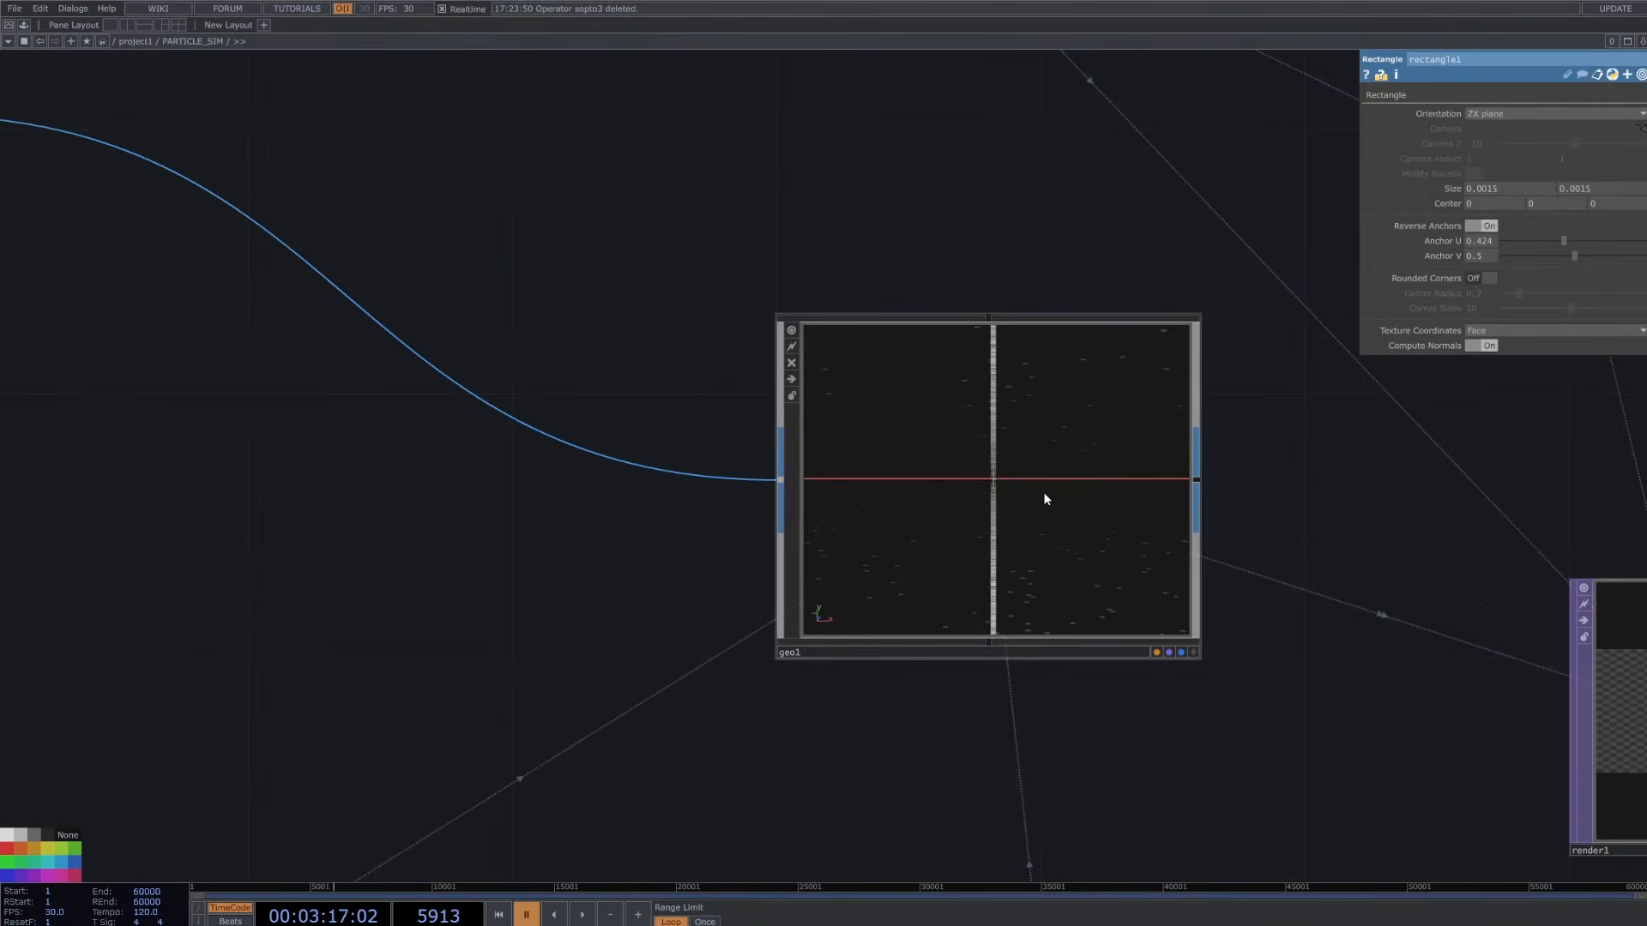
{"action": "scroll", "coordinate": [987, 497], "scroll_direction": "up", "scroll_amount": 4}
{"action": "scroll", "coordinate": [959, 562], "scroll_direction": "down", "scroll_amount": 8}
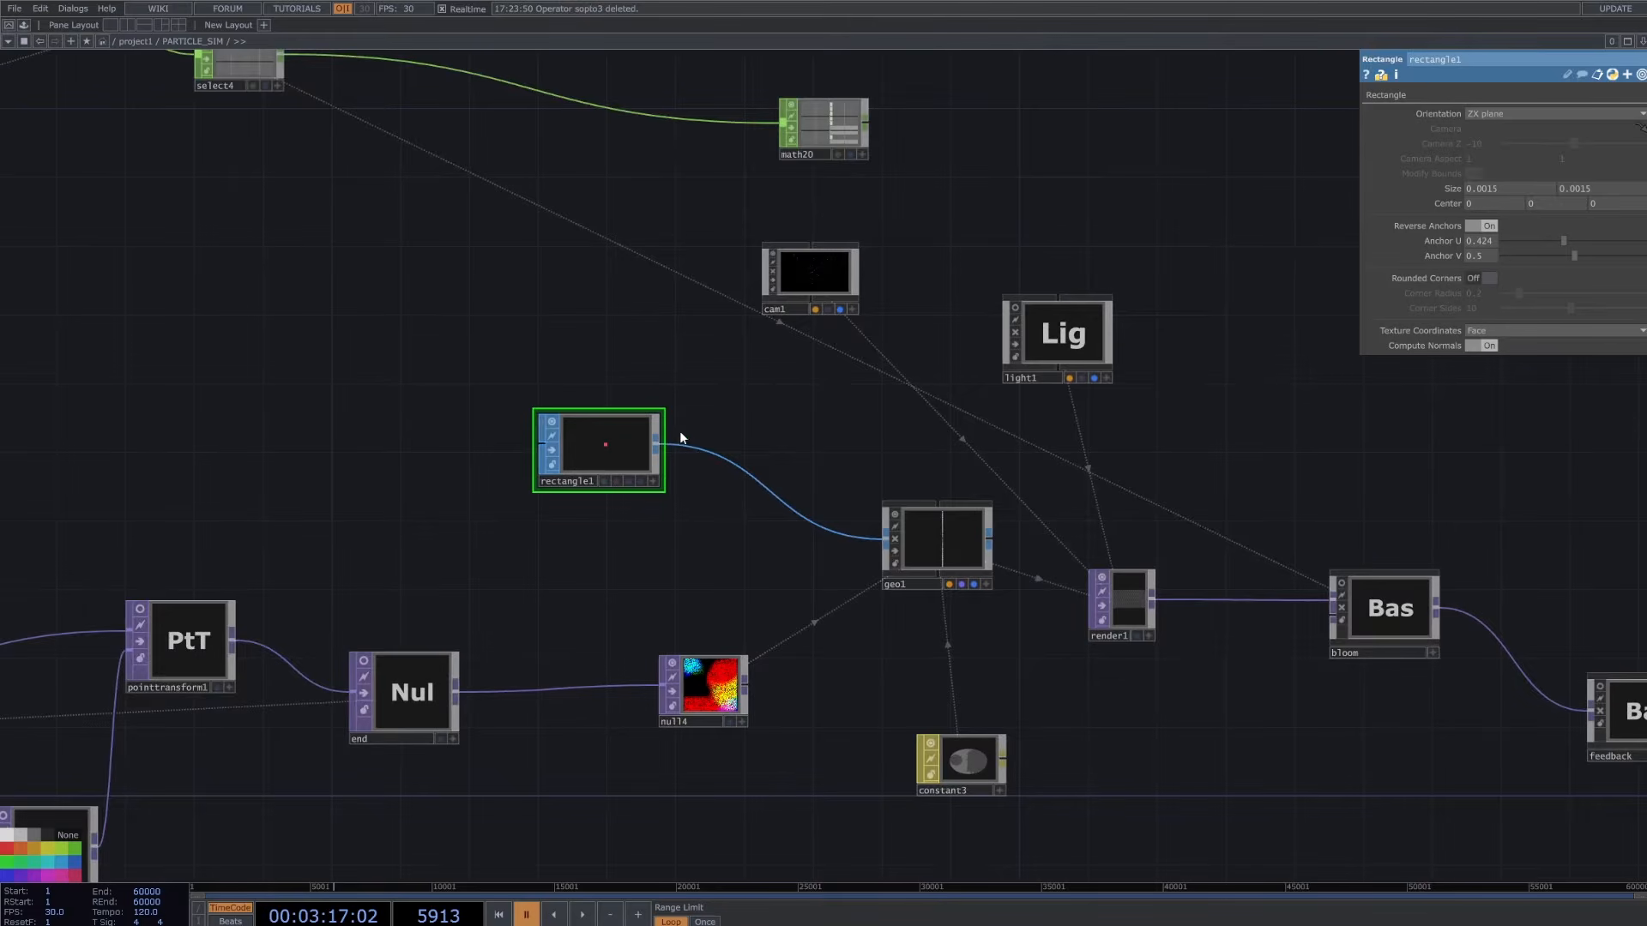
{"action": "scroll", "coordinate": [956, 544], "scroll_direction": "up", "scroll_amount": 8}
{"action": "scroll", "coordinate": [922, 536], "scroll_direction": "down", "scroll_amount": 2}
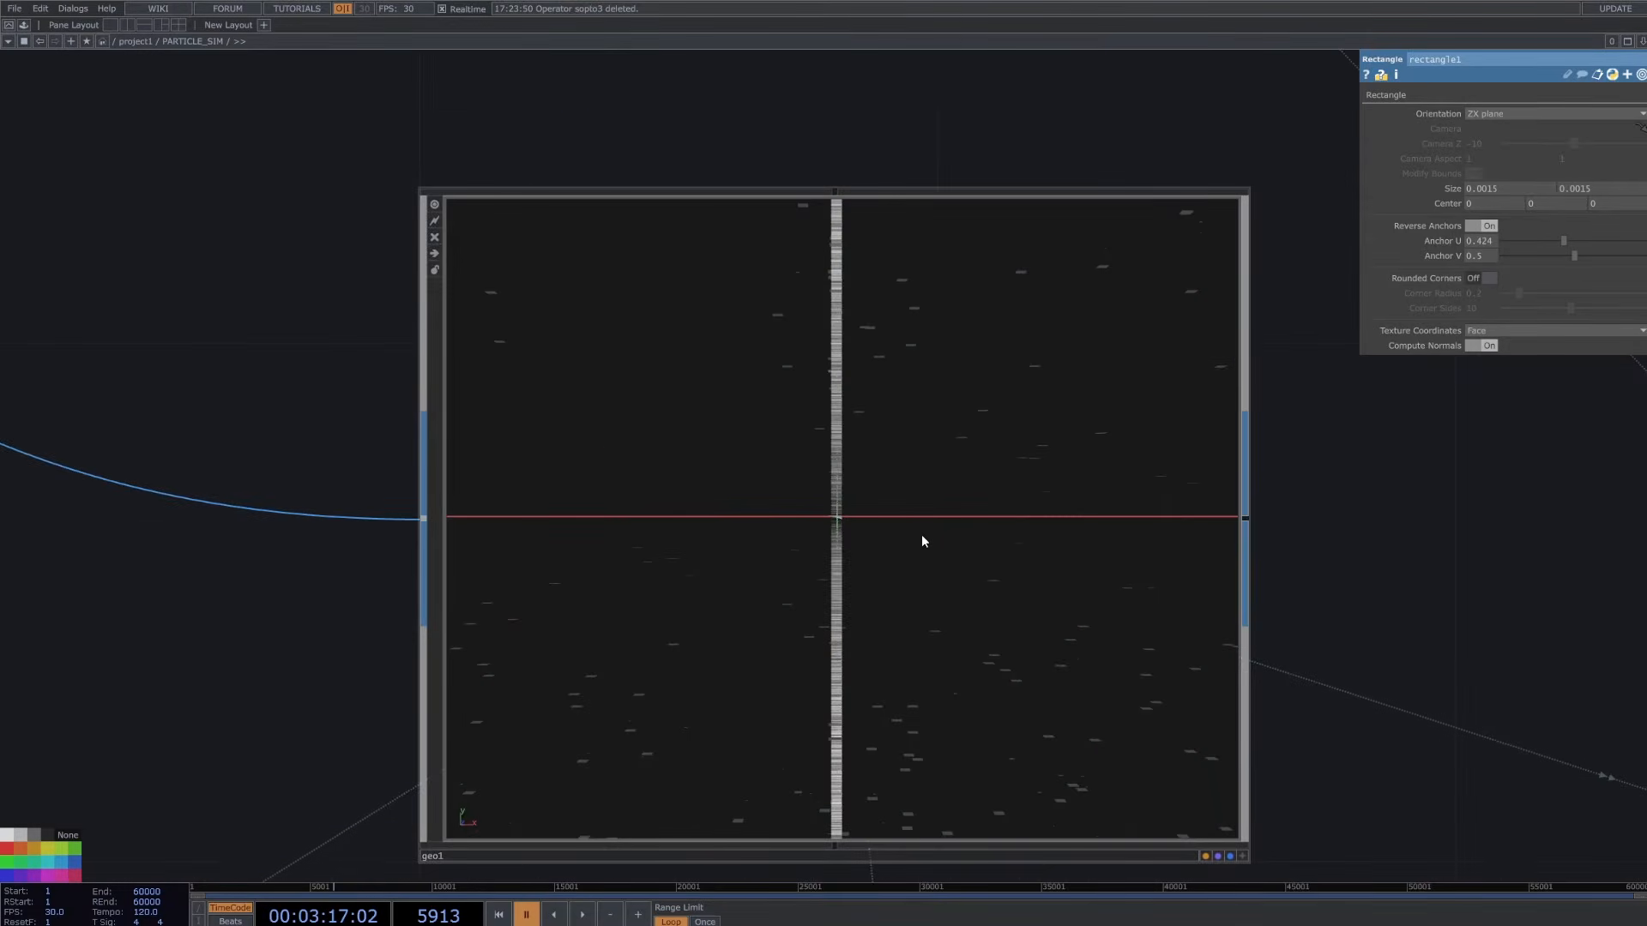
{"action": "scroll", "coordinate": [954, 574], "scroll_direction": "down", "scroll_amount": 7}
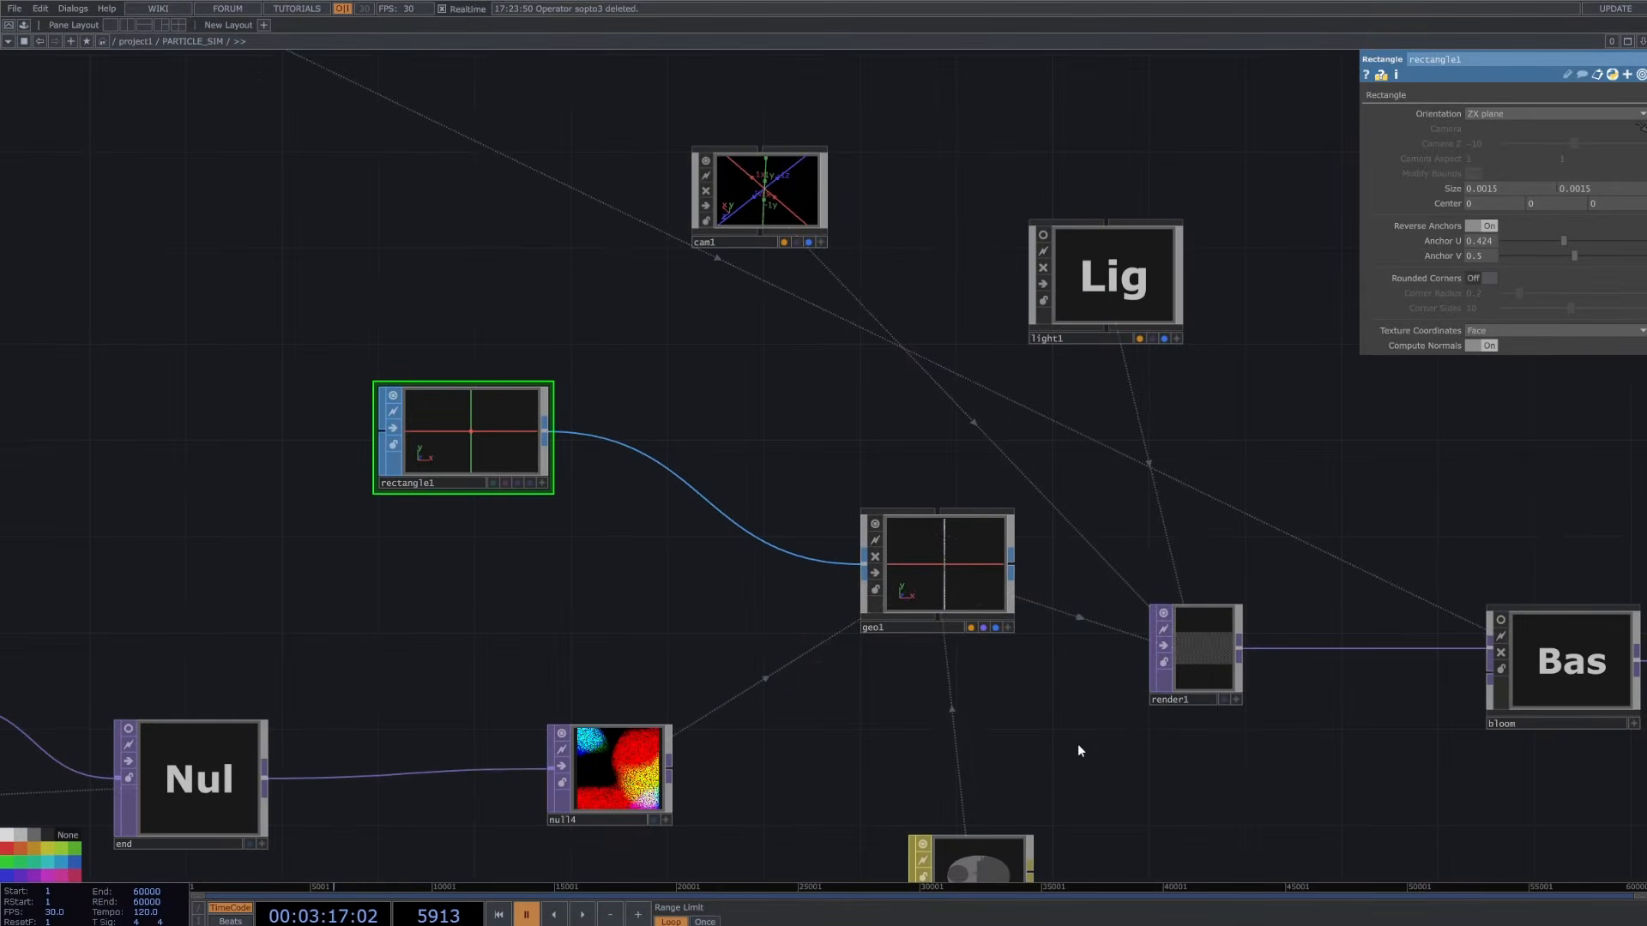
- Review geo1's remaining instance, render and extension parameters
{"action": "left_click", "coordinate": [957, 600]}
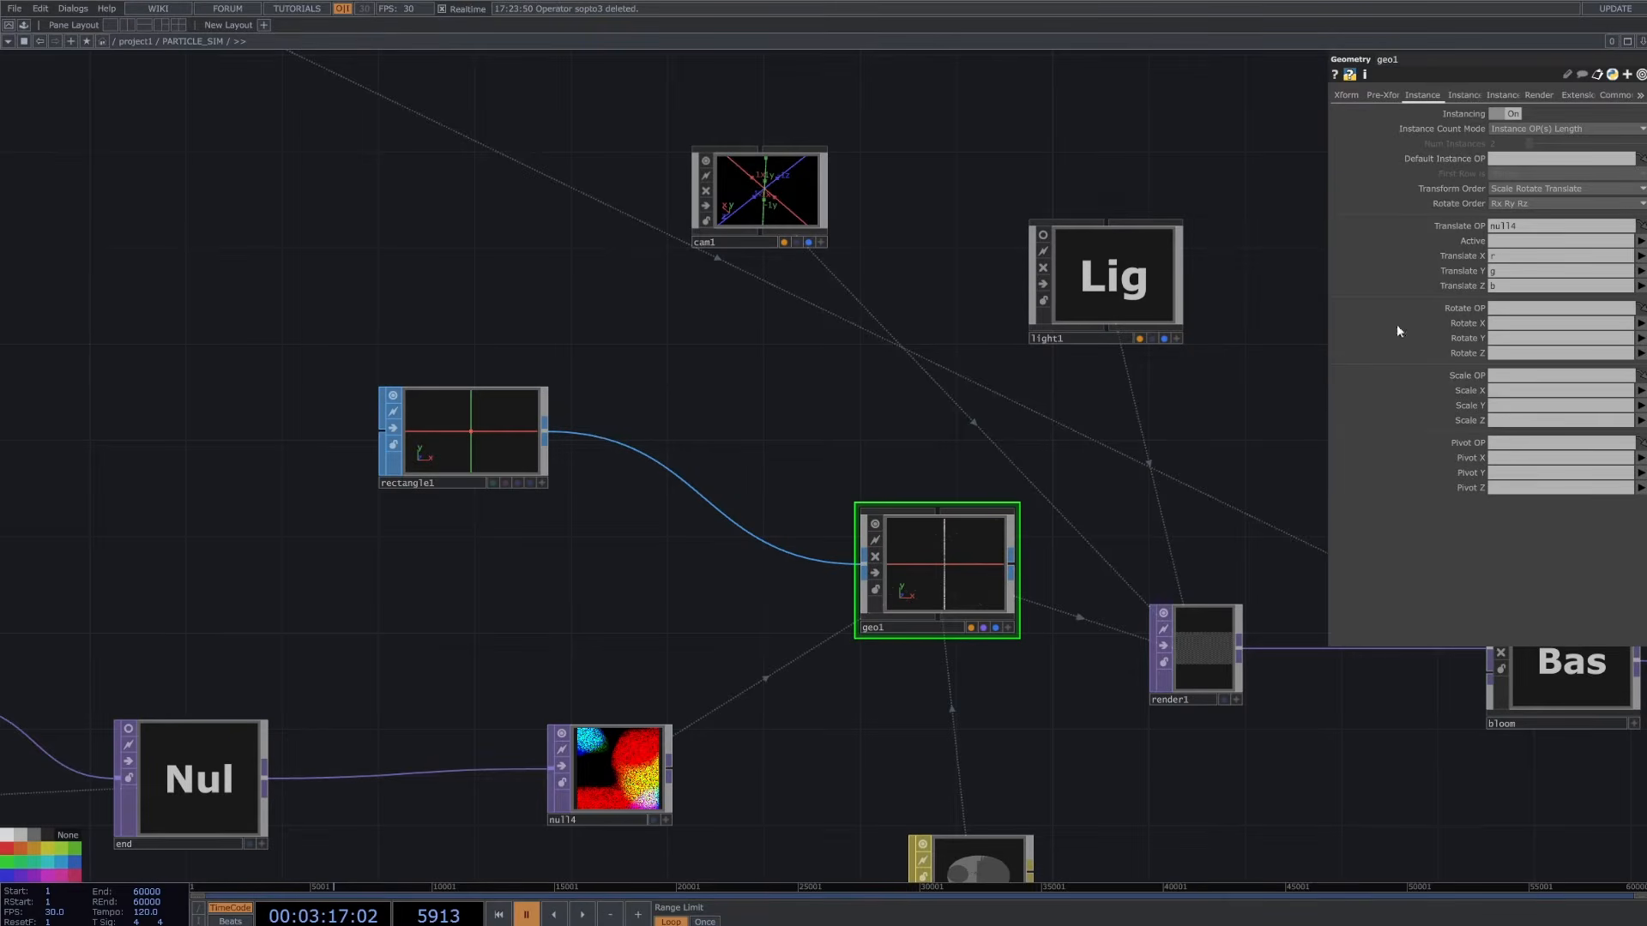
{"action": "left_click", "coordinate": [1466, 96]}
{"action": "left_click", "coordinate": [1516, 95]}
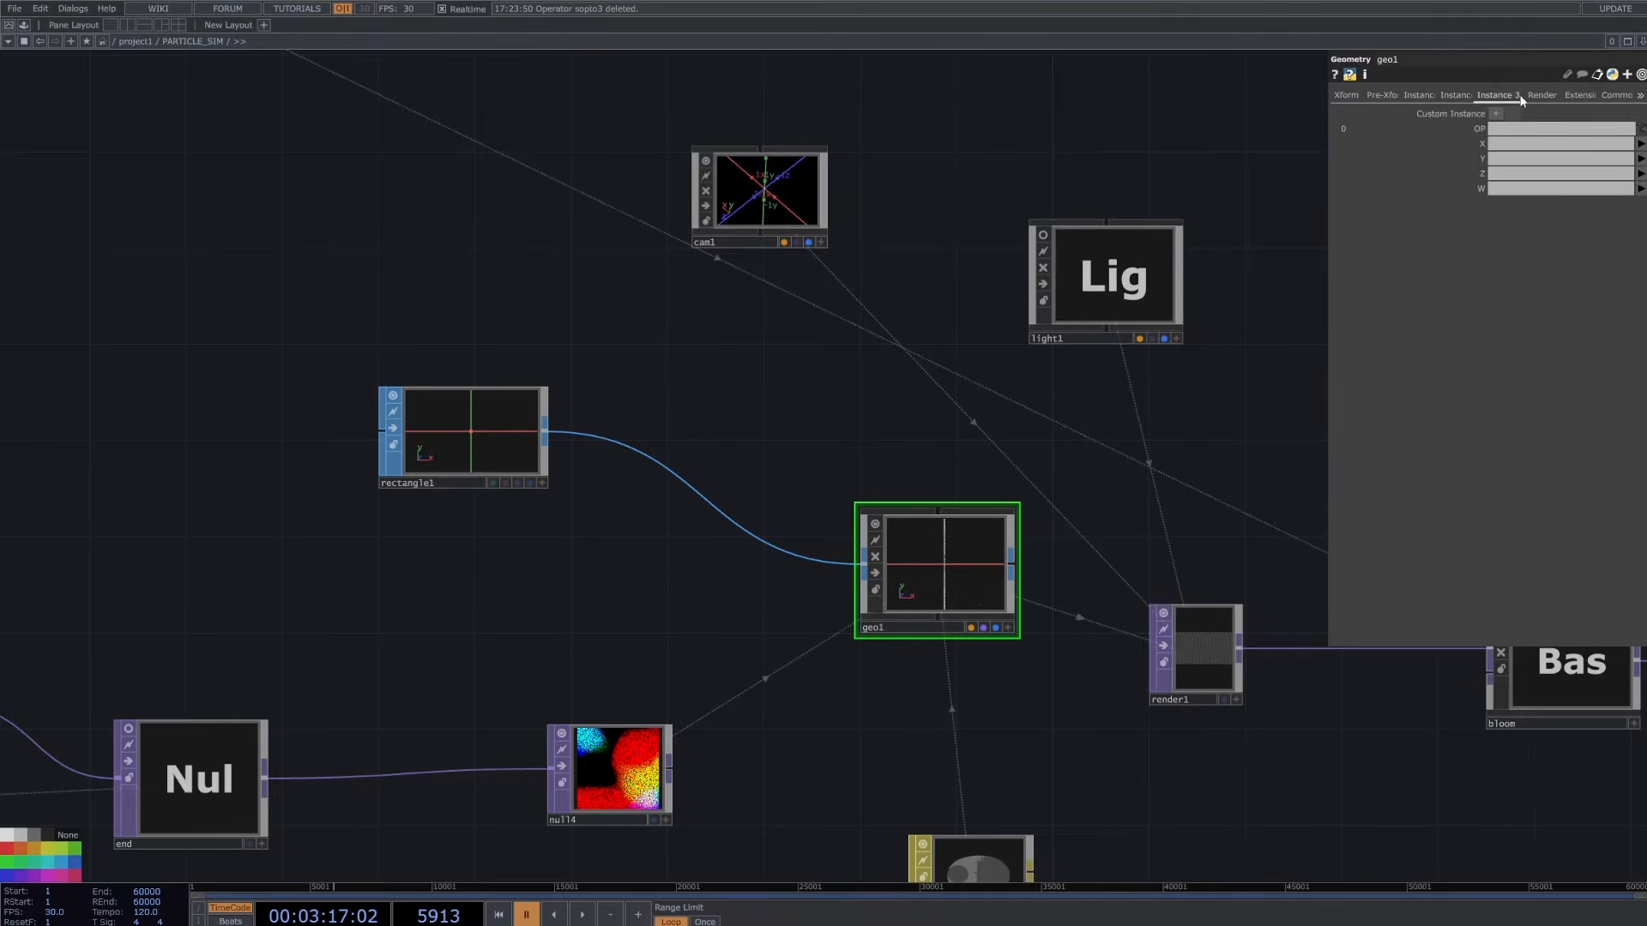
{"action": "left_click", "coordinate": [1550, 95]}
{"action": "left_click", "coordinate": [1579, 96]}
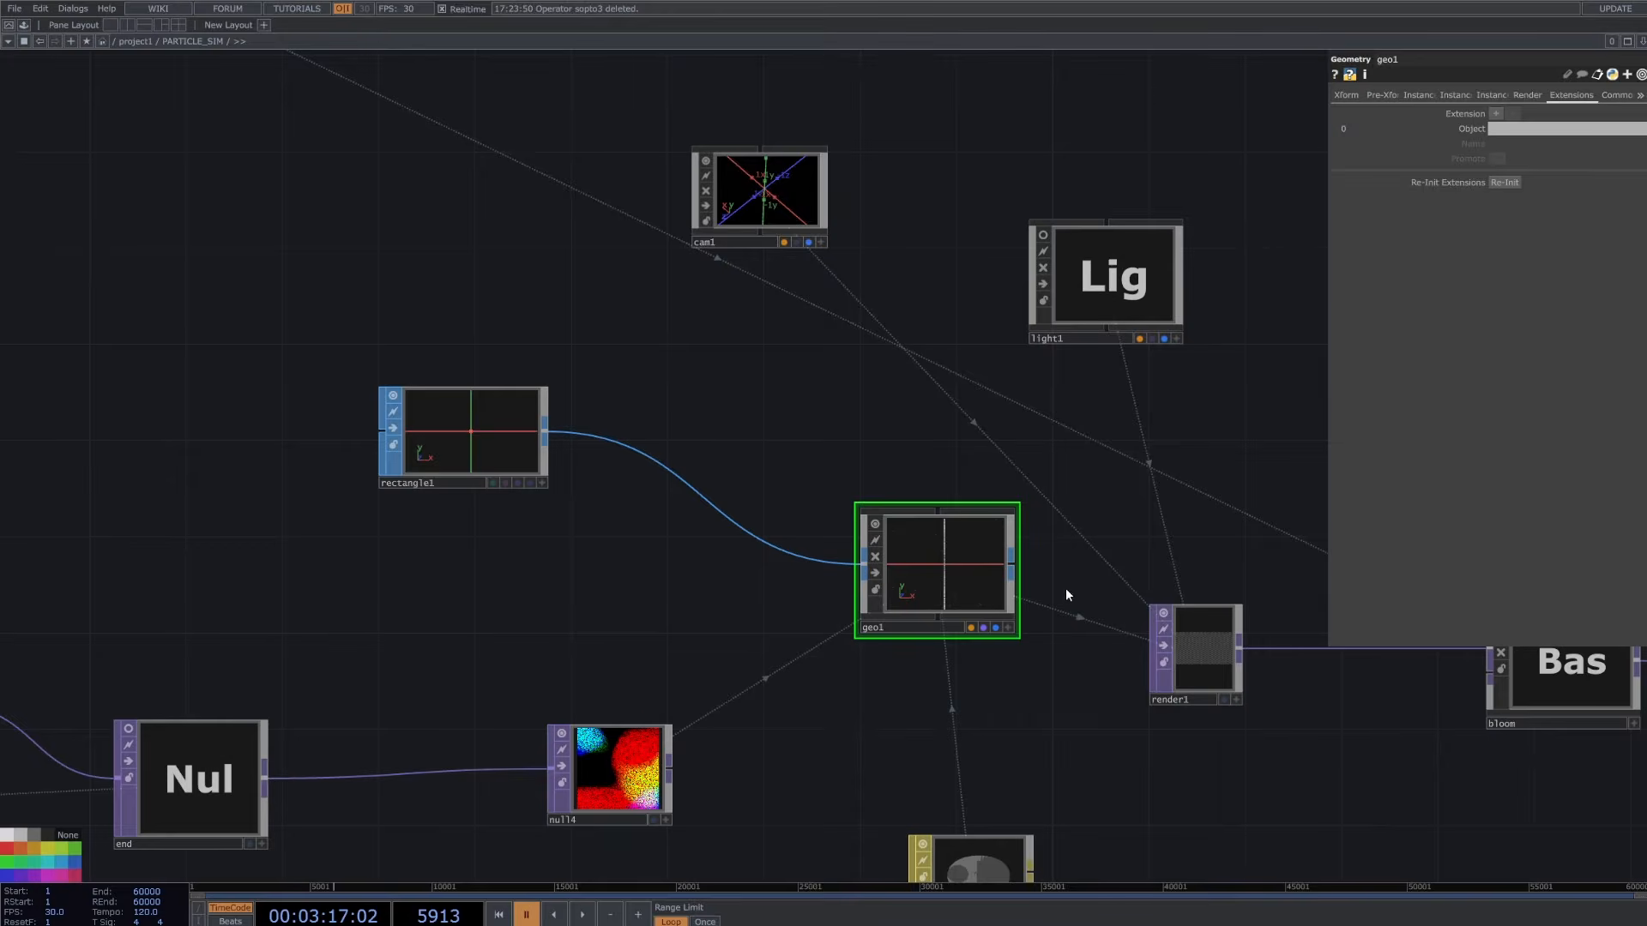
- Check light1's light settings and render1's camera, geometry and lights references
{"action": "left_click_drag", "start_coordinate": [1207, 558], "coordinate": [1054, 491]}
{"action": "right_click_drag", "start_coordinate": [1110, 263], "coordinate": [785, 141]}
{"action": "left_click", "coordinate": [959, 549]}
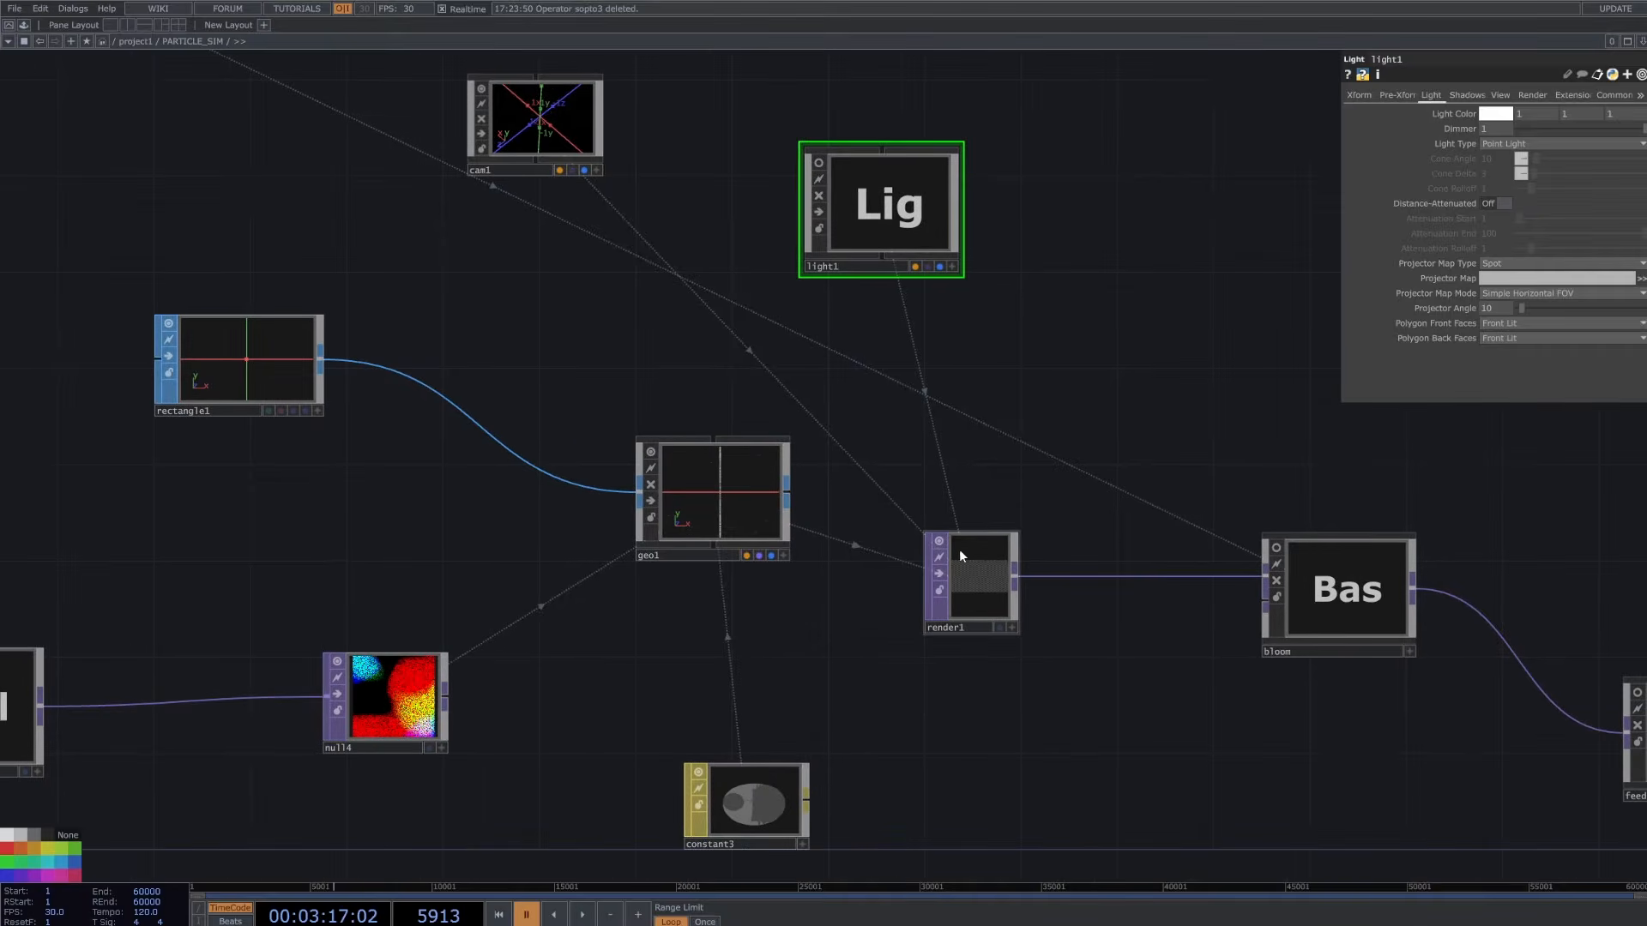
{"action": "left_click", "coordinate": [1367, 96]}
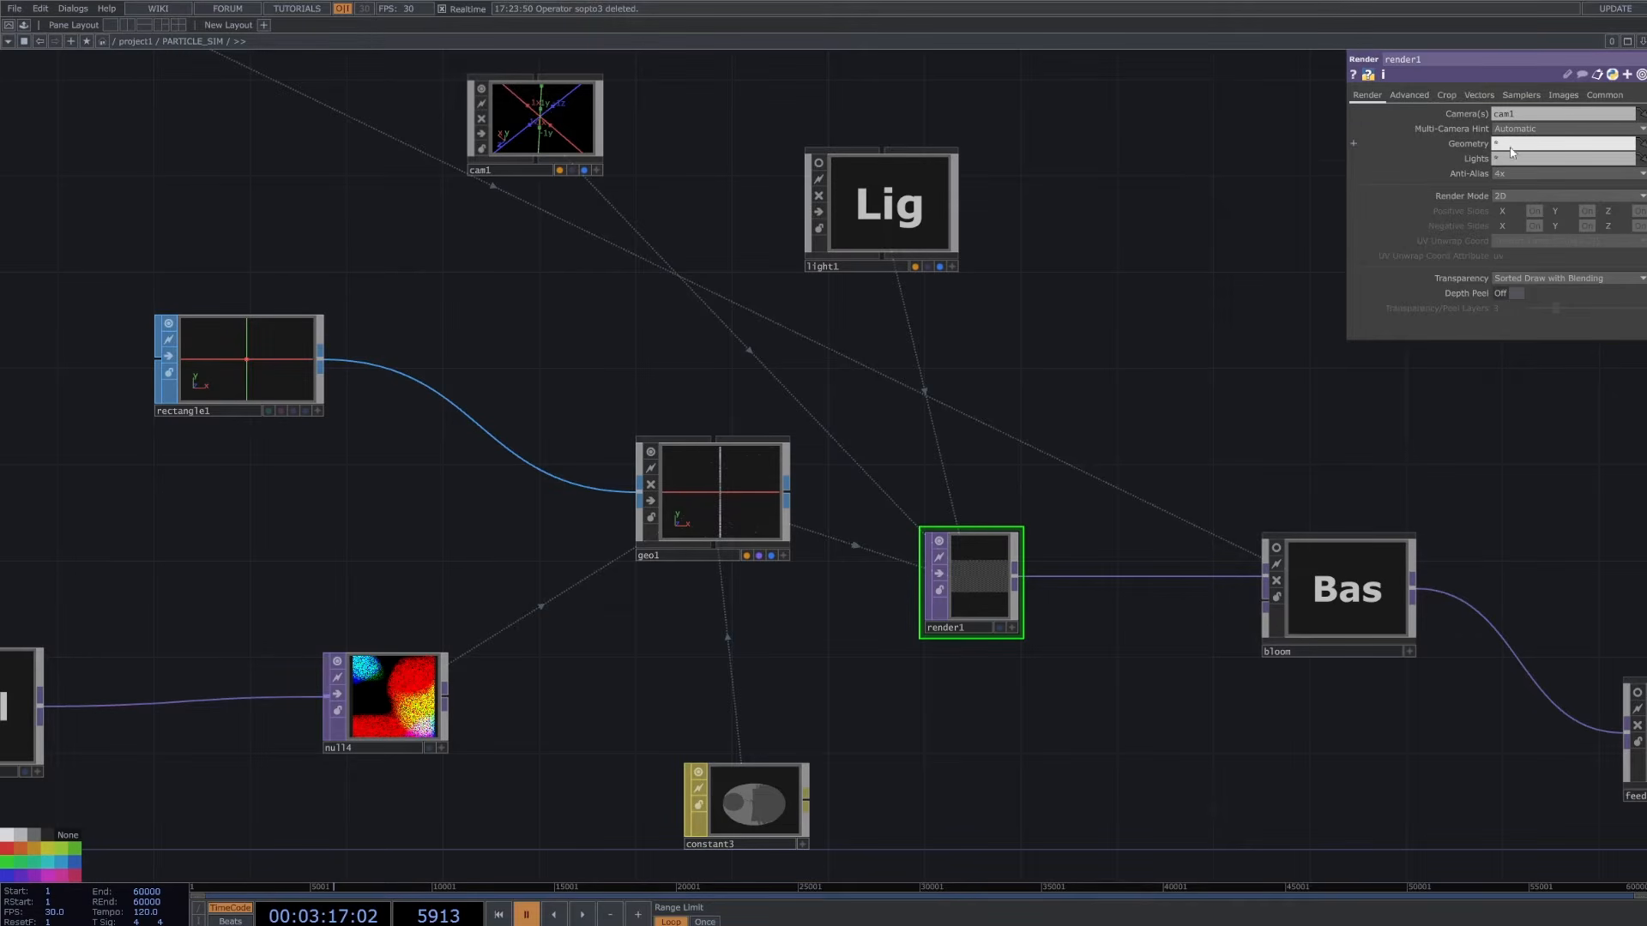
{"action": "left_click", "coordinate": [1482, 160]}
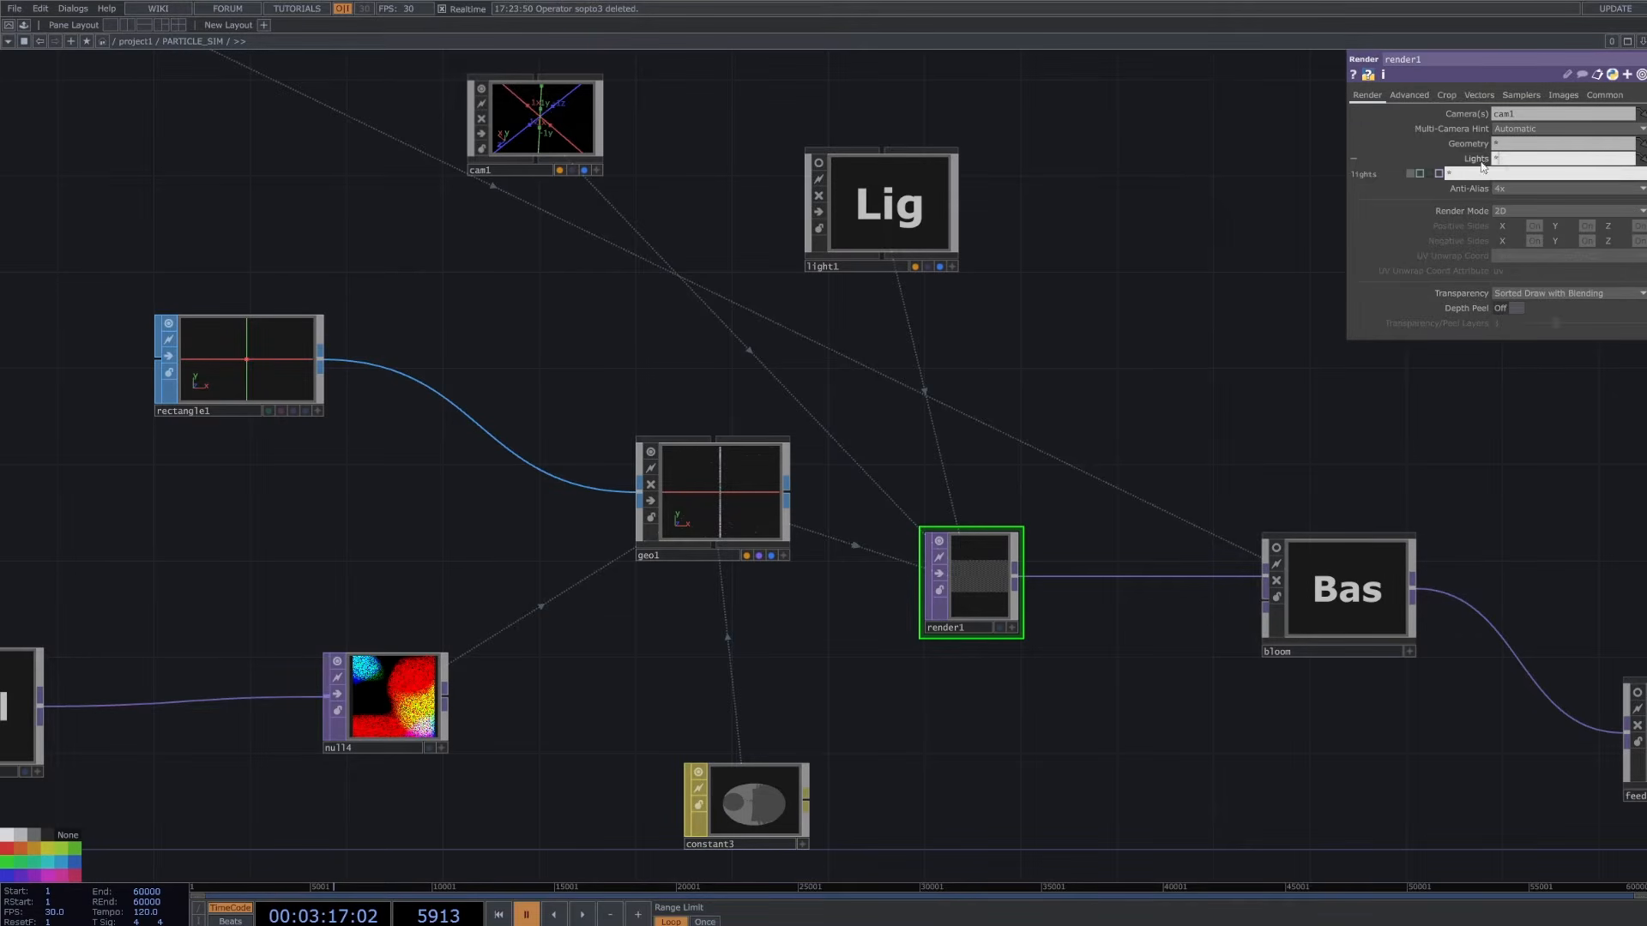
{"action": "left_click", "coordinate": [1477, 160]}
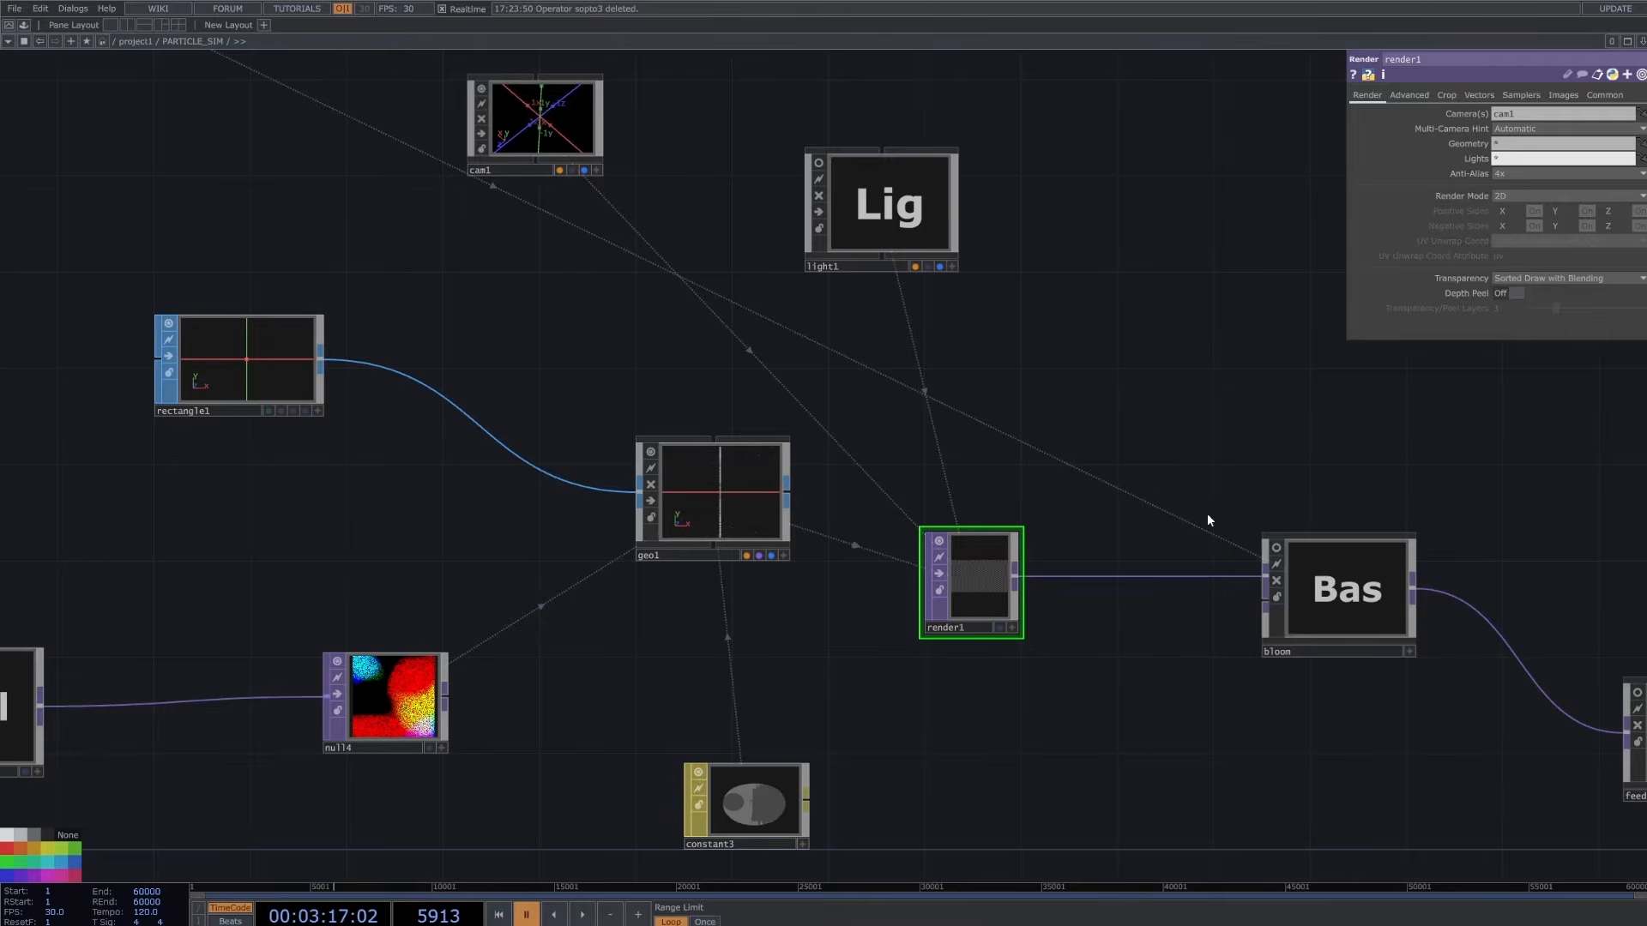
{"action": "scroll", "coordinate": [1210, 523], "scroll_direction": "down", "scroll_amount": 4}
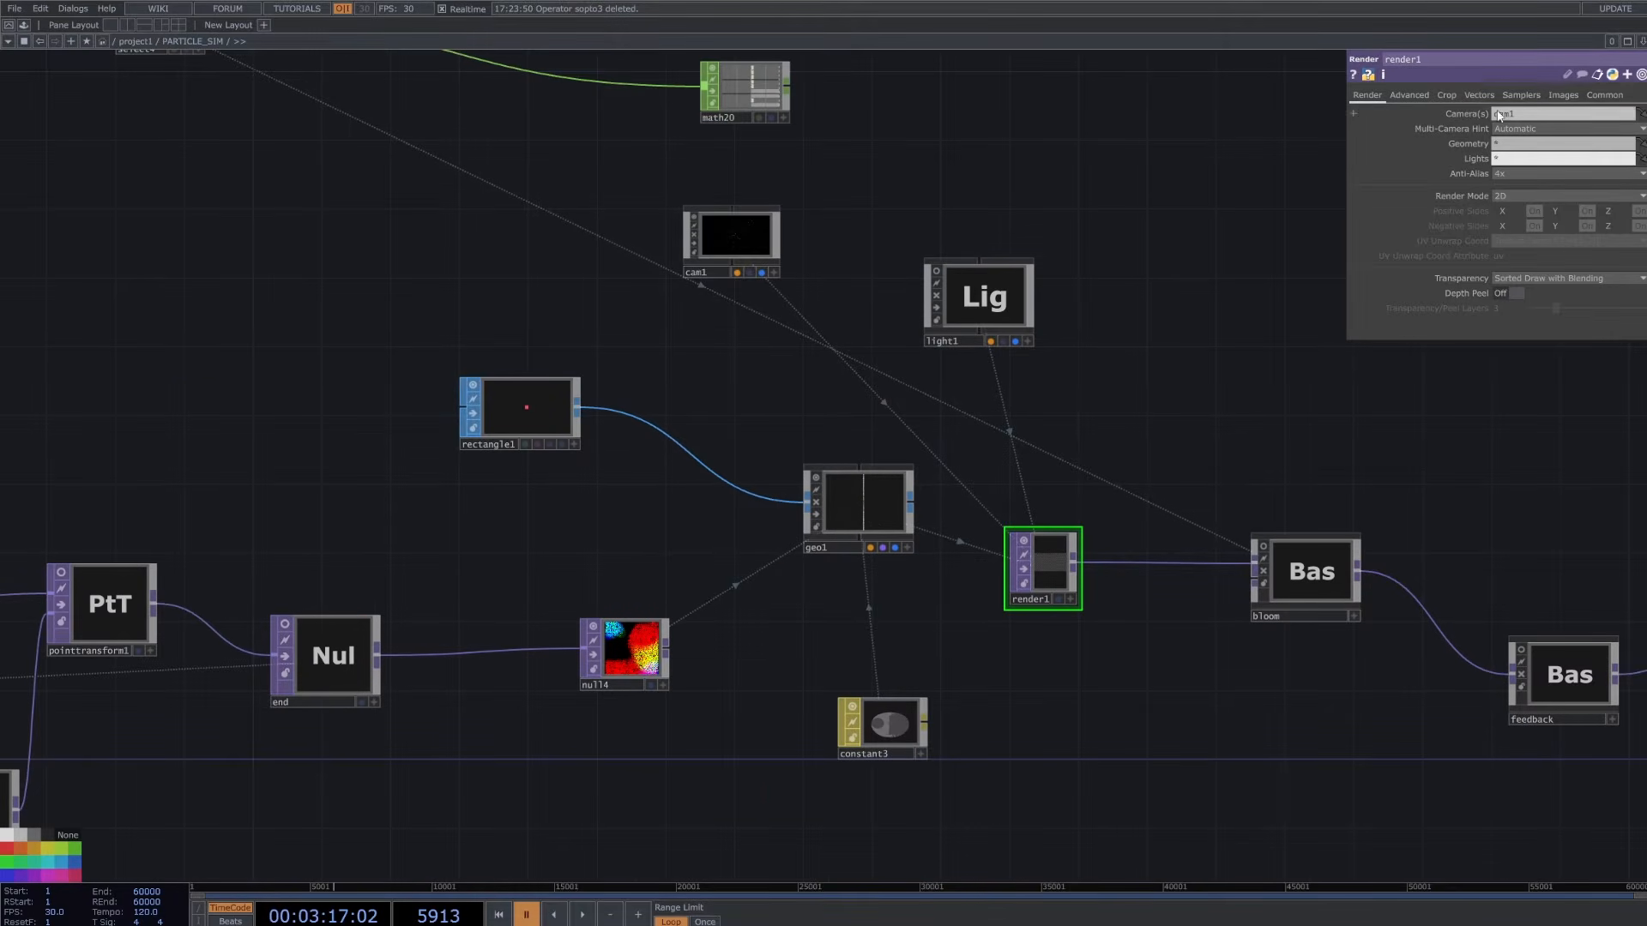
- Inspect render1's image settings and the expressions behind its output resolution
{"action": "left_click", "coordinate": [1568, 95]}
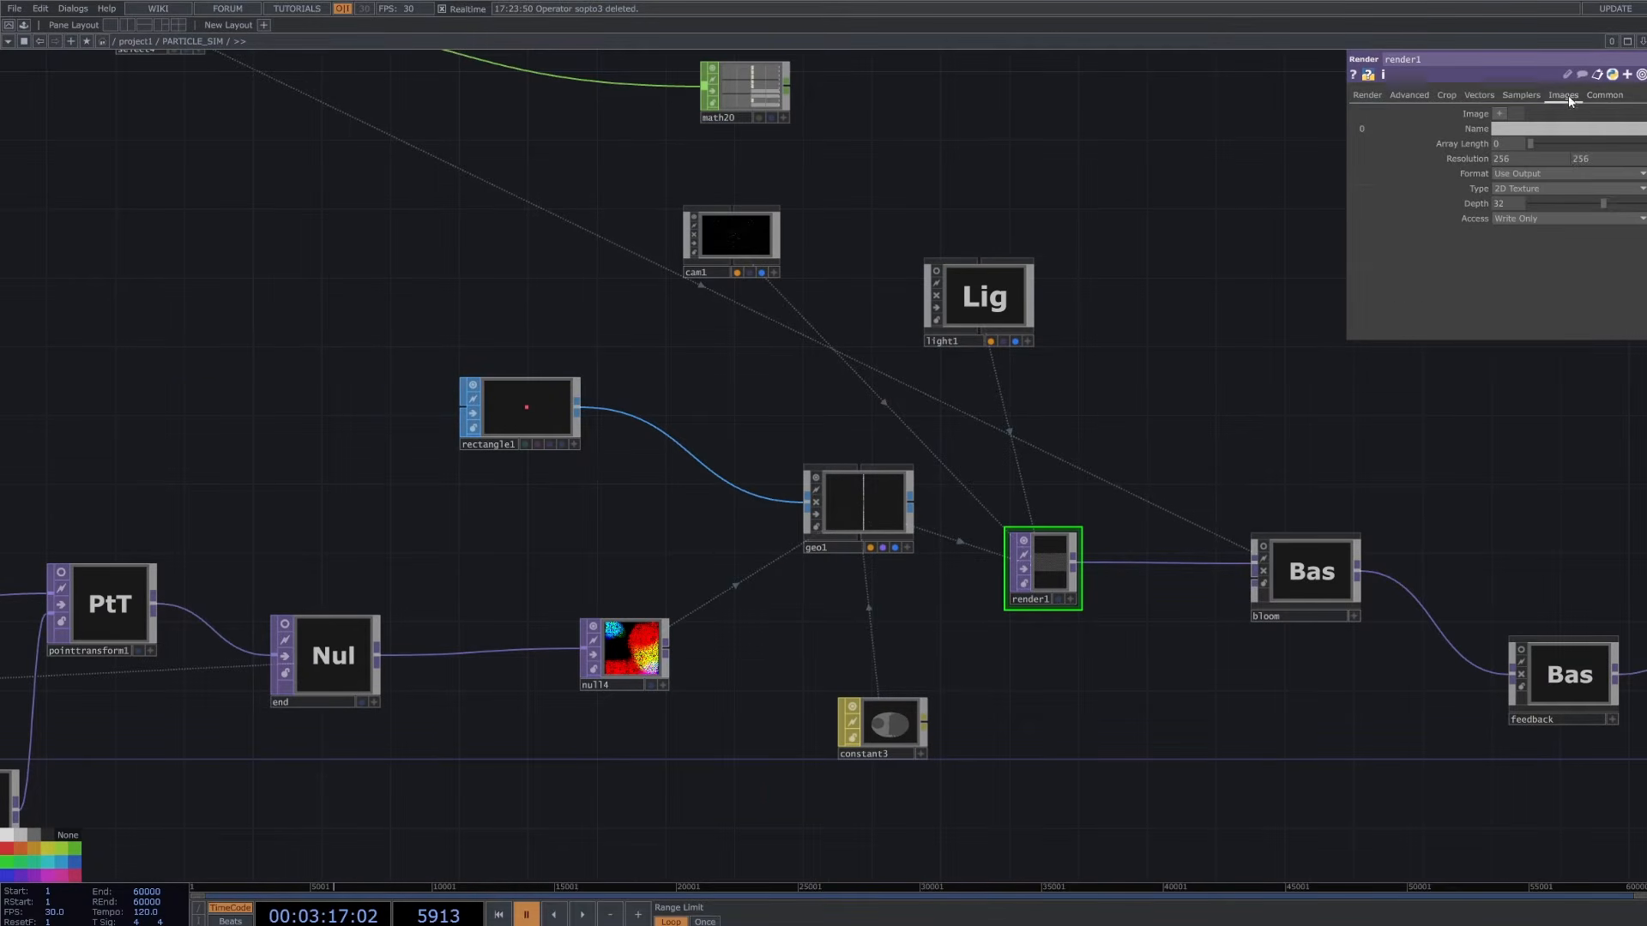
{"action": "left_click", "coordinate": [1614, 96]}
{"action": "left_click", "coordinate": [1489, 115]}
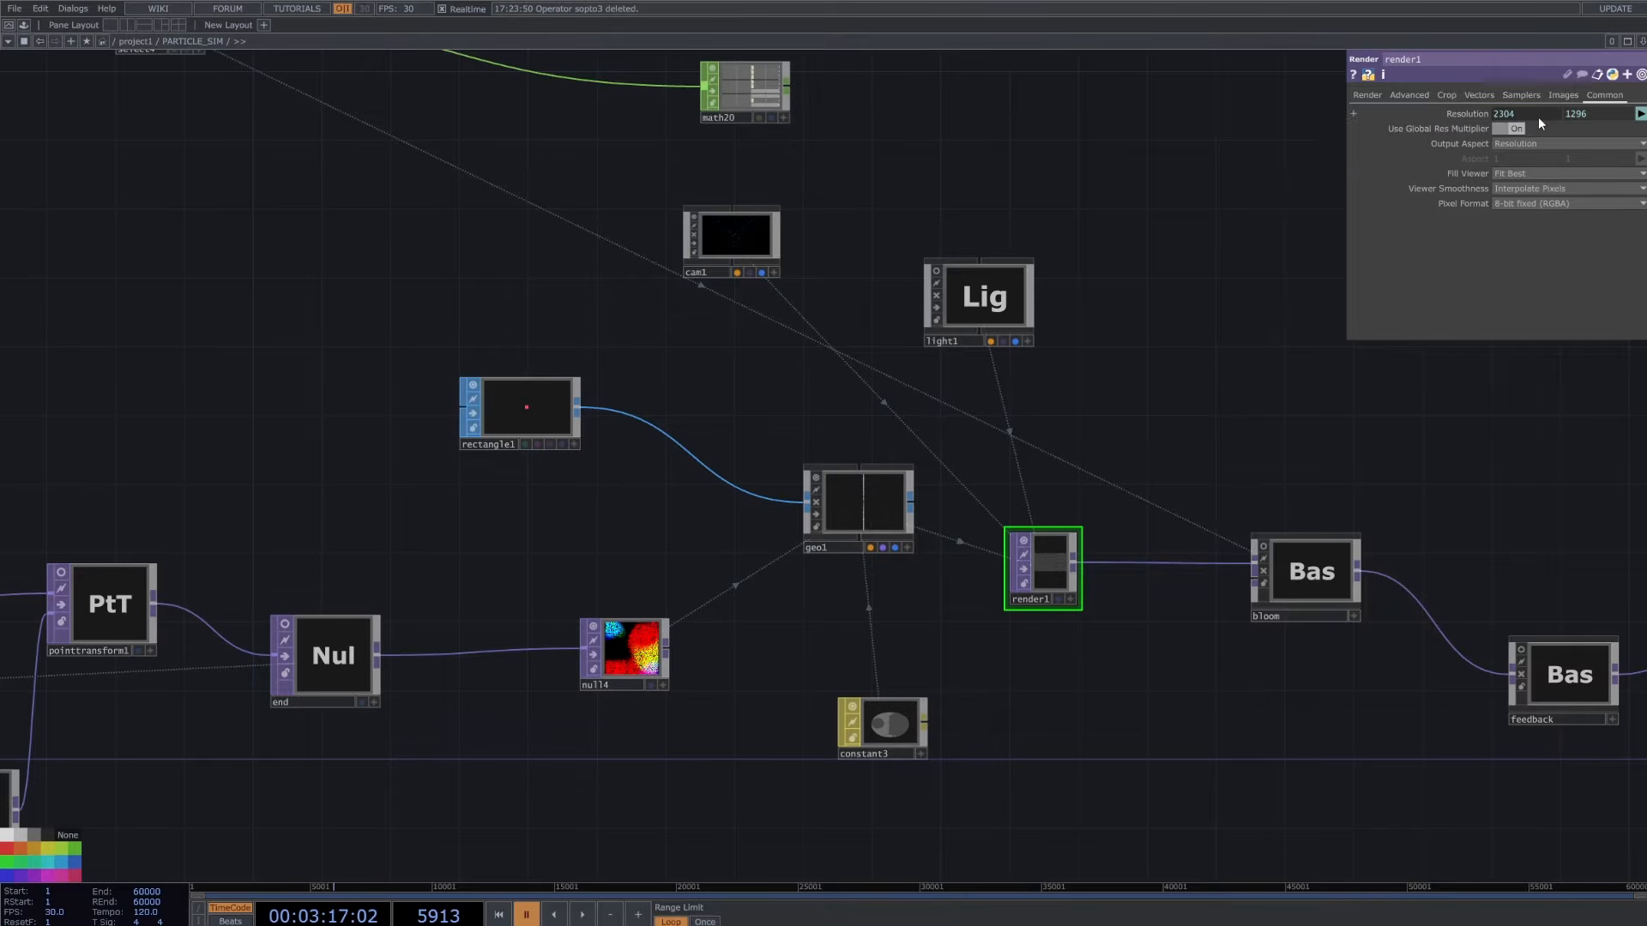
{"action": "left_click", "coordinate": [1640, 114]}
{"action": "left_click", "coordinate": [1490, 115]}
{"action": "scroll", "coordinate": [1108, 550], "scroll_direction": "up", "scroll_amount": 2}
{"action": "scroll", "coordinate": [1115, 556], "scroll_direction": "up", "scroll_amount": 3}
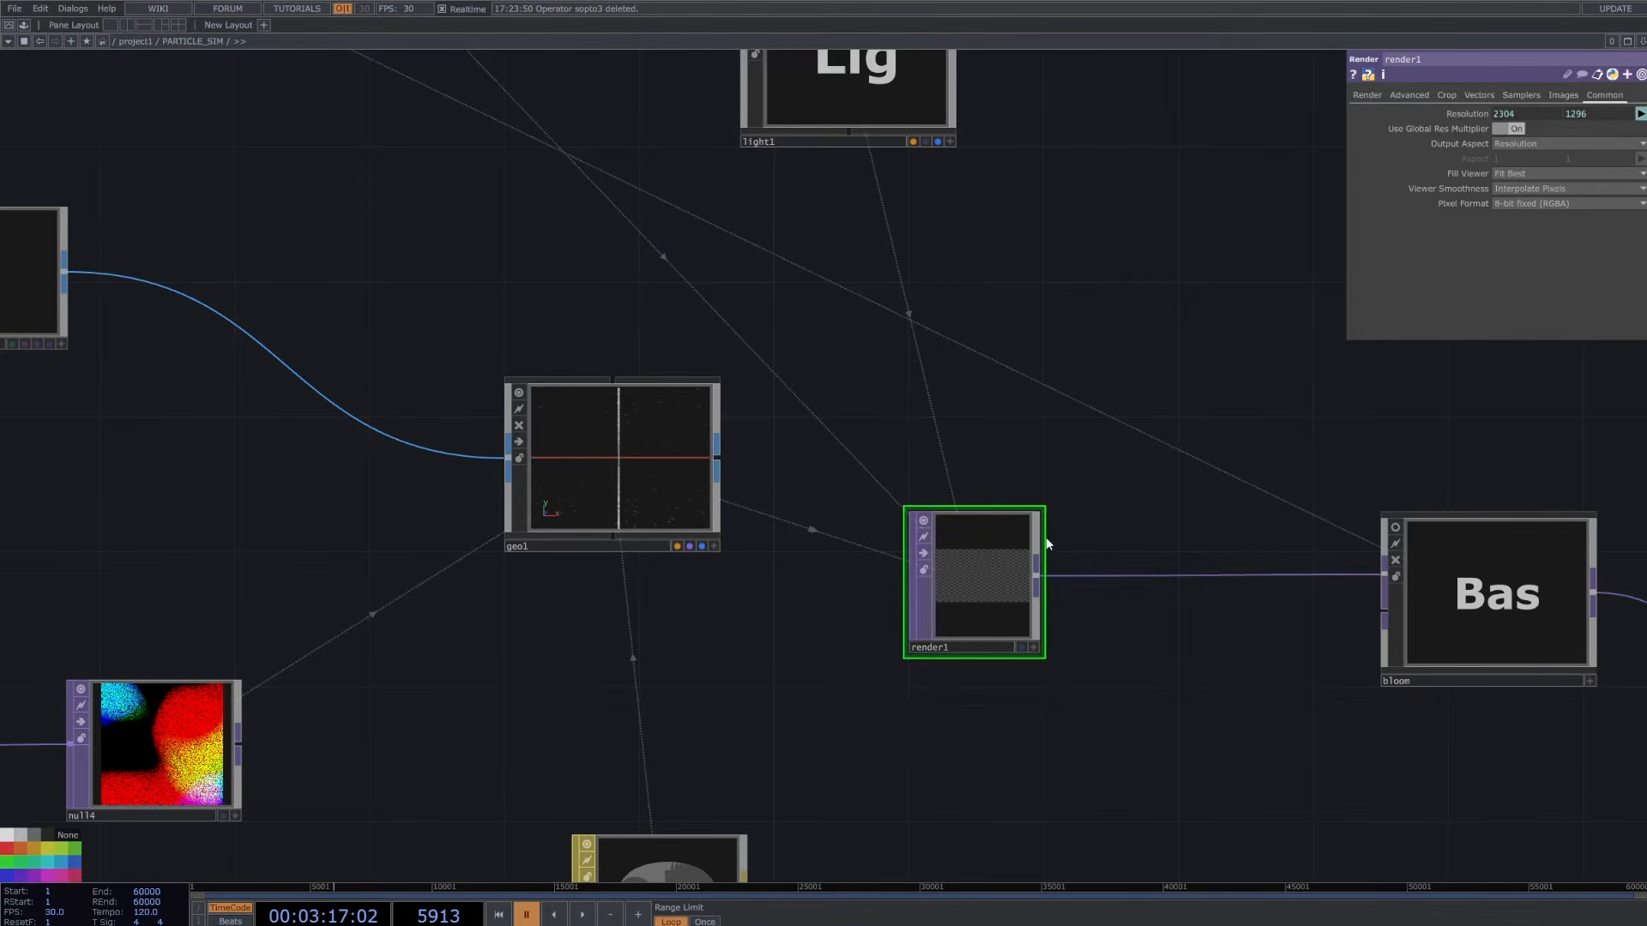
{"action": "left_click", "coordinate": [1643, 135]}
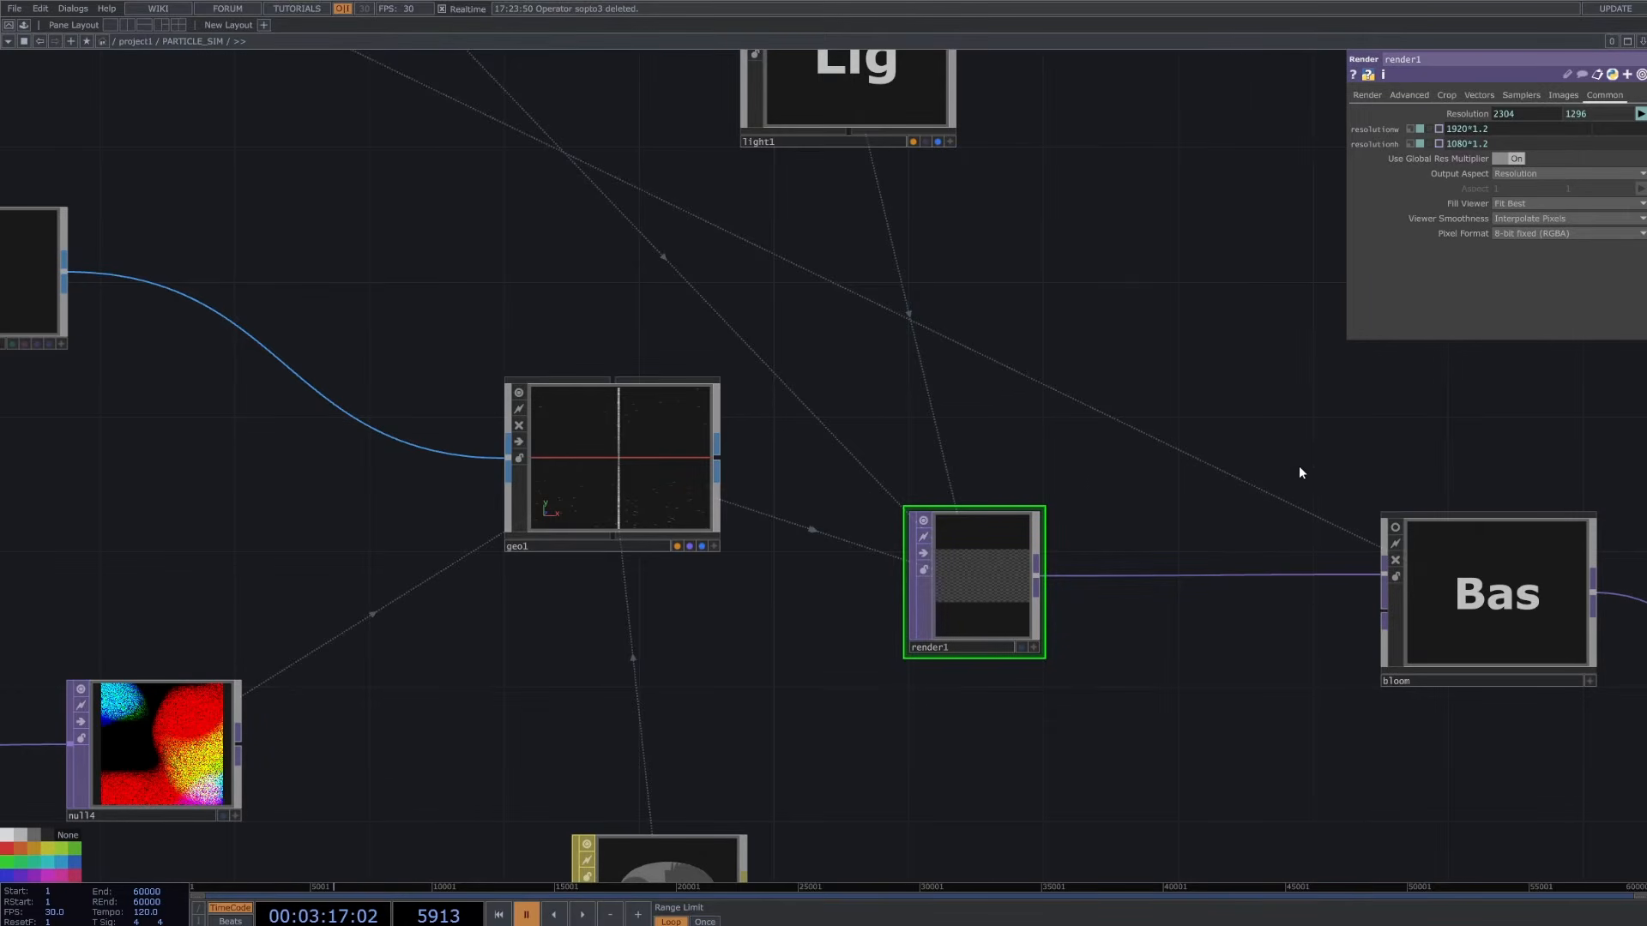
{"action": "scroll", "coordinate": [1208, 485], "scroll_direction": "down", "scroll_amount": 2}
{"action": "scroll", "coordinate": [1187, 736], "scroll_direction": "down", "scroll_amount": 3}
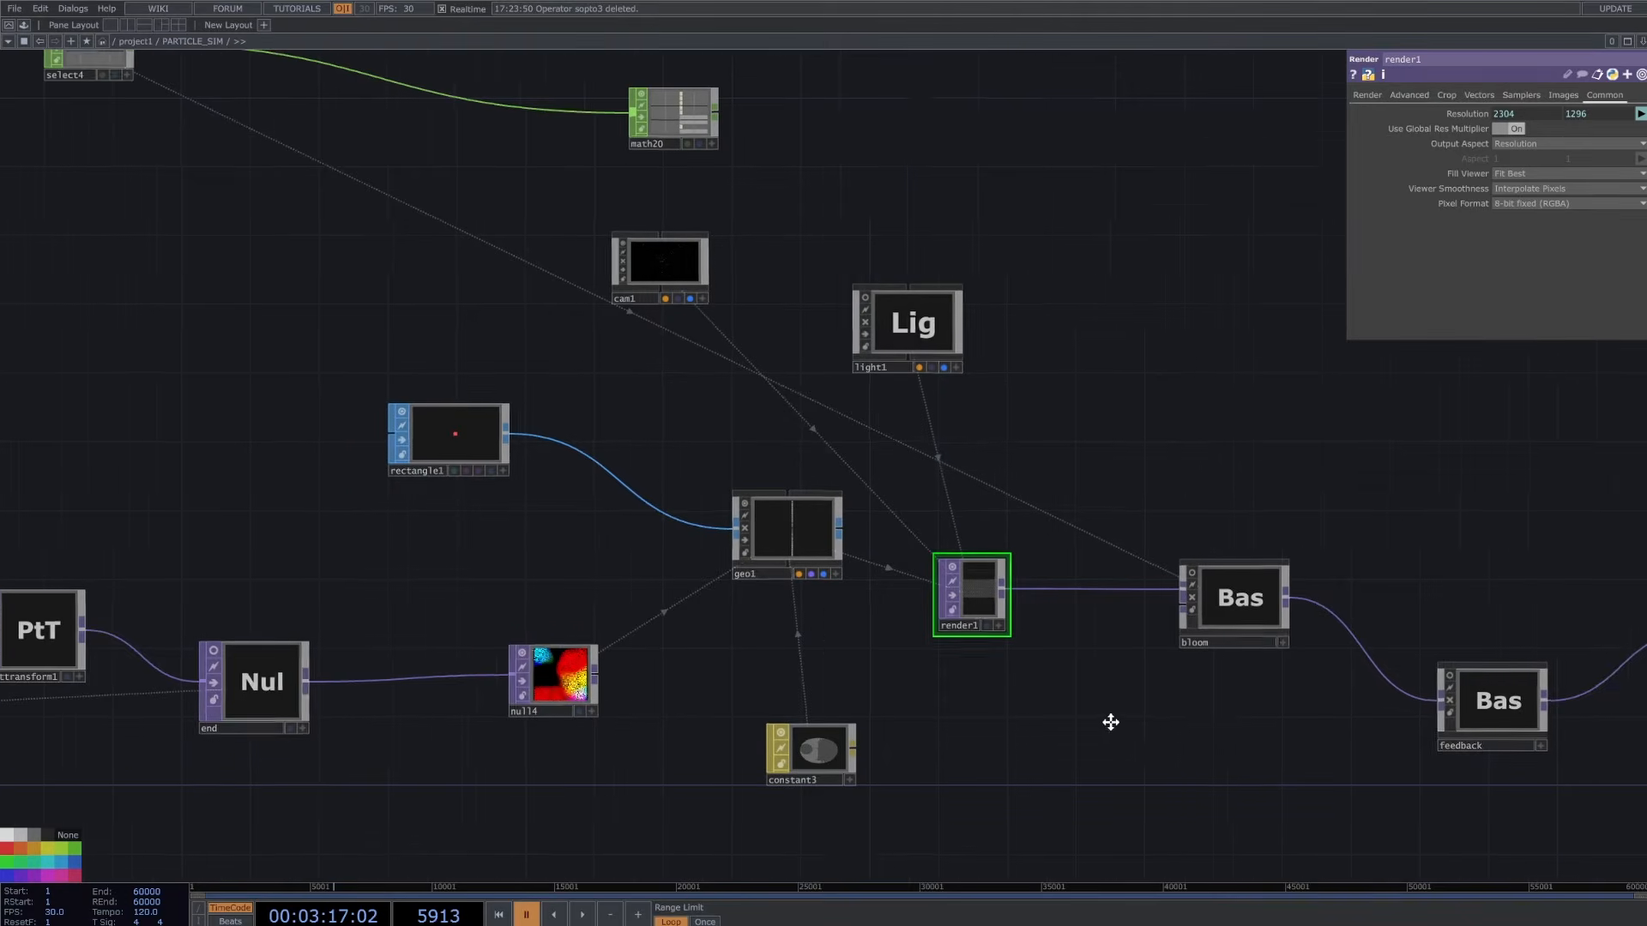
- Open the palette's ImageFilters collection, try placing its bloom component above the existing bloom, and undo the placement
{"action": "scroll", "coordinate": [1115, 729], "scroll_direction": "down", "scroll_amount": 2}
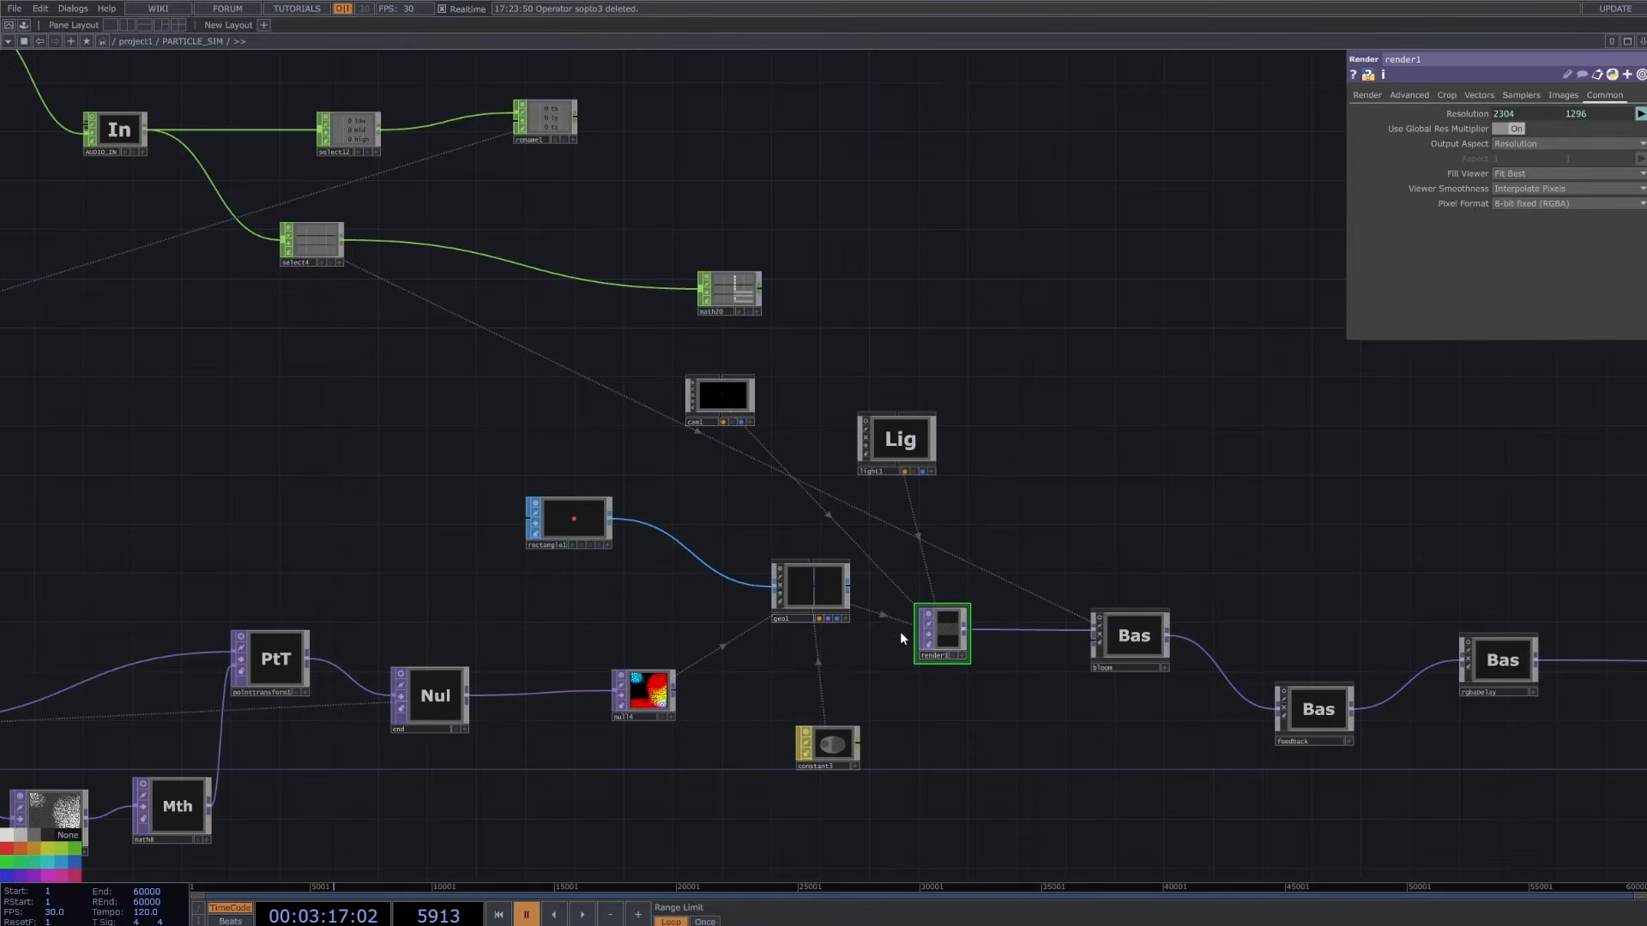
{"action": "left_click", "coordinate": [1128, 635]}
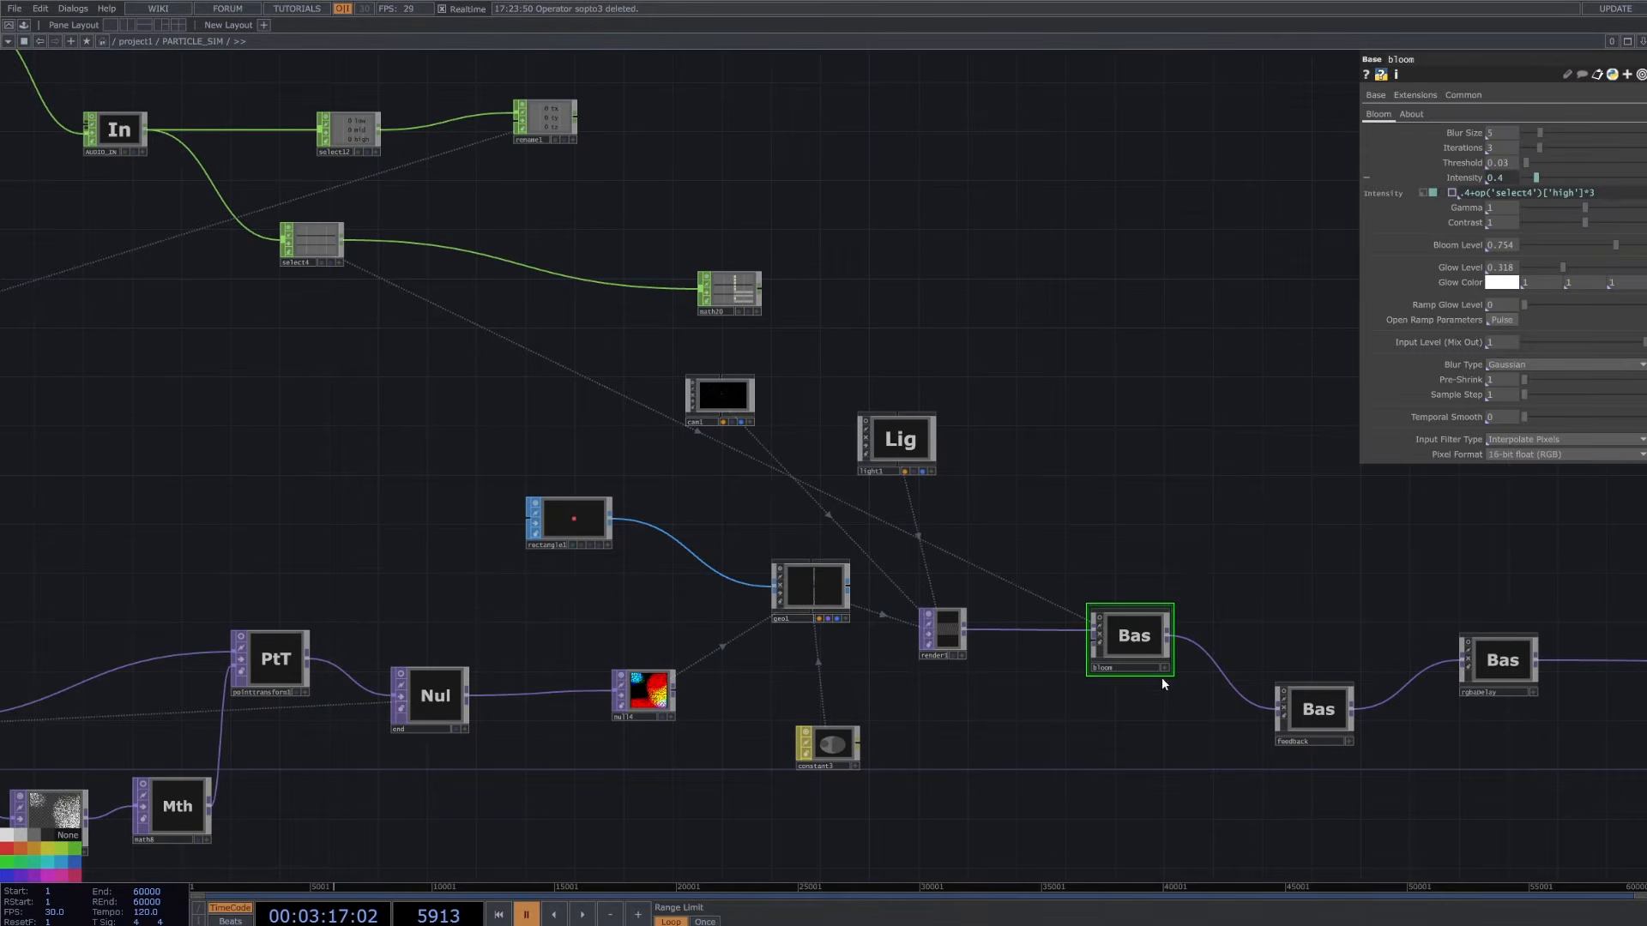
{"action": "left_click", "coordinate": [23, 27]}
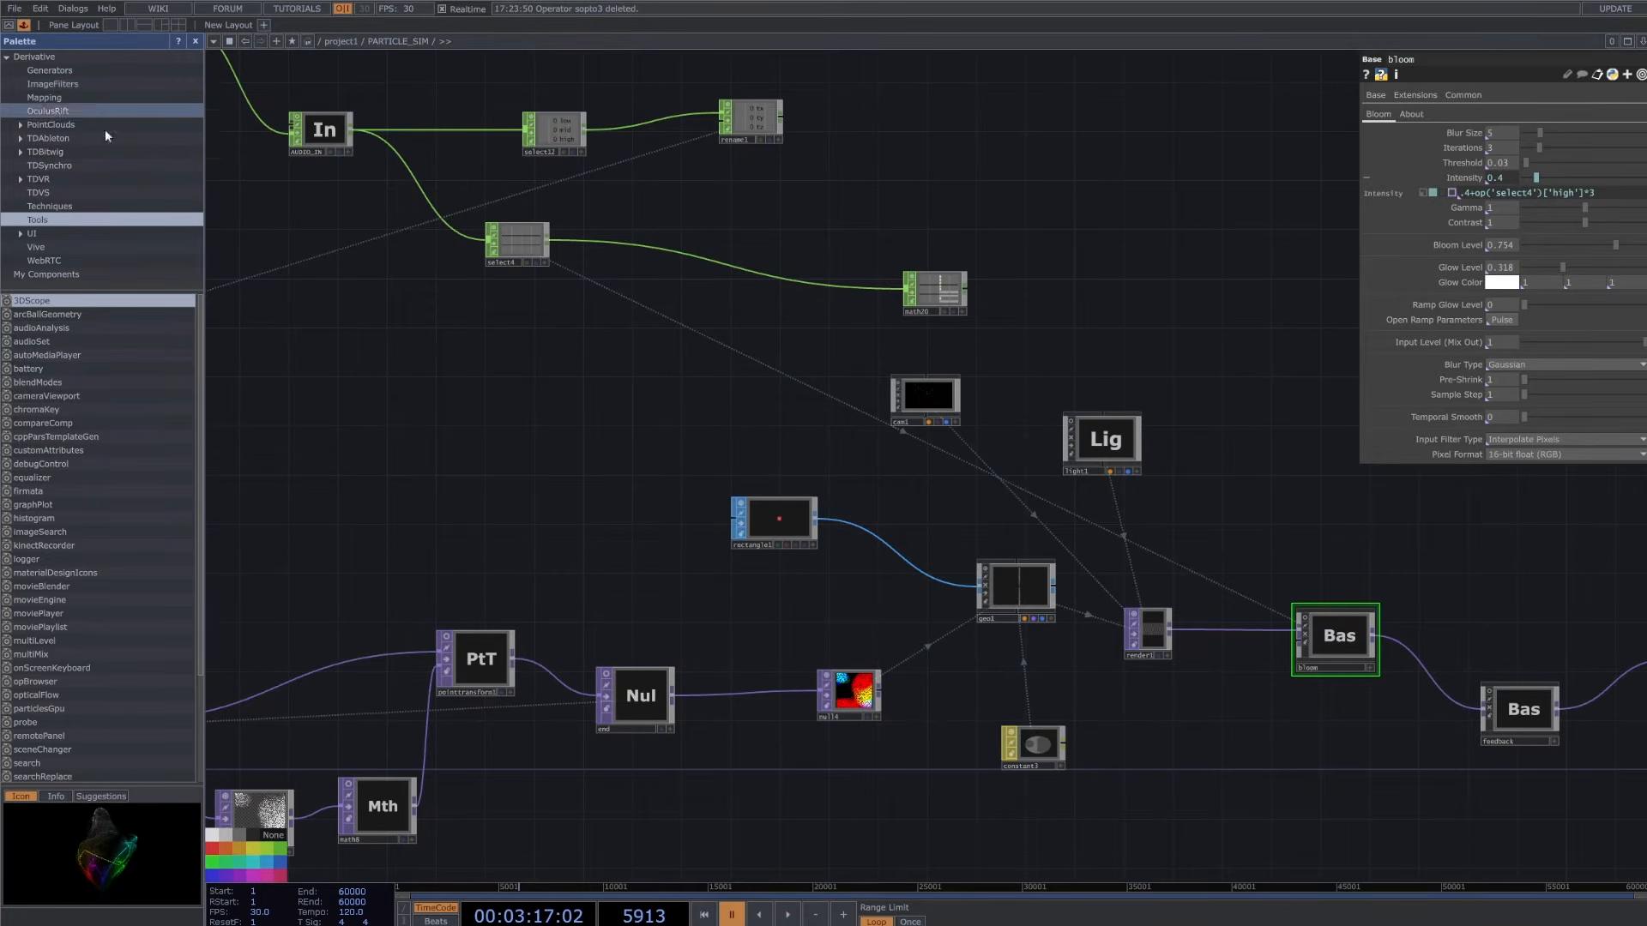
{"action": "scroll", "coordinate": [1456, 673], "scroll_direction": "up", "scroll_amount": 5}
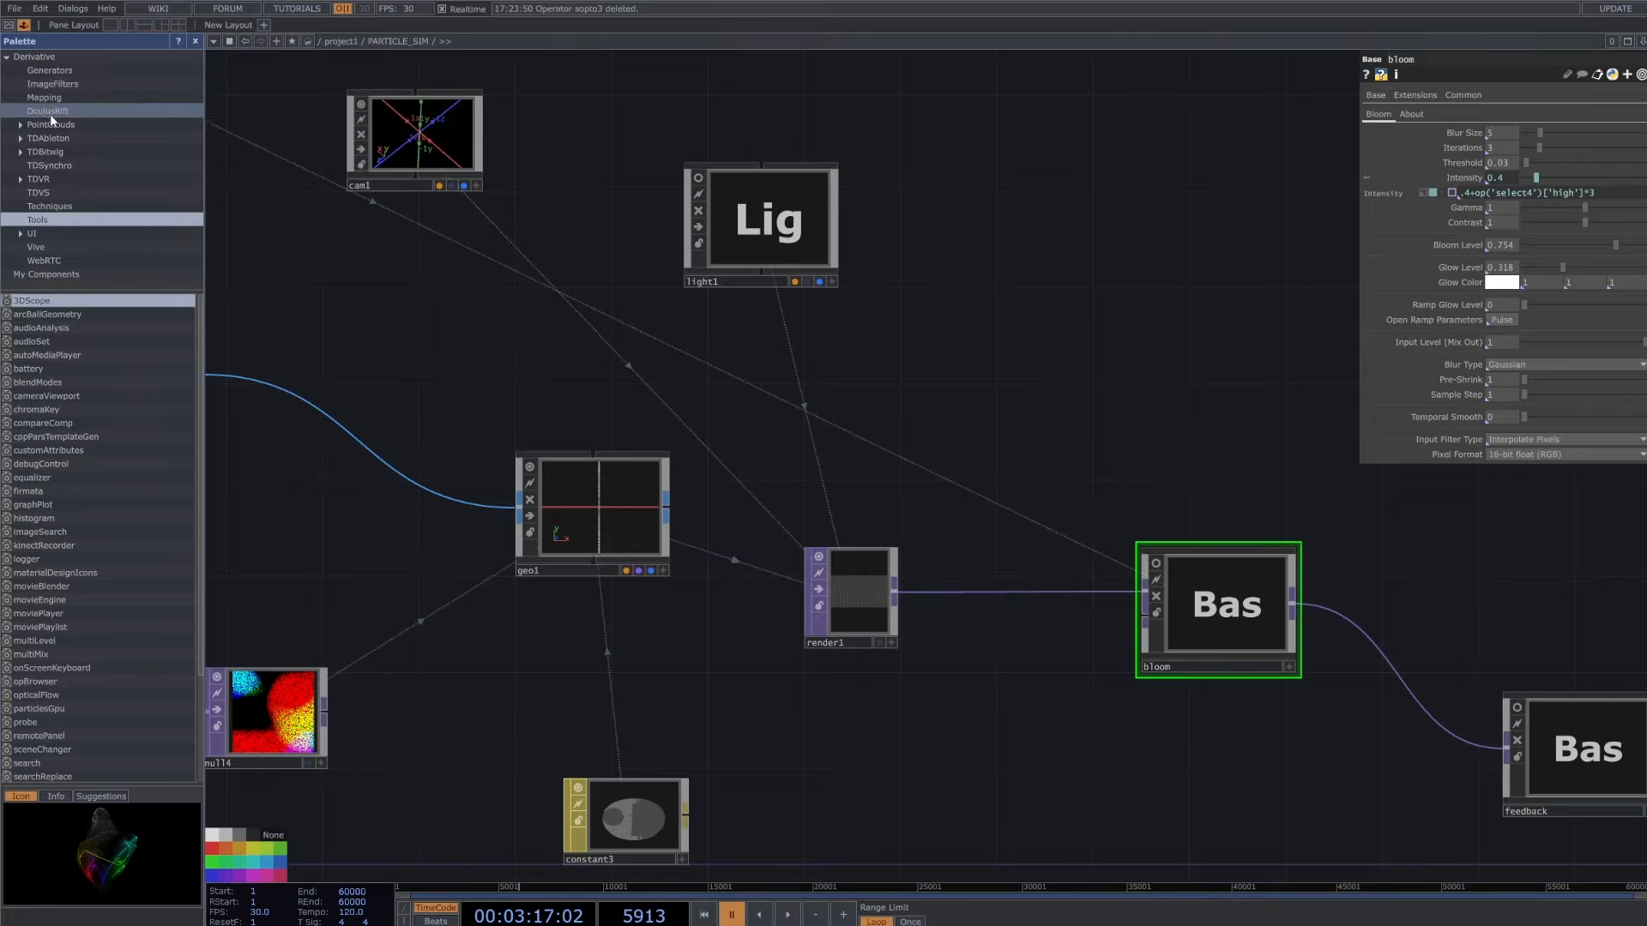
{"action": "left_click", "coordinate": [52, 84]}
{"action": "left_click_drag", "start_coordinate": [42, 304], "coordinate": [1229, 426]}
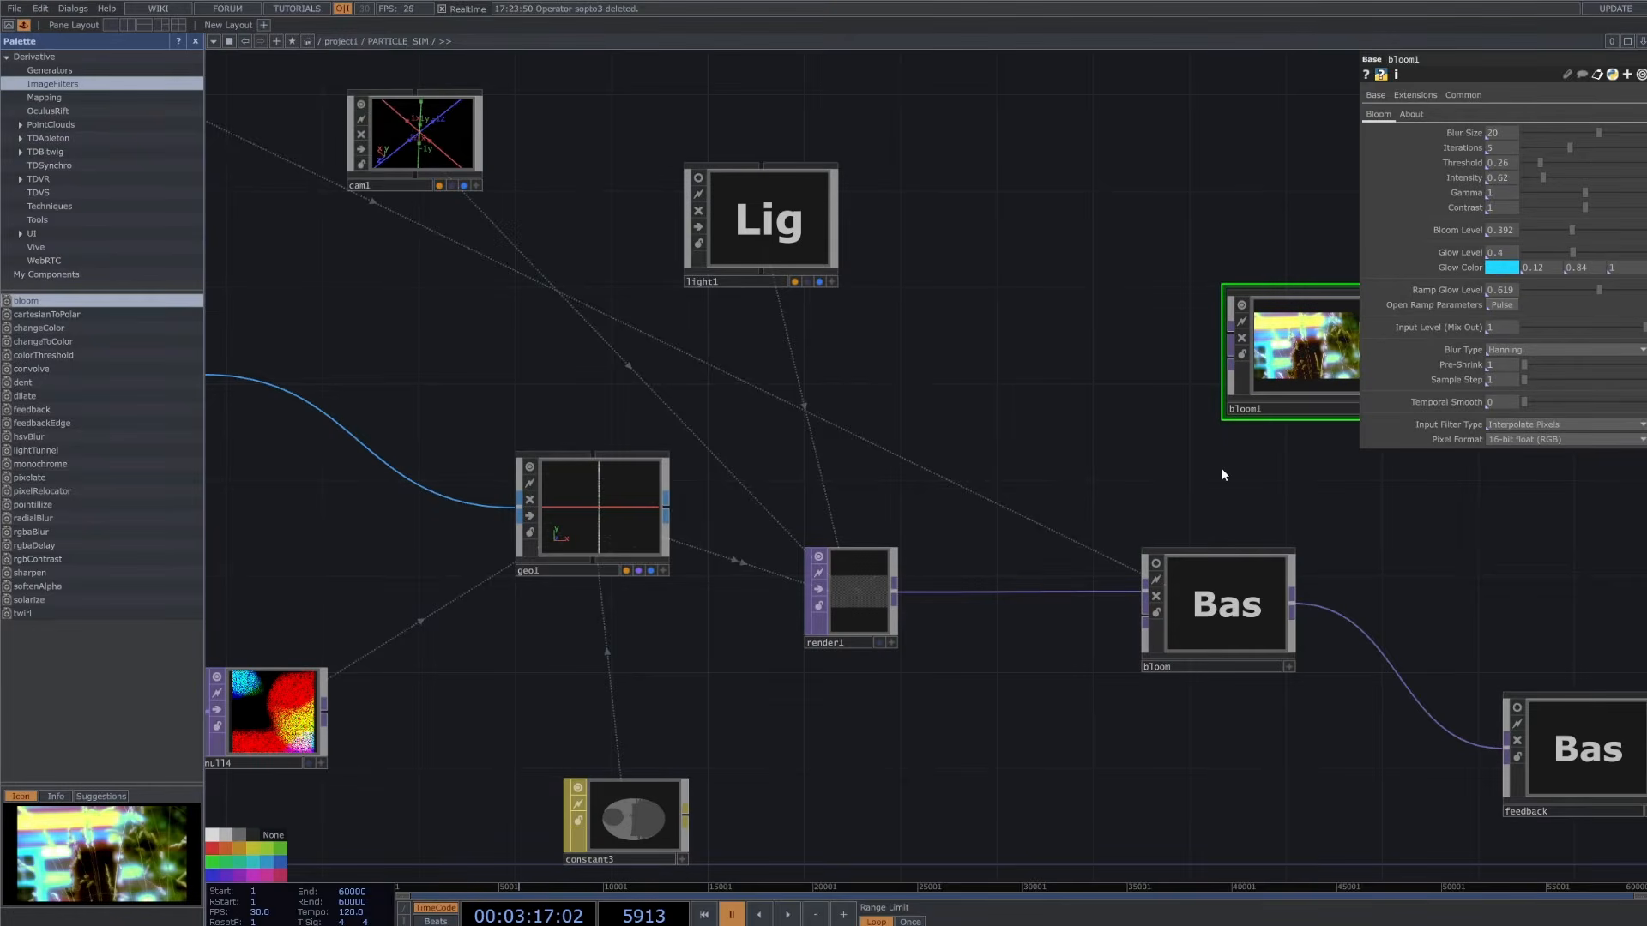
{"action": "key", "text": "ctrl+z"}
- Look inside the existing bloom component at its internal network and return to PARTICLE_SIM
{"action": "left_click", "coordinate": [1238, 559]}
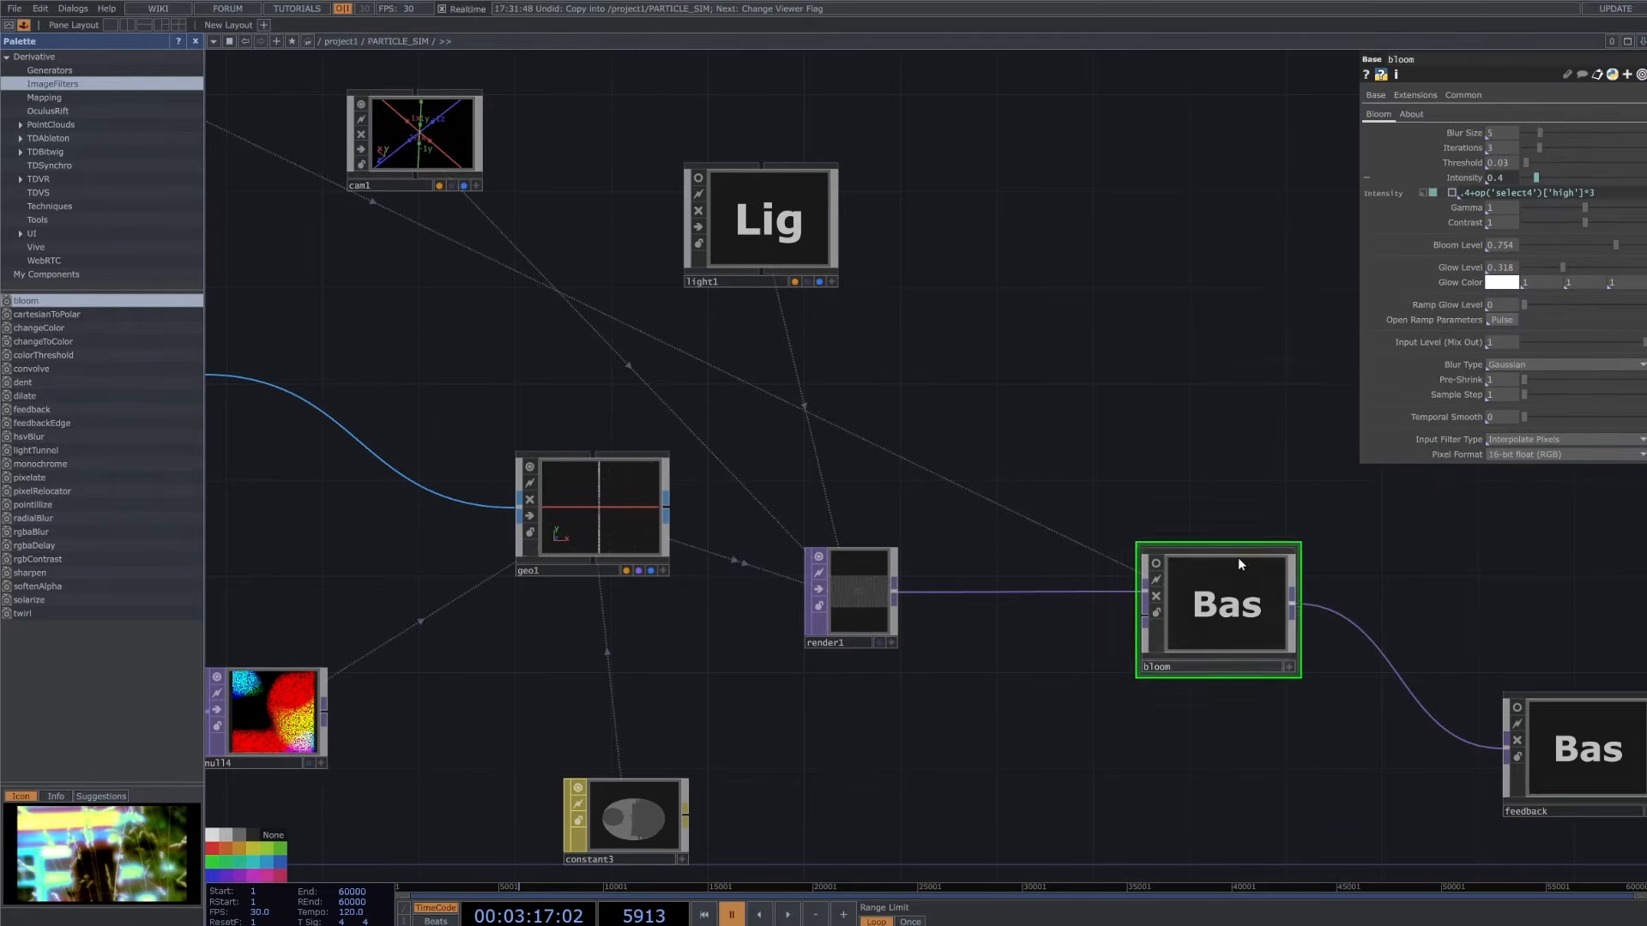
{"action": "key", "text": "i"}
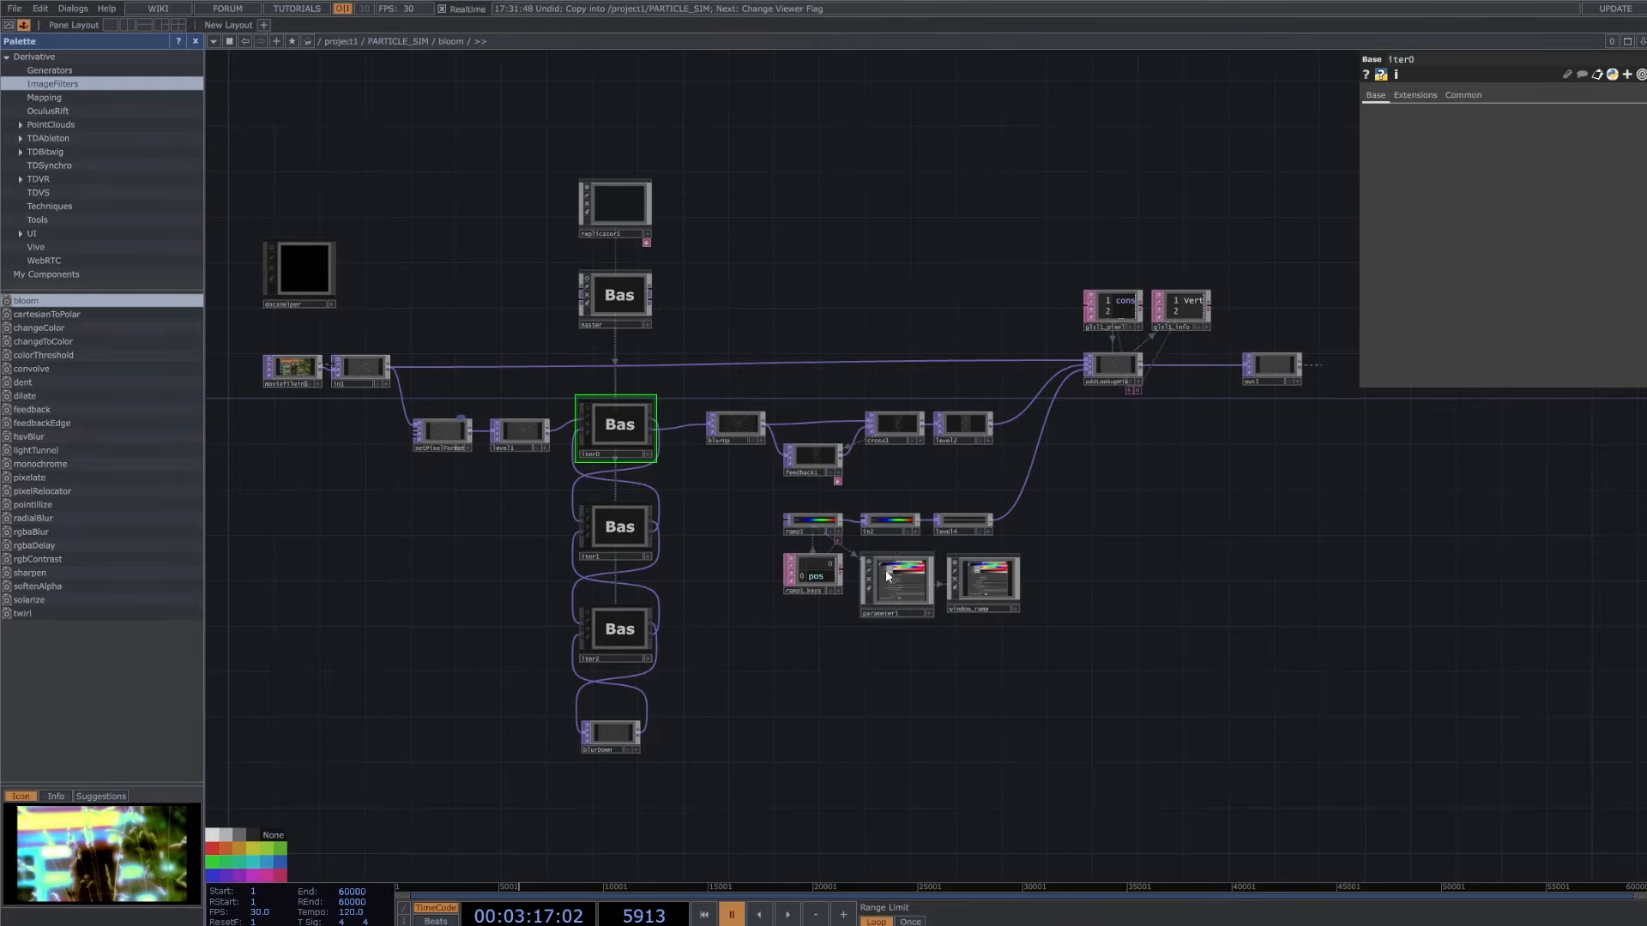
{"action": "key", "text": "u"}
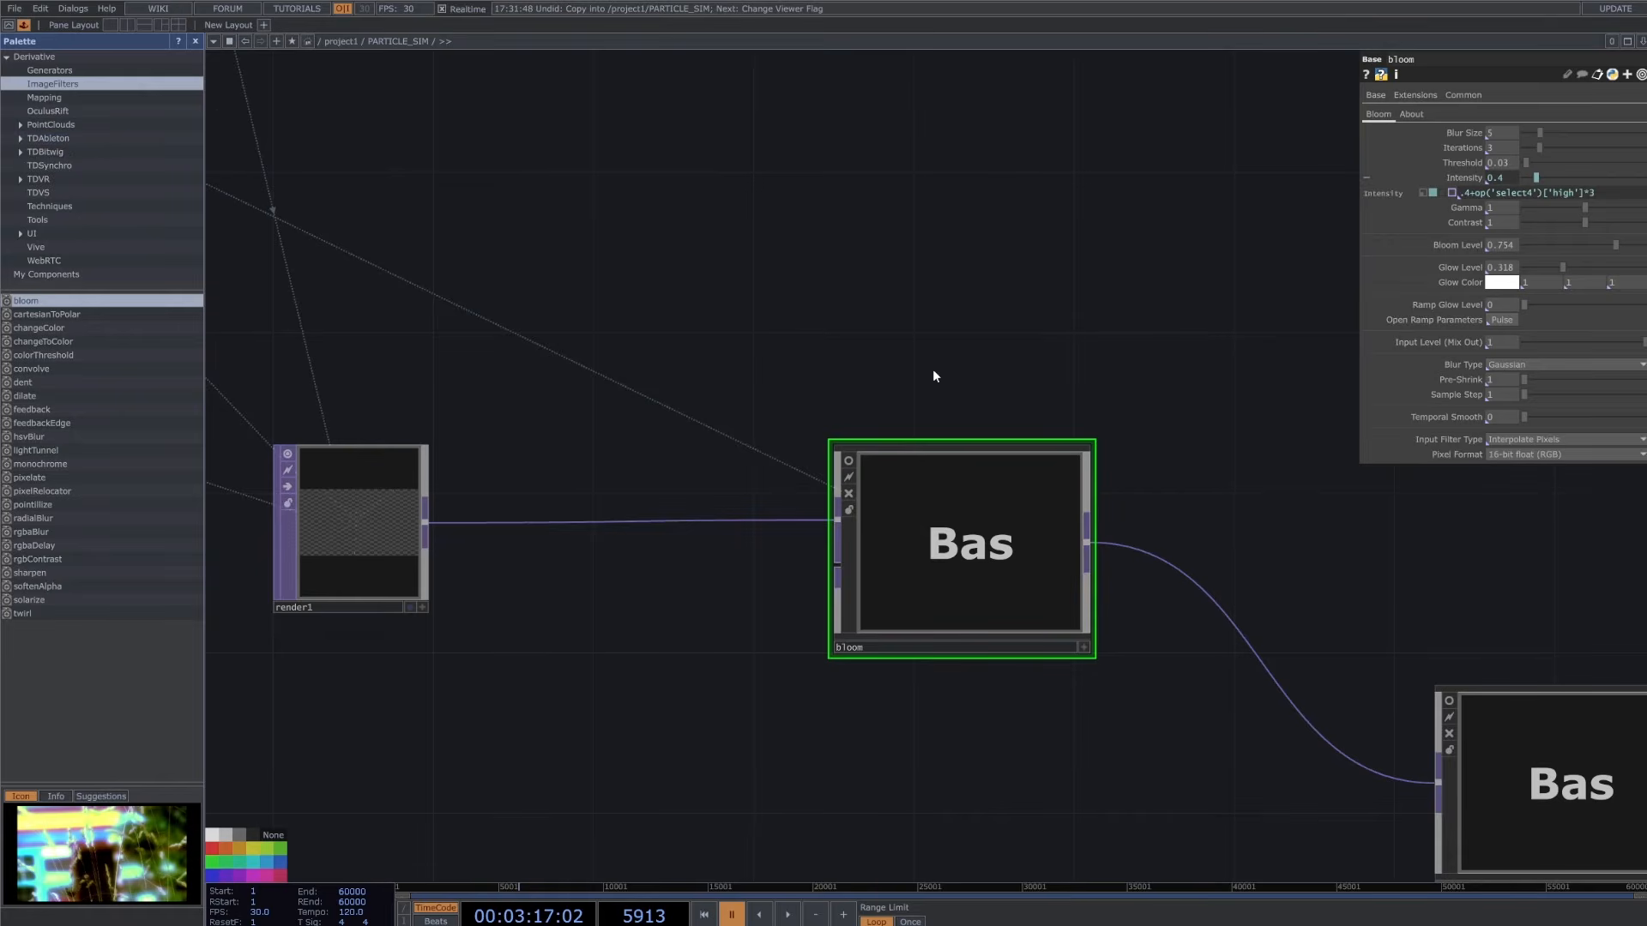
{"action": "scroll", "coordinate": [1000, 459], "scroll_direction": "down", "scroll_amount": 3}
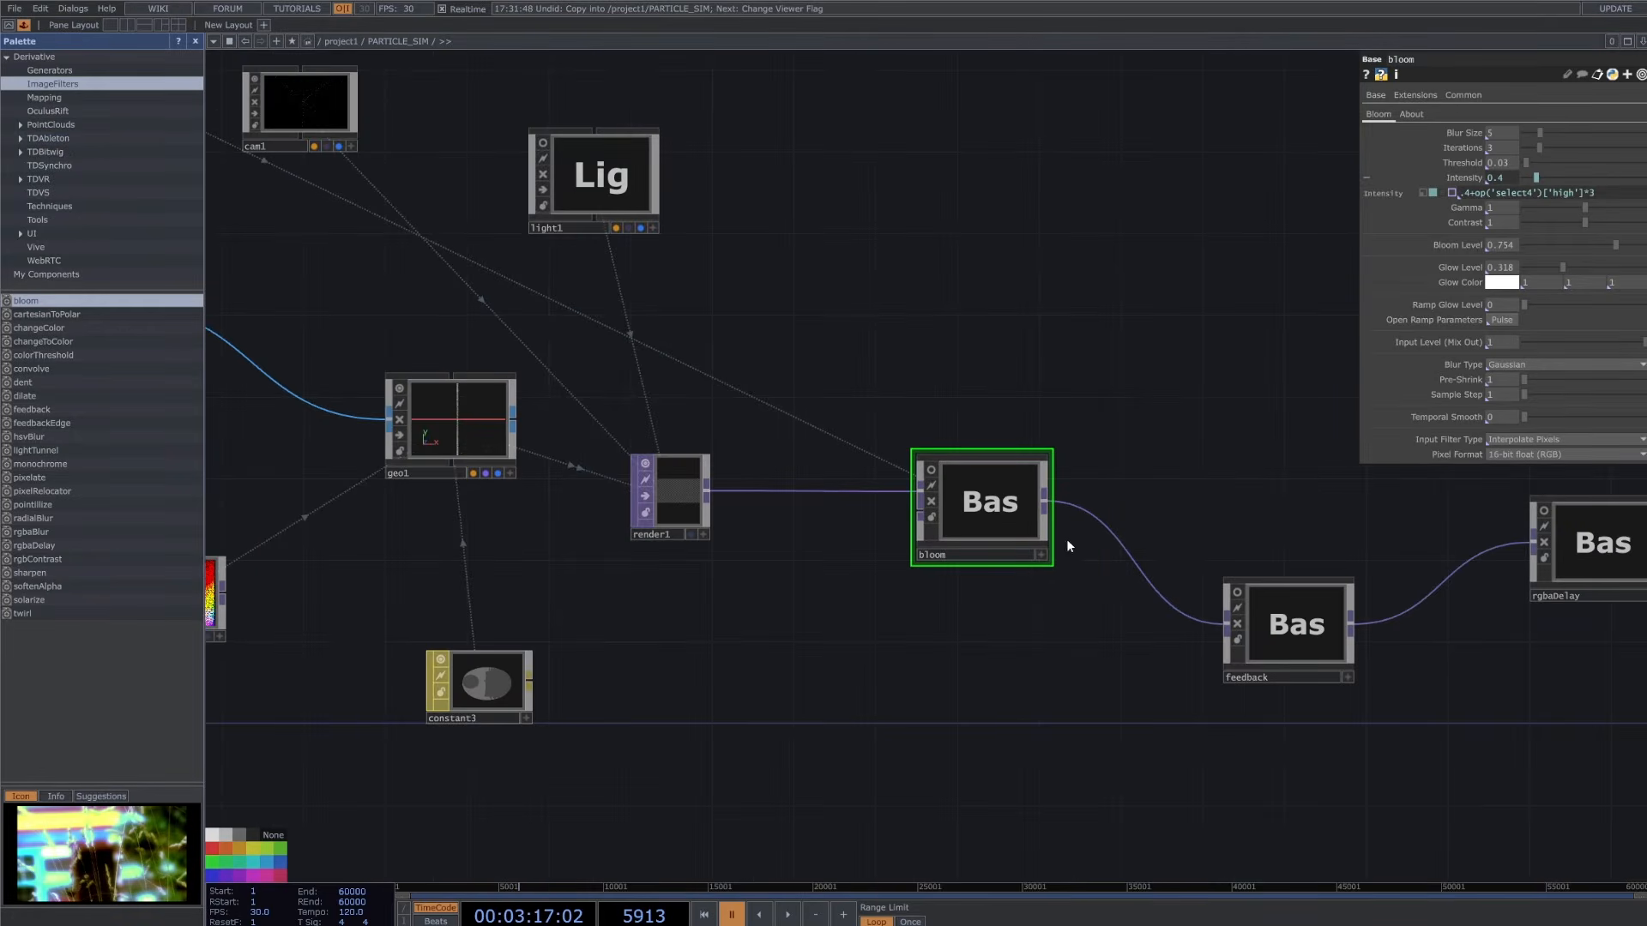
- Turn on the bloom node's viewer, check the expression driving its Intensity, and collapse that parameter's details
{"action": "left_click", "coordinate": [932, 470]}
{"action": "scroll", "coordinate": [974, 489], "scroll_direction": "up", "scroll_amount": 4}
{"action": "scroll", "coordinate": [1088, 514], "scroll_direction": "down", "scroll_amount": 4}
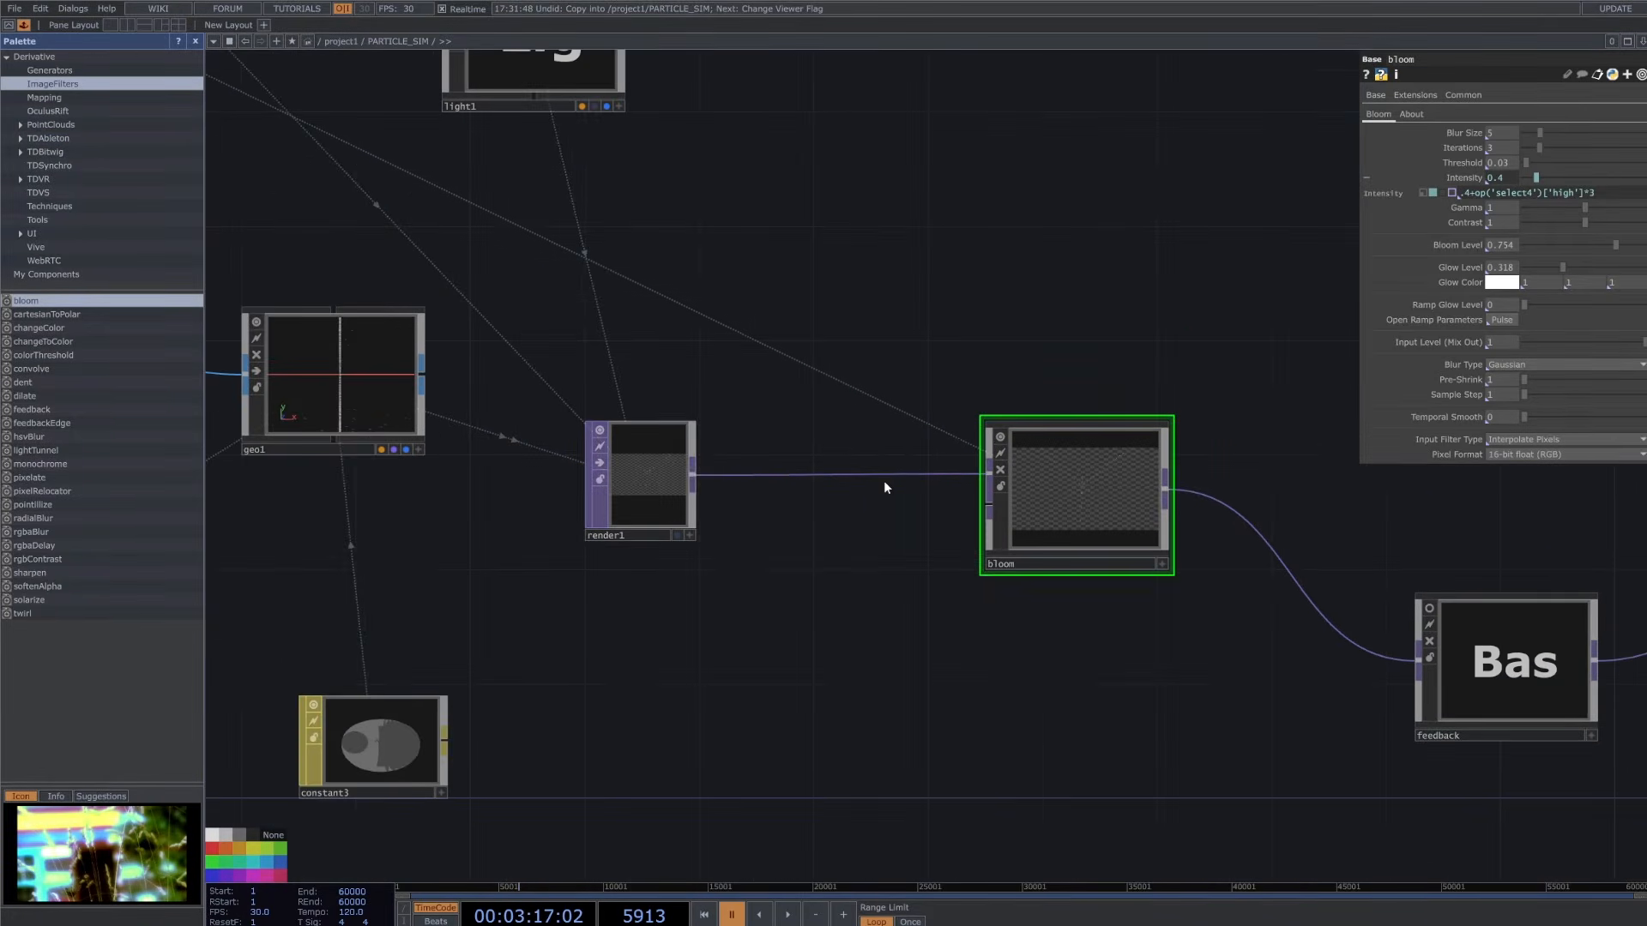
{"action": "scroll", "coordinate": [1084, 491], "scroll_direction": "up", "scroll_amount": 2}
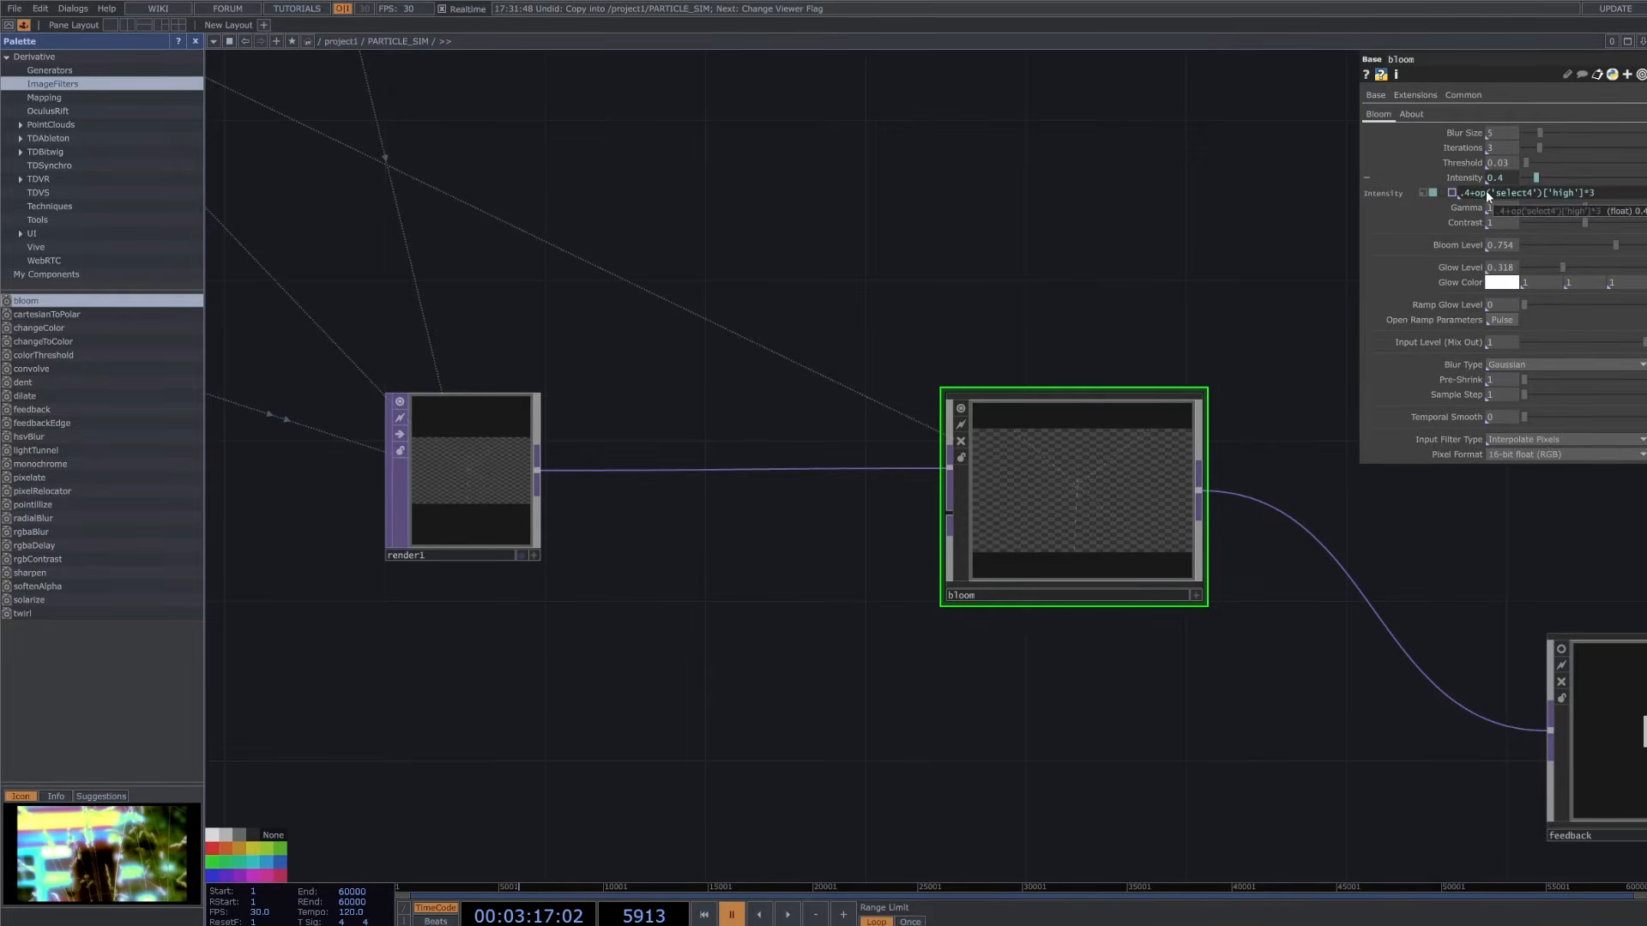
{"action": "left_click", "coordinate": [1464, 178]}
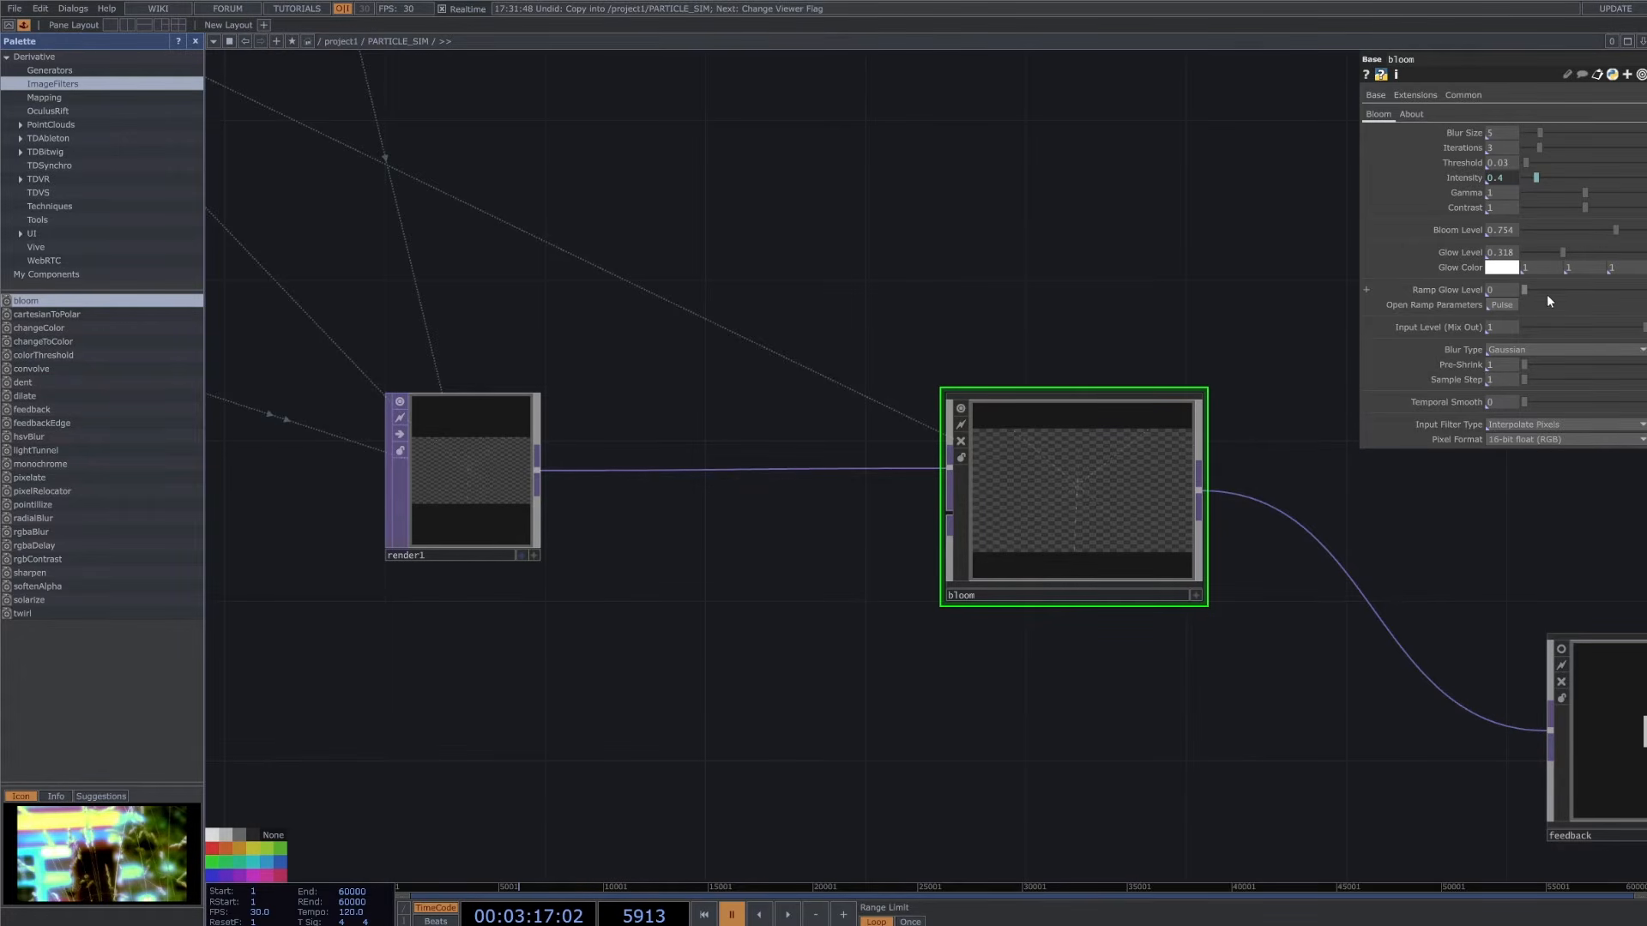
{"action": "left_click", "coordinate": [1628, 290]}
- Check the feedback component's parameters and find the matching feedback filter in the palette's ImageFilters collection
{"action": "left_click_drag", "start_coordinate": [1315, 576], "coordinate": [1068, 542]}
{"action": "scroll", "coordinate": [1073, 538], "scroll_direction": "down", "scroll_amount": 3}
{"action": "left_click_drag", "start_coordinate": [1222, 484], "coordinate": [925, 434]}
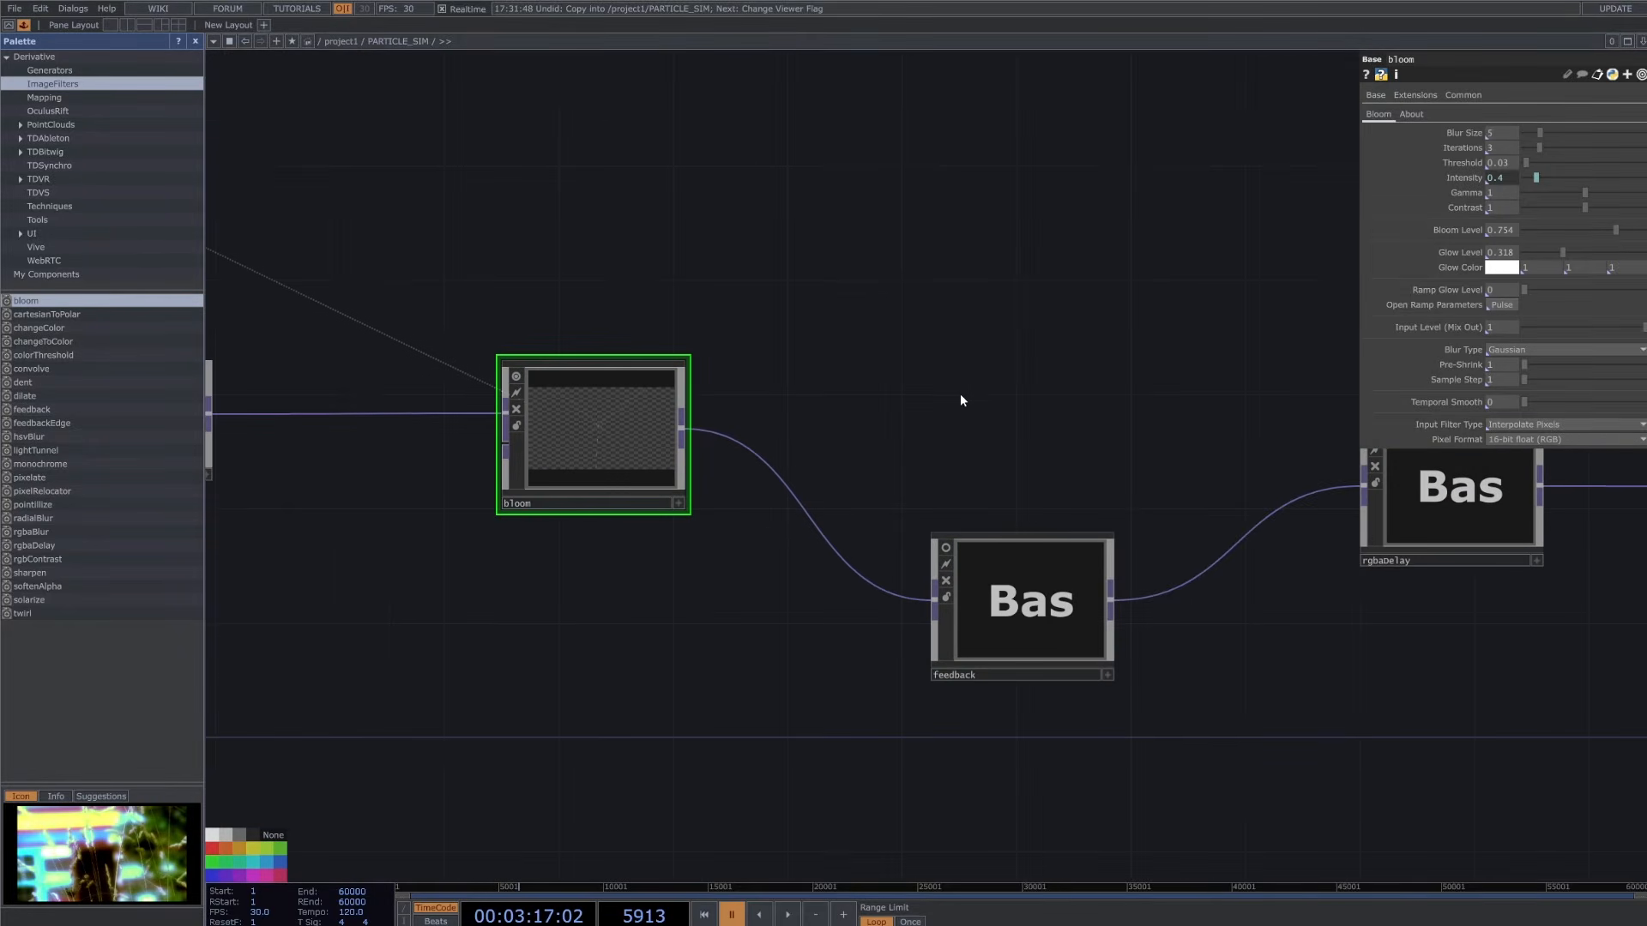
{"action": "left_click", "coordinate": [1021, 583]}
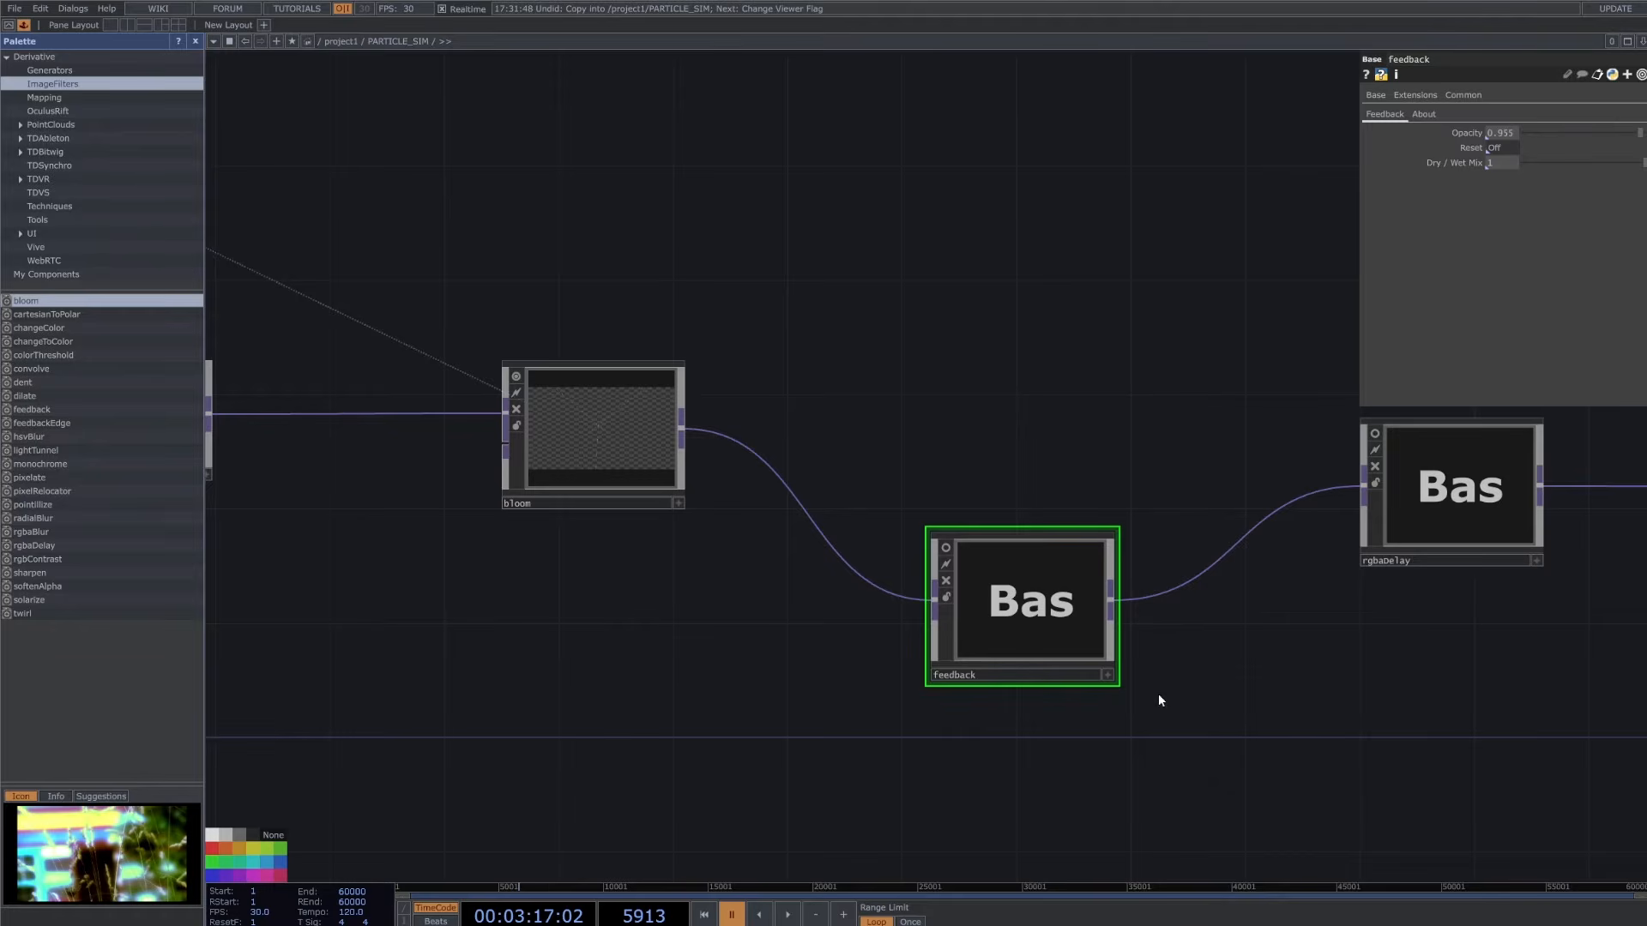
{"action": "left_click", "coordinate": [58, 398]}
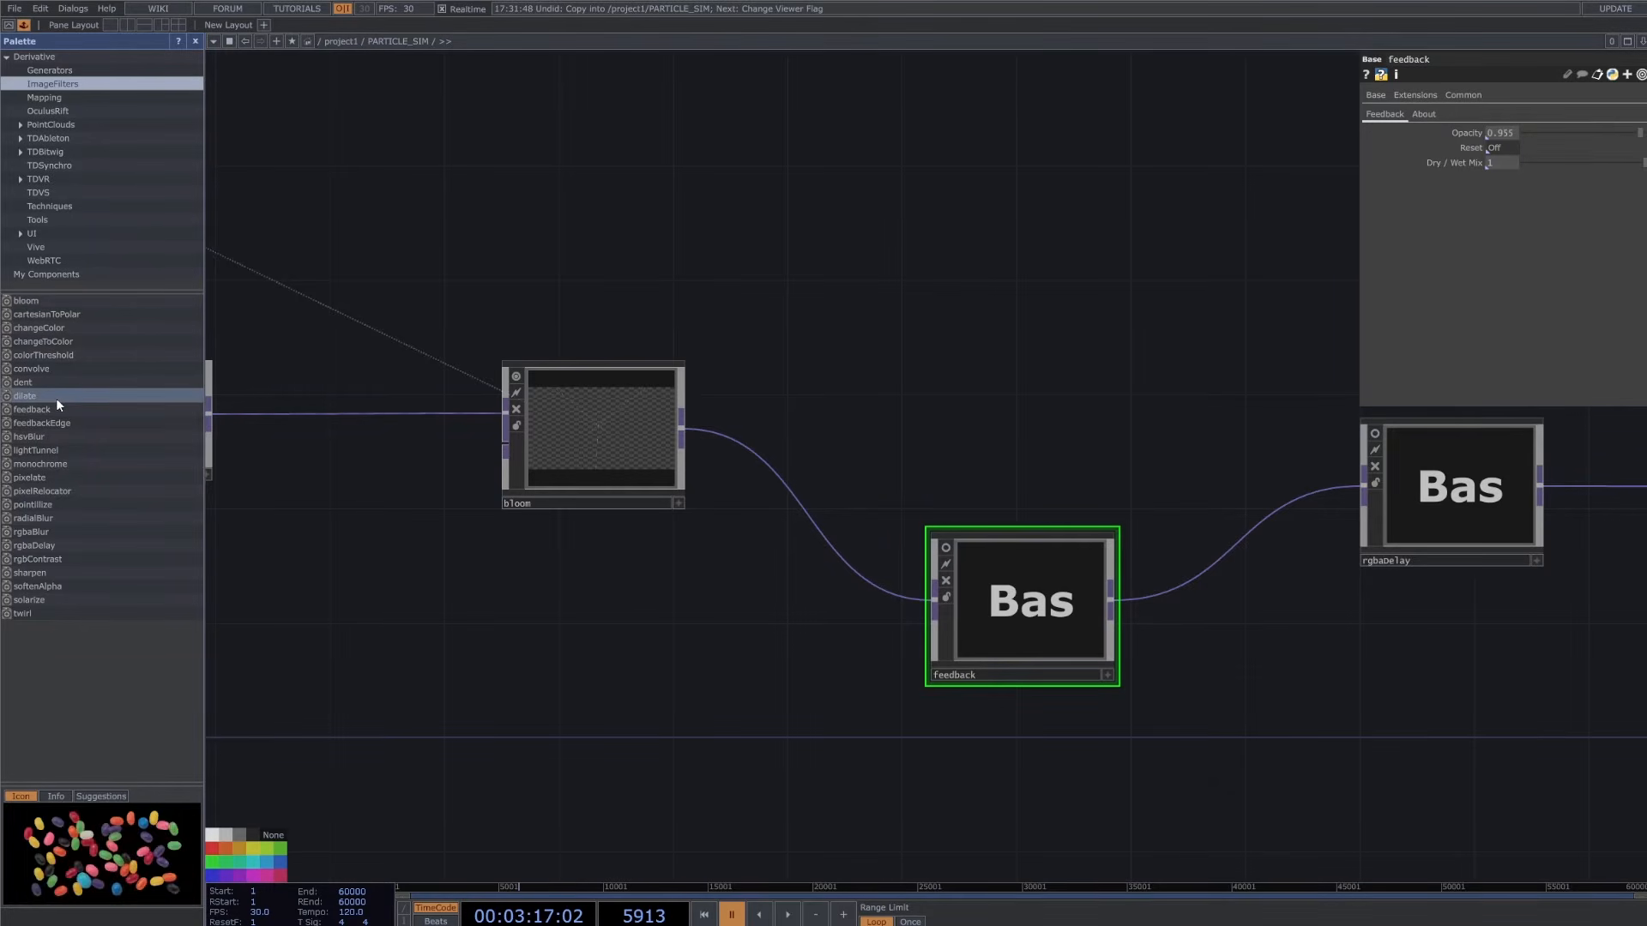
{"action": "left_click", "coordinate": [58, 410]}
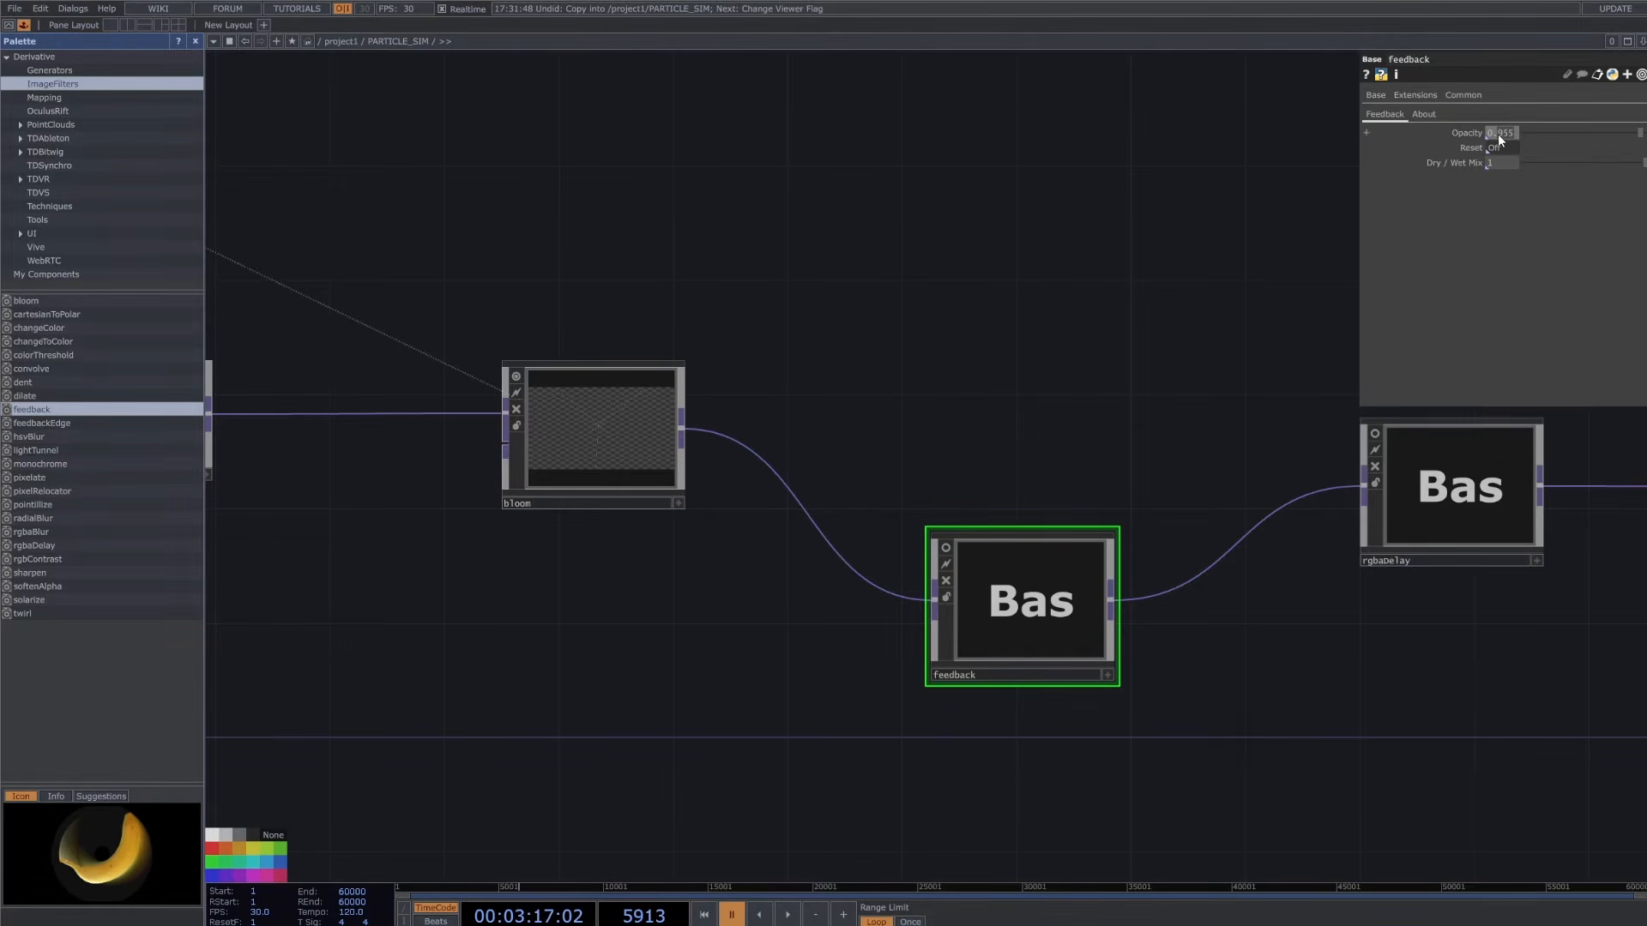
- Turn on the feedback node's viewer and examine the particle trails at close range
{"action": "left_click", "coordinate": [945, 549]}
{"action": "scroll", "coordinate": [1007, 583], "scroll_direction": "up", "scroll_amount": 5}
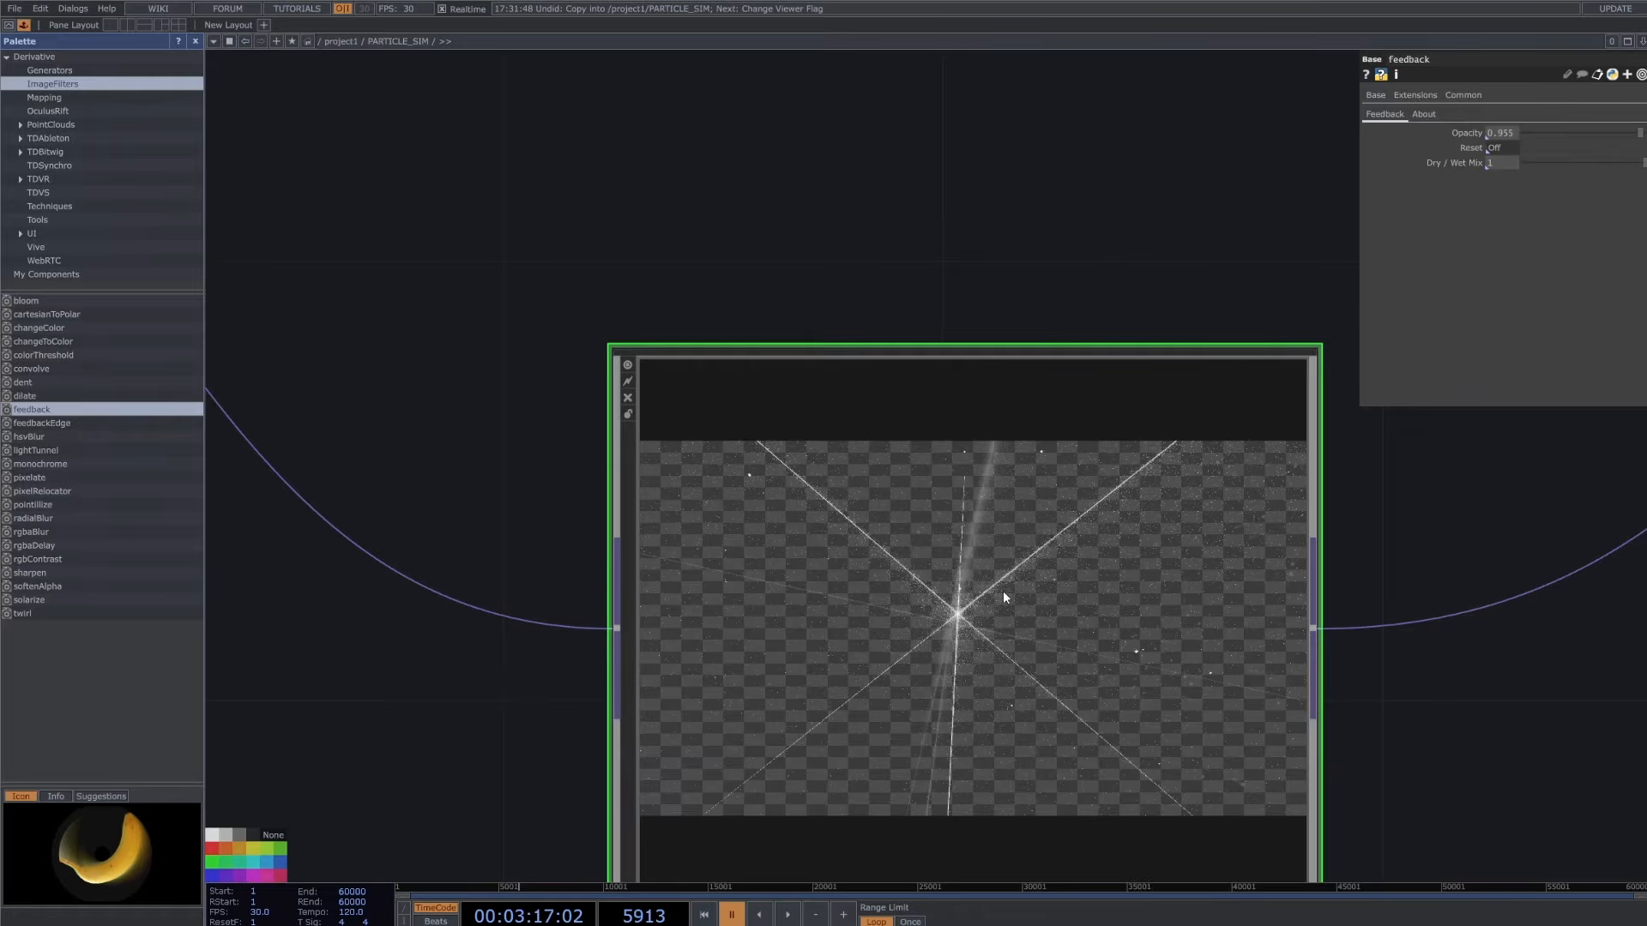
{"action": "scroll", "coordinate": [1002, 590], "scroll_direction": "down", "scroll_amount": 5}
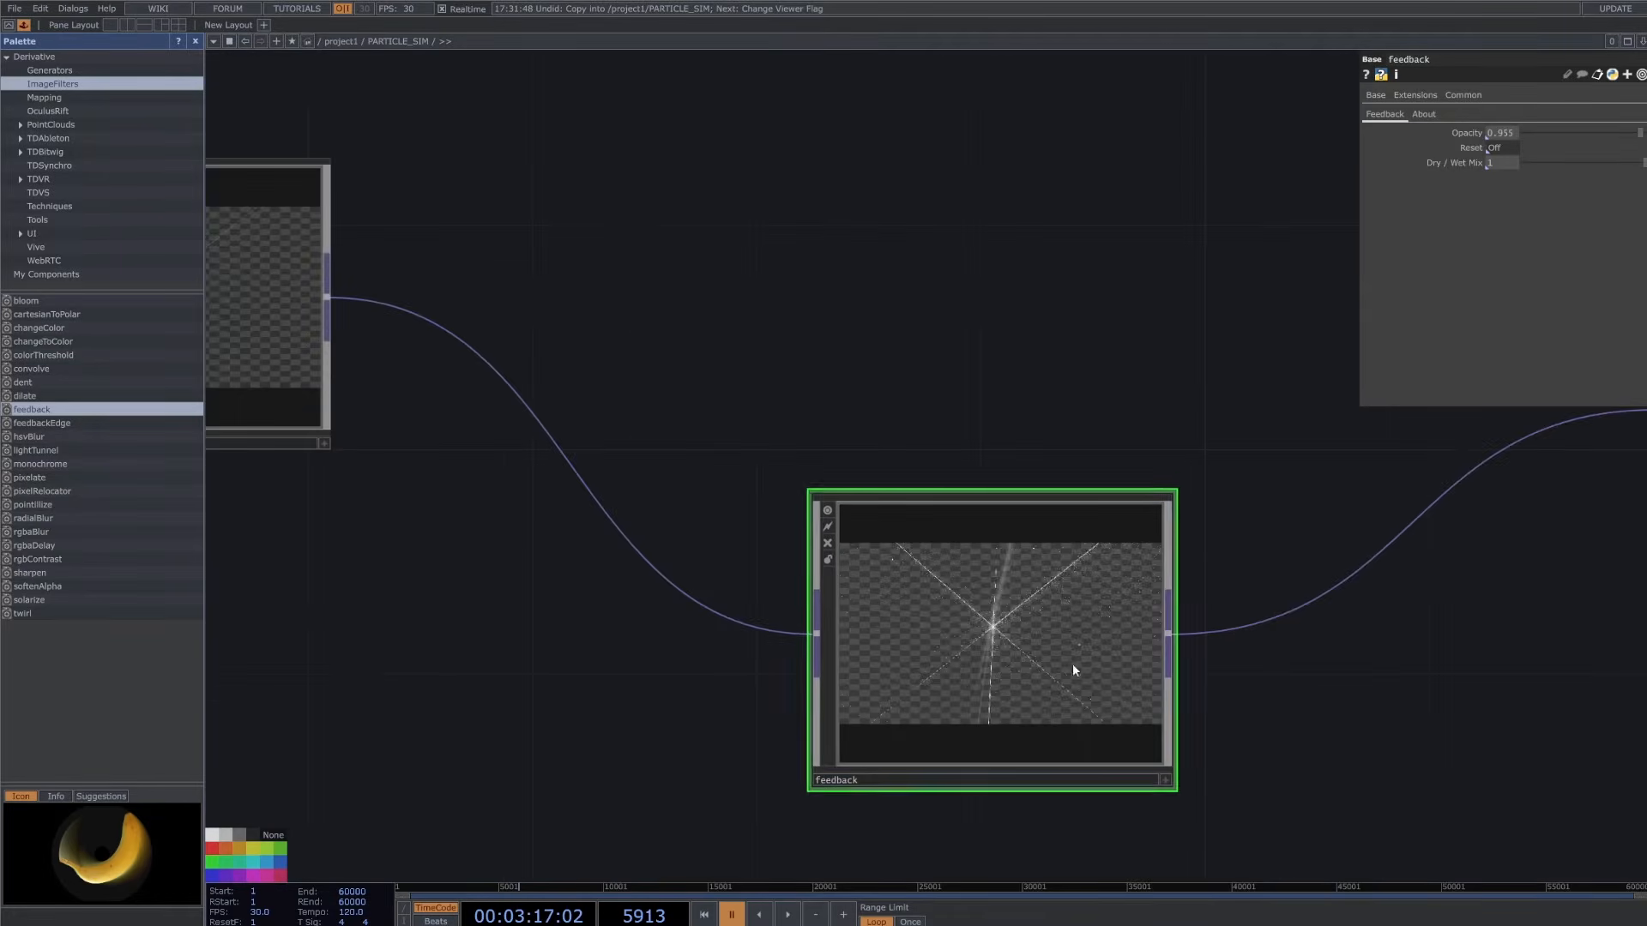
{"action": "left_click_drag", "start_coordinate": [1251, 708], "coordinate": [1147, 703]}
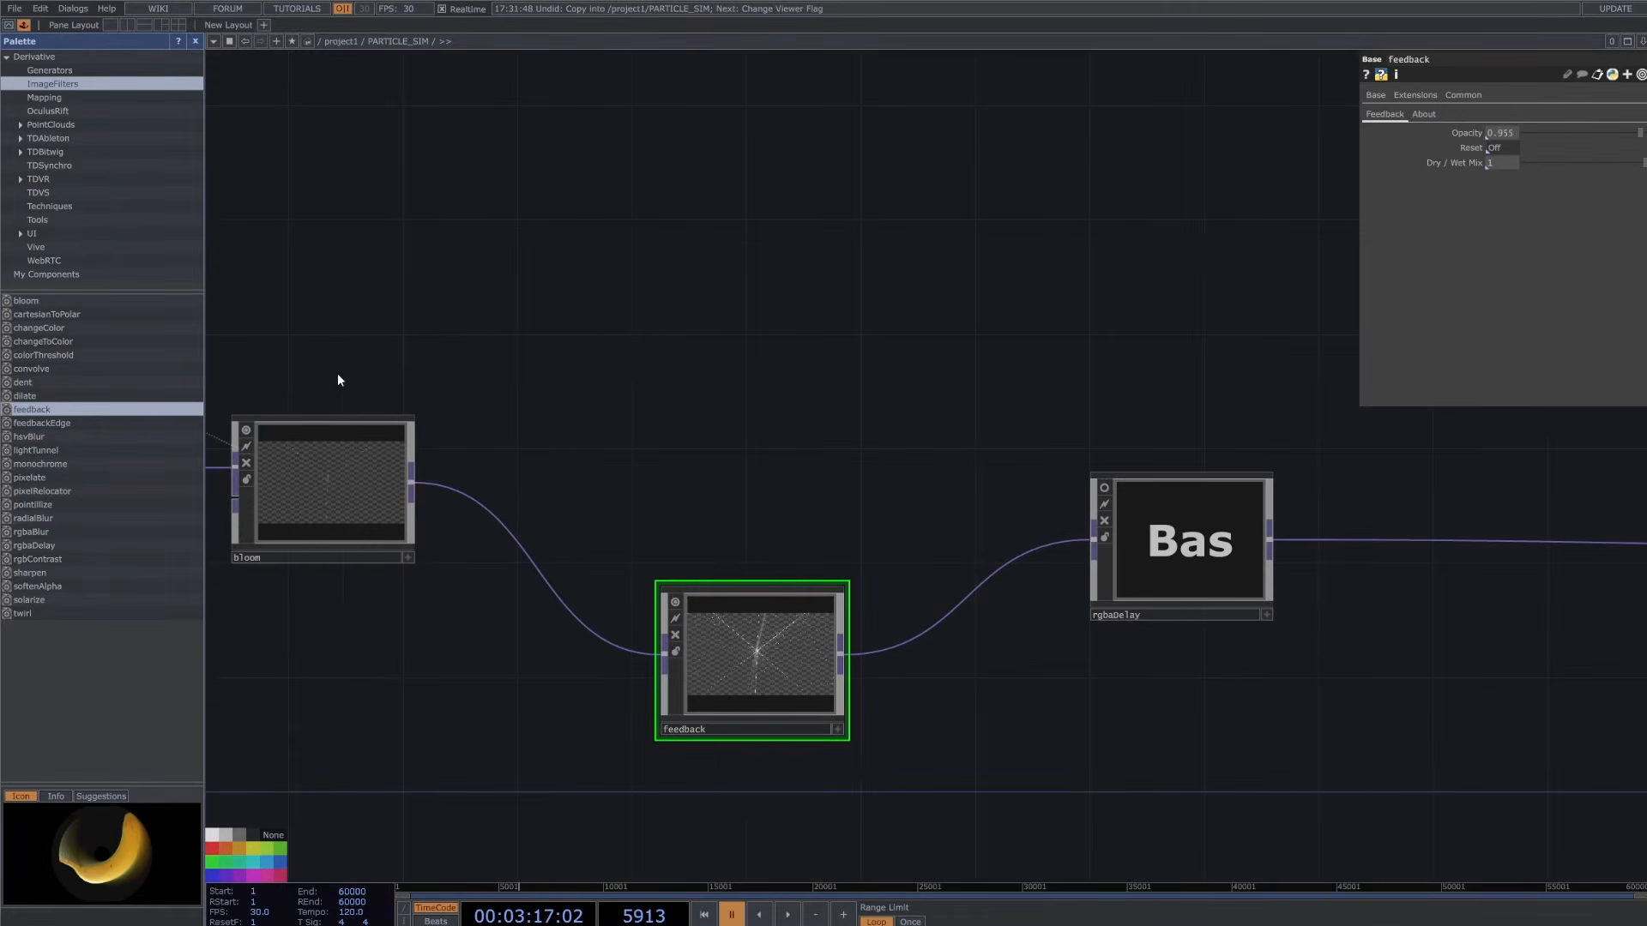
{"action": "right_click_drag", "start_coordinate": [338, 373], "coordinate": [770, 809]}
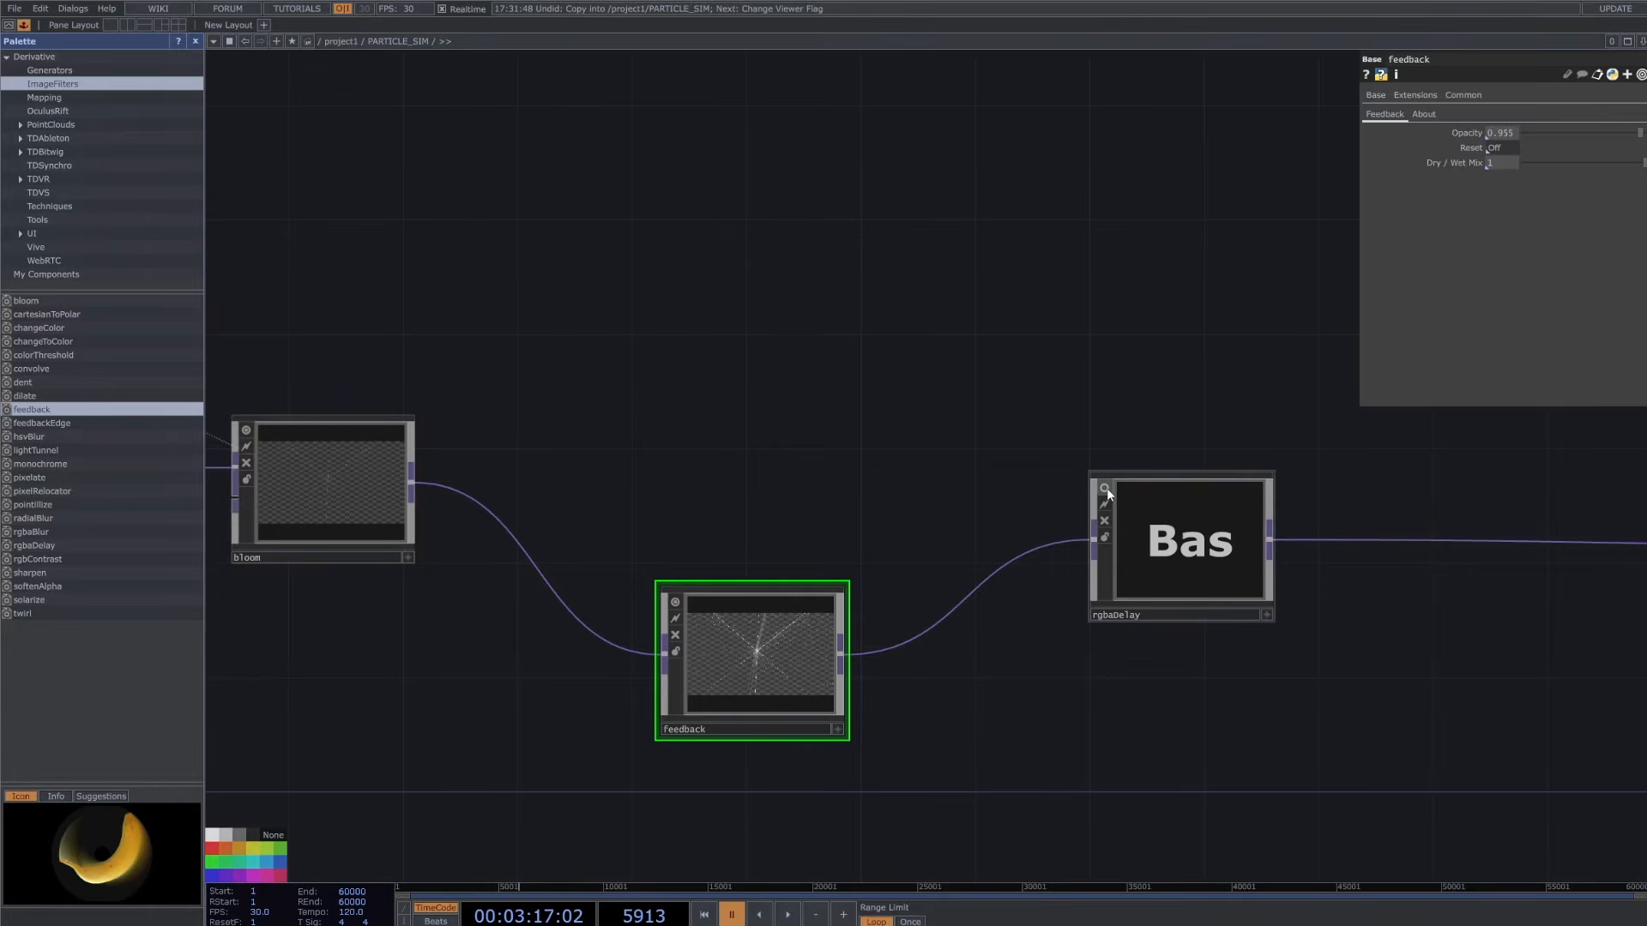
- Turn on rgbaDelay's viewer, review its colour delay settings, and collapse the details of Dry / Wet Mix
{"action": "left_click", "coordinate": [1132, 515]}
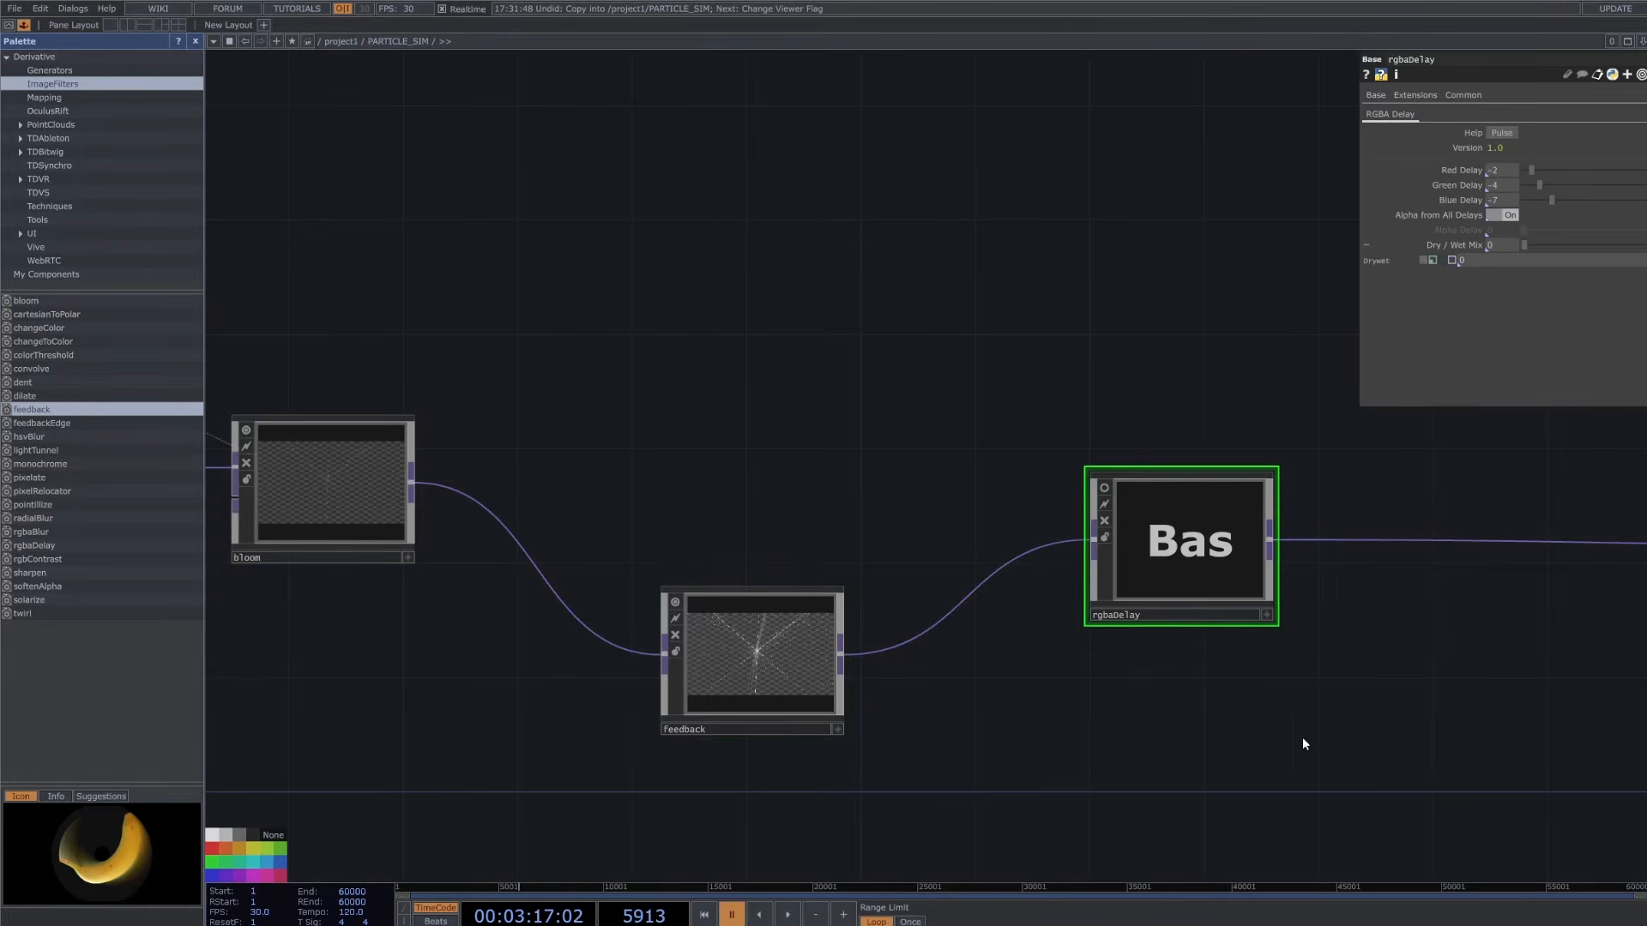
{"action": "left_click", "coordinate": [1104, 487]}
{"action": "scroll", "coordinate": [1184, 673], "scroll_direction": "down", "scroll_amount": 3}
{"action": "scroll", "coordinate": [1227, 739], "scroll_direction": "down", "scroll_amount": 2}
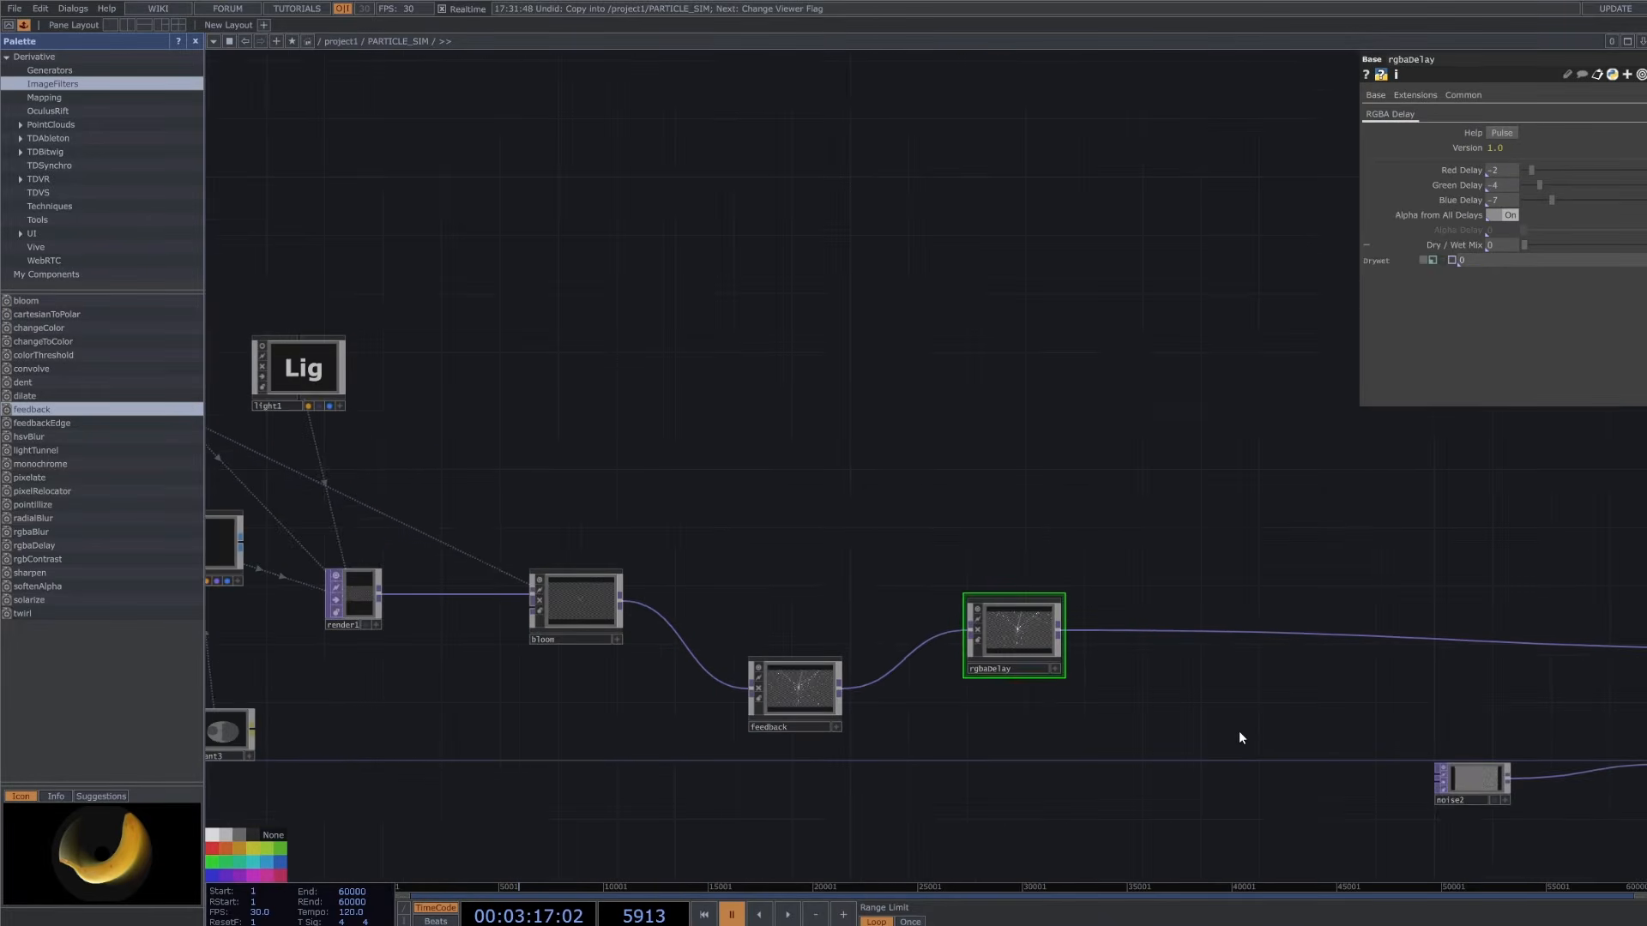
{"action": "scroll", "coordinate": [1252, 699], "scroll_direction": "up", "scroll_amount": 2}
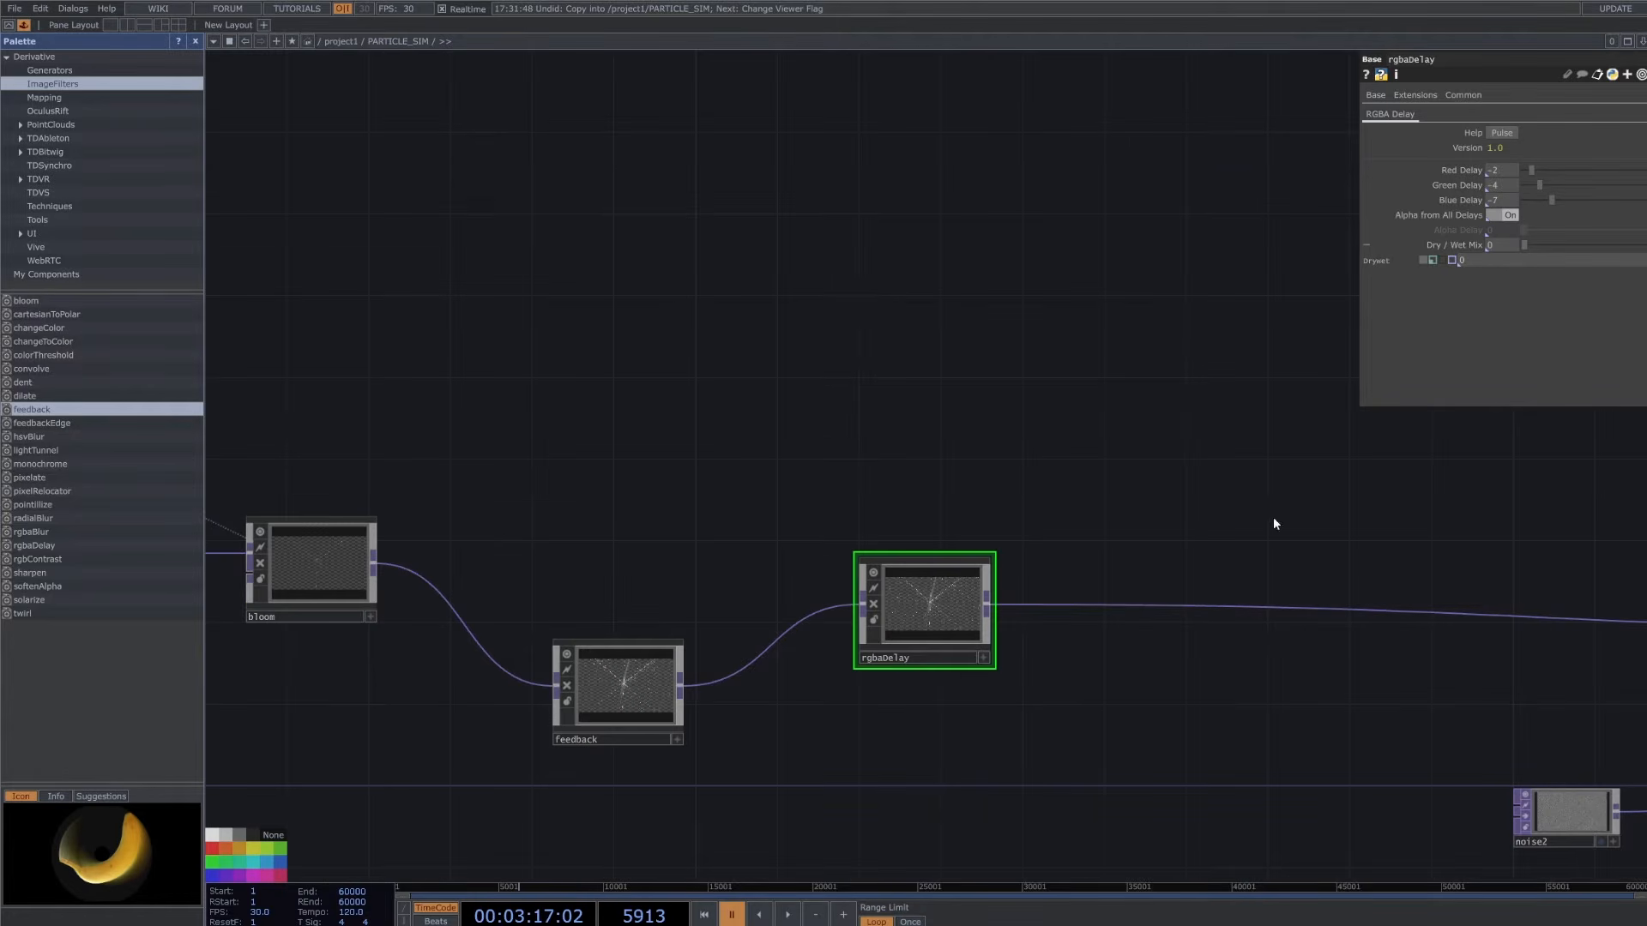
{"action": "left_click_drag", "start_coordinate": [1103, 533], "coordinate": [1020, 533]}
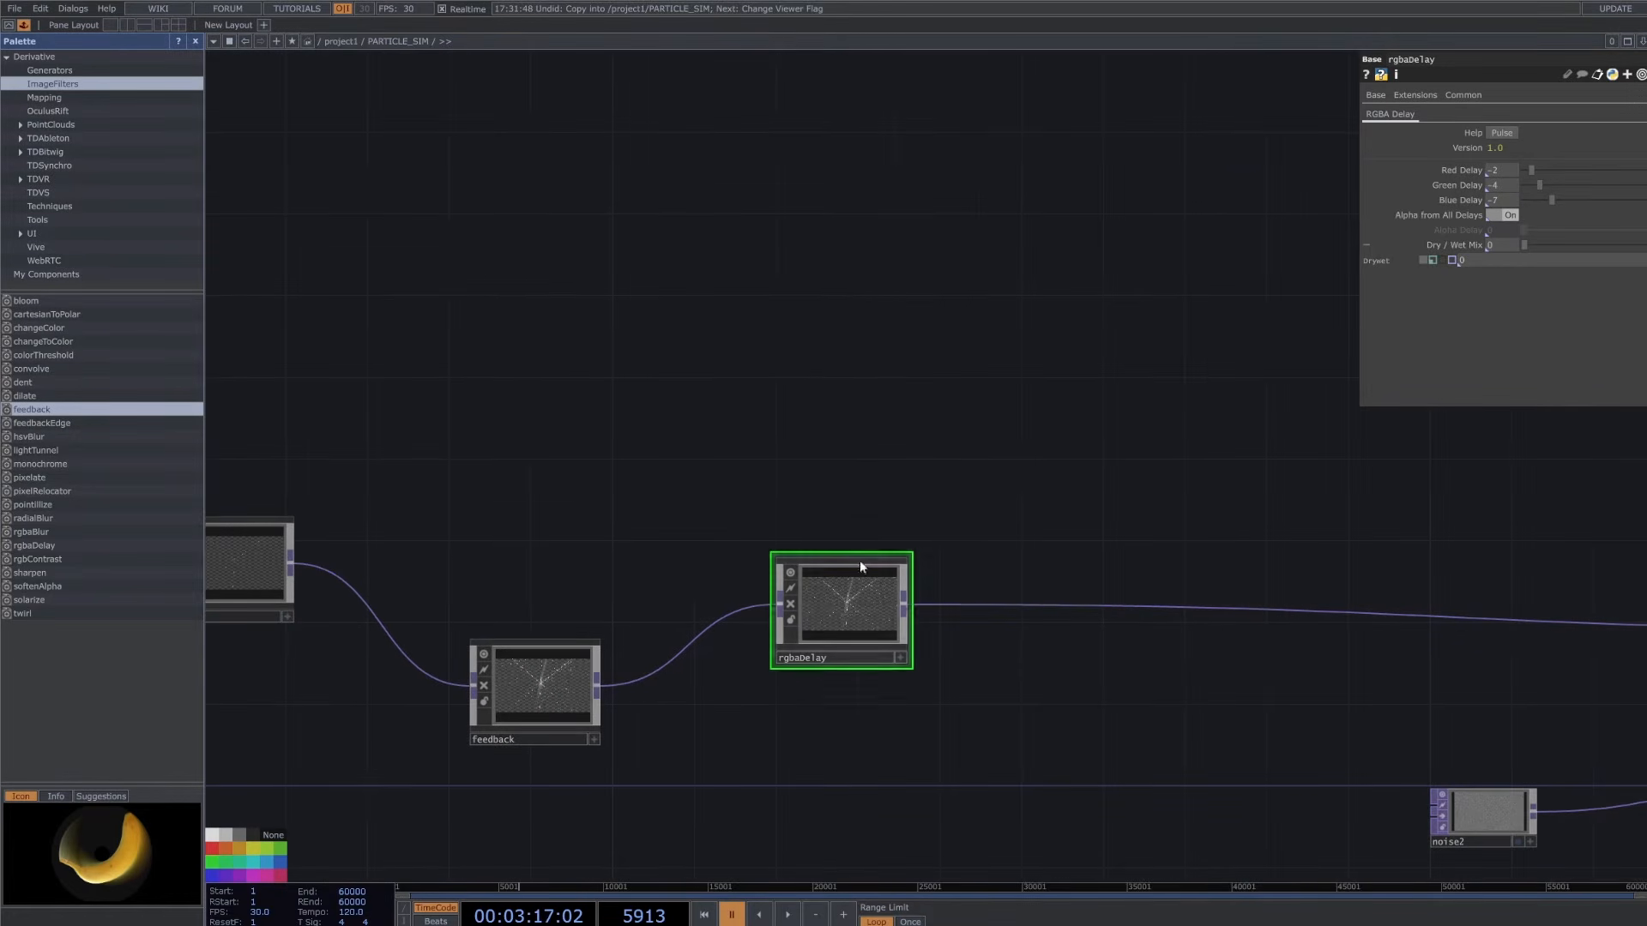
{"action": "left_click", "coordinate": [1467, 245]}
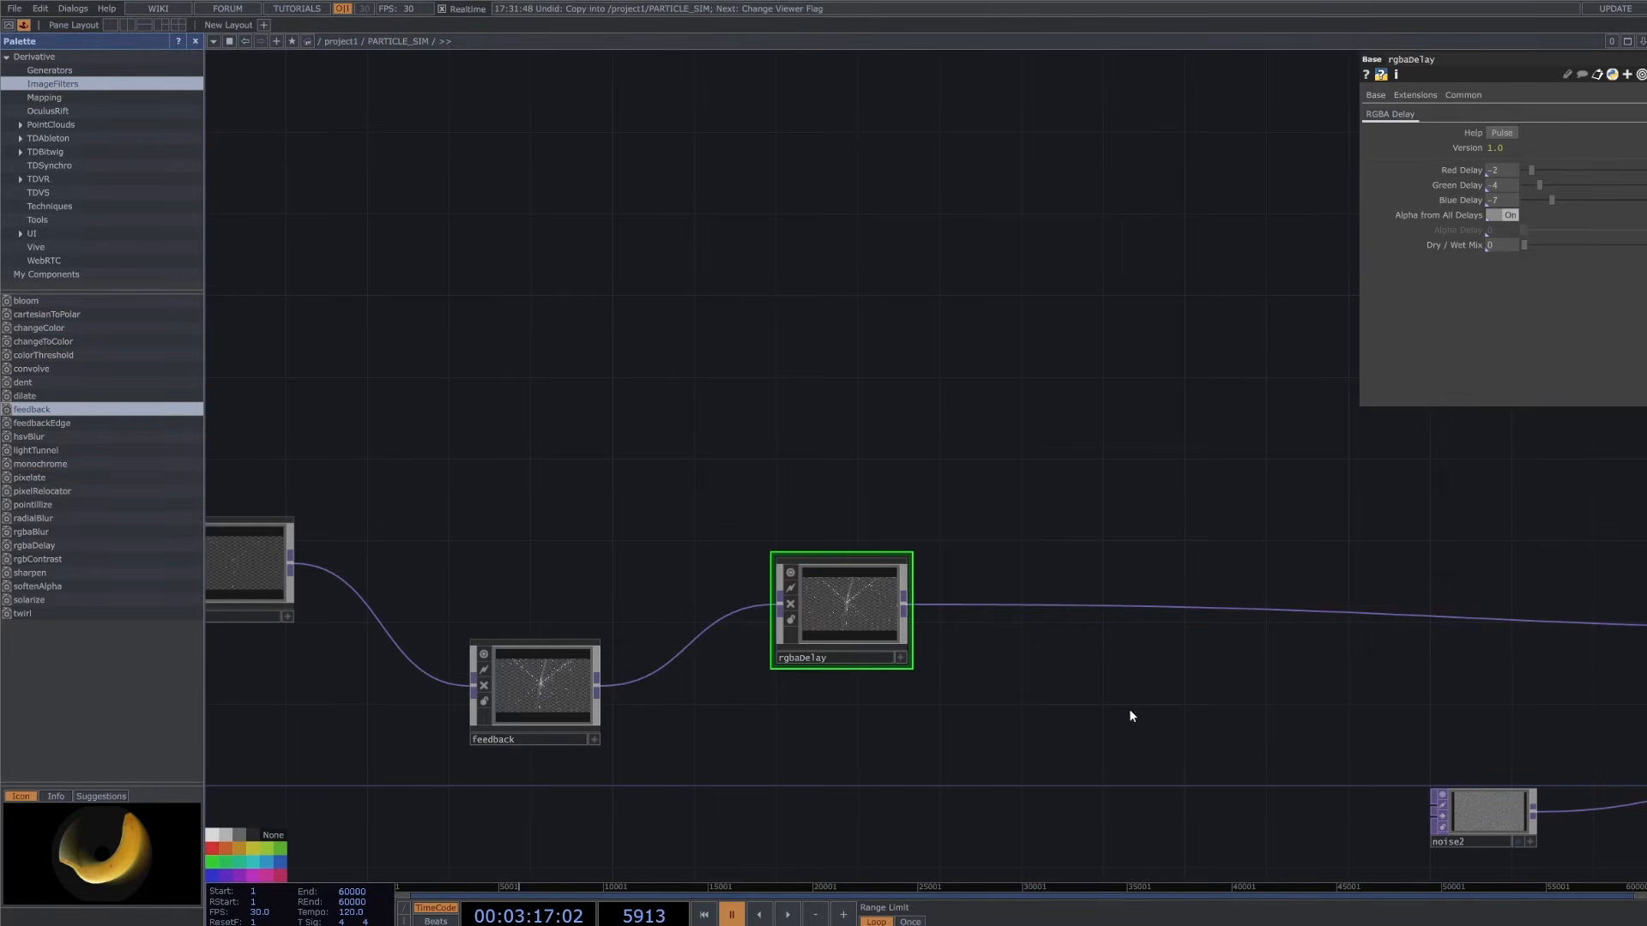
- Follow rgbaDelay's output to comp2 and view the noise2 and level2 branch that feeds it
{"action": "left_click_drag", "start_coordinate": [1129, 713], "coordinate": [786, 711]}
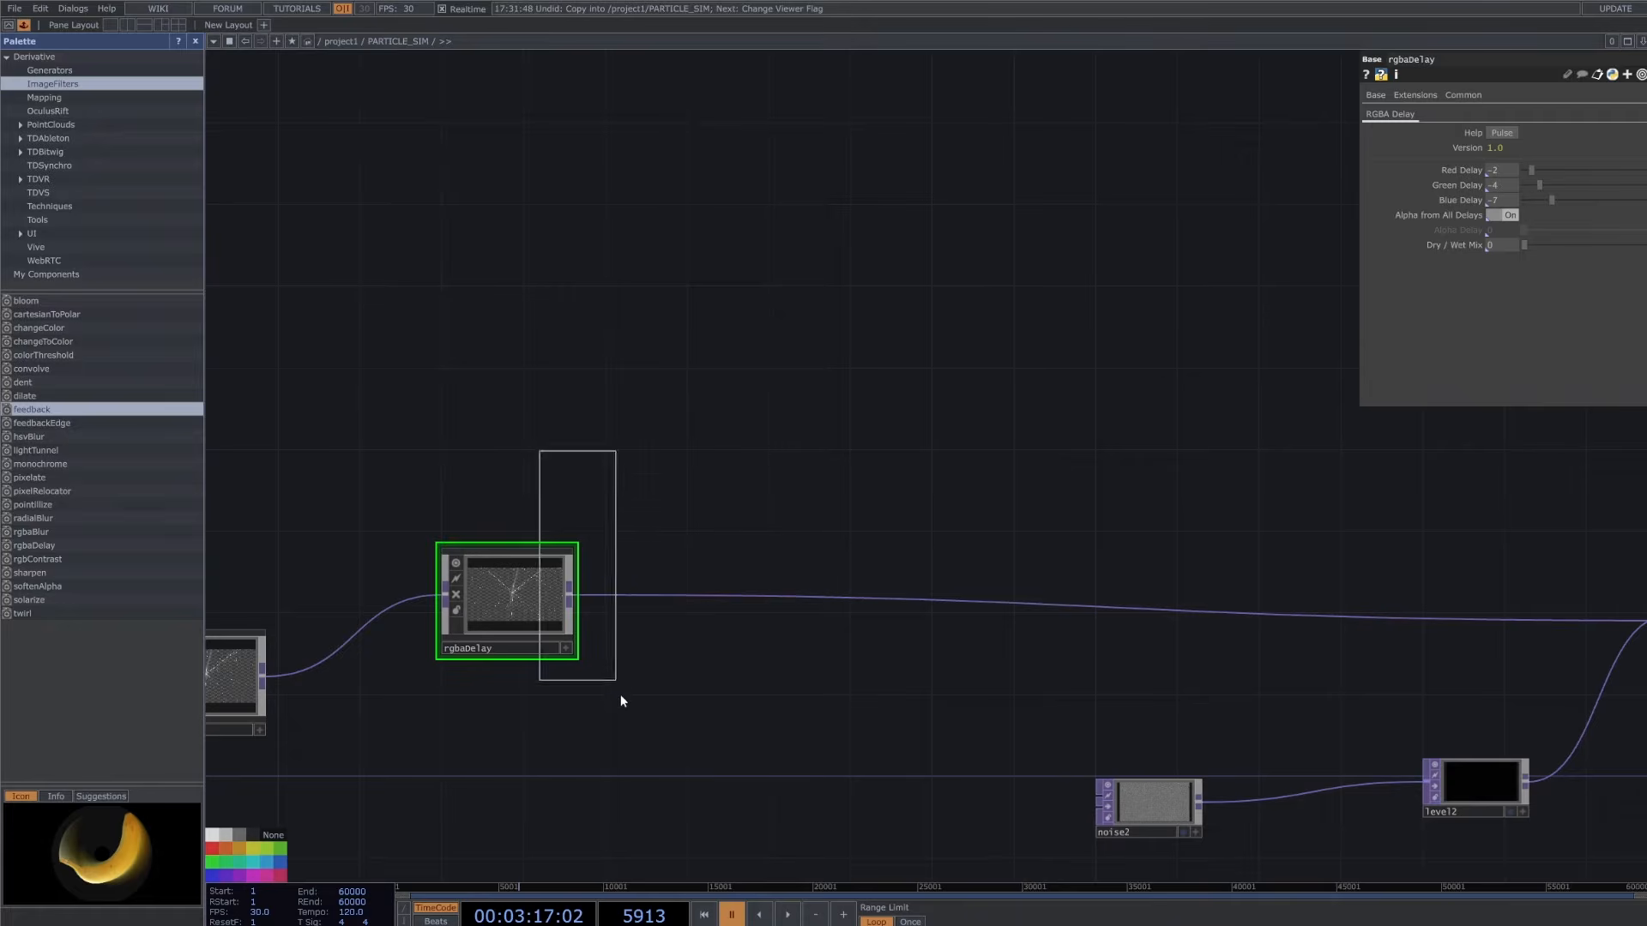
{"action": "left_click", "coordinate": [71, 382]}
{"action": "left_click_drag", "start_coordinate": [969, 660], "coordinate": [713, 652]}
{"action": "scroll", "coordinate": [713, 652], "scroll_direction": "down", "scroll_amount": 3}
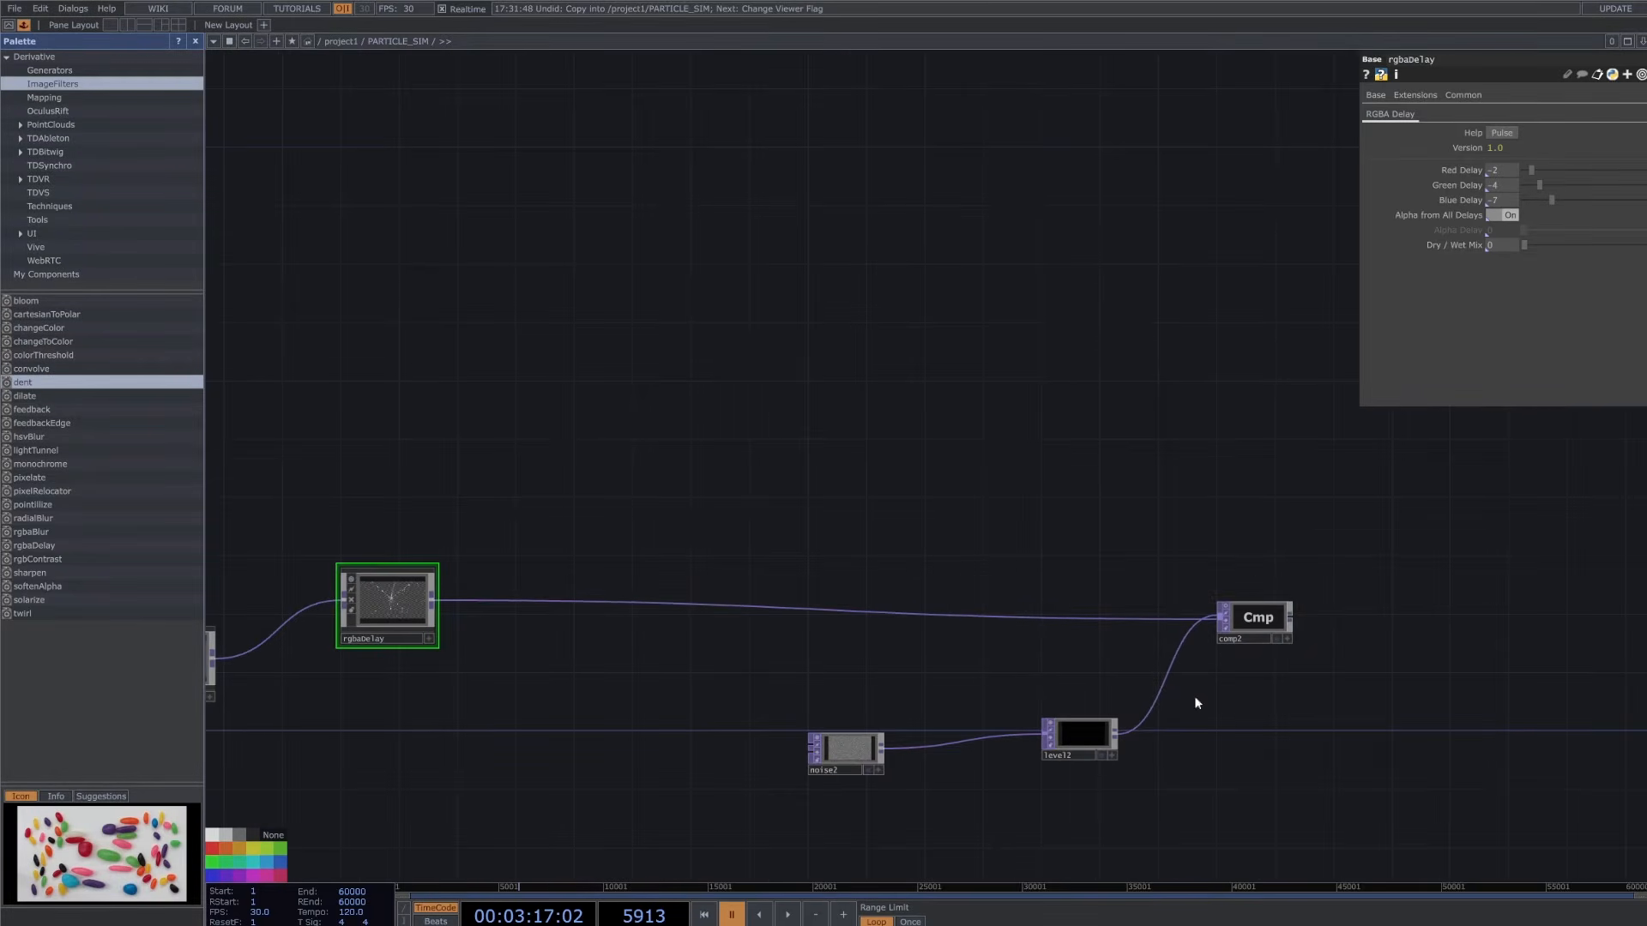
{"action": "left_click", "coordinate": [1267, 635]}
{"action": "scroll", "coordinate": [1268, 628], "scroll_direction": "up", "scroll_amount": 3}
{"action": "left_click_drag", "start_coordinate": [830, 835], "coordinate": [886, 694]}
- Check noise2's output resolution expressions and its noise type, harmonic and amplitude settings
{"action": "left_click", "coordinate": [498, 729]}
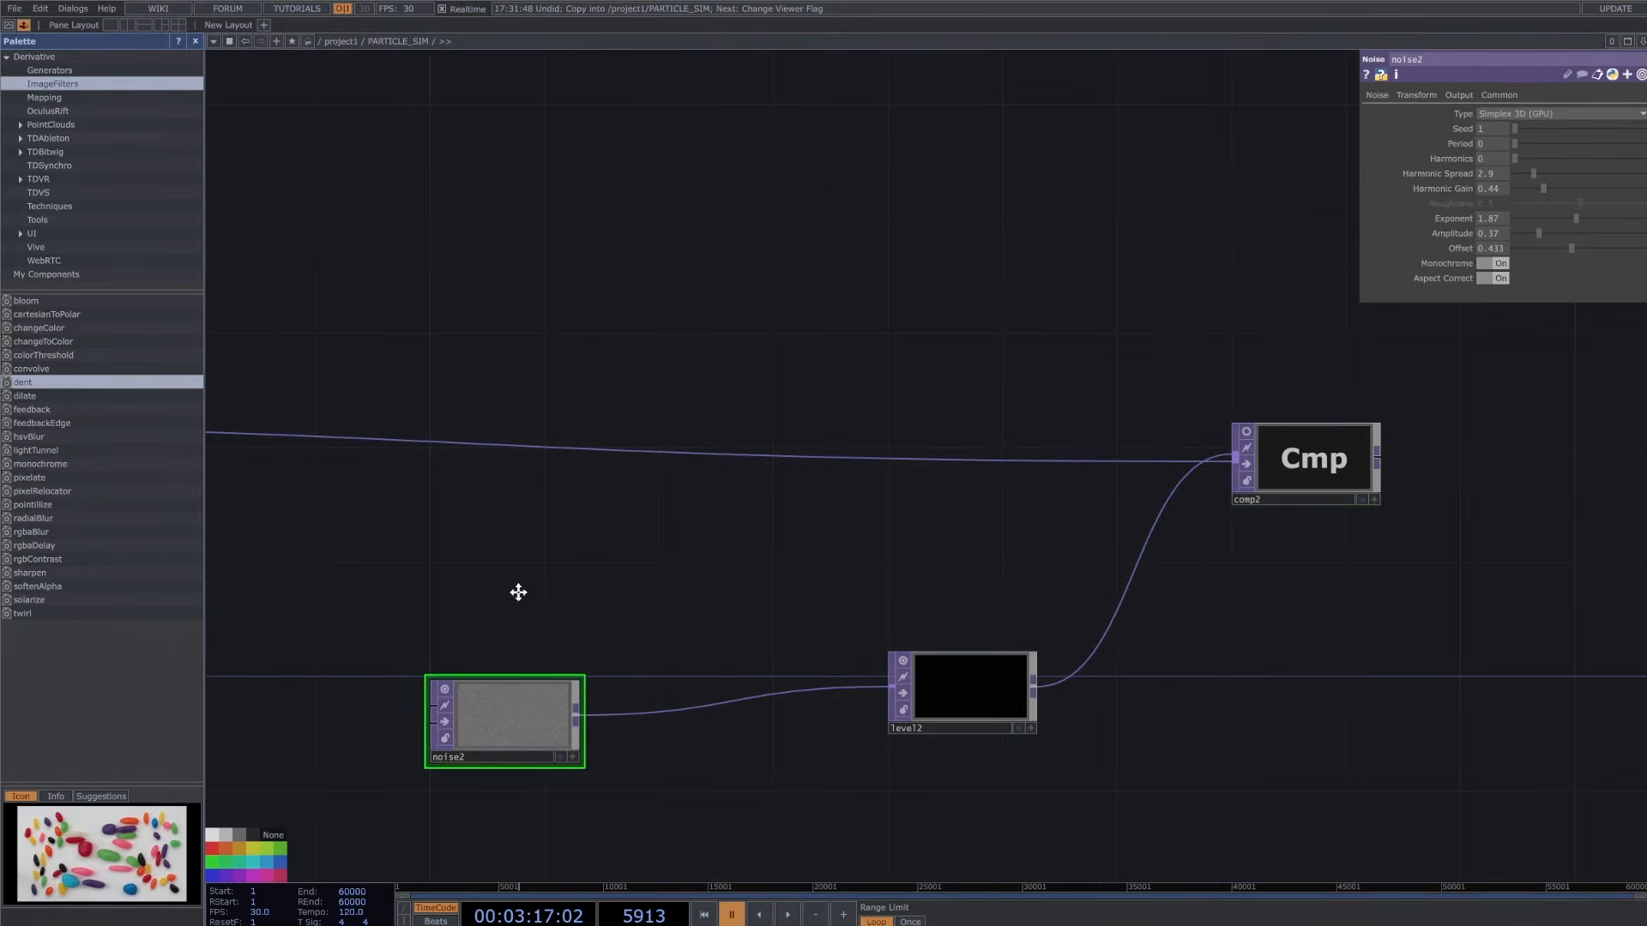
{"action": "scroll", "coordinate": [518, 592], "scroll_direction": "up", "scroll_amount": 2}
{"action": "left_click", "coordinate": [1508, 95]}
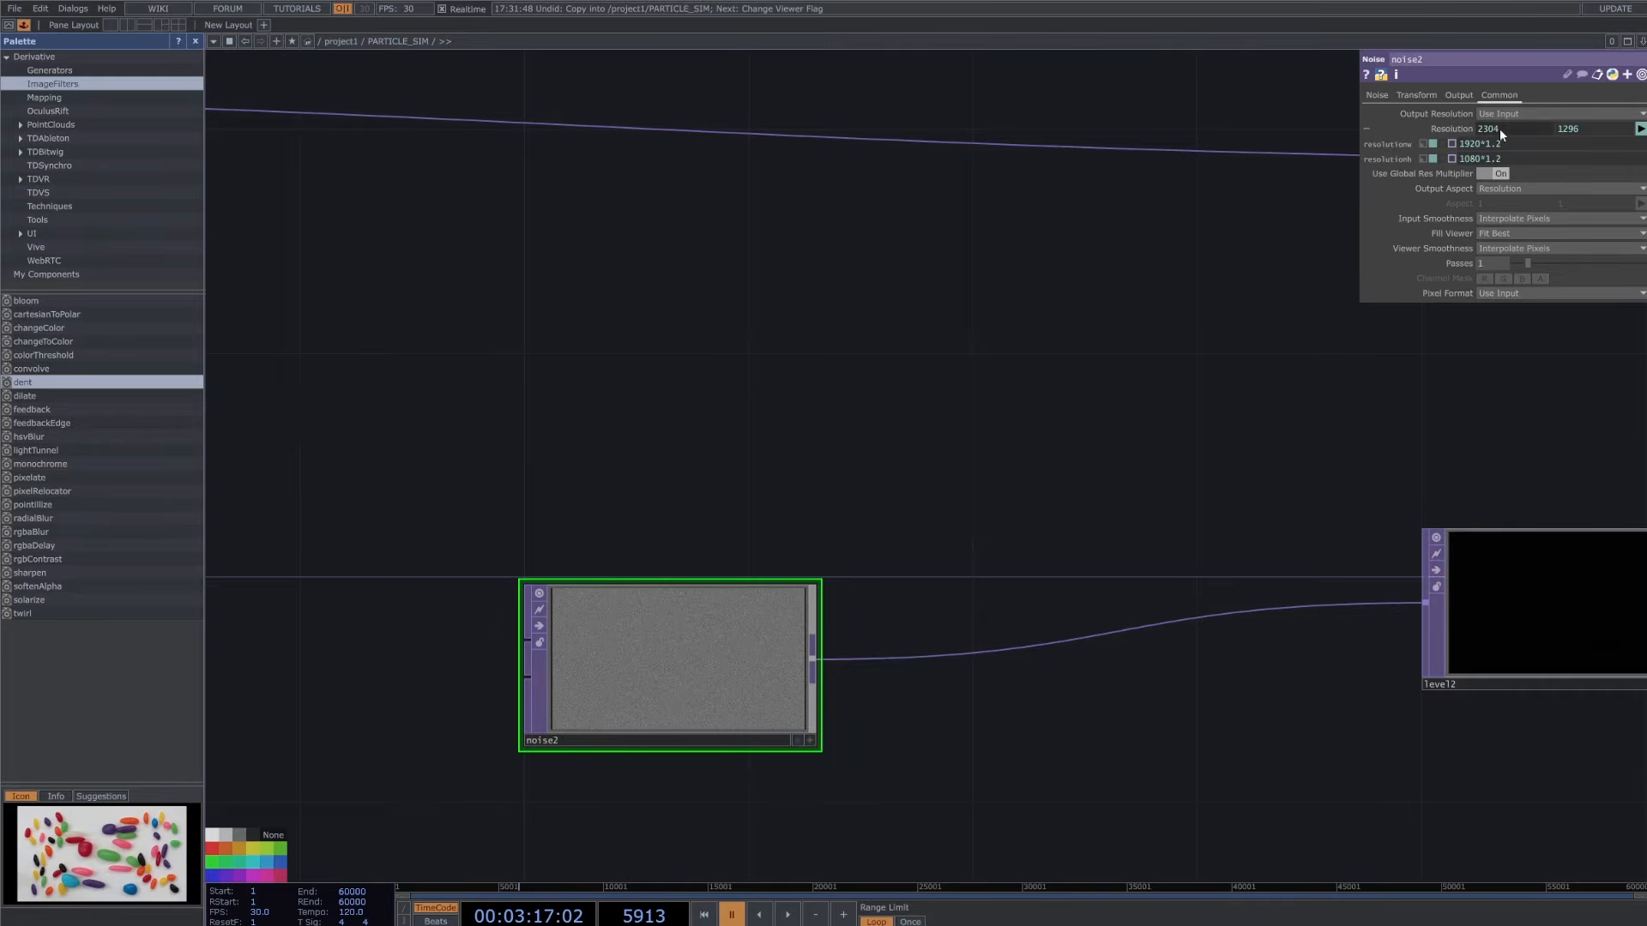
{"action": "left_click", "coordinate": [1372, 95]}
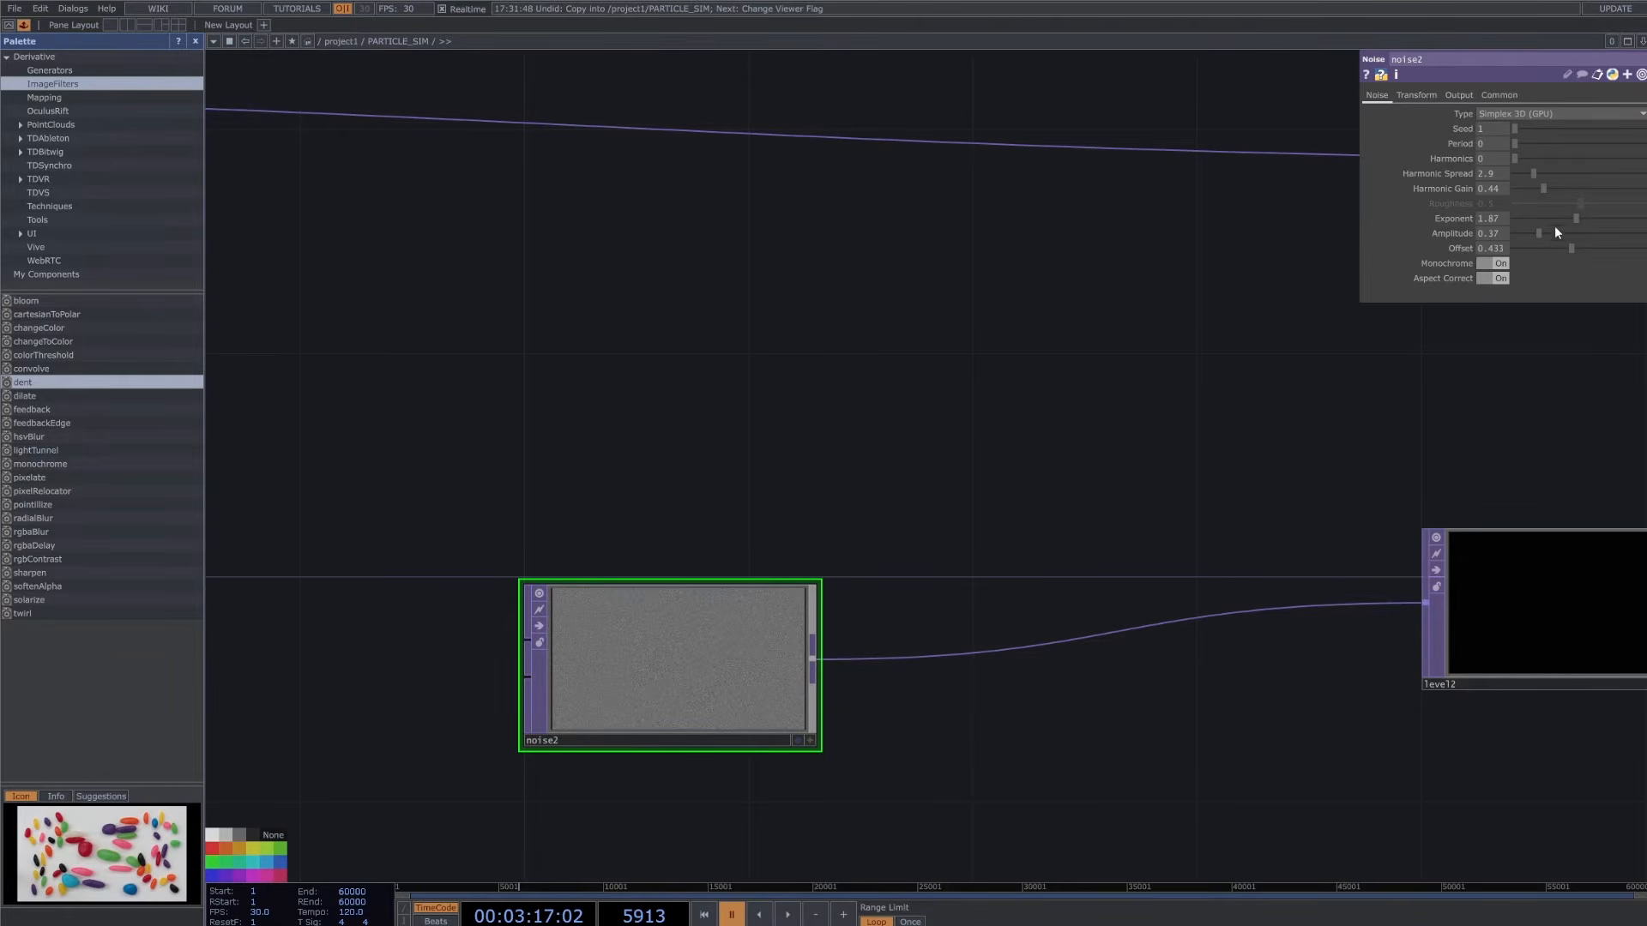
- Examine noise2's grain texture at close range and review its transform and noise parameters
{"action": "scroll", "coordinate": [709, 665], "scroll_direction": "up", "scroll_amount": 5}
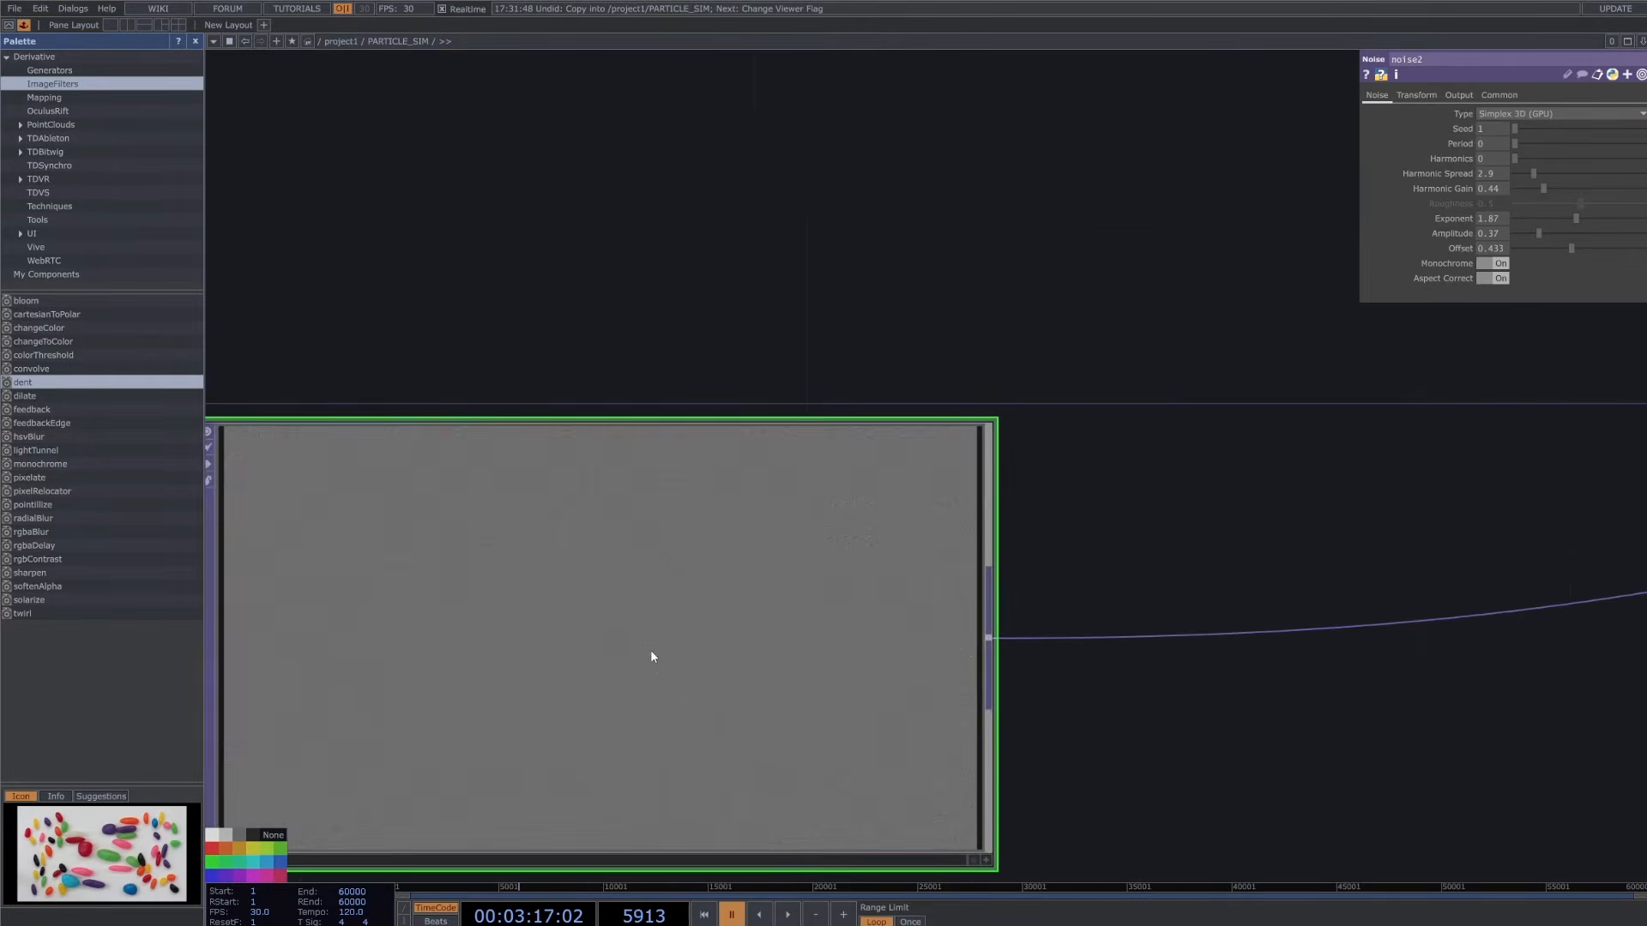
{"action": "scroll", "coordinate": [652, 650], "scroll_direction": "down", "scroll_amount": 2}
{"action": "left_click", "coordinate": [1413, 95]}
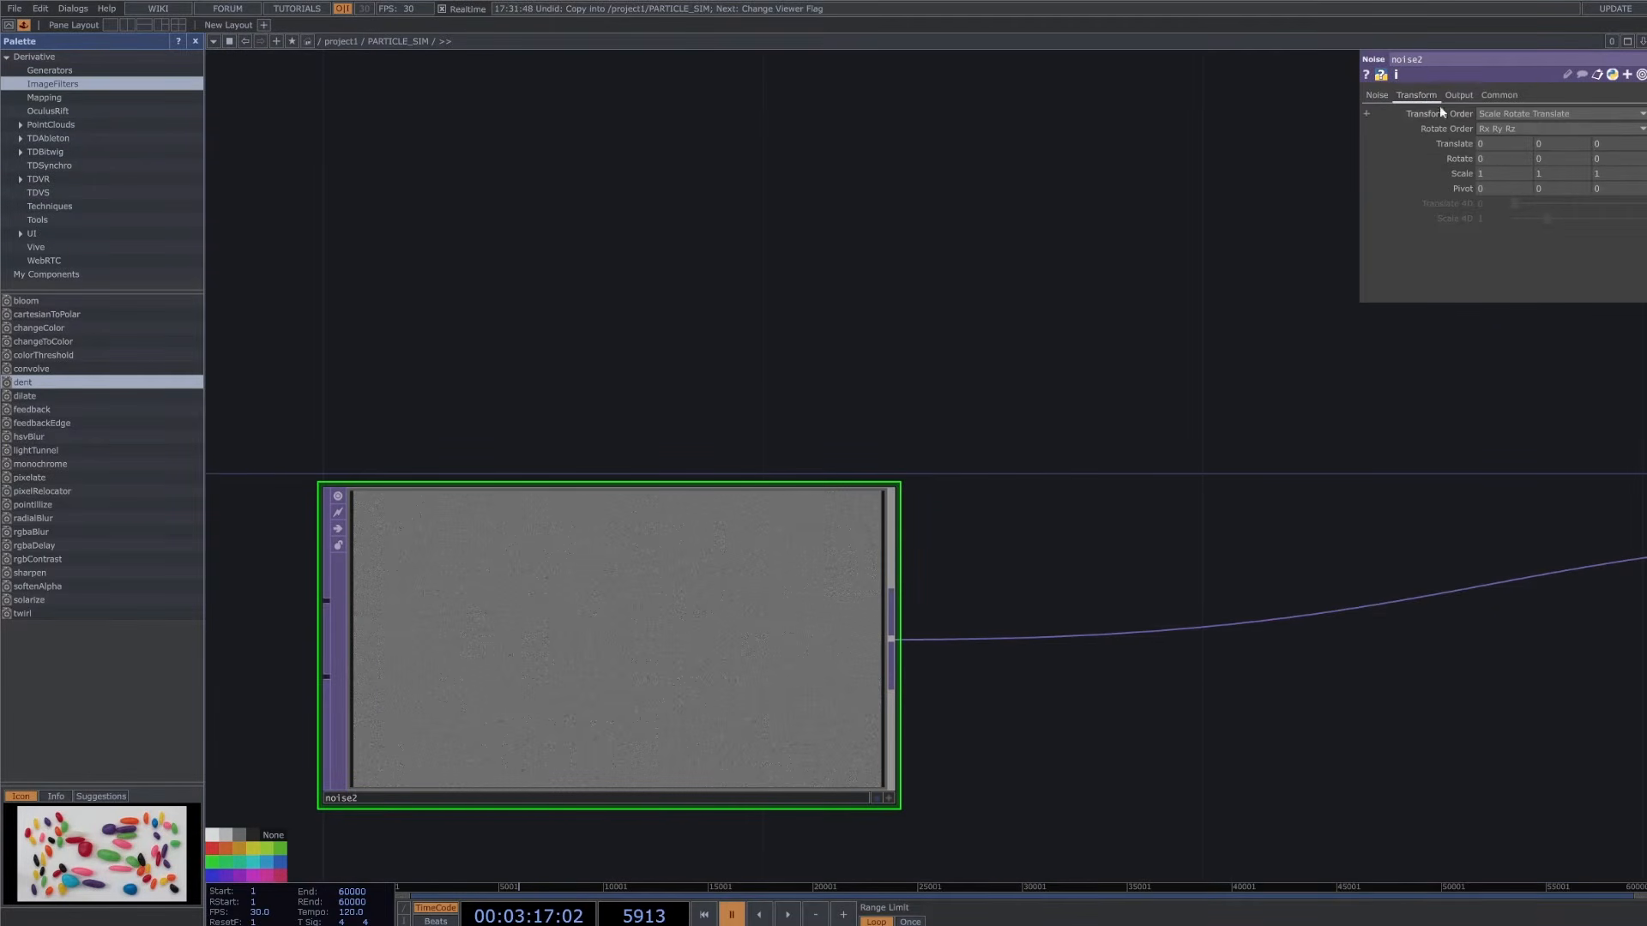
{"action": "left_click", "coordinate": [1373, 95]}
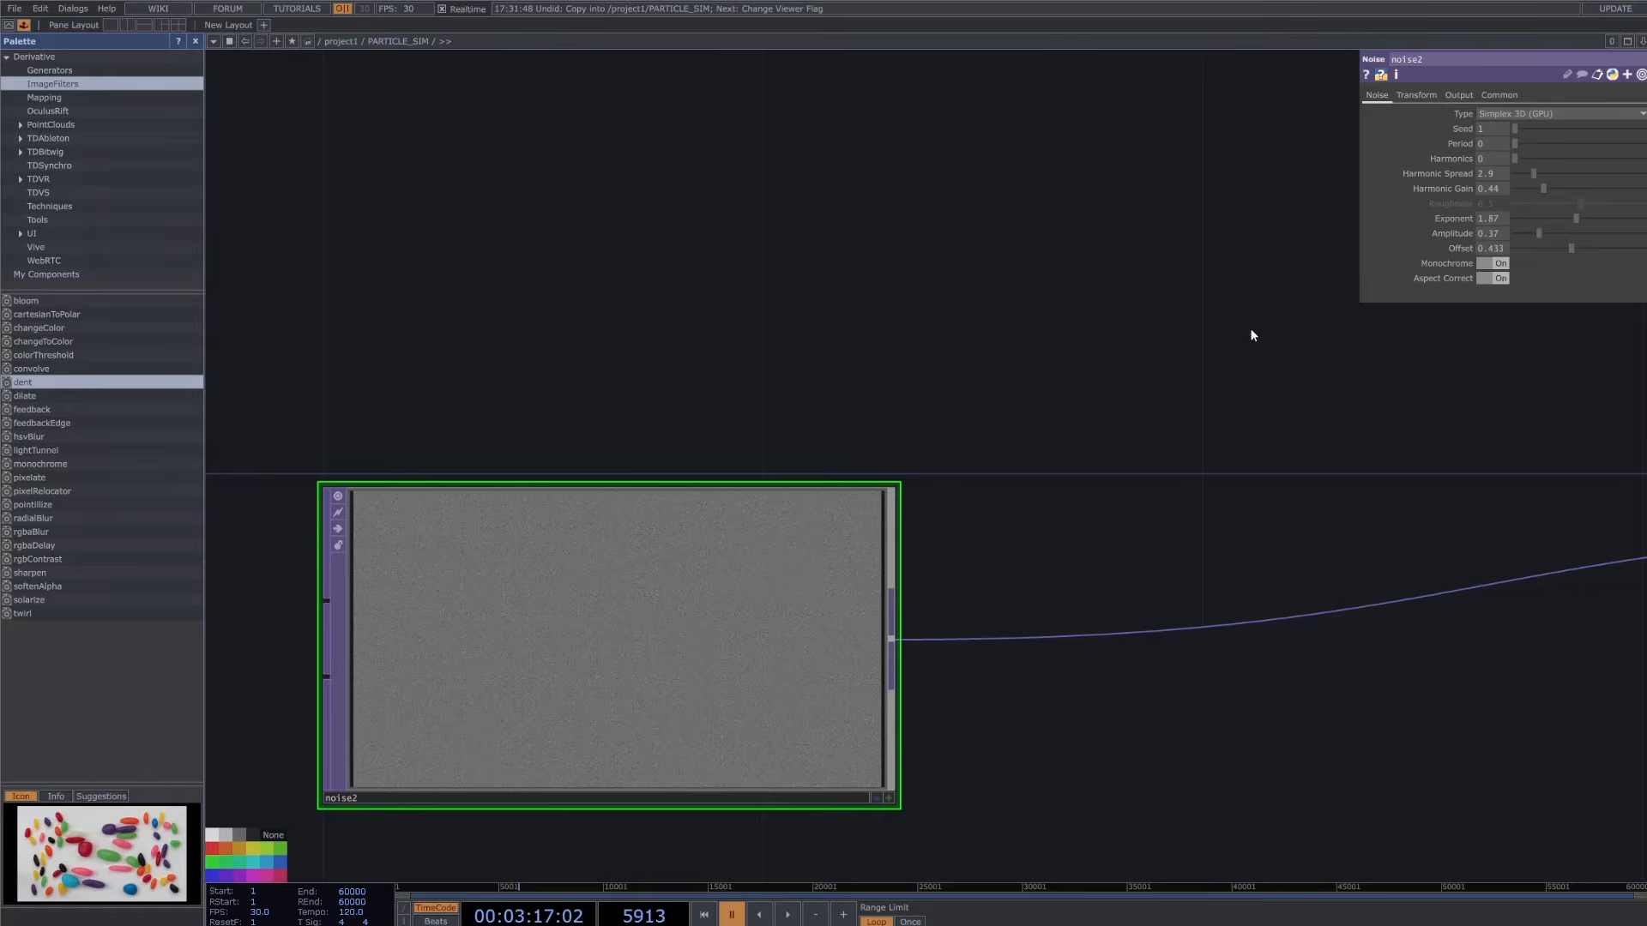
{"action": "scroll", "coordinate": [1287, 386], "scroll_direction": "down", "scroll_amount": 4}
{"action": "scroll", "coordinate": [1046, 521], "scroll_direction": "down", "scroll_amount": 1}
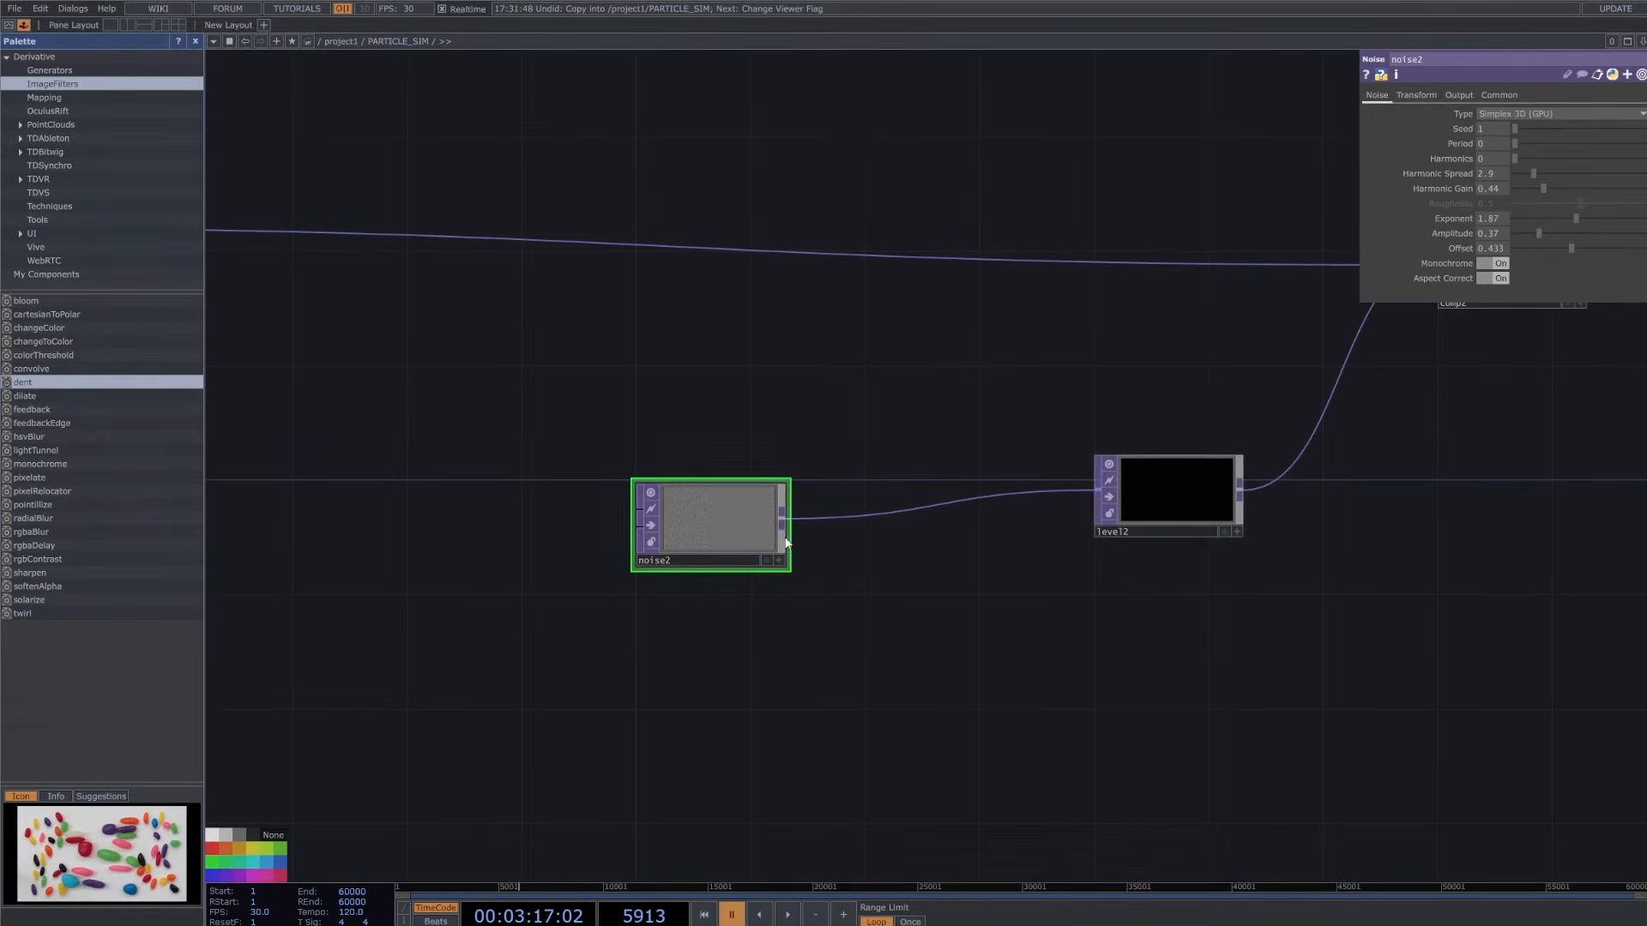
- Review level2's Pre and Range settings, including its black level, brightness and contrast
{"action": "left_click", "coordinate": [1151, 487]}
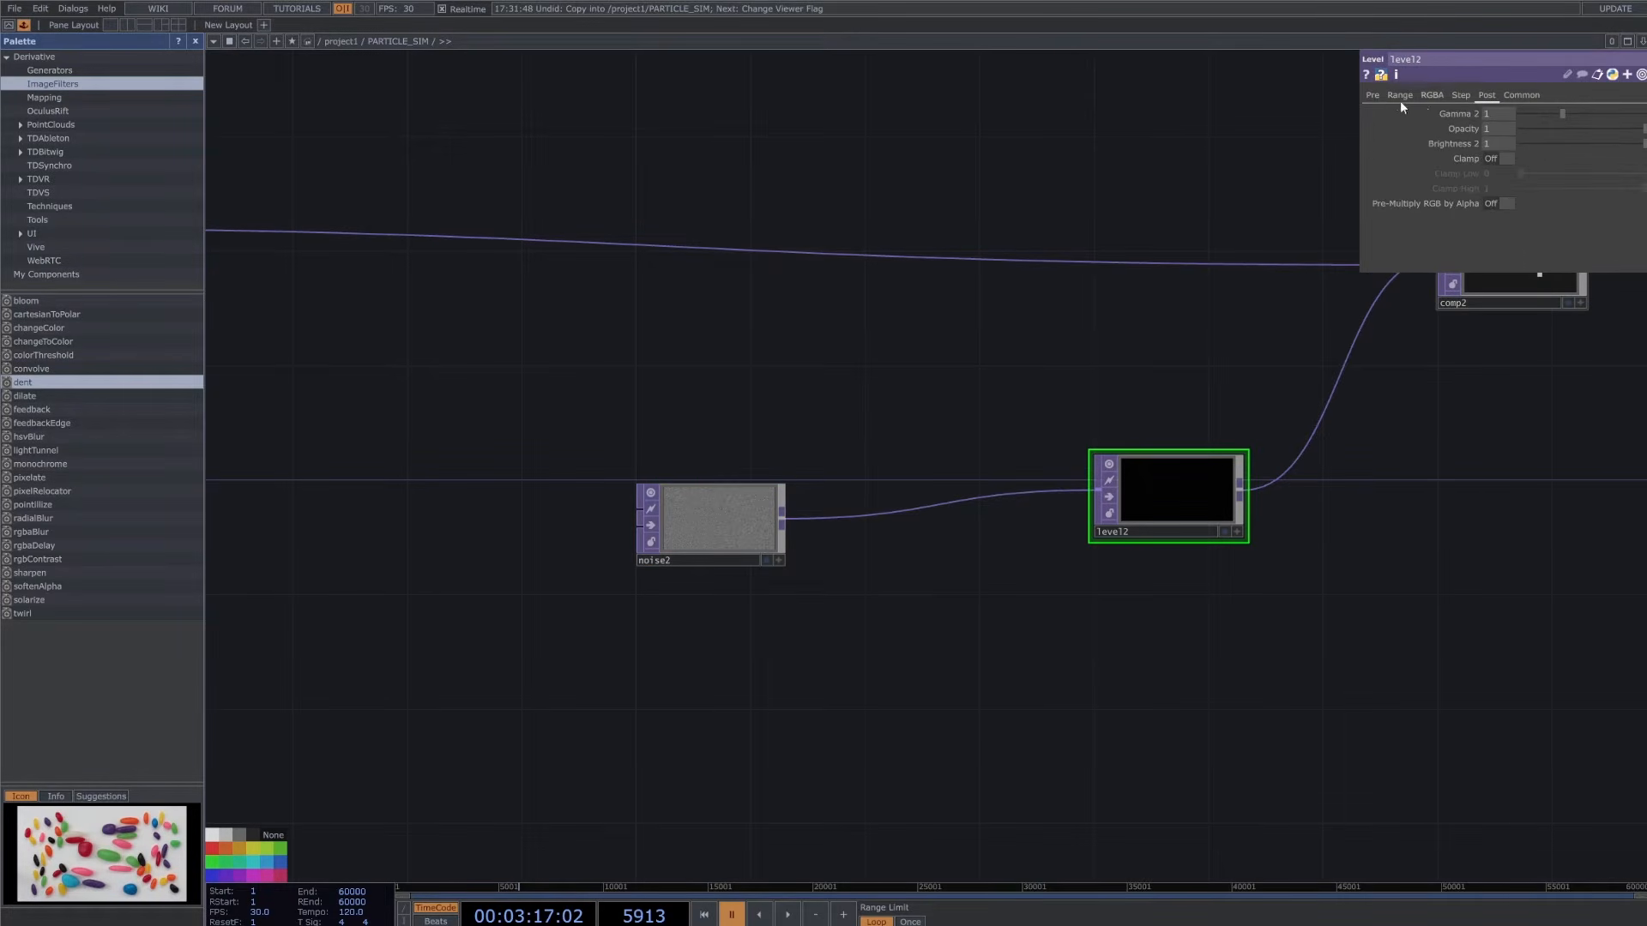
{"action": "left_click", "coordinate": [1373, 95]}
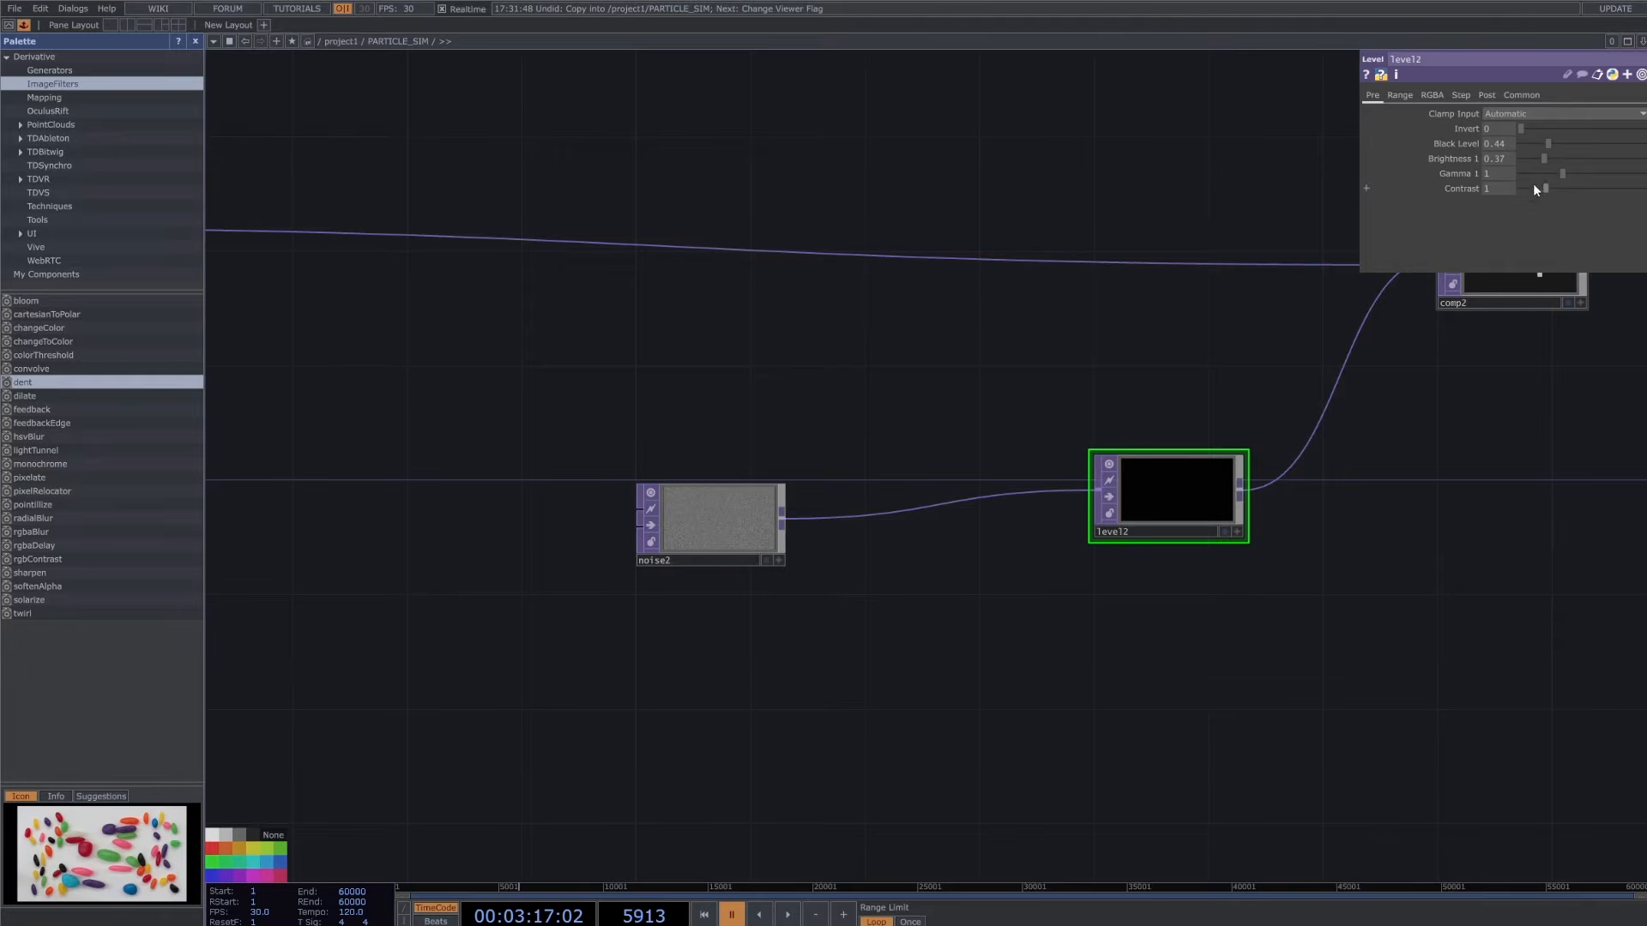
{"action": "left_click", "coordinate": [1400, 97]}
{"action": "left_click", "coordinate": [1374, 96]}
{"action": "scroll", "coordinate": [1158, 440], "scroll_direction": "up", "scroll_amount": 8}
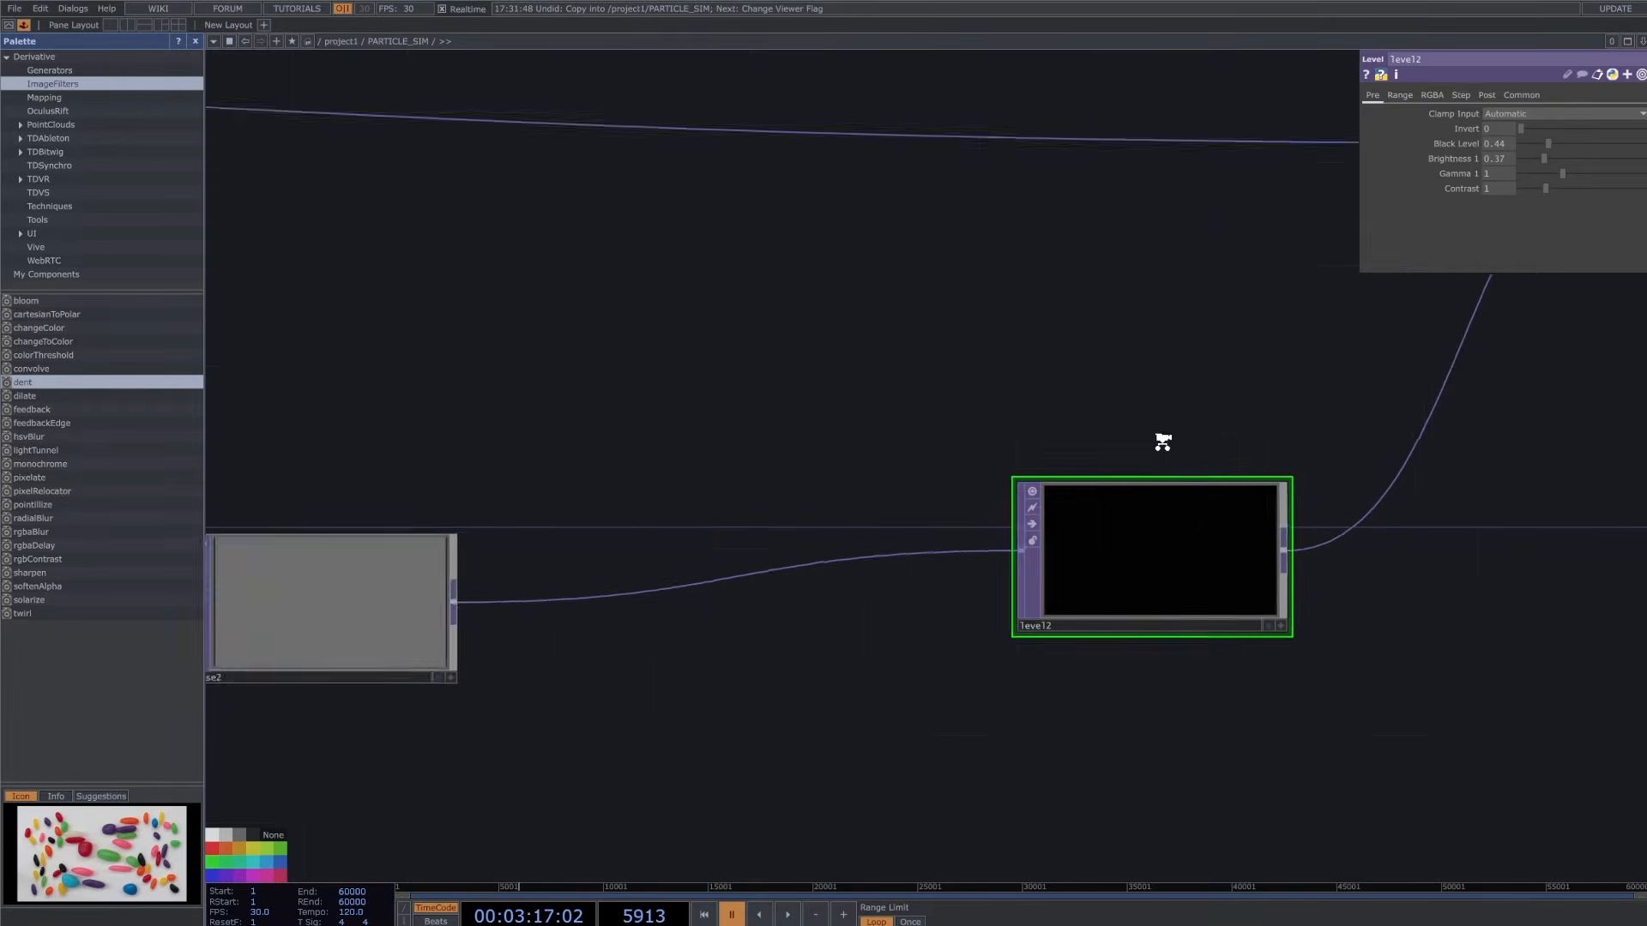
{"action": "scroll", "coordinate": [1095, 489], "scroll_direction": "down", "scroll_amount": 3}
{"action": "scroll", "coordinate": [1018, 480], "scroll_direction": "down", "scroll_amount": 6}
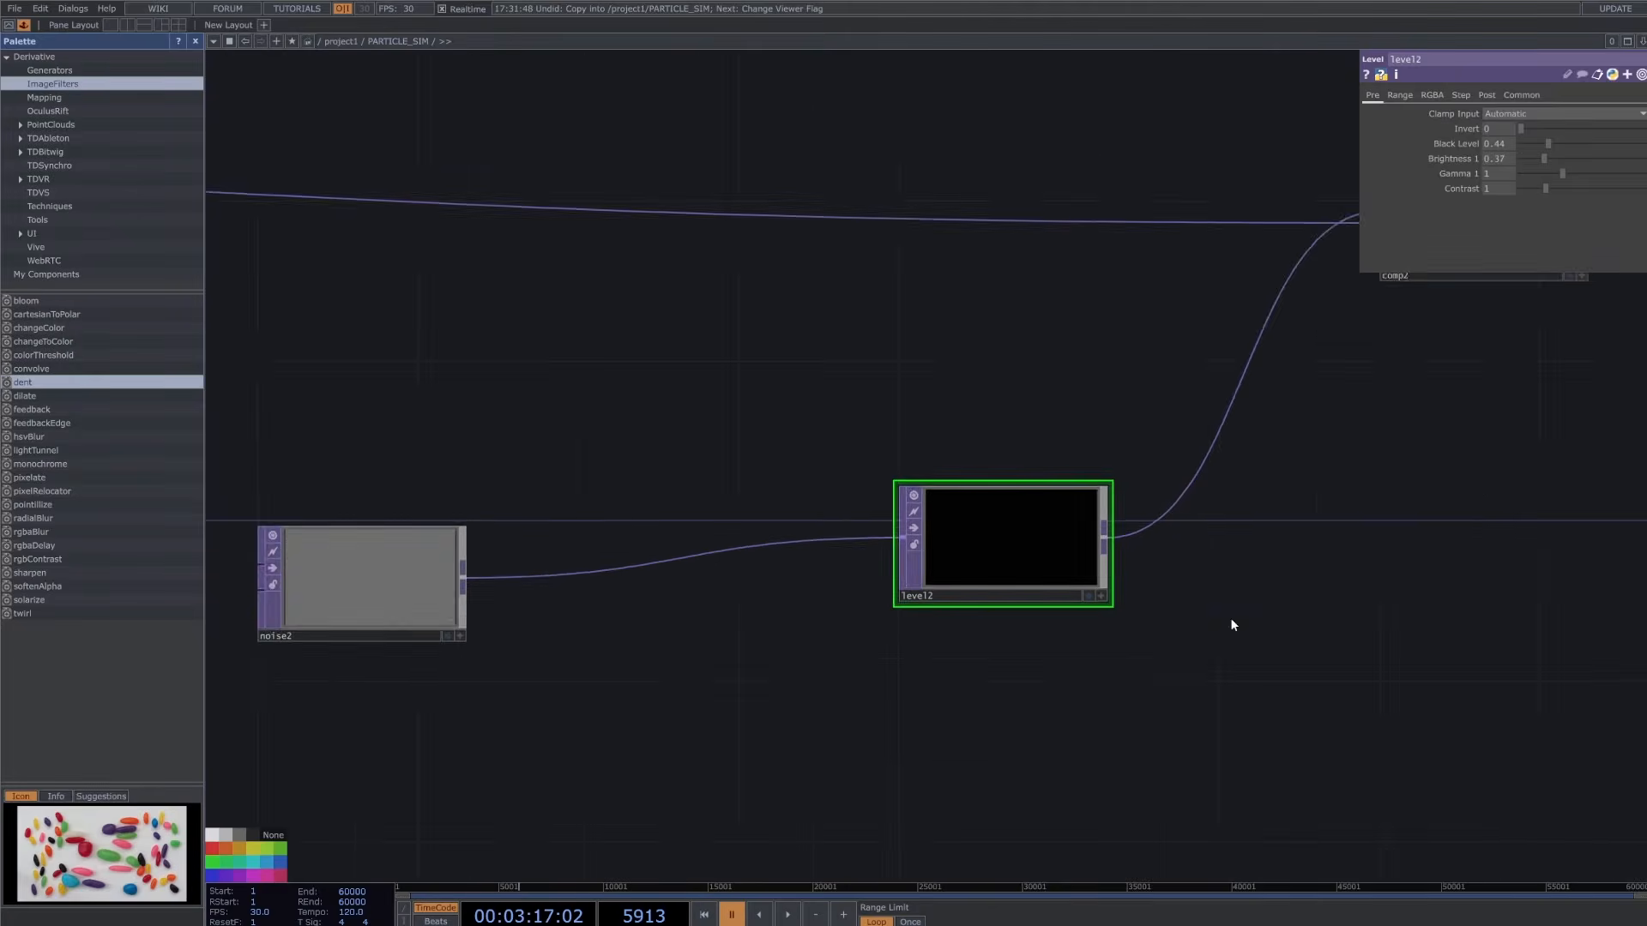
- Check comp2's composite operation and add a Null TOP connected to its output
{"action": "left_click", "coordinate": [1345, 404]}
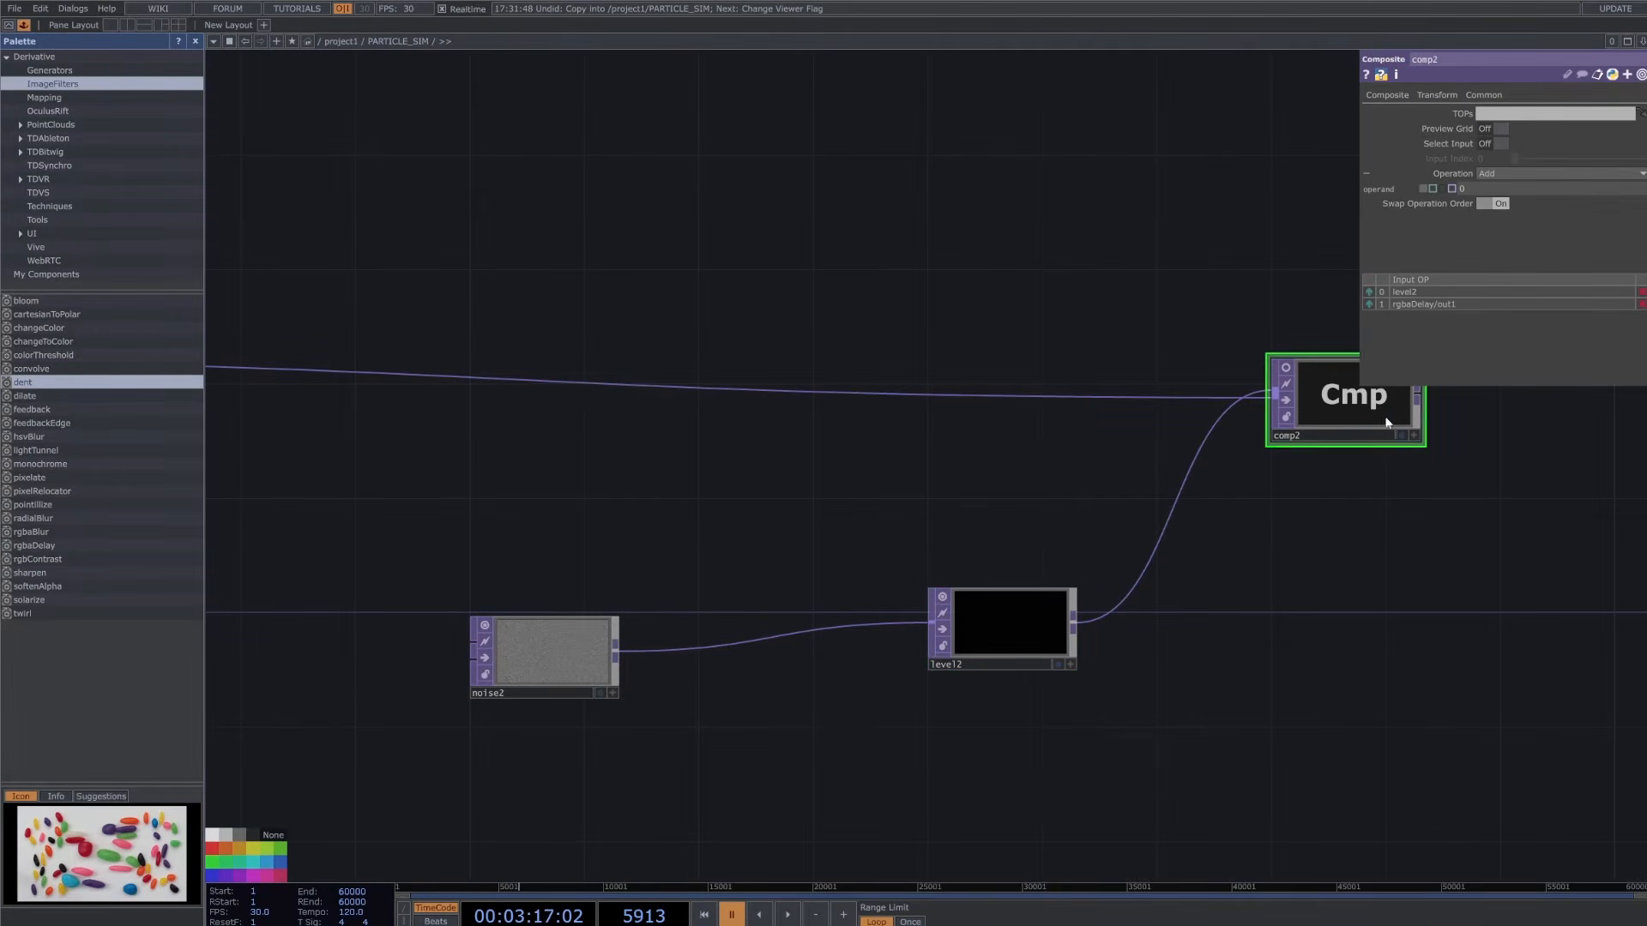
{"action": "left_click_drag", "start_coordinate": [1364, 450], "coordinate": [1194, 481]}
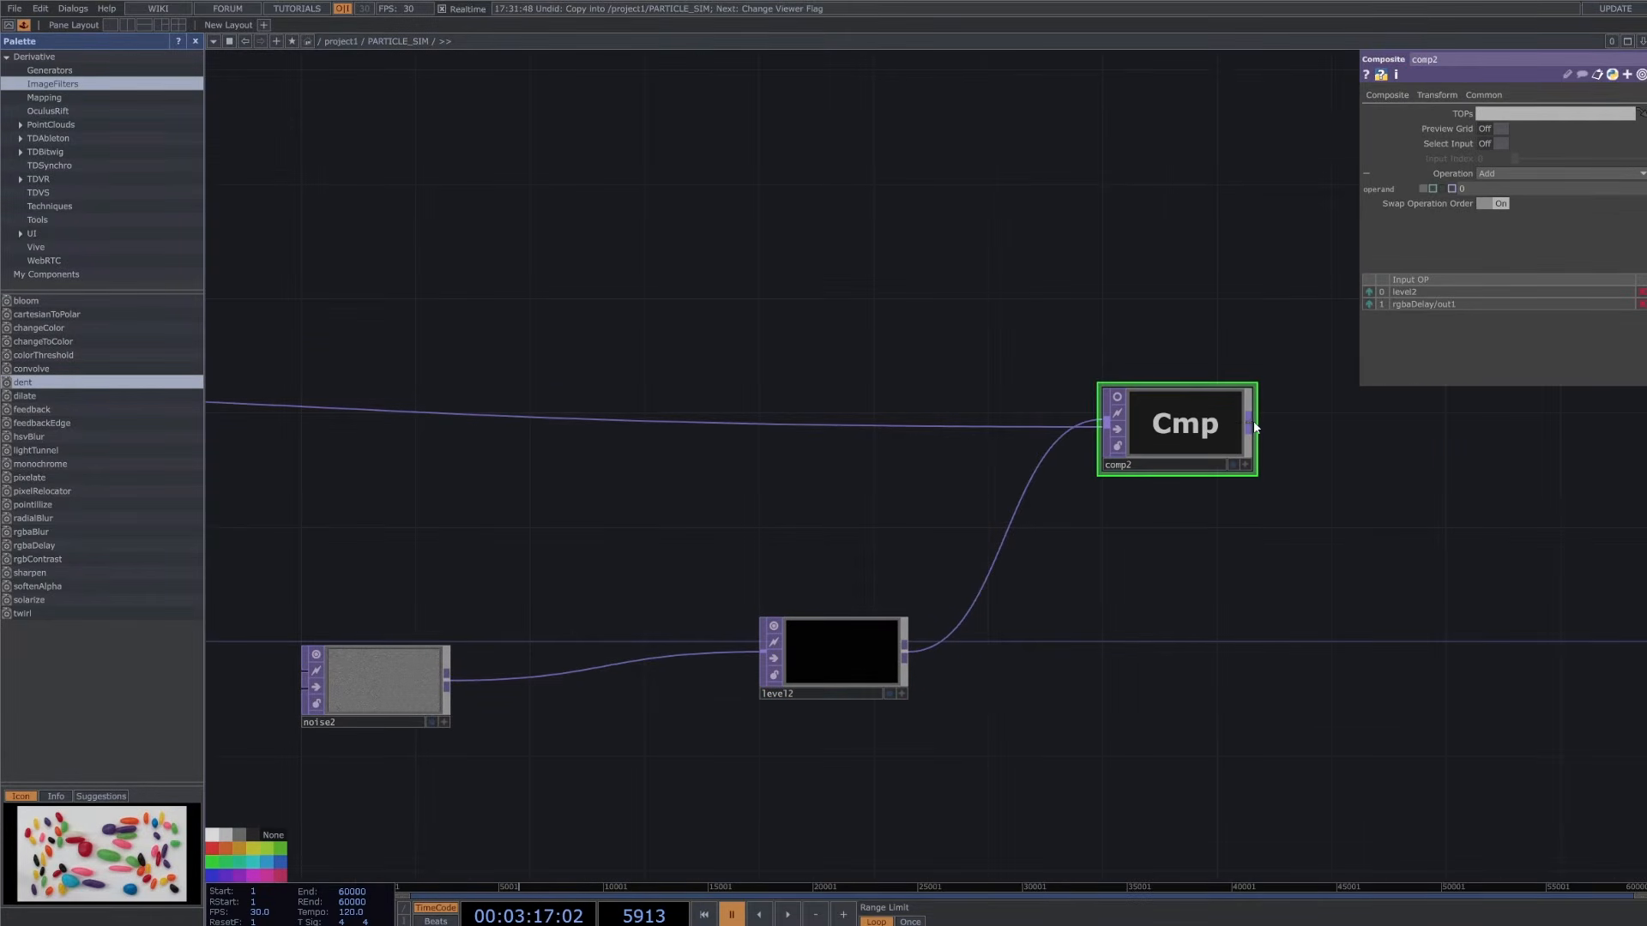
{"action": "right_click", "coordinate": [1254, 422]}
{"action": "left_click", "coordinate": [1233, 369]}
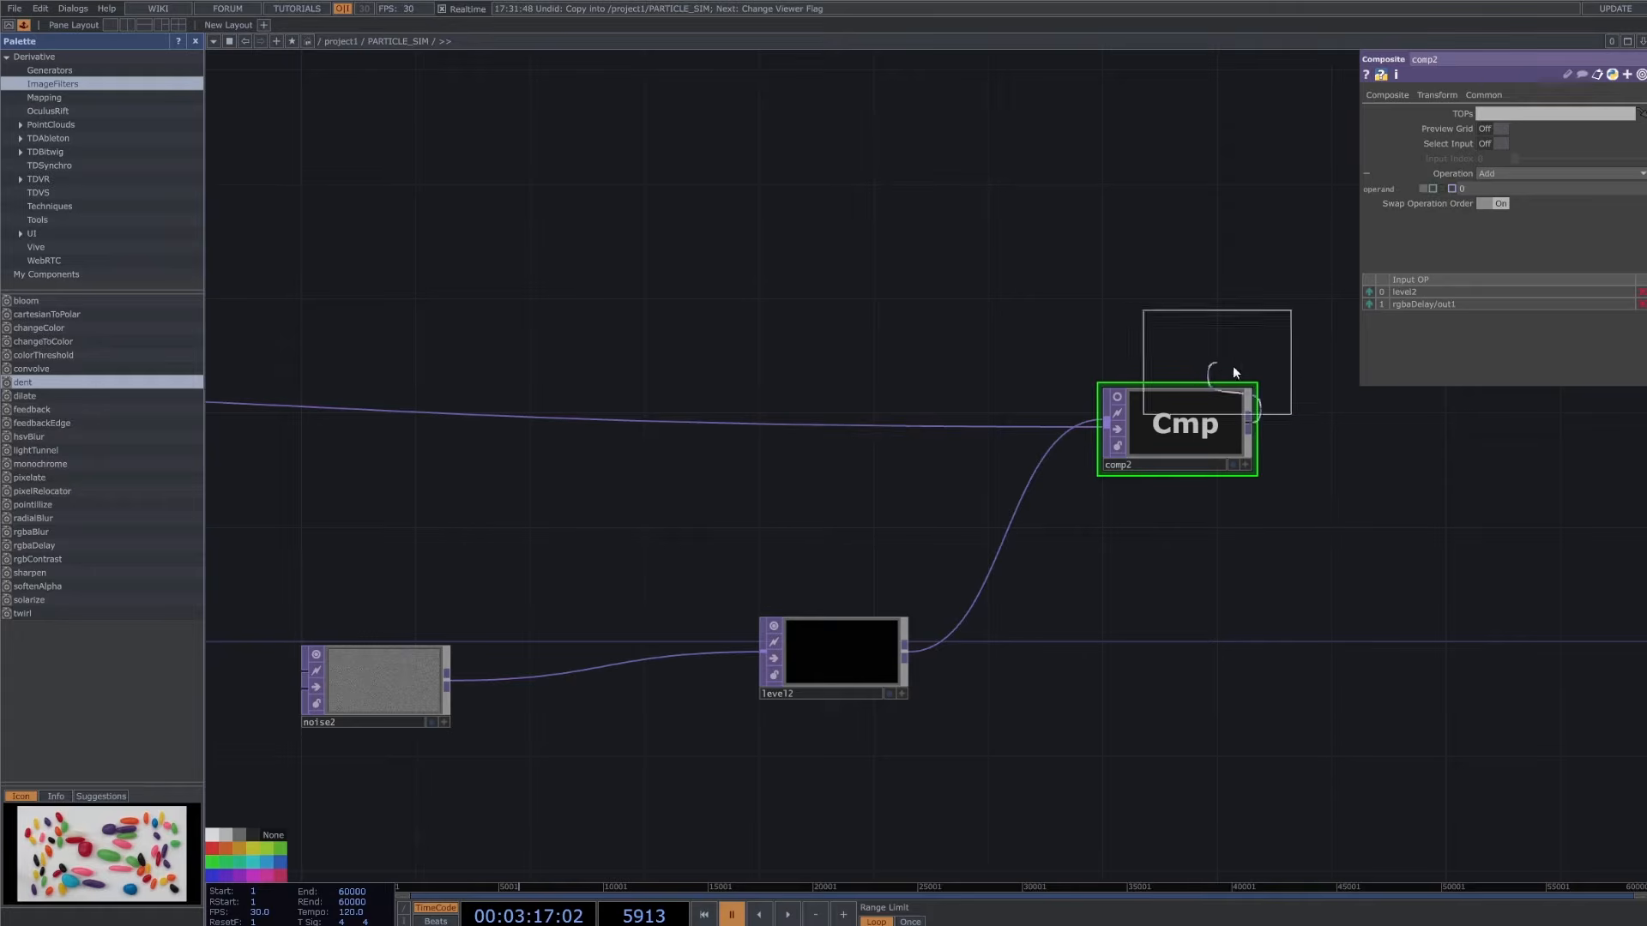
{"action": "left_click", "coordinate": [1475, 460]}
- Rename the new Null to BACKGROUND and display its image behind the network
{"action": "left_click_drag", "start_coordinate": [1494, 525], "coordinate": [1319, 482]}
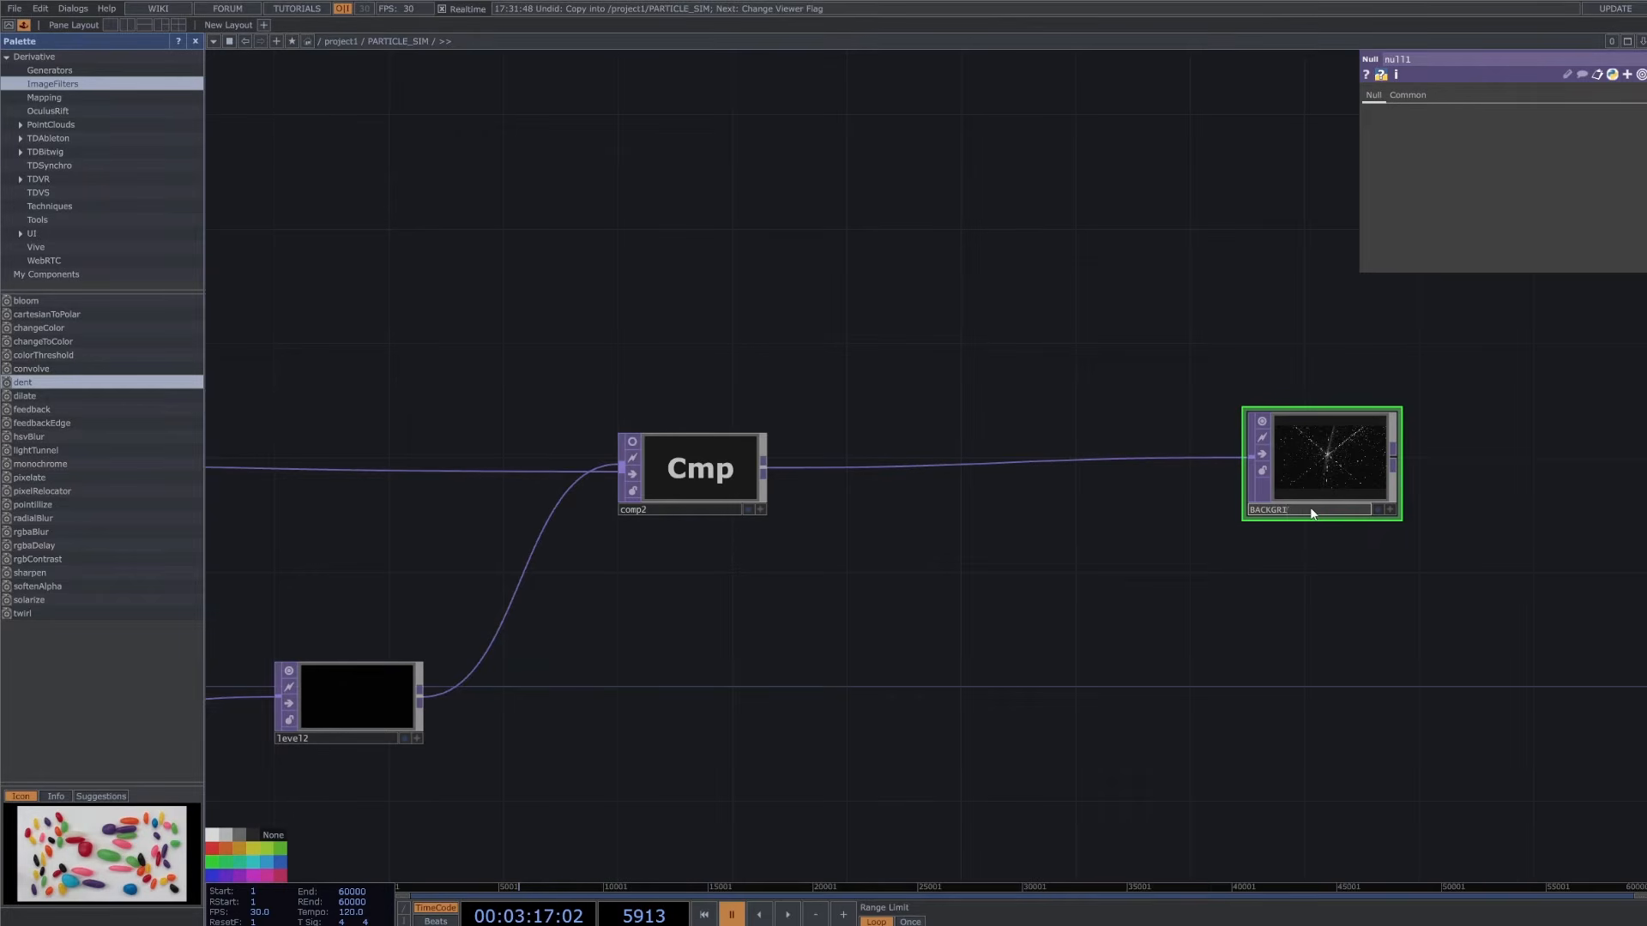
{"action": "left_click", "coordinate": [1486, 470]}
{"action": "left_click", "coordinate": [1382, 511]}
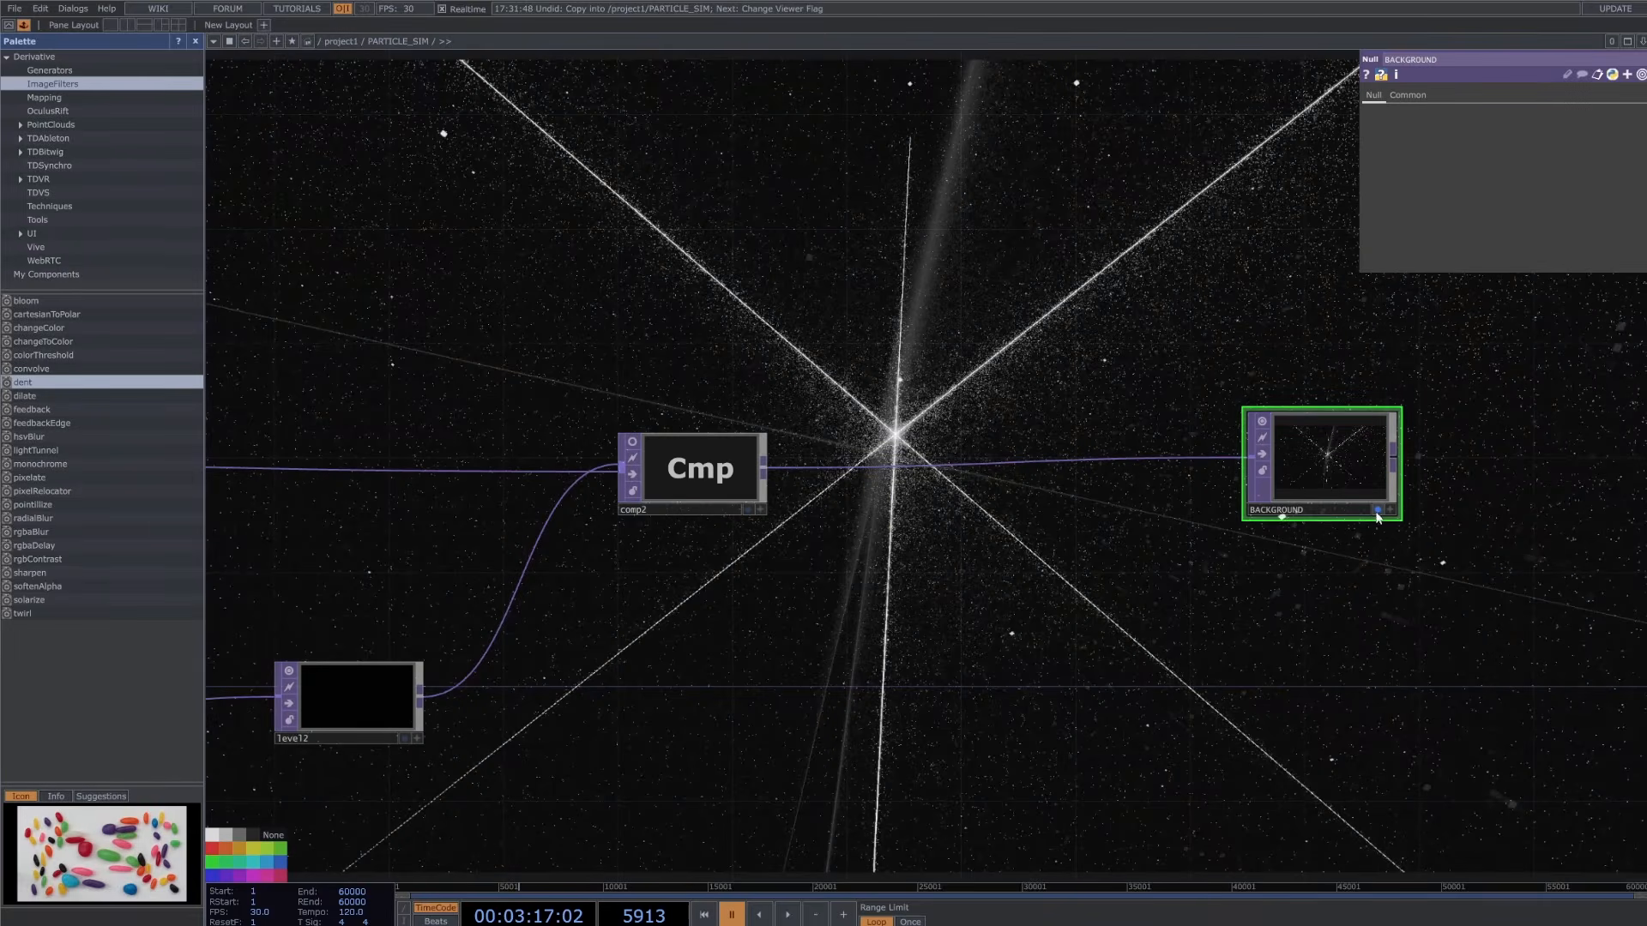
- Resume timeline playback and set rgbaDelay's Dry / Wet Mix to 1
{"action": "key", "text": "h"}
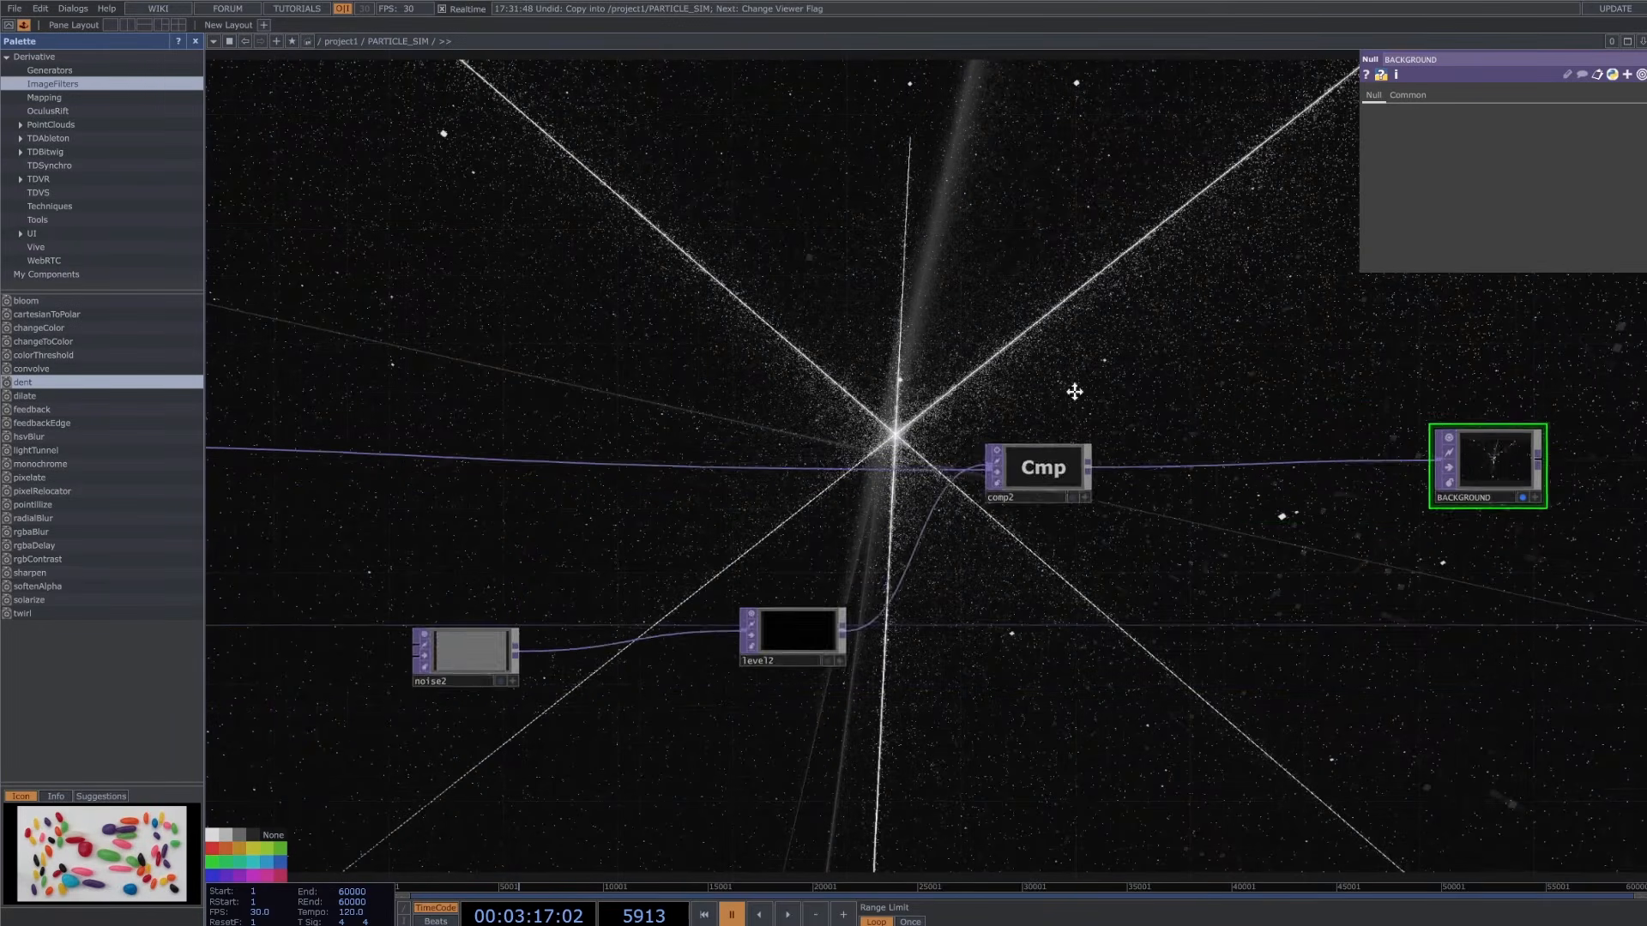
{"action": "key", "text": "space"}
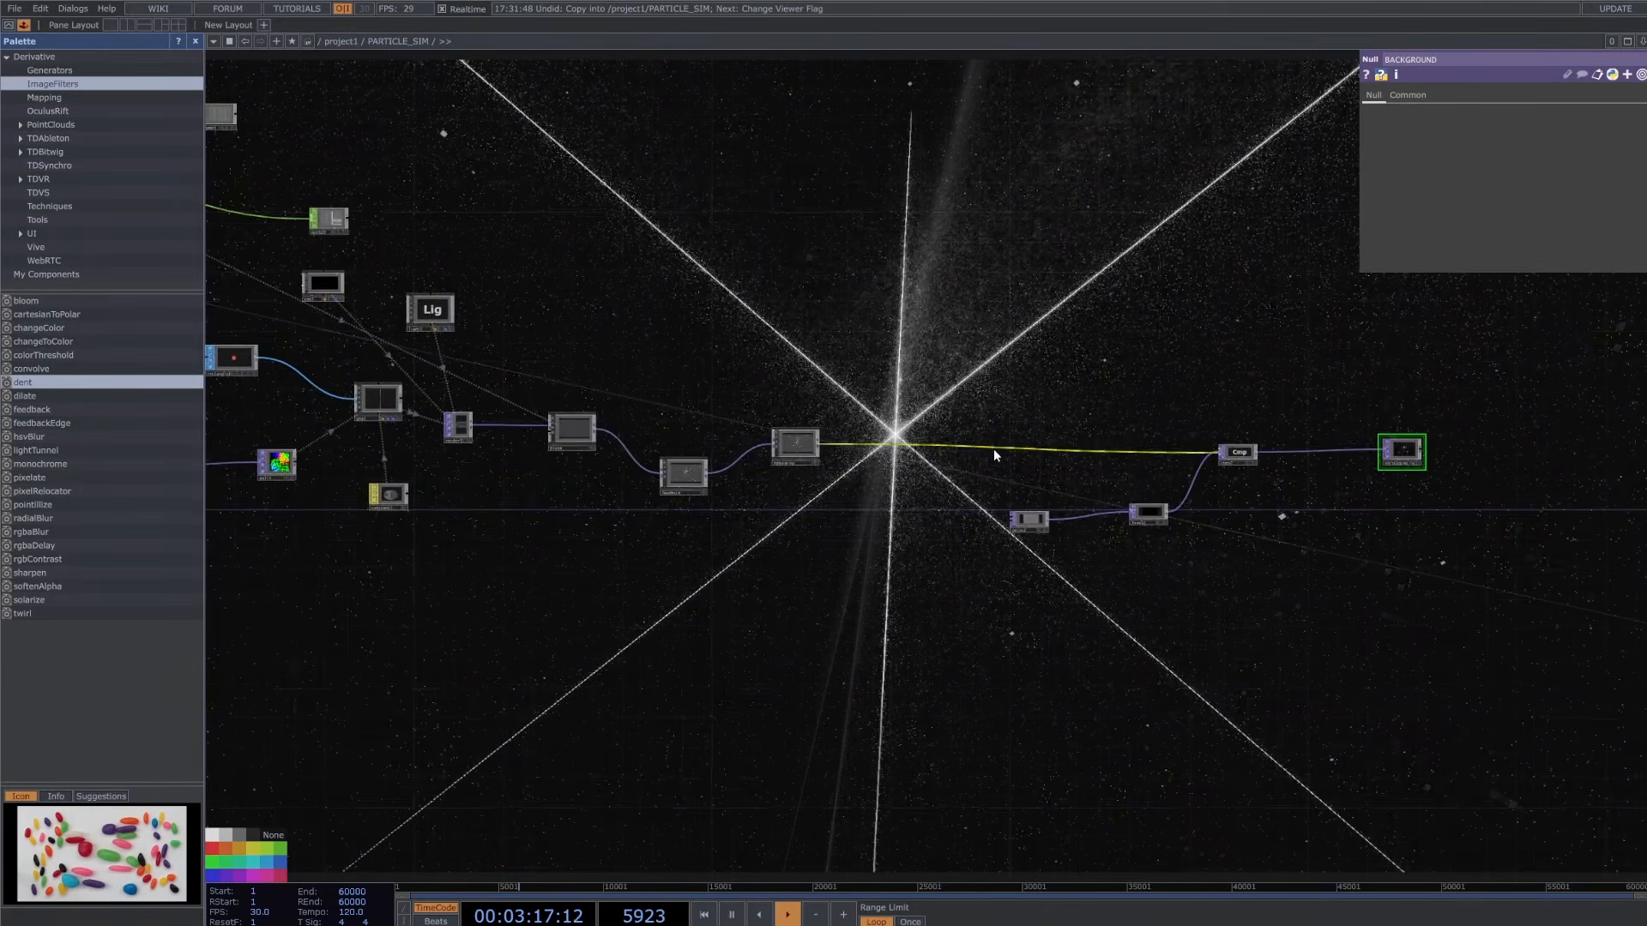
{"action": "scroll", "coordinate": [805, 439], "scroll_direction": "up", "scroll_amount": 3}
{"action": "left_click", "coordinate": [781, 447]}
{"action": "scroll", "coordinate": [781, 446], "scroll_direction": "up", "scroll_amount": 4}
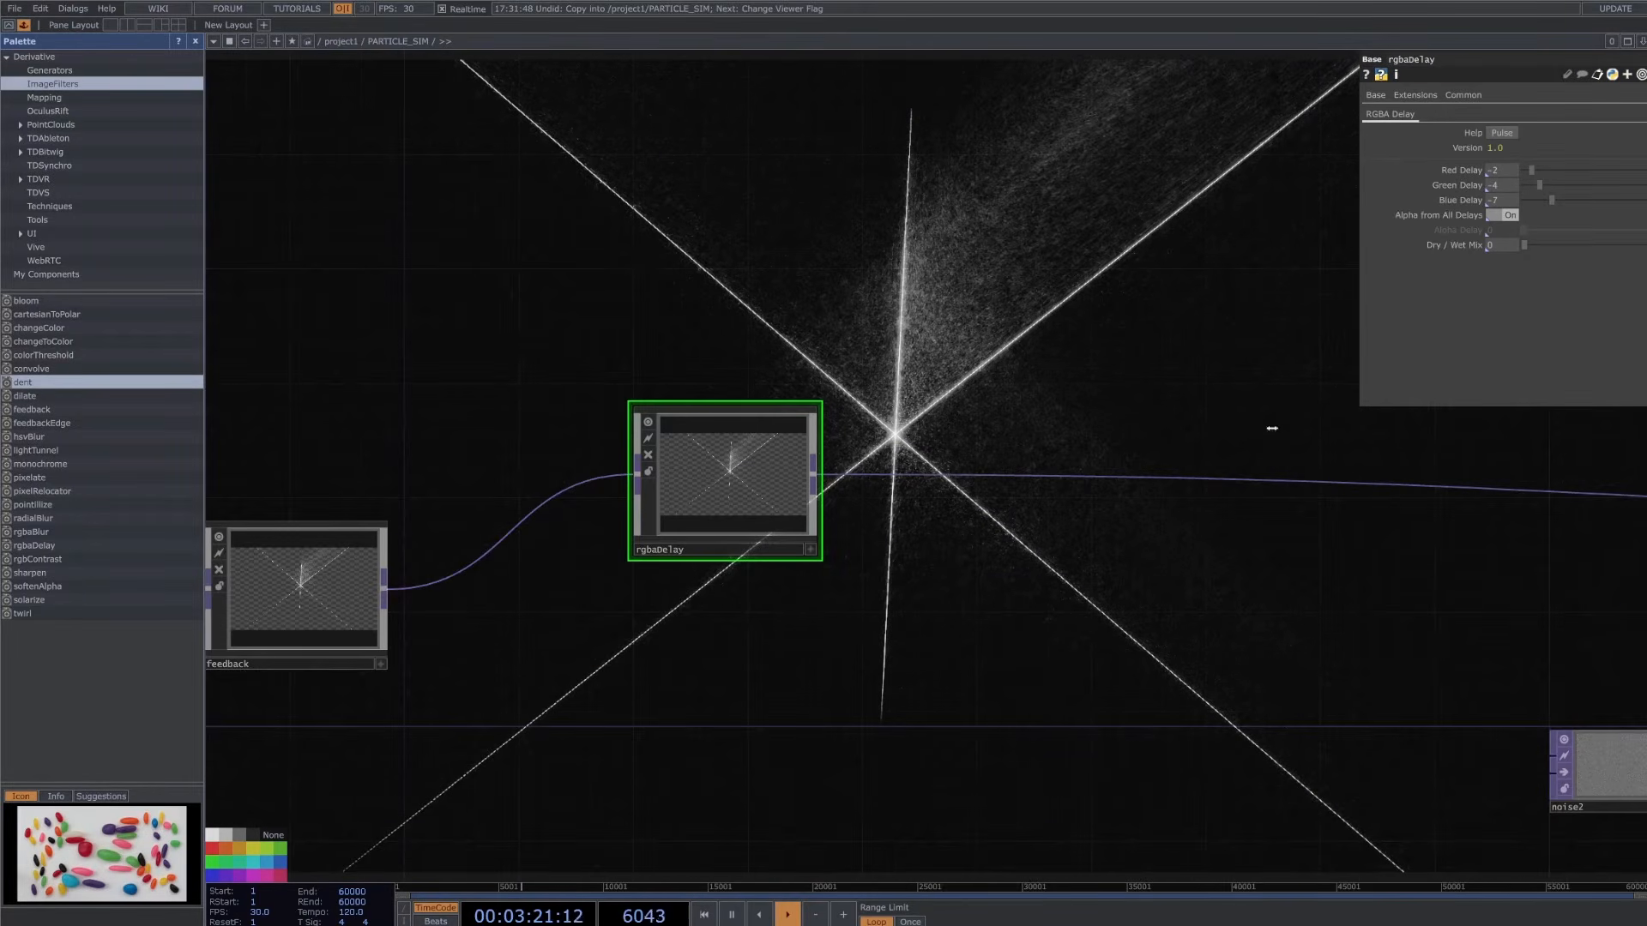
{"action": "left_click_drag", "start_coordinate": [1272, 428], "coordinate": [1114, 527]}
{"action": "left_click_drag", "start_coordinate": [1595, 243], "coordinate": [1646, 246]}
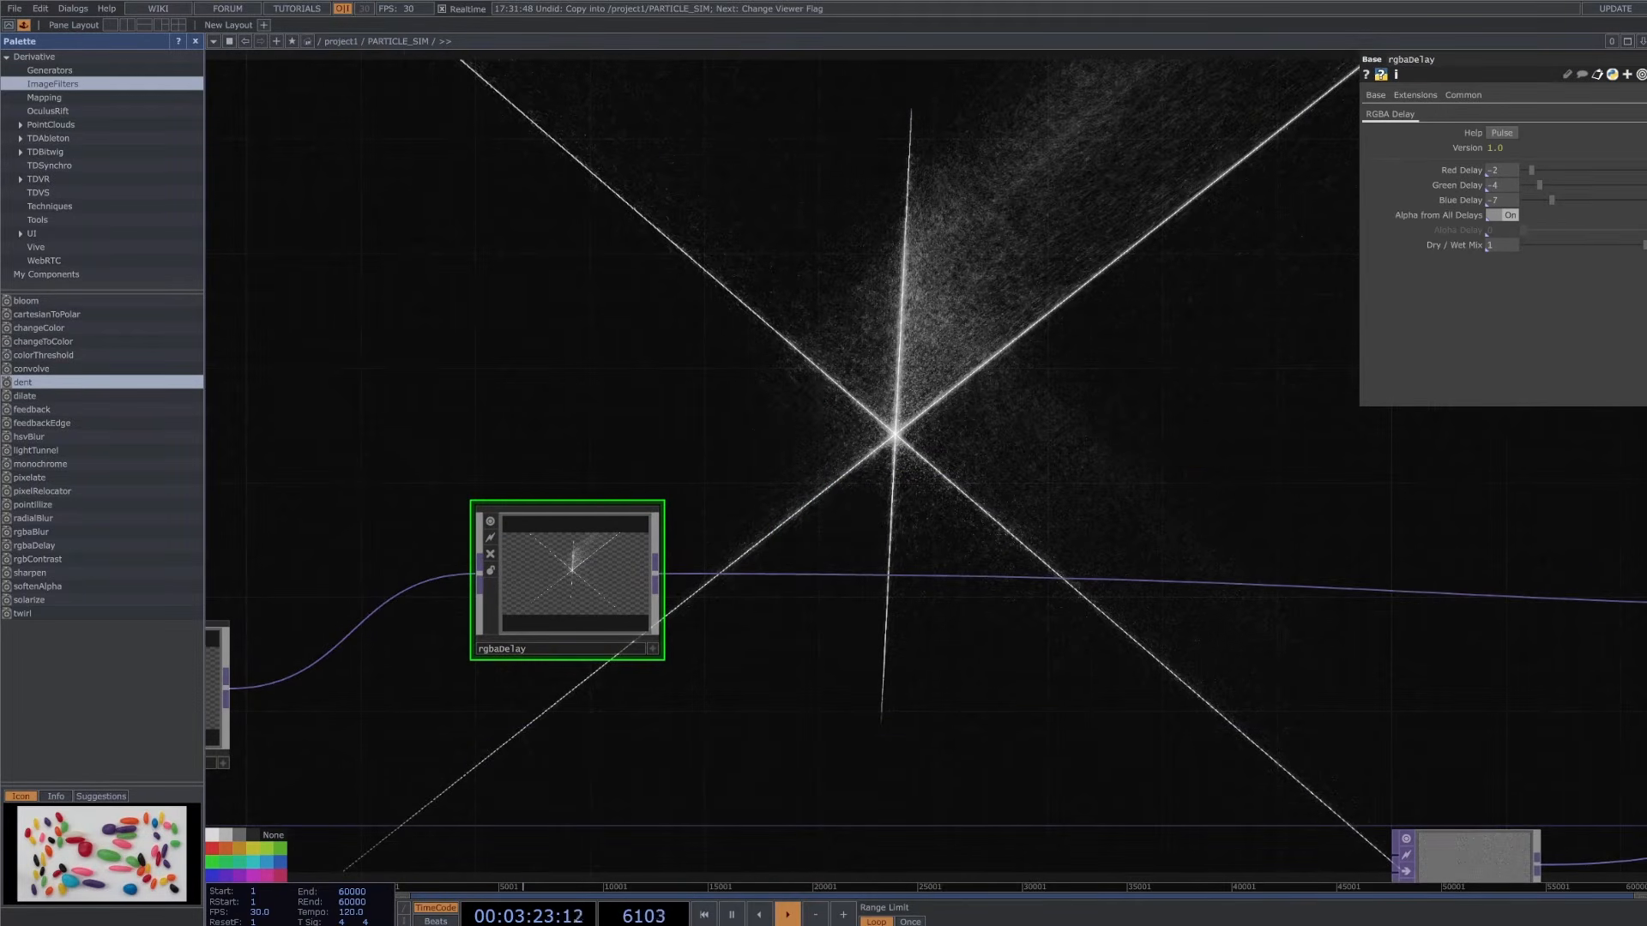
- Set Base Frequency to 0 and Amplitude to 0.19 on the audio oscillator feeding audioAnalysis
{"action": "scroll", "coordinate": [973, 457], "scroll_direction": "down", "scroll_amount": 4}
{"action": "scroll", "coordinate": [652, 369], "scroll_direction": "down", "scroll_amount": 3}
{"action": "left_click_drag", "start_coordinate": [669, 380], "coordinate": [1104, 422]}
{"action": "scroll", "coordinate": [1132, 499], "scroll_direction": "up", "scroll_amount": 5}
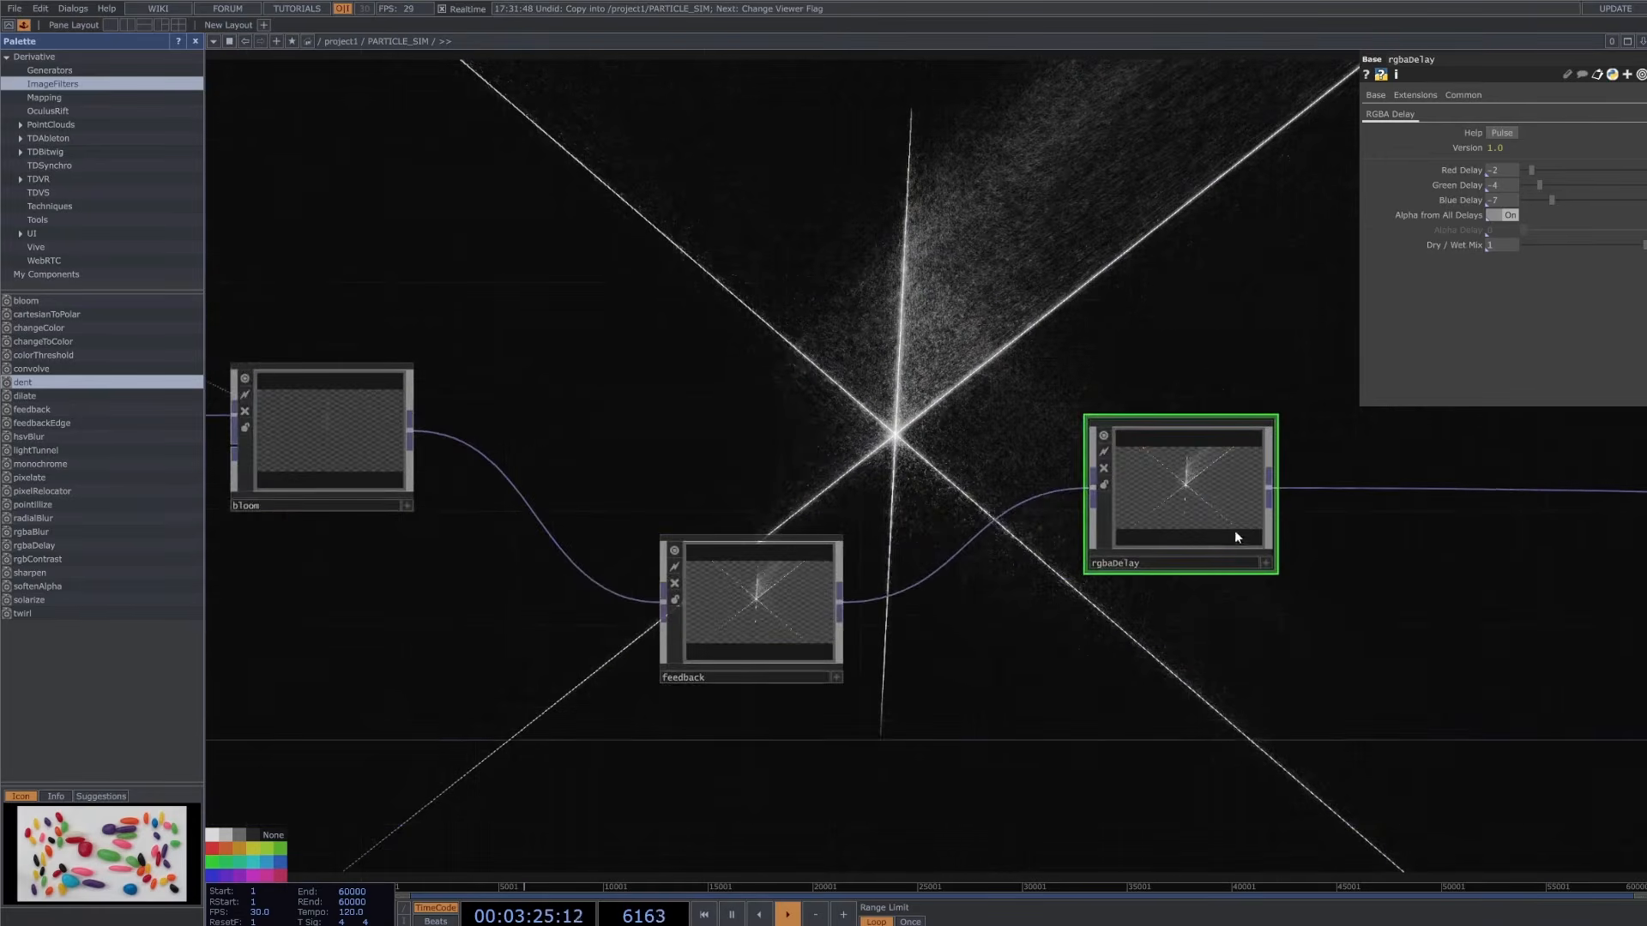
{"action": "scroll", "coordinate": [1015, 498], "scroll_direction": "down", "scroll_amount": 6}
{"action": "left_click_drag", "start_coordinate": [655, 426], "coordinate": [1010, 536]}
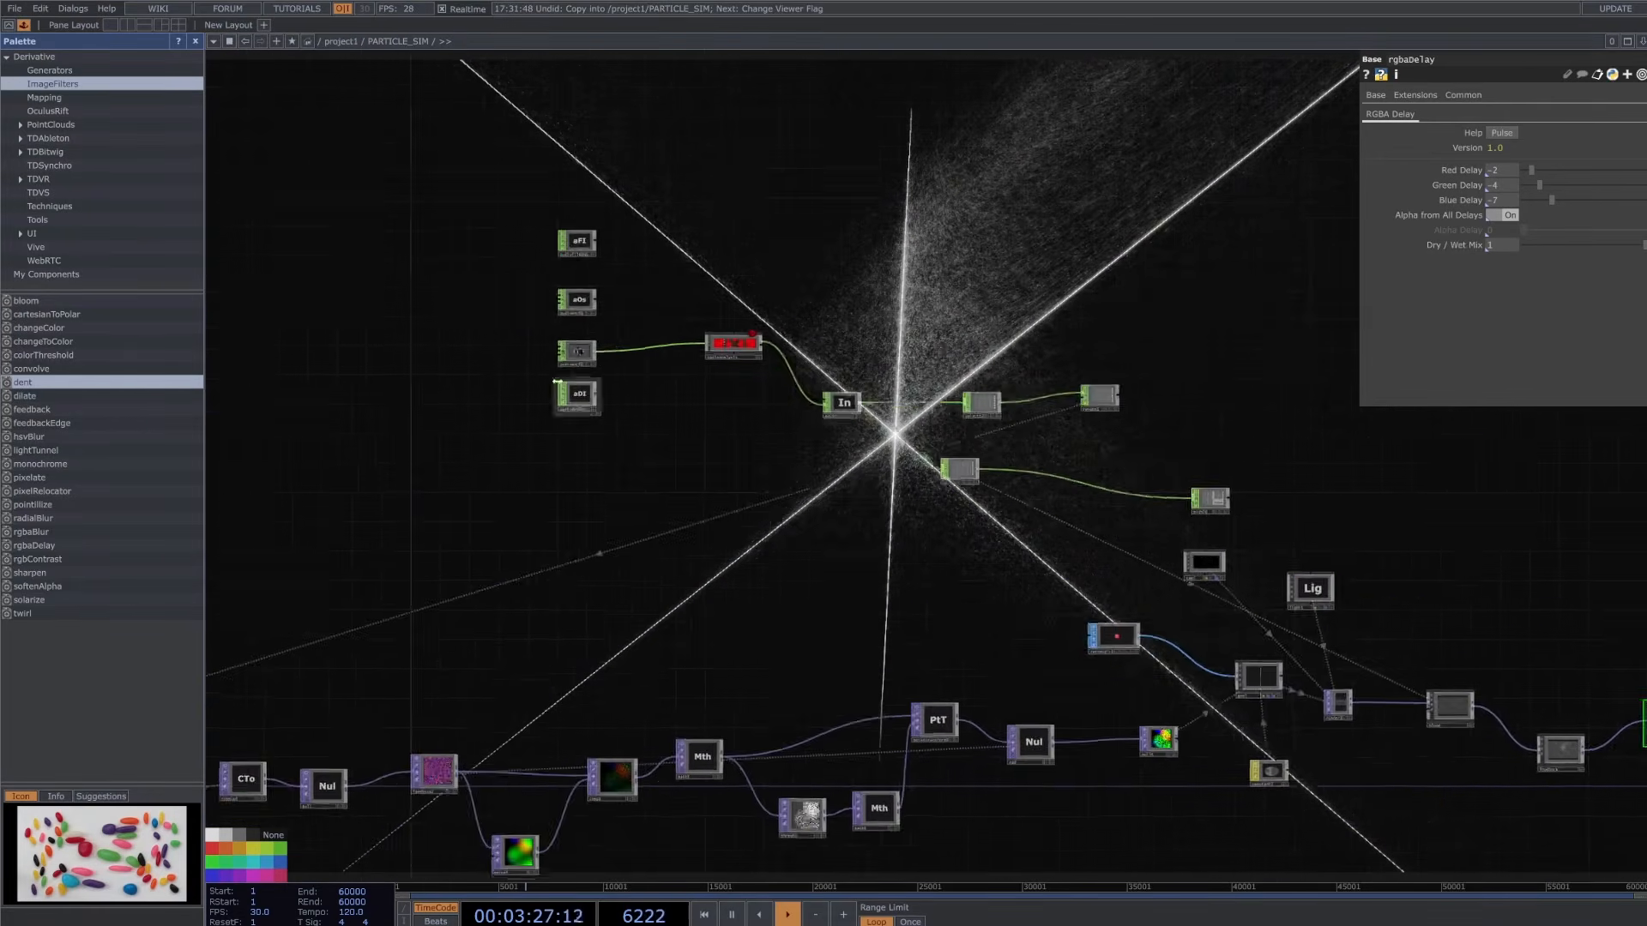
{"action": "scroll", "coordinate": [592, 352], "scroll_direction": "up", "scroll_amount": 3}
{"action": "left_click", "coordinate": [562, 349]}
{"action": "left_click_drag", "start_coordinate": [714, 395], "coordinate": [651, 399]}
{"action": "left_click", "coordinate": [539, 359]}
{"action": "left_click_drag", "start_coordinate": [1511, 134], "coordinate": [1491, 165]}
{"action": "left_click_drag", "start_coordinate": [1137, 334], "coordinate": [471, 335]}
- Connect the audio file input to audioAnalysis in place of the audio oscillator
{"action": "scroll", "coordinate": [471, 334], "scroll_direction": "down", "scroll_amount": 5}
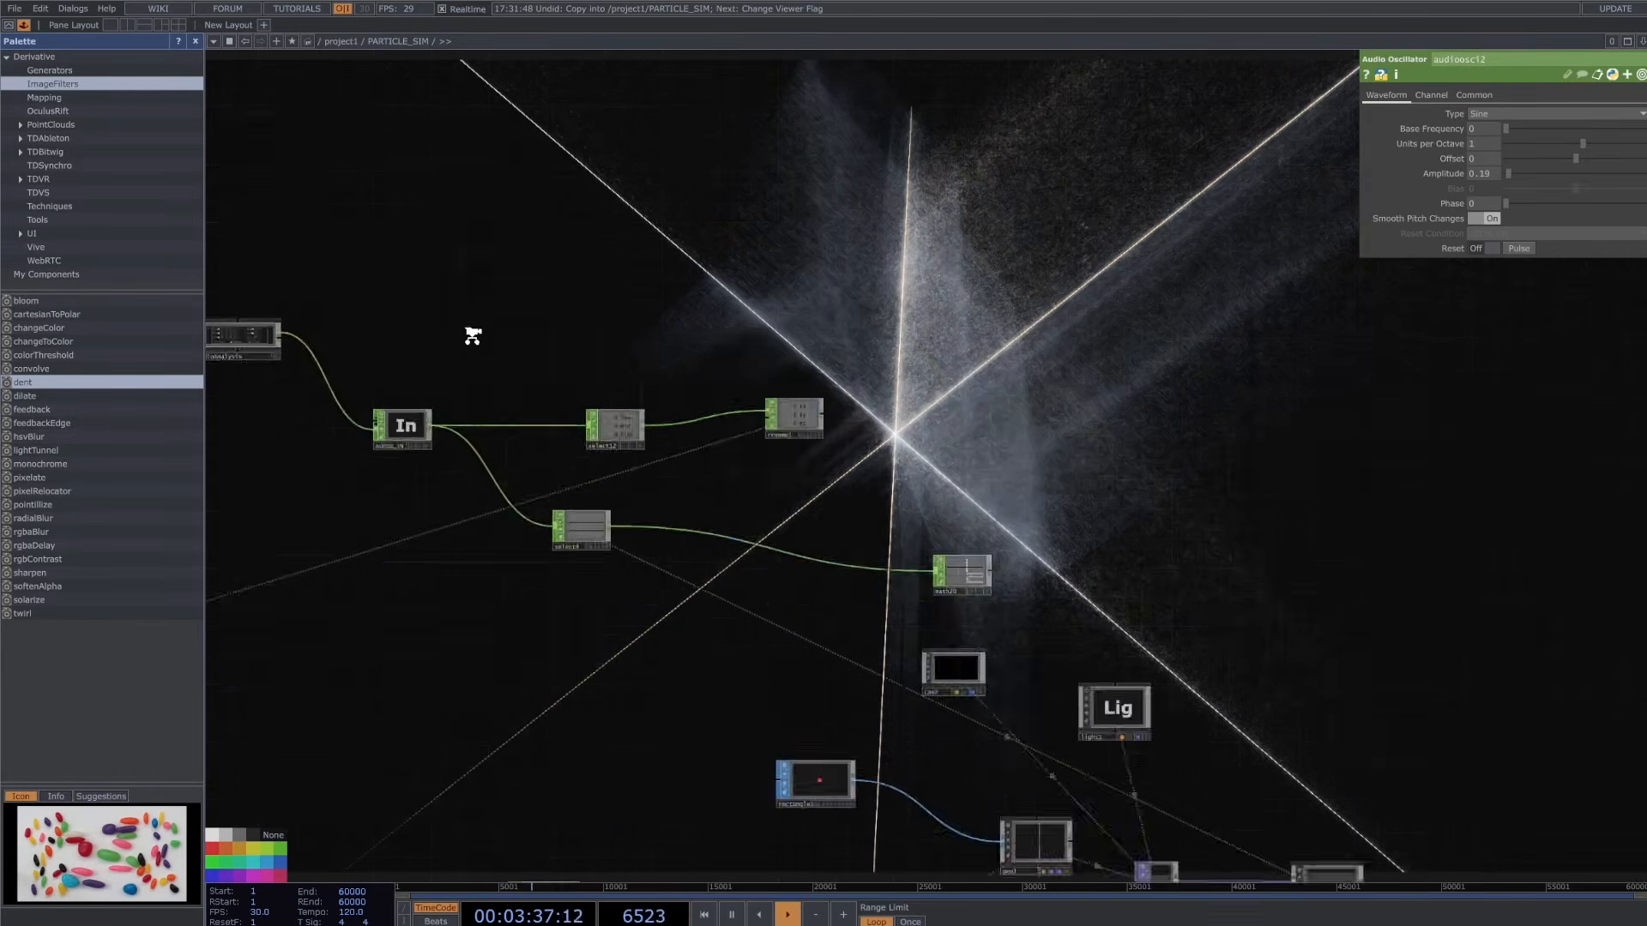
{"action": "left_click_drag", "start_coordinate": [1126, 413], "coordinate": [945, 277]}
{"action": "left_click", "coordinate": [1096, 573]}
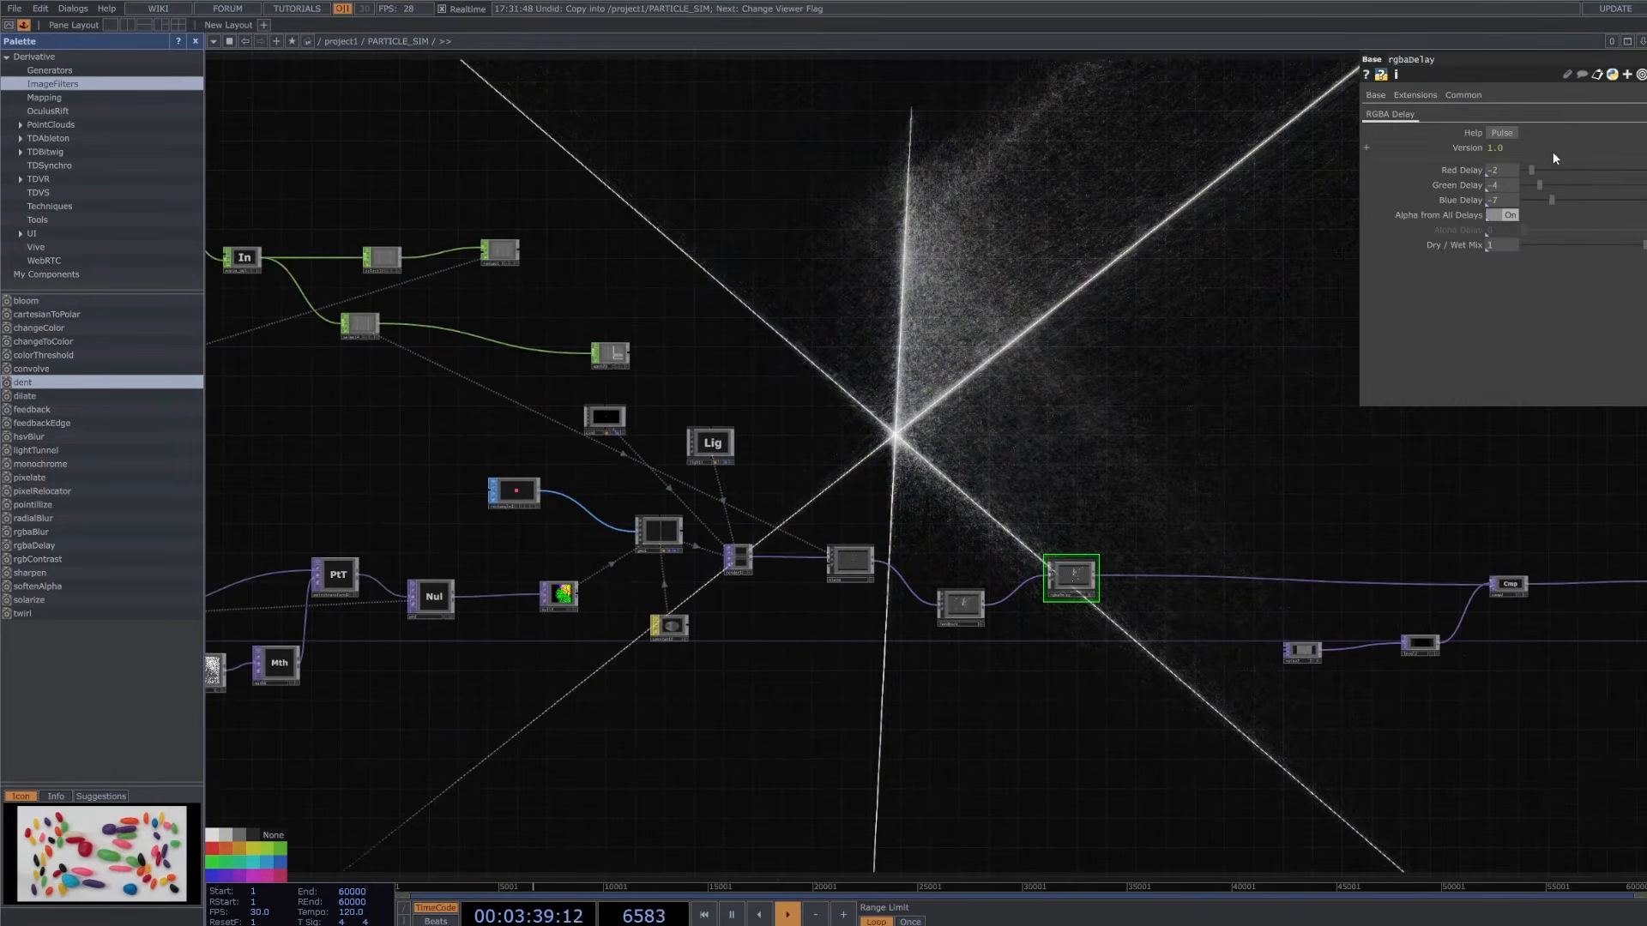
{"action": "left_click_drag", "start_coordinate": [898, 310], "coordinate": [1351, 382]}
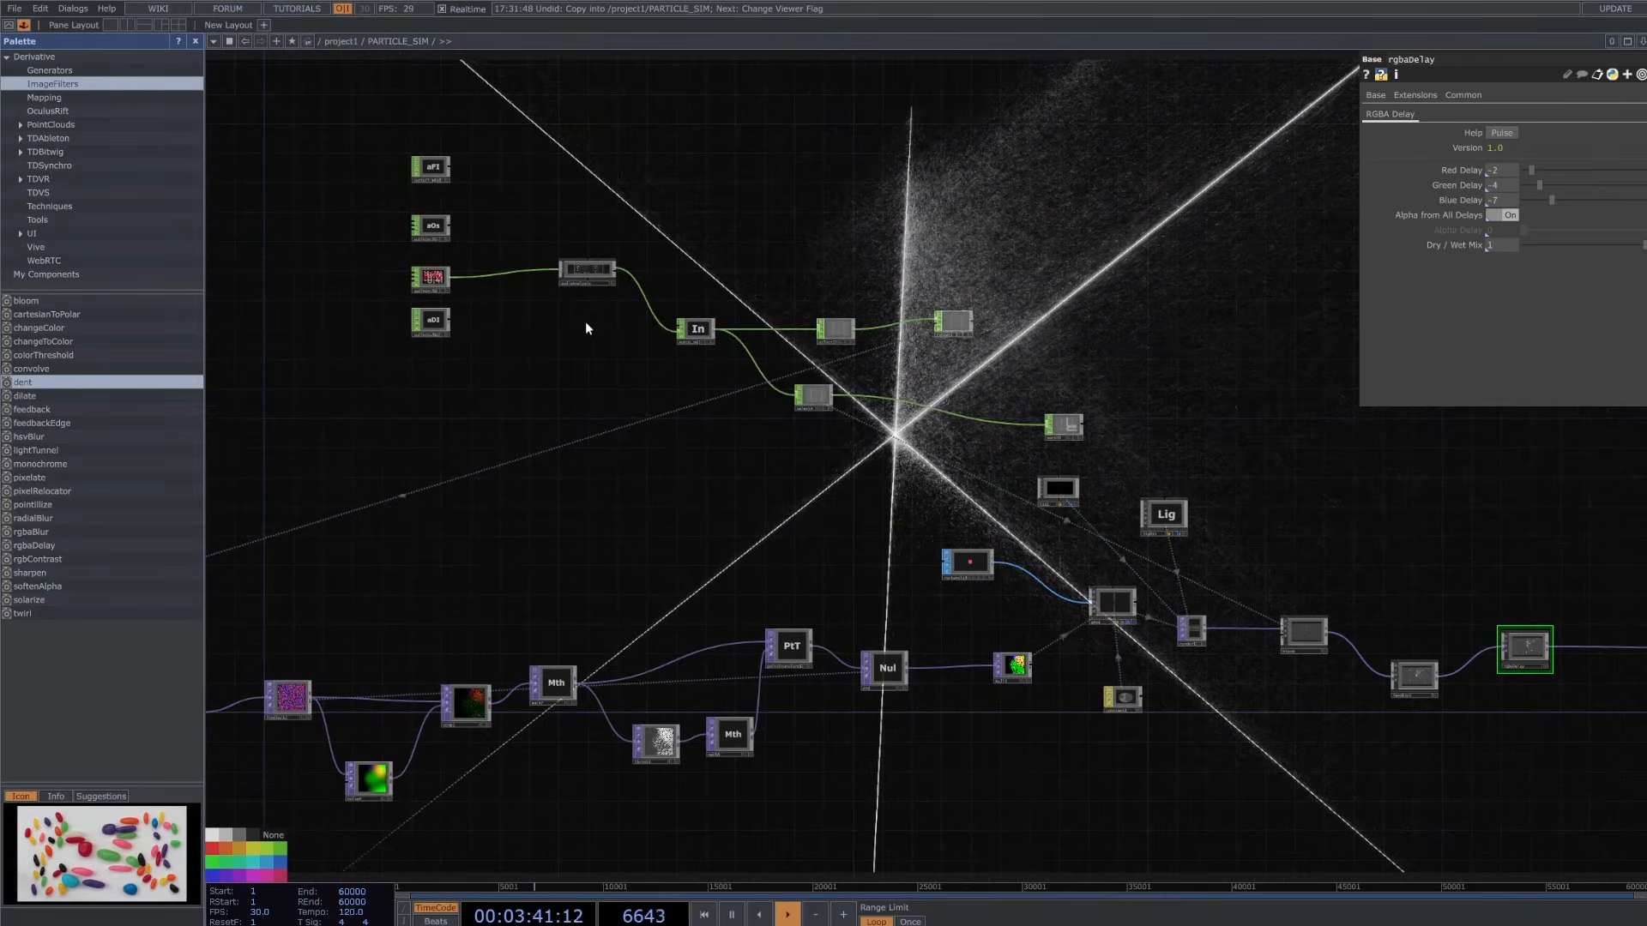
{"action": "scroll", "coordinate": [467, 129], "scroll_direction": "up", "scroll_amount": 3}
{"action": "scroll", "coordinate": [504, 165], "scroll_direction": "up", "scroll_amount": 1}
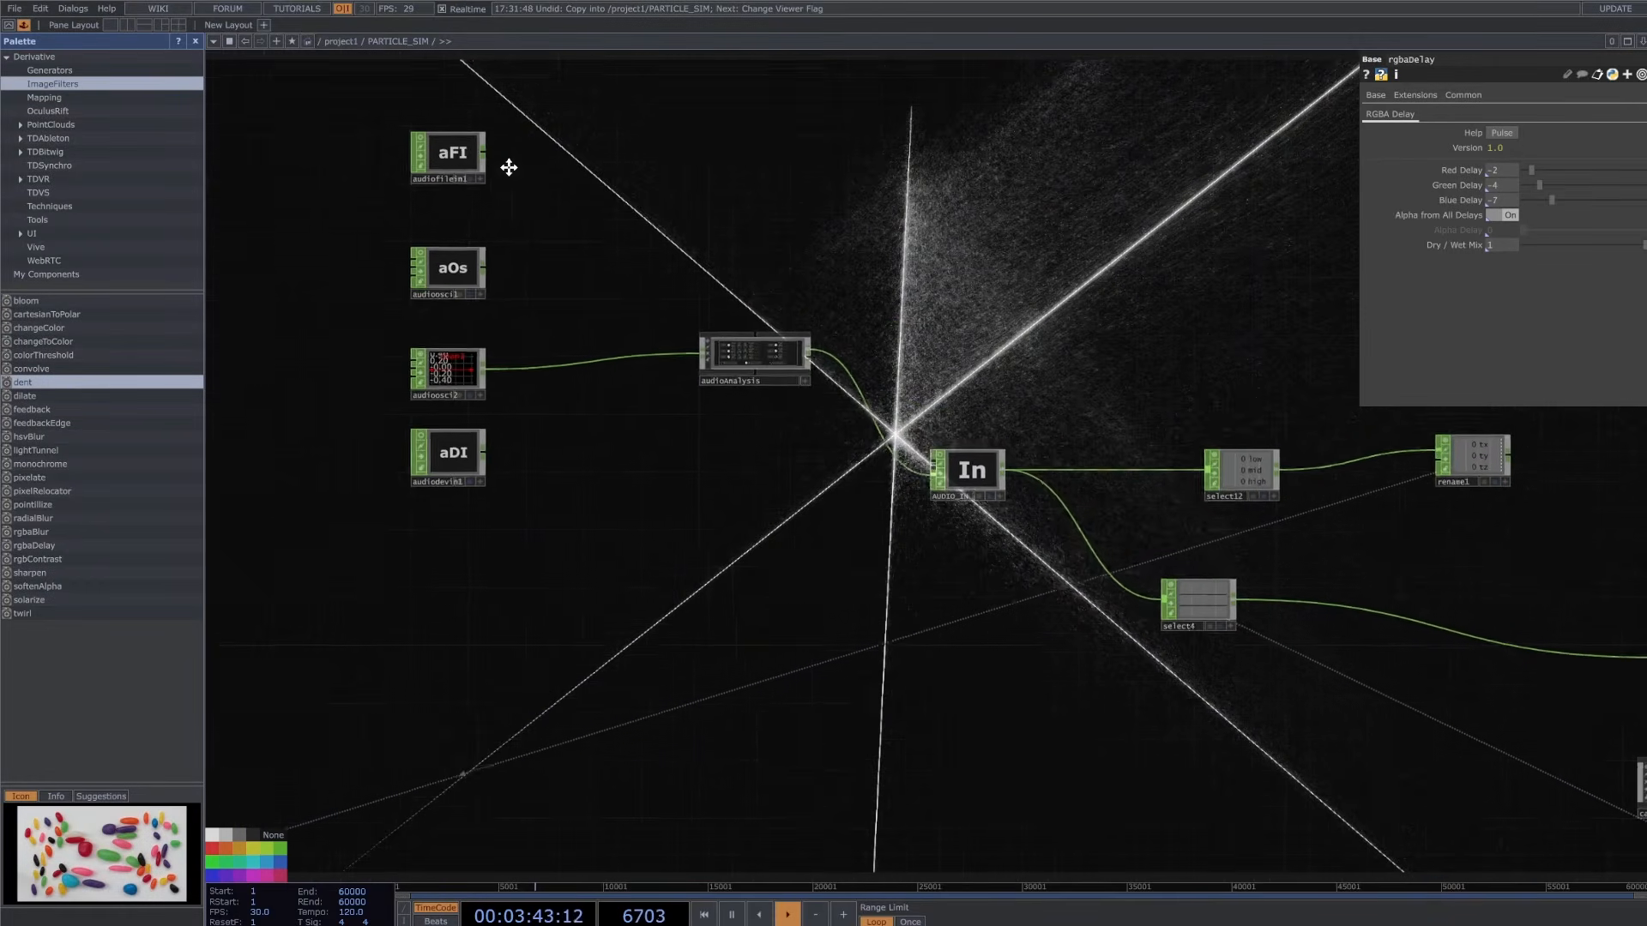
{"action": "left_click_drag", "start_coordinate": [495, 165], "coordinate": [715, 366]}
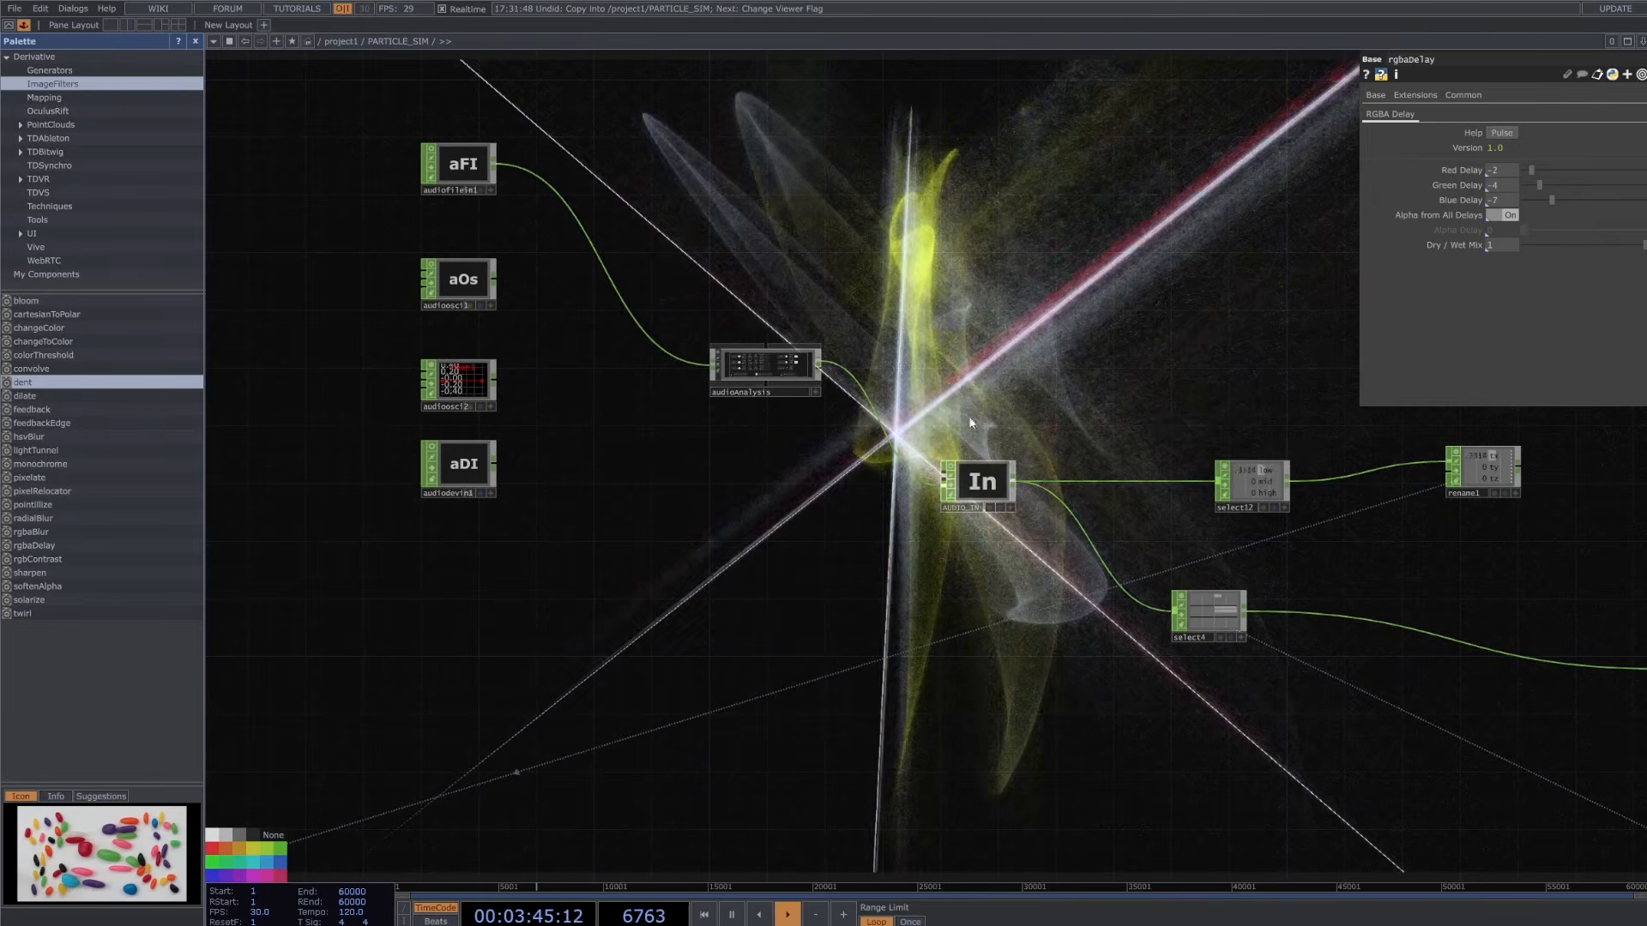
- Set rgbaDelay's Red Delay to -9 and Blue Delay to 0
{"action": "left_click_drag", "start_coordinate": [1039, 404], "coordinate": [883, 382]}
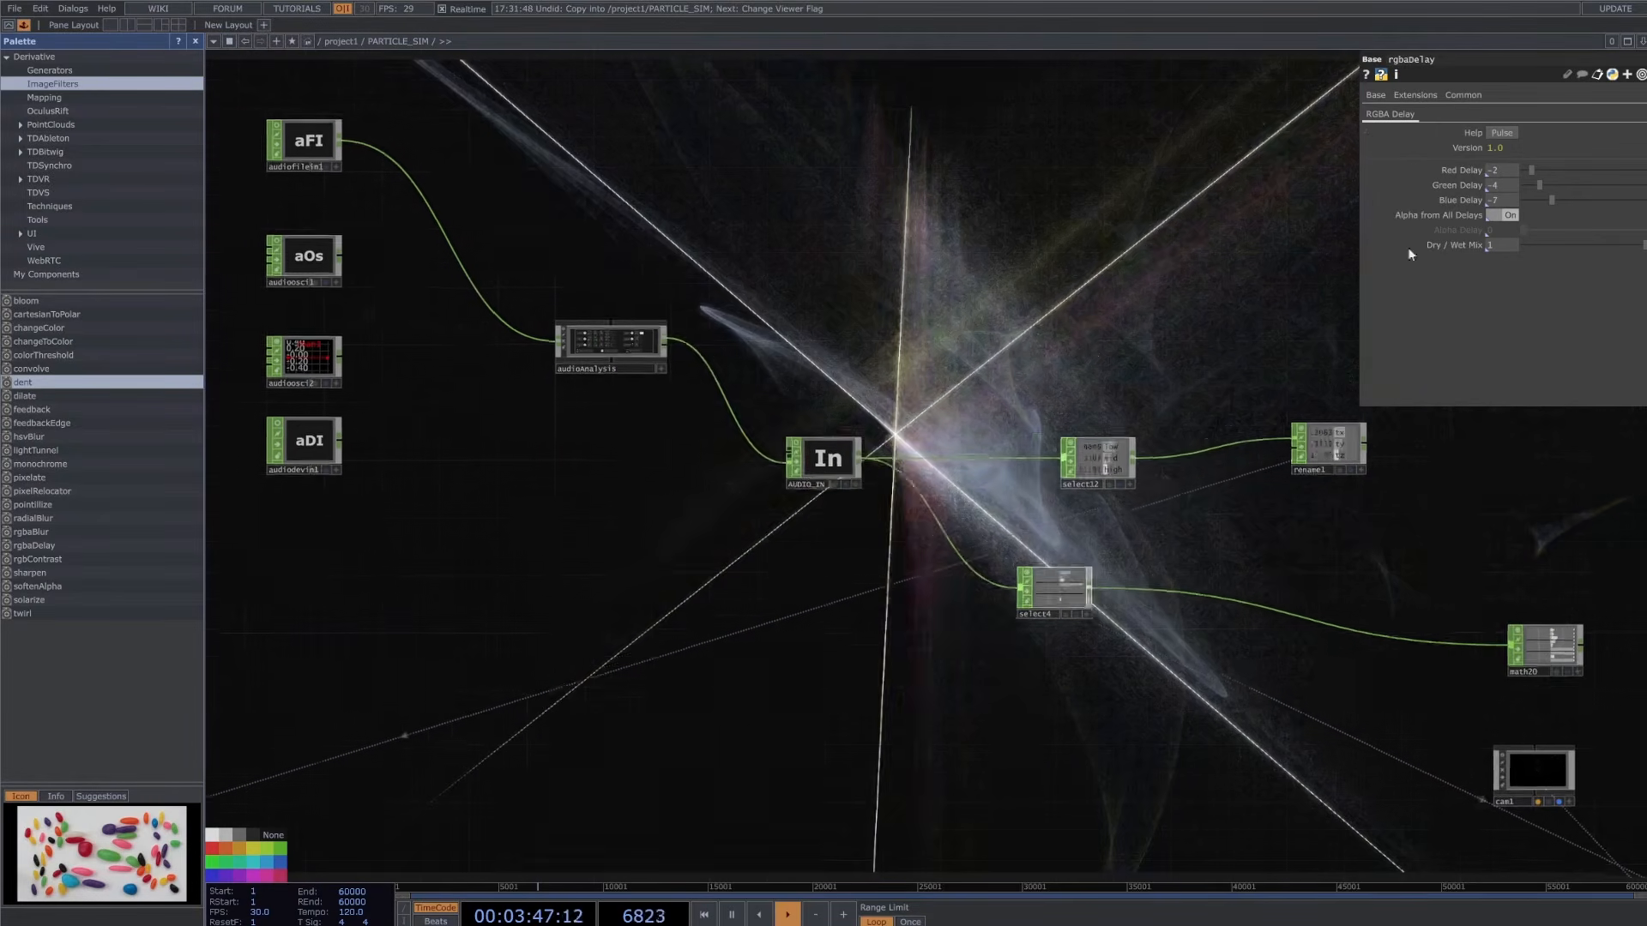
{"action": "mouse_move", "coordinate": [1550, 199]}
{"action": "left_mouse_down"}
{"action": "mouse_move", "coordinate": [1520, 197]}
{"action": "mouse_move", "coordinate": [1577, 187]}
{"action": "mouse_move", "coordinate": [1551, 172]}
{"action": "mouse_move", "coordinate": [1530, 189]}
{"action": "mouse_move", "coordinate": [1560, 177]}
{"action": "left_mouse_up"}
{"action": "left_click_drag", "start_coordinate": [1529, 186], "coordinate": [1520, 202]}
{"action": "scroll", "coordinate": [1376, 412], "scroll_direction": "down", "scroll_amount": 3}
{"action": "left_click_drag", "start_coordinate": [1390, 433], "coordinate": [756, 271]}
{"action": "scroll", "coordinate": [823, 317], "scroll_direction": "down", "scroll_amount": 5}
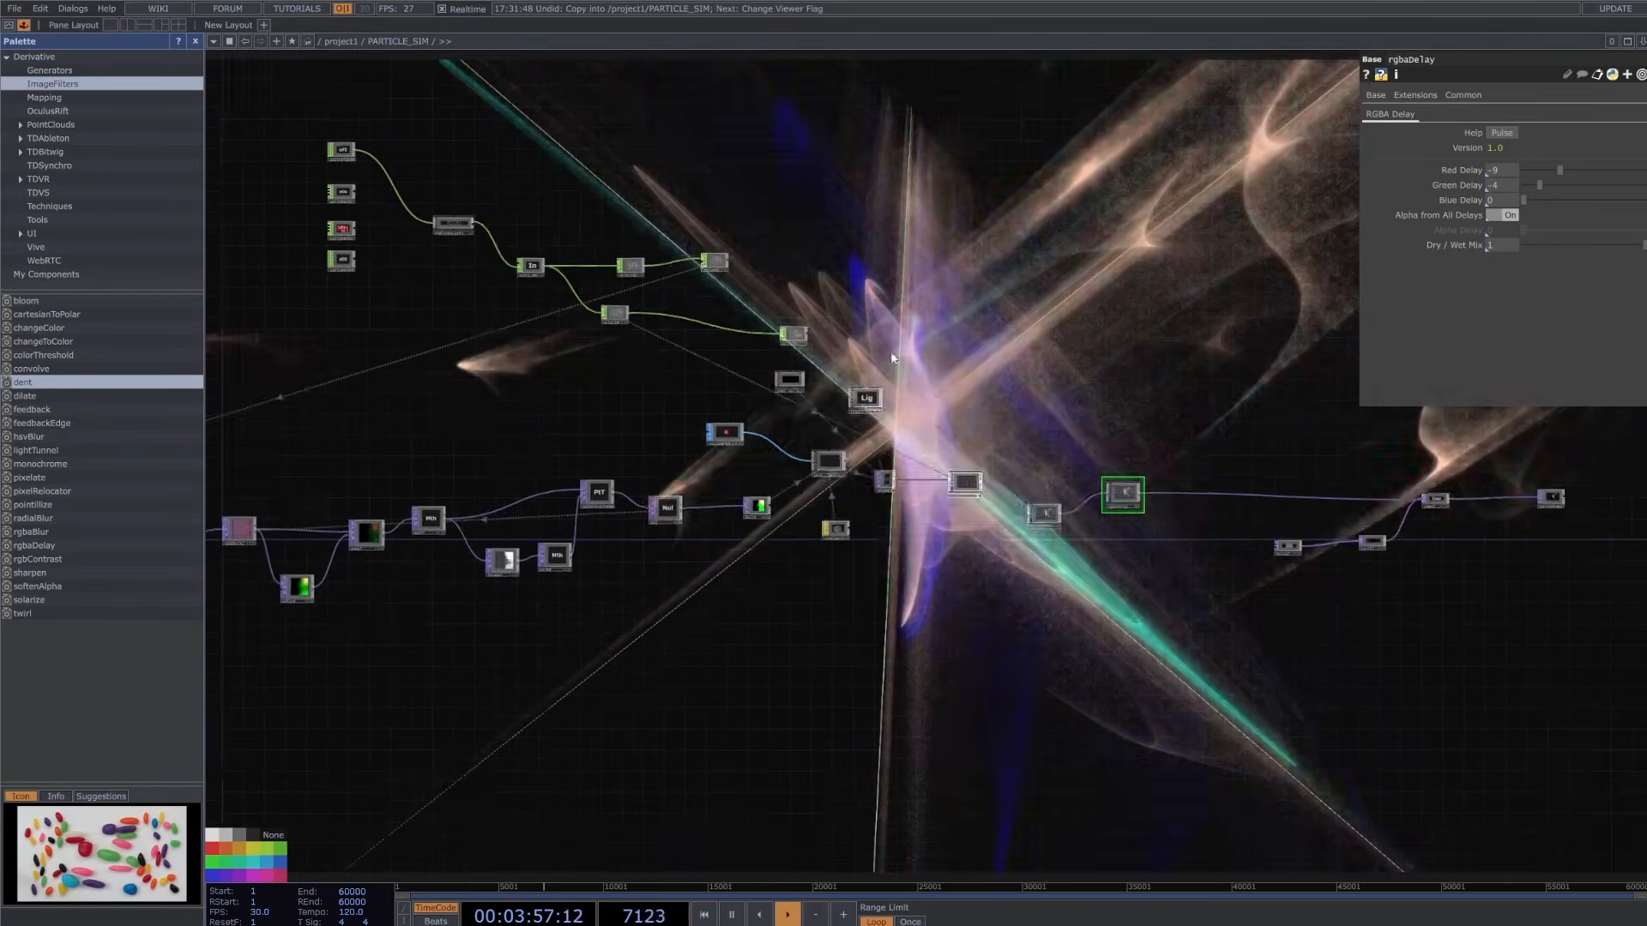
- Lower rgbaDelay's Dry / Wet Mix to 0
{"action": "scroll", "coordinate": [1317, 450], "scroll_direction": "up", "scroll_amount": 1}
{"action": "left_click_drag", "start_coordinate": [1321, 455], "coordinate": [1258, 438]}
{"action": "scroll", "coordinate": [1258, 438], "scroll_direction": "up", "scroll_amount": 1}
{"action": "left_click_drag", "start_coordinate": [1582, 243], "coordinate": [1520, 244]}
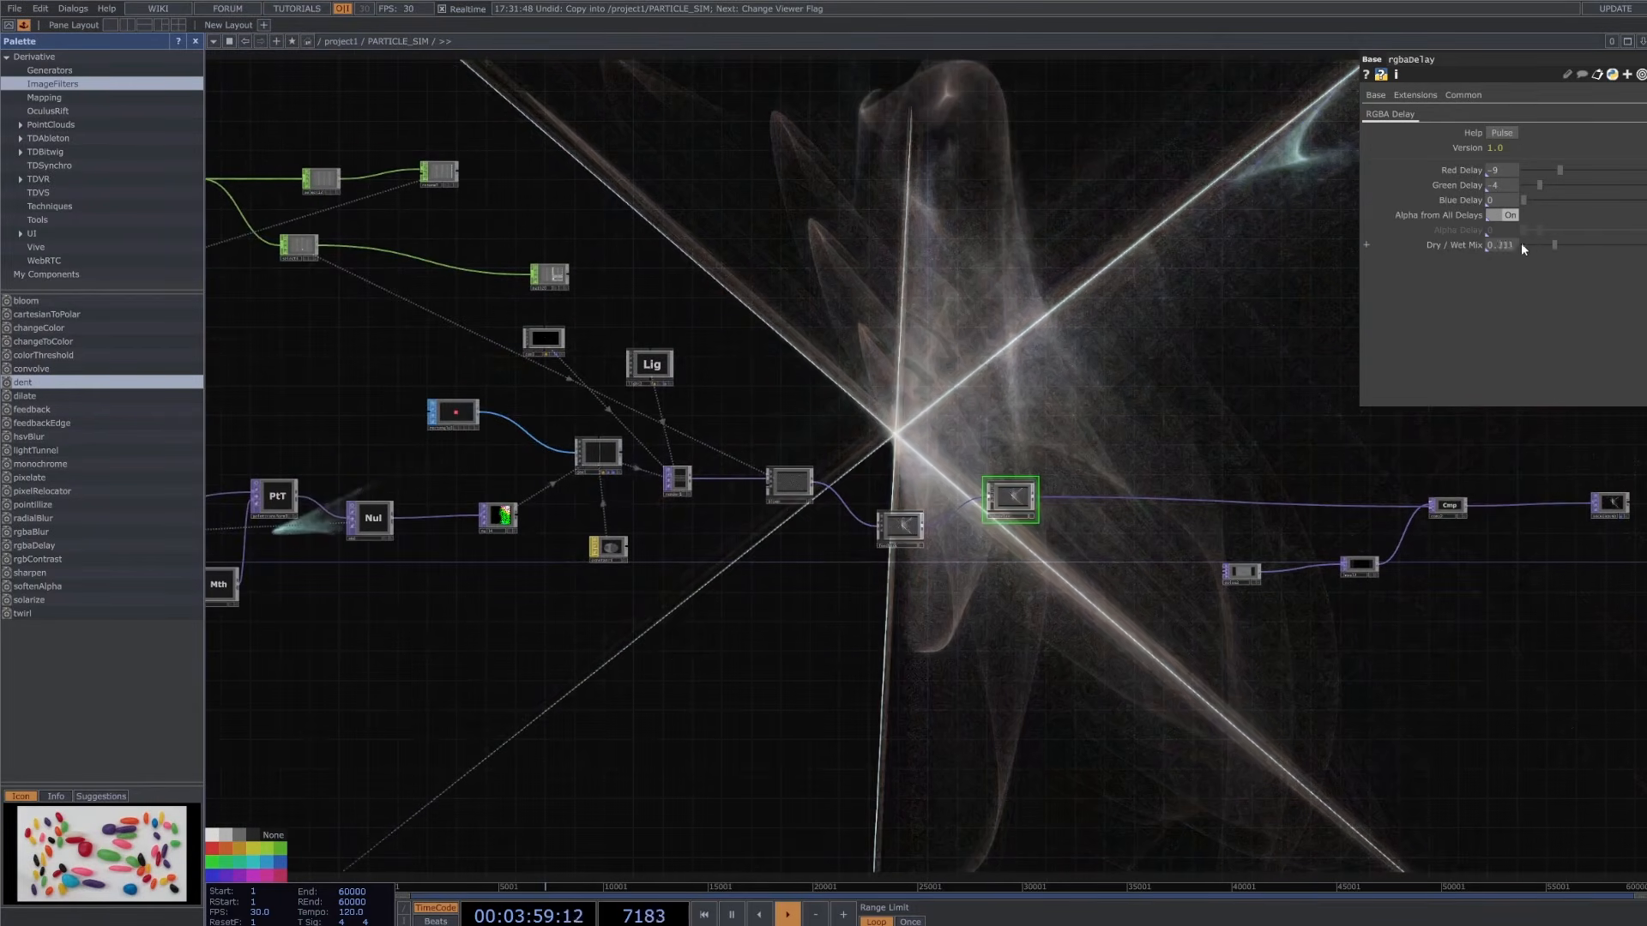
- Disconnect the audio file input from audioAnalysis, wire the second audio oscillator into it instead, and select that oscillator
{"action": "scroll", "coordinate": [1286, 345], "scroll_direction": "down", "scroll_amount": 5}
{"action": "scroll", "coordinate": [549, 249], "scroll_direction": "up", "scroll_amount": 5}
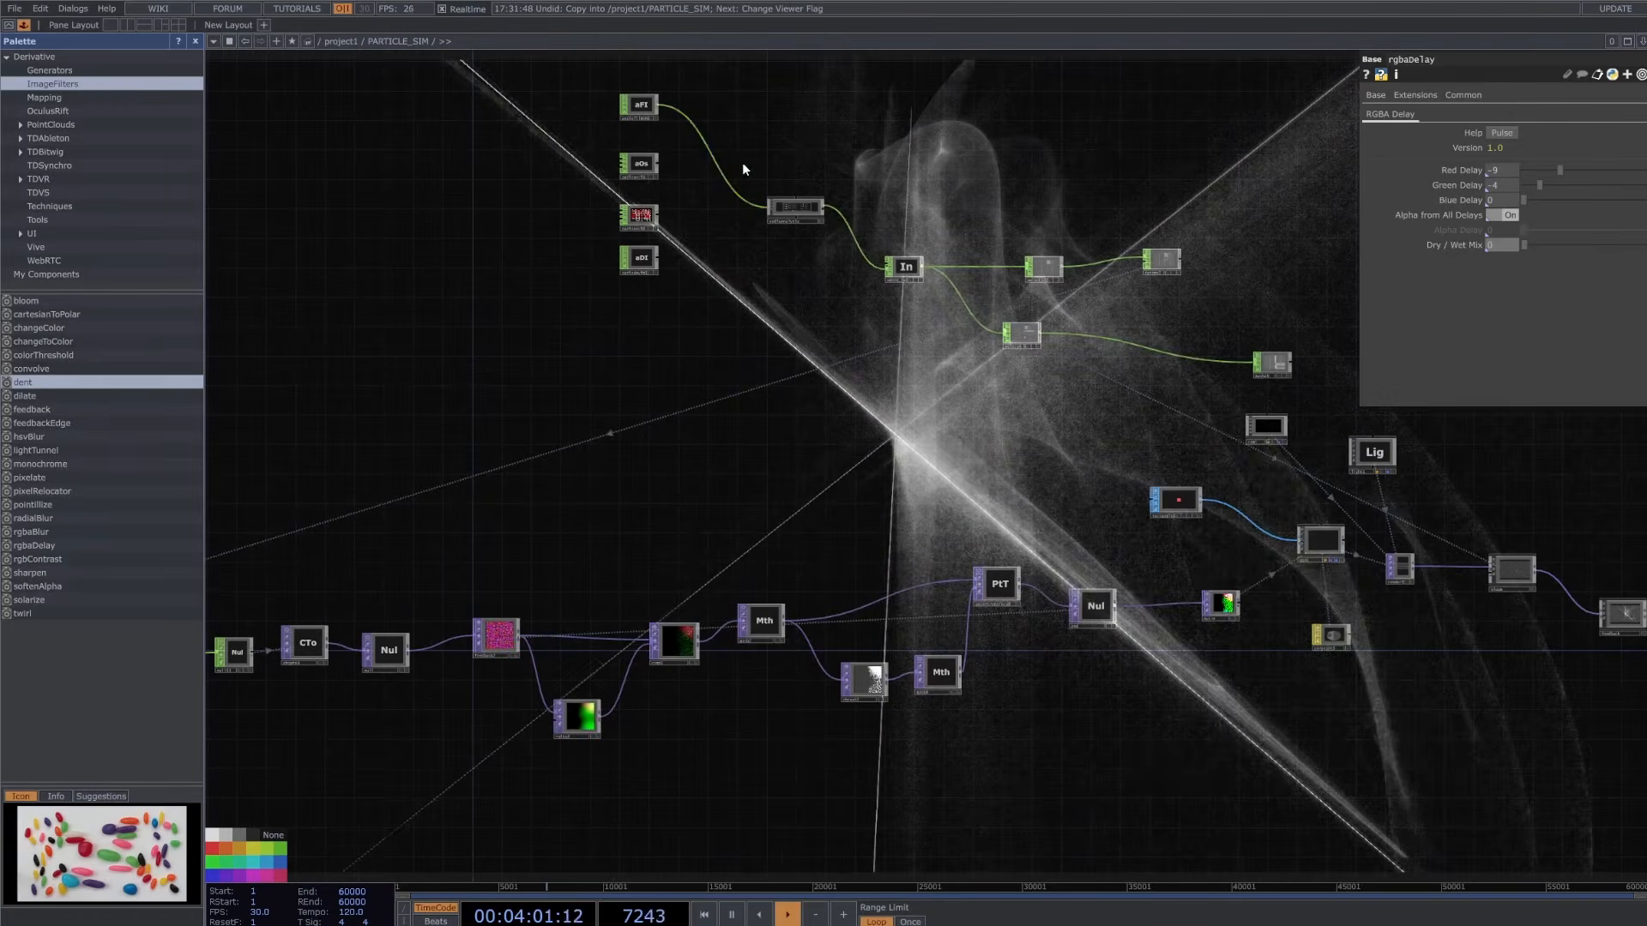
{"action": "right_click", "coordinate": [724, 174]}
{"action": "left_click", "coordinate": [754, 211]}
{"action": "scroll", "coordinate": [830, 345], "scroll_direction": "up", "scroll_amount": 3}
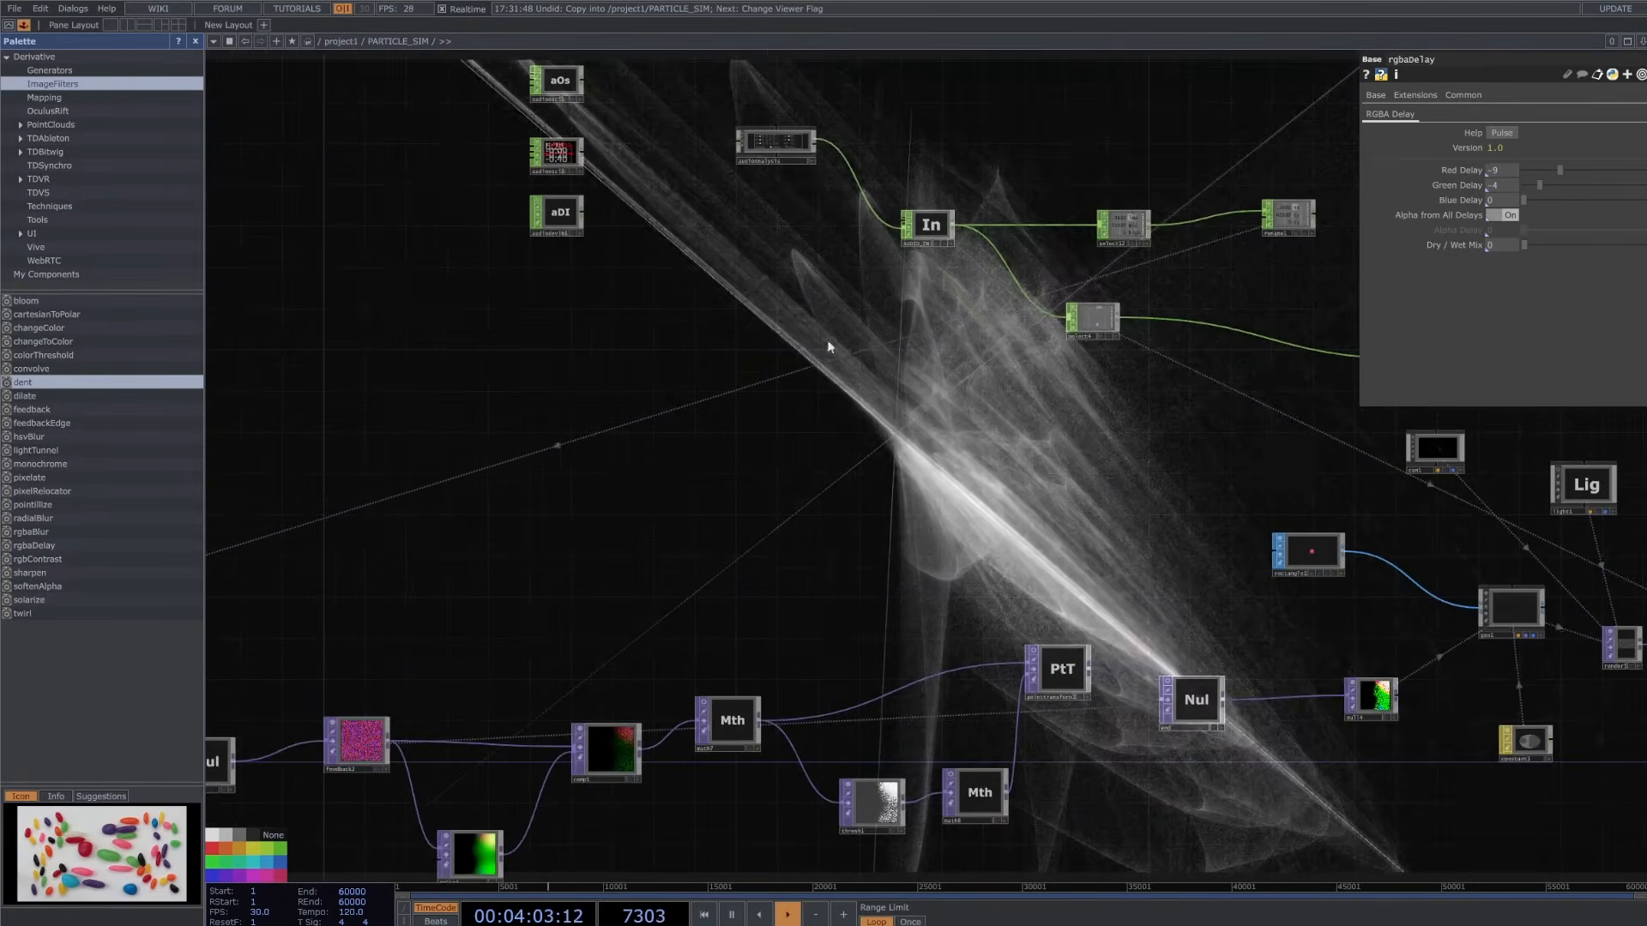
{"action": "scroll", "coordinate": [722, 223], "scroll_direction": "down", "scroll_amount": 4}
{"action": "scroll", "coordinate": [702, 137], "scroll_direction": "up", "scroll_amount": 2}
{"action": "left_click_drag", "start_coordinate": [581, 210], "coordinate": [733, 203]}
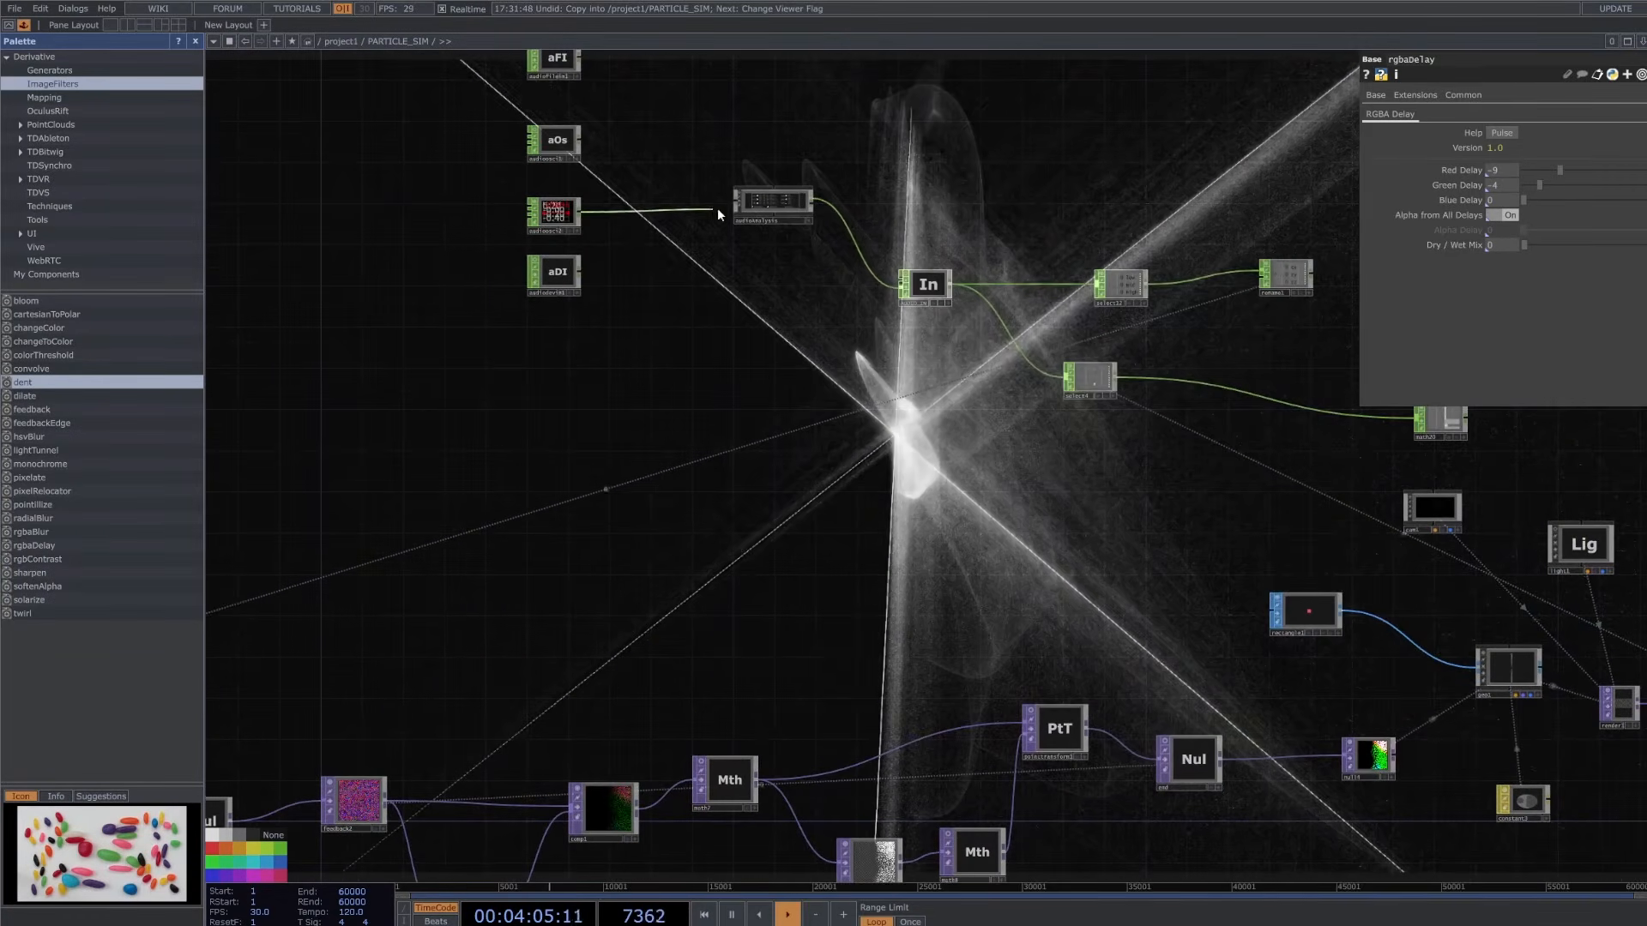
{"action": "left_click", "coordinate": [556, 214]}
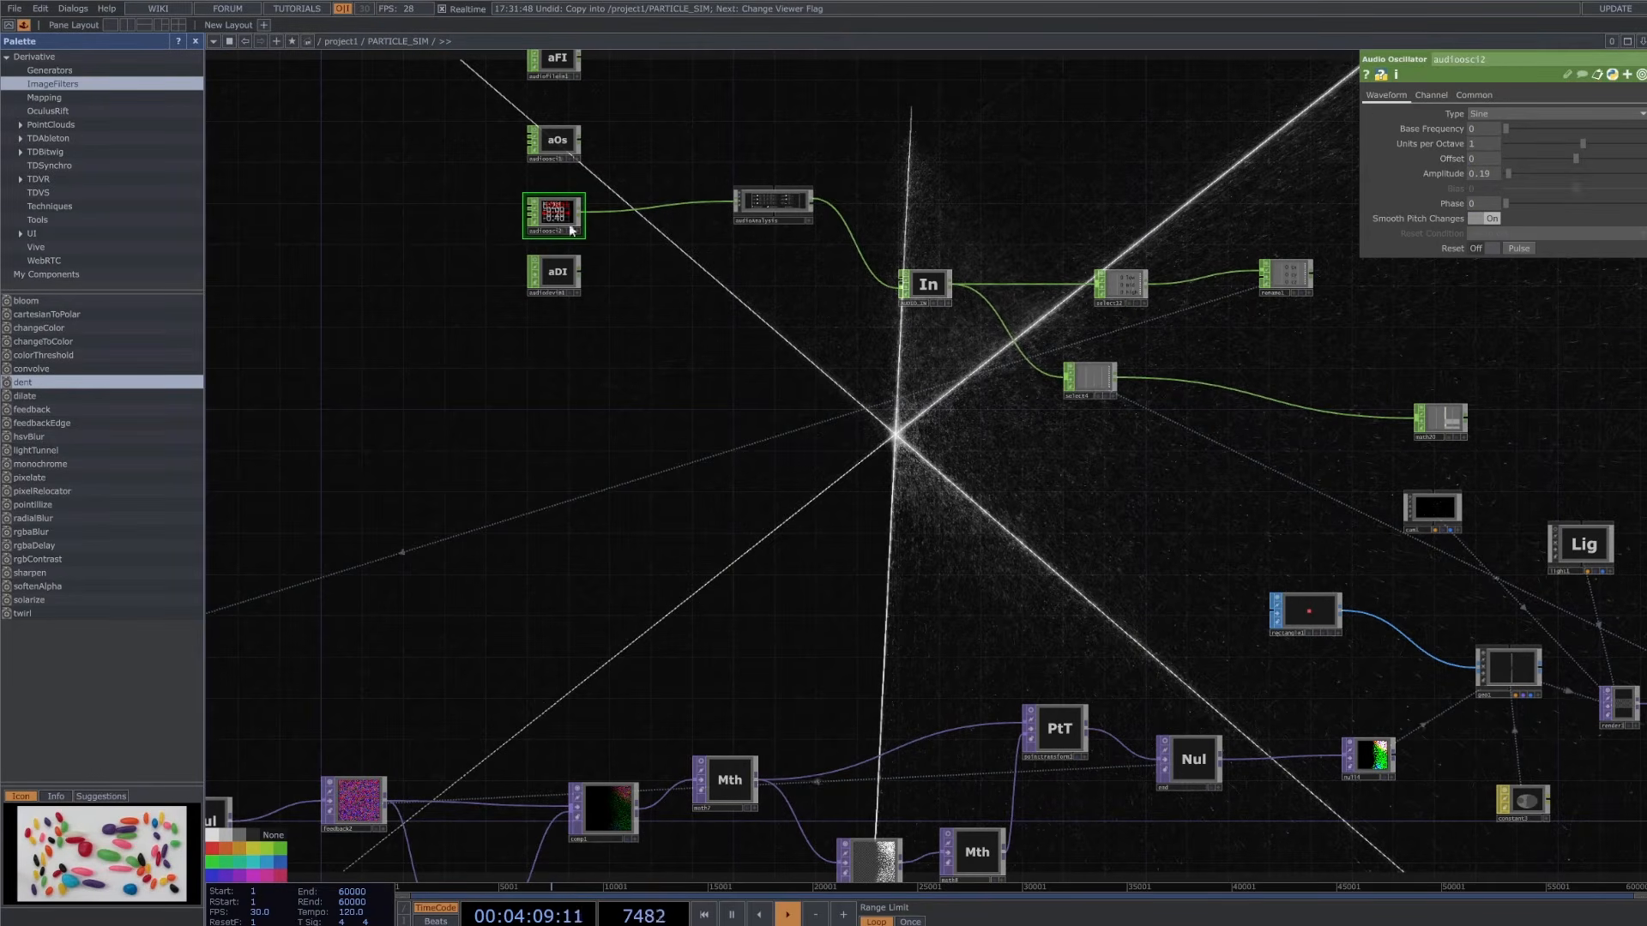
- Orbit the cam1 camera inside its viewer to see the particle system from a new angle
{"action": "scroll", "coordinate": [570, 230], "scroll_direction": "down", "scroll_amount": 5}
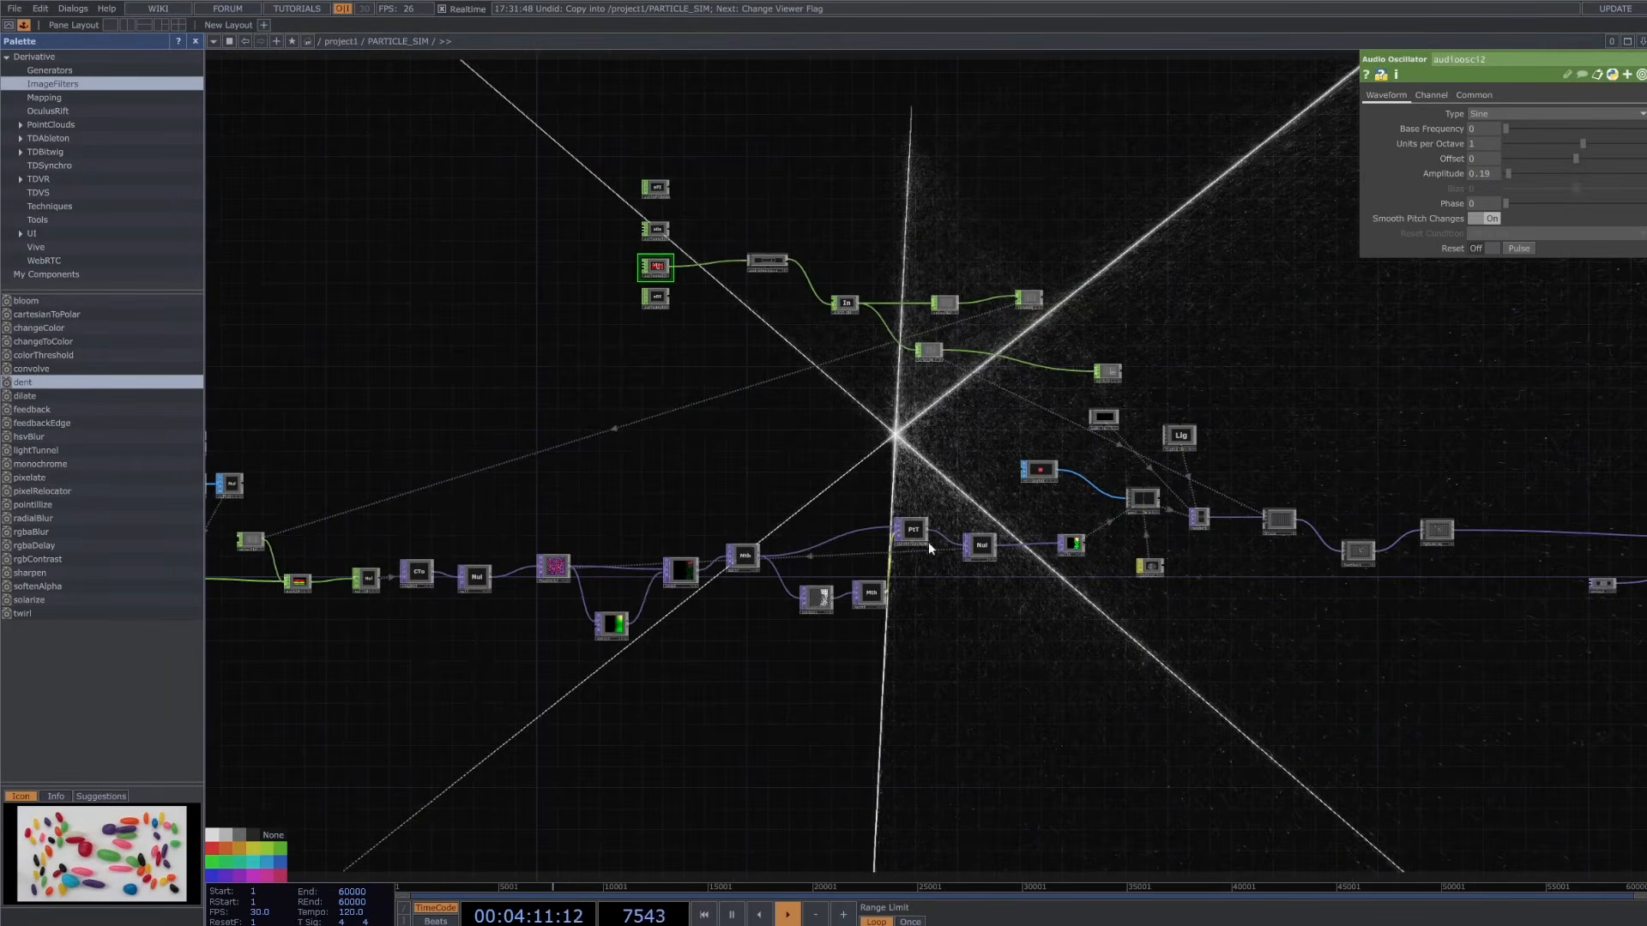
{"action": "scroll", "coordinate": [1120, 420], "scroll_direction": "up", "scroll_amount": 5}
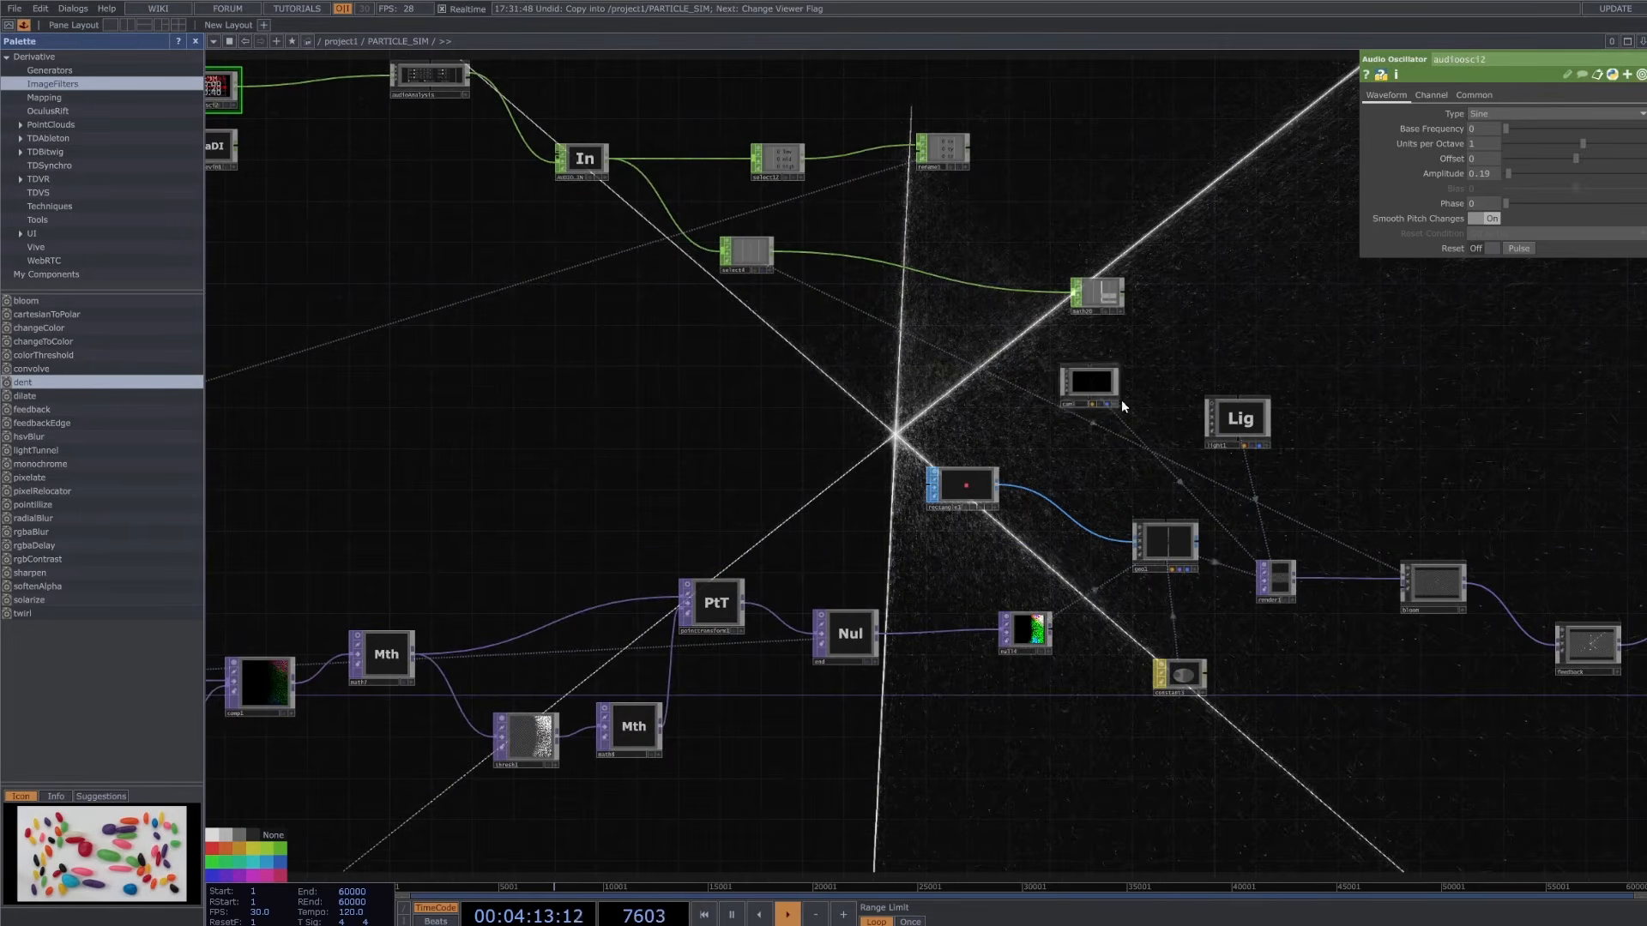
{"action": "scroll", "coordinate": [1123, 406], "scroll_direction": "up", "scroll_amount": 5}
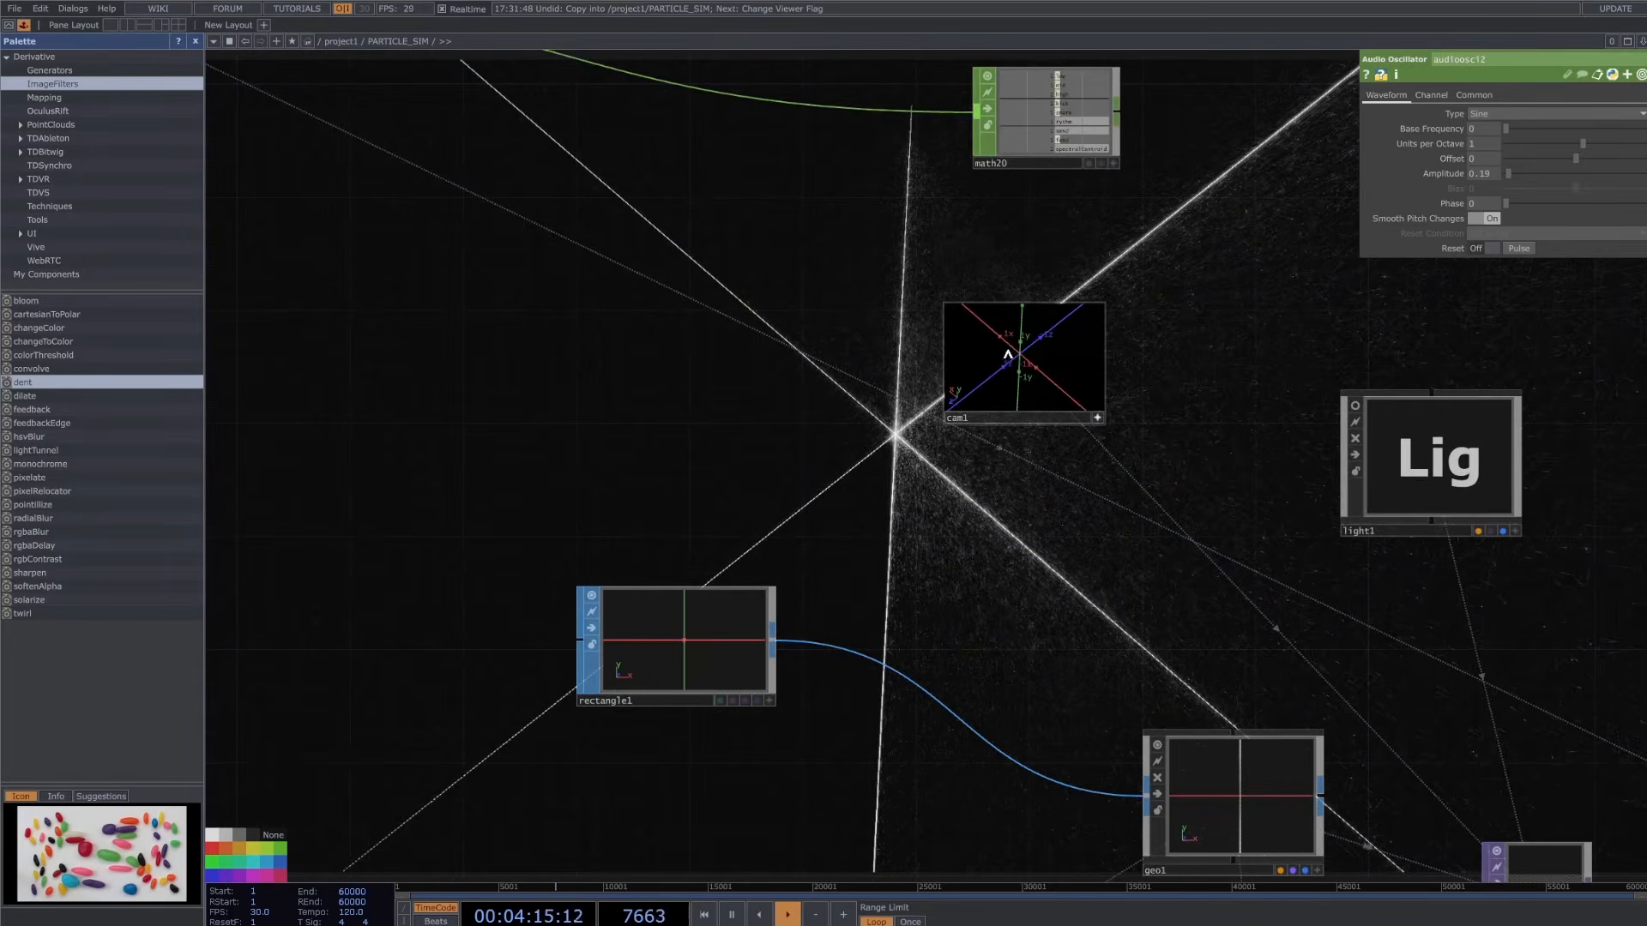
{"action": "left_click_drag", "start_coordinate": [984, 353], "coordinate": [1019, 363]}
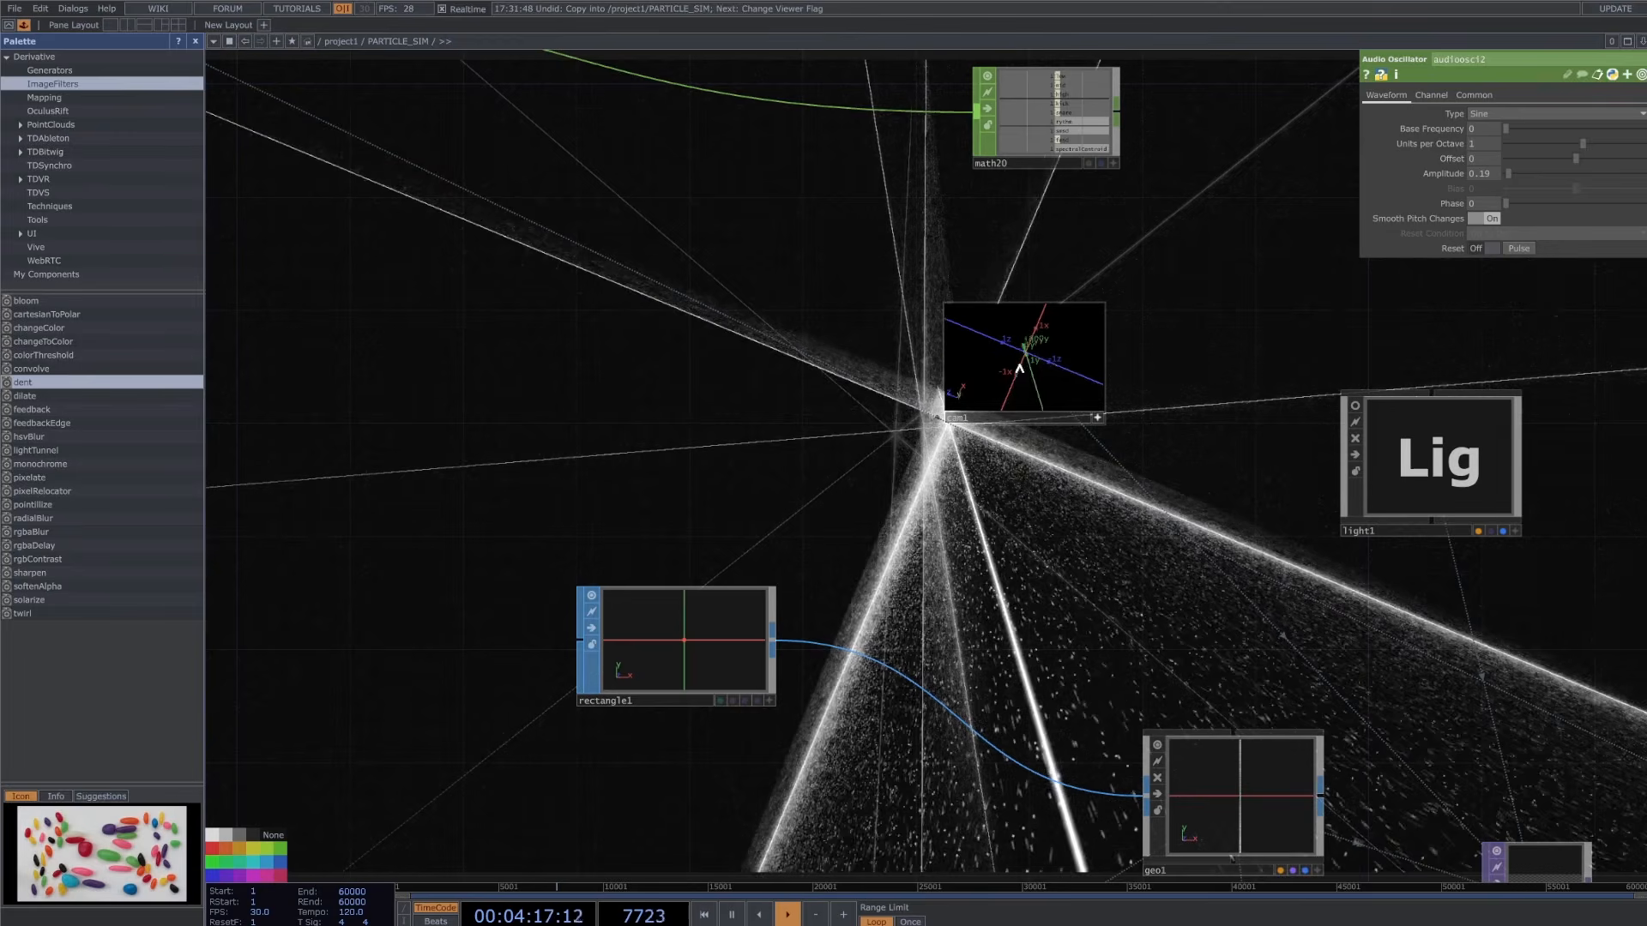
{"action": "left_click", "coordinate": [1098, 418]}
{"action": "middle_click_drag", "start_coordinate": [1097, 433], "coordinate": [1156, 556]}
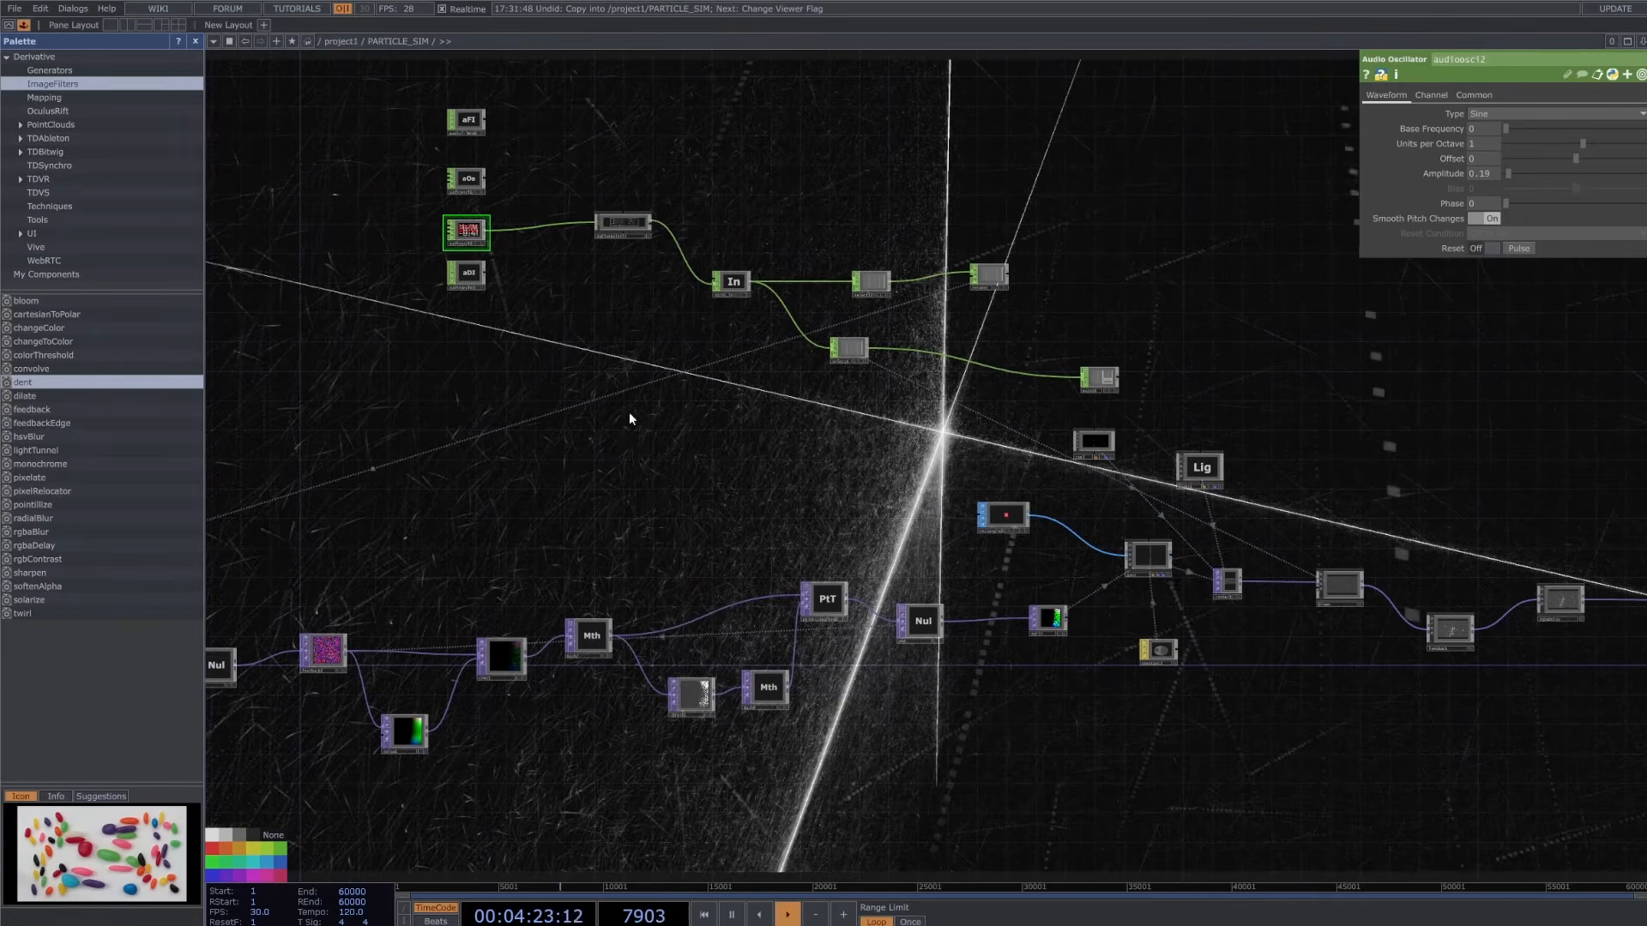
- Set the Period of noise4, the noise feeding the particle feedback composite, to 0.44
{"action": "left_click_drag", "start_coordinate": [581, 731], "coordinate": [636, 685]}
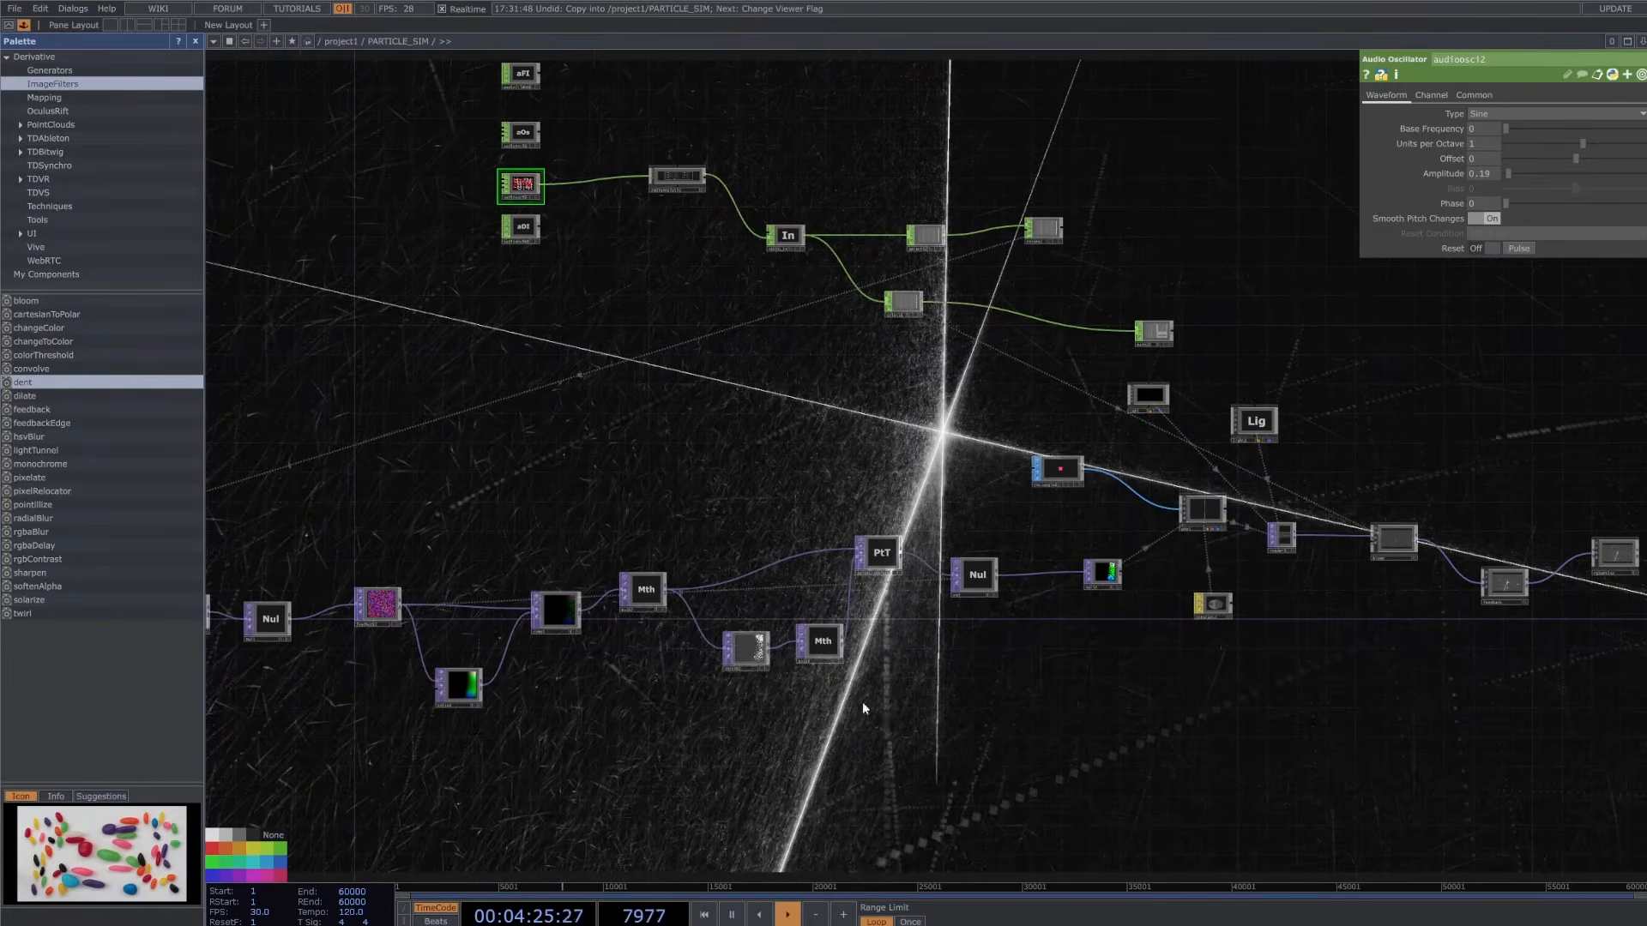
{"action": "left_click", "coordinate": [465, 672]}
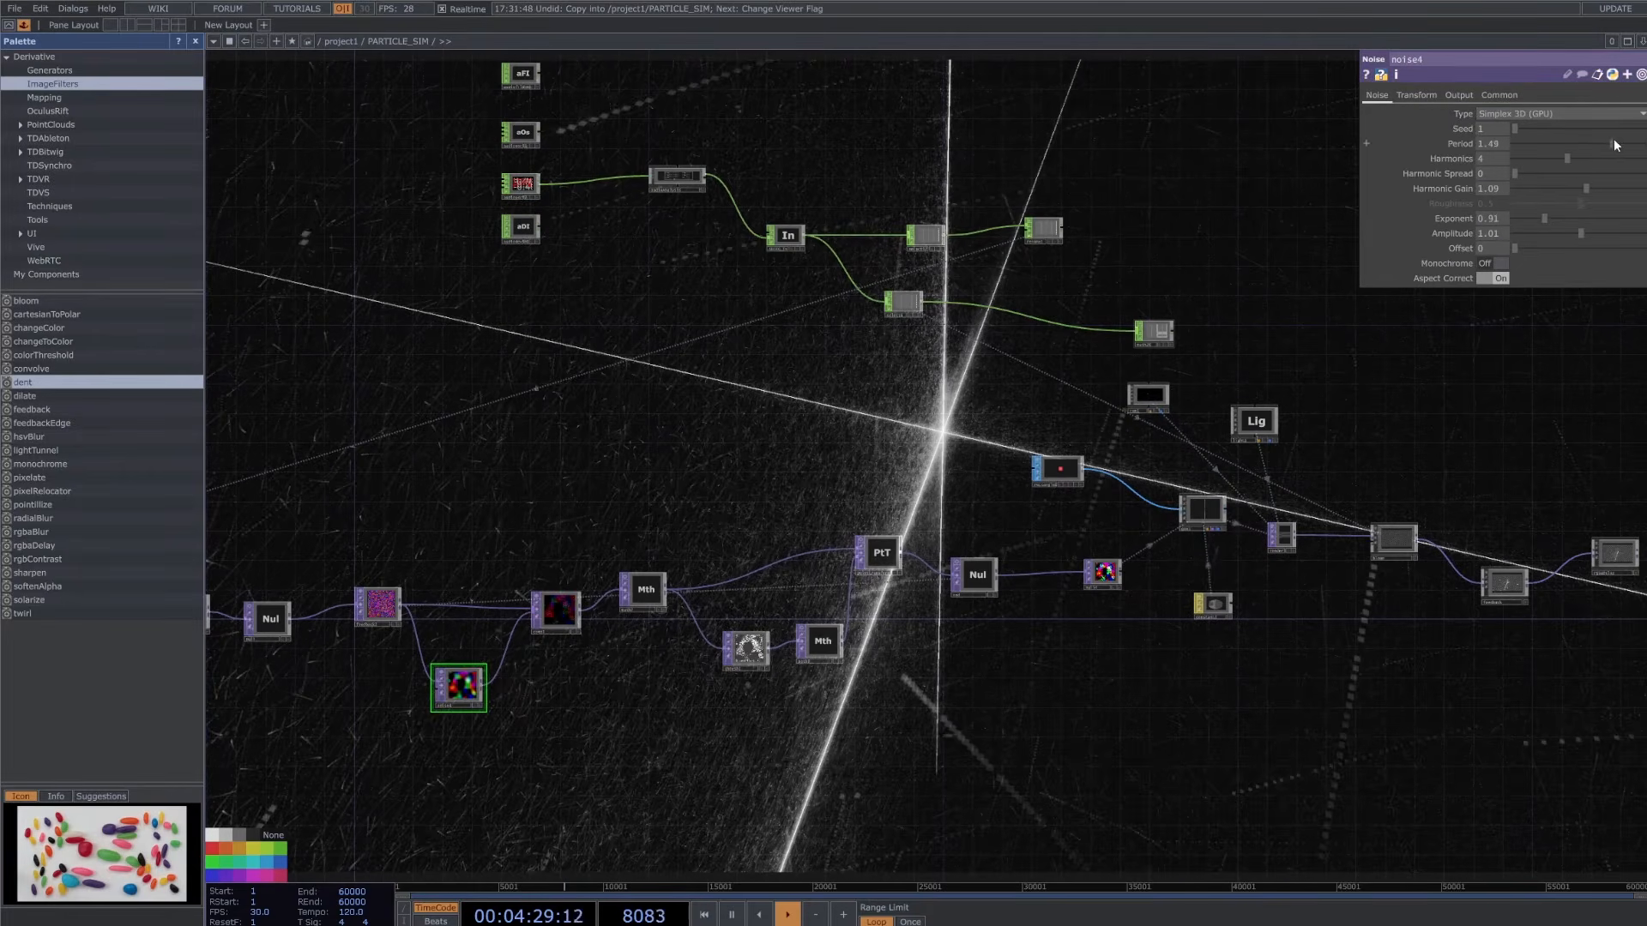
{"action": "left_click_drag", "start_coordinate": [1589, 143], "coordinate": [1556, 142]}
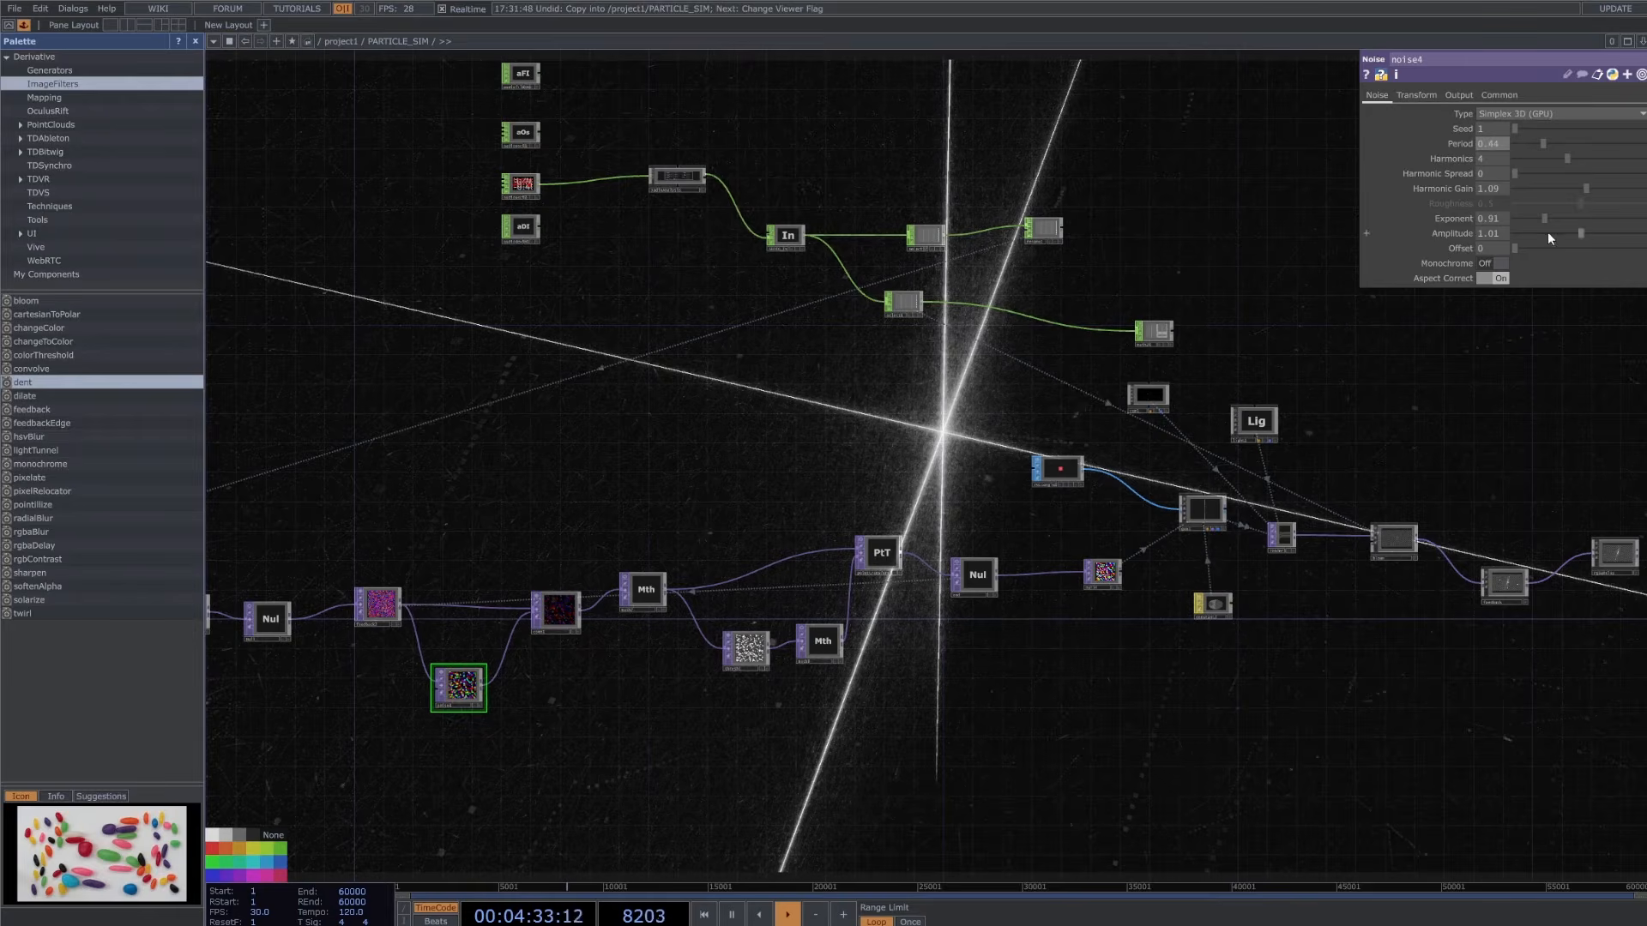
- Set noise4's Exponent to 1.8 and its Amplitude to 0.52
{"action": "mouse_move", "coordinate": [1547, 219]}
{"action": "left_mouse_down"}
{"action": "mouse_move", "coordinate": [1604, 219]}
{"action": "mouse_move", "coordinate": [1546, 230]}
{"action": "left_mouse_up"}
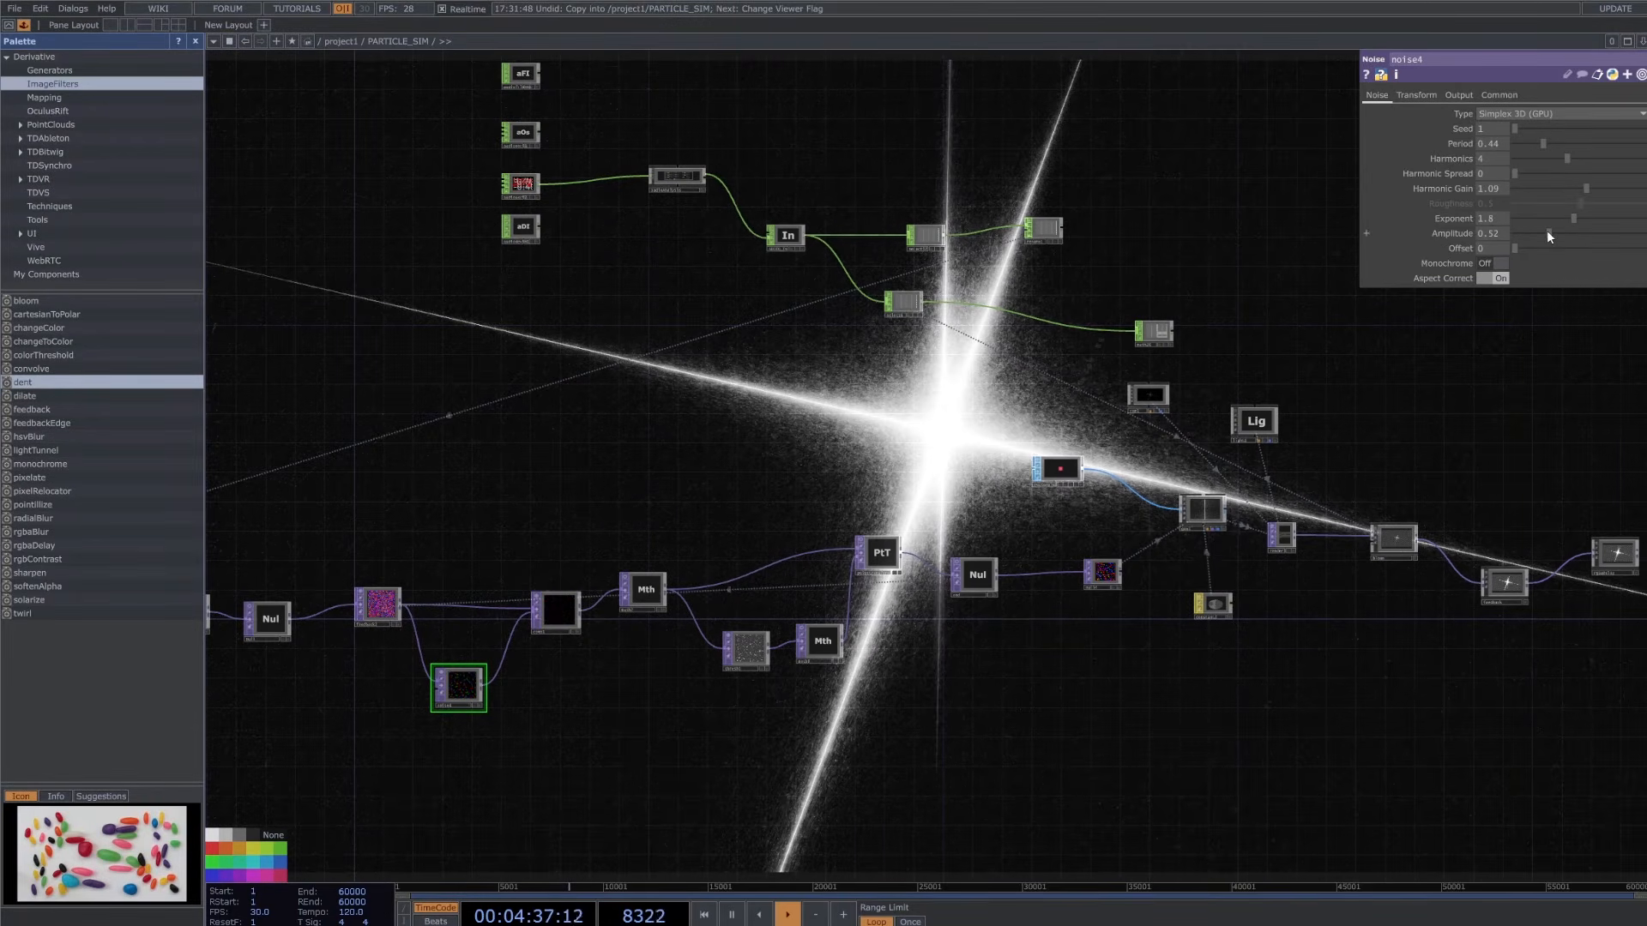
- Change the Operation of comp1, the composite combining feedback2 and noise4, to Difference
{"action": "left_click", "coordinate": [553, 612]}
{"action": "scroll", "coordinate": [530, 645], "scroll_direction": "up", "scroll_amount": 5}
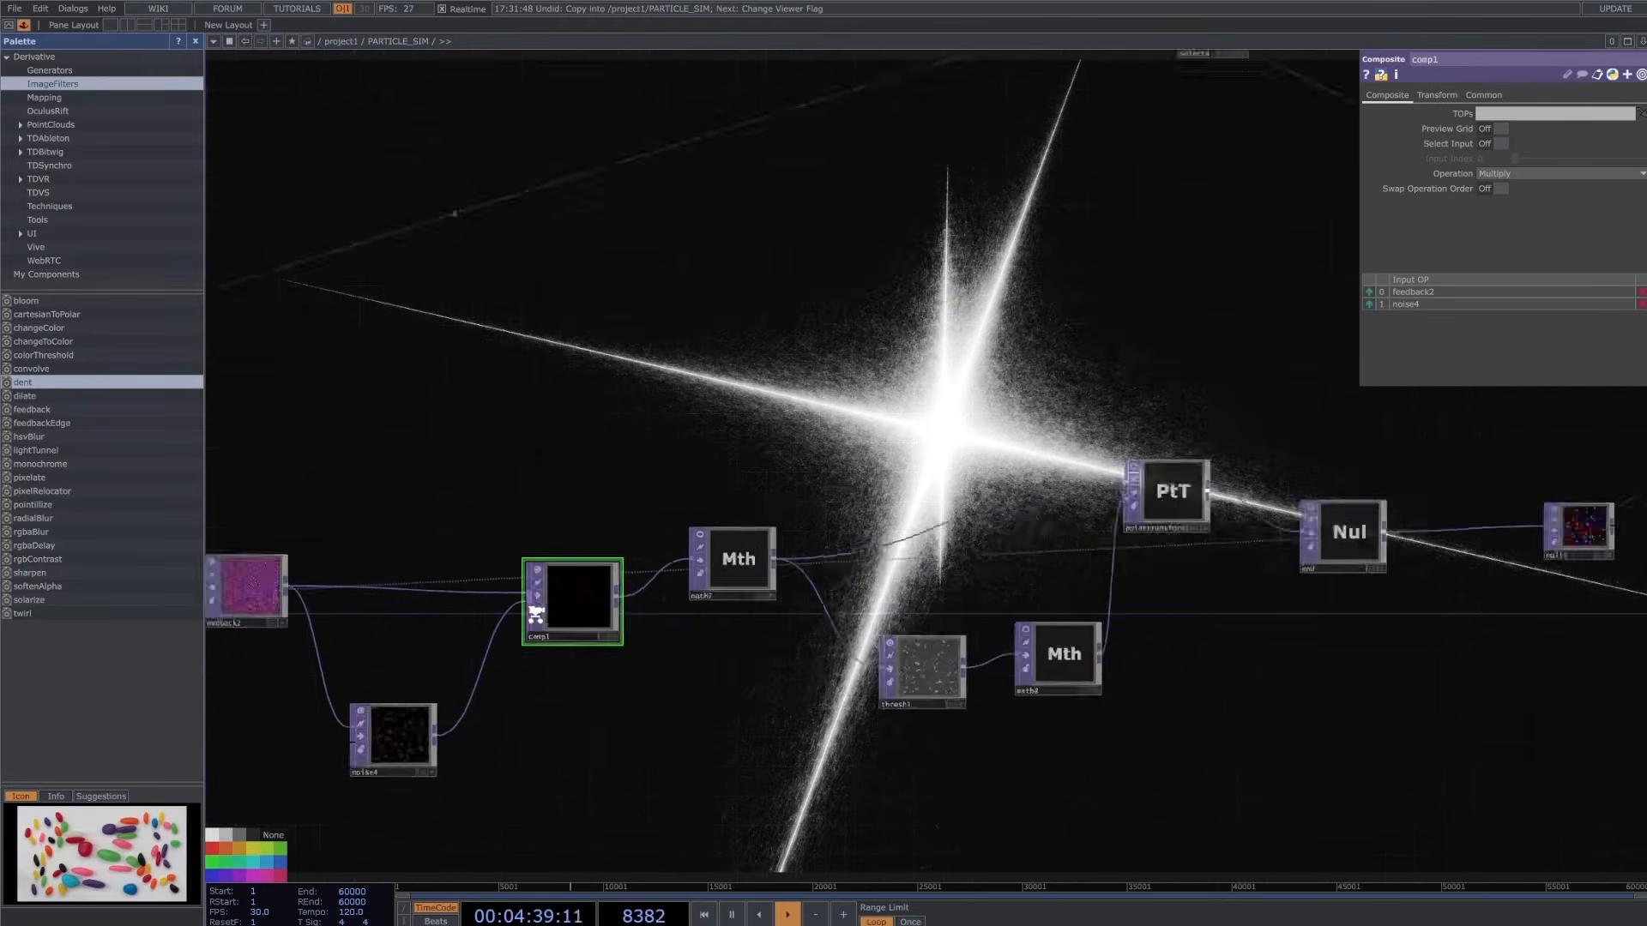
{"action": "left_click_drag", "start_coordinate": [559, 714], "coordinate": [891, 686]}
{"action": "left_click", "coordinate": [476, 558]}
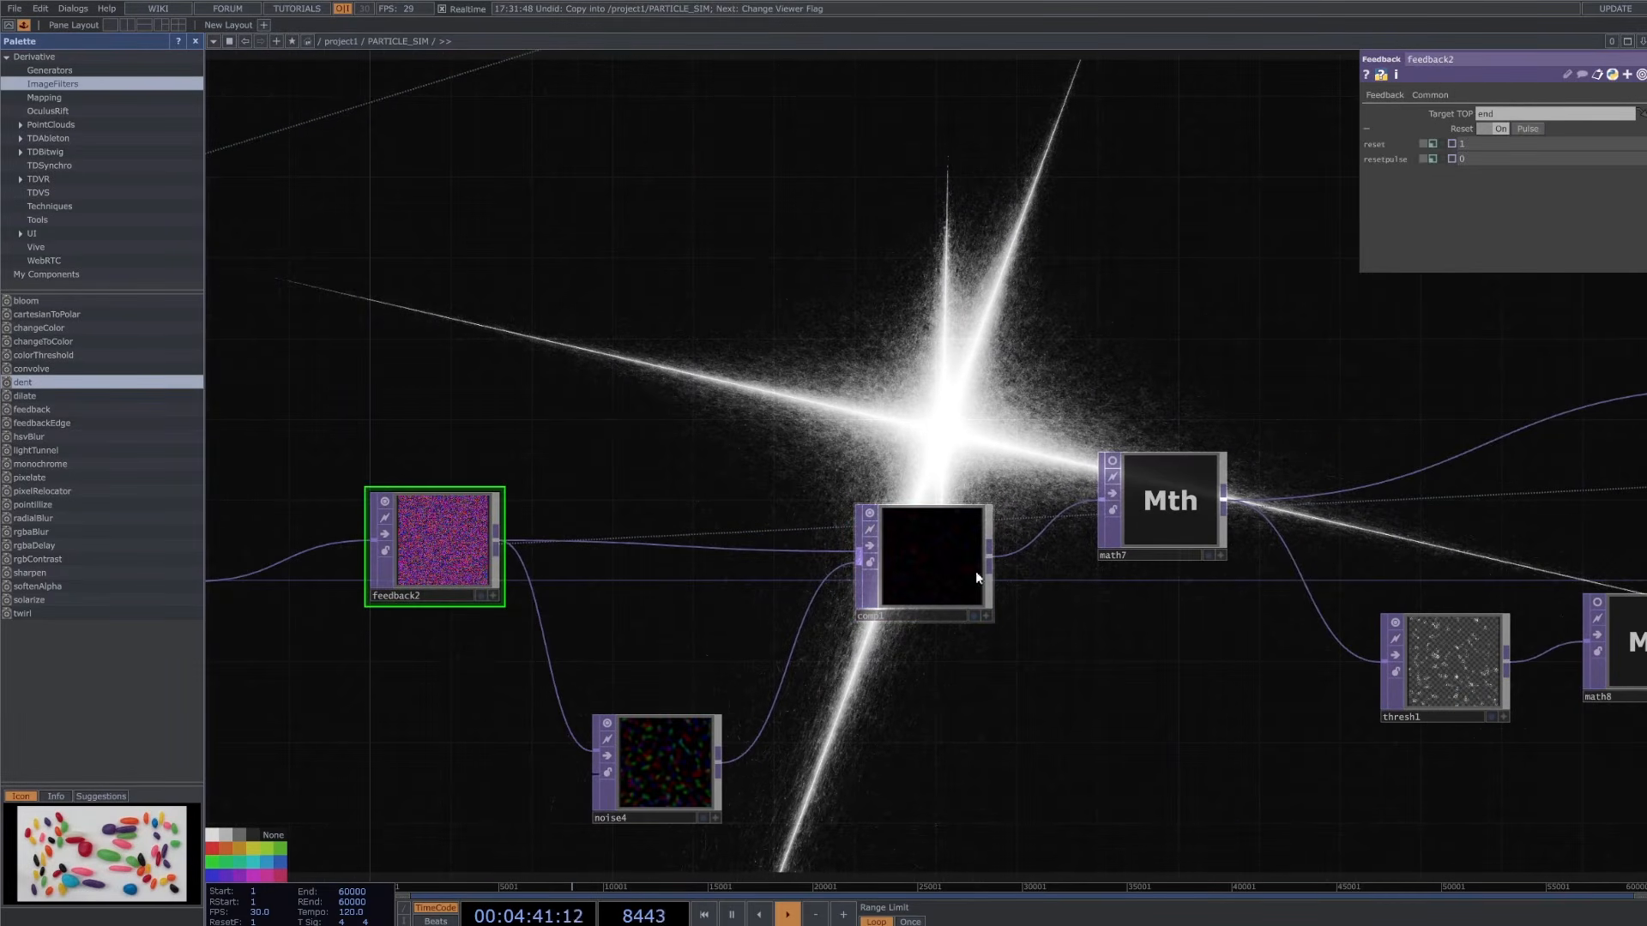
{"action": "left_click", "coordinate": [900, 596]}
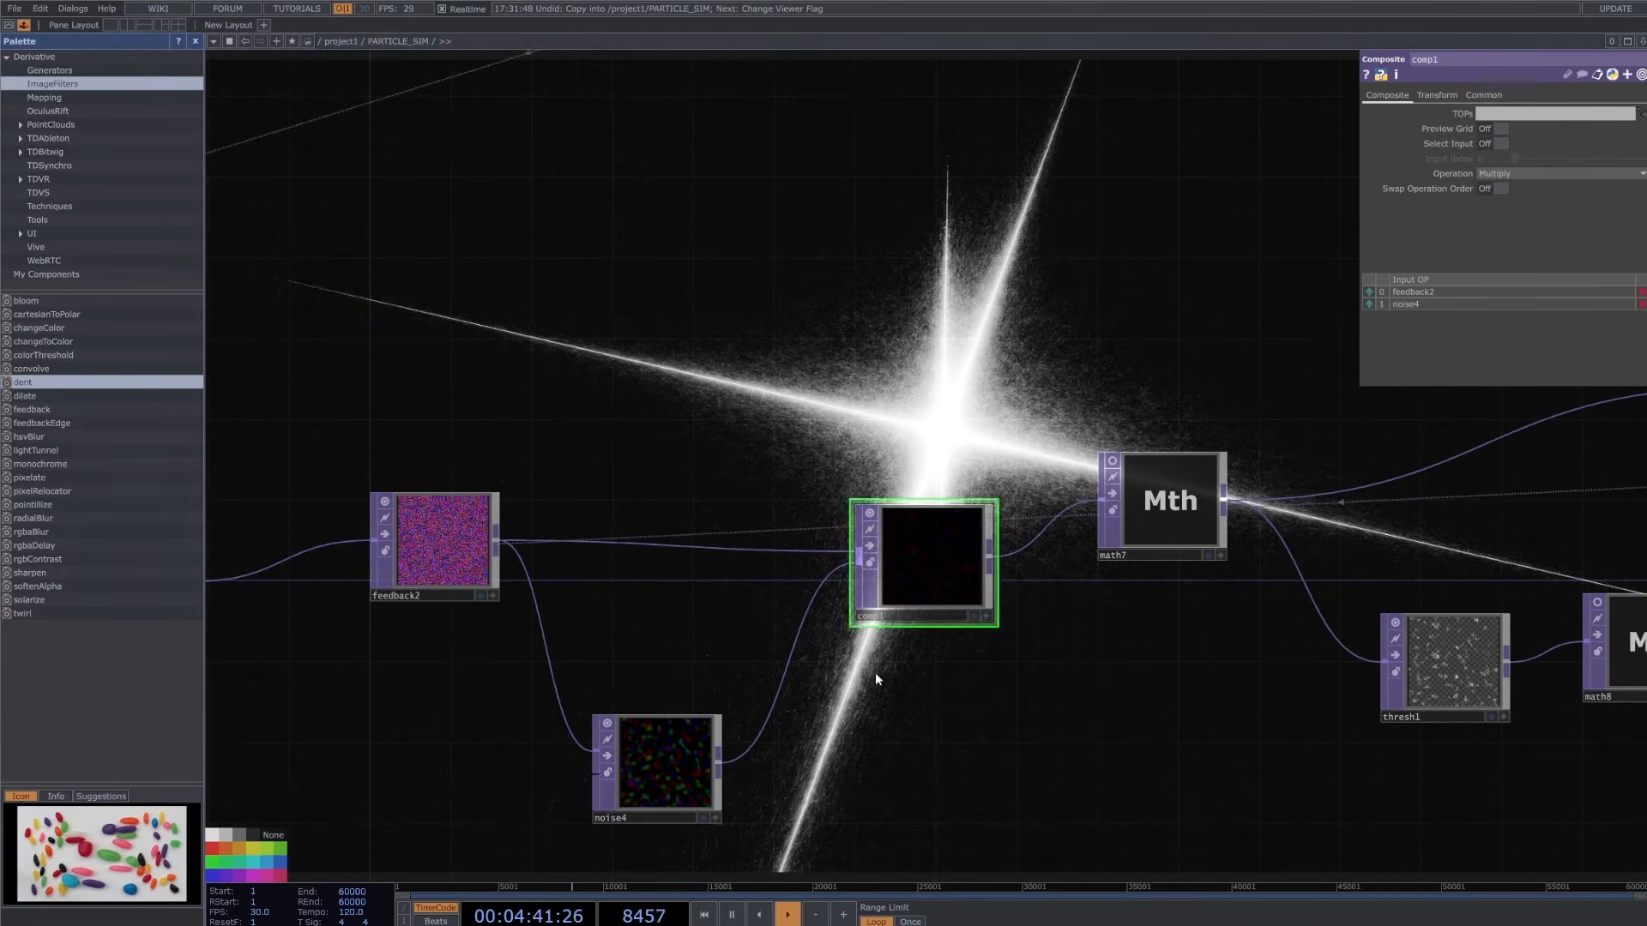
{"action": "left_click", "coordinate": [1511, 174]}
{"action": "left_click", "coordinate": [1524, 202]}
{"action": "left_click", "coordinate": [1519, 173]}
{"action": "left_click", "coordinate": [1515, 311]}
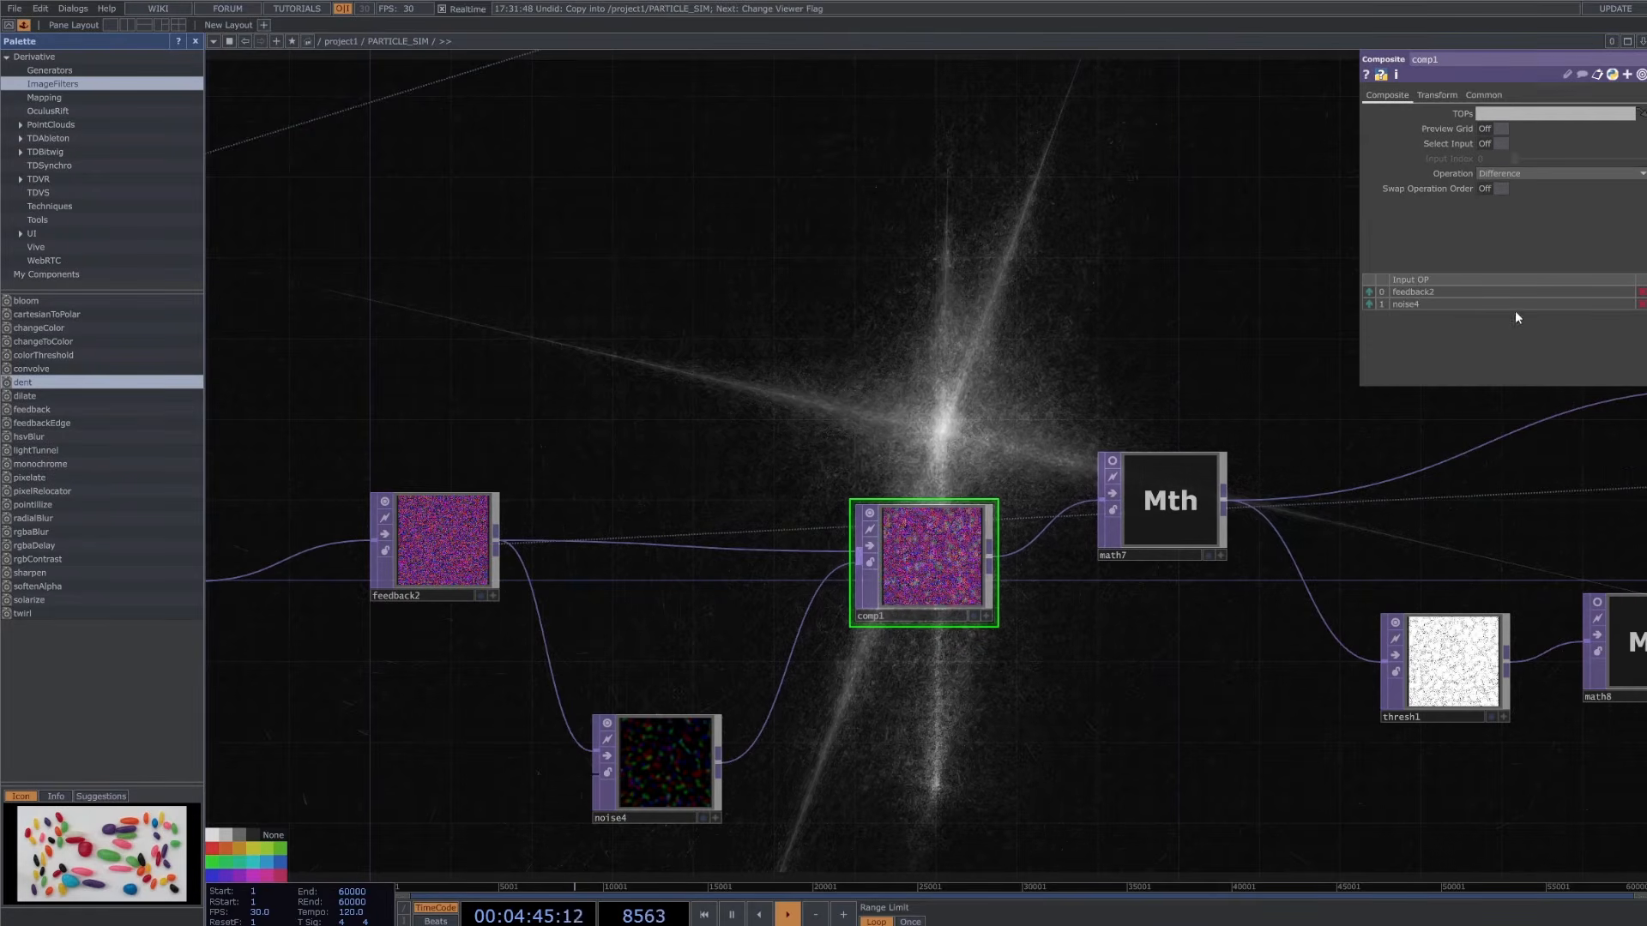
- Change comp1's composite Operation to Soft Light
{"action": "left_click", "coordinate": [1542, 175]}
{"action": "left_click", "coordinate": [1561, 364]}
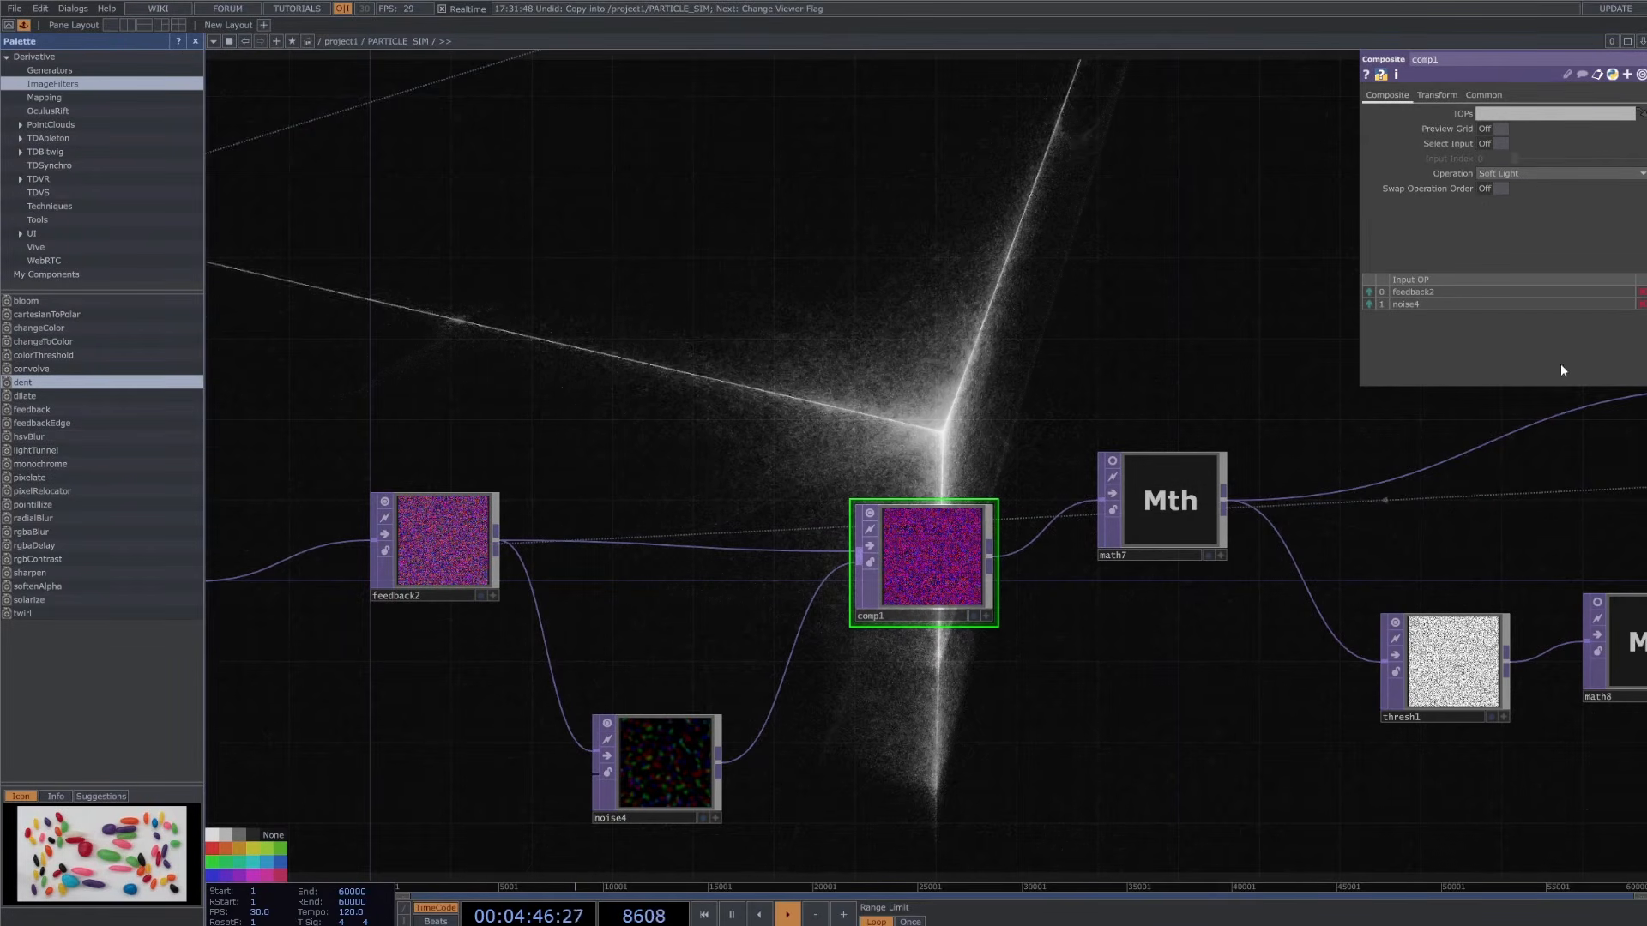
{"action": "left_click", "coordinate": [1541, 175]}
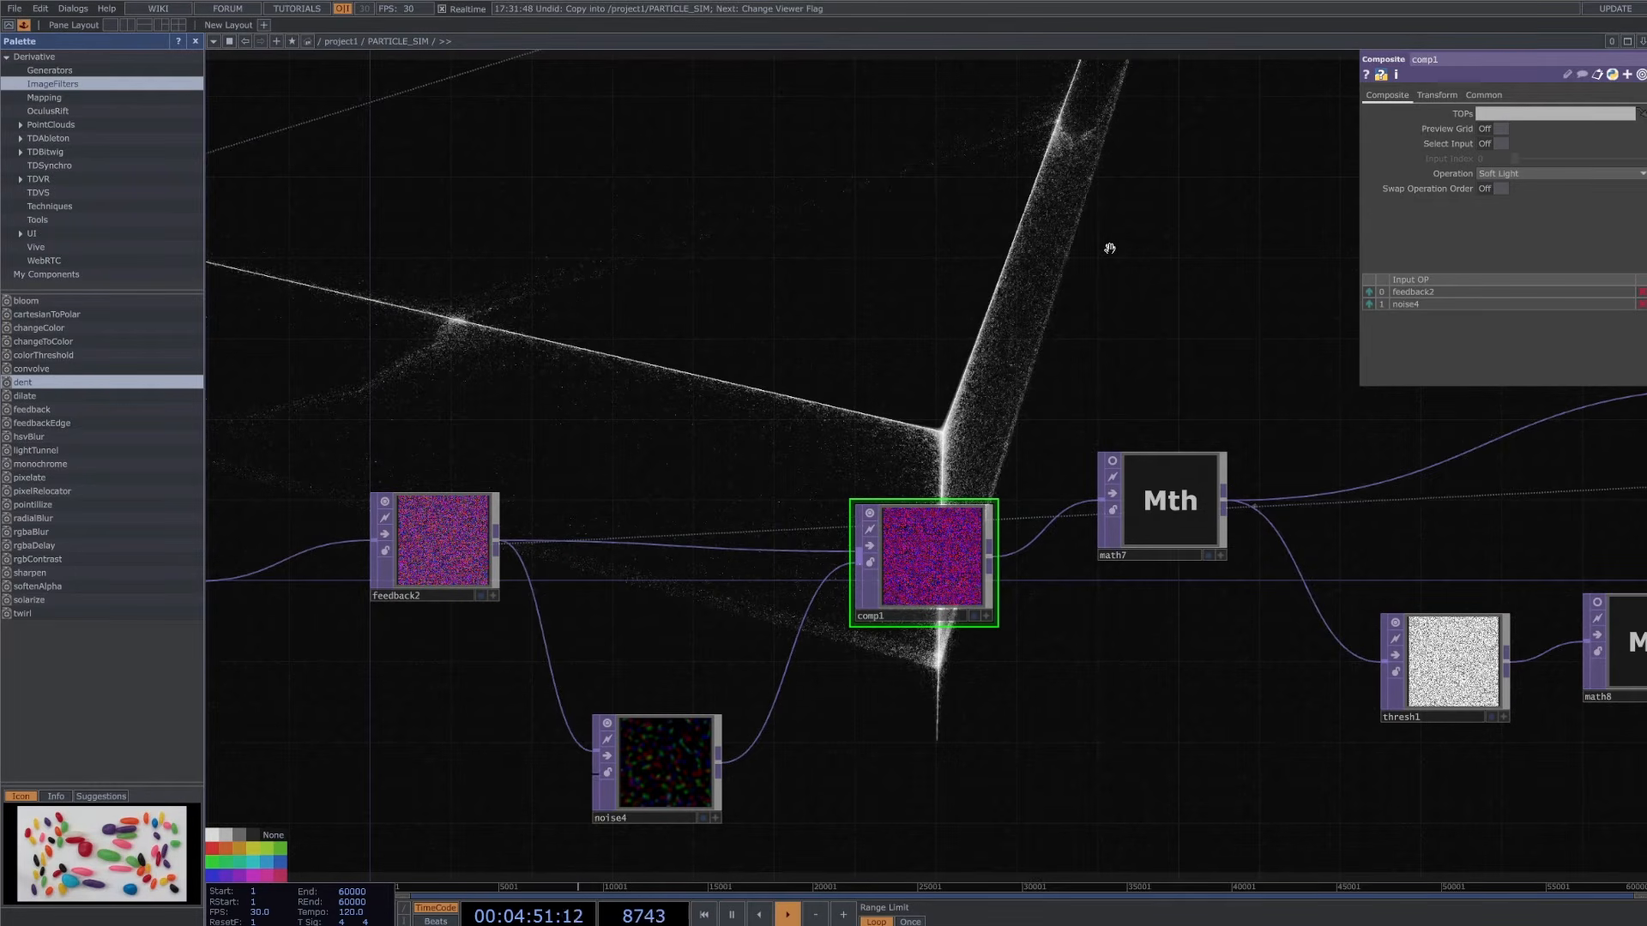
- Turn feedback2's Reset off and back on to restart the particle feedback
{"action": "scroll", "coordinate": [1076, 405], "scroll_direction": "down", "scroll_amount": 3}
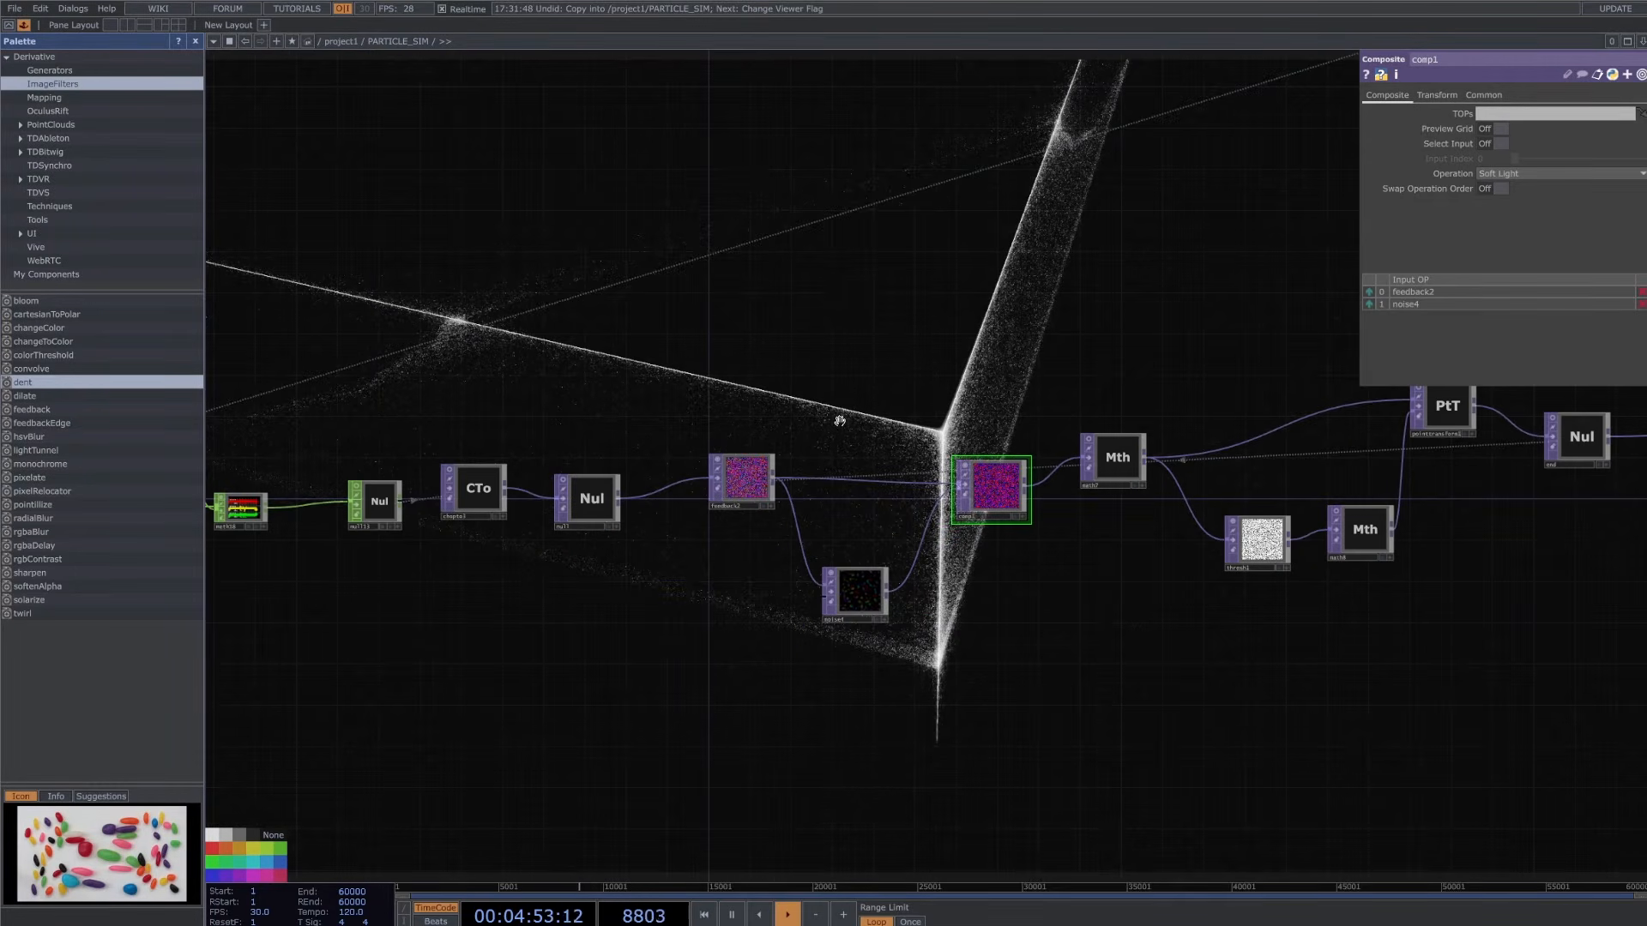
{"action": "left_click", "coordinate": [757, 471]}
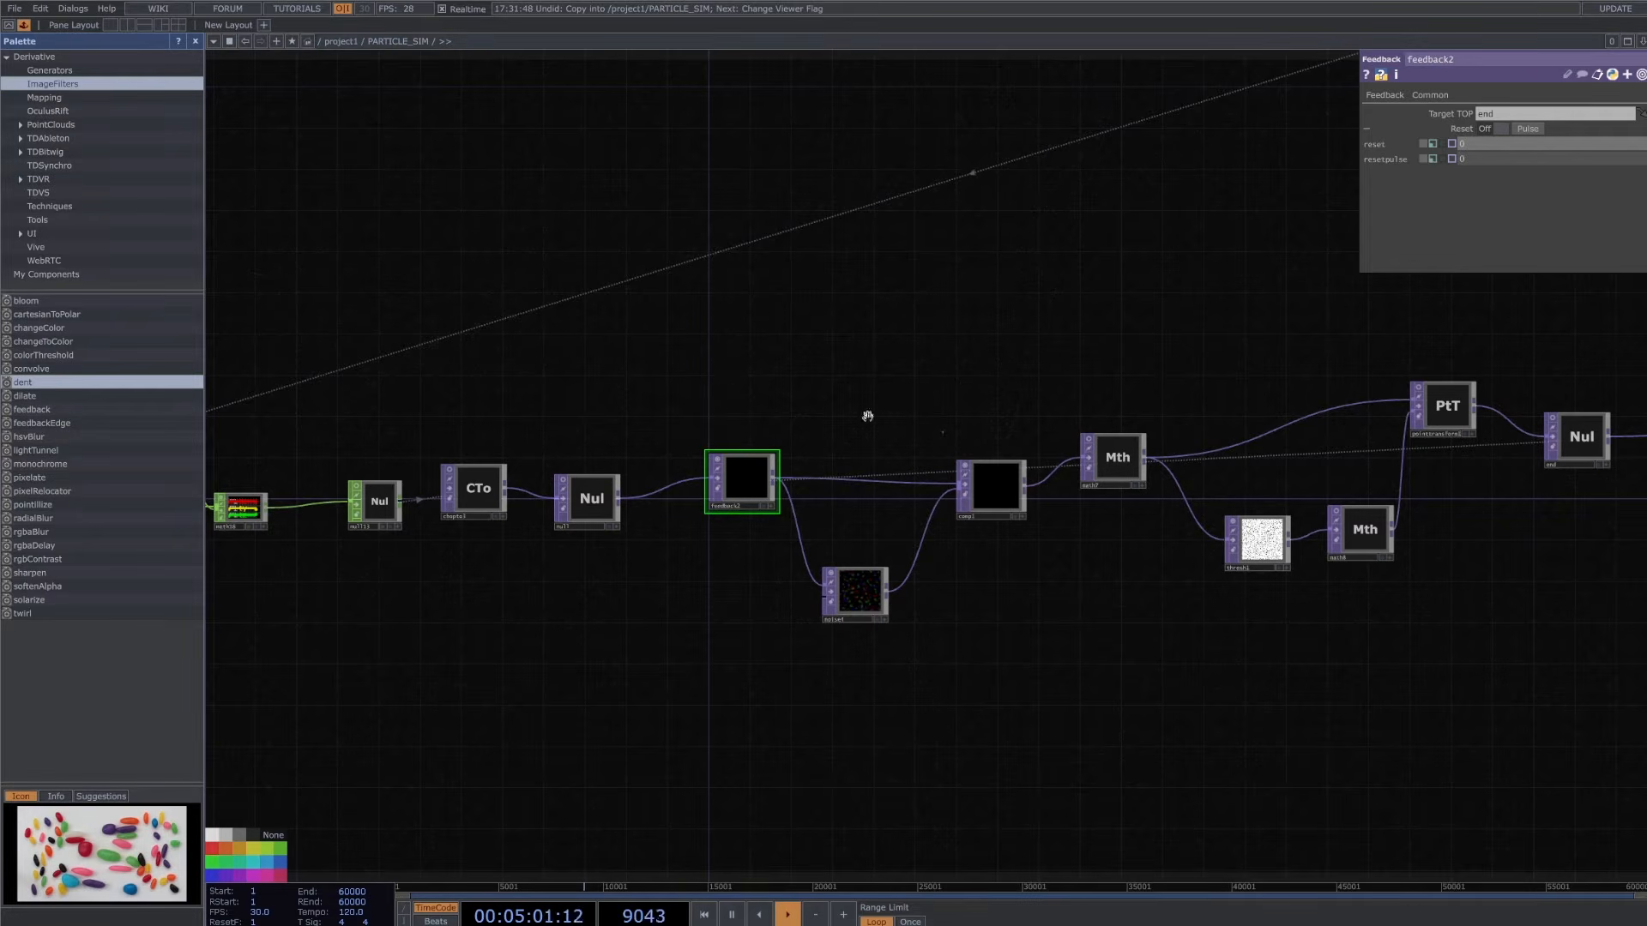
{"action": "left_click_drag", "start_coordinate": [1375, 570], "coordinate": [1196, 586]}
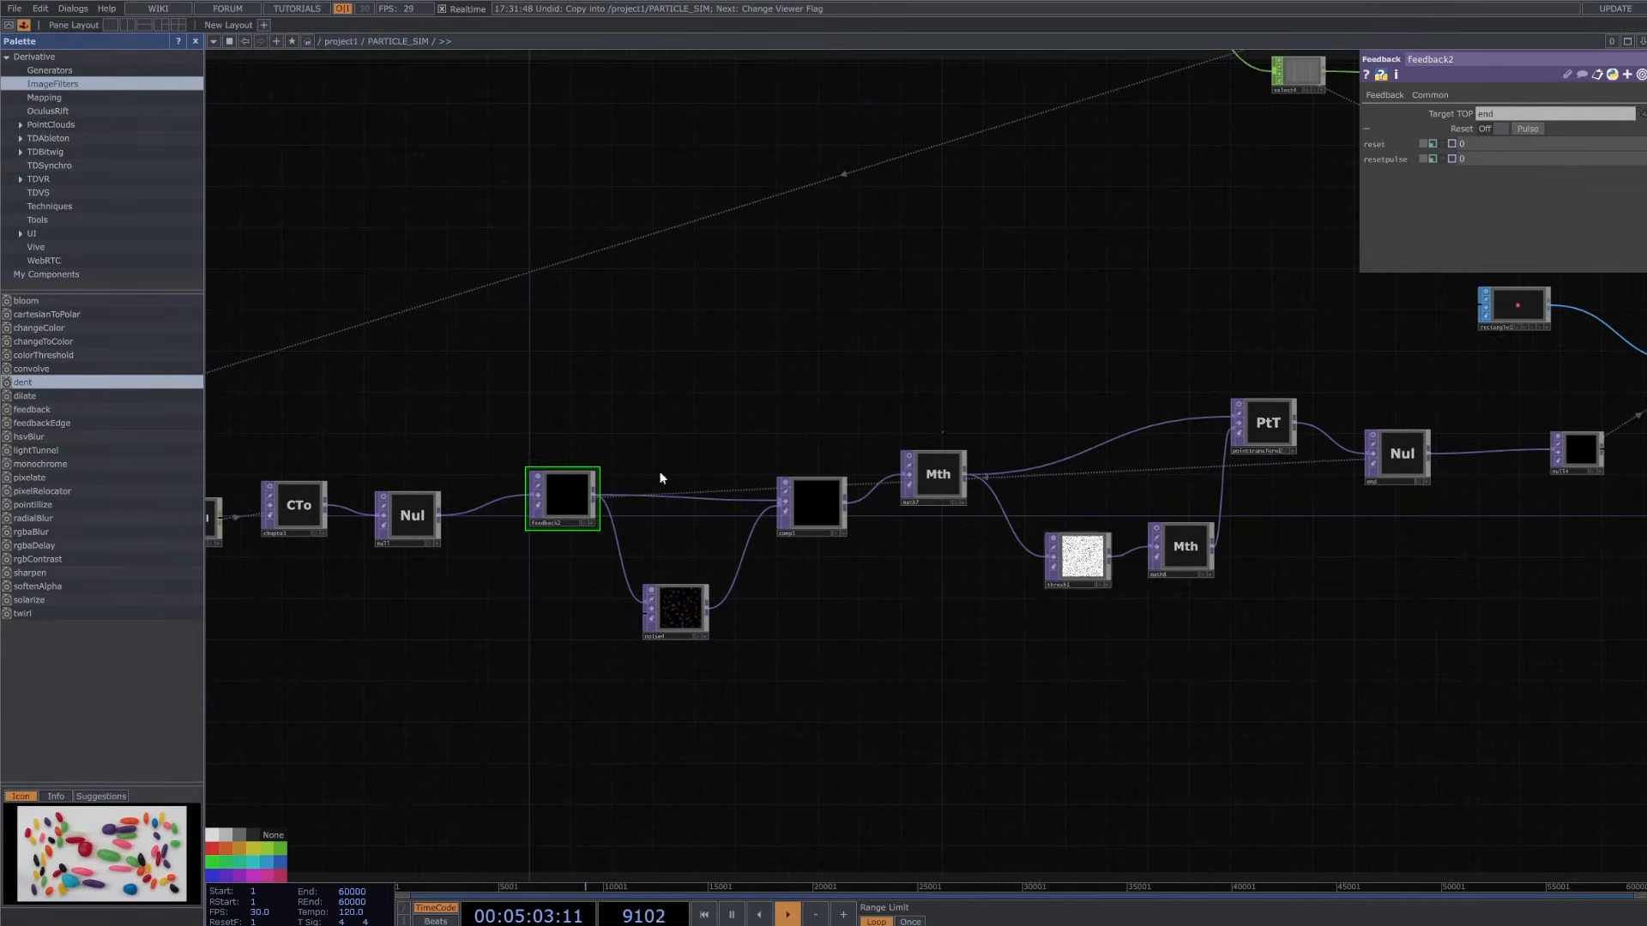
{"action": "left_click", "coordinate": [1484, 127]}
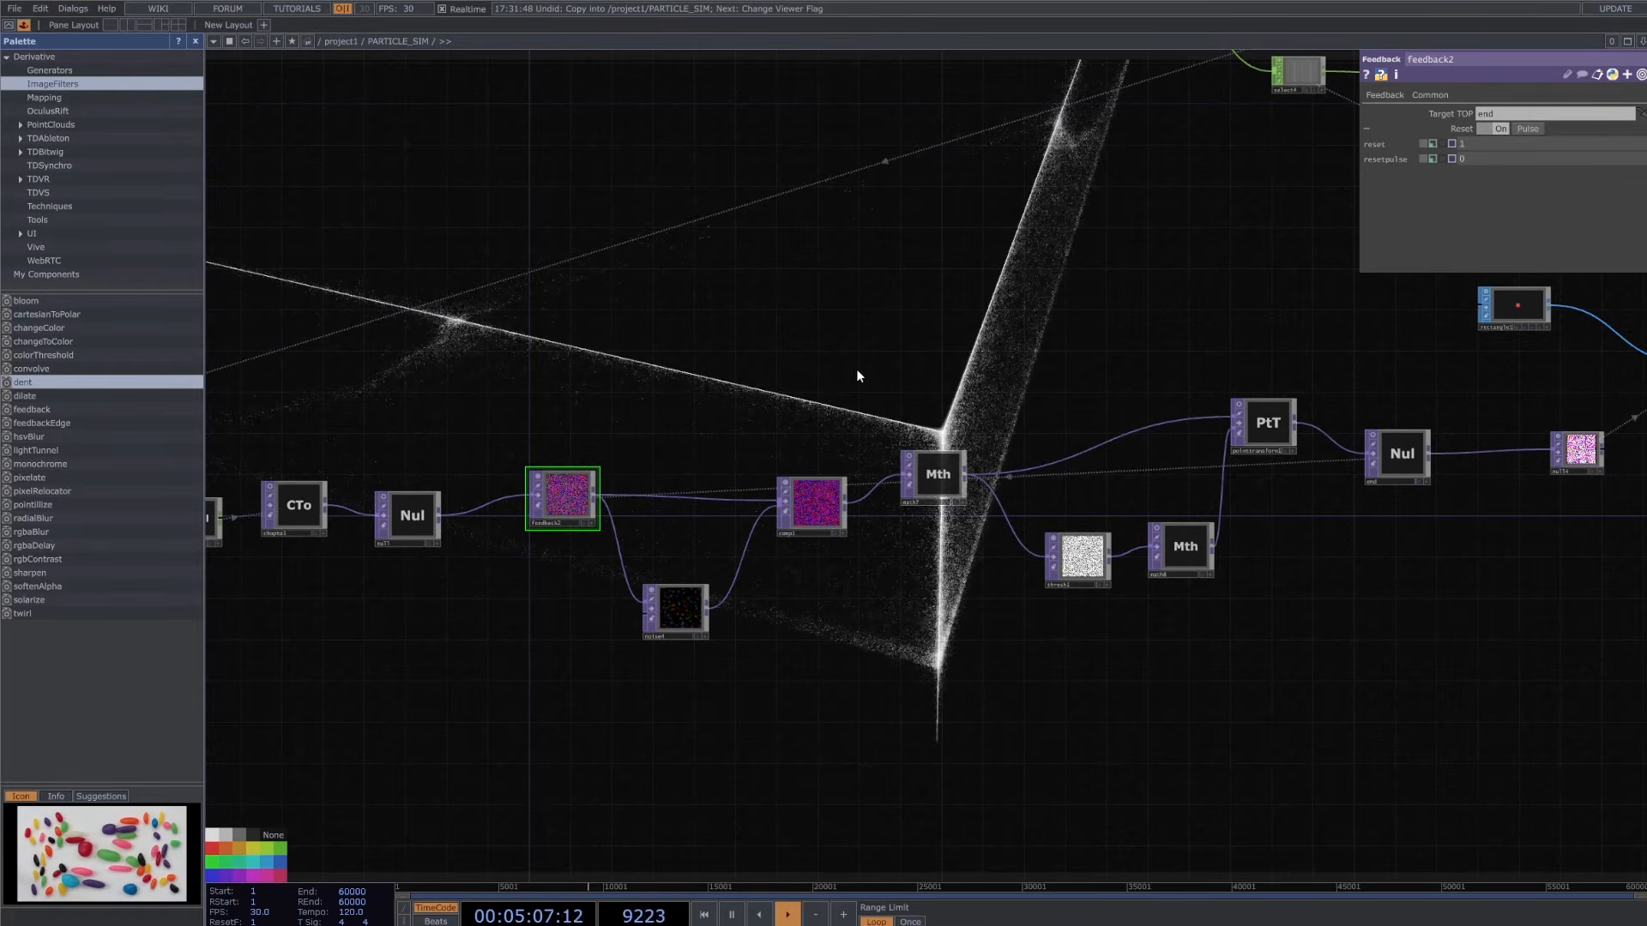
- Undo the two Operation changes on comp1
{"action": "key", "text": "ctrl+z"}
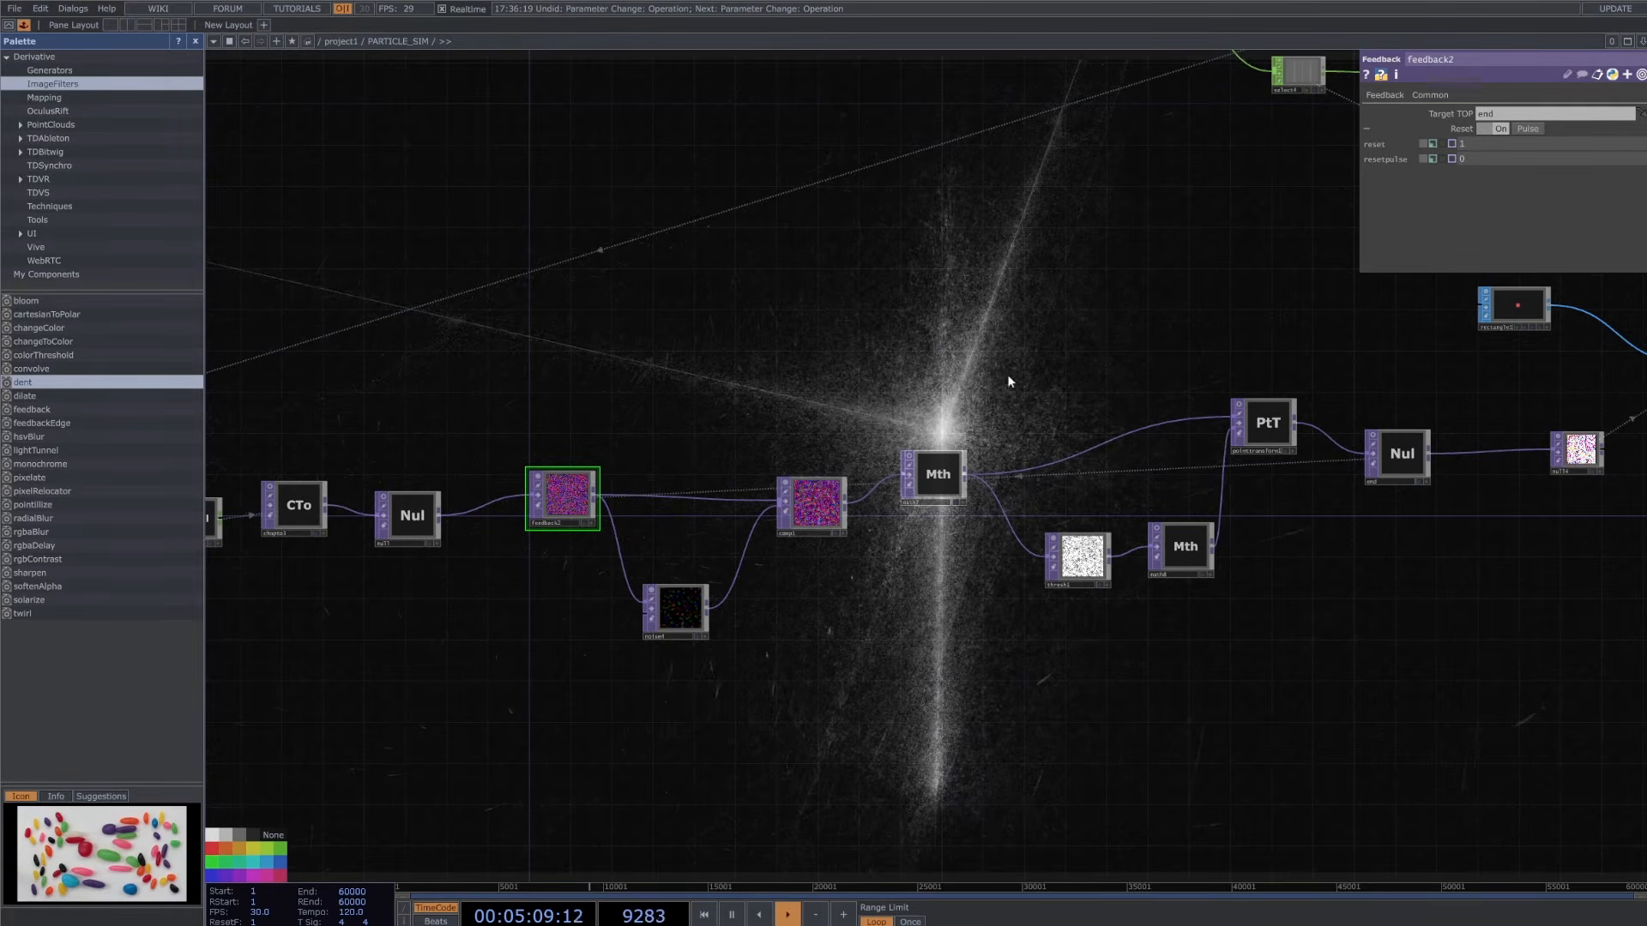
{"action": "key", "text": "ctrl+z"}
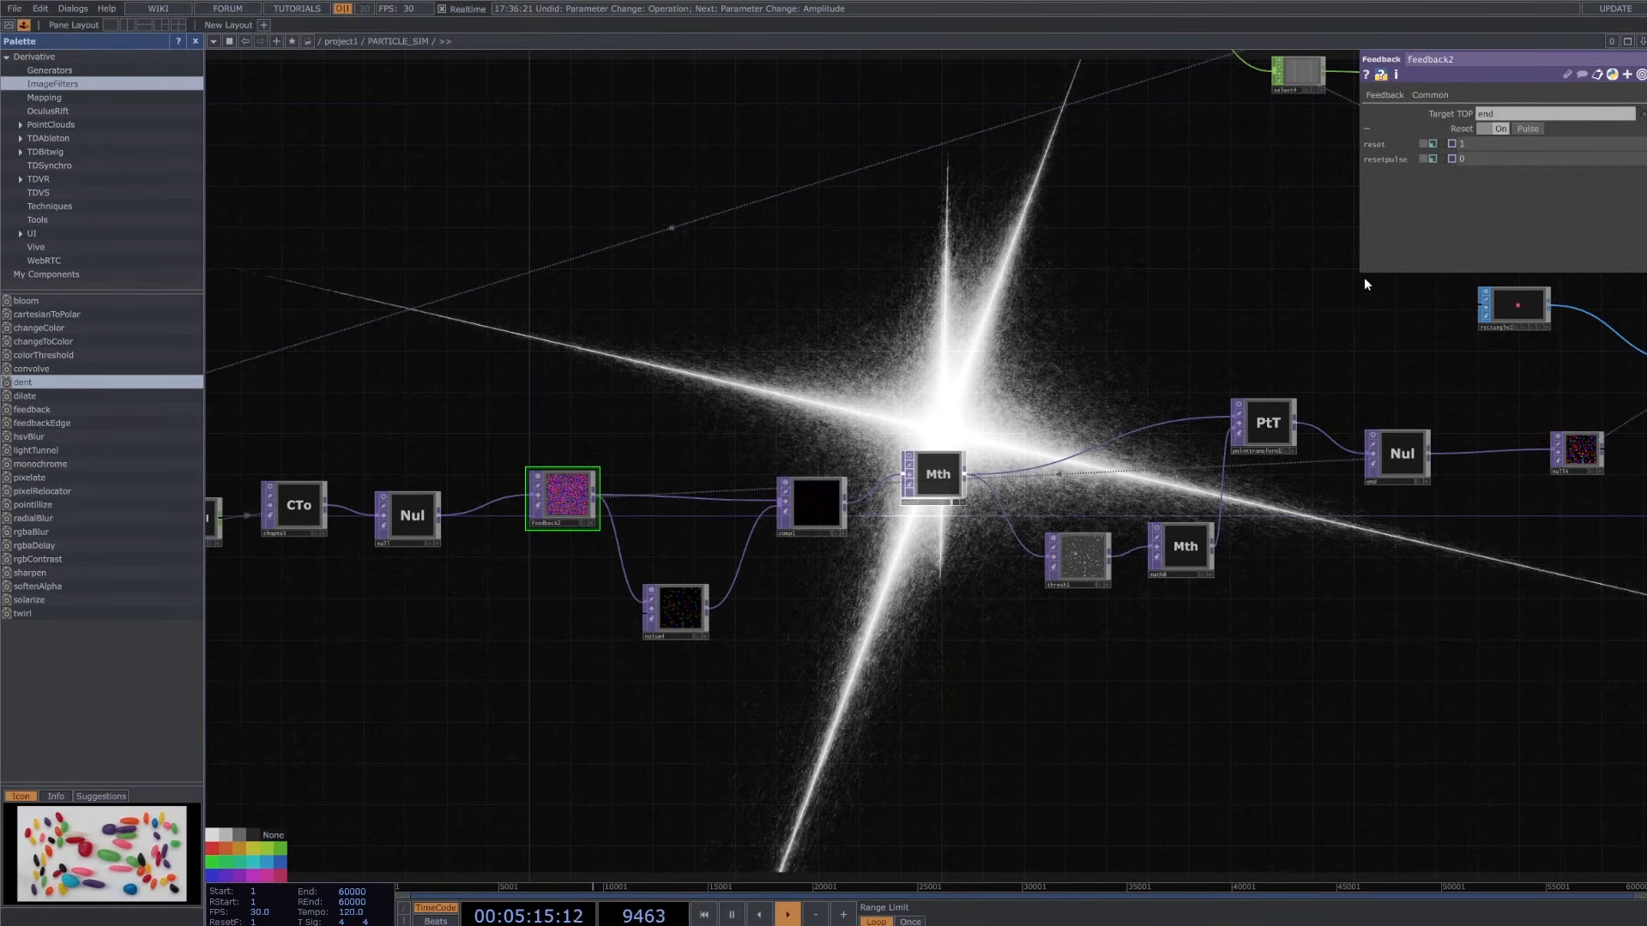
- Examine the audio device input's parameters and the waveform types available on the second audio oscillator
{"action": "scroll", "coordinate": [1407, 622], "scroll_direction": "down", "scroll_amount": 5}
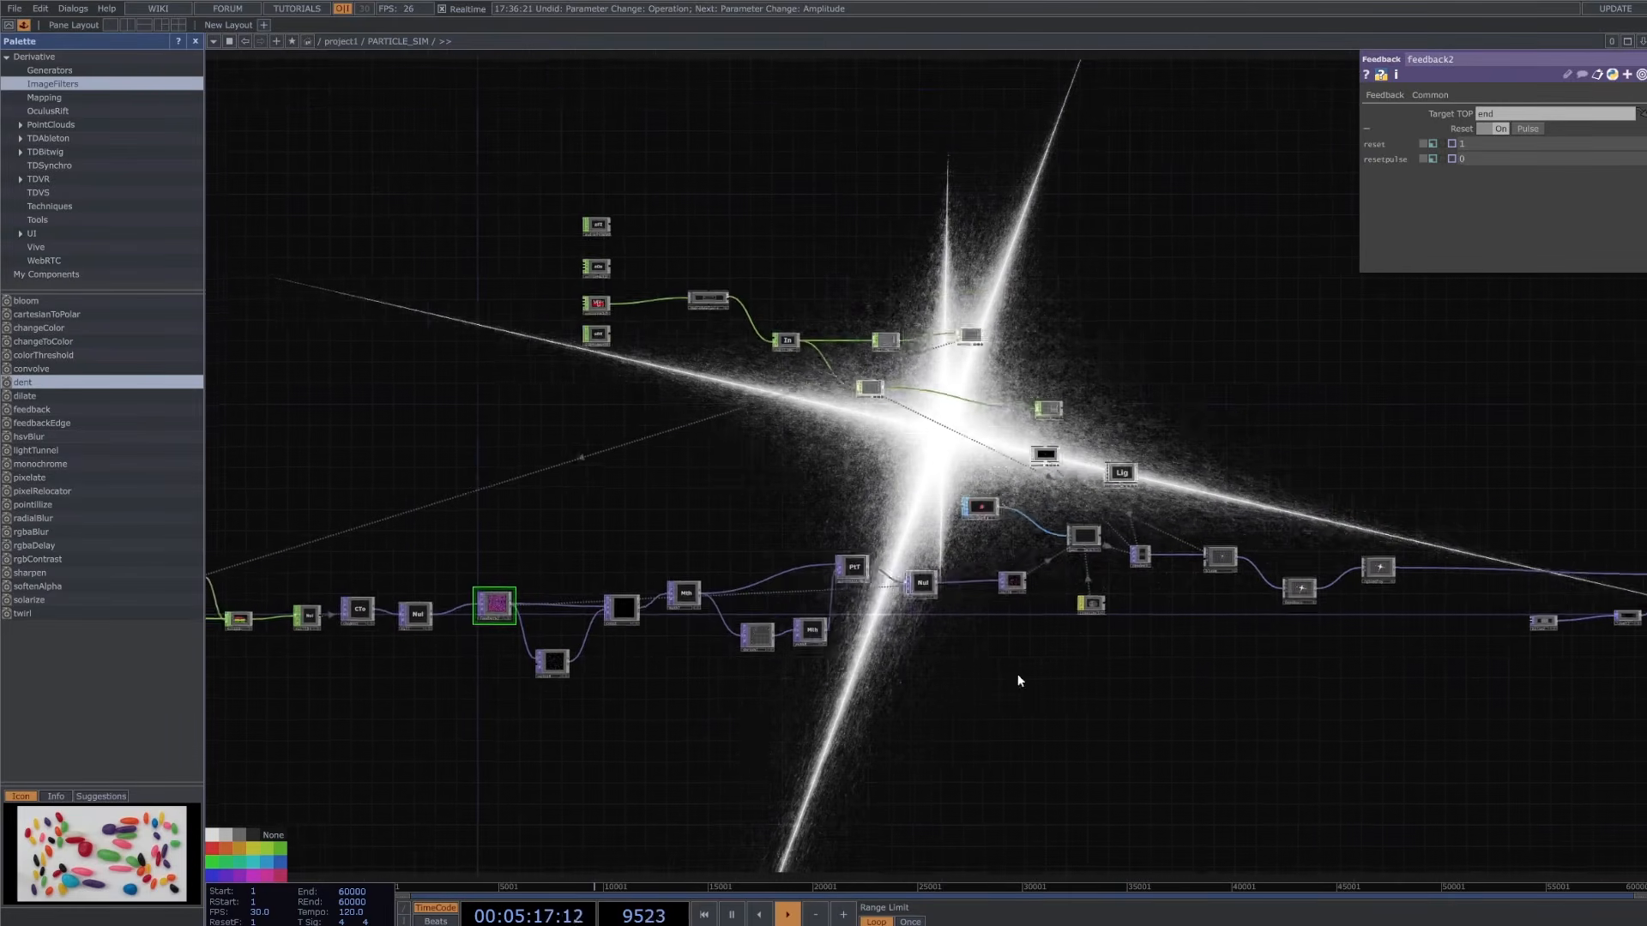
{"action": "left_click_drag", "start_coordinate": [1018, 675], "coordinate": [968, 676]}
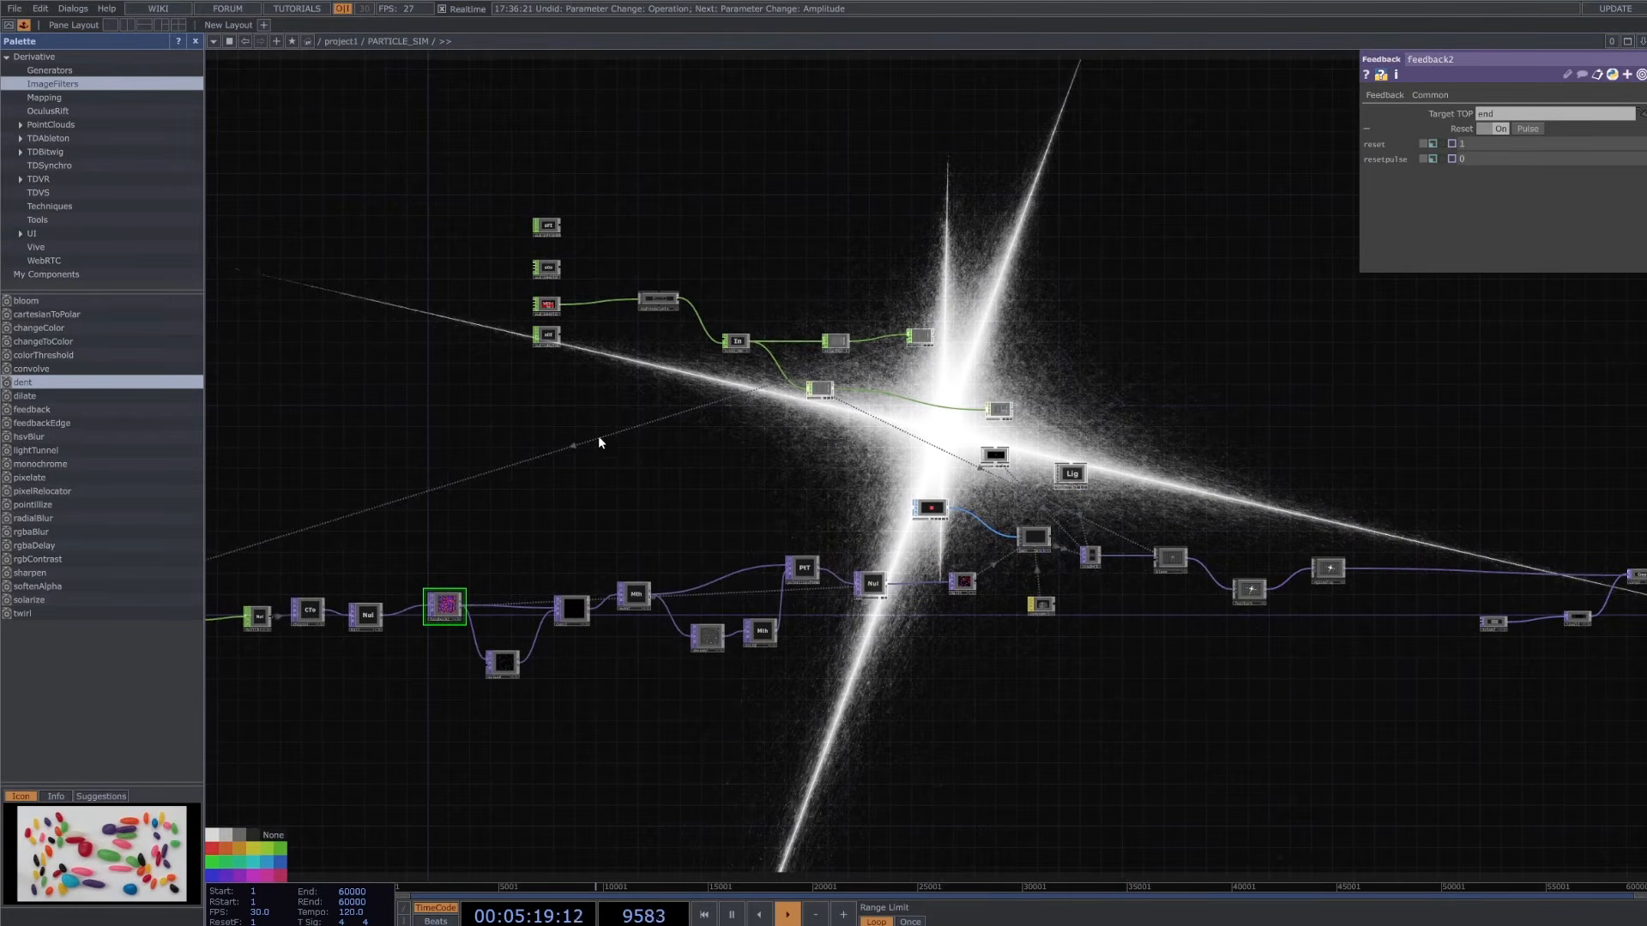
{"action": "scroll", "coordinate": [540, 359], "scroll_direction": "up", "scroll_amount": 2}
{"action": "left_click_drag", "start_coordinate": [722, 245], "coordinate": [954, 615]}
{"action": "scroll", "coordinate": [954, 615], "scroll_direction": "up", "scroll_amount": 3}
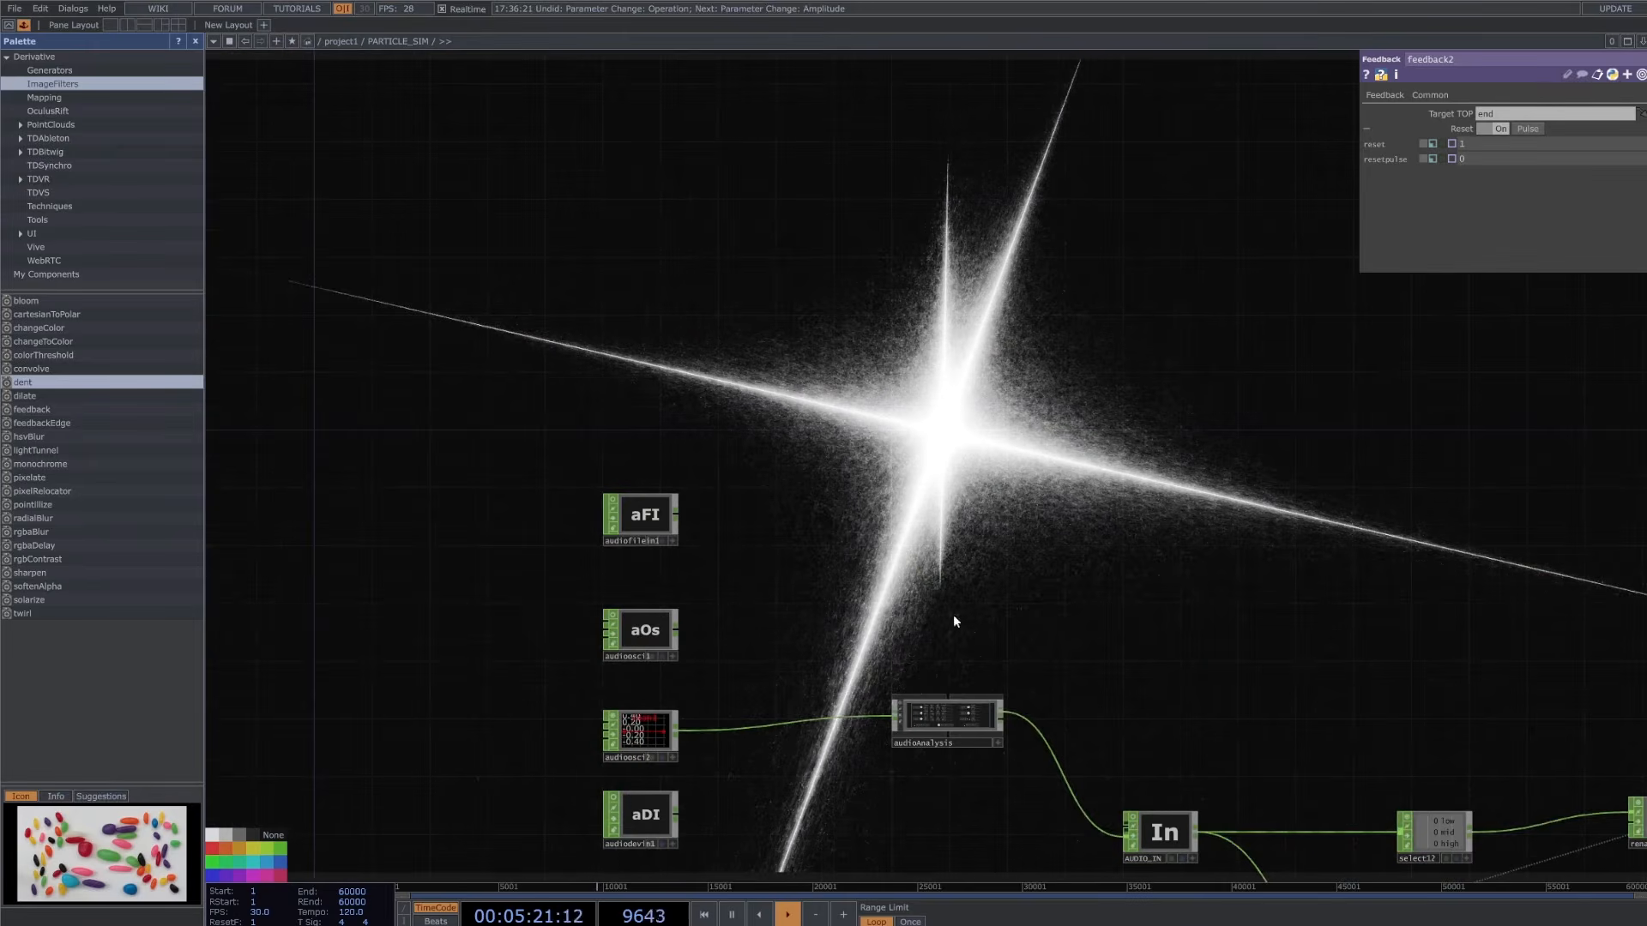
{"action": "left_click_drag", "start_coordinate": [843, 639], "coordinate": [788, 490]}
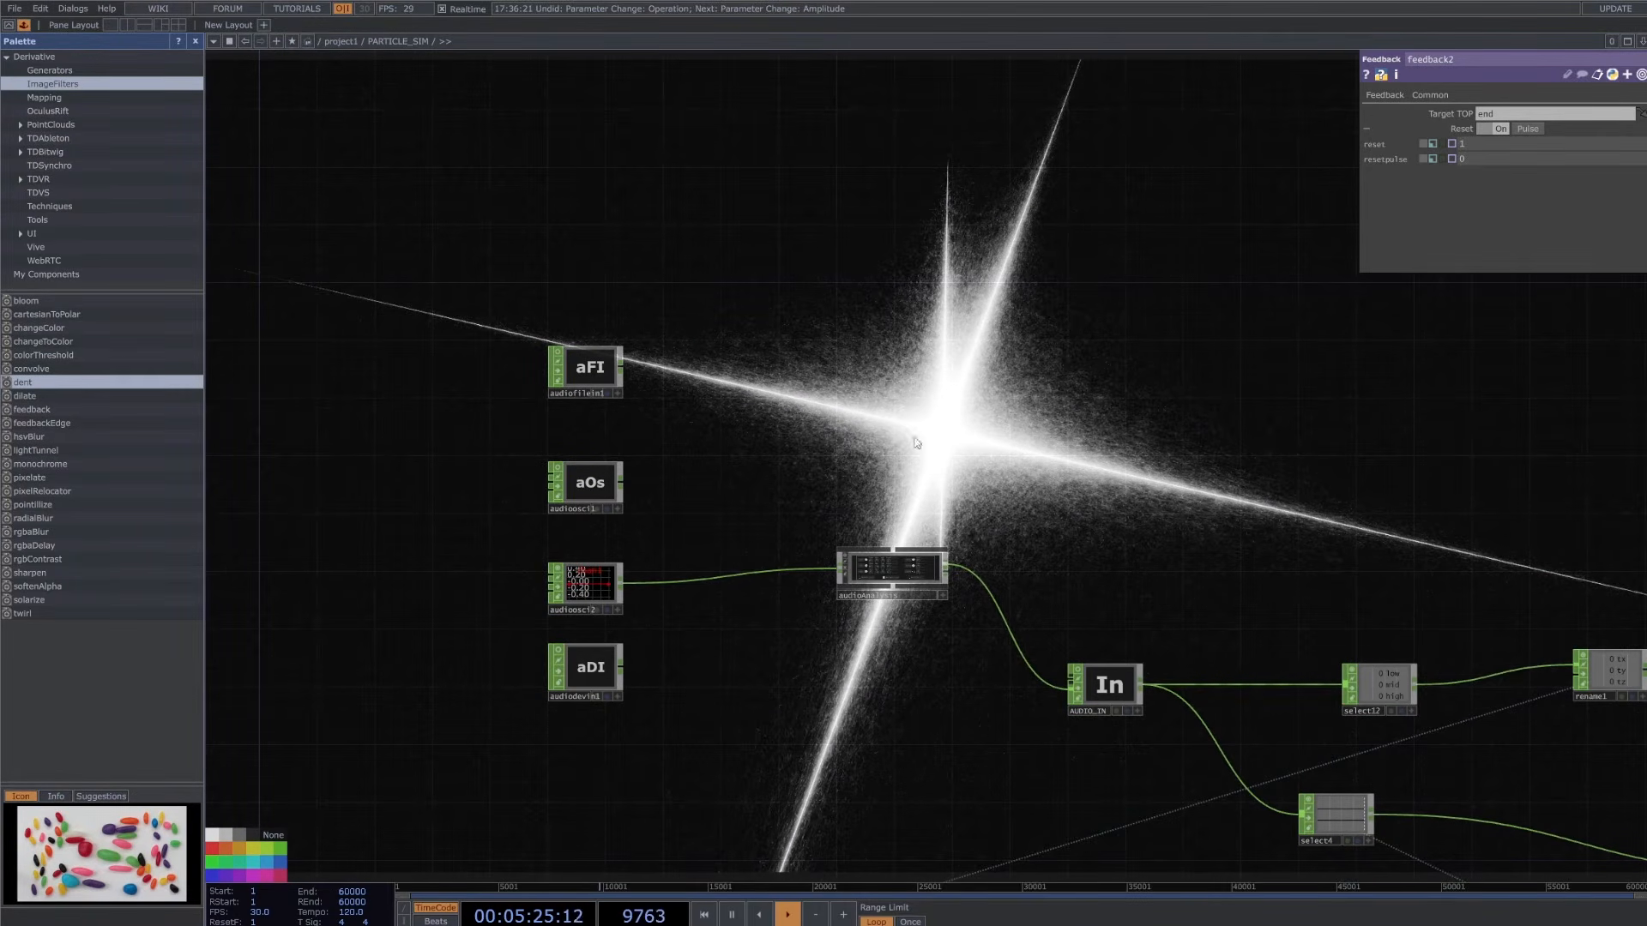
{"action": "left_click", "coordinate": [596, 665]}
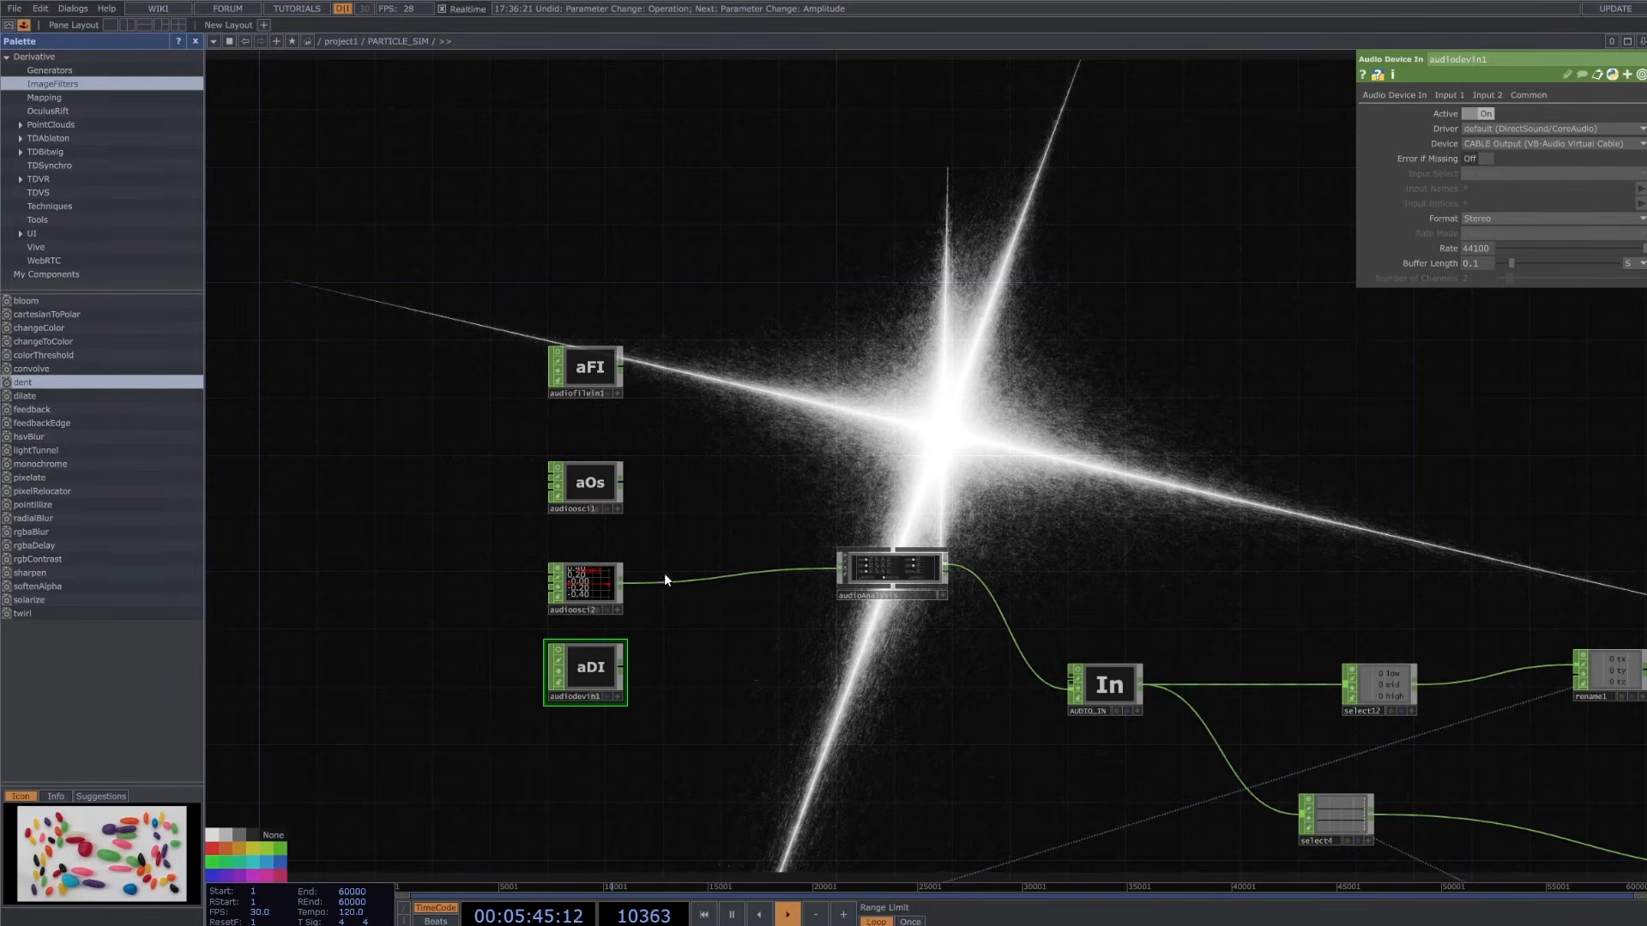
{"action": "left_click", "coordinate": [603, 576]}
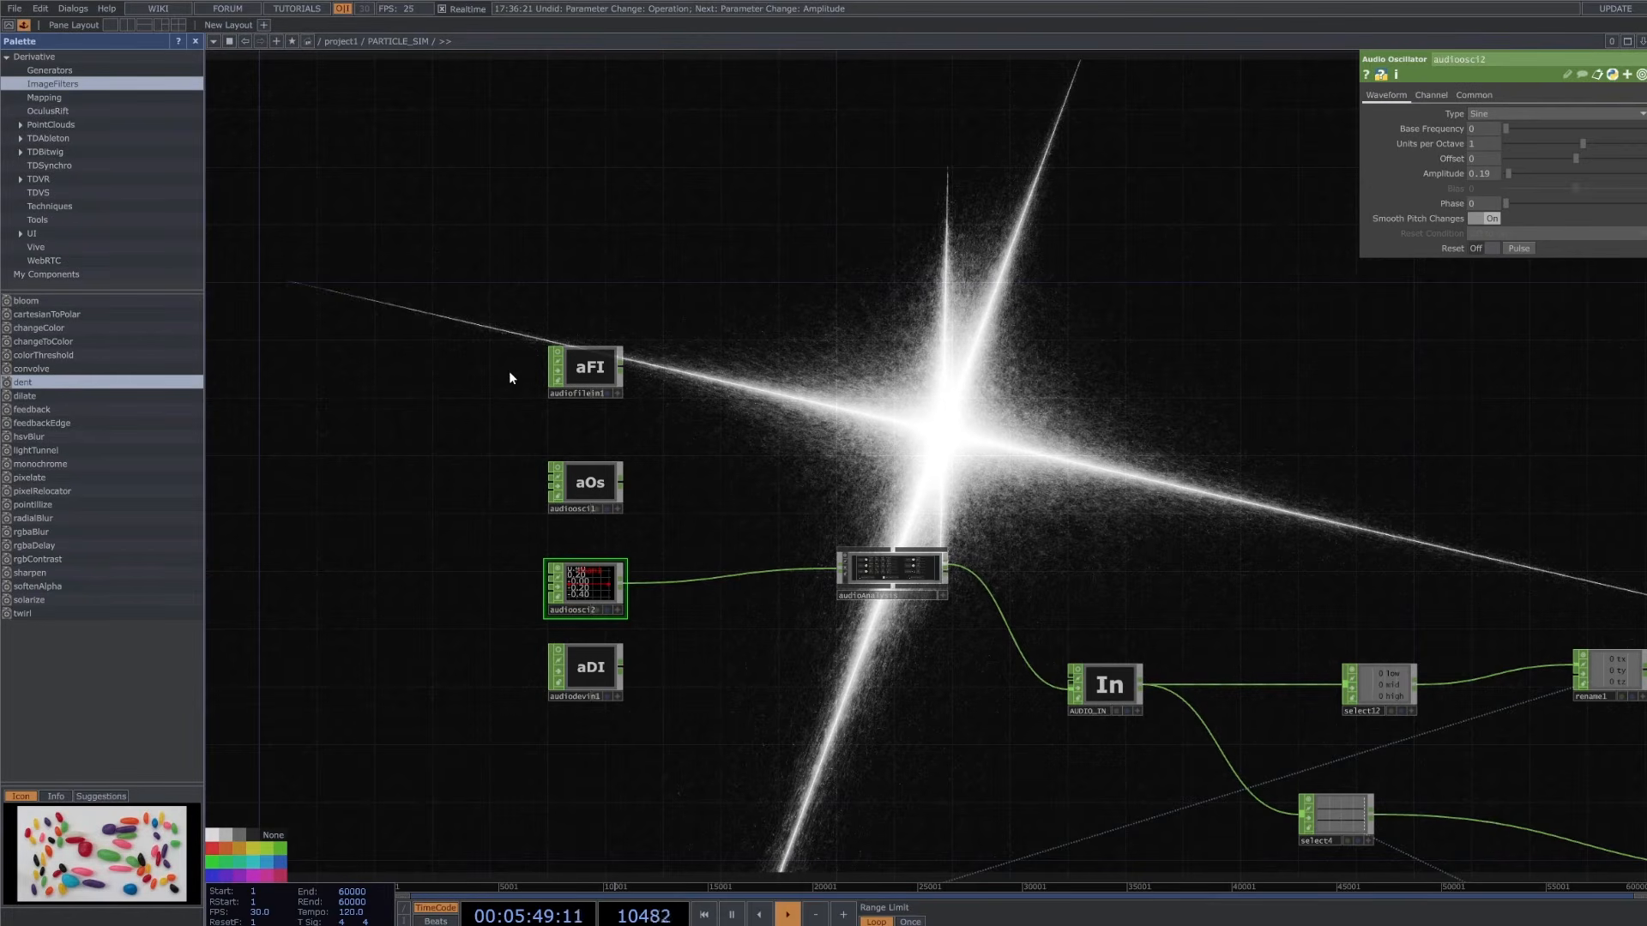
{"action": "left_click", "coordinate": [1546, 113]}
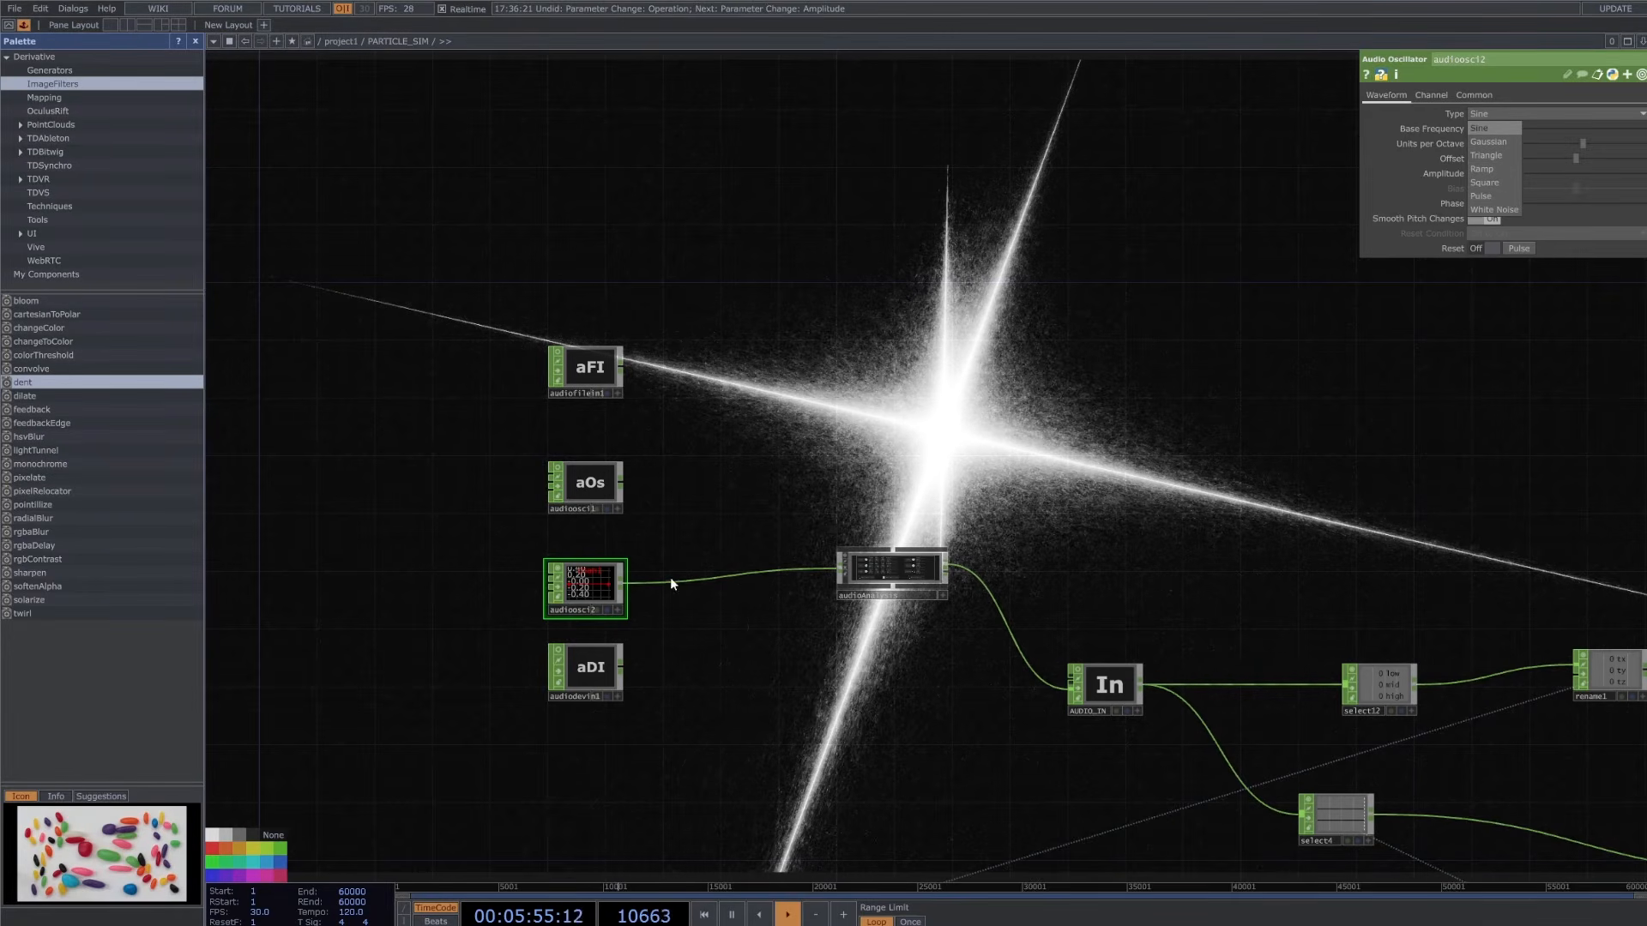
{"action": "left_click", "coordinate": [600, 667]}
{"action": "left_click", "coordinate": [594, 669]}
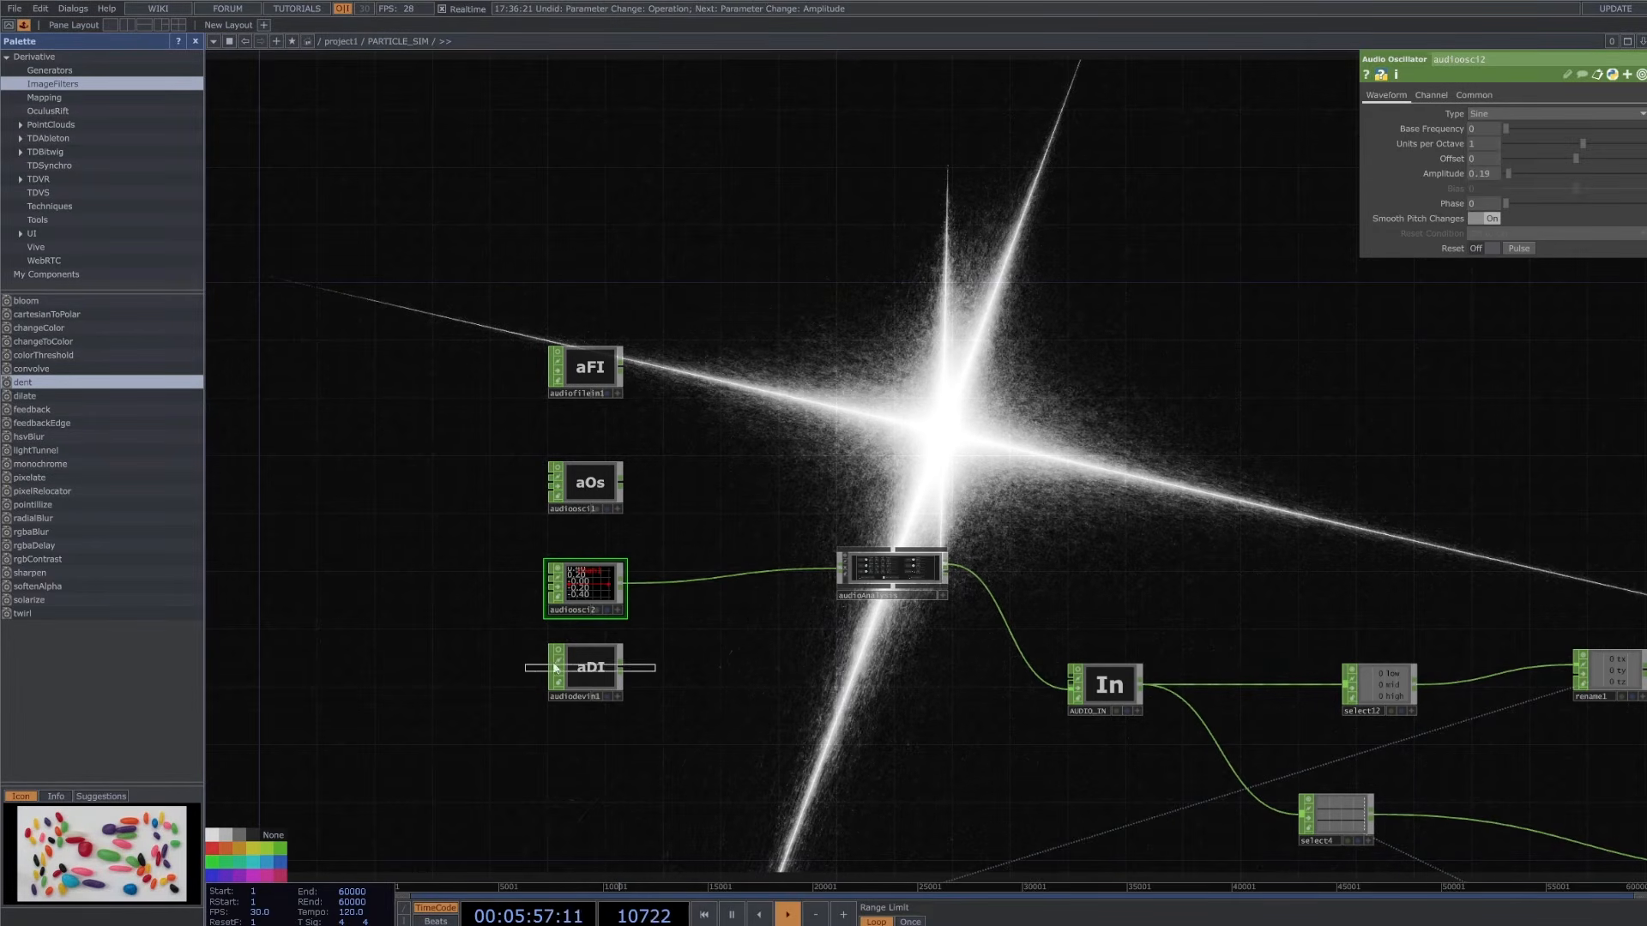
- Wire audiofilein1 into audioAnalysis in place of the second oscillator, and bypass audiofilein1
{"action": "left_click", "coordinate": [596, 368]}
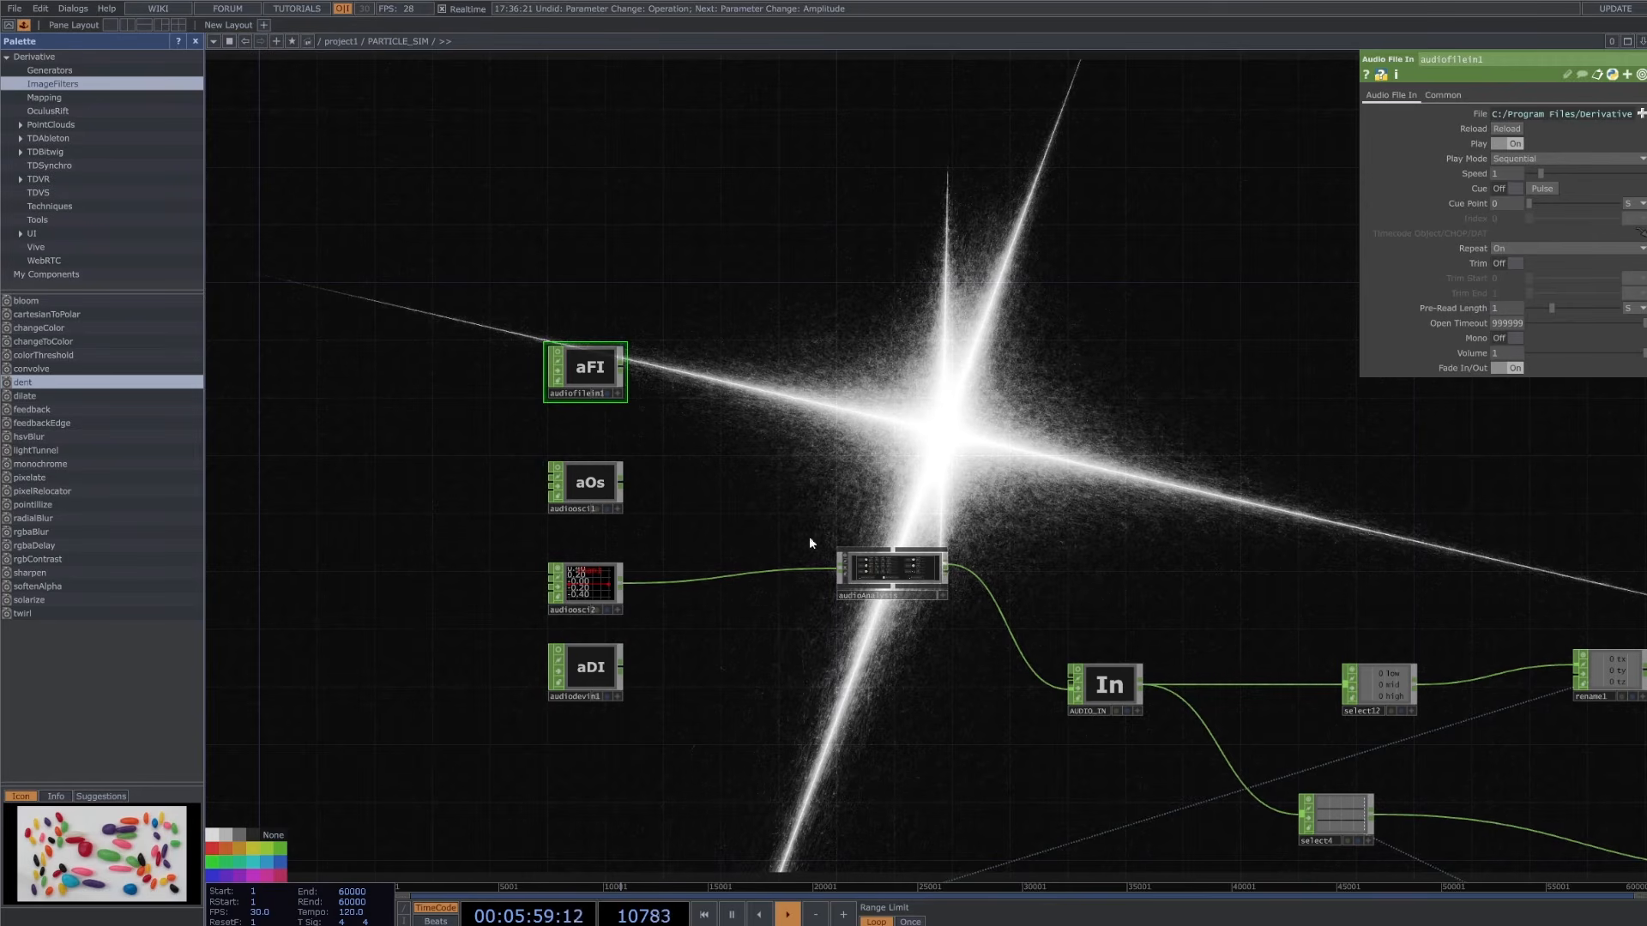
{"action": "left_click_drag", "start_coordinate": [624, 367], "coordinate": [839, 567]}
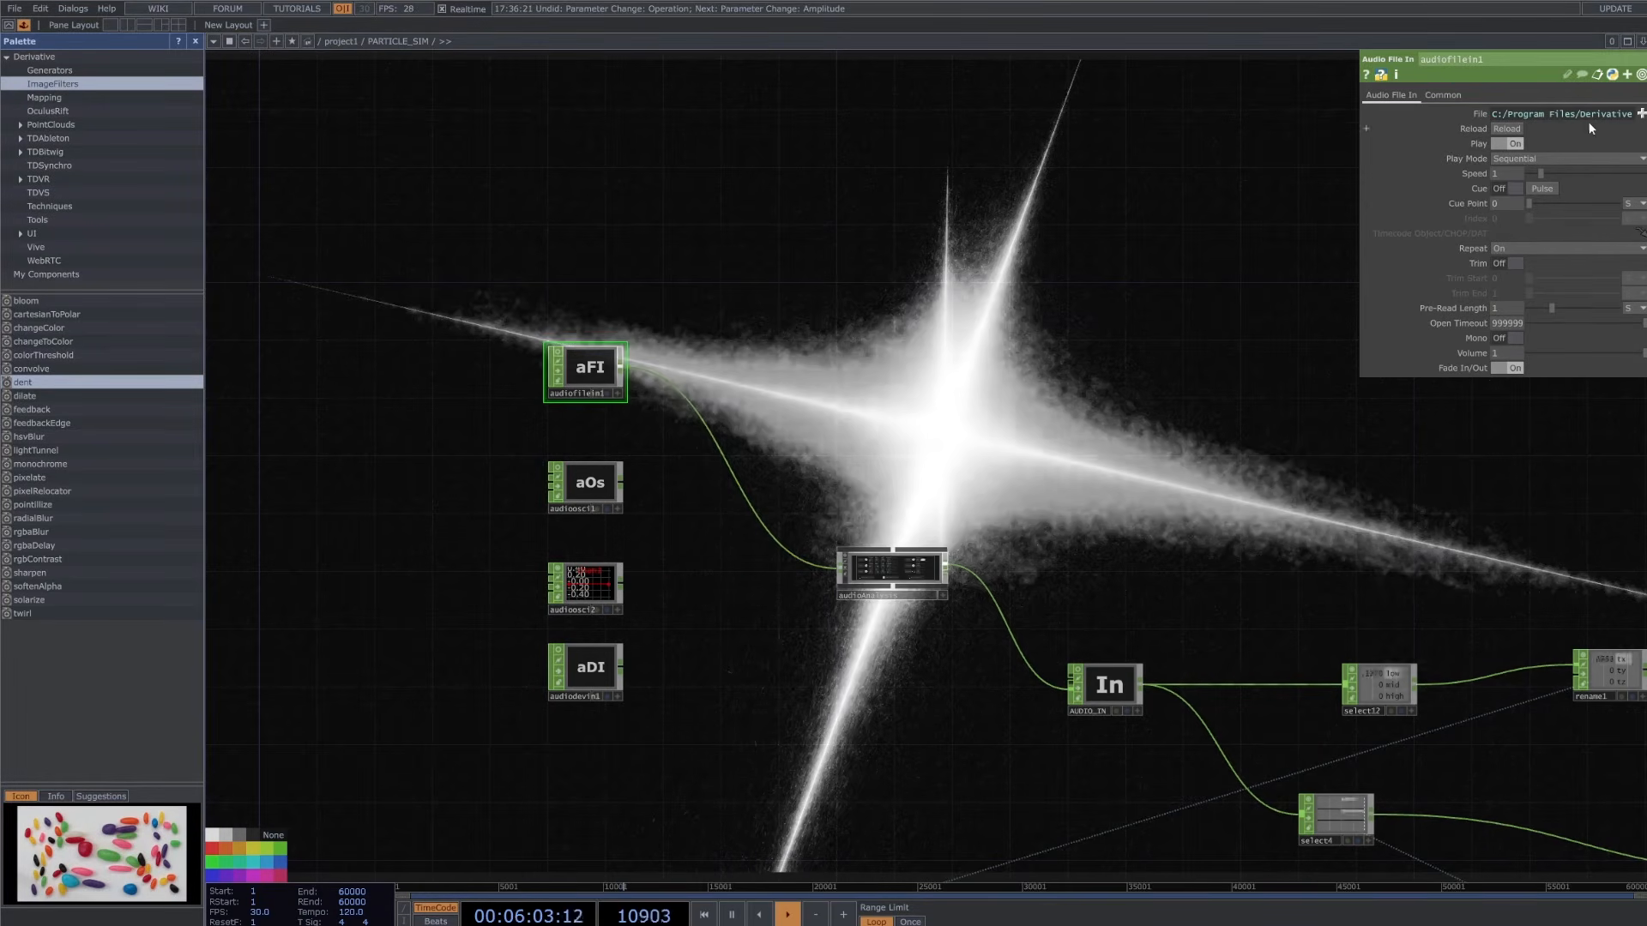
{"action": "left_click_drag", "start_coordinate": [1590, 115], "coordinate": [1635, 117]}
{"action": "left_click", "coordinate": [978, 444]}
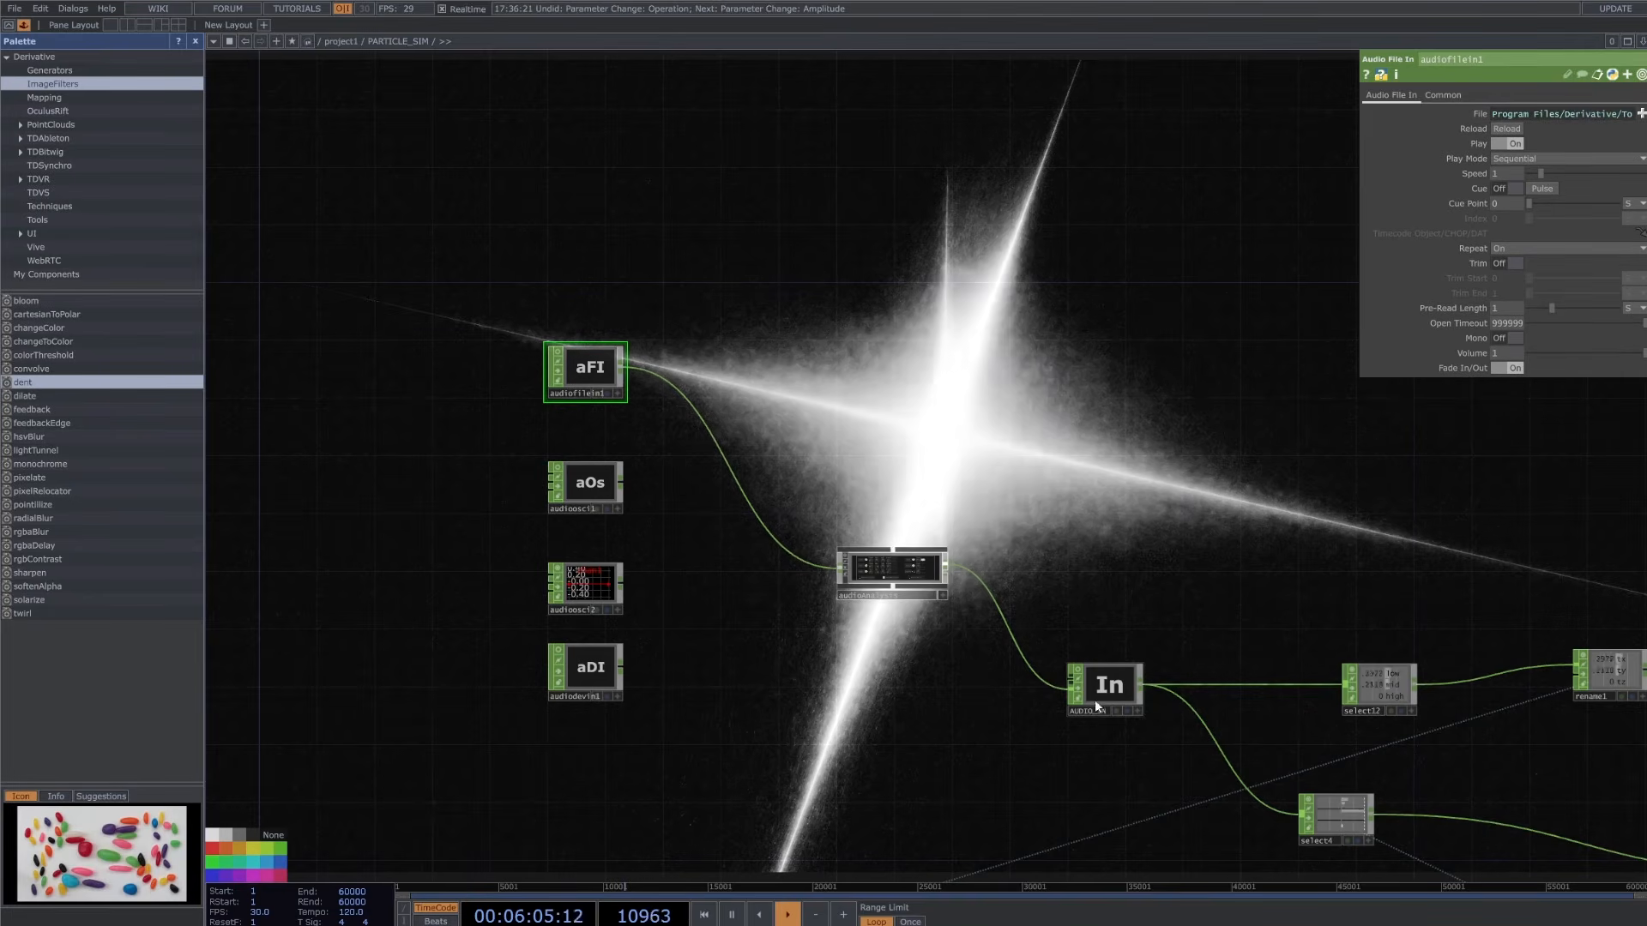
{"action": "left_click", "coordinate": [559, 364]}
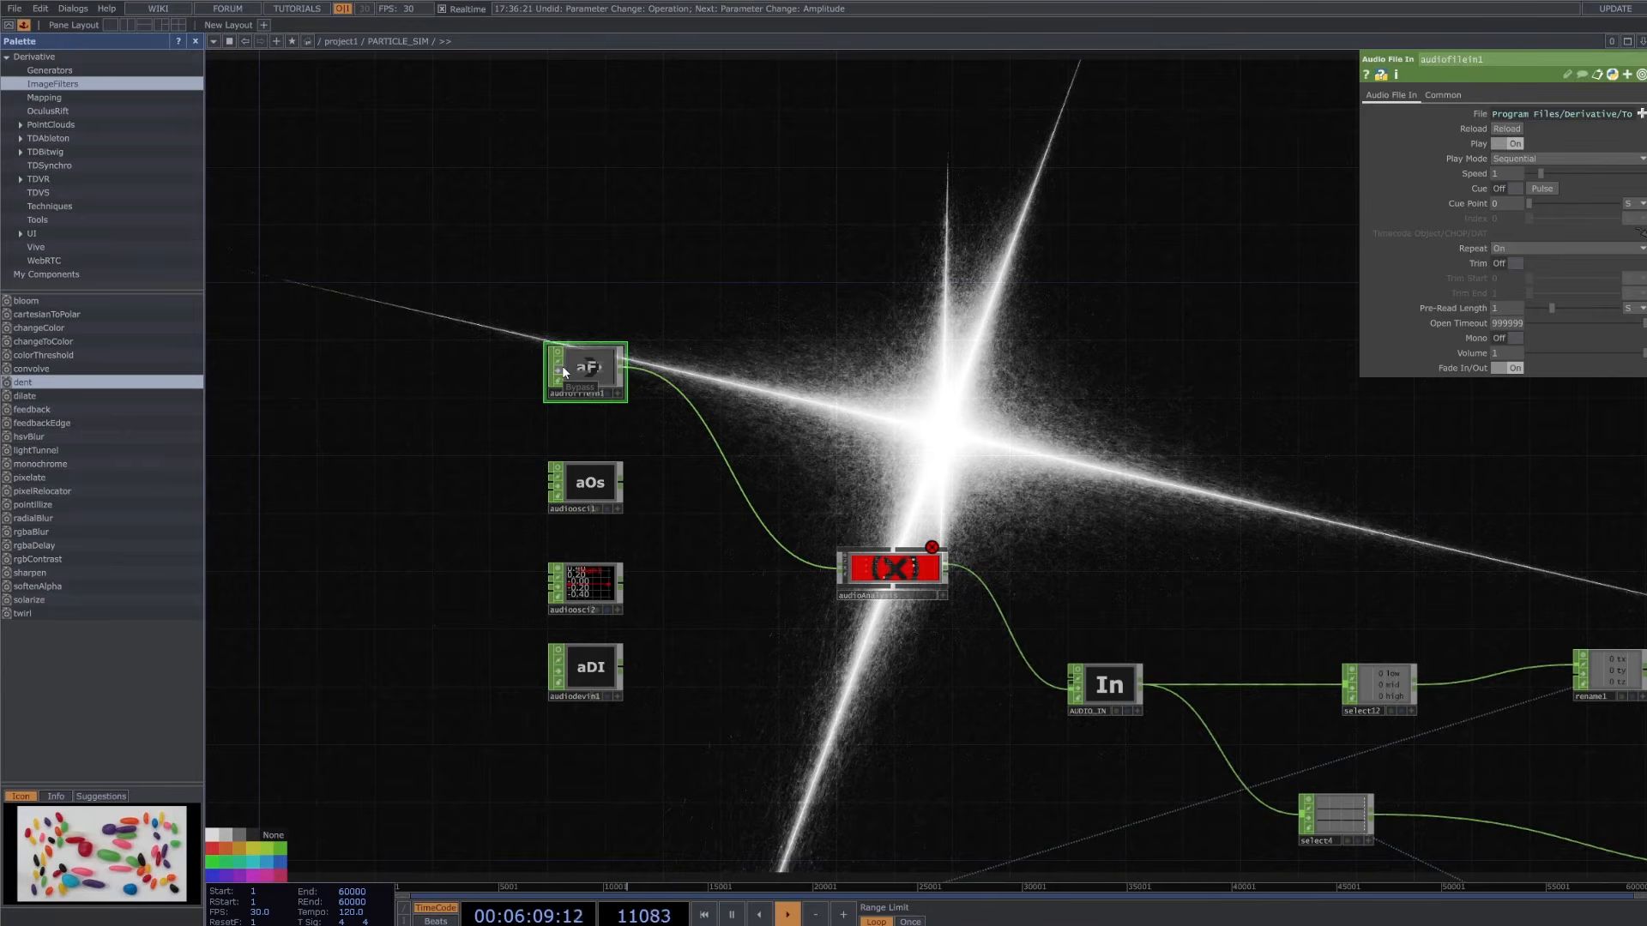
- Show the Tools category in the palette and make the audioAnalysis component's viewer active
{"action": "left_click", "coordinate": [885, 568]}
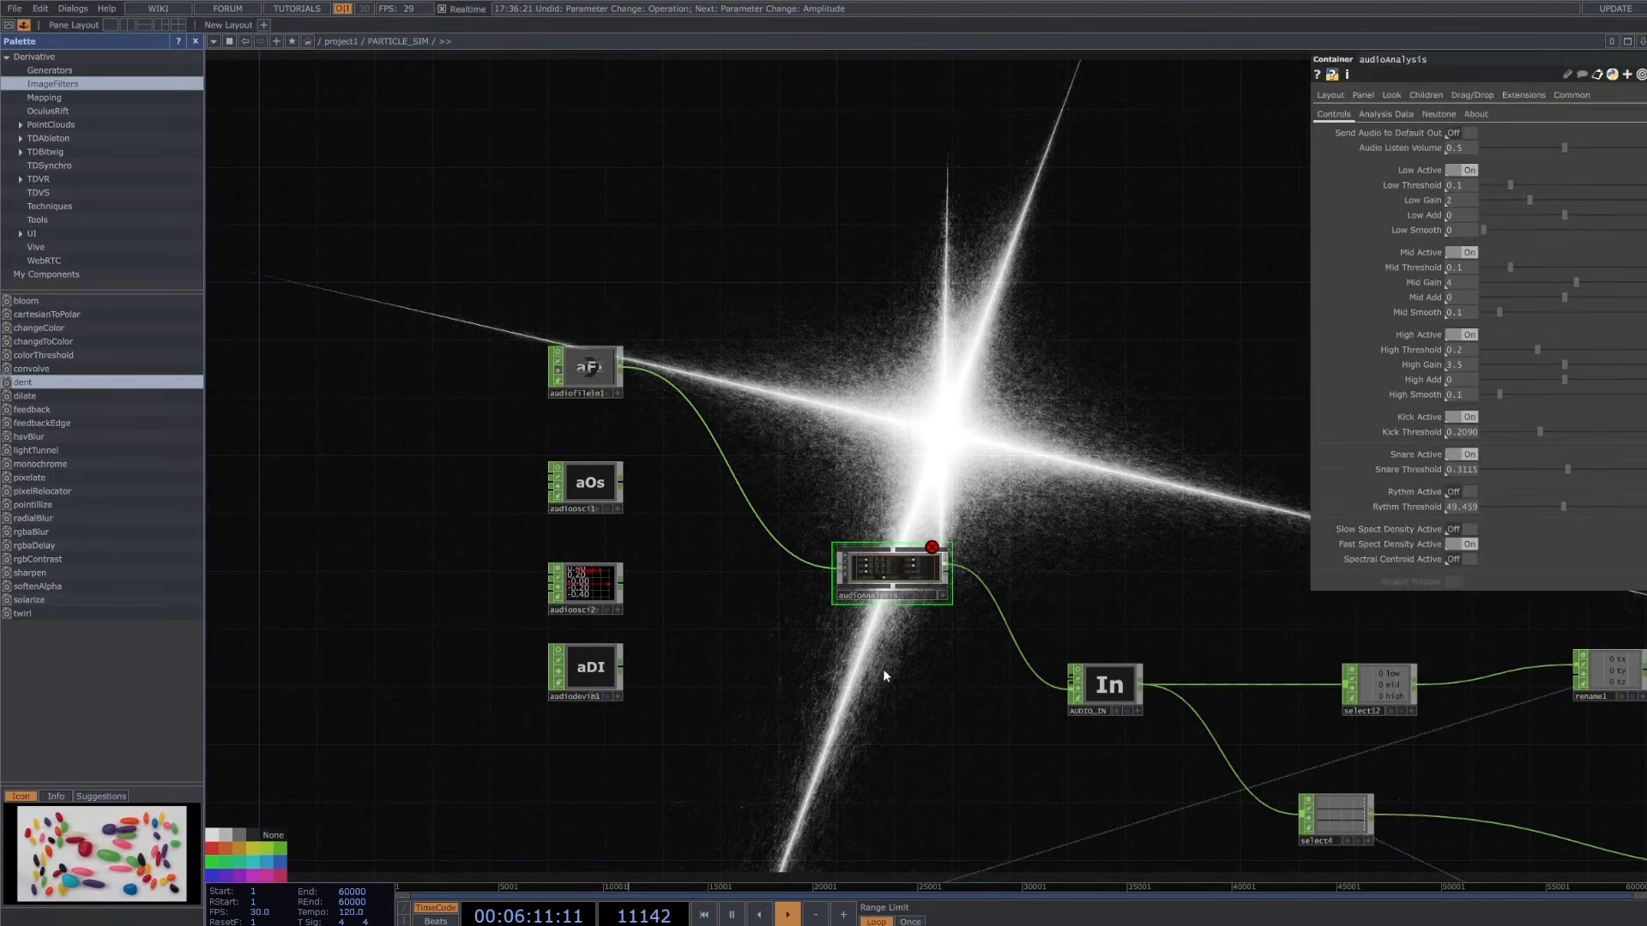
{"action": "left_click", "coordinate": [79, 222]}
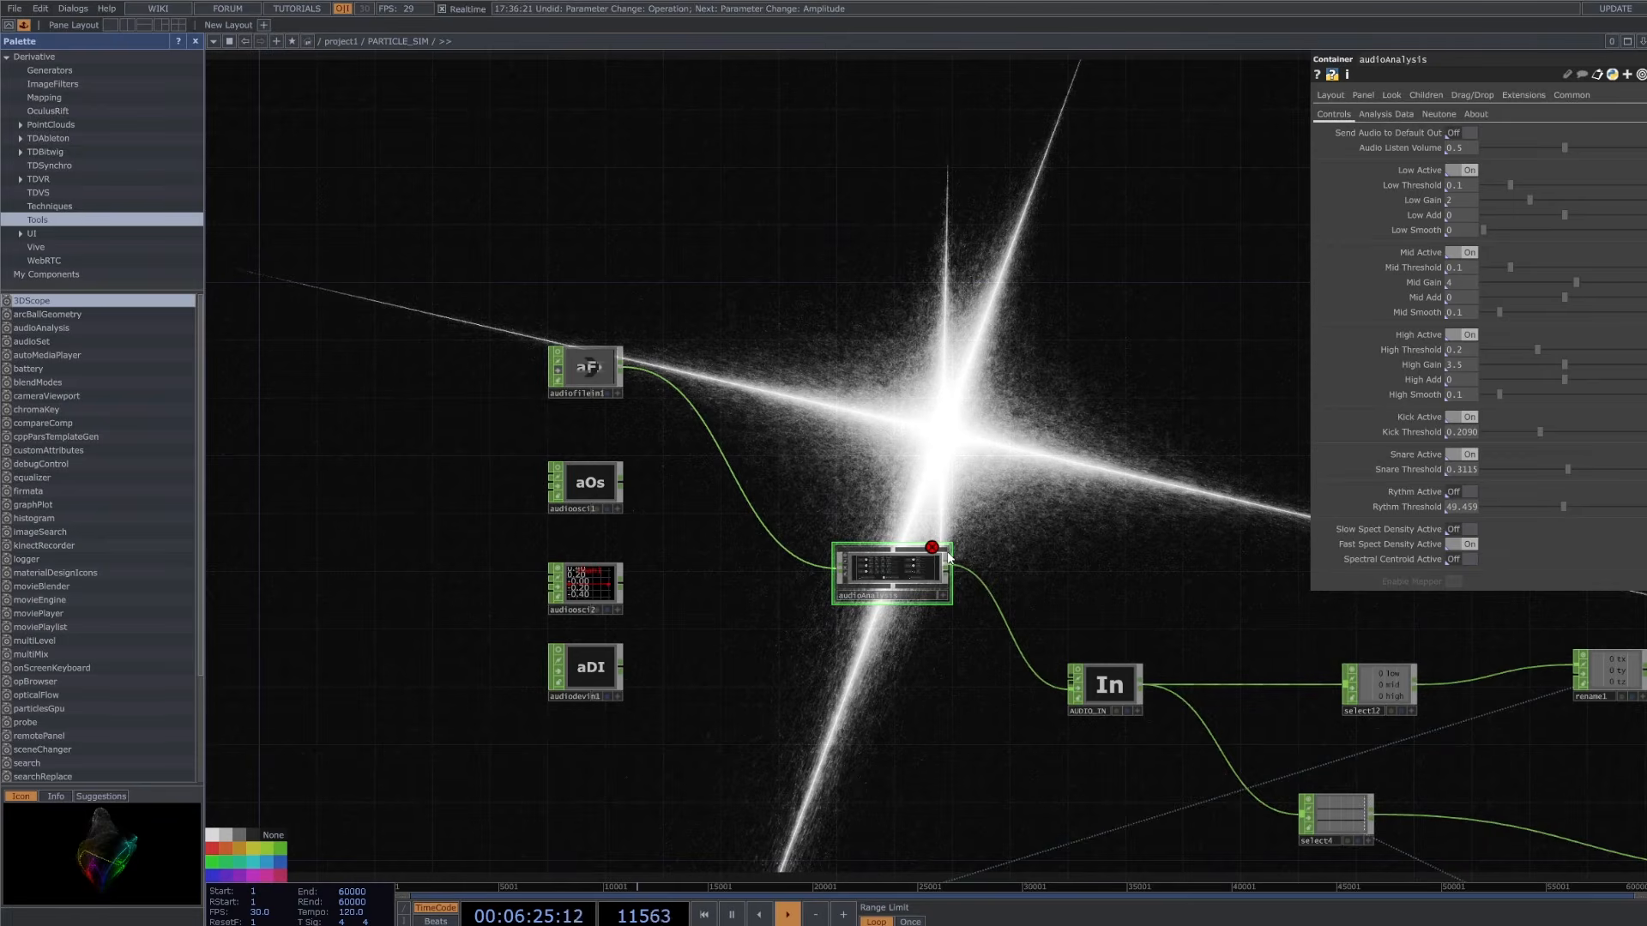
{"action": "scroll", "coordinate": [948, 554], "scroll_direction": "up", "scroll_amount": 6}
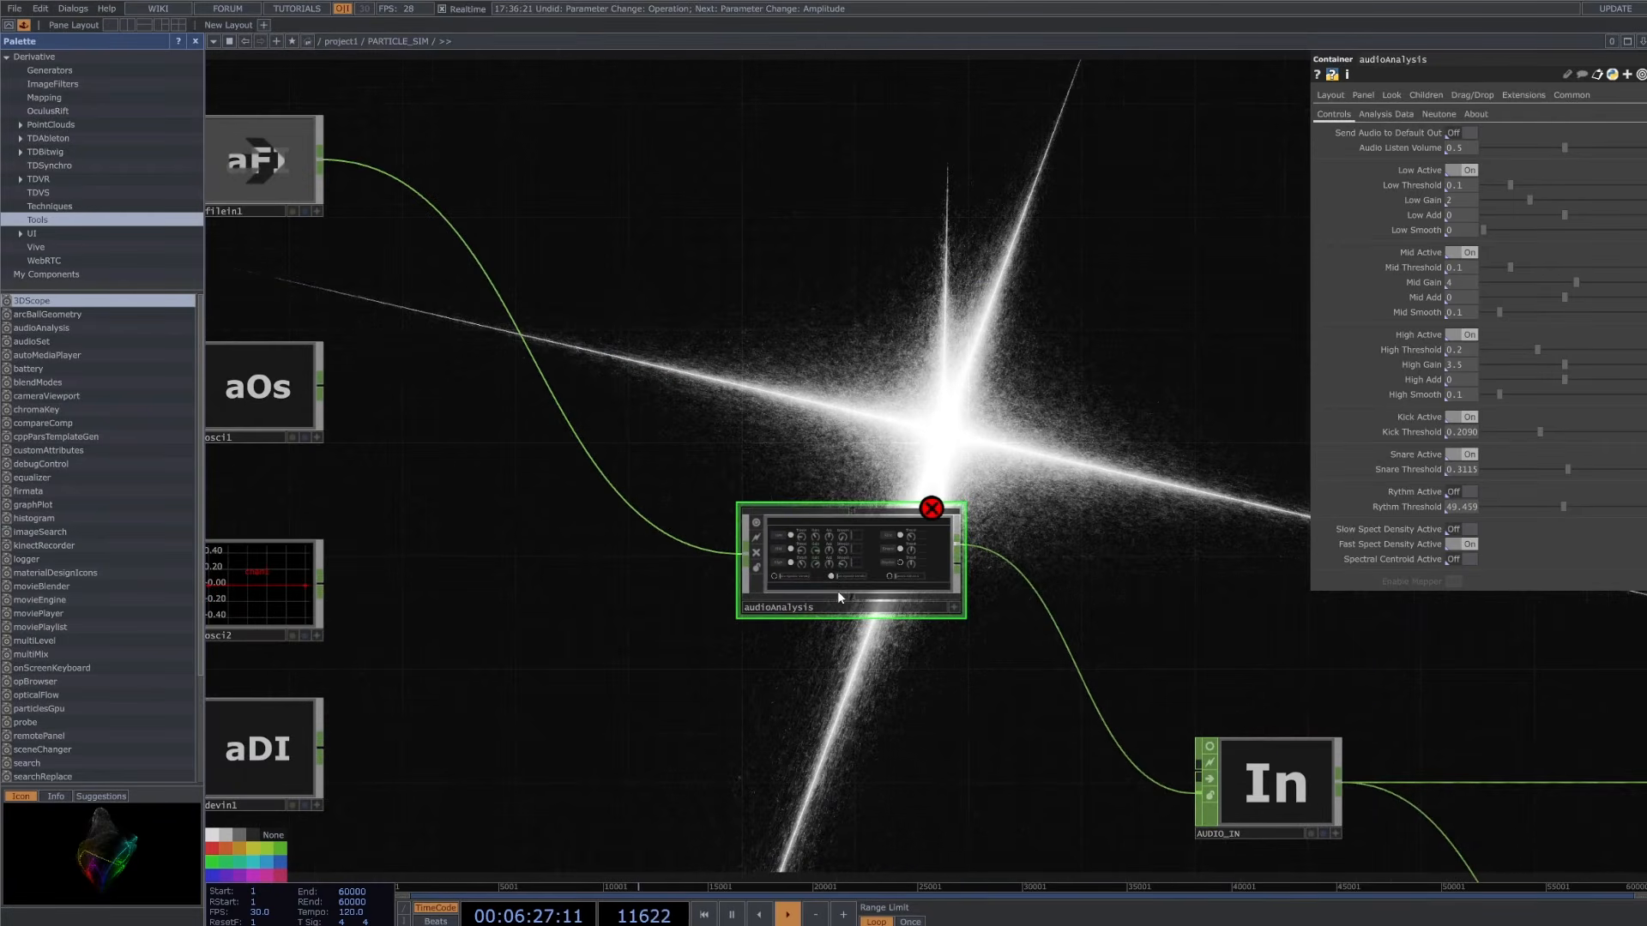
{"action": "scroll", "coordinate": [837, 587], "scroll_direction": "up", "scroll_amount": 2}
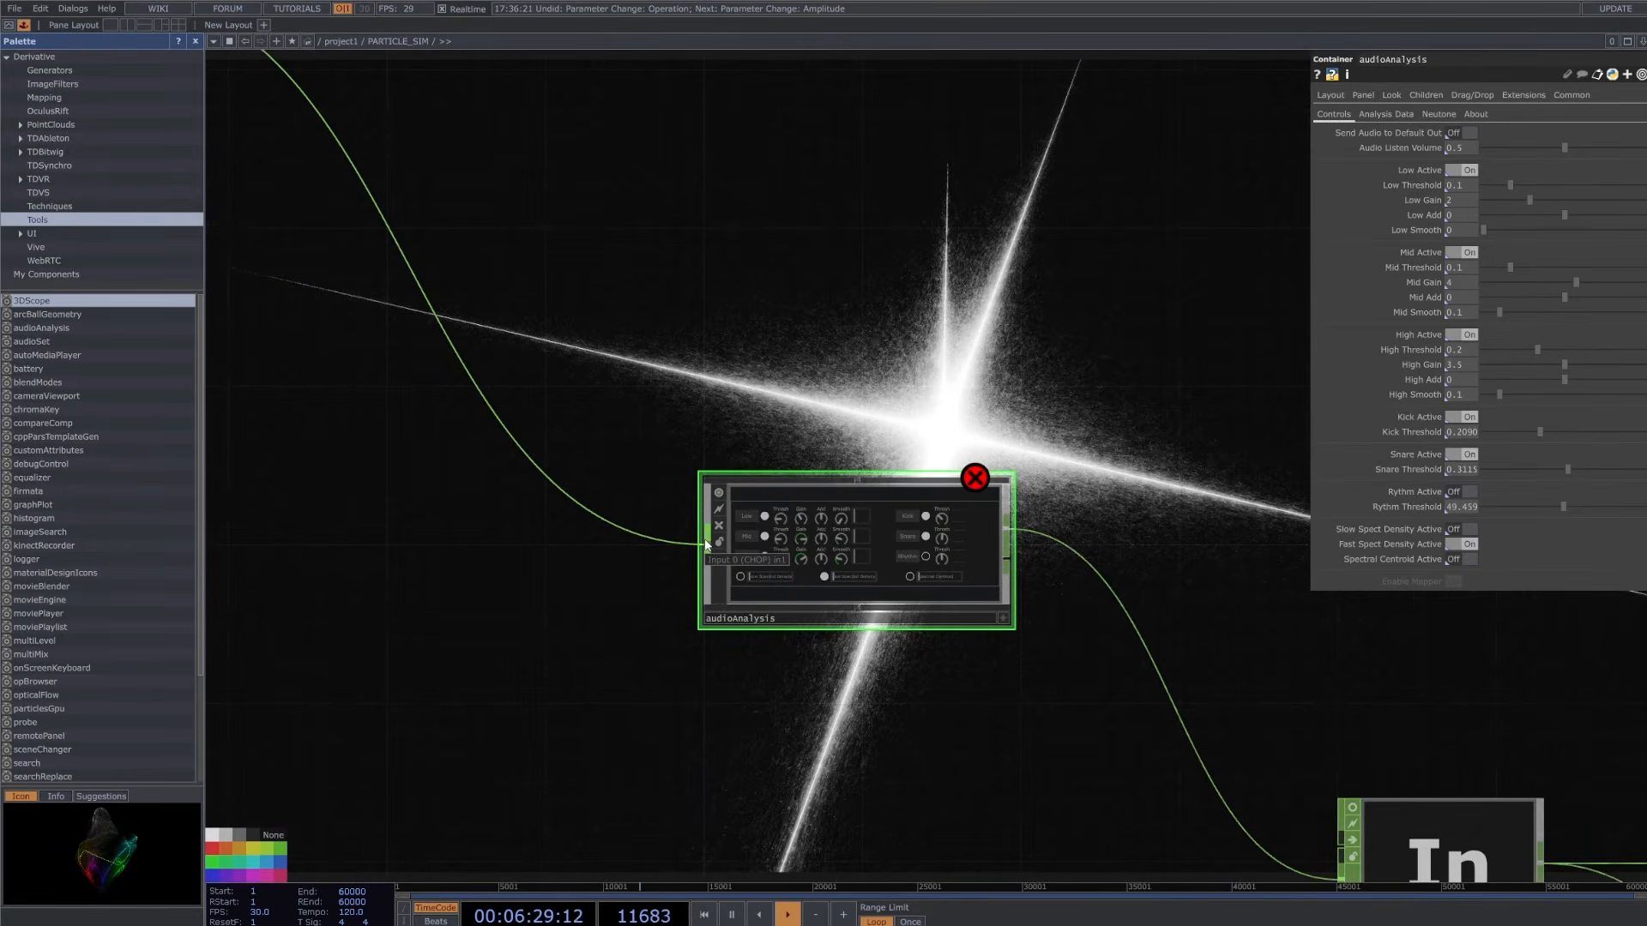
{"action": "left_click", "coordinate": [1002, 618]}
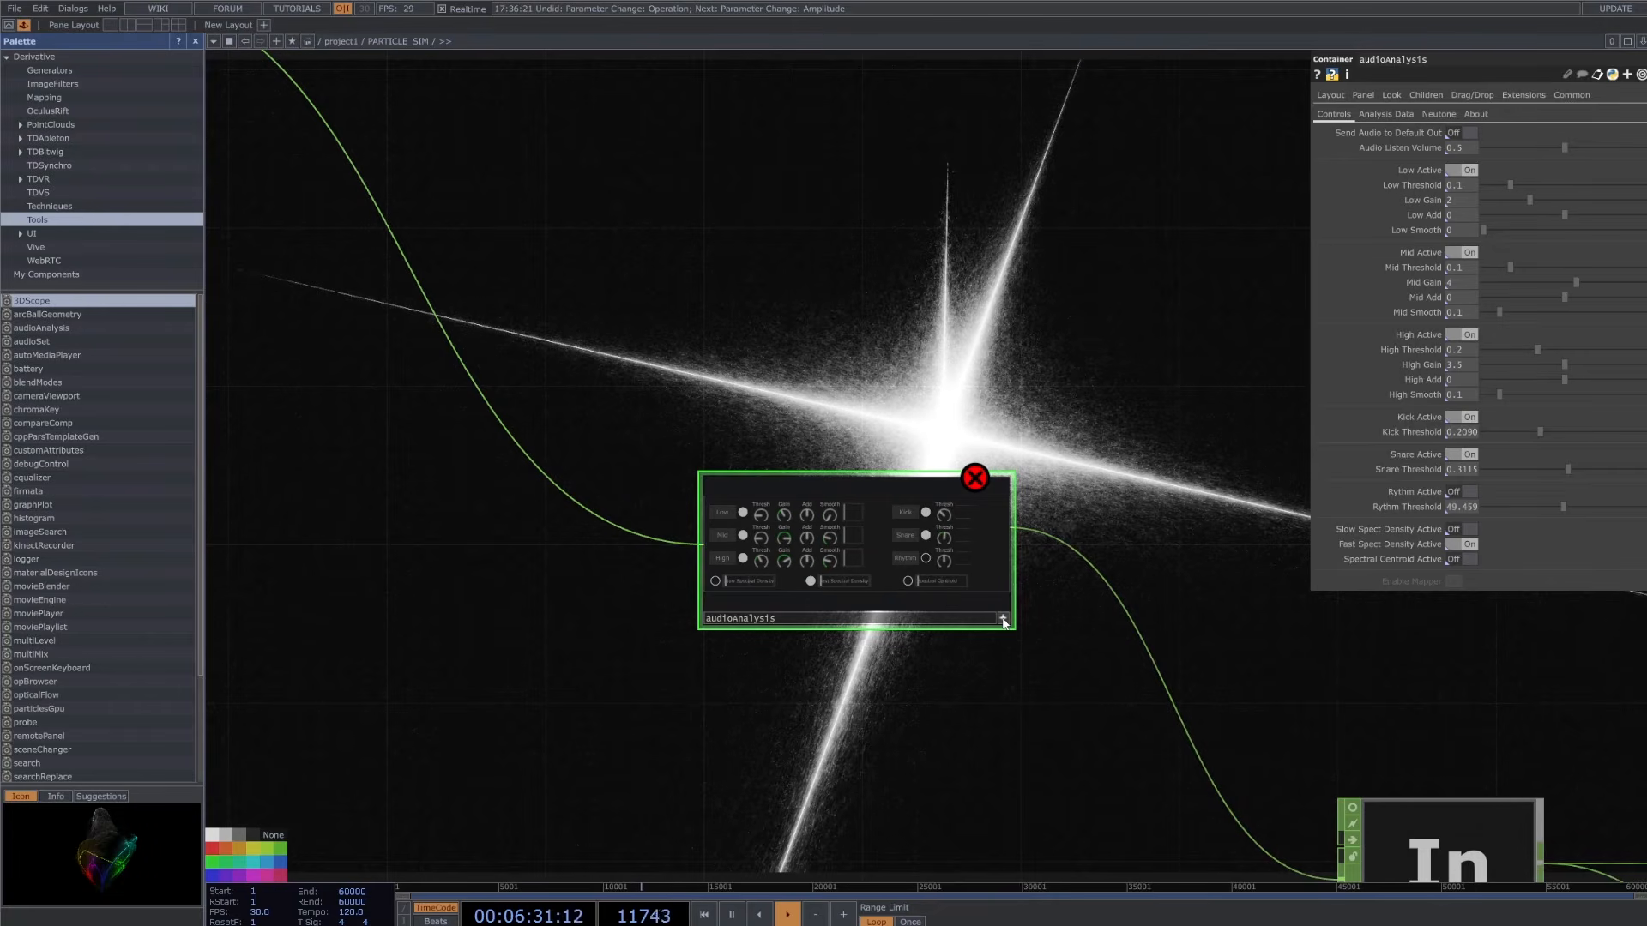
- Examine the Low, Mid, High, Kick, Snare and Rhythm controls in the audioAnalysis viewer
{"action": "scroll", "coordinate": [793, 553], "scroll_direction": "up", "scroll_amount": 2}
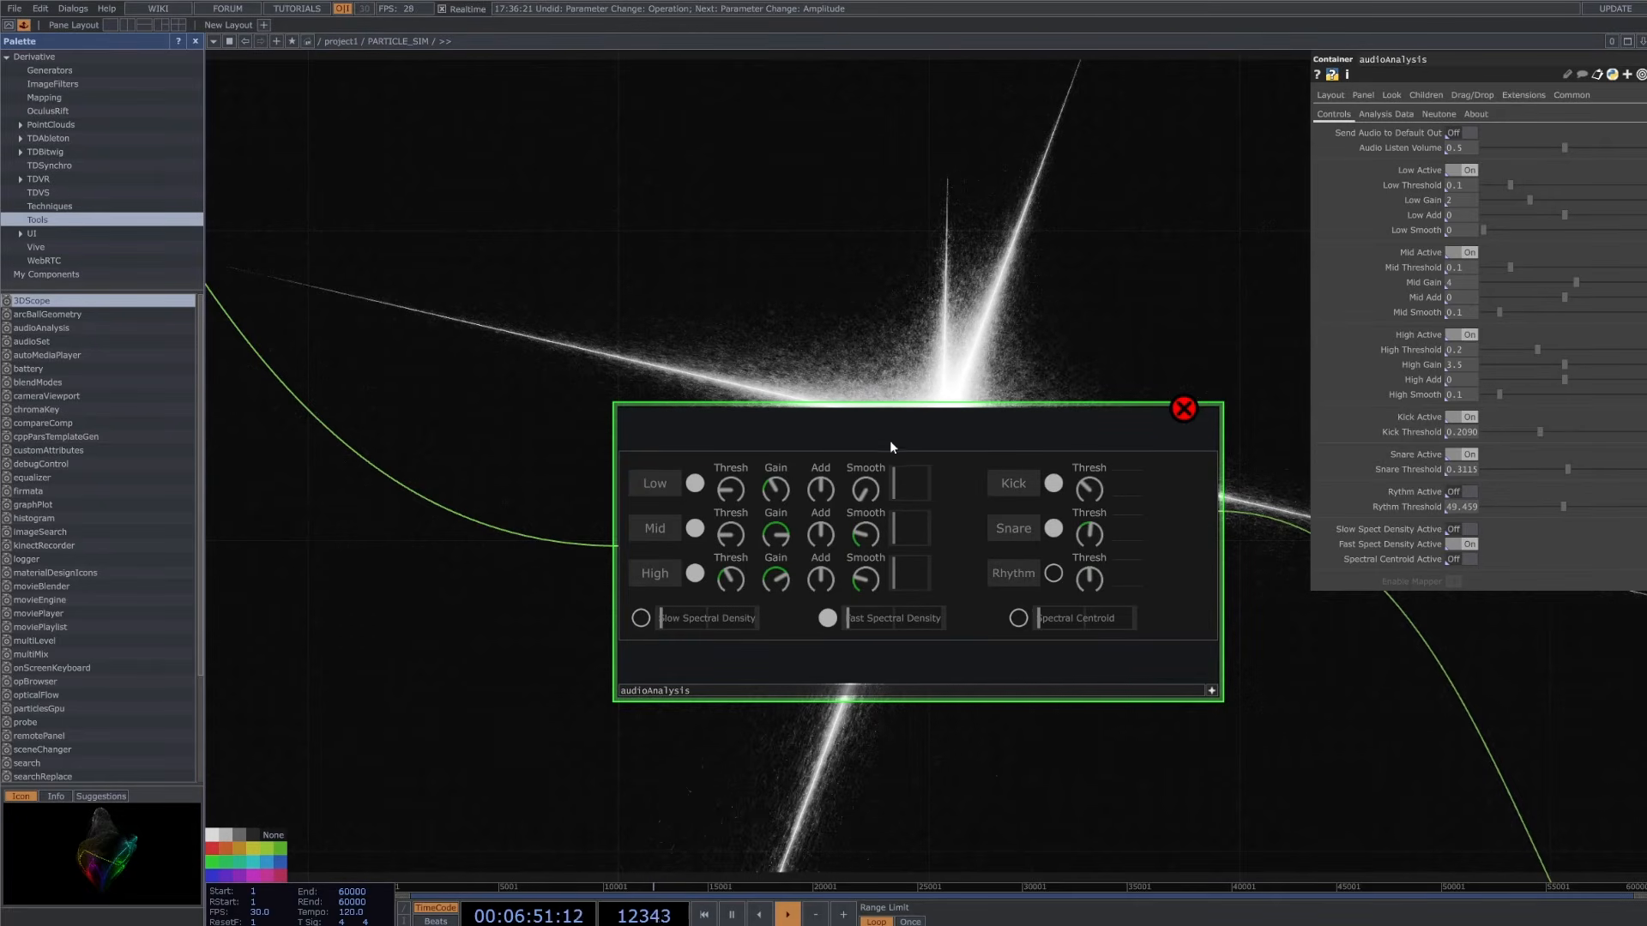
{"action": "scroll", "coordinate": [973, 649], "scroll_direction": "down", "scroll_amount": 3}
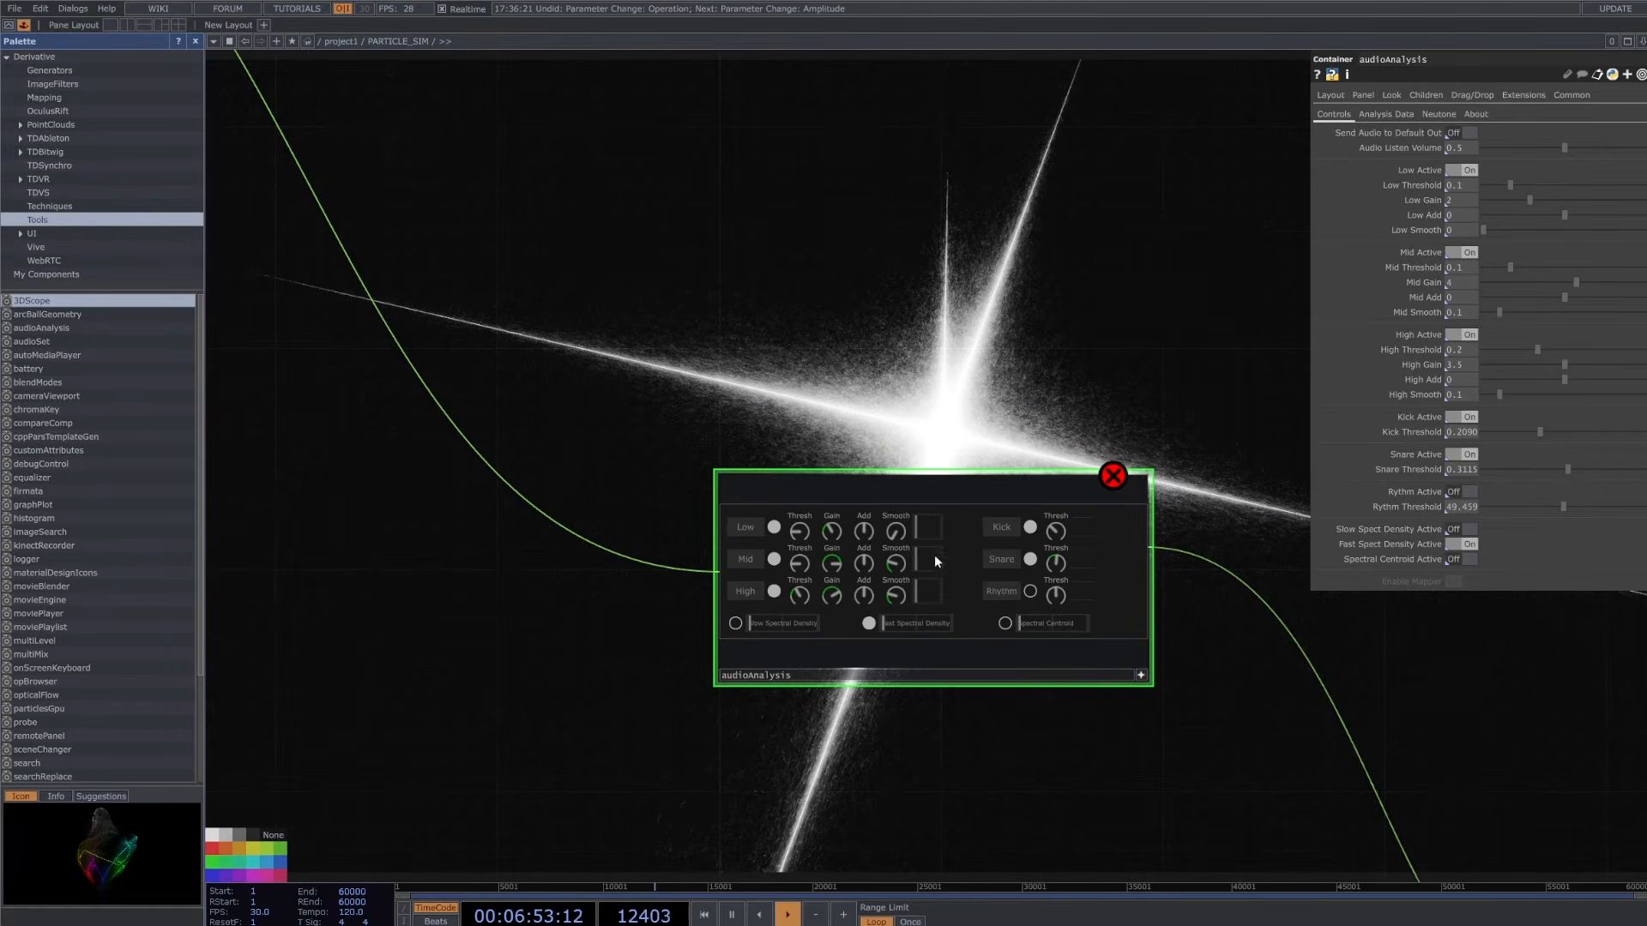
{"action": "scroll", "coordinate": [913, 488], "scroll_direction": "down", "scroll_amount": 3}
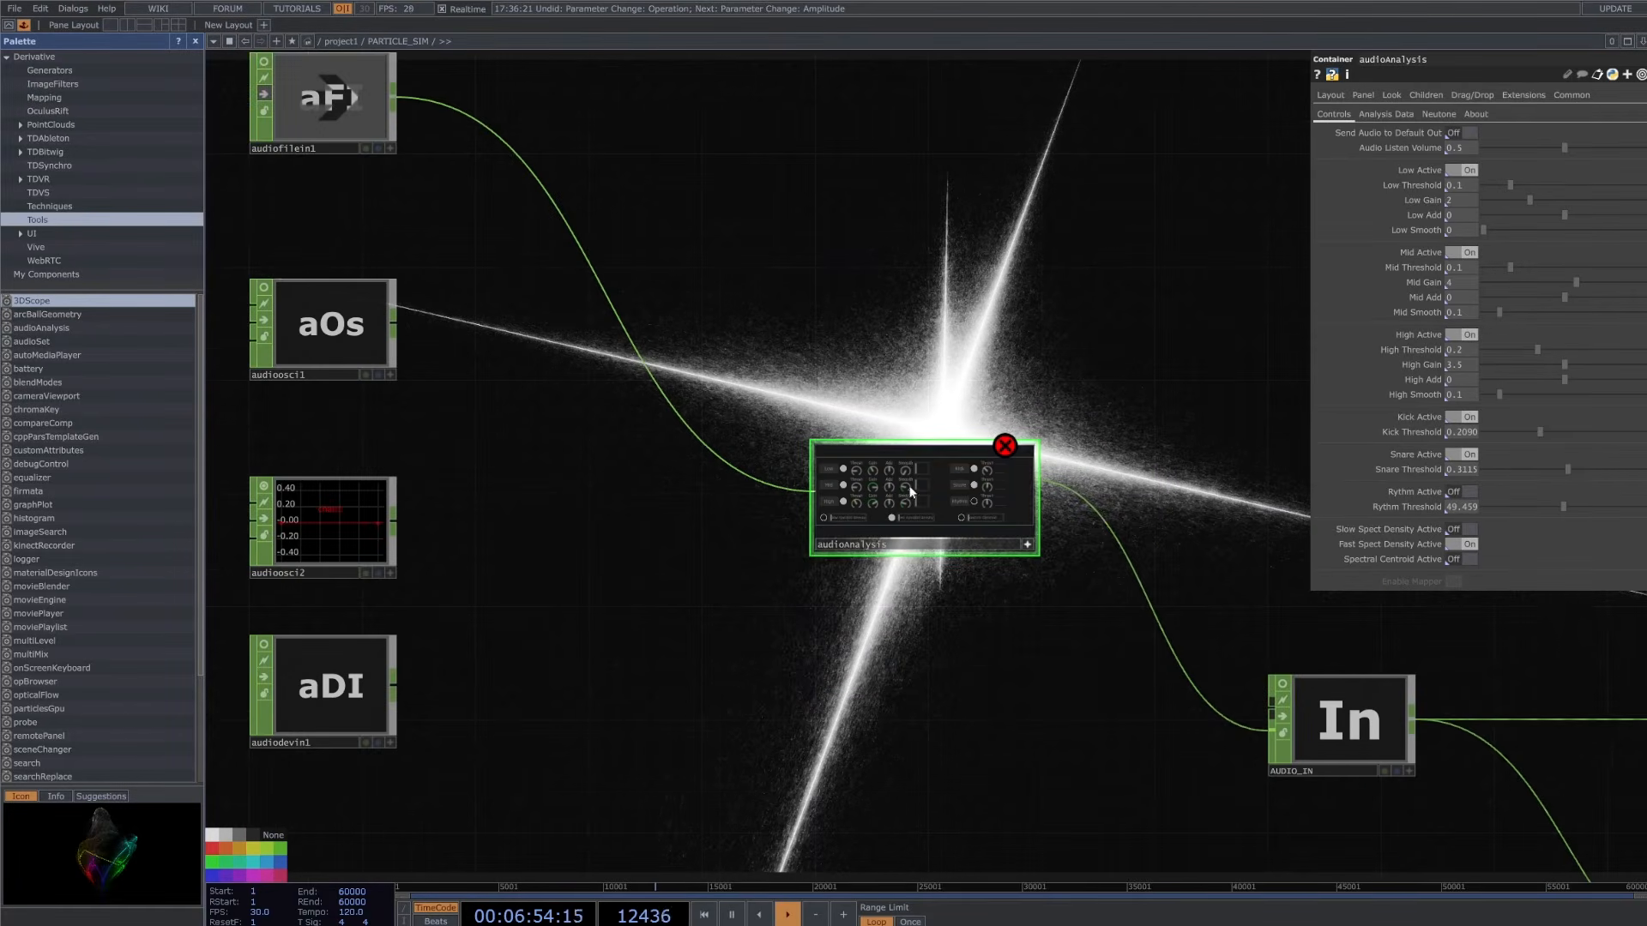
{"action": "scroll", "coordinate": [1021, 521], "scroll_direction": "up", "scroll_amount": 4}
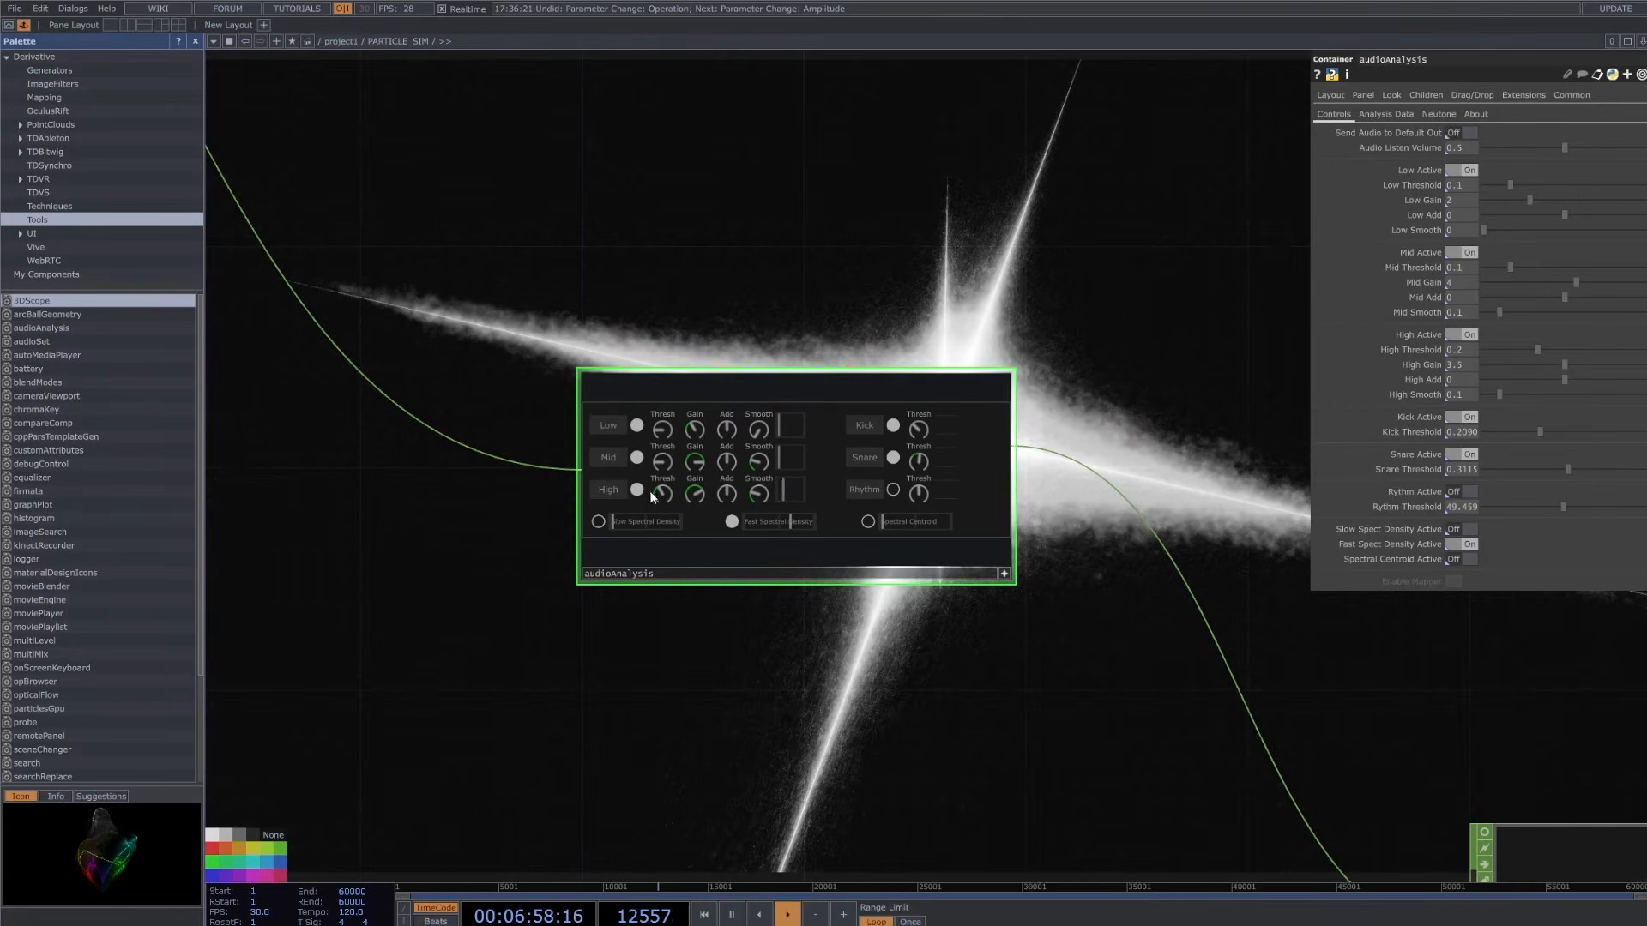
{"action": "scroll", "coordinate": [772, 468], "scroll_direction": "down", "scroll_amount": 2}
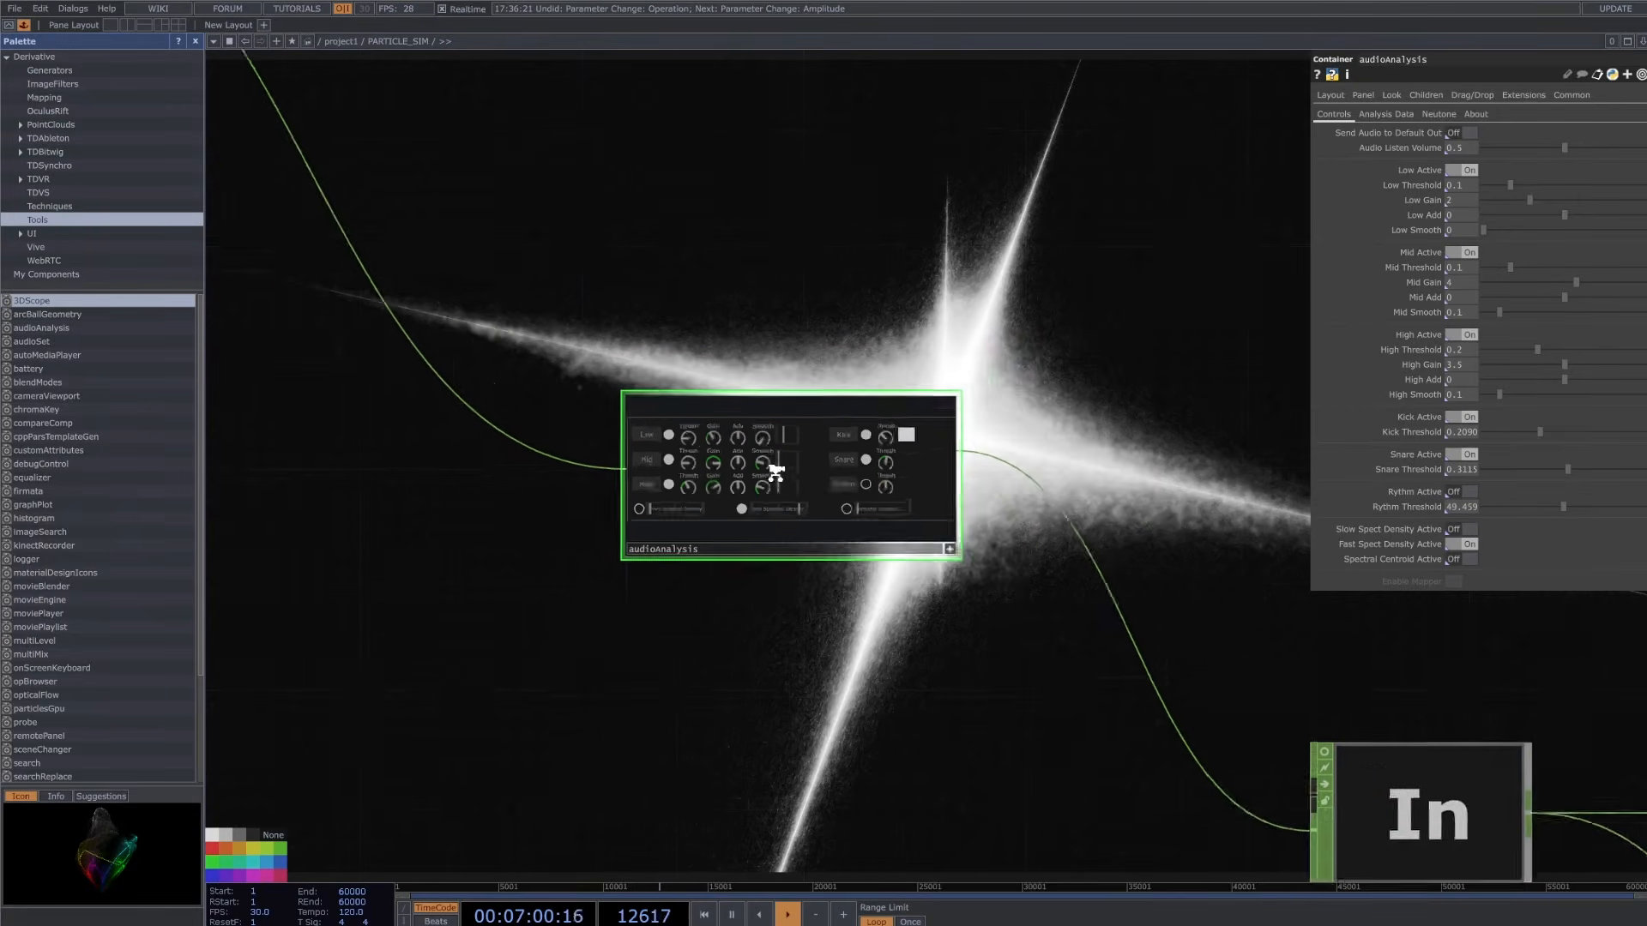
- Inspect the audioAnalysis viewer's Kick threshold control and its connections to audiofilein1 and AUDIO_IN
{"action": "scroll", "coordinate": [776, 472], "scroll_direction": "down", "scroll_amount": 2}
{"action": "middle_click_drag", "start_coordinate": [839, 492], "coordinate": [966, 569]}
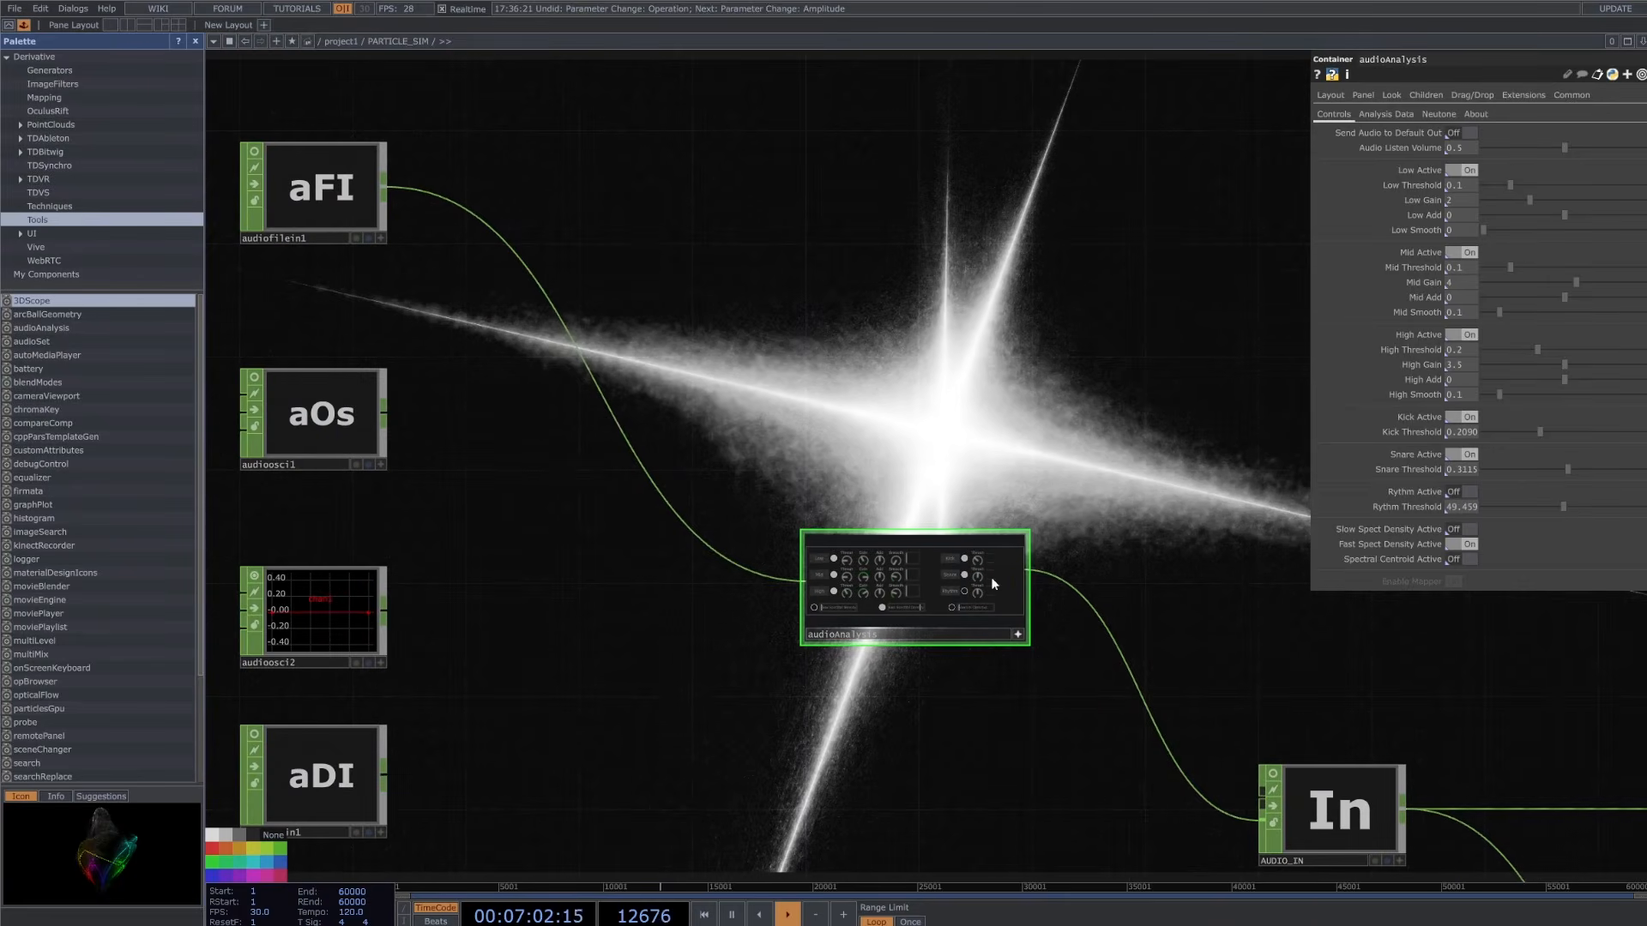
{"action": "scroll", "coordinate": [965, 562], "scroll_direction": "up", "scroll_amount": 3}
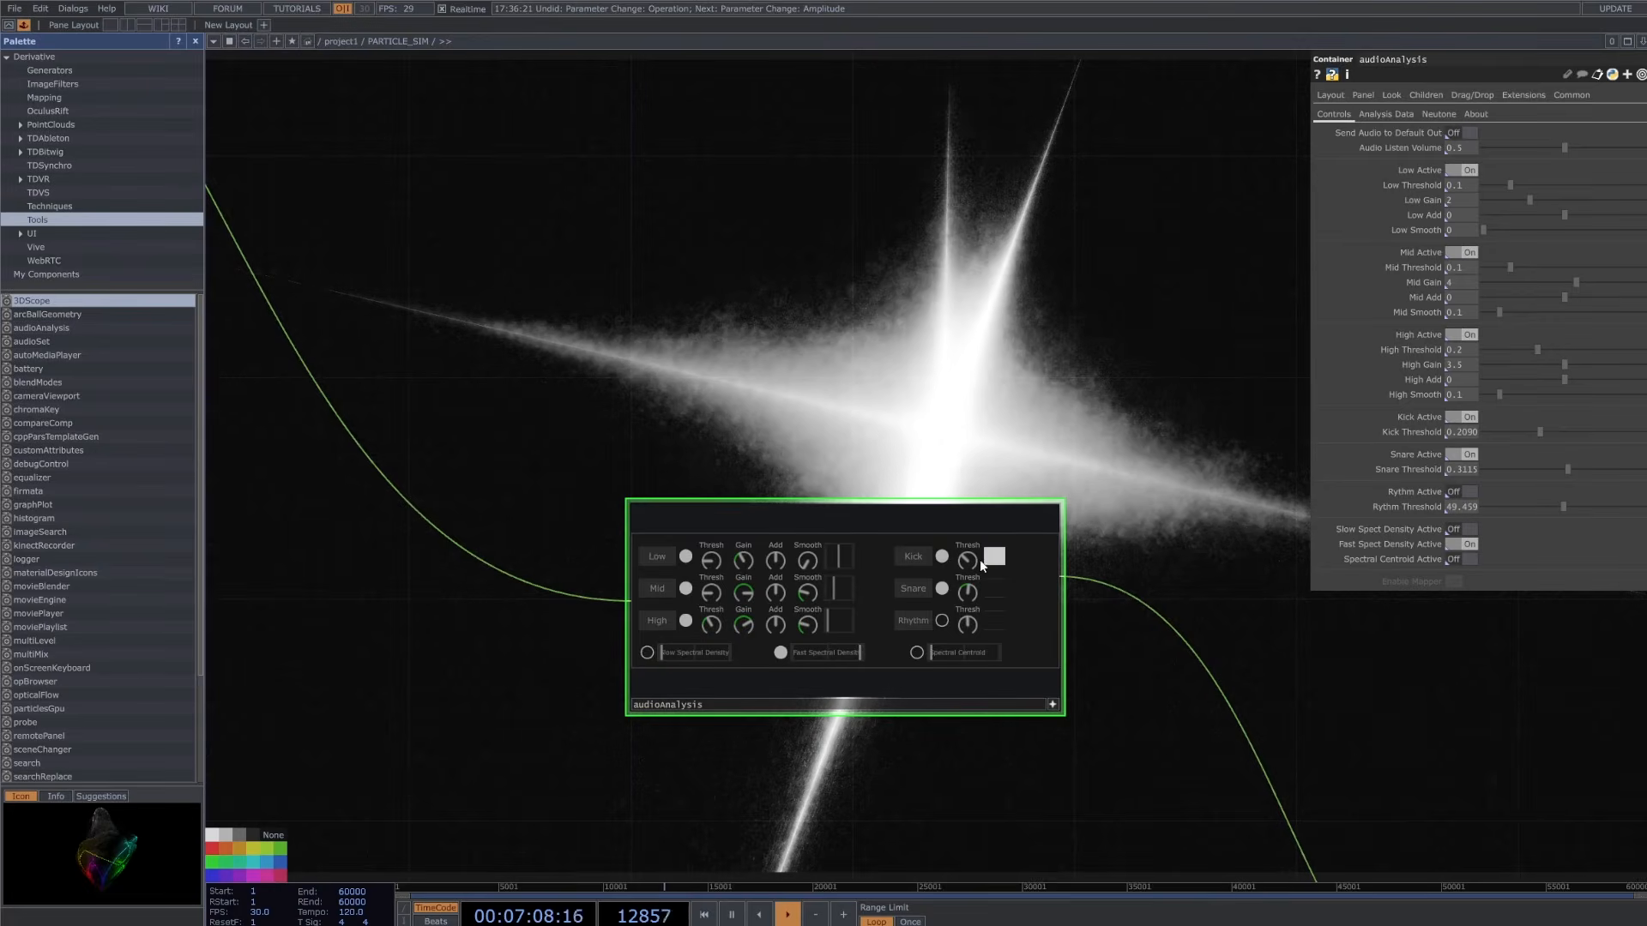
{"action": "scroll", "coordinate": [980, 559], "scroll_direction": "down", "scroll_amount": 3}
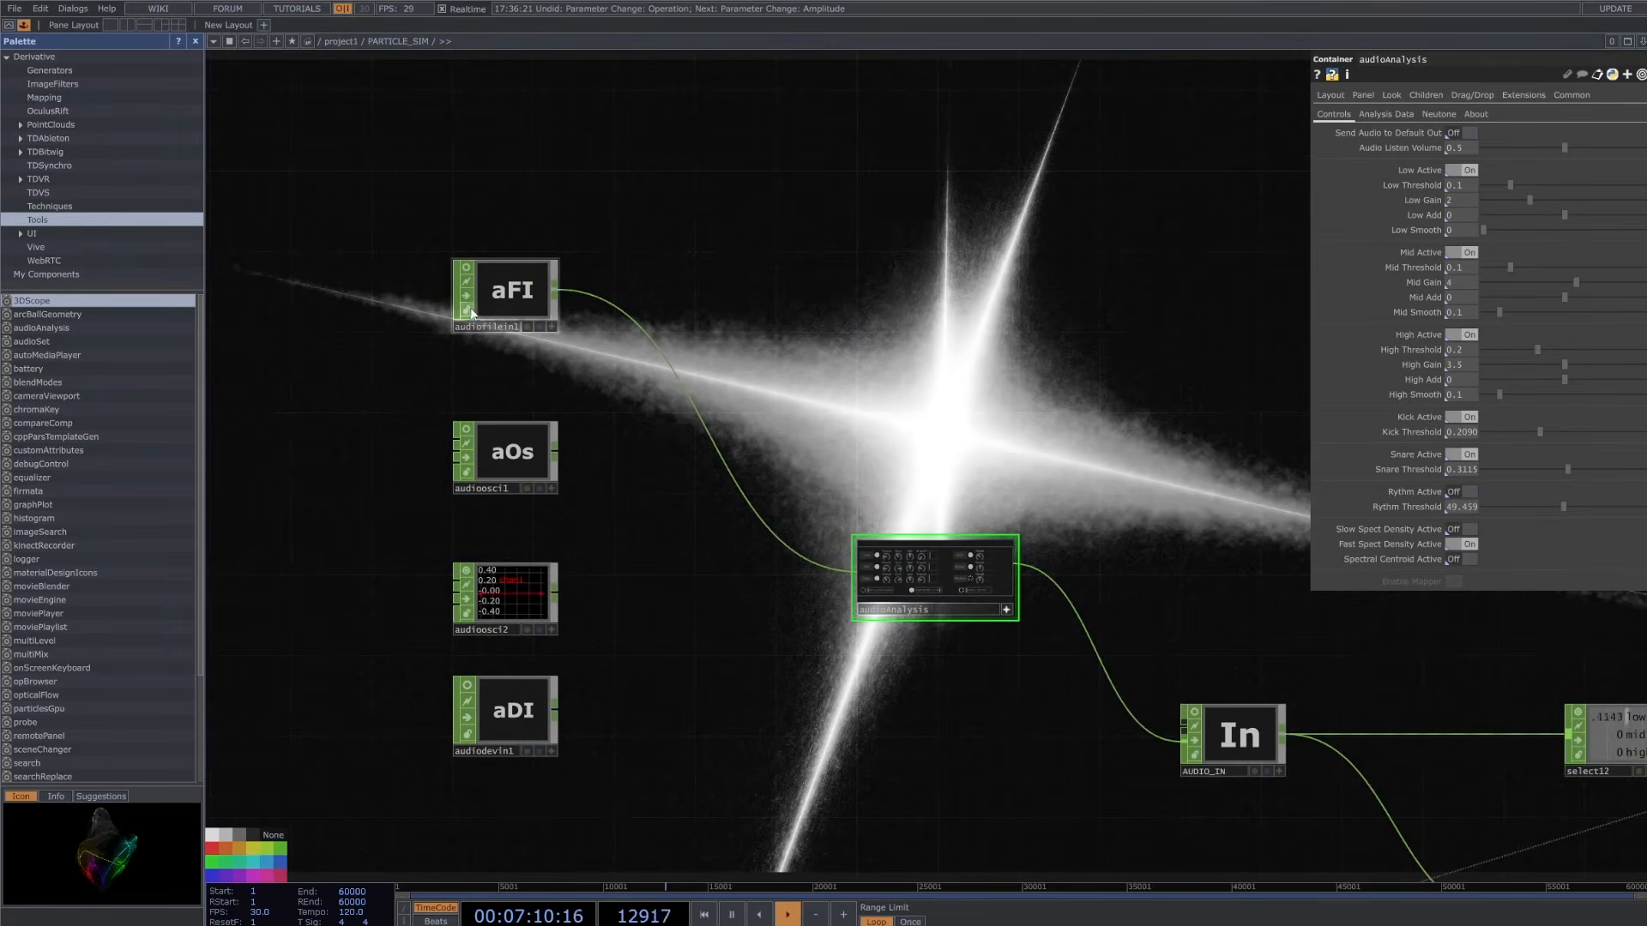
- Bypass audiofilein1 and inspect the AUDIO_IN operator, comparing the network with the PARTICLE_SIM container one level up
{"action": "left_click", "coordinate": [467, 296]}
{"action": "mouse_move", "coordinate": [1141, 521]}
{"action": "left_mouse_down"}
{"action": "mouse_move", "coordinate": [1014, 478]}
{"action": "mouse_move", "coordinate": [832, 327]}
{"action": "left_mouse_up"}
{"action": "right_click_drag", "start_coordinate": [832, 284], "coordinate": [989, 648]}
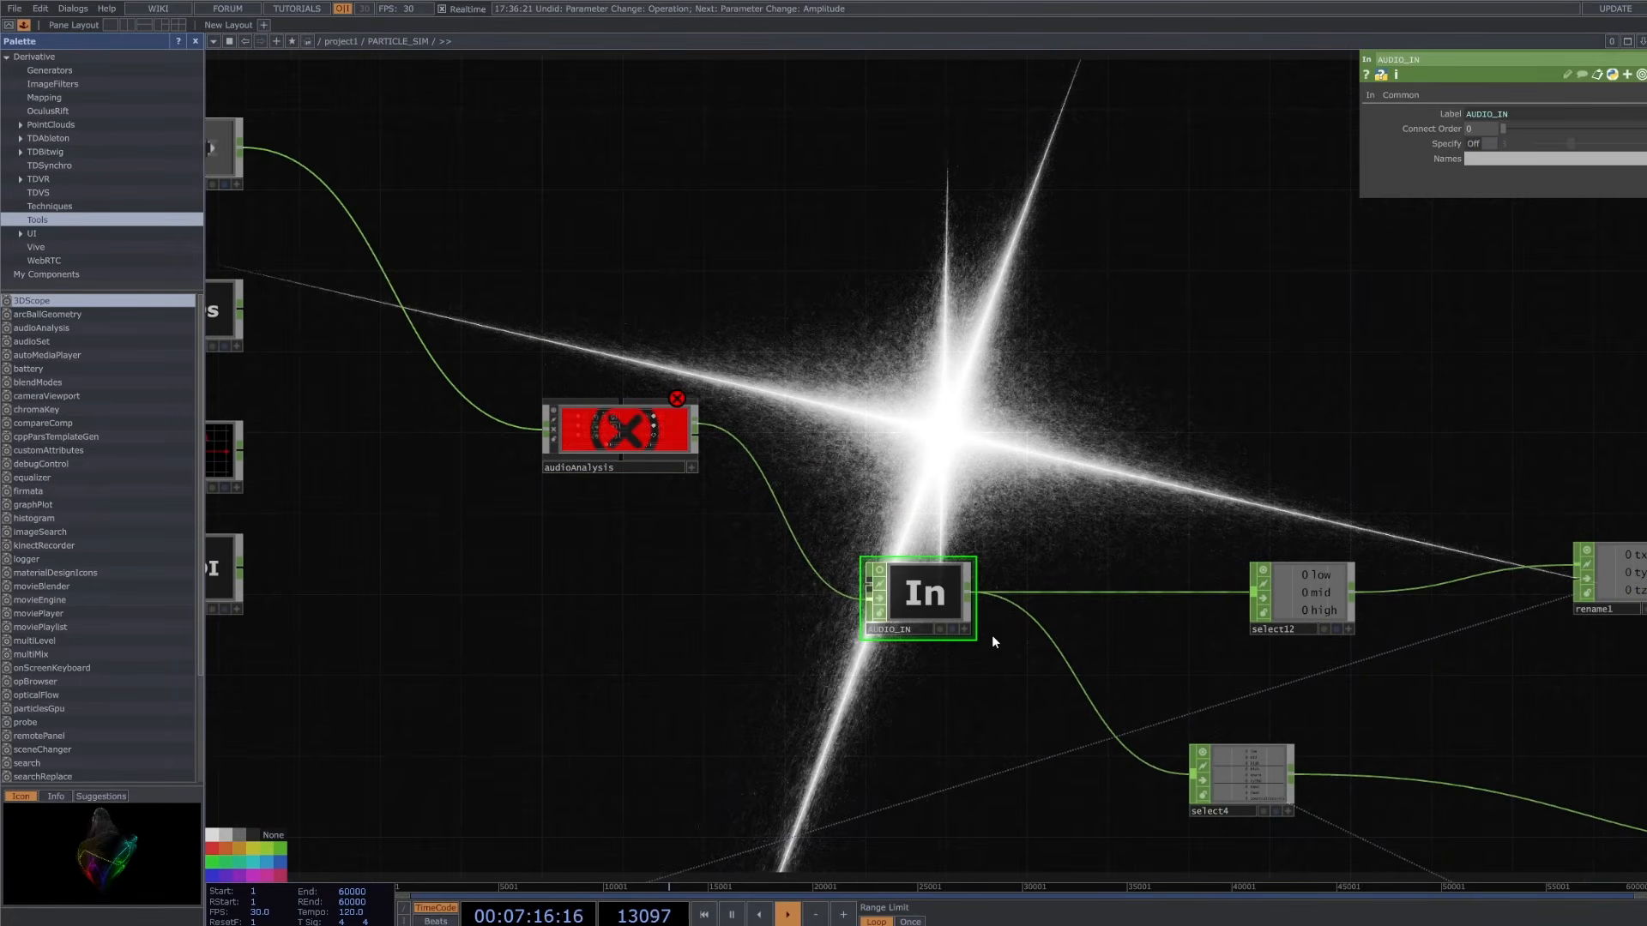
{"action": "scroll", "coordinate": [991, 635], "scroll_direction": "down", "scroll_amount": 10}
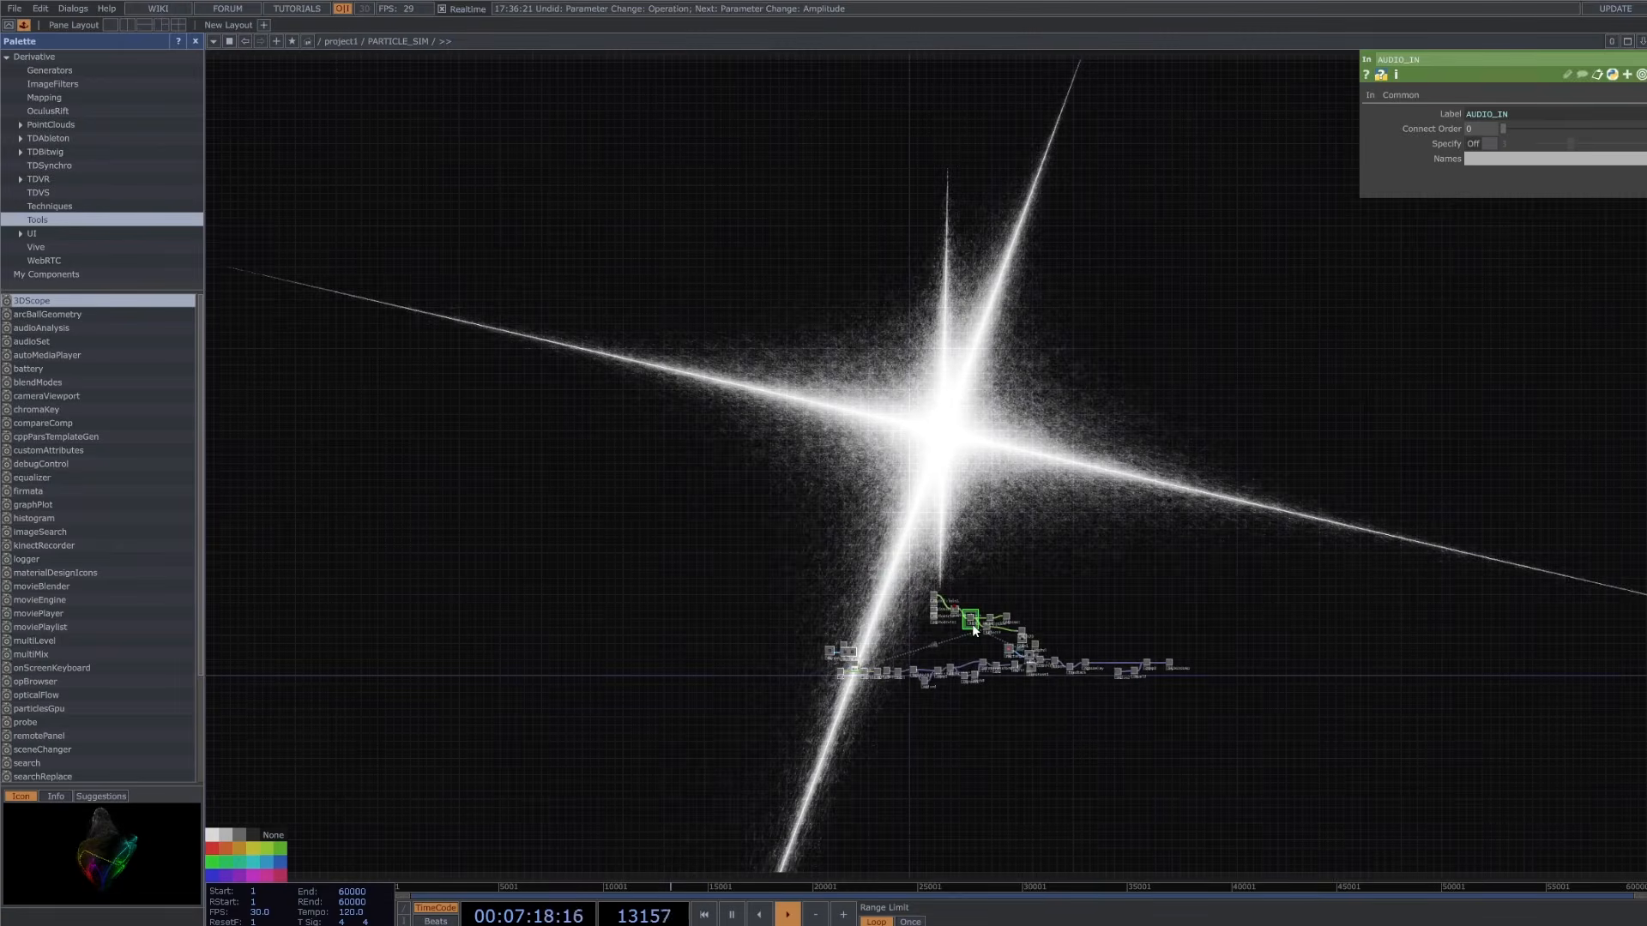
{"action": "scroll", "coordinate": [970, 624], "scroll_direction": "down", "scroll_amount": 3}
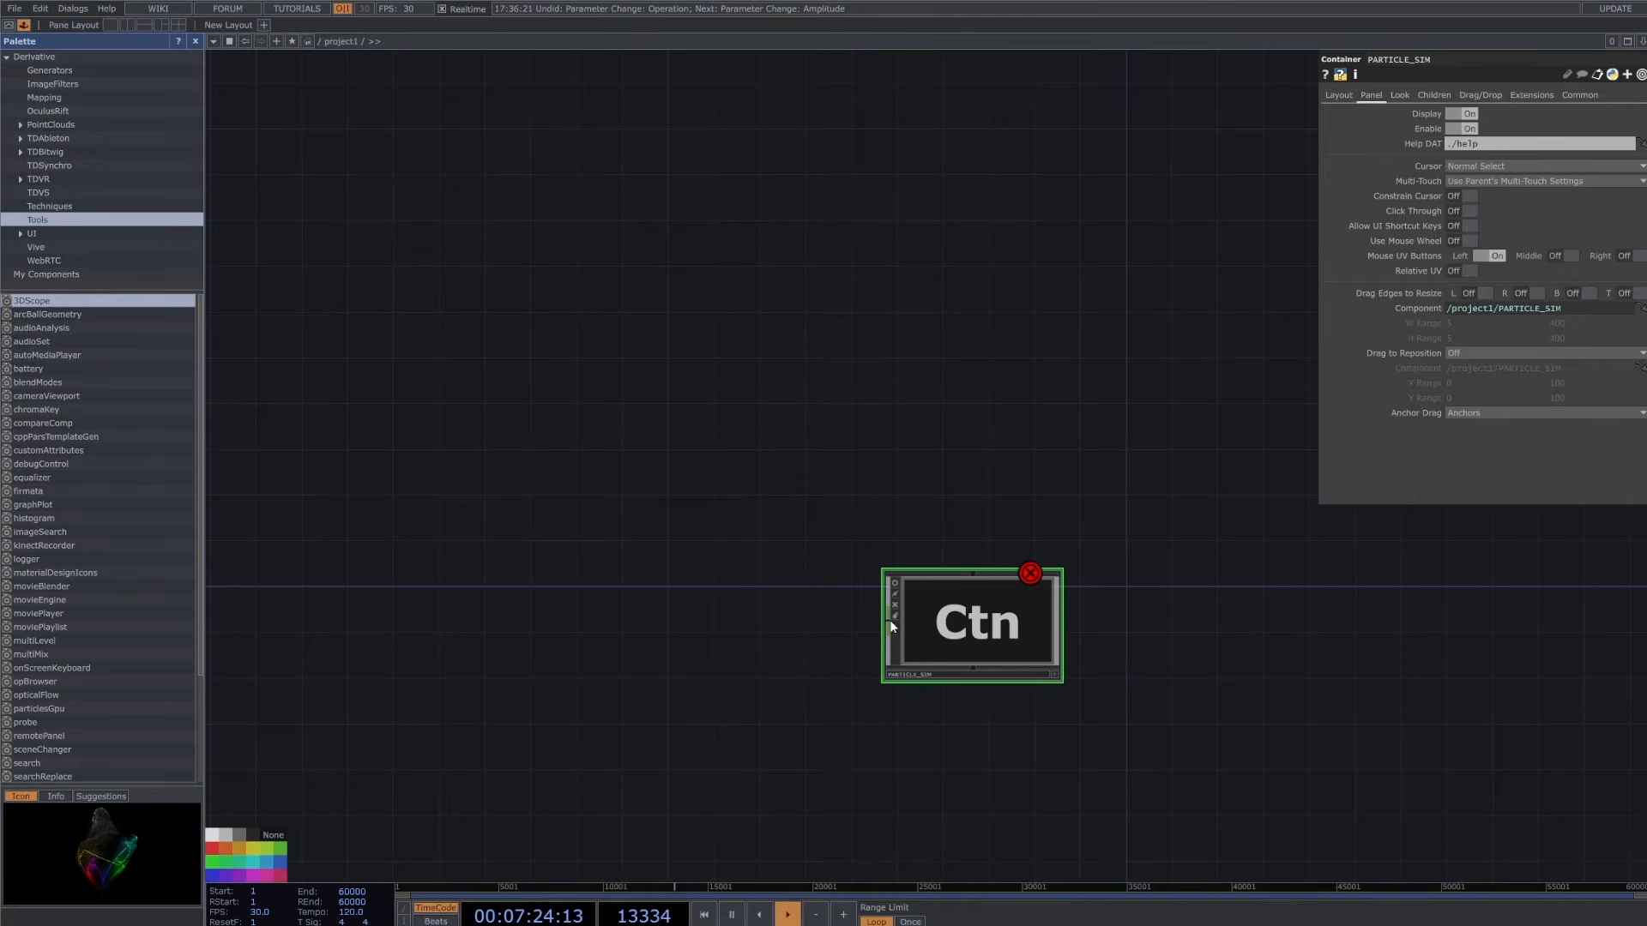
{"action": "scroll", "coordinate": [950, 600], "scroll_direction": "up", "scroll_amount": 3}
{"action": "scroll", "coordinate": [357, 313], "scroll_direction": "up", "scroll_amount": 4}
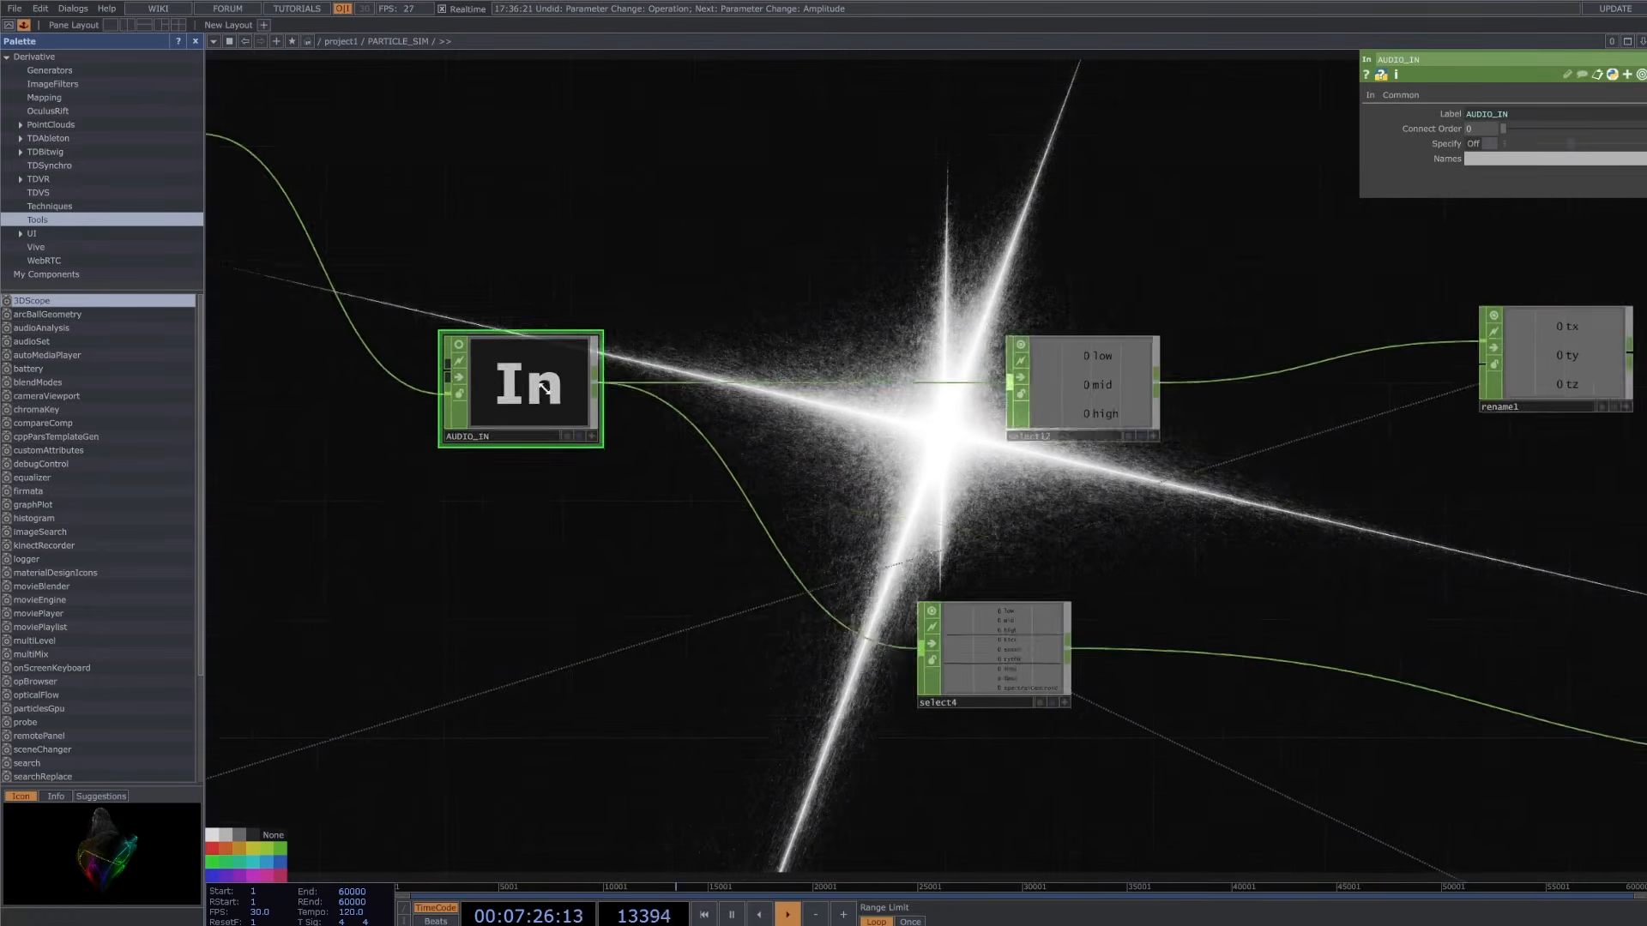
- Examine the Channel Names parameter of select12 and the list of audio channels available to it
{"action": "scroll", "coordinate": [625, 524], "scroll_direction": "down", "scroll_amount": 4}
{"action": "left_click_drag", "start_coordinate": [947, 497], "coordinate": [1034, 603]}
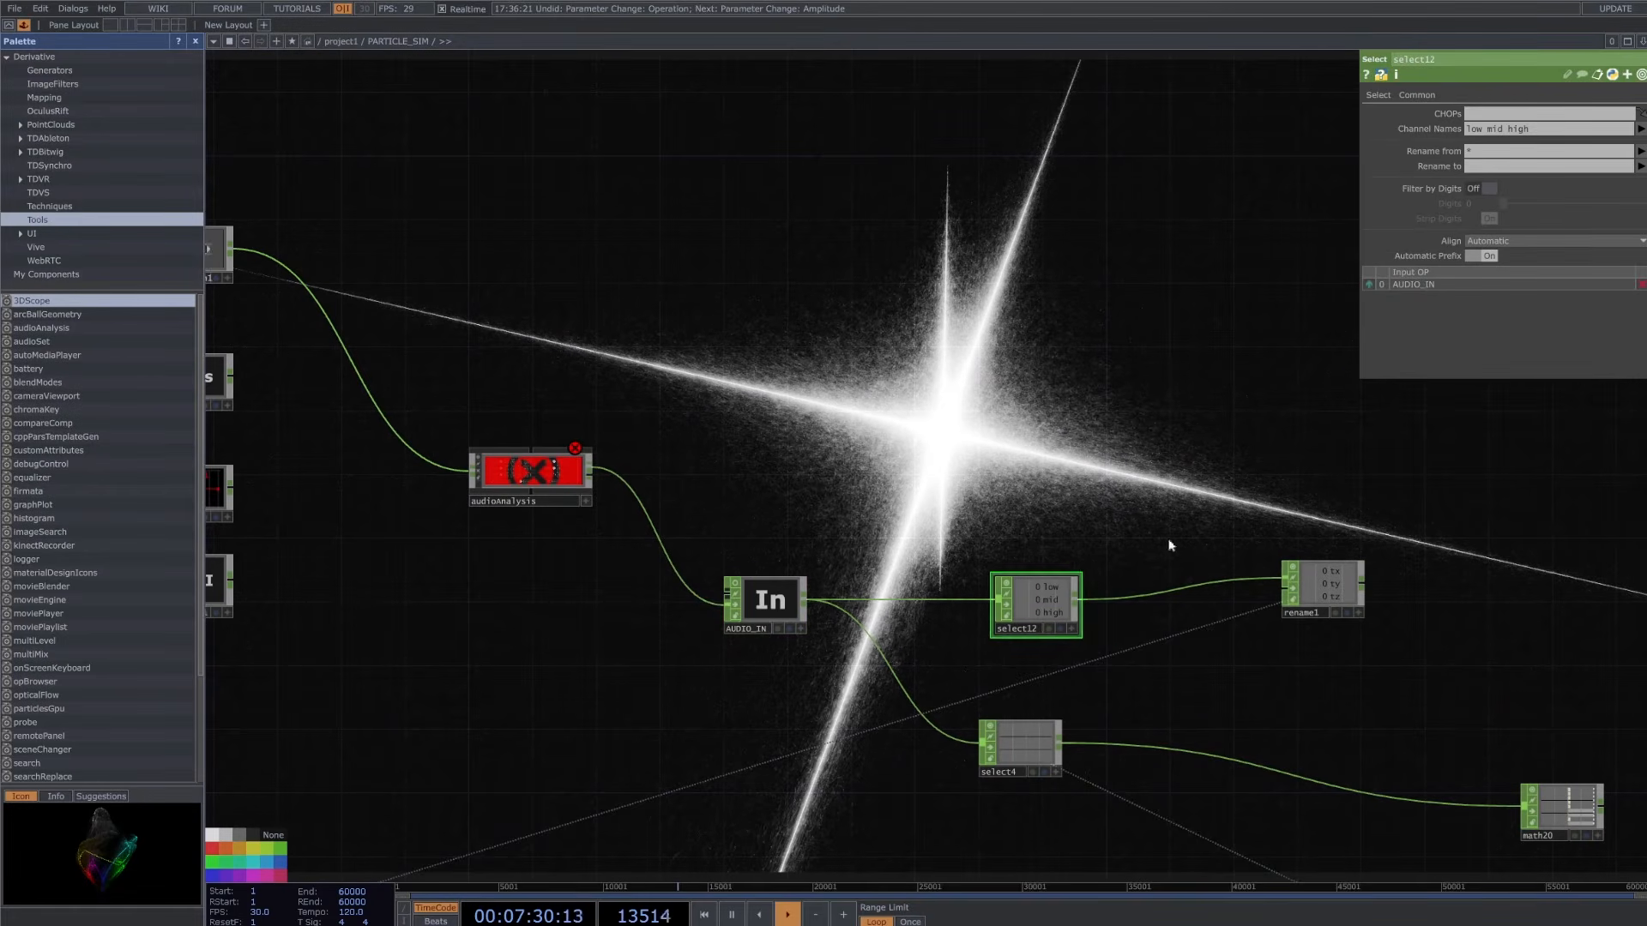
{"action": "left_click", "coordinate": [1501, 130]}
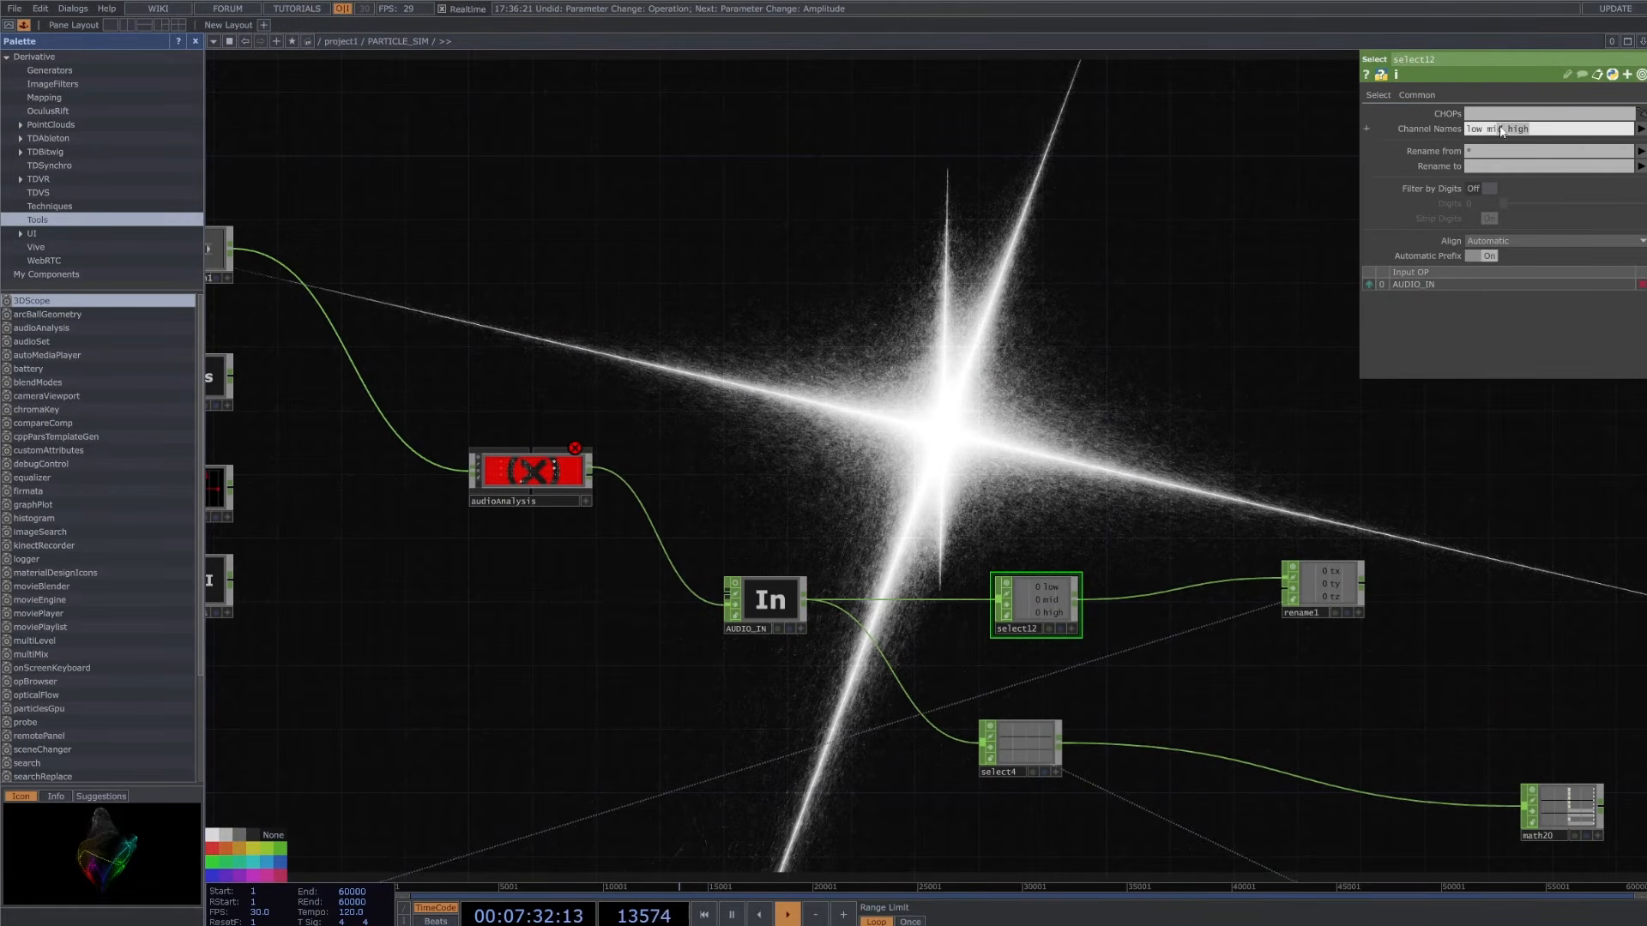
{"action": "left_click", "coordinate": [1640, 129]}
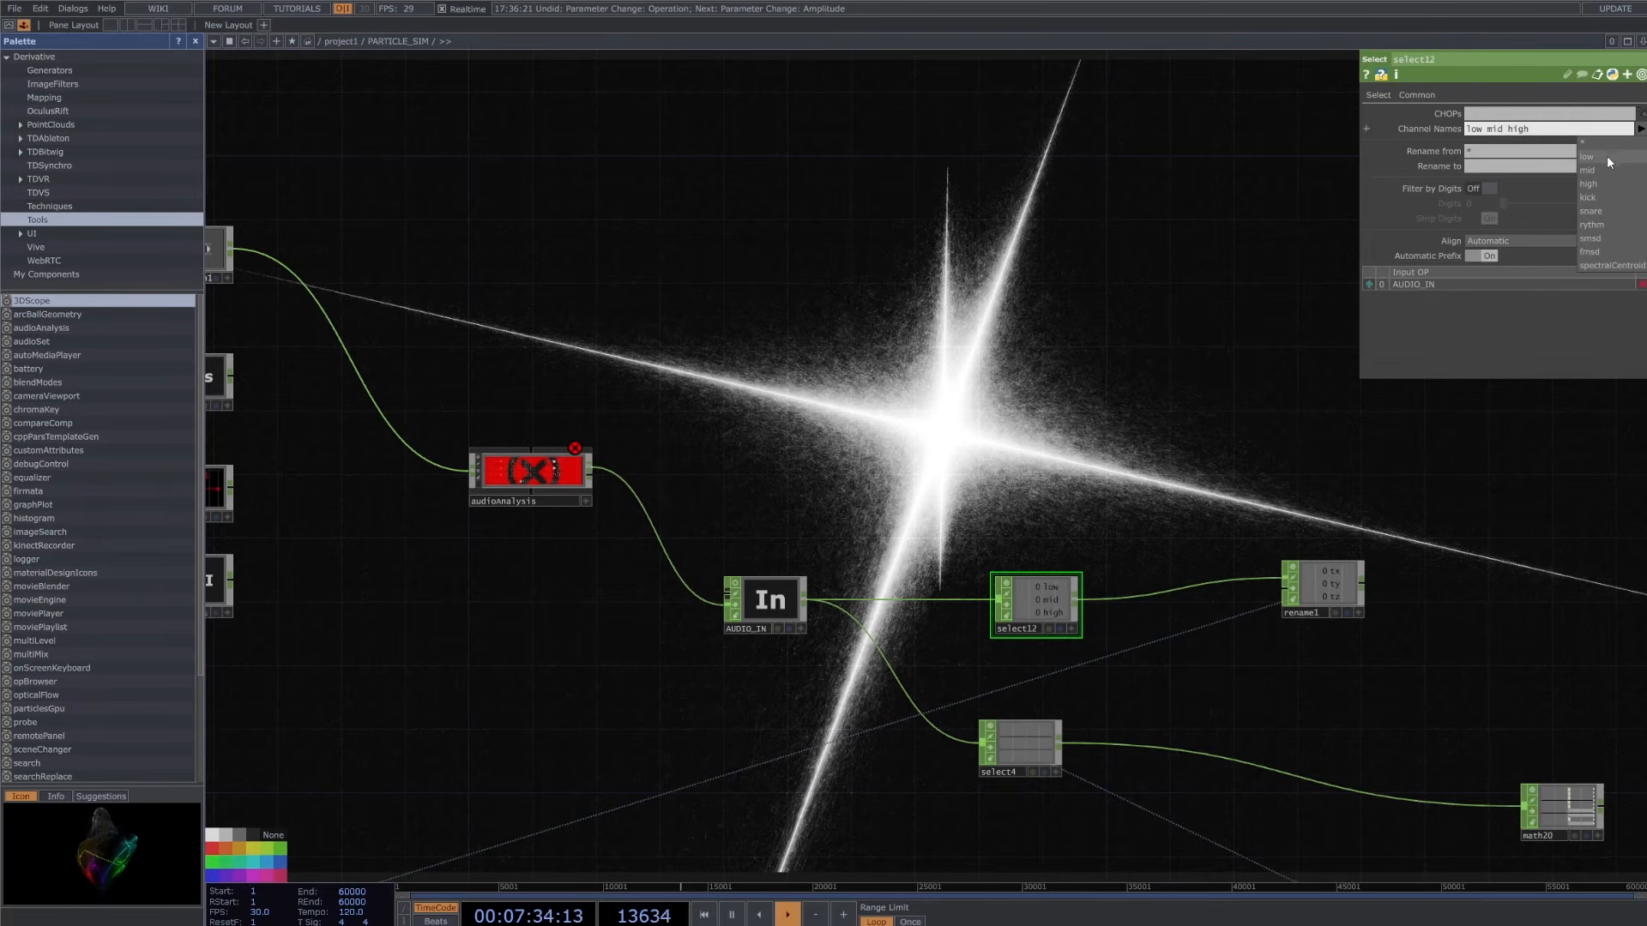
{"action": "left_click", "coordinate": [1514, 135]}
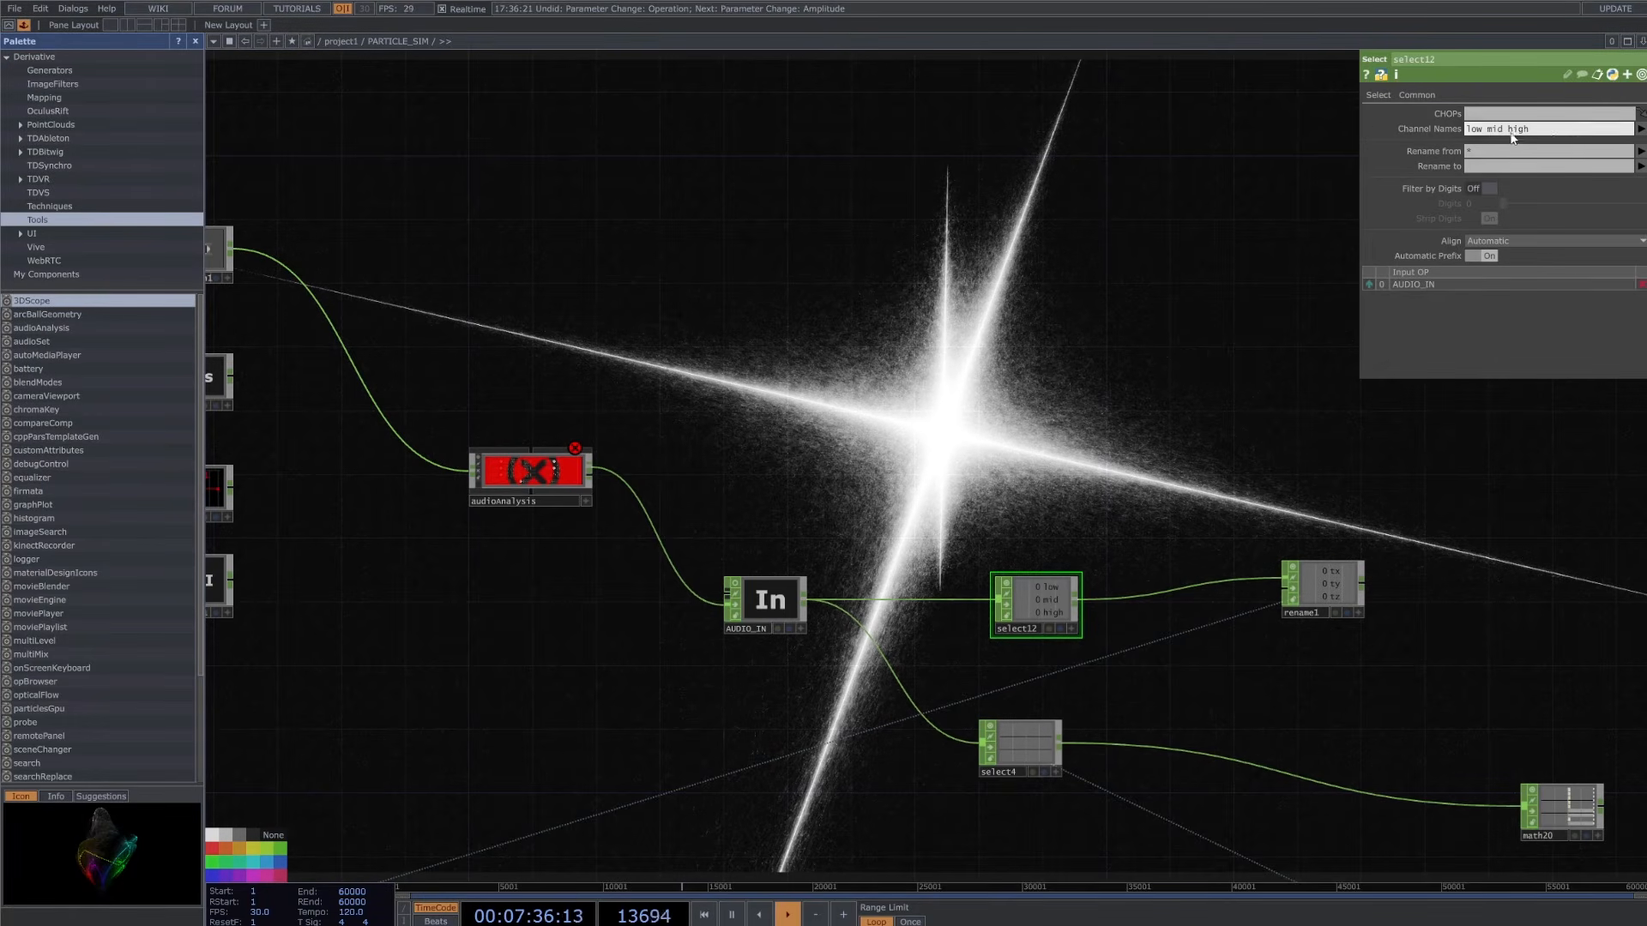
{"action": "left_click", "coordinate": [1485, 133]}
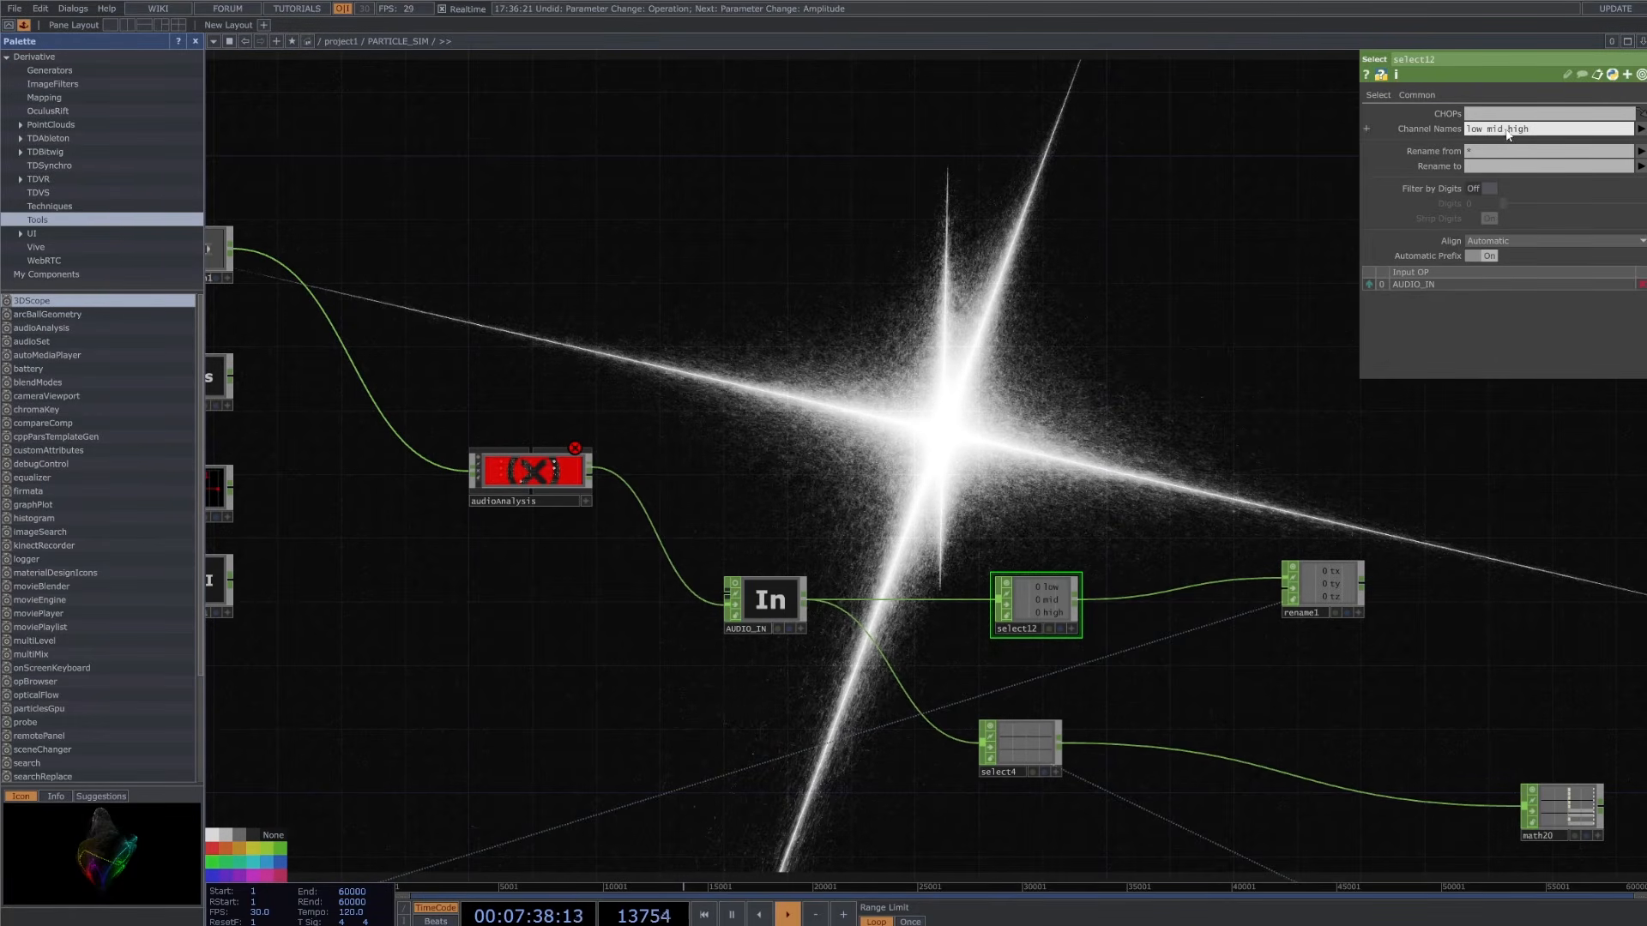
- Watch the low, mid and high channel values in select12 with audiofilein1 enabled
{"action": "scroll", "coordinate": [1070, 610], "scroll_direction": "up", "scroll_amount": 3}
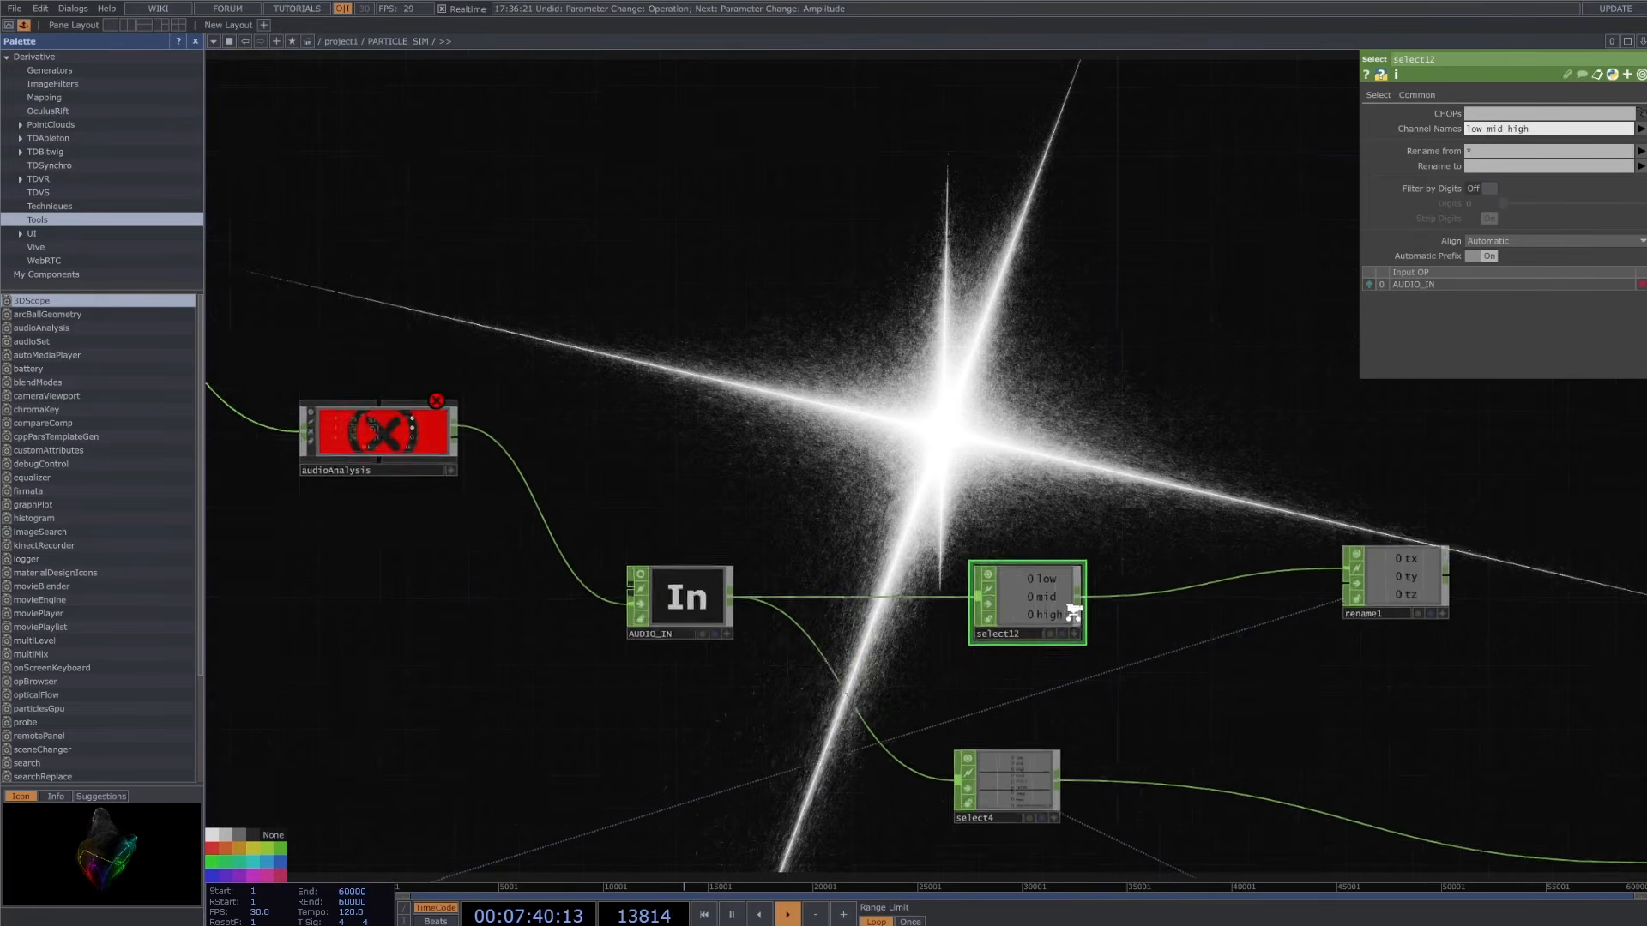
{"action": "scroll", "coordinate": [940, 503], "scroll_direction": "down", "scroll_amount": 3}
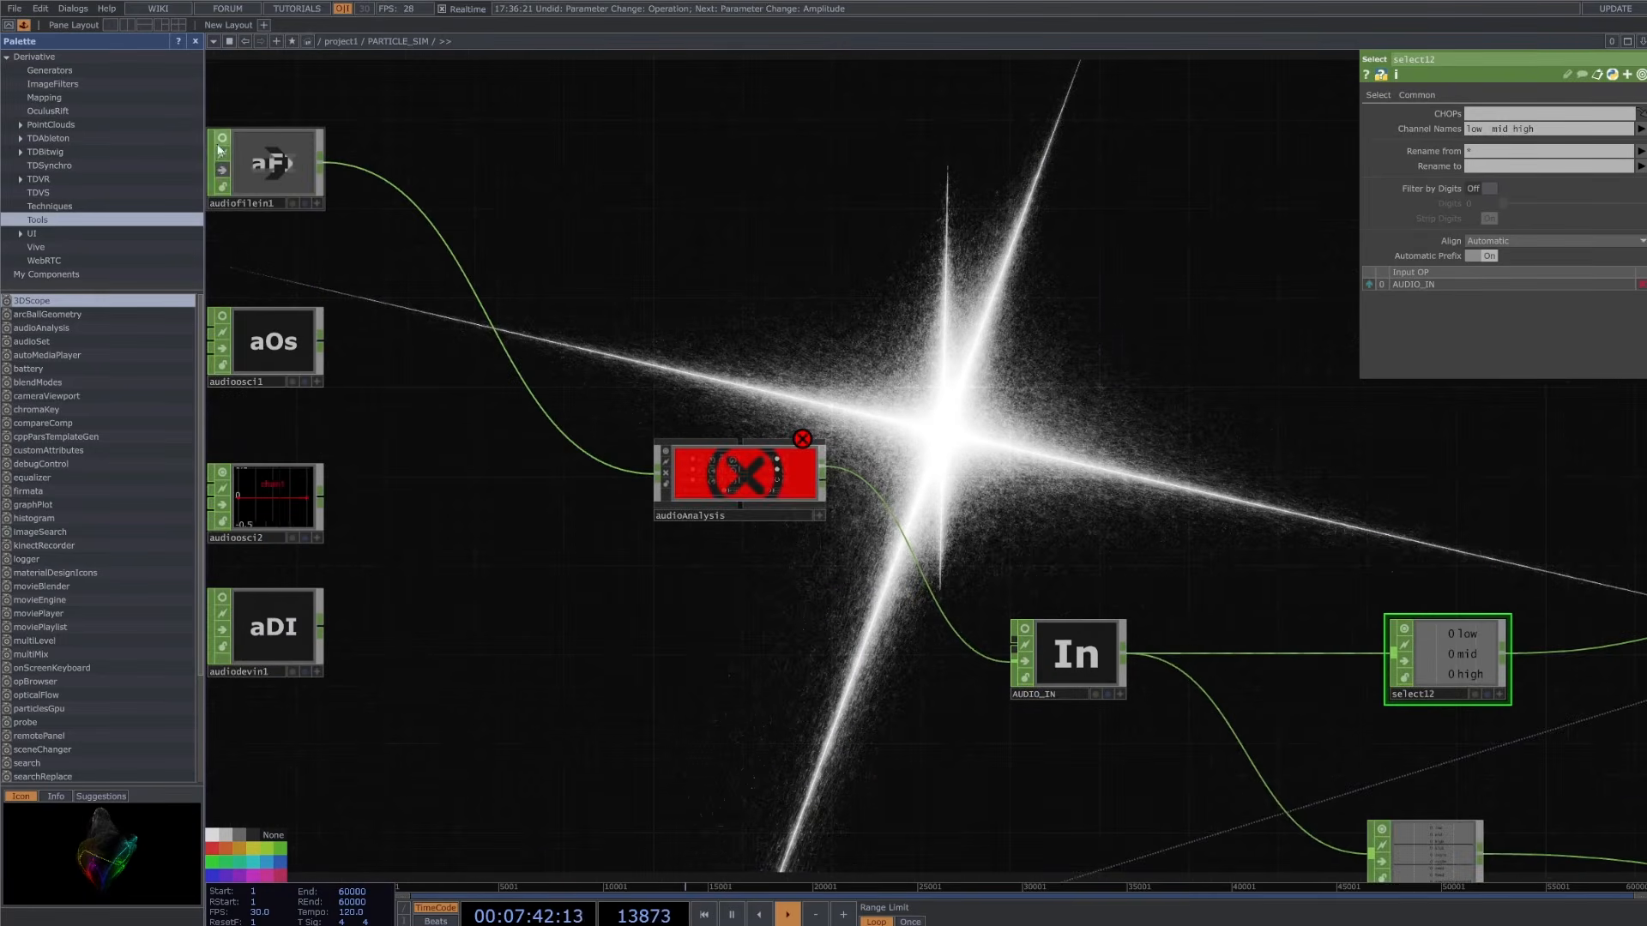
{"action": "scroll", "coordinate": [1216, 682], "scroll_direction": "up", "scroll_amount": 3}
{"action": "scroll", "coordinate": [1046, 683], "scroll_direction": "up", "scroll_amount": 3}
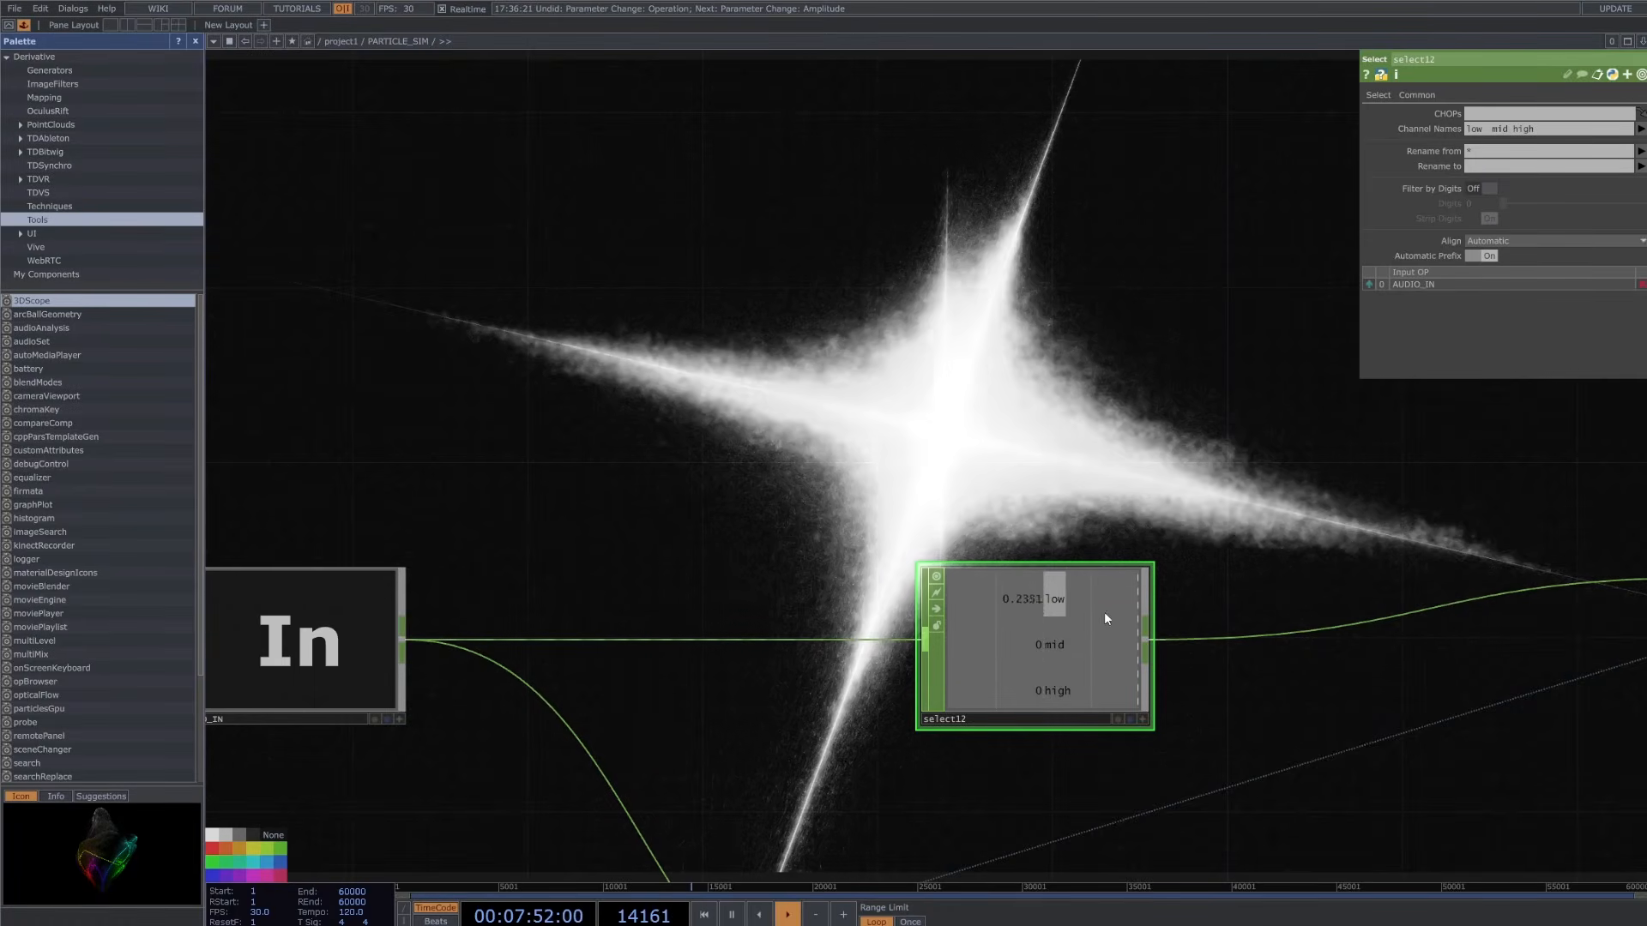
{"action": "scroll", "coordinate": [1101, 623], "scroll_direction": "down", "scroll_amount": 5}
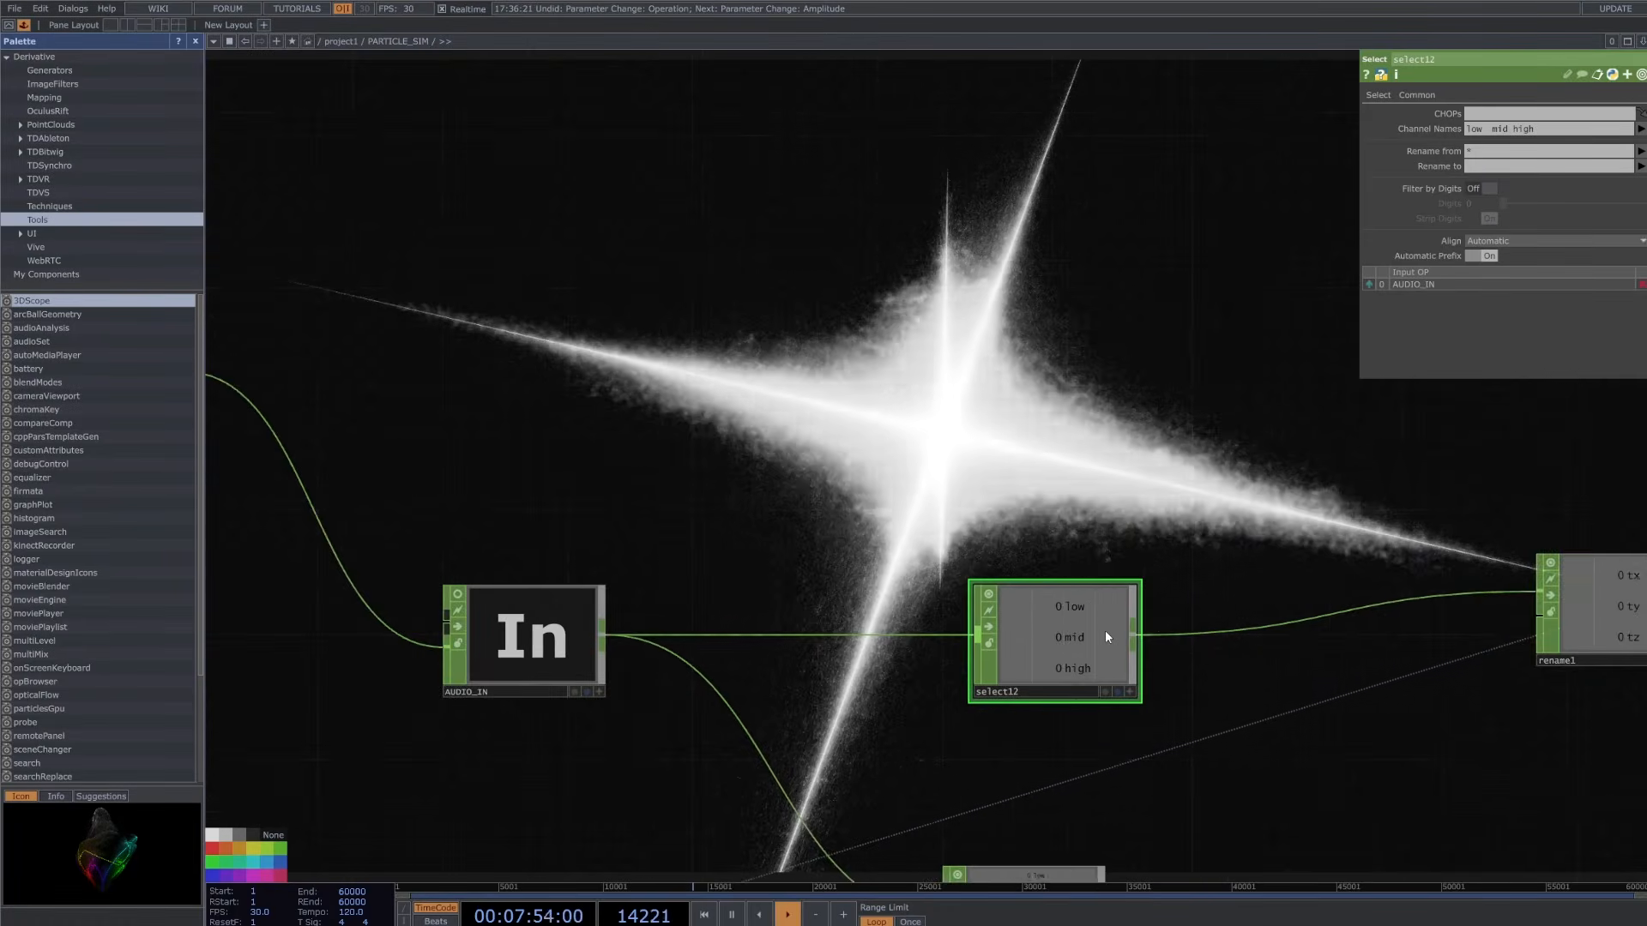
{"action": "scroll", "coordinate": [1096, 624], "scroll_direction": "down", "scroll_amount": 3}
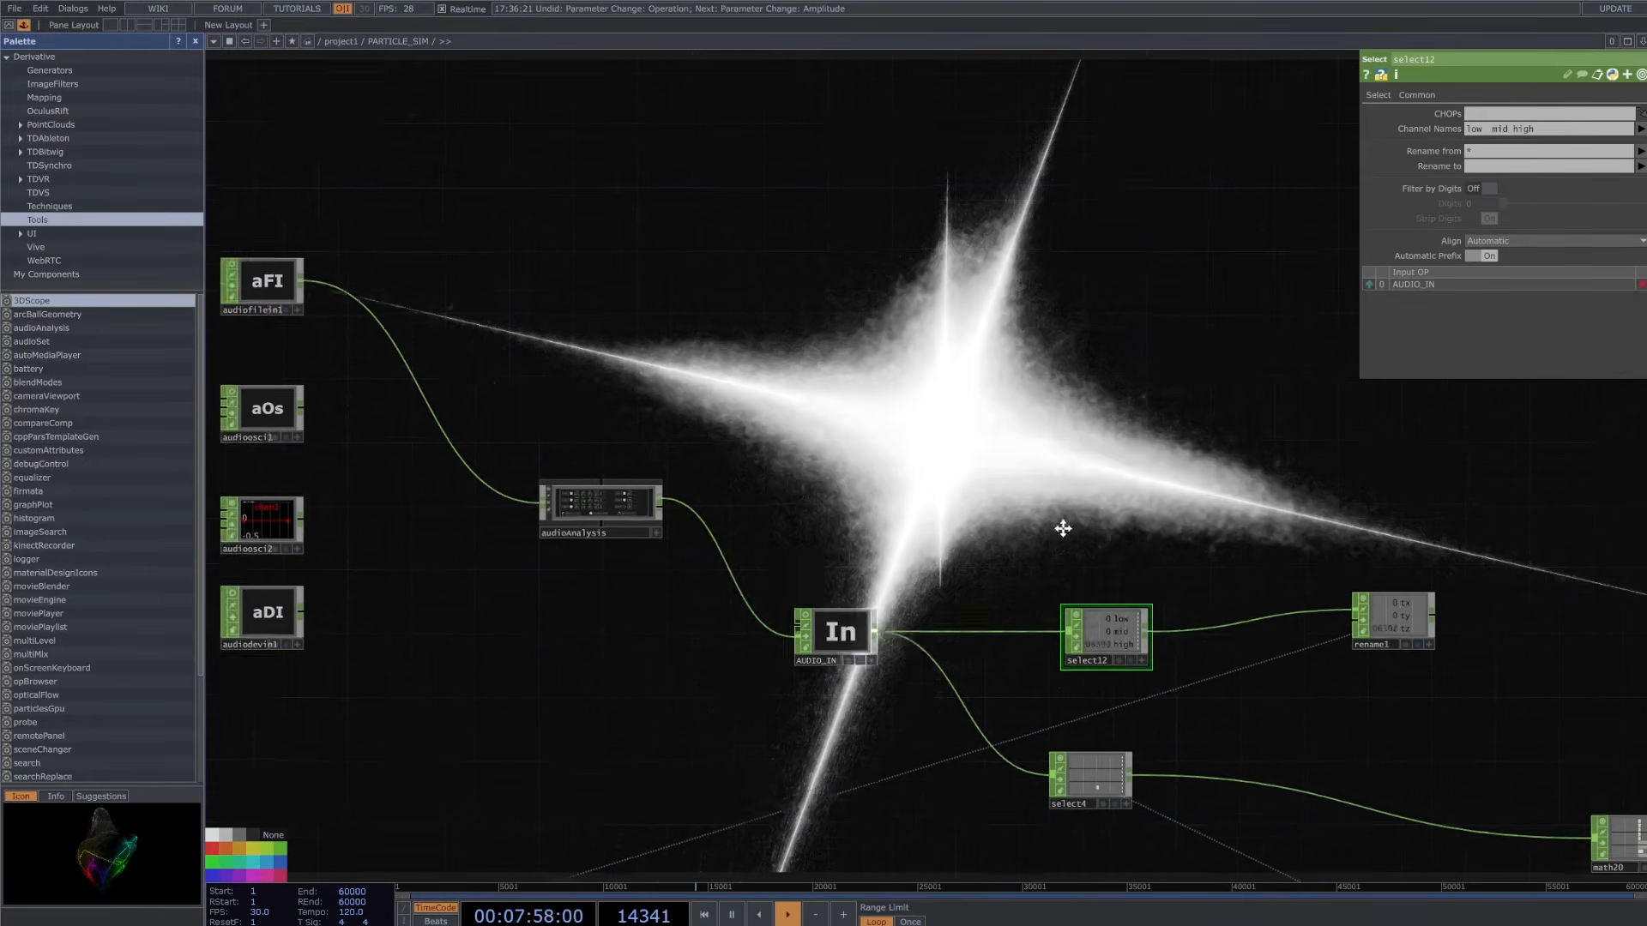
- Pause the timeline and examine how rename1 renames the incoming channels to tx, ty and tz
{"action": "scroll", "coordinate": [1200, 549], "scroll_direction": "down", "scroll_amount": 3}
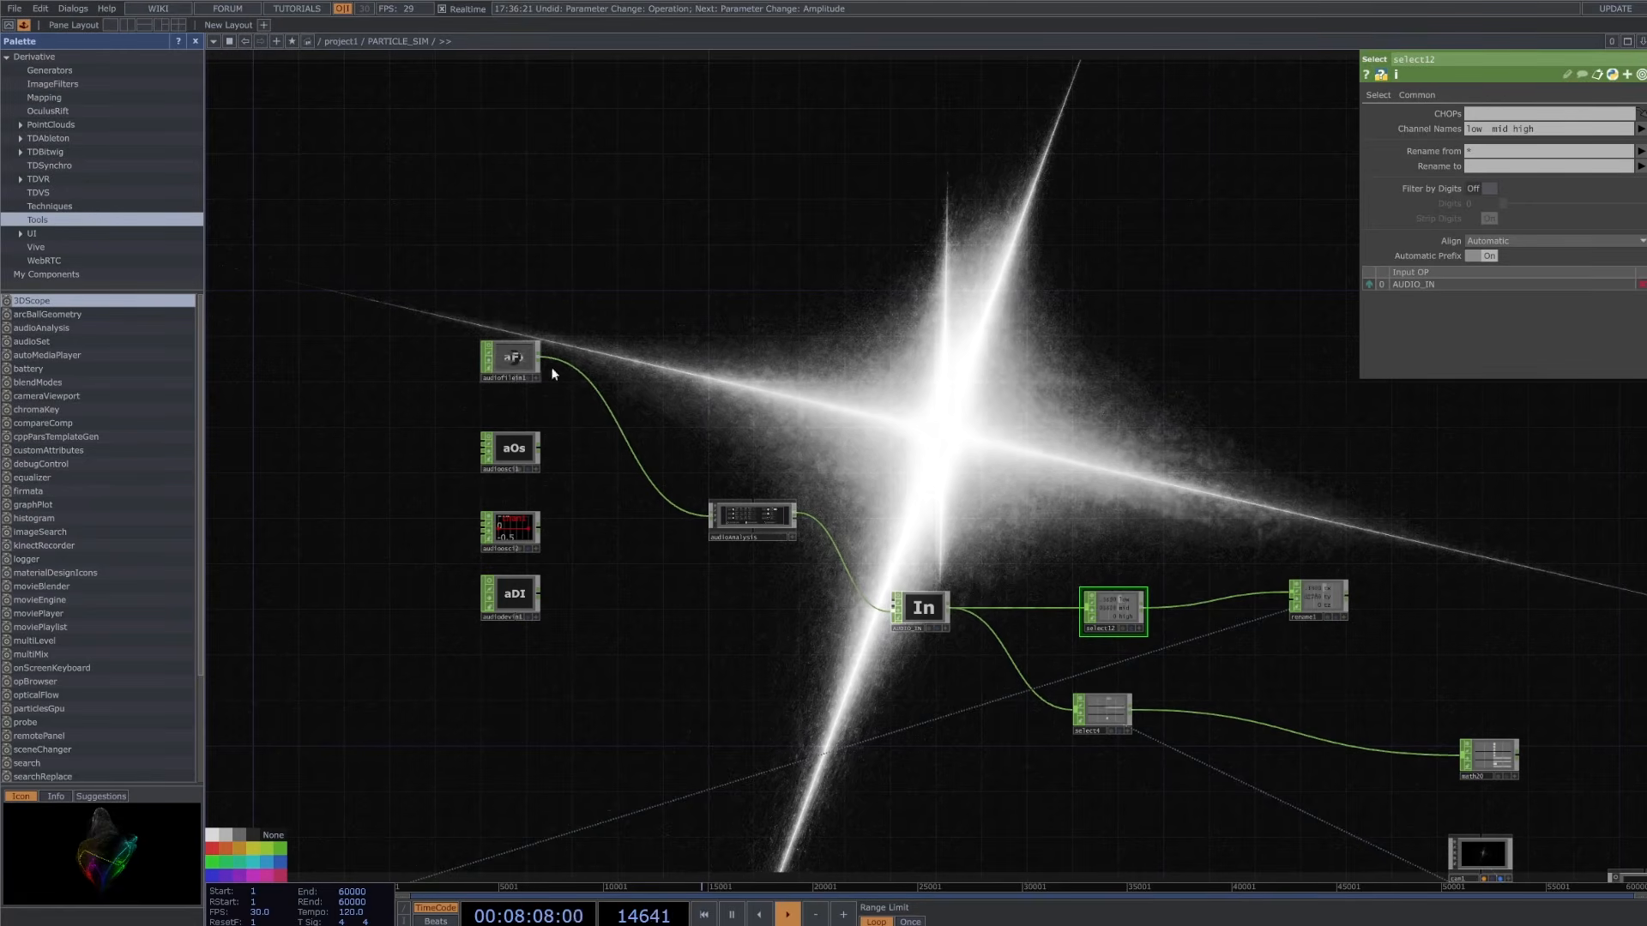
{"action": "scroll", "coordinate": [1313, 632], "scroll_direction": "up", "scroll_amount": 3}
{"action": "key", "text": "space"}
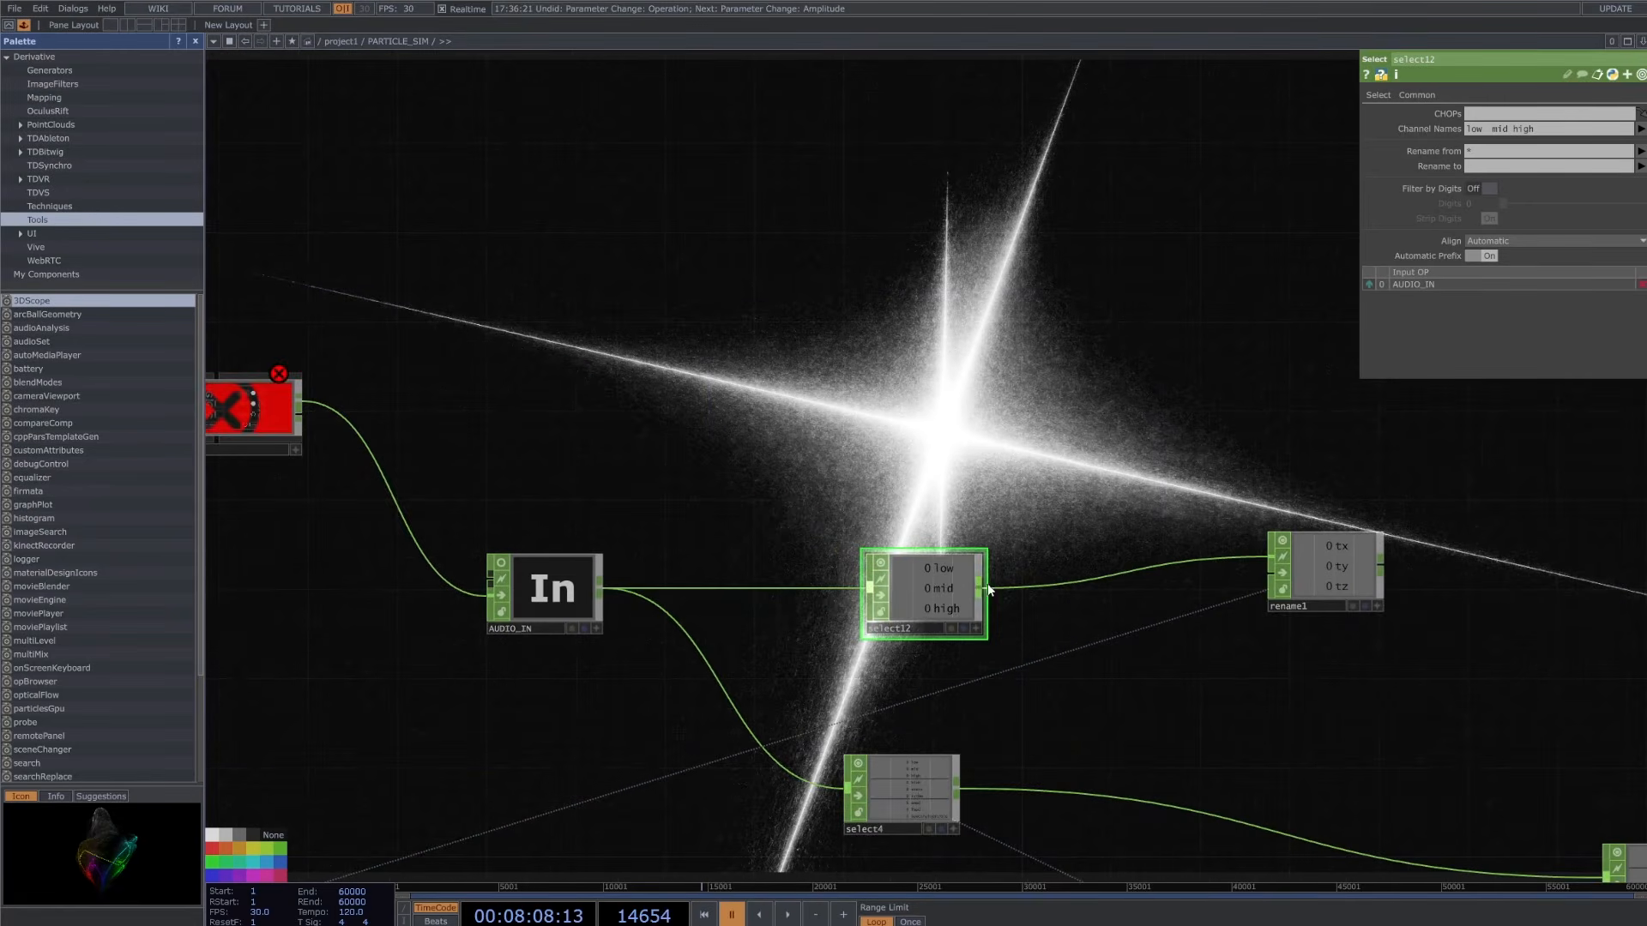
{"action": "left_click", "coordinate": [1307, 558]}
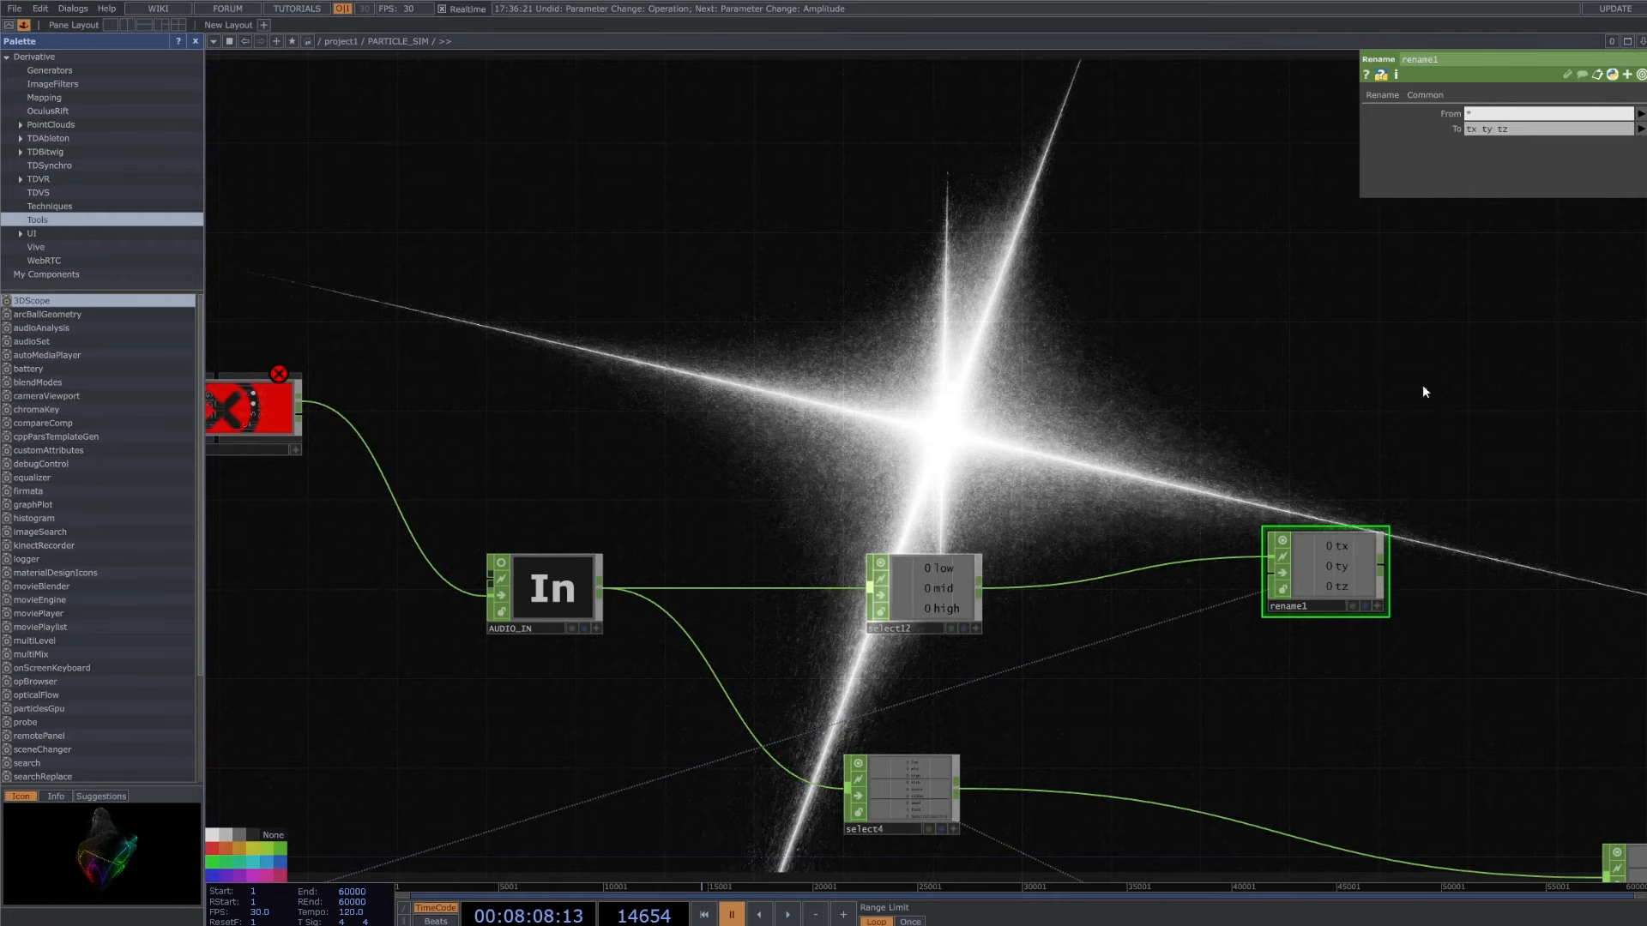
{"action": "left_click_drag", "start_coordinate": [1423, 386], "coordinate": [1230, 404]}
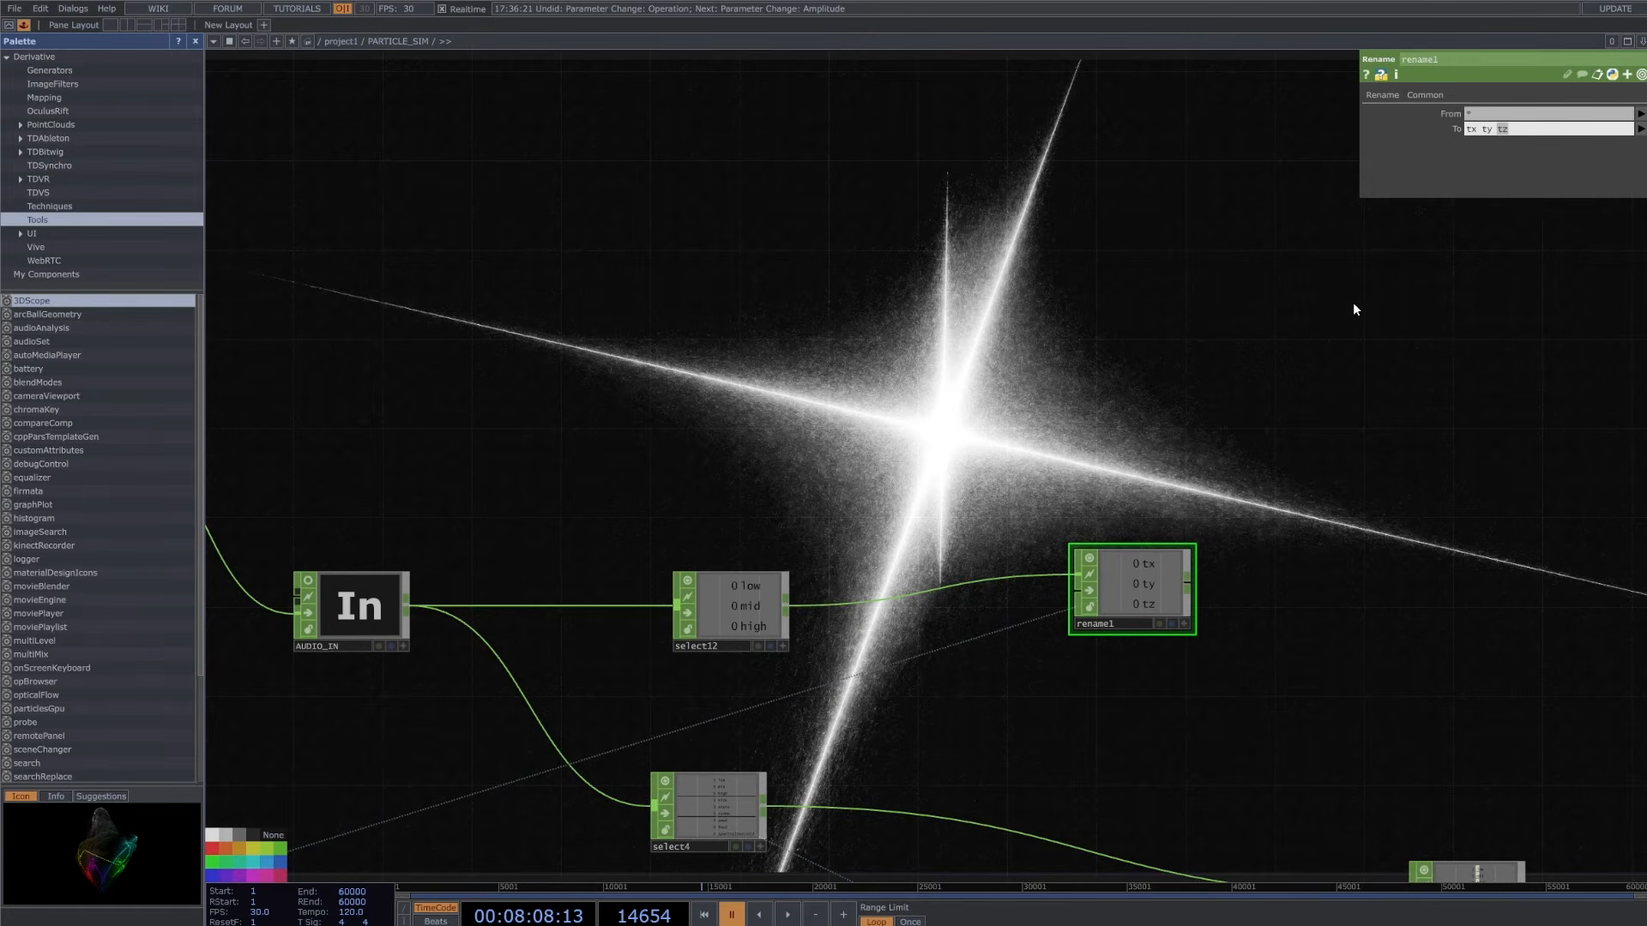
{"action": "scroll", "coordinate": [1156, 561], "scroll_direction": "up", "scroll_amount": 2}
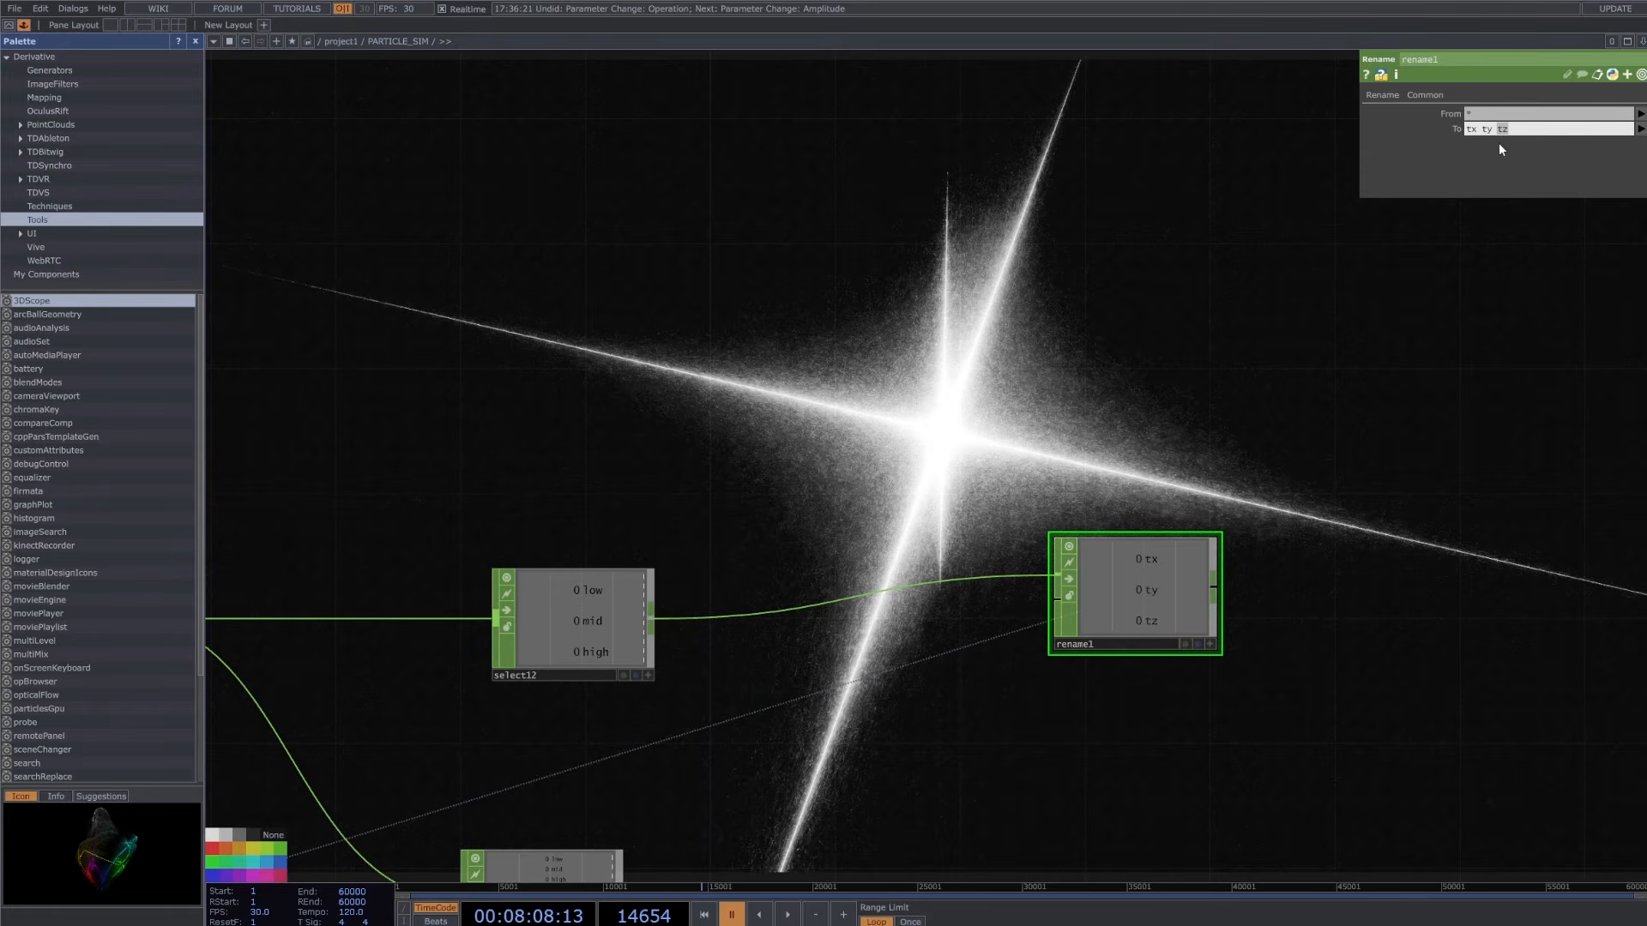
{"action": "scroll", "coordinate": [1406, 232], "scroll_direction": "down", "scroll_amount": 3}
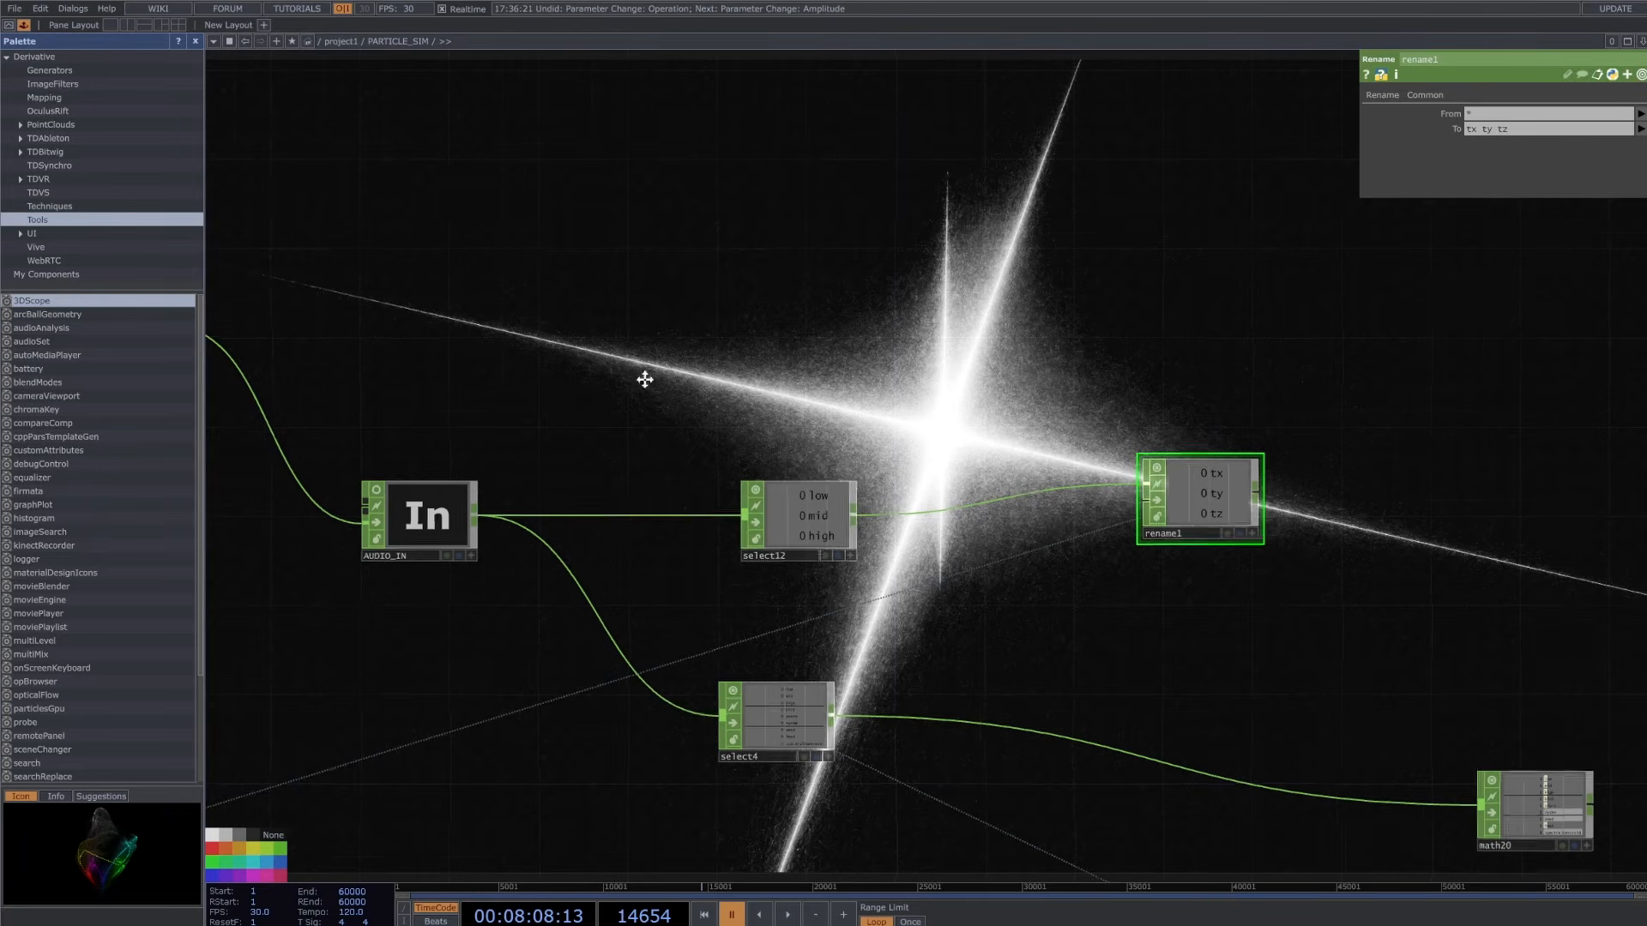
- Go inside the audioAnalysis component, examine the settings of its audio filters, and return to the PARTICLE_SIM network
{"action": "left_click_drag", "start_coordinate": [639, 388], "coordinate": [945, 568]}
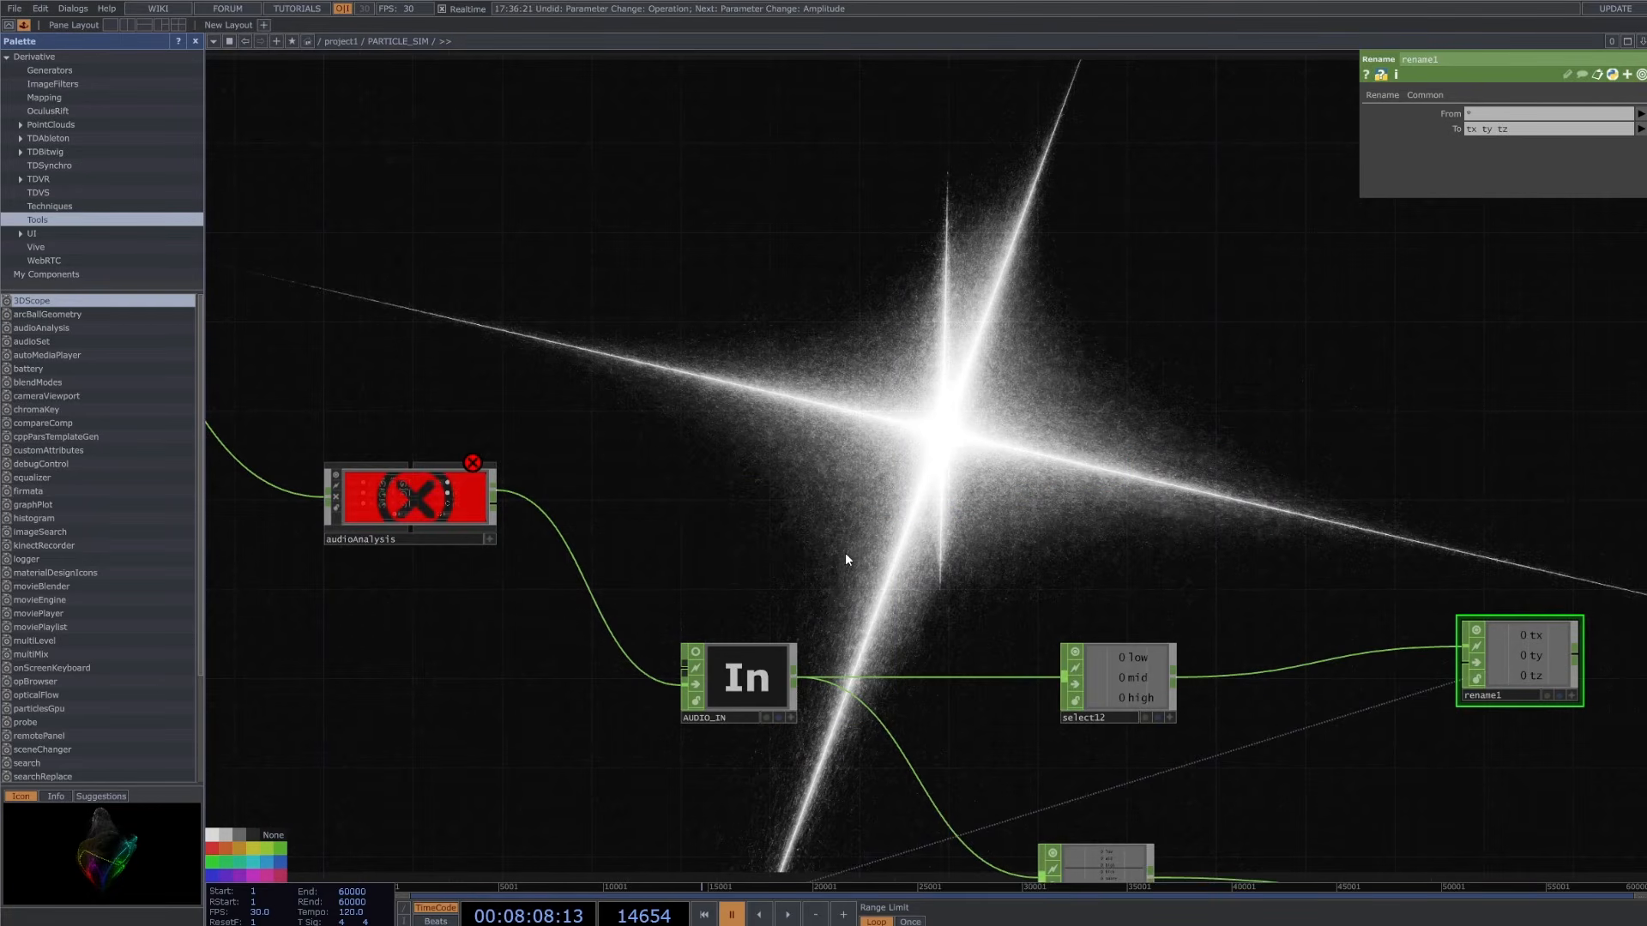
{"action": "left_click", "coordinate": [409, 503]}
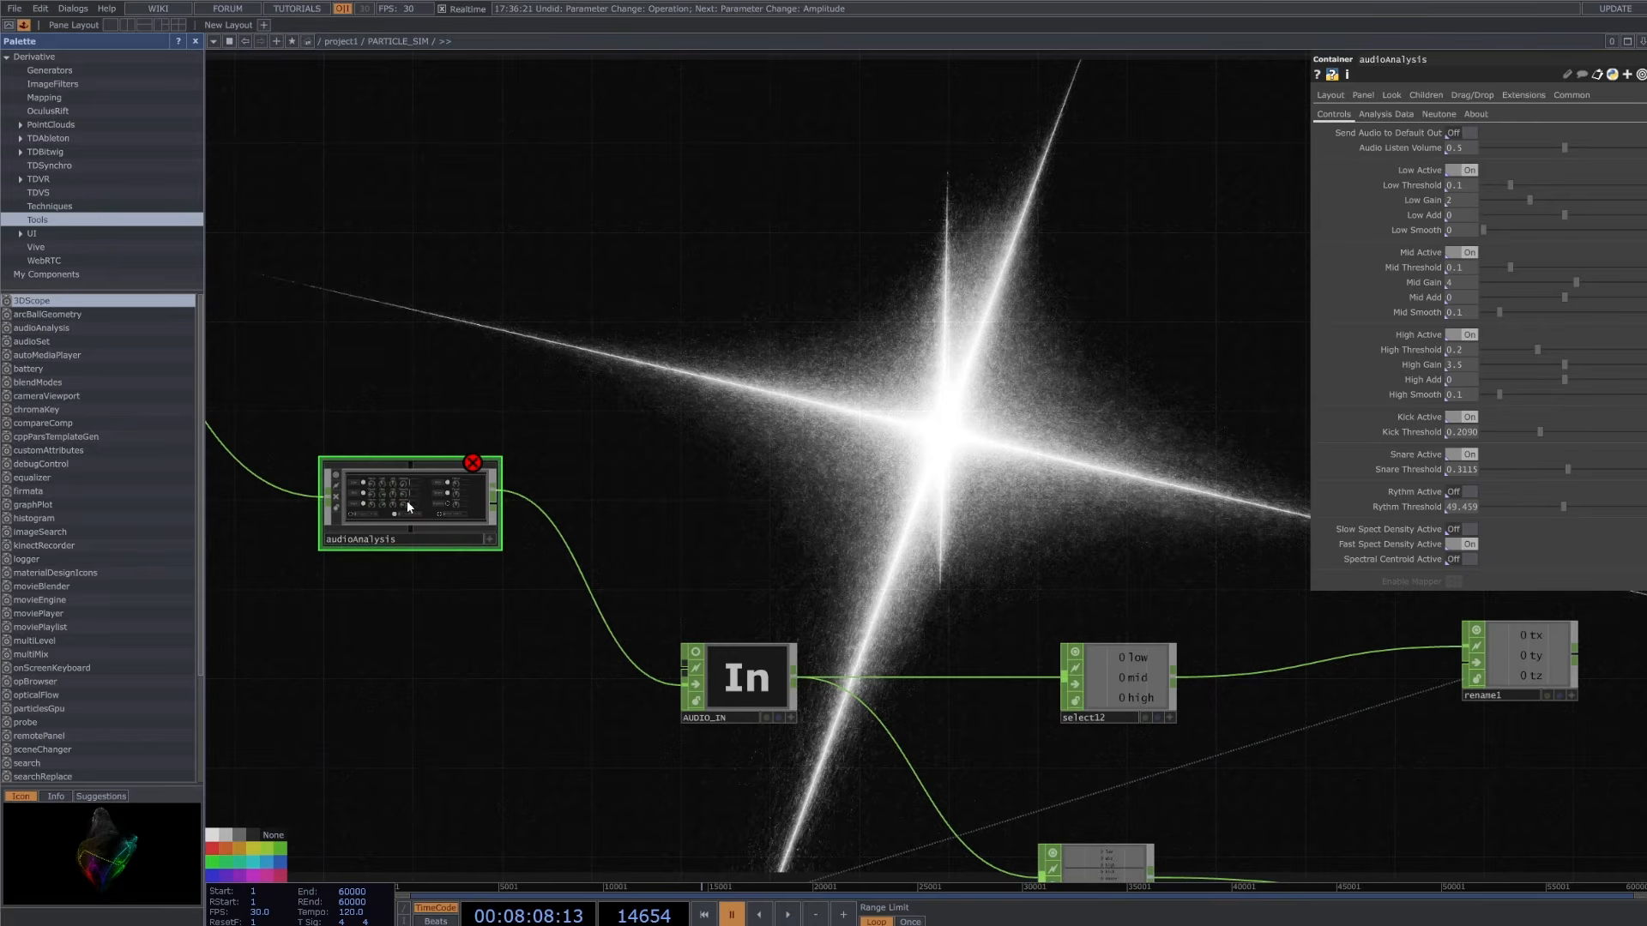
{"action": "key", "text": "i"}
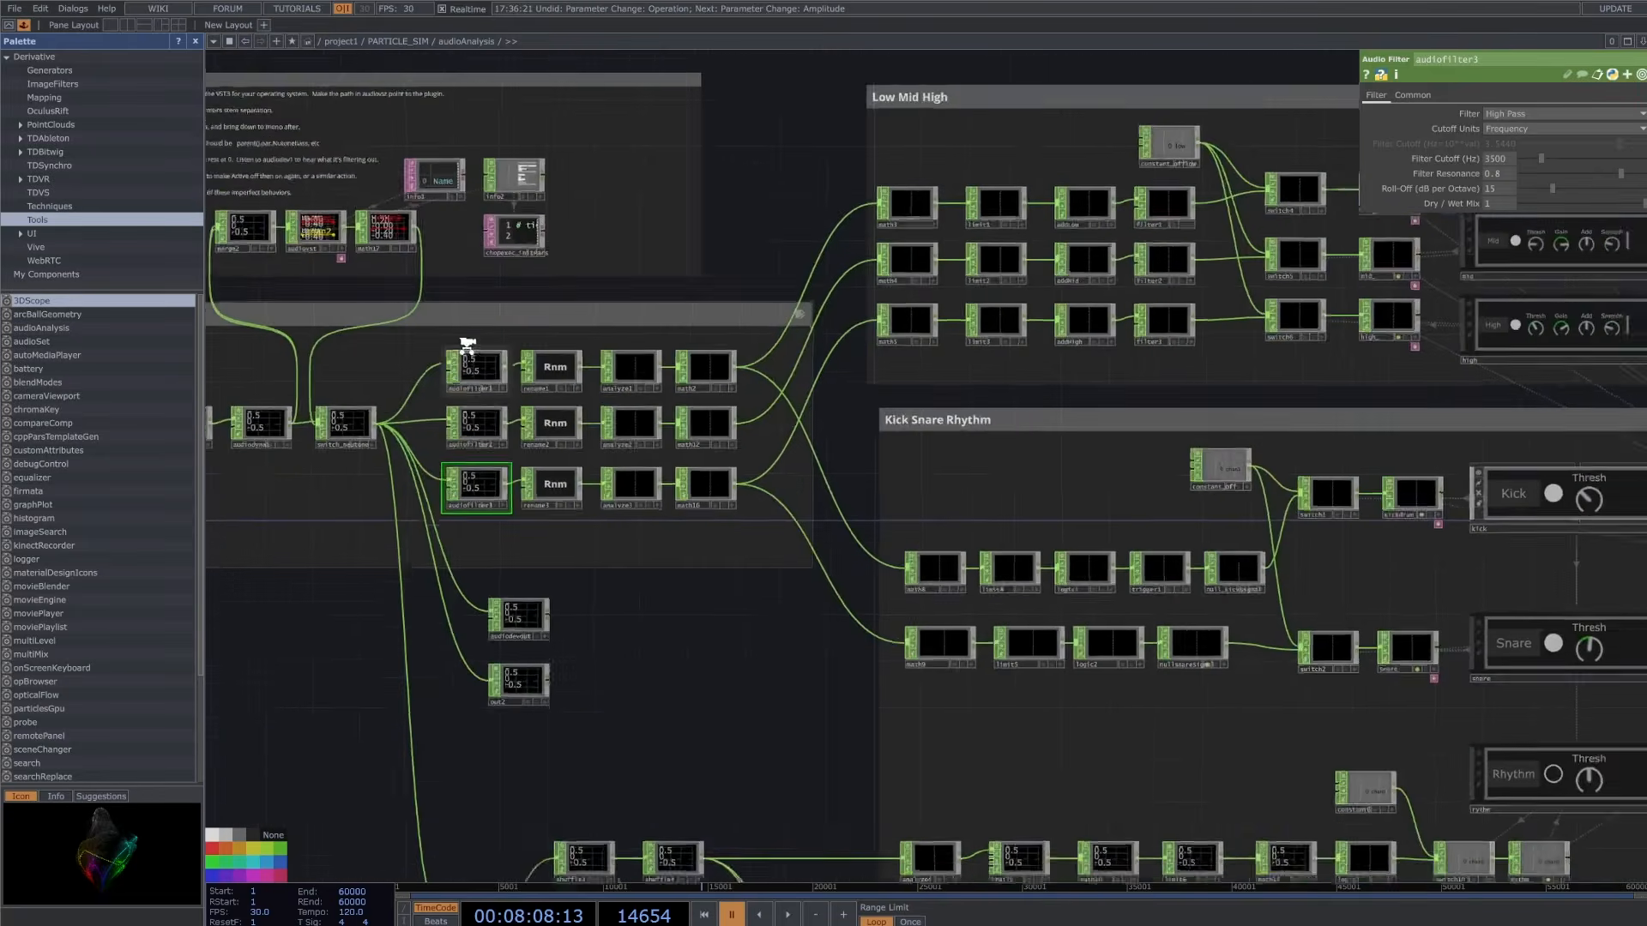
{"action": "scroll", "coordinate": [512, 400], "scroll_direction": "up", "scroll_amount": 2}
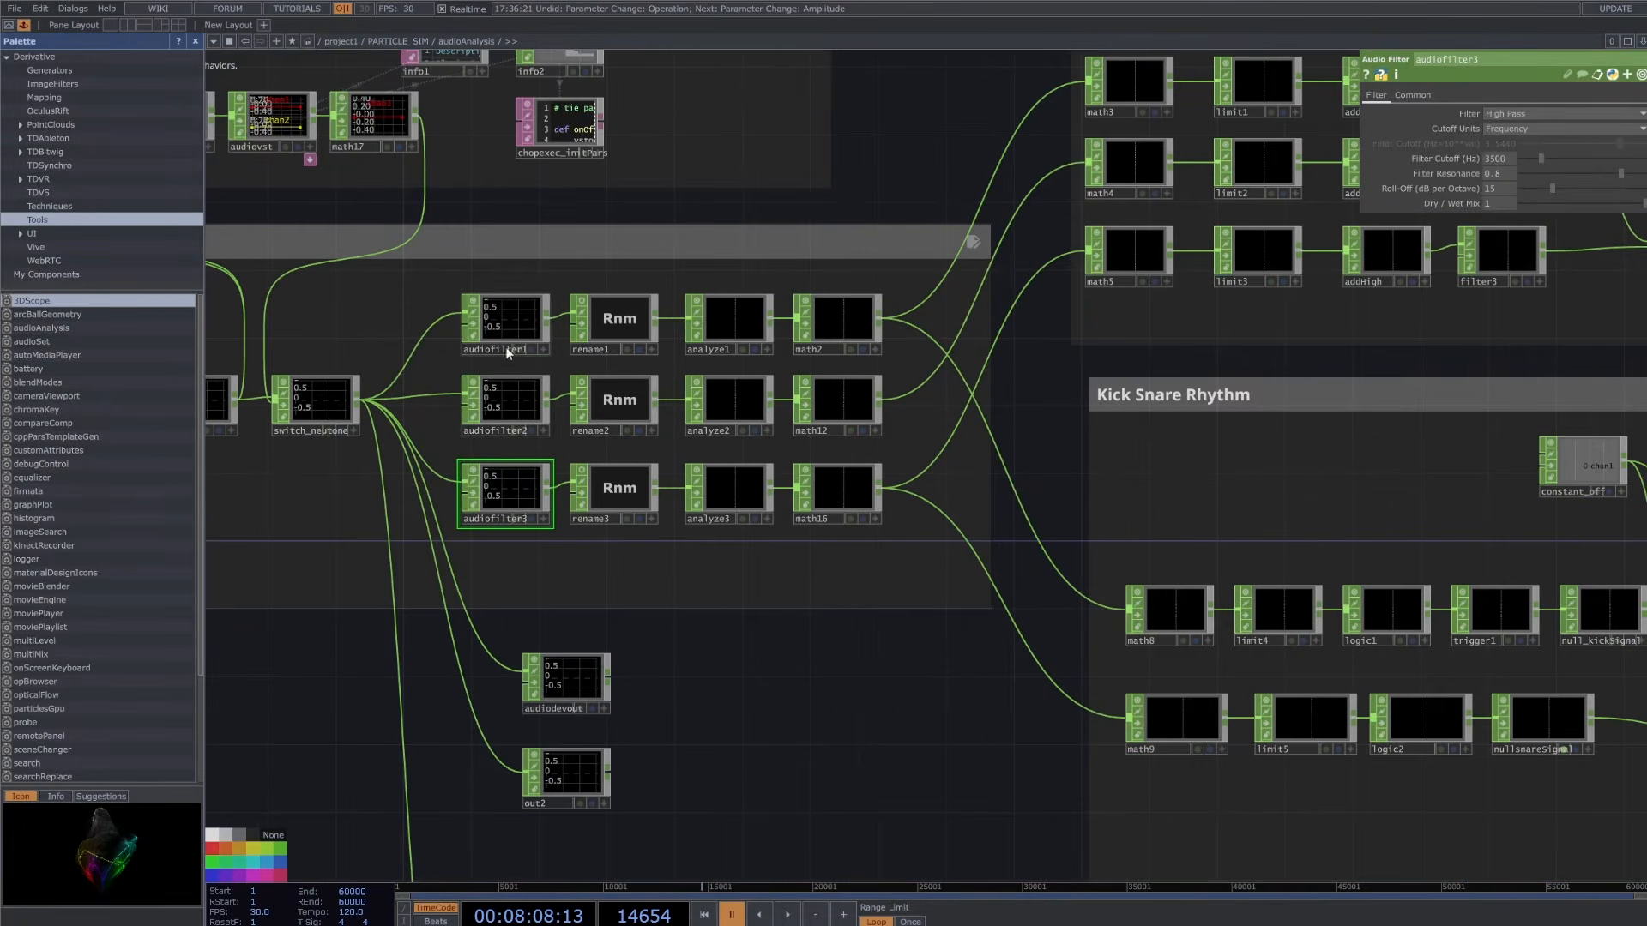
{"action": "left_click", "coordinate": [506, 347]}
{"action": "left_click", "coordinate": [523, 403]}
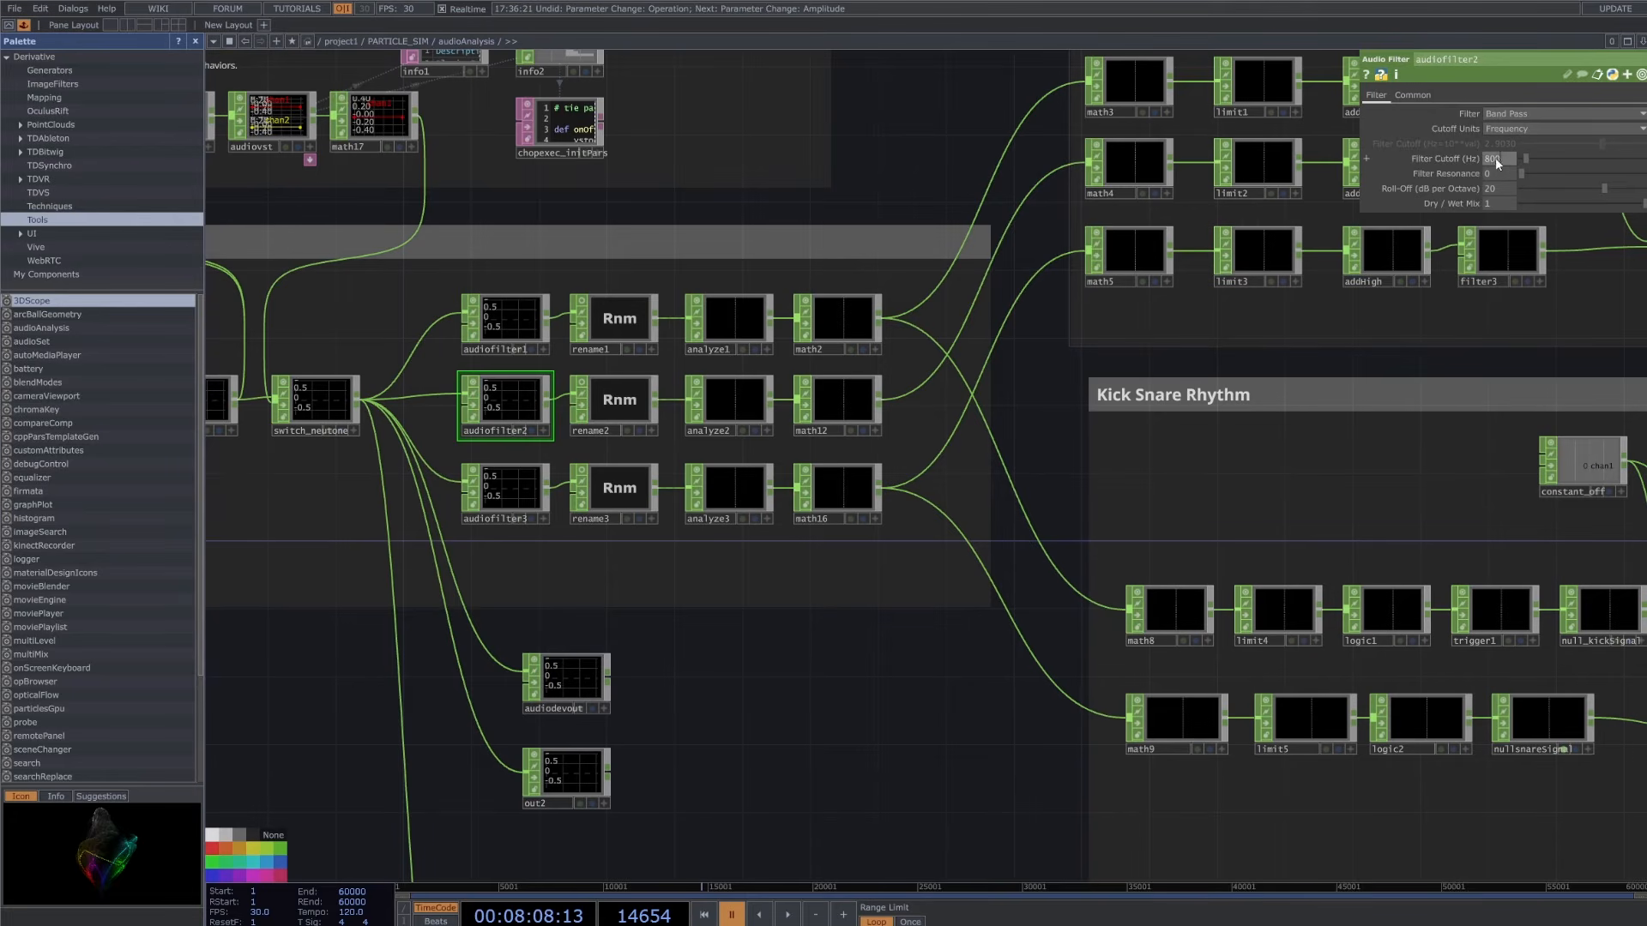
{"action": "scroll", "coordinate": [583, 454], "scroll_direction": "down", "scroll_amount": 5}
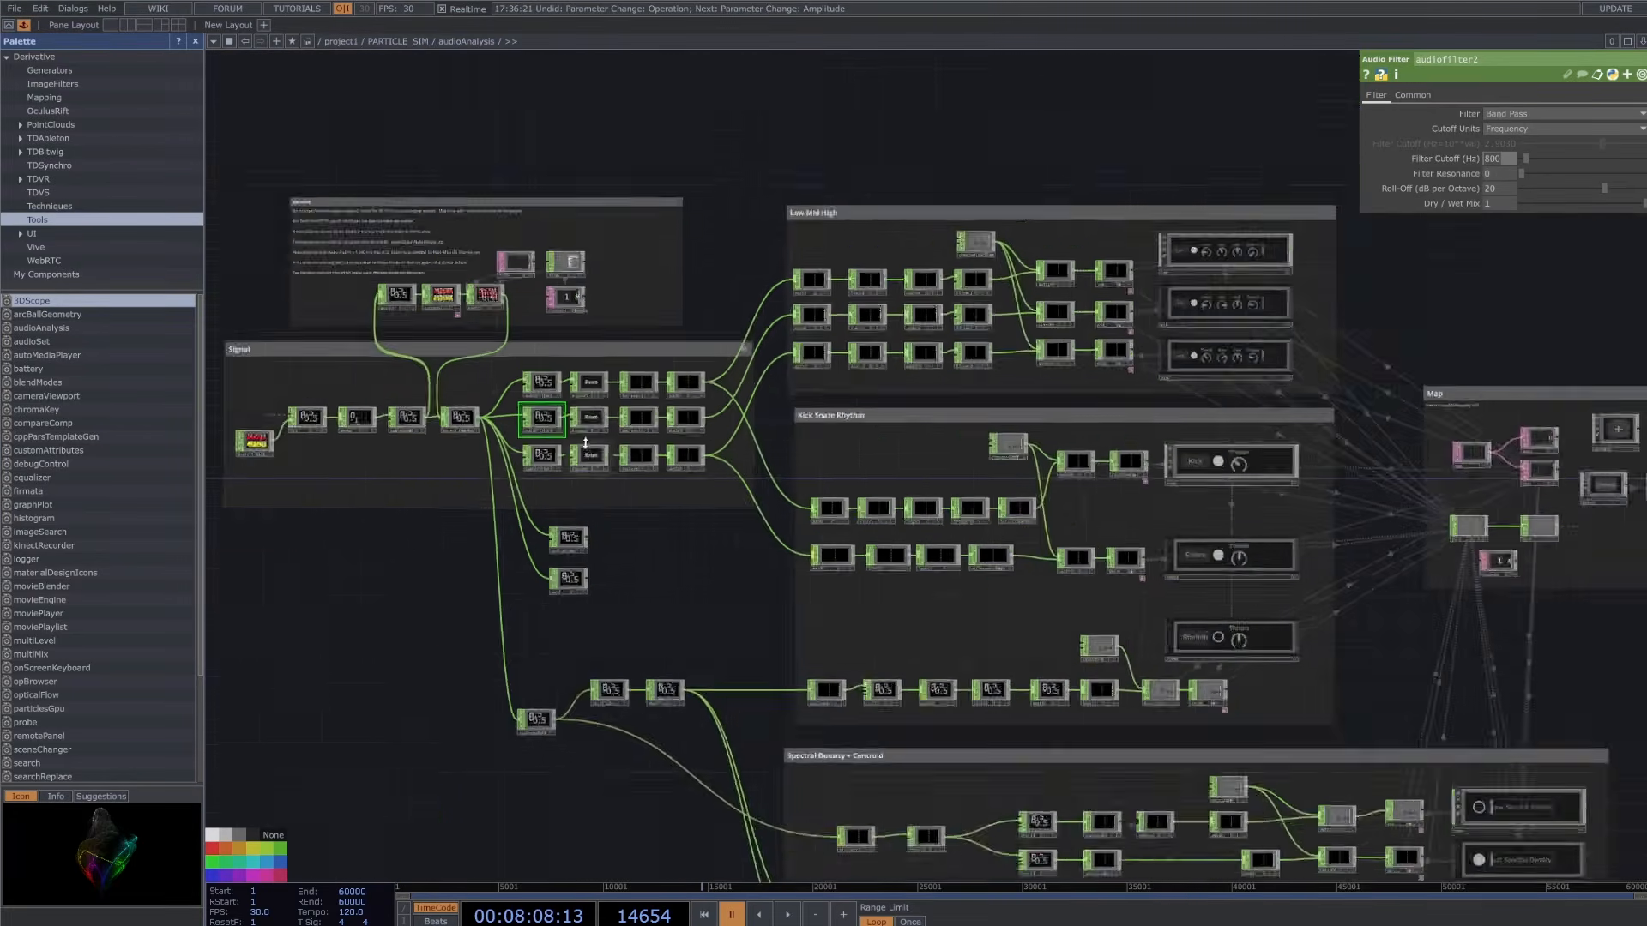
{"action": "scroll", "coordinate": [582, 465], "scroll_direction": "down", "scroll_amount": 3}
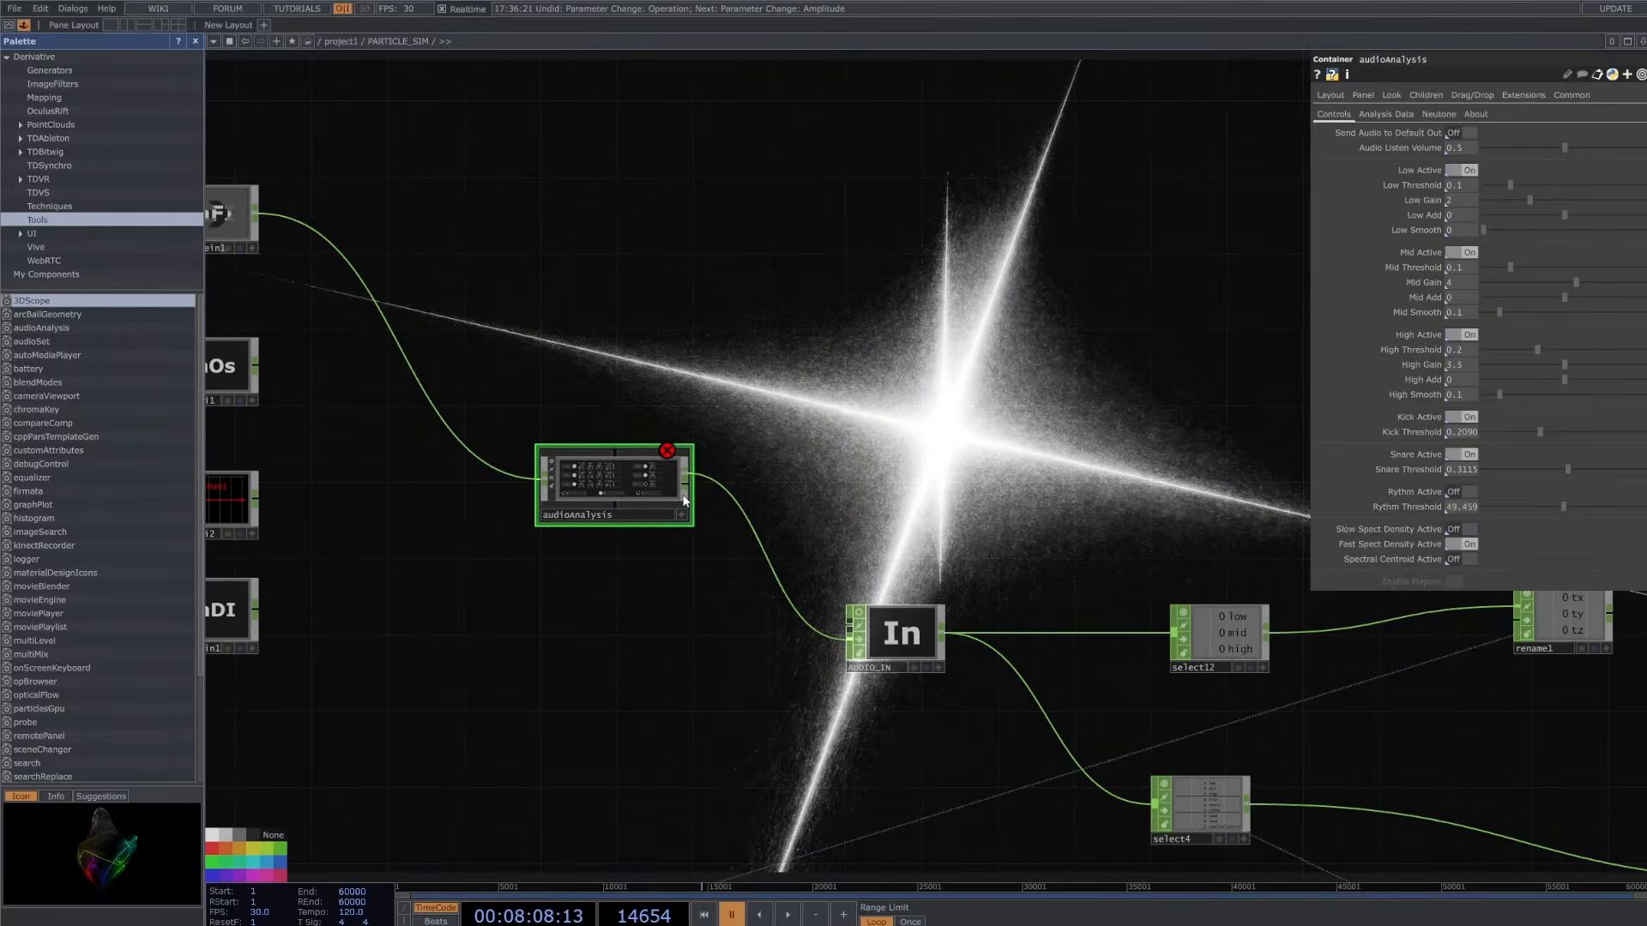
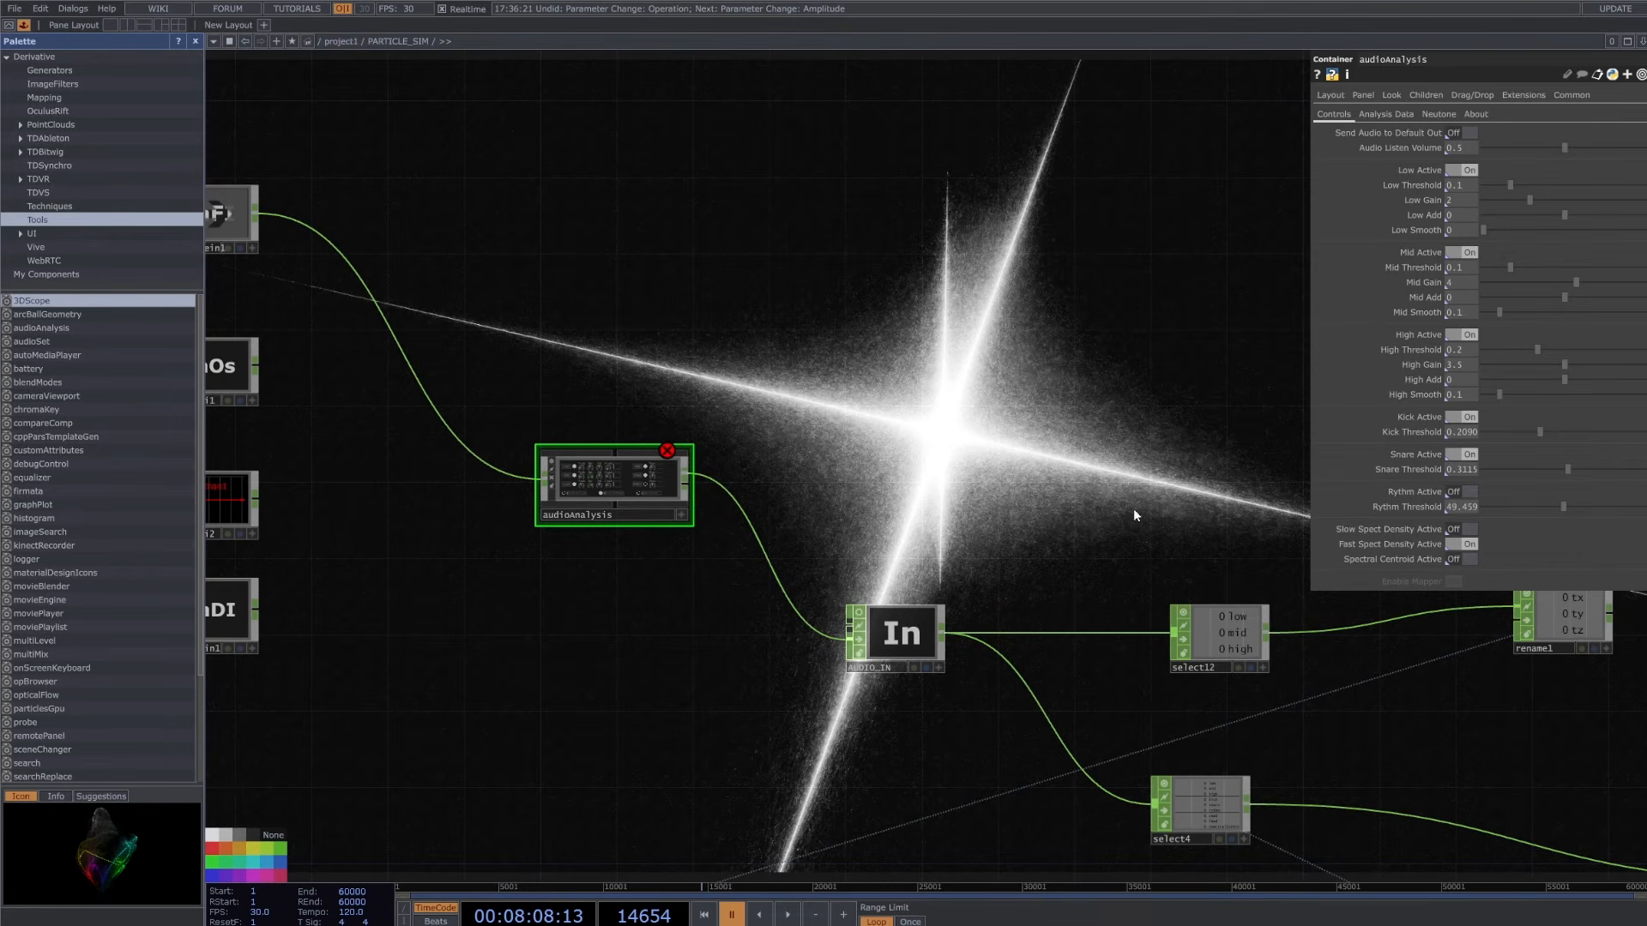
- Add a Select CHOP to the network just below rename1
{"action": "scroll", "coordinate": [1420, 677], "scroll_direction": "down", "scroll_amount": 3}
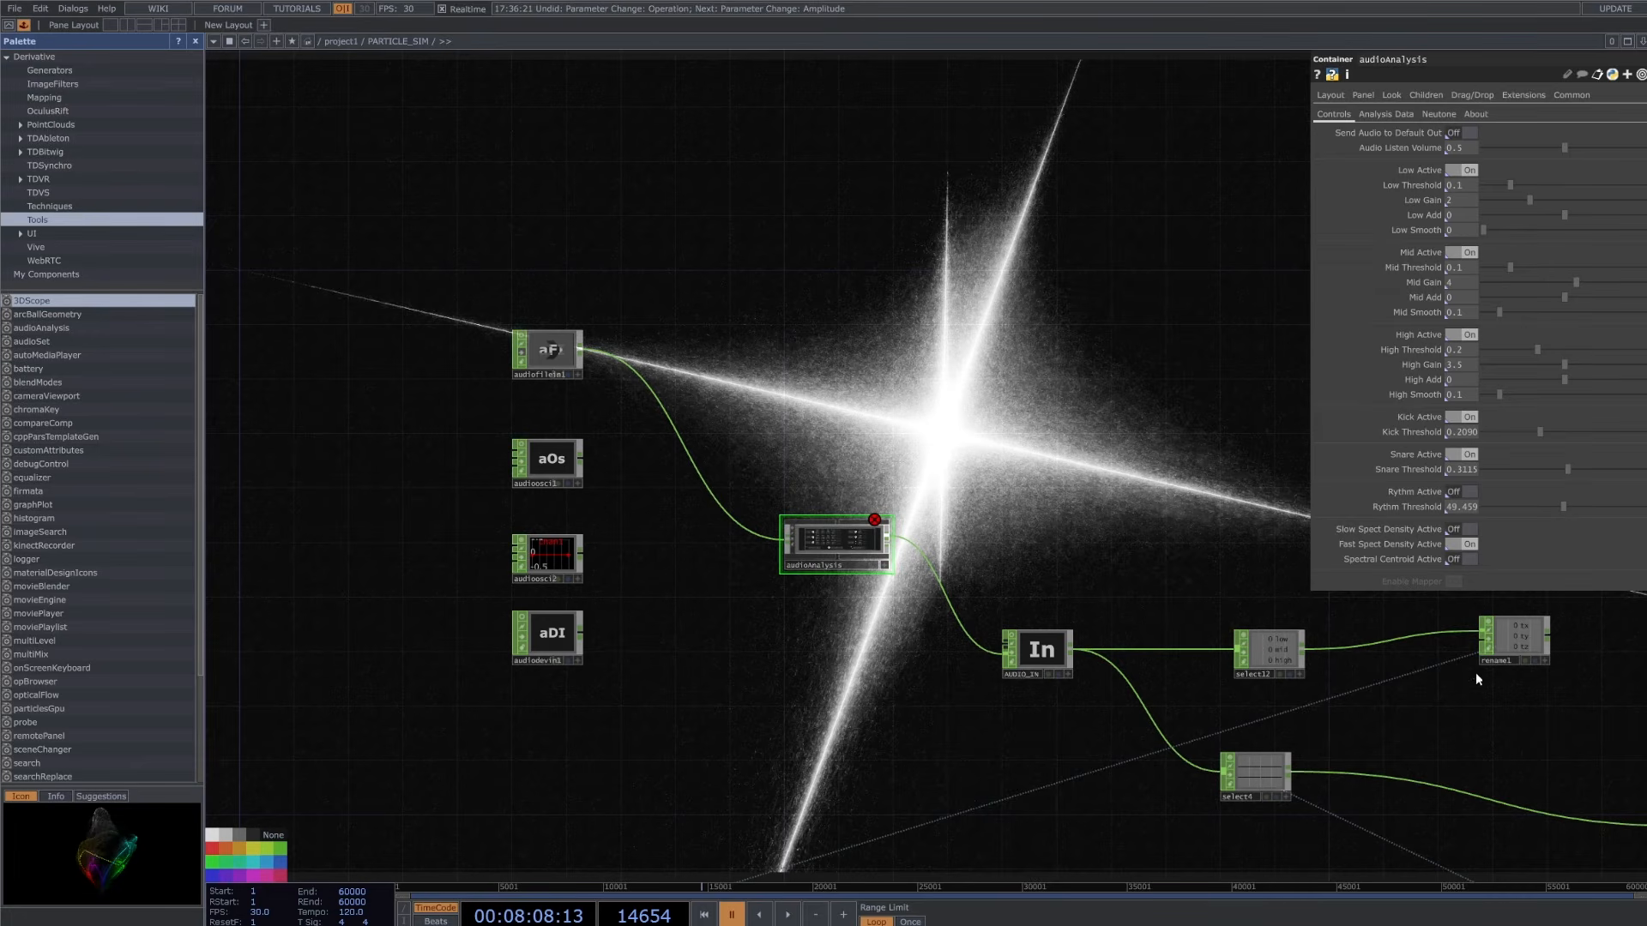
{"action": "scroll", "coordinate": [1520, 672], "scroll_direction": "down", "scroll_amount": 5}
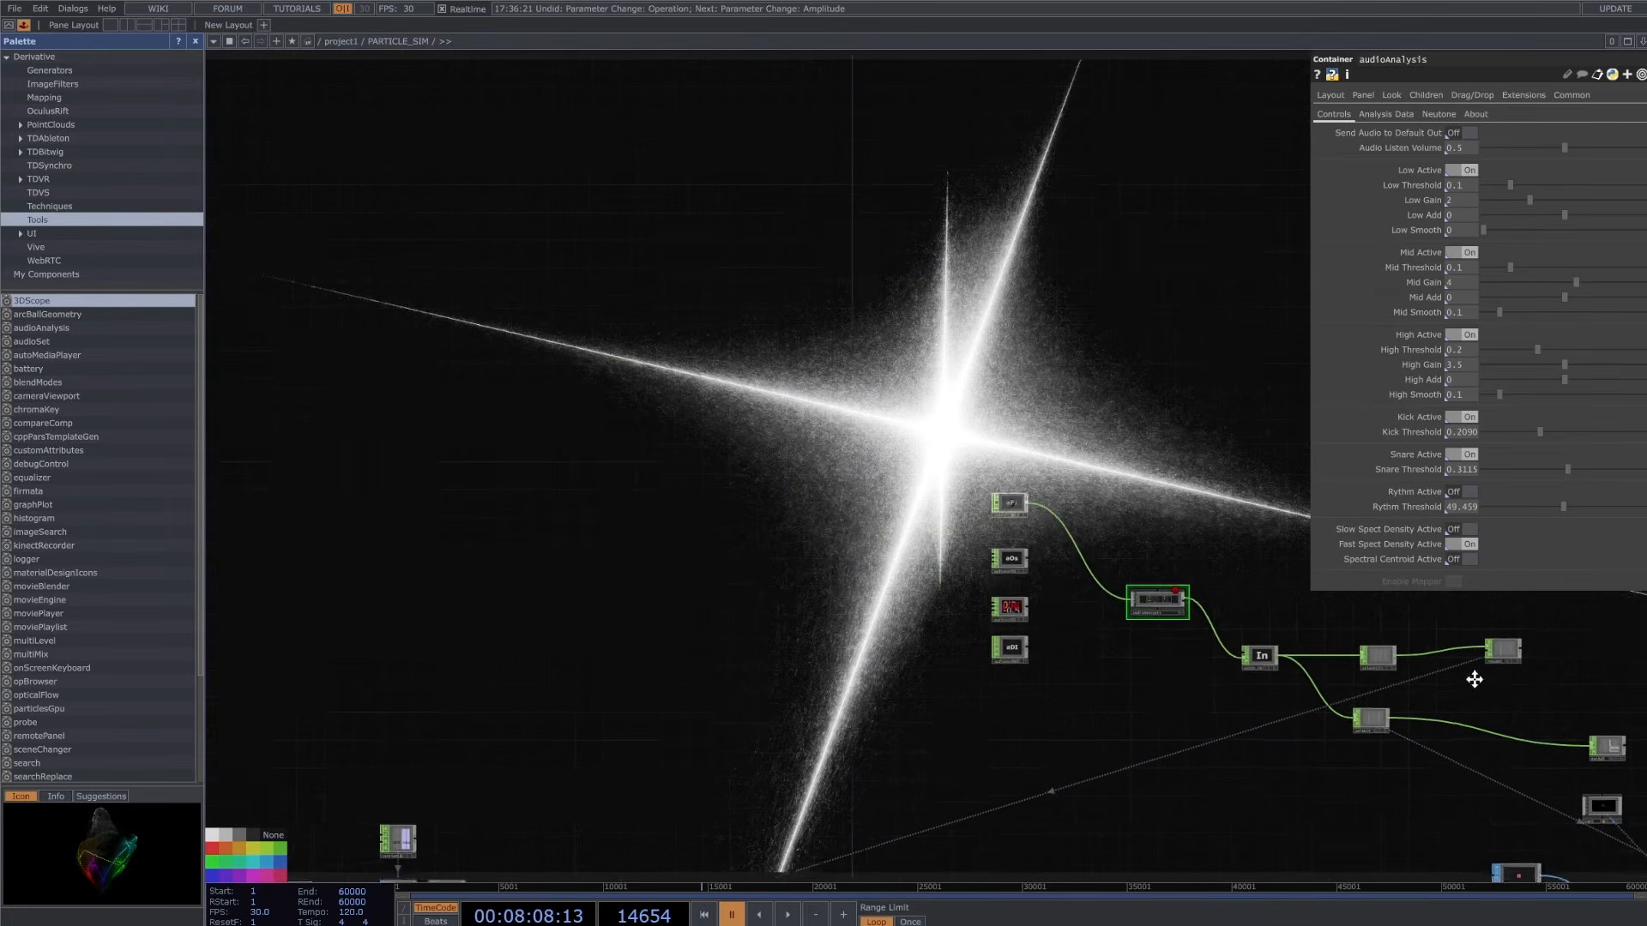
{"action": "scroll", "coordinate": [1439, 685], "scroll_direction": "up", "scroll_amount": 5}
{"action": "left_click_drag", "start_coordinate": [1402, 632], "coordinate": [1354, 637]}
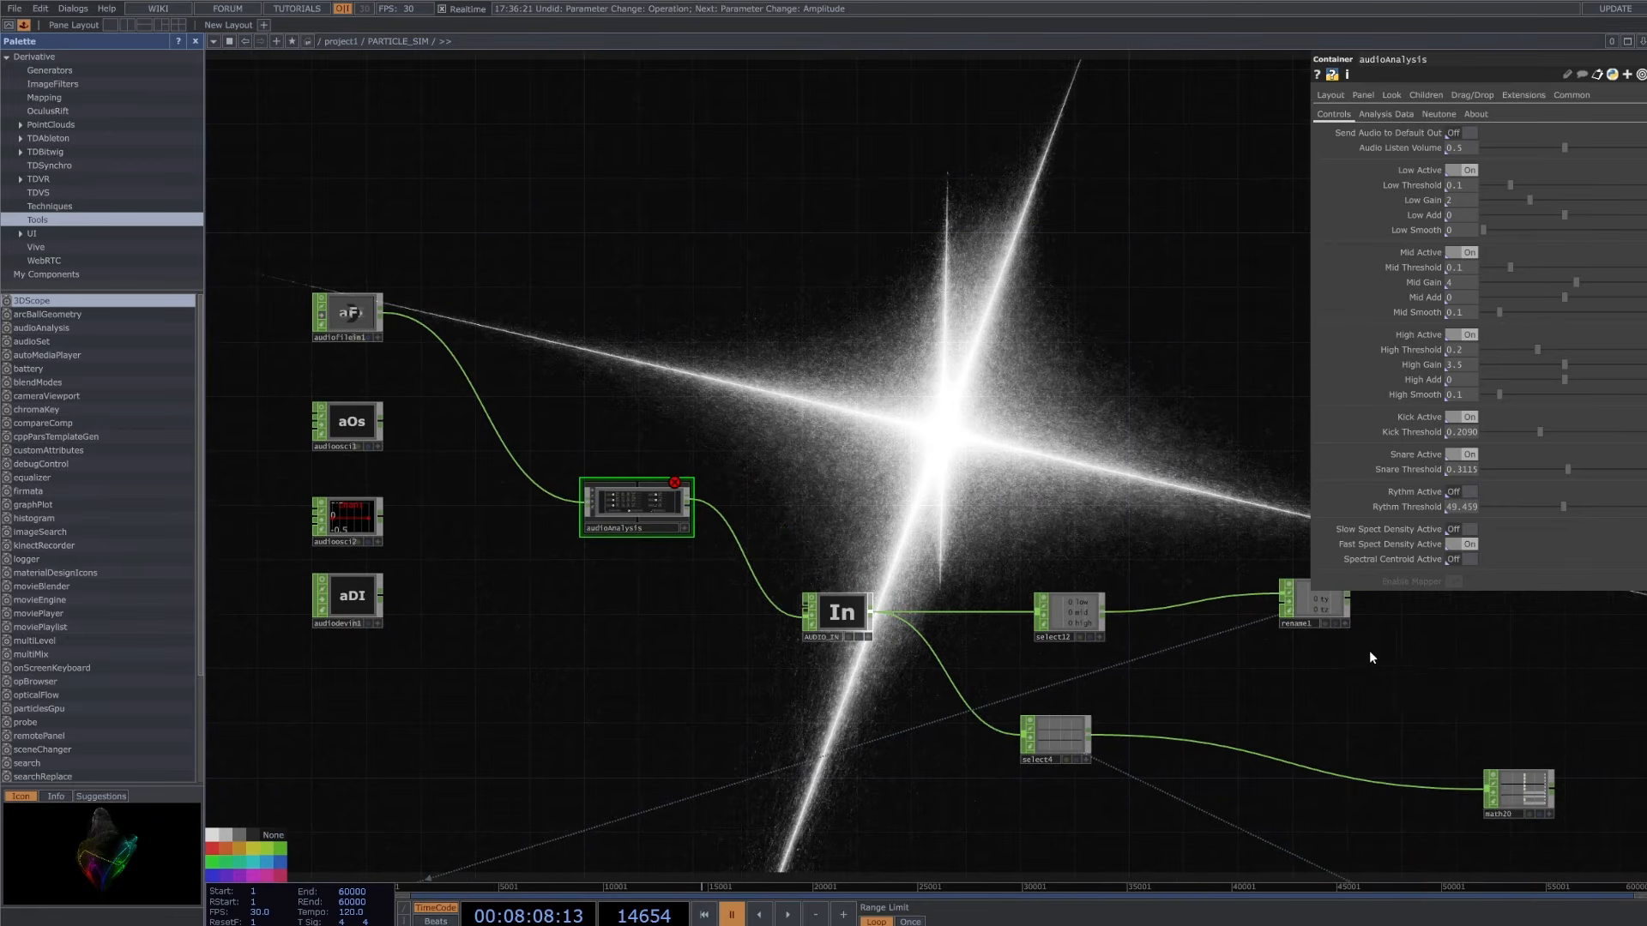
{"action": "right_click", "coordinate": [1351, 665]}
{"action": "left_click", "coordinate": [1386, 496]}
{"action": "left_click_drag", "start_coordinate": [1365, 718], "coordinate": [1355, 684]}
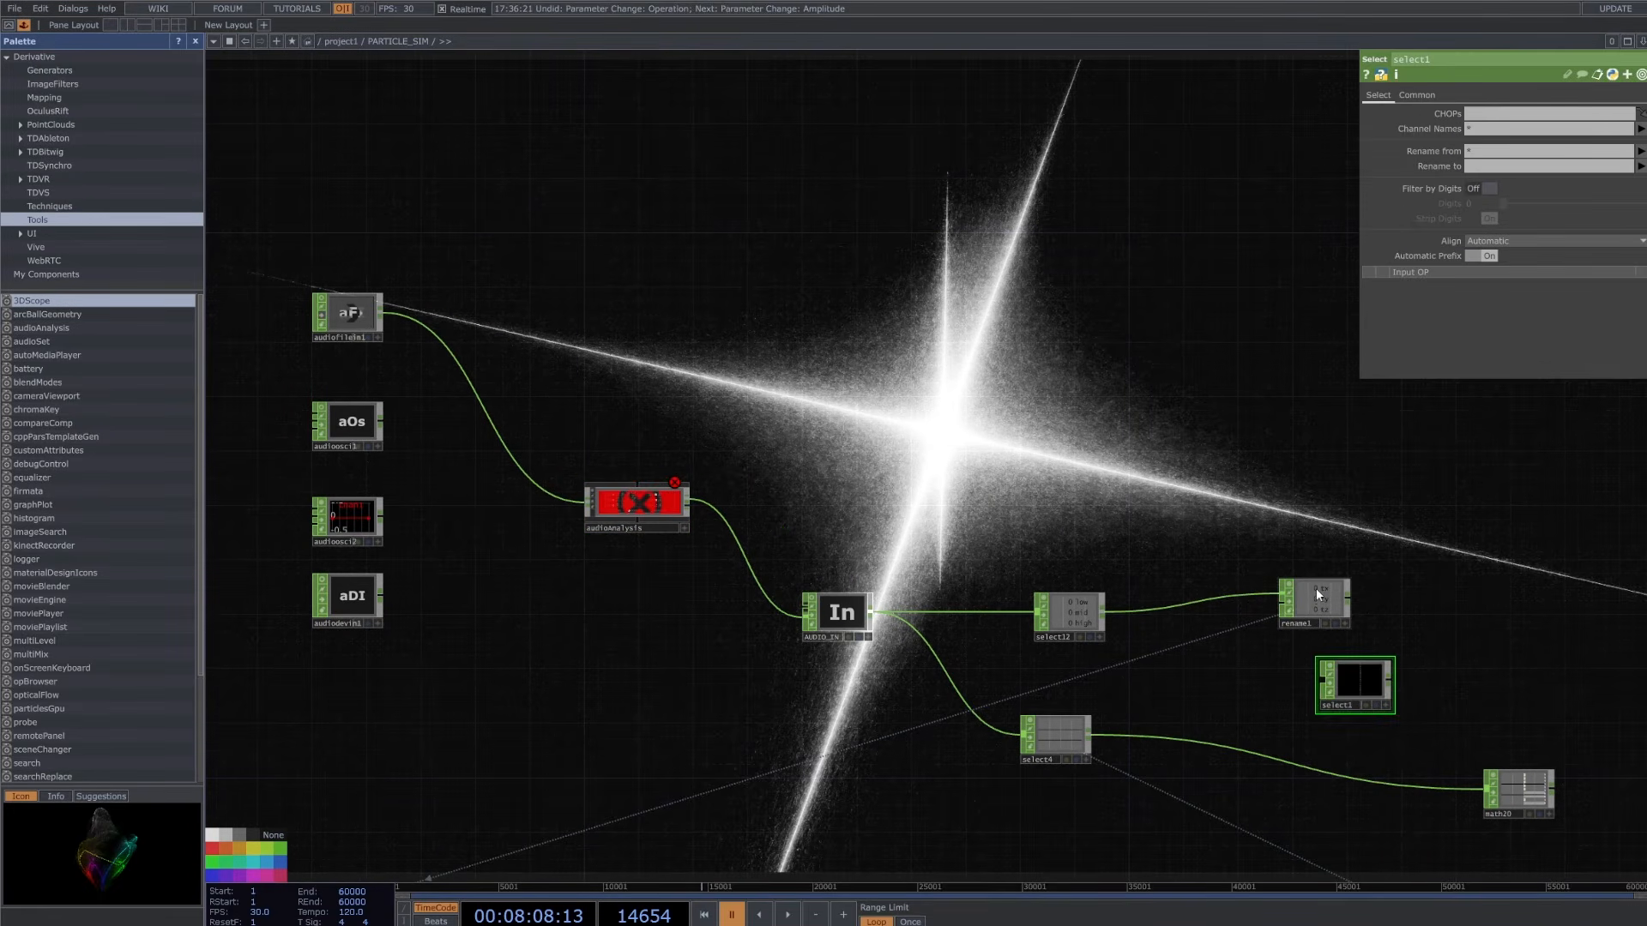
- Try the new Select CHOP with rename1 as its source, move it beside select13, and delete it
{"action": "left_click_drag", "start_coordinate": [1310, 588], "coordinate": [1300, 703]}
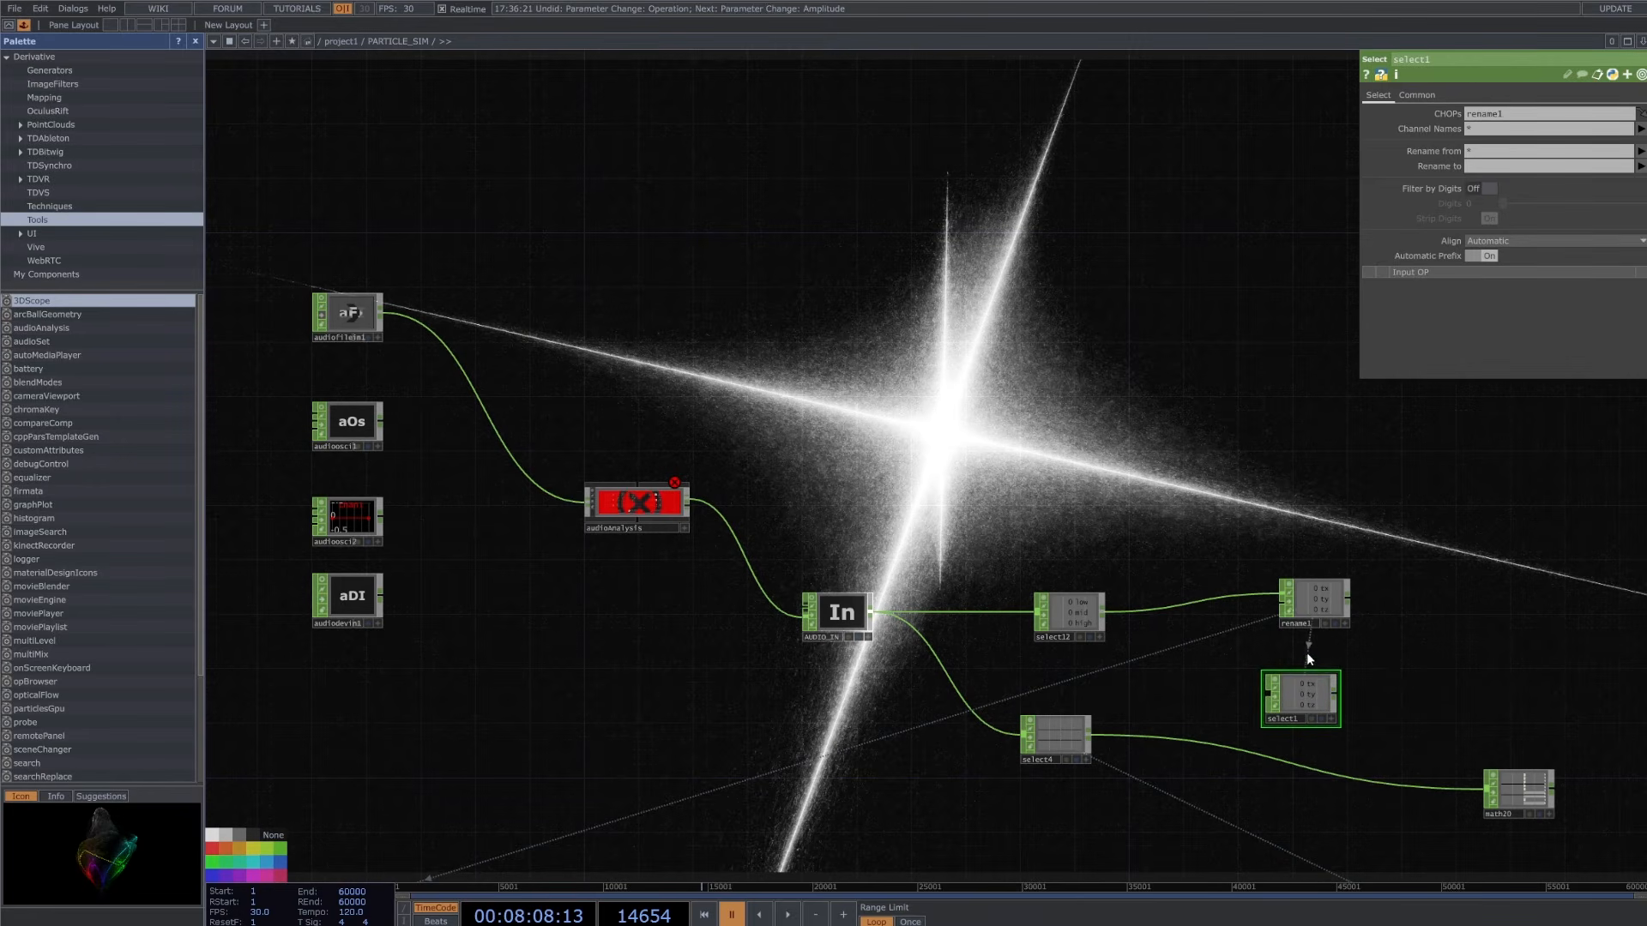
{"action": "scroll", "coordinate": [1316, 664], "scroll_direction": "down", "scroll_amount": 3}
{"action": "left_click_drag", "start_coordinate": [1304, 693], "coordinate": [746, 776]}
{"action": "left_click_drag", "start_coordinate": [699, 826], "coordinate": [678, 753]}
{"action": "left_click_drag", "start_coordinate": [761, 649], "coordinate": [859, 375]}
{"action": "scroll", "coordinate": [717, 569], "scroll_direction": "up", "scroll_amount": 4}
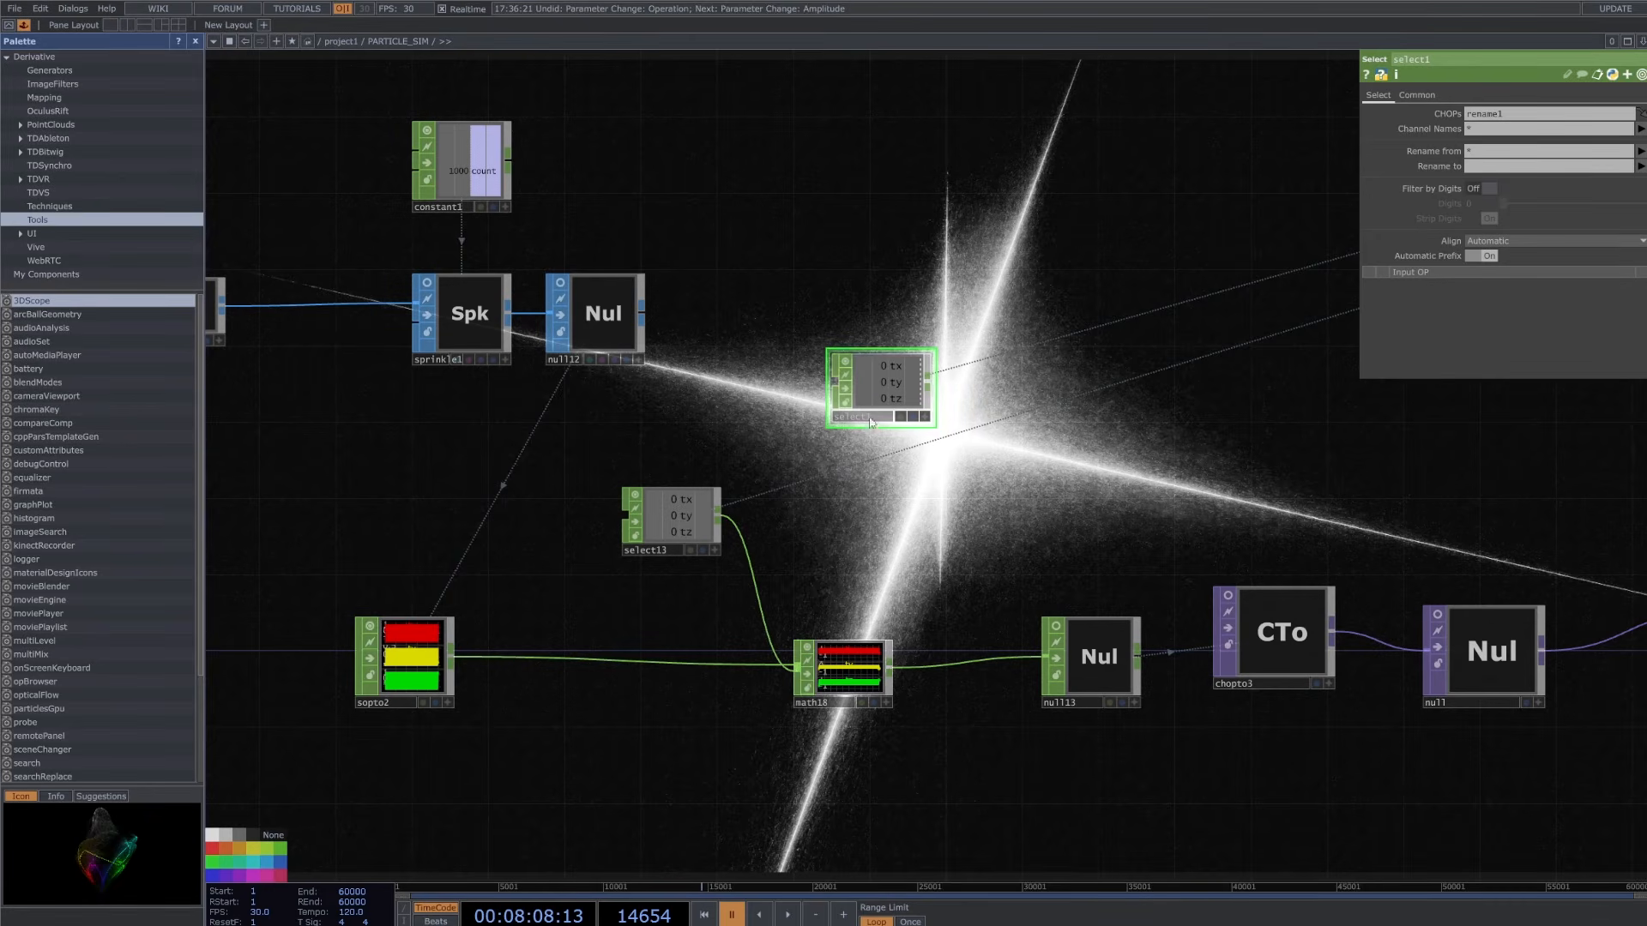
{"action": "key", "text": "Delete"}
- Inspect select13's source and the Combine CHOPs options of math18, keeping Maximum selected
{"action": "left_click", "coordinate": [693, 512]}
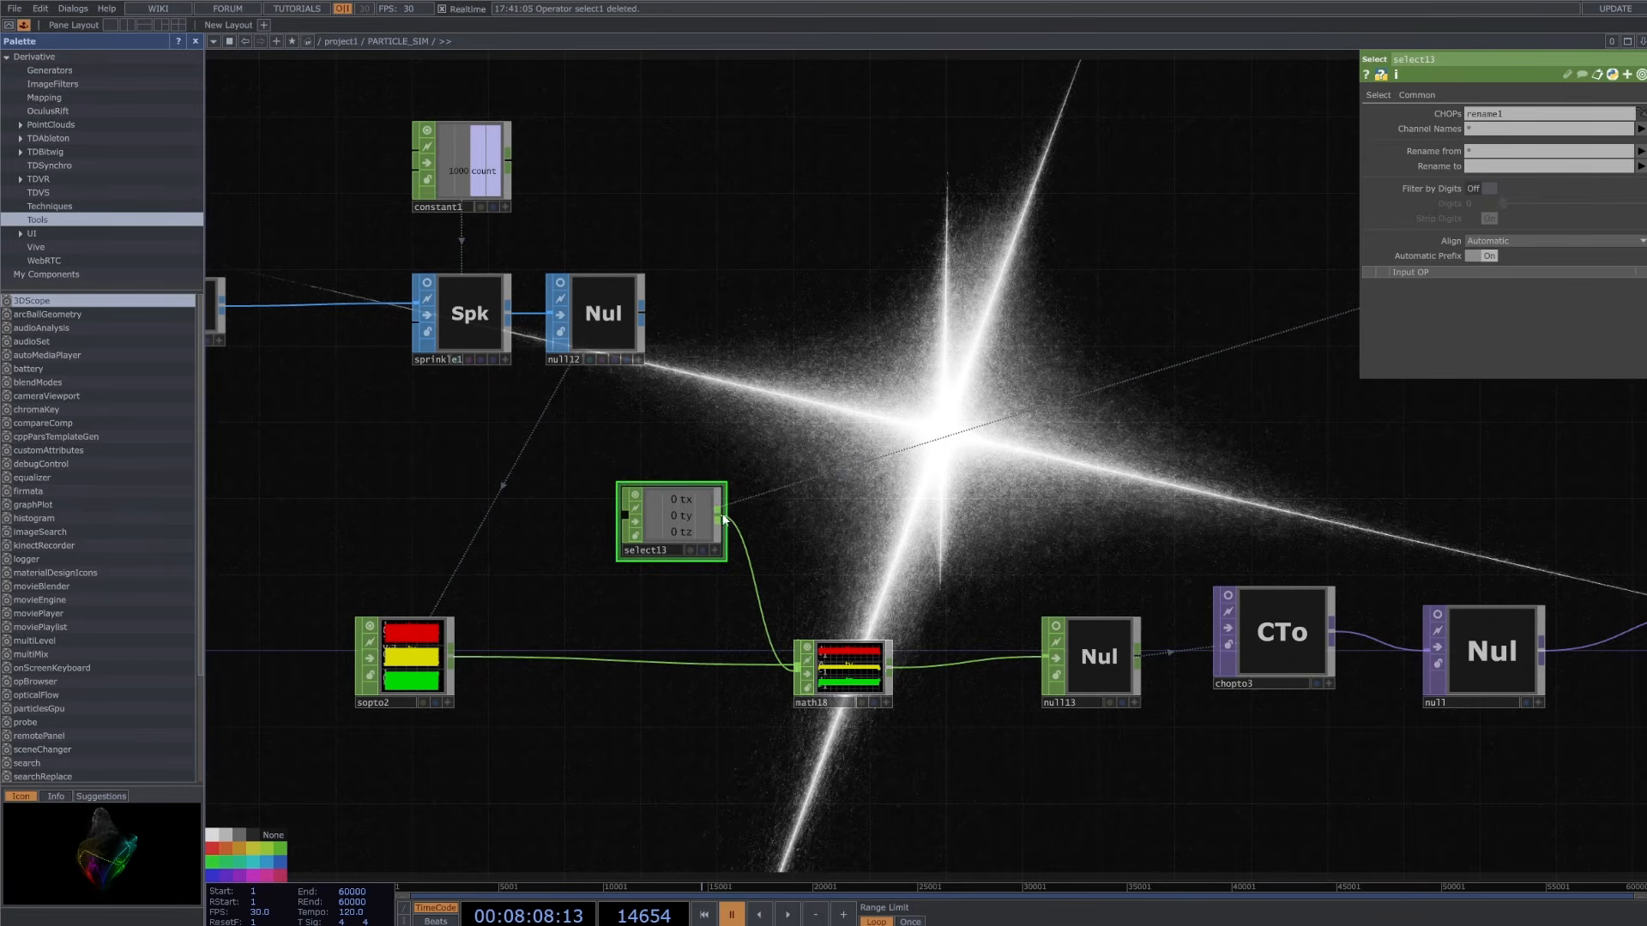
{"action": "mouse_move", "coordinate": [724, 520]}
{"action": "left_mouse_down"}
{"action": "mouse_move", "coordinate": [794, 523]}
{"action": "mouse_move", "coordinate": [806, 609]}
{"action": "mouse_move", "coordinate": [784, 681]}
{"action": "mouse_move", "coordinate": [738, 507]}
{"action": "left_mouse_up"}
{"action": "left_click_drag", "start_coordinate": [823, 553], "coordinate": [863, 744]}
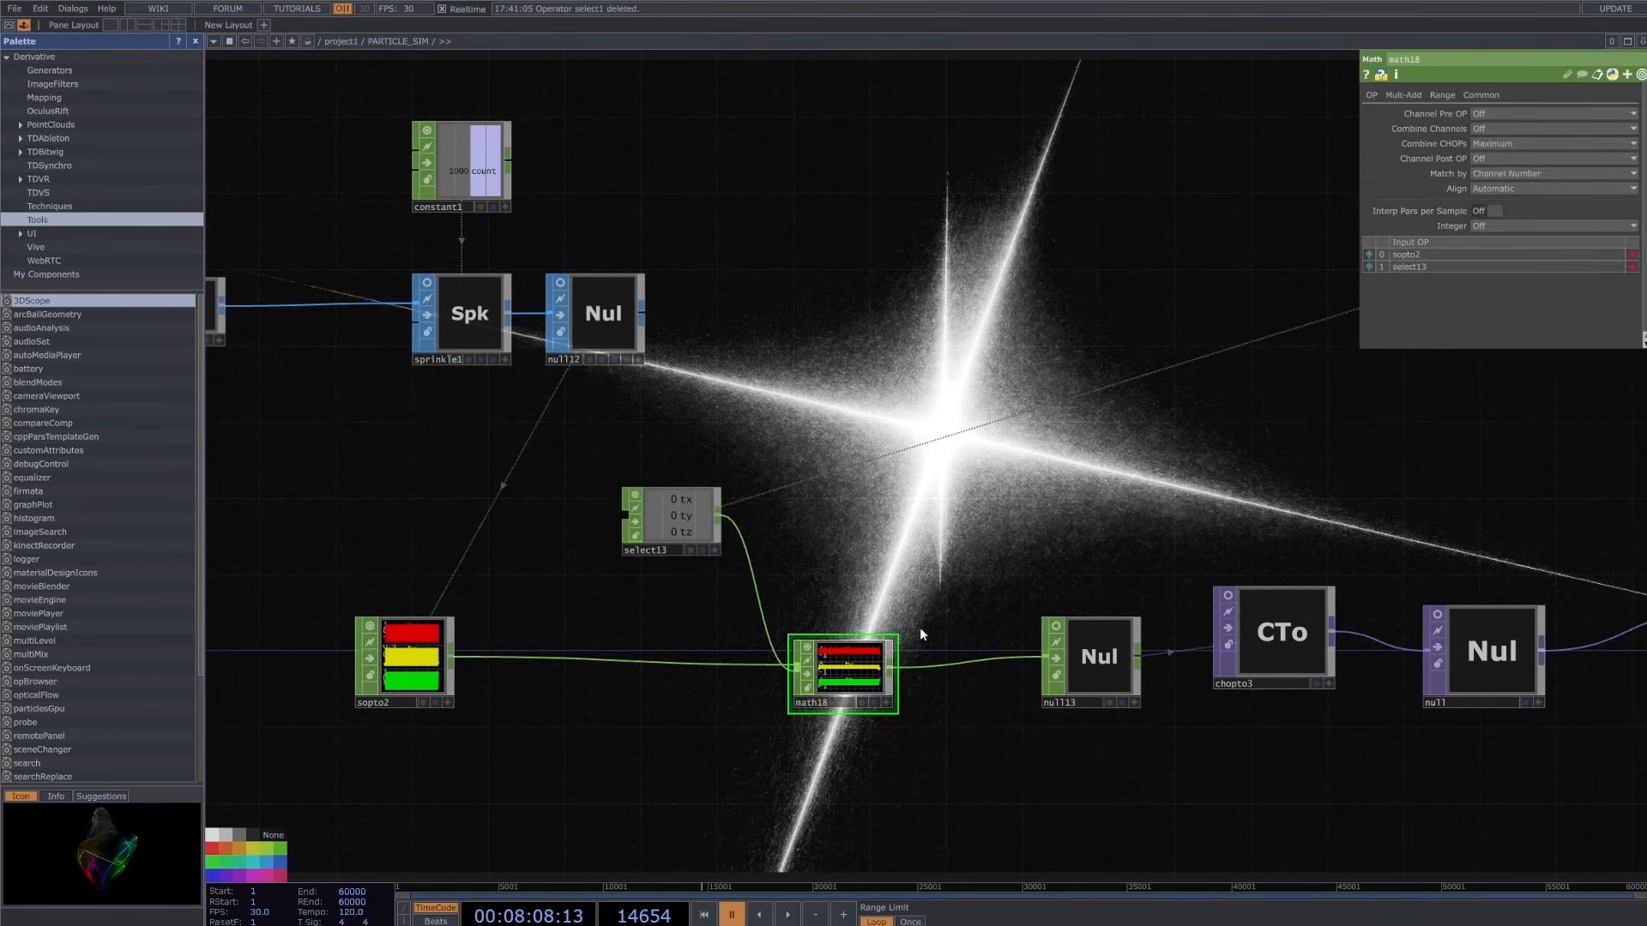
{"action": "scroll", "coordinate": [840, 684], "scroll_direction": "up", "scroll_amount": 3}
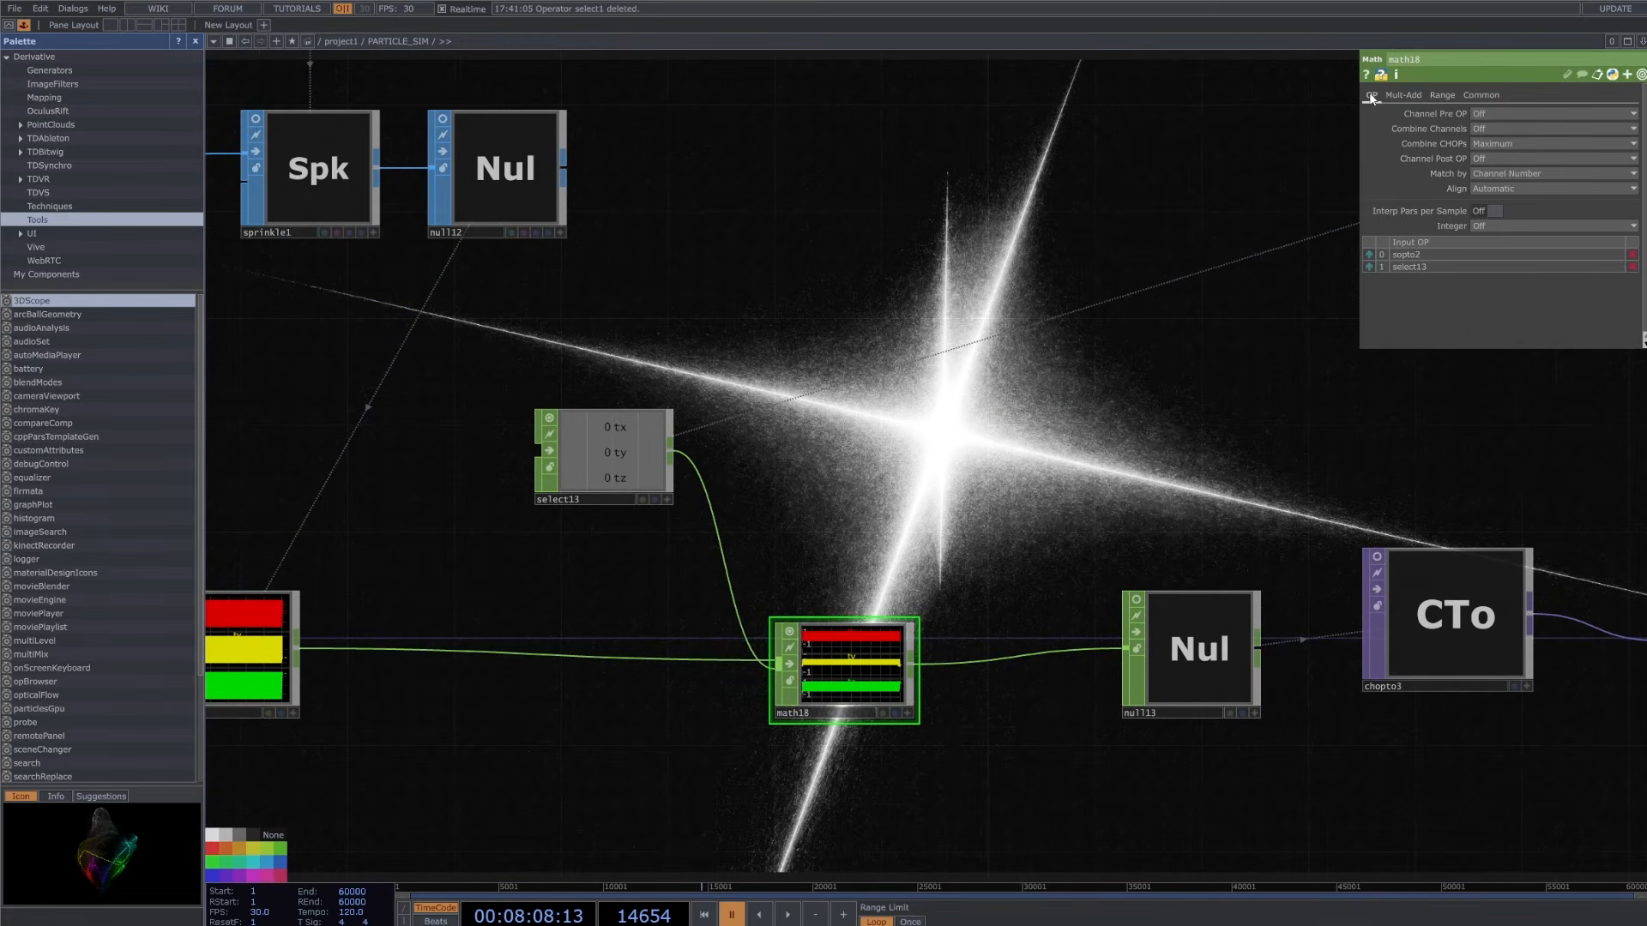
{"action": "left_click", "coordinate": [1494, 146]}
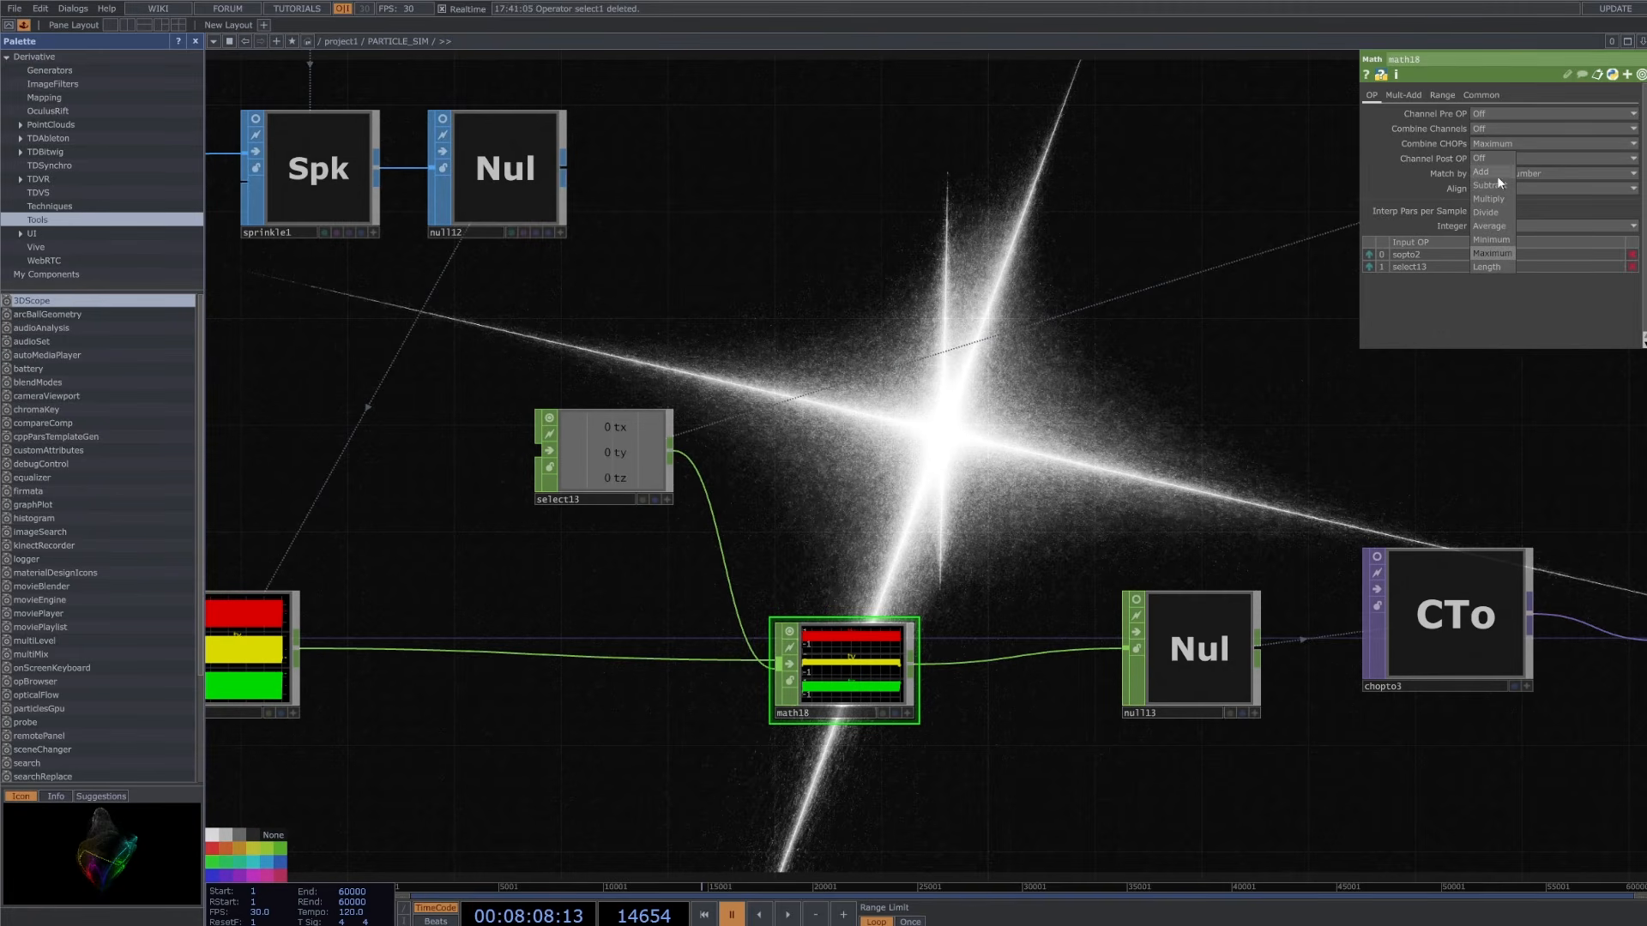
{"action": "left_click", "coordinate": [1495, 253]}
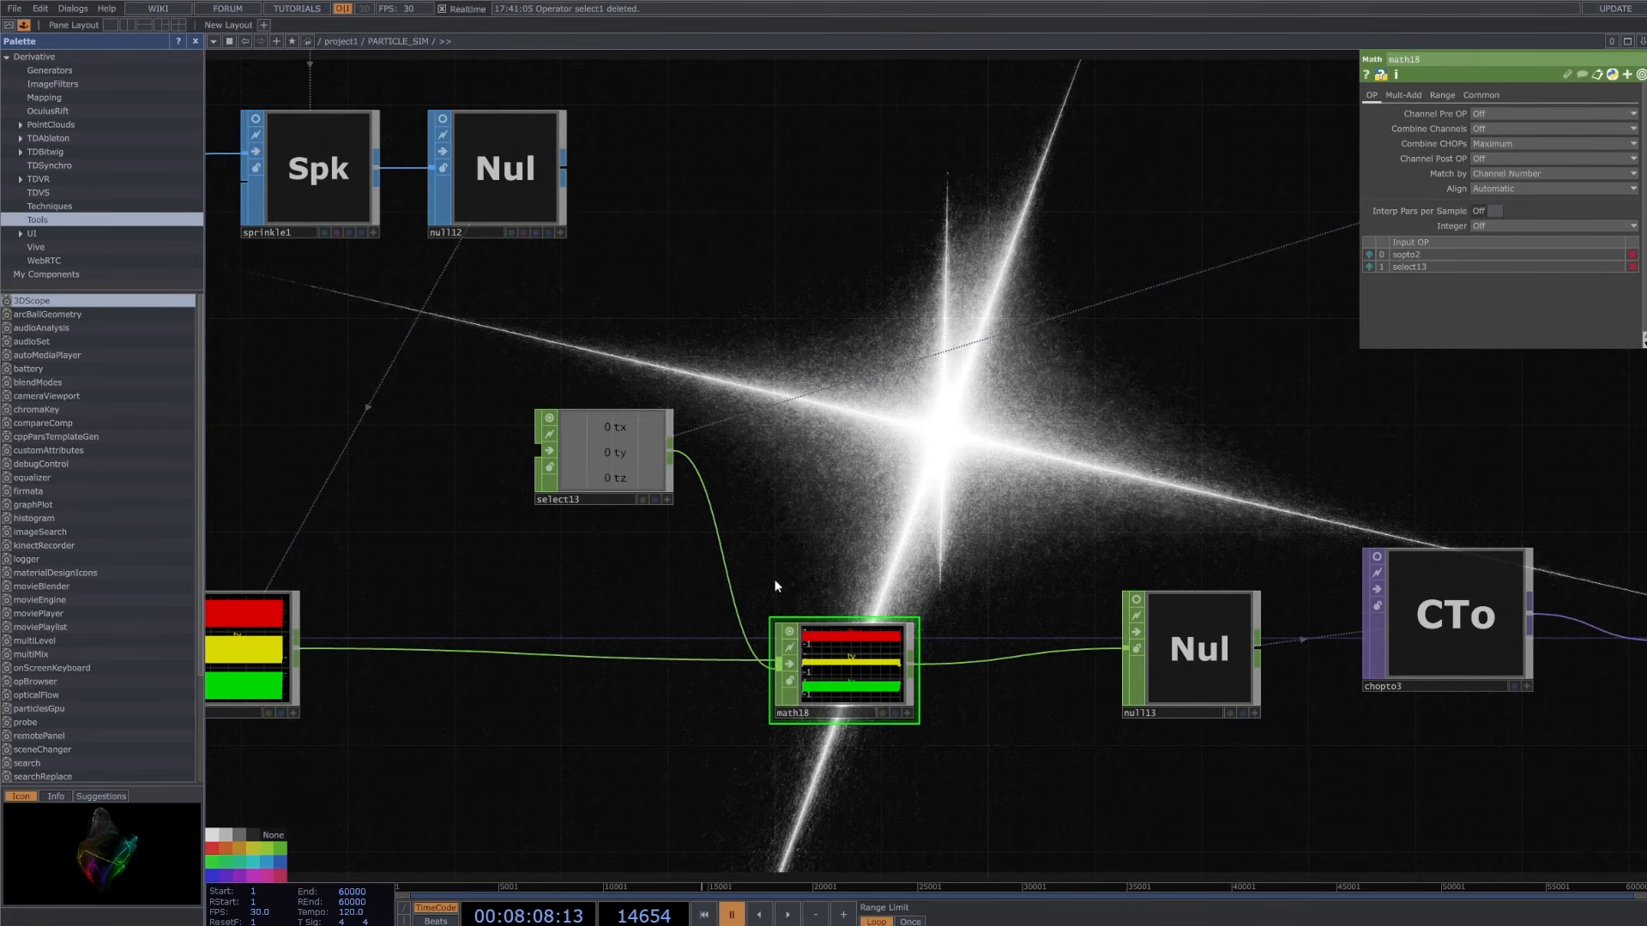
- Examine null12 and the sopto2 settings that convert its point positions into channels
{"action": "left_click_drag", "start_coordinate": [894, 540], "coordinate": [1026, 510]}
{"action": "left_click_drag", "start_coordinate": [441, 624], "coordinate": [491, 644]}
{"action": "scroll", "coordinate": [491, 645], "scroll_direction": "up", "scroll_amount": 3}
{"action": "left_click_drag", "start_coordinate": [491, 553], "coordinate": [633, 590]}
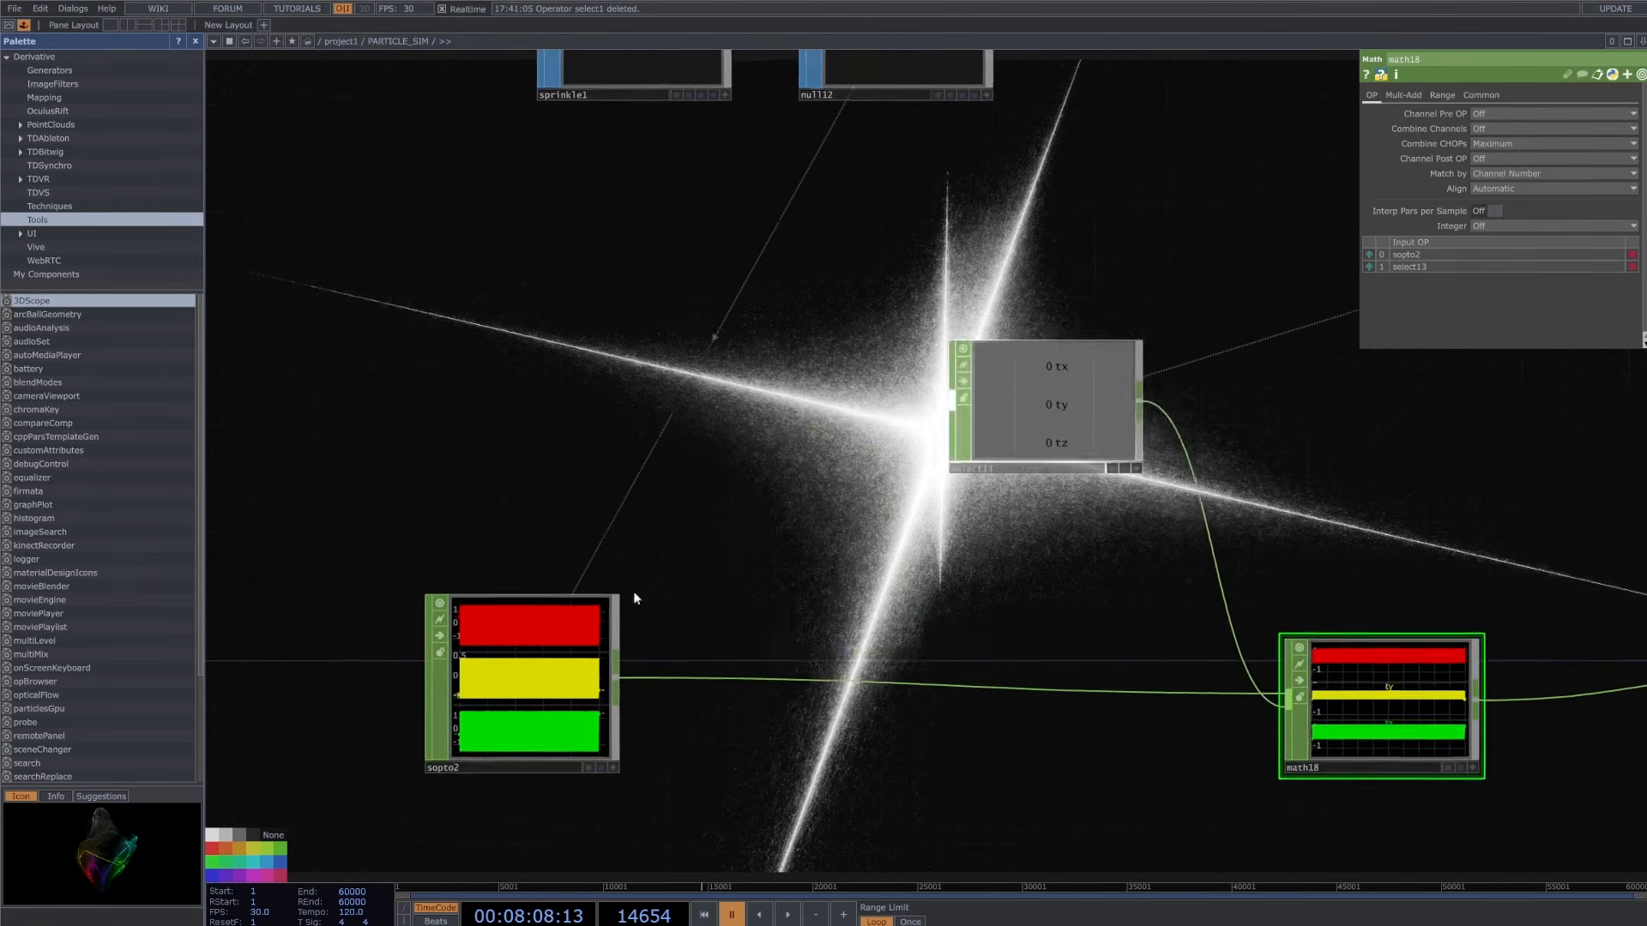
{"action": "left_click_drag", "start_coordinate": [797, 327], "coordinate": [911, 450]}
{"action": "scroll", "coordinate": [911, 449], "scroll_direction": "down", "scroll_amount": 5}
{"action": "left_click", "coordinate": [945, 276]}
{"action": "scroll", "coordinate": [798, 558], "scroll_direction": "up", "scroll_amount": 6}
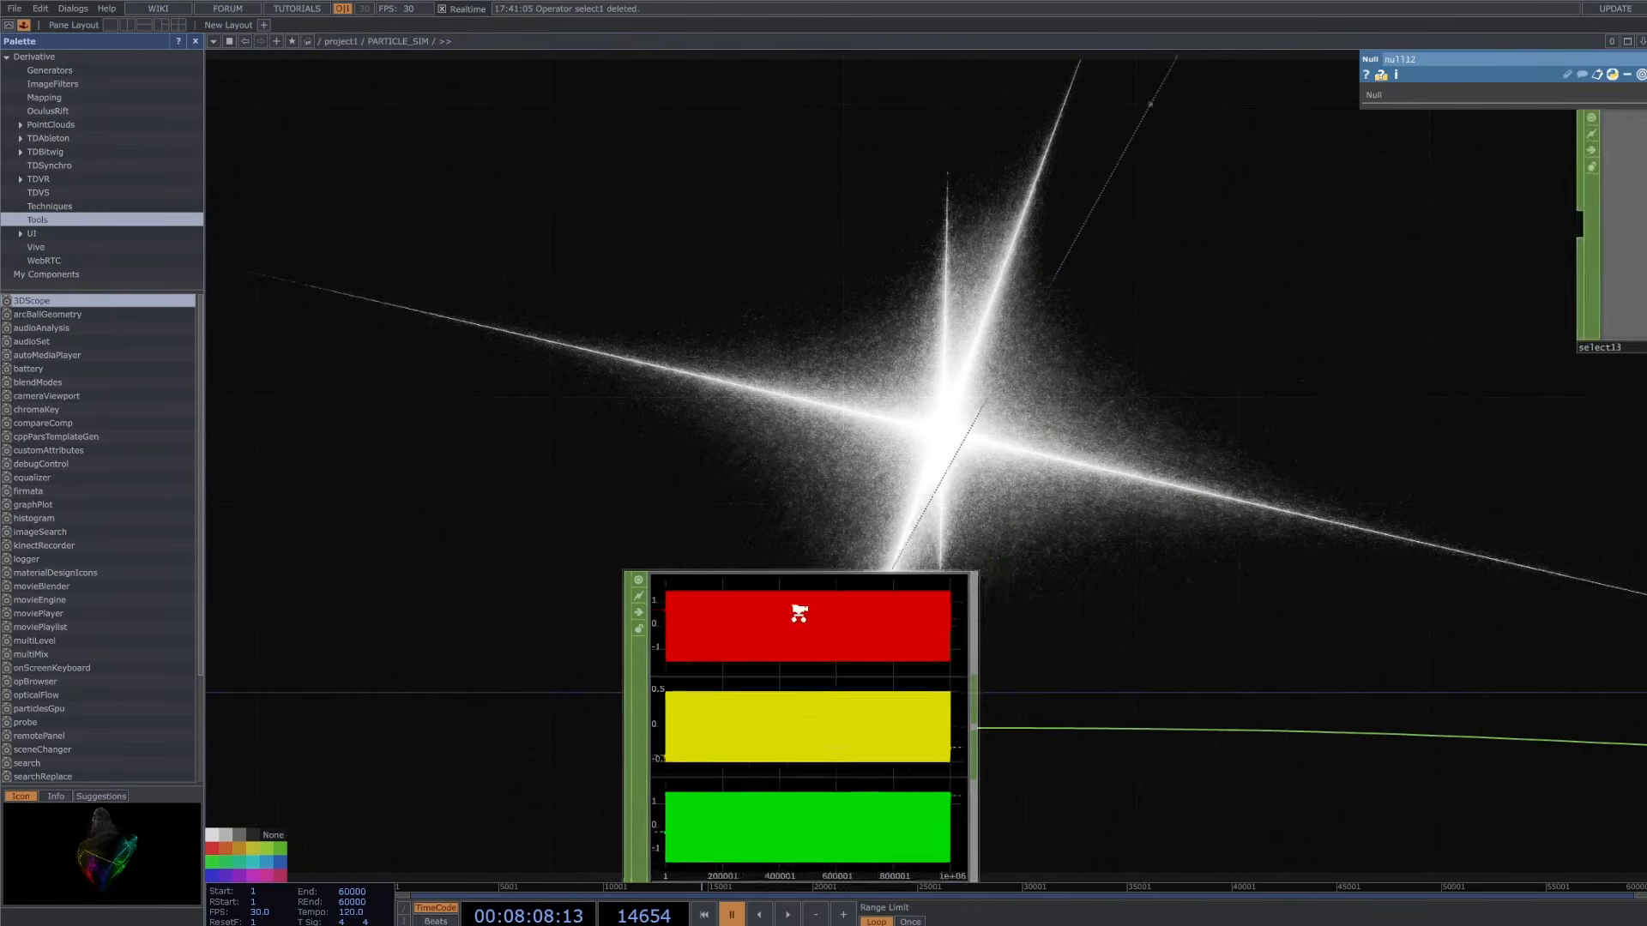
{"action": "scroll", "coordinate": [837, 658], "scroll_direction": "down", "scroll_amount": 4}
{"action": "left_click", "coordinate": [842, 696]}
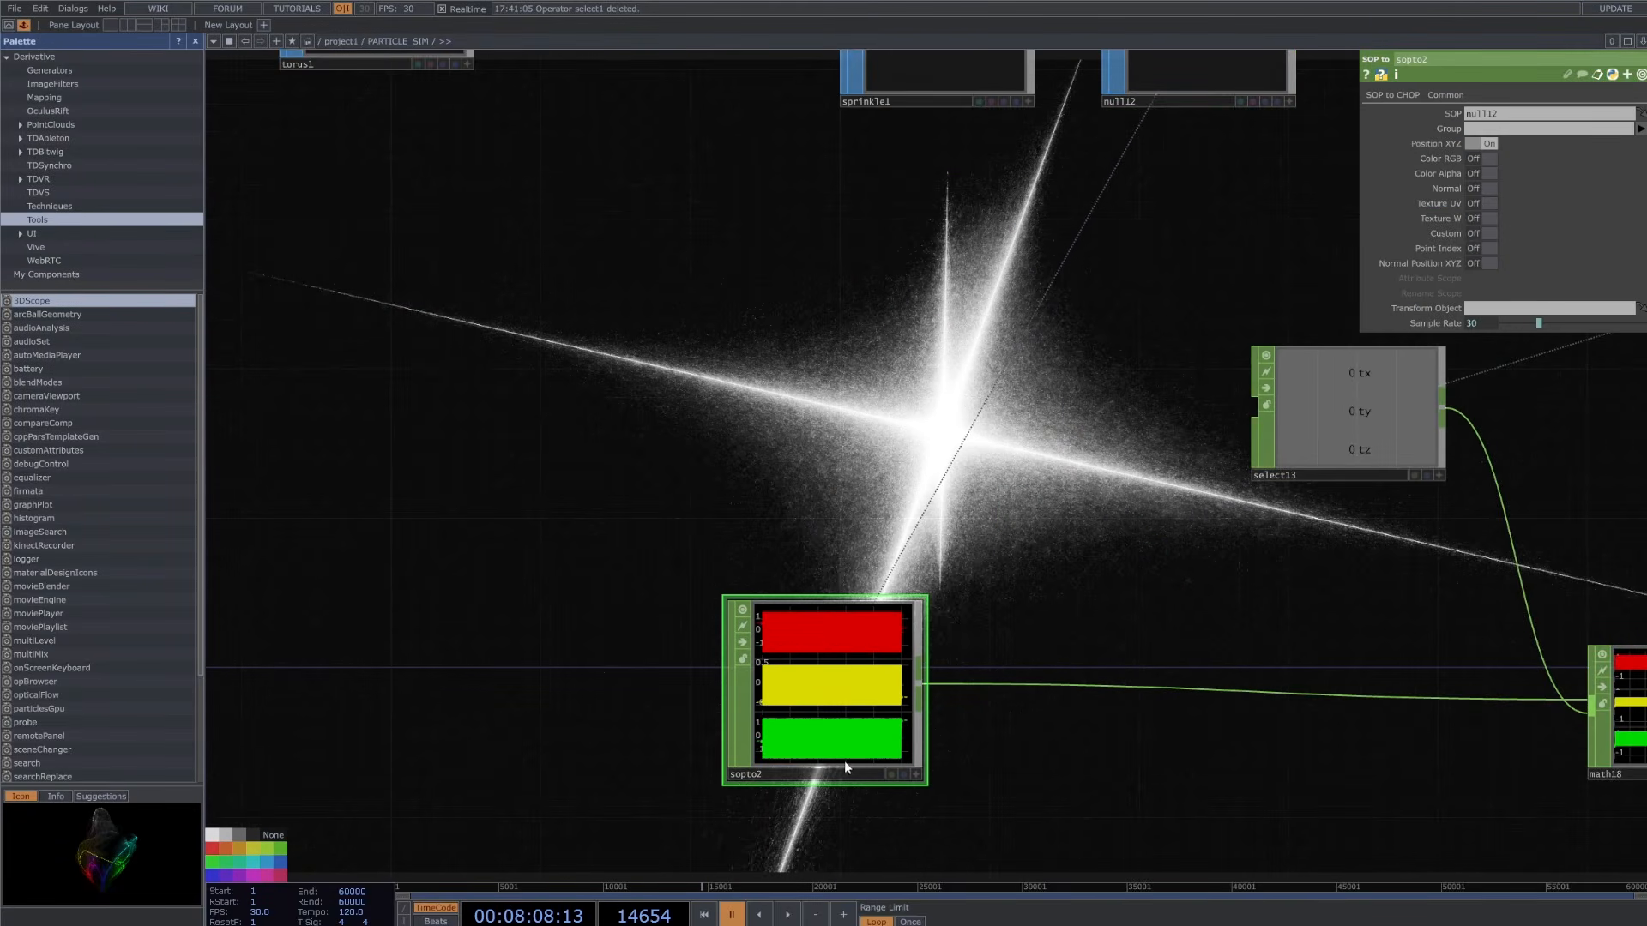
- Inspect select13 and math18 to see how the audio channels combine with the sopto2 positions
{"action": "left_click_drag", "start_coordinate": [1353, 641], "coordinate": [1142, 630]}
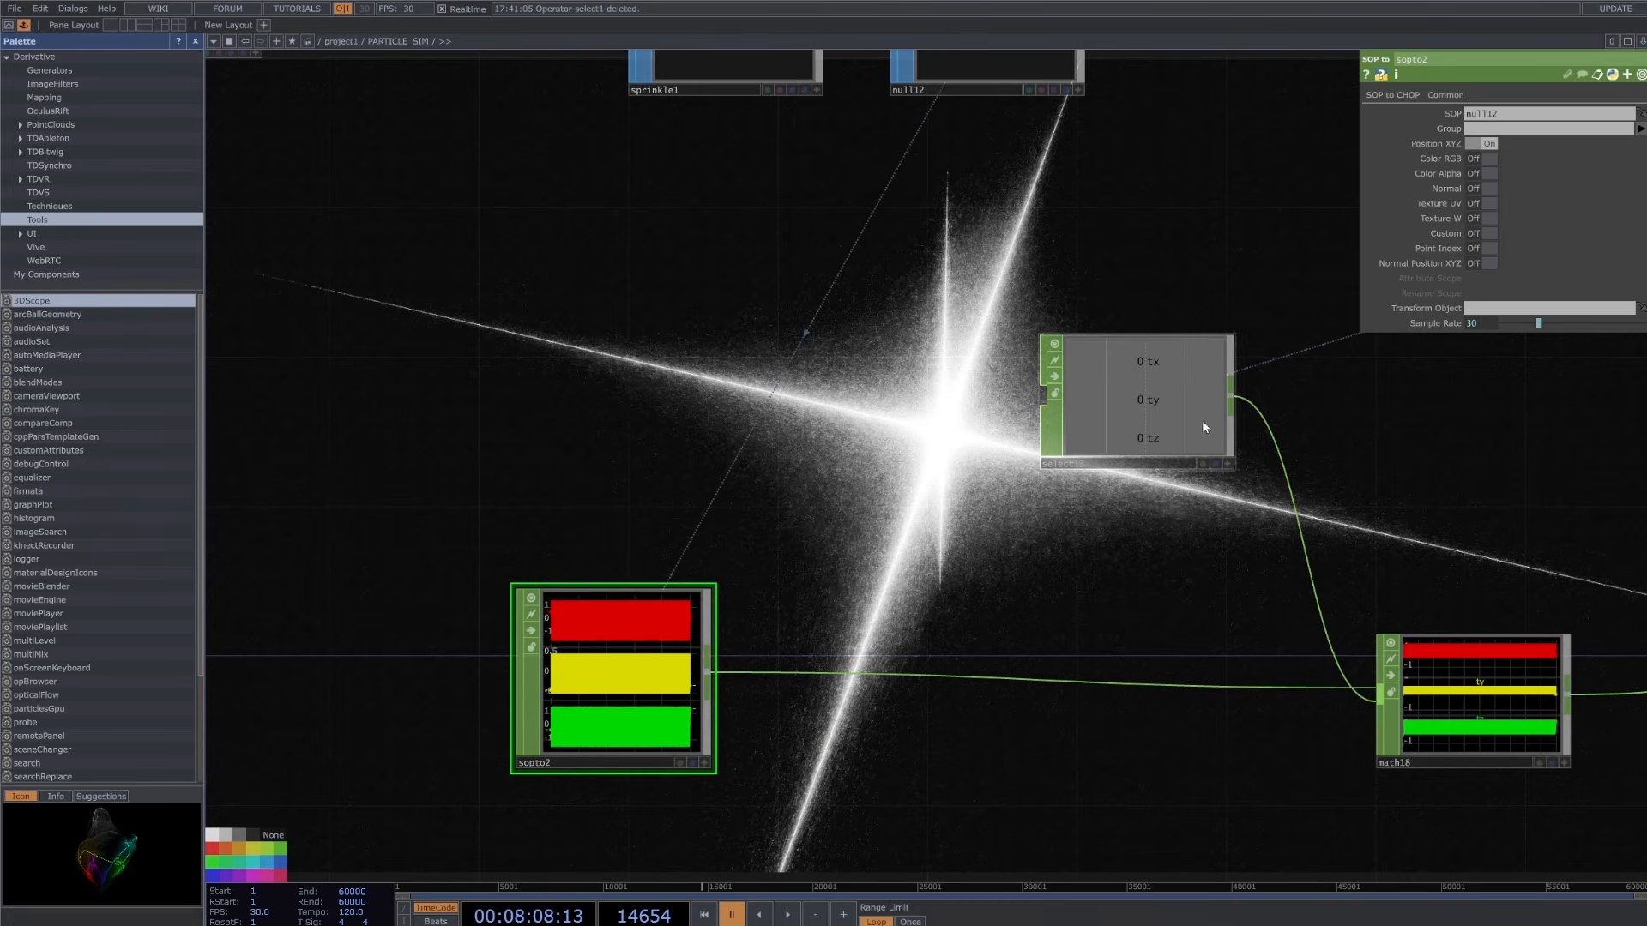
{"action": "left_click_drag", "start_coordinate": [1345, 451], "coordinate": [1052, 413]}
{"action": "left_click", "coordinate": [1052, 413]}
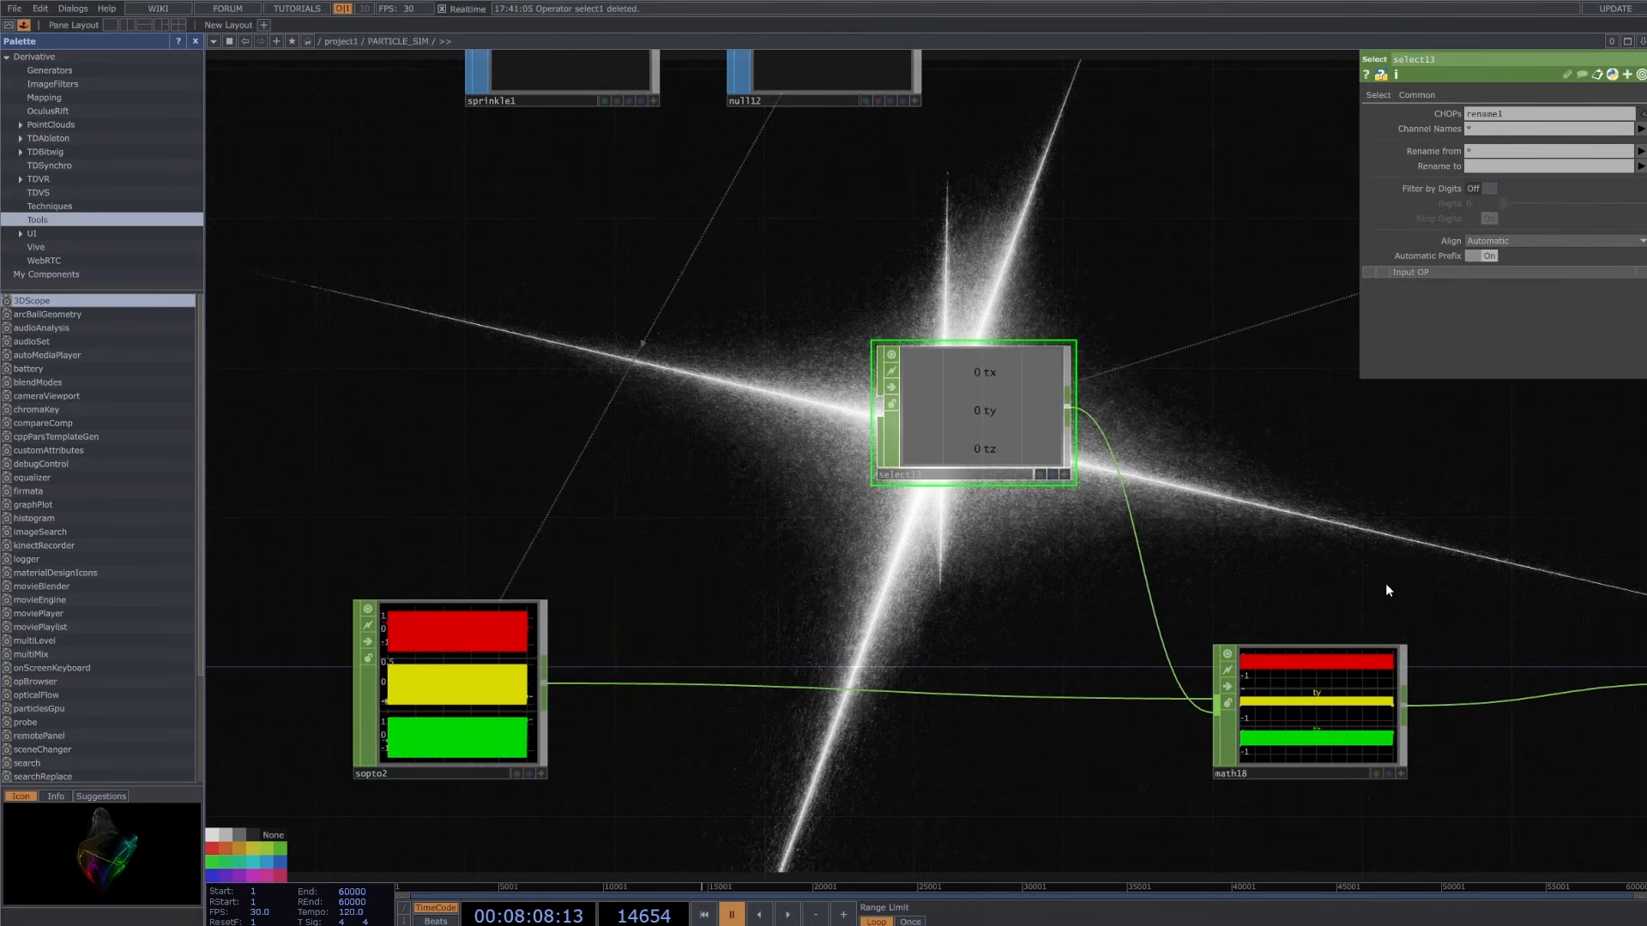
{"action": "left_click_drag", "start_coordinate": [1386, 583], "coordinate": [1183, 539]}
{"action": "left_click", "coordinate": [1150, 731]}
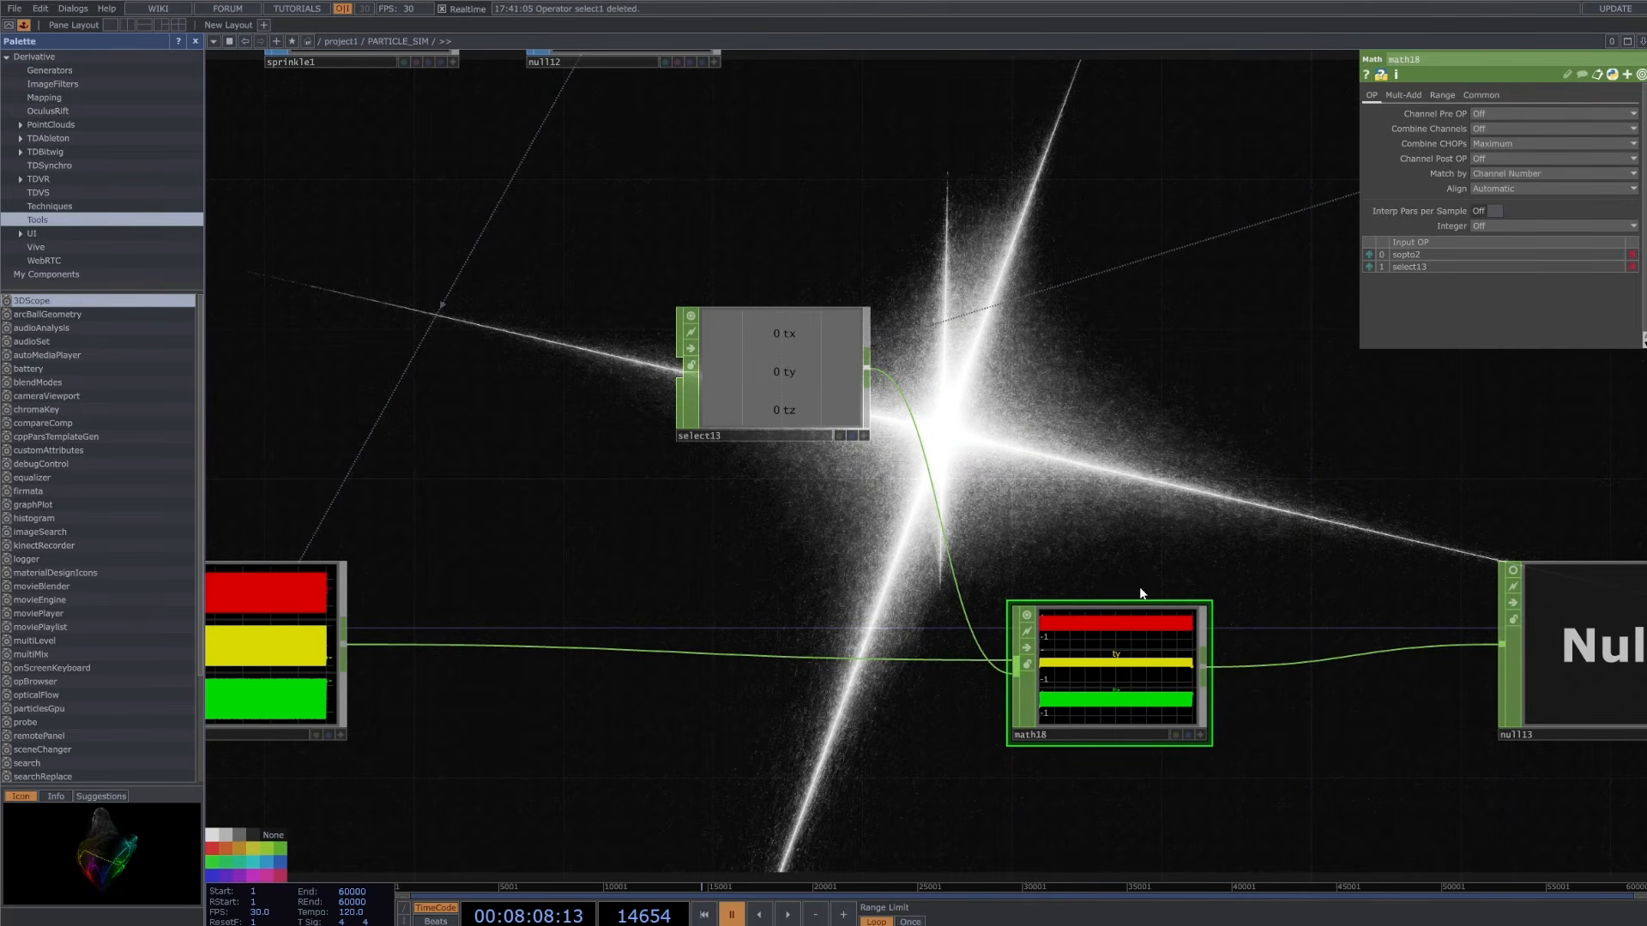
{"action": "left_click_drag", "start_coordinate": [1165, 580], "coordinate": [1092, 578]}
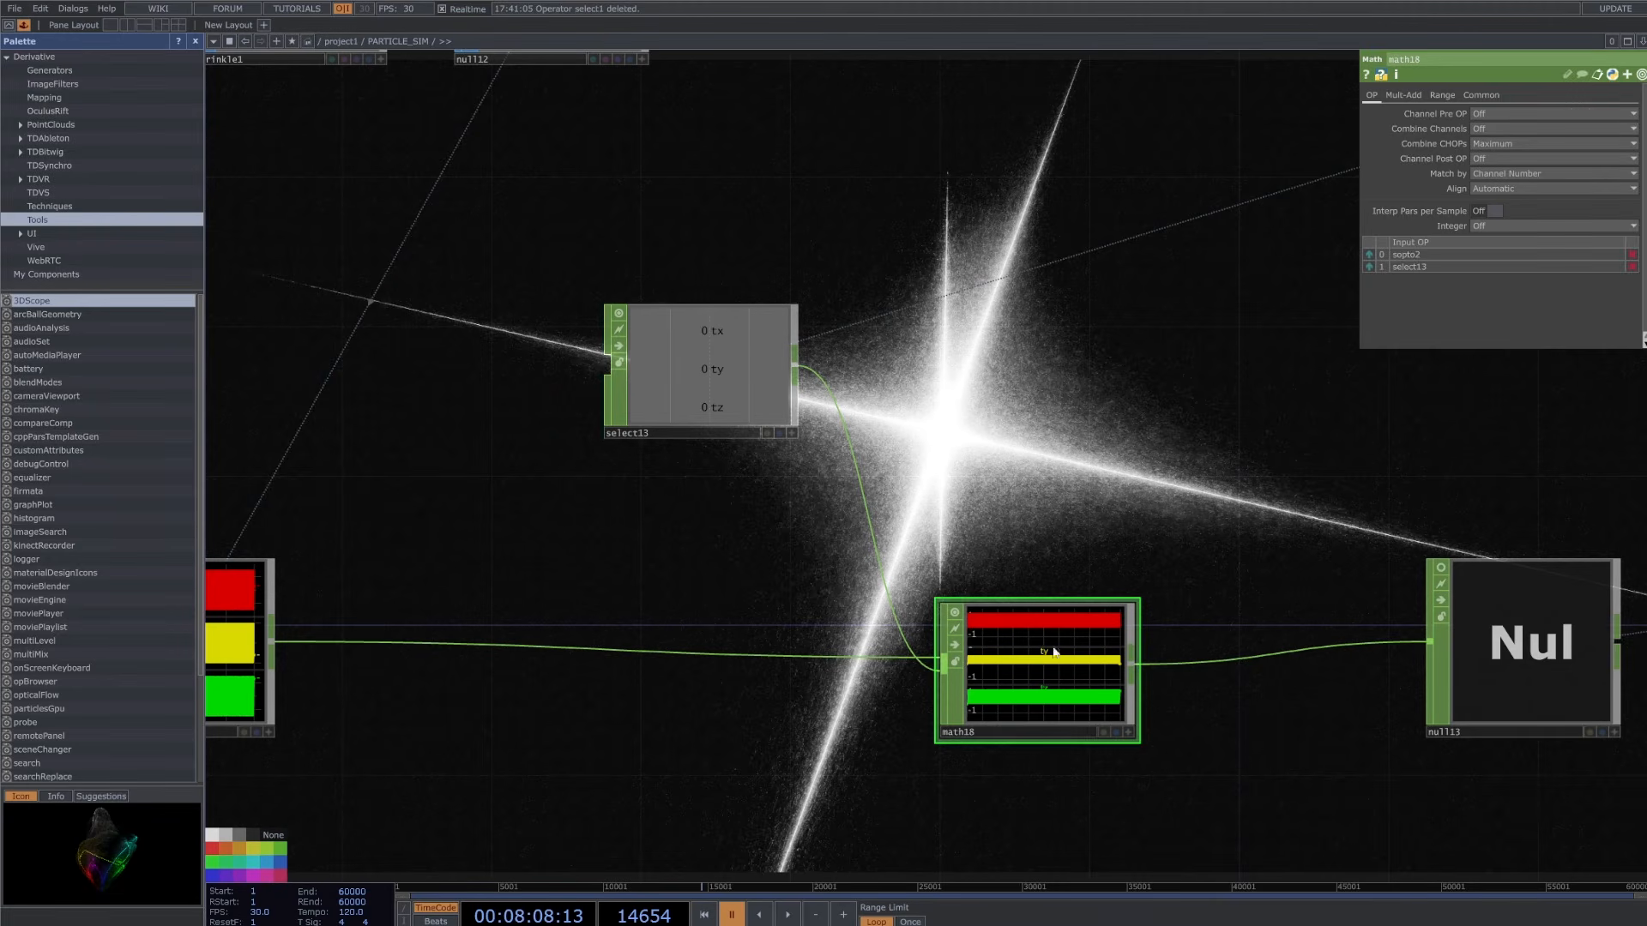
- Resume the timeline and watch how the audio-driven values of select13 affect math18 and the particles
{"action": "key", "text": "space"}
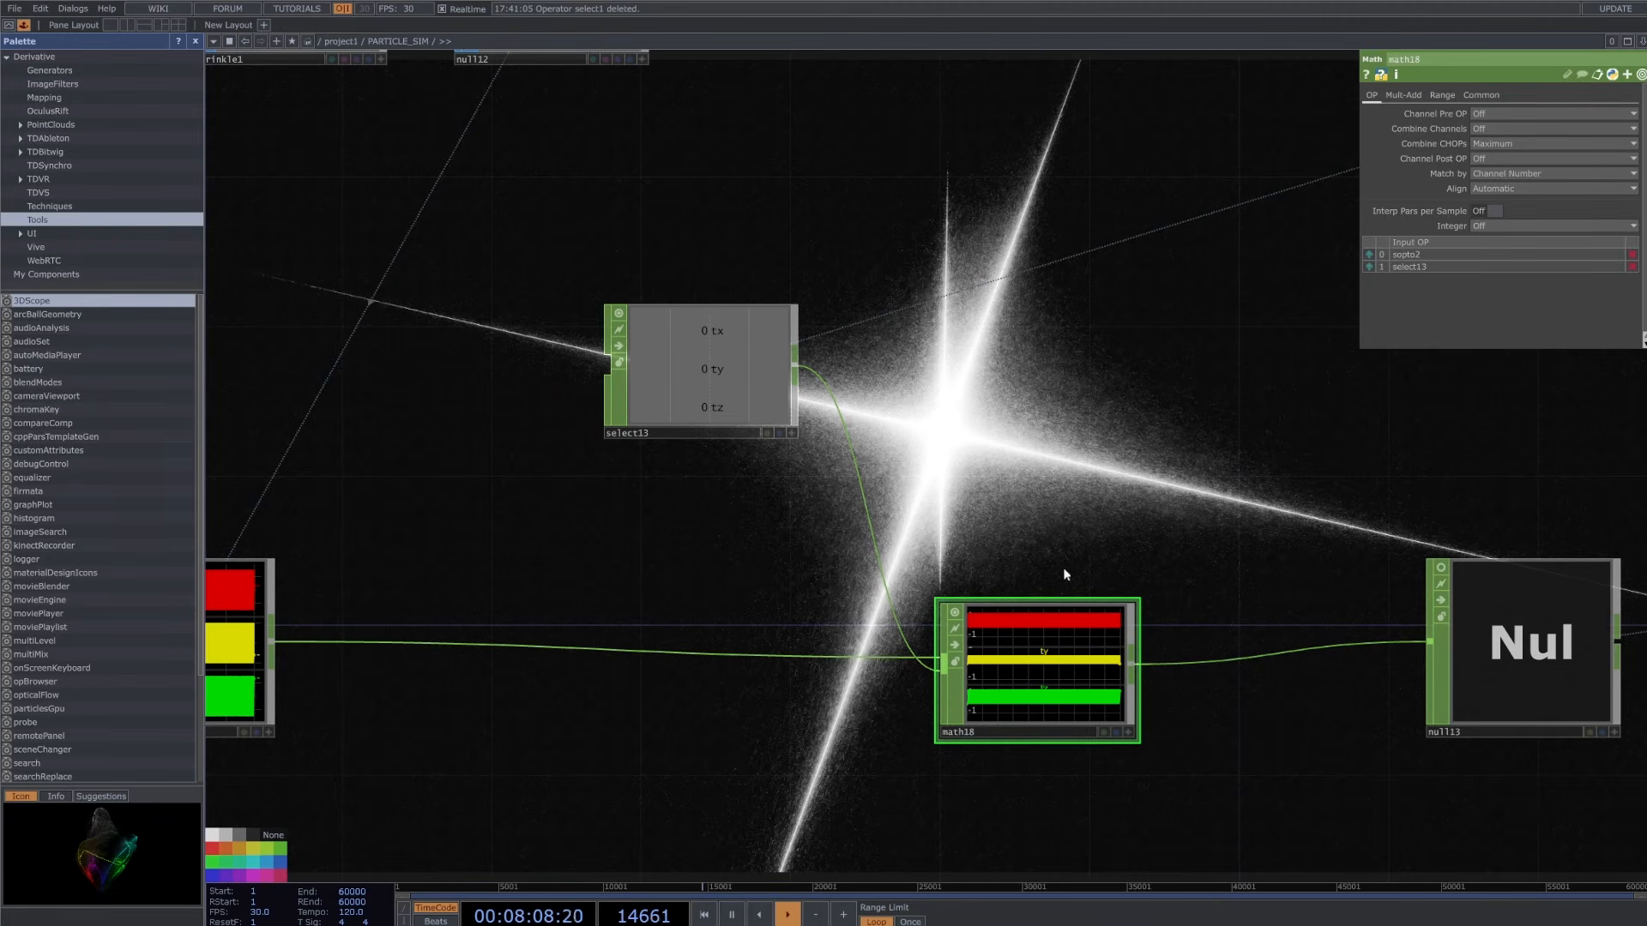
{"action": "scroll", "coordinate": [1053, 523], "scroll_direction": "down", "scroll_amount": 5}
{"action": "left_click_drag", "start_coordinate": [1113, 417], "coordinate": [802, 749]}
{"action": "scroll", "coordinate": [797, 751], "scroll_direction": "down", "scroll_amount": 6}
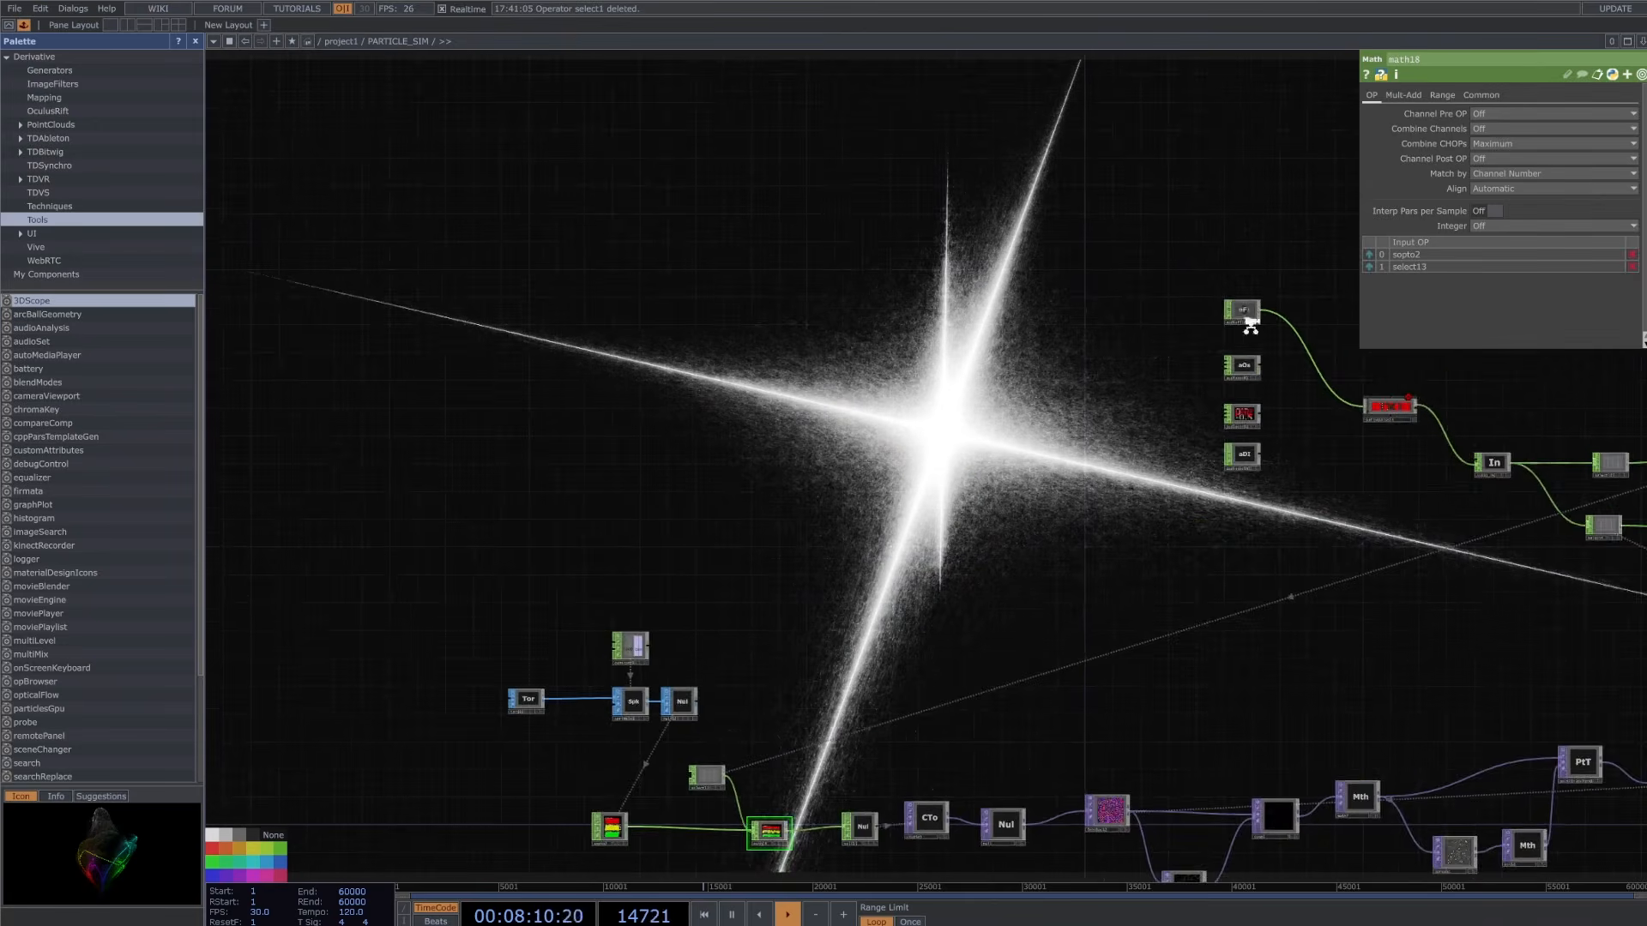
{"action": "scroll", "coordinate": [1250, 326], "scroll_direction": "up", "scroll_amount": 5}
{"action": "left_click_drag", "start_coordinate": [807, 561], "coordinate": [1008, 339]}
{"action": "left_click_drag", "start_coordinate": [699, 532], "coordinate": [963, 166]}
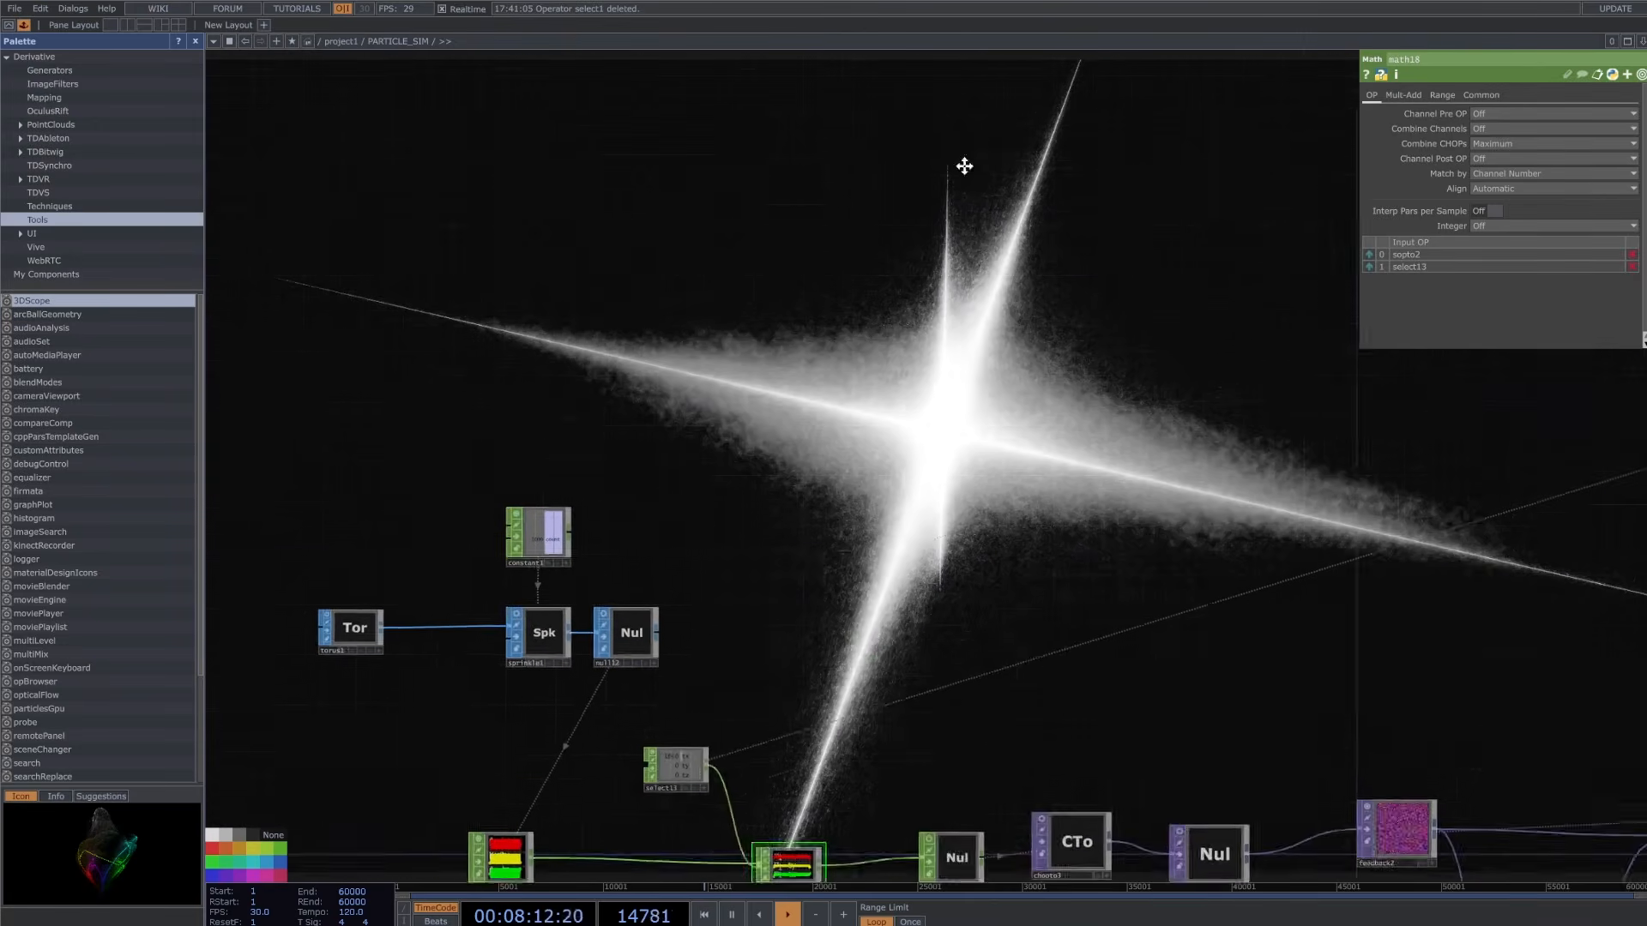
{"action": "middle_click_drag", "start_coordinate": [965, 540], "coordinate": [940, 686]}
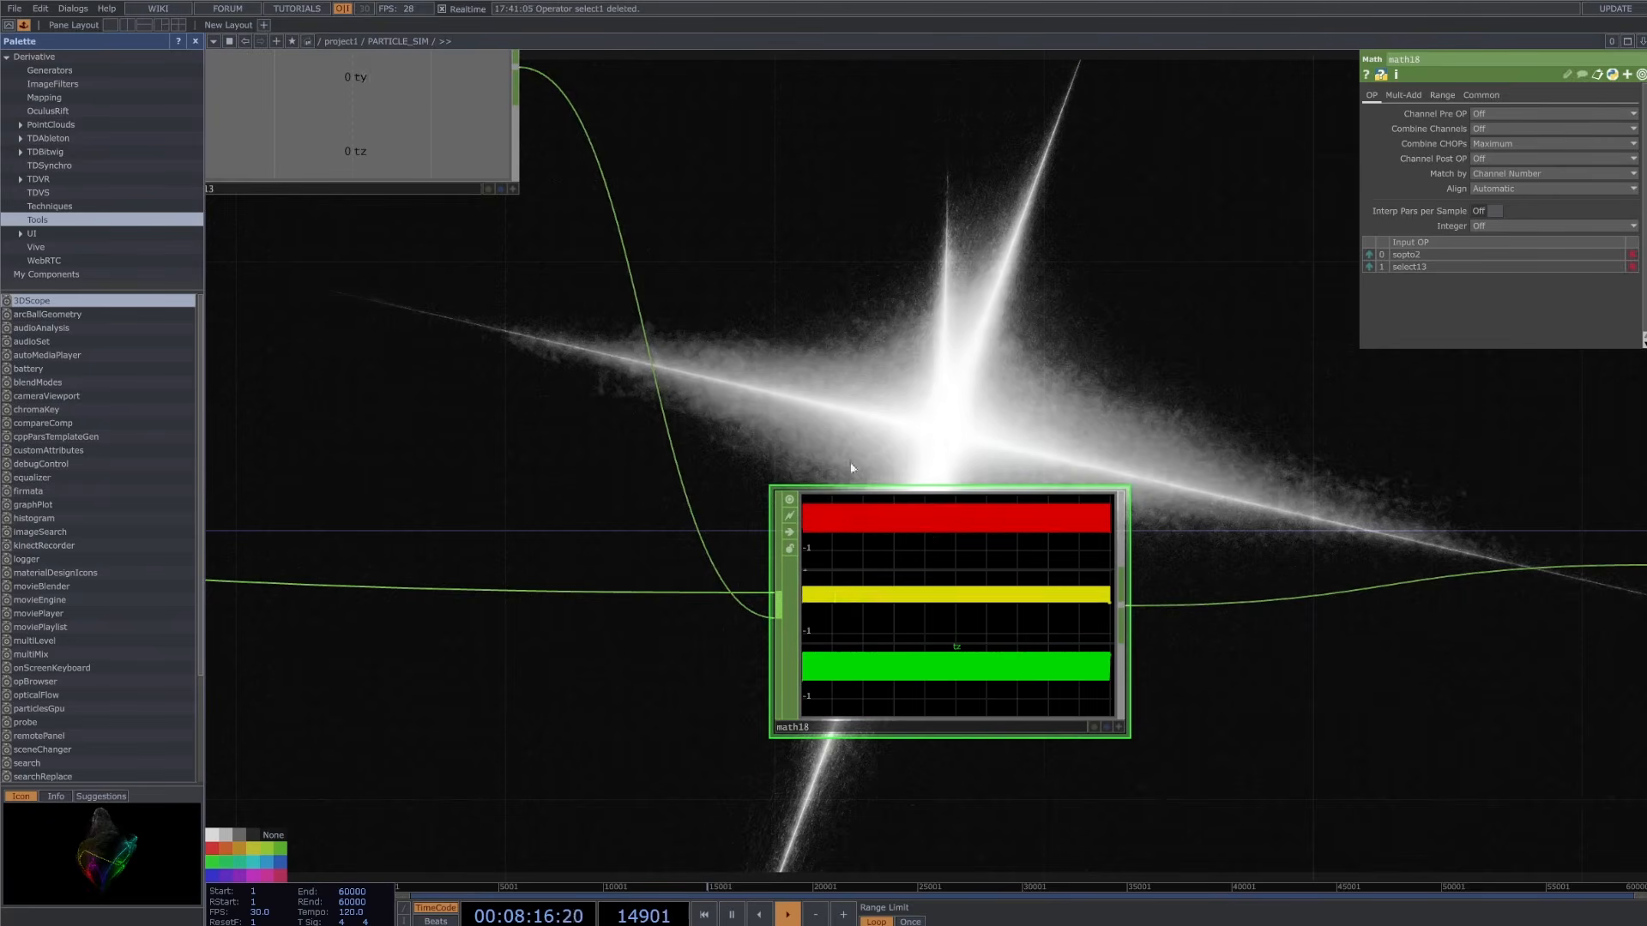
{"action": "left_click_drag", "start_coordinate": [853, 466], "coordinate": [1060, 577]}
{"action": "middle_click_drag", "start_coordinate": [1060, 577], "coordinate": [761, 297]}
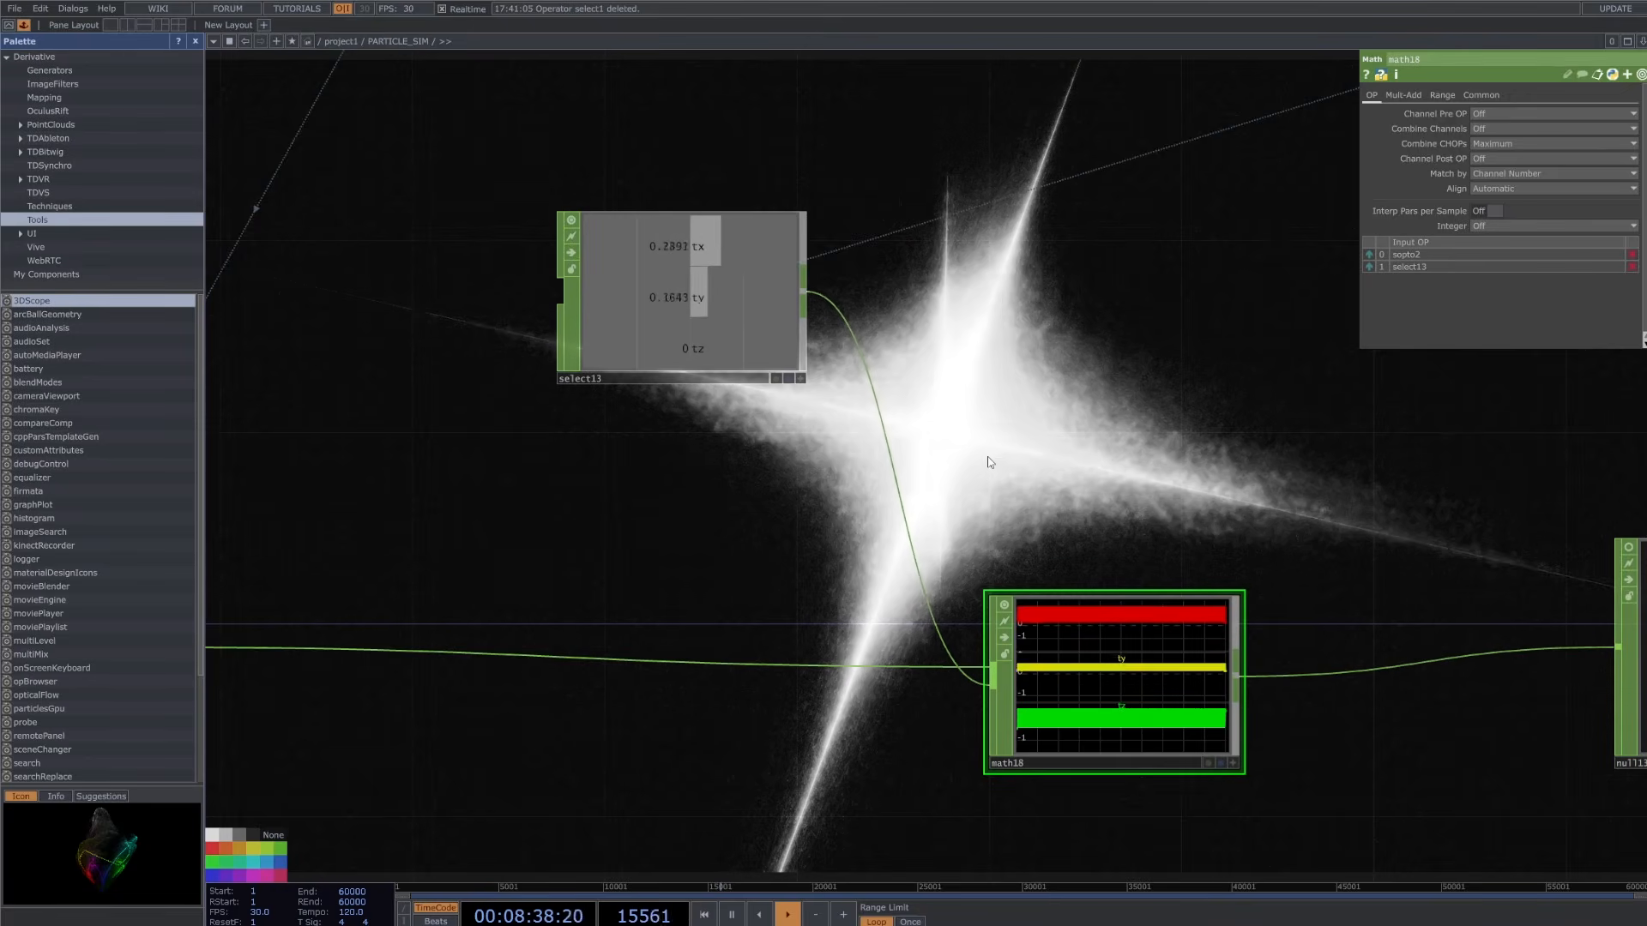
{"action": "scroll", "coordinate": [986, 459], "scroll_direction": "down", "scroll_amount": 3}
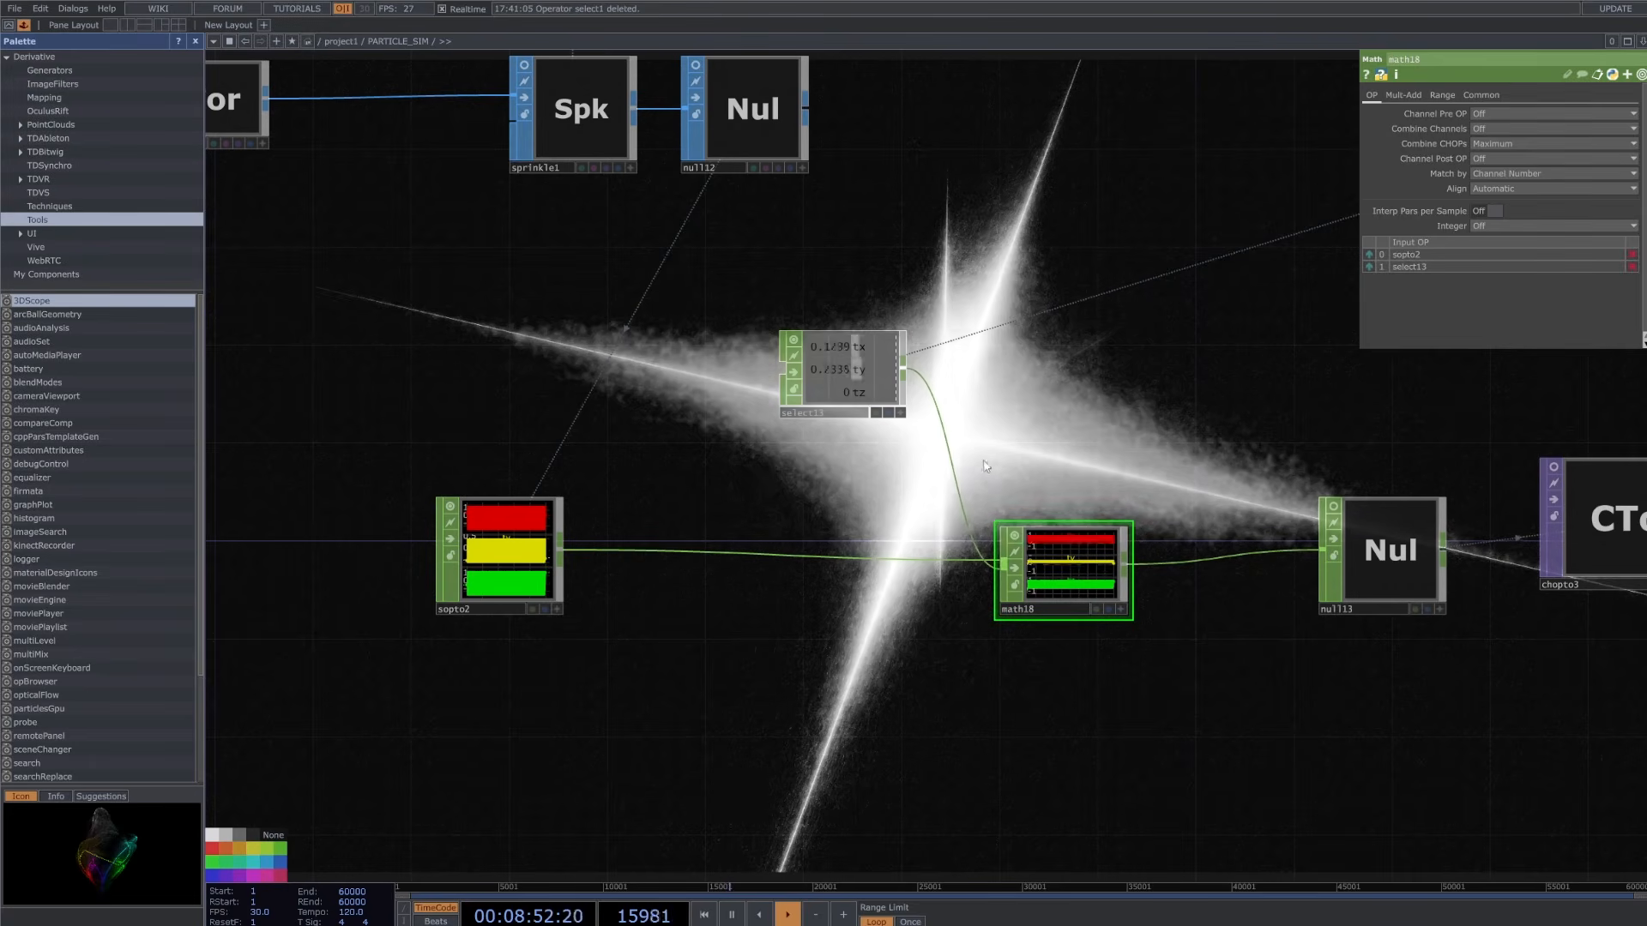
{"action": "left_click_drag", "start_coordinate": [1120, 408], "coordinate": [1005, 470]}
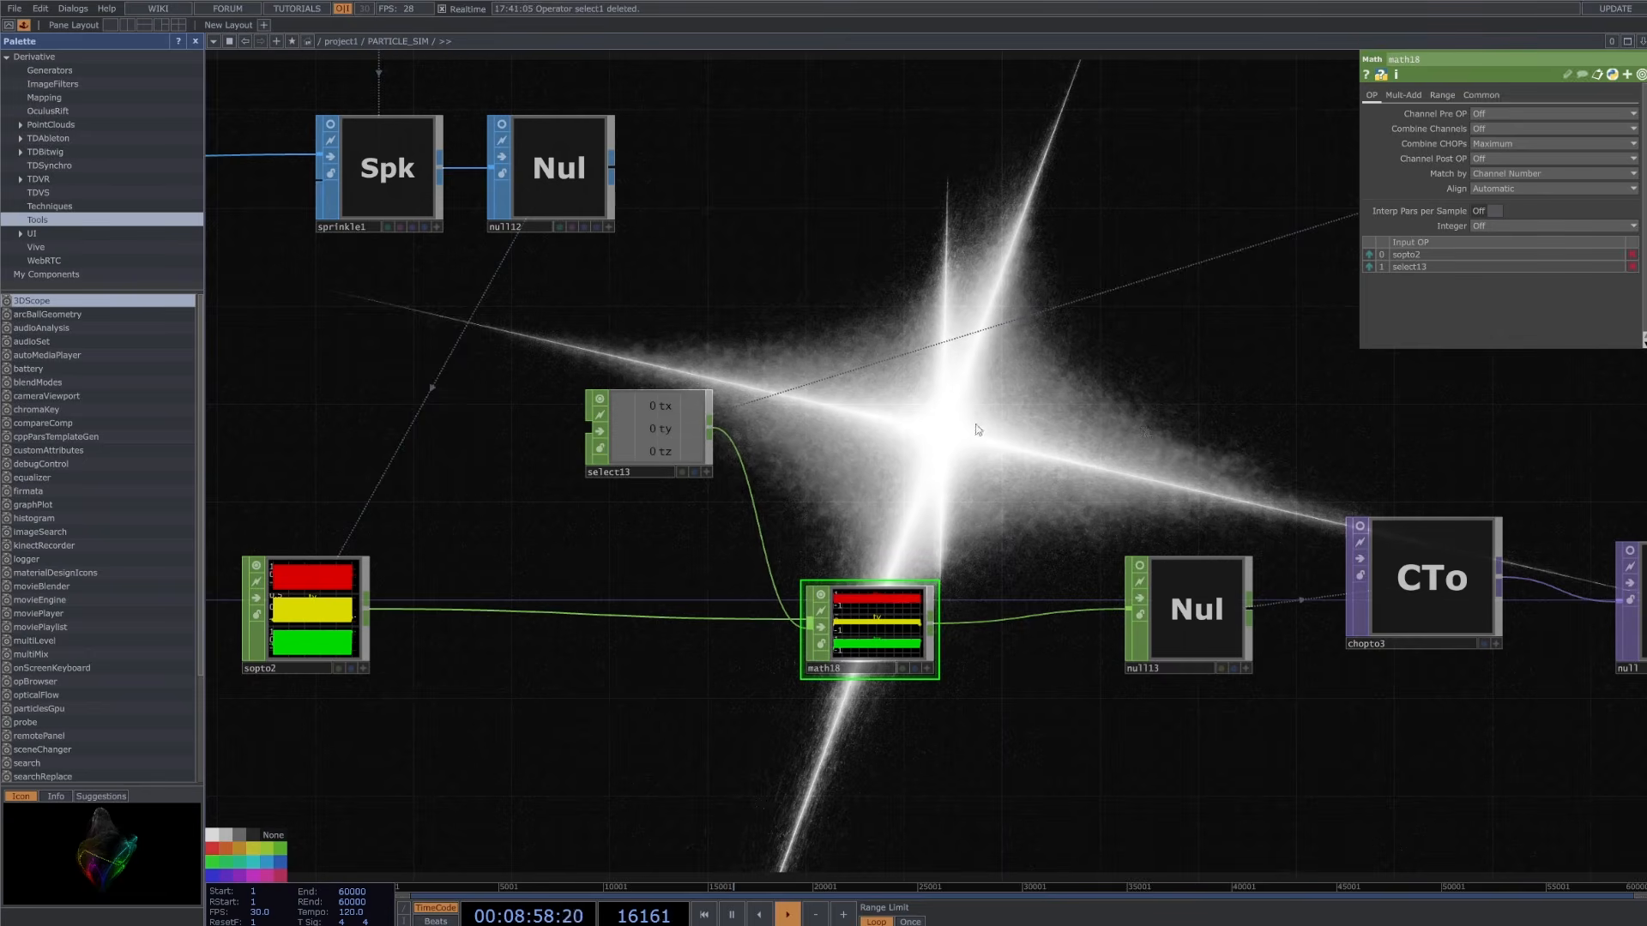
- Try other Operation modes on comp1, such as Inside Luminance and Outside Luminance, and undo the changes
{"action": "left_click_drag", "start_coordinate": [838, 468], "coordinate": [240, 485]}
{"action": "scroll", "coordinate": [240, 486], "scroll_direction": "down", "scroll_amount": 3}
{"action": "left_click", "coordinate": [1182, 540]}
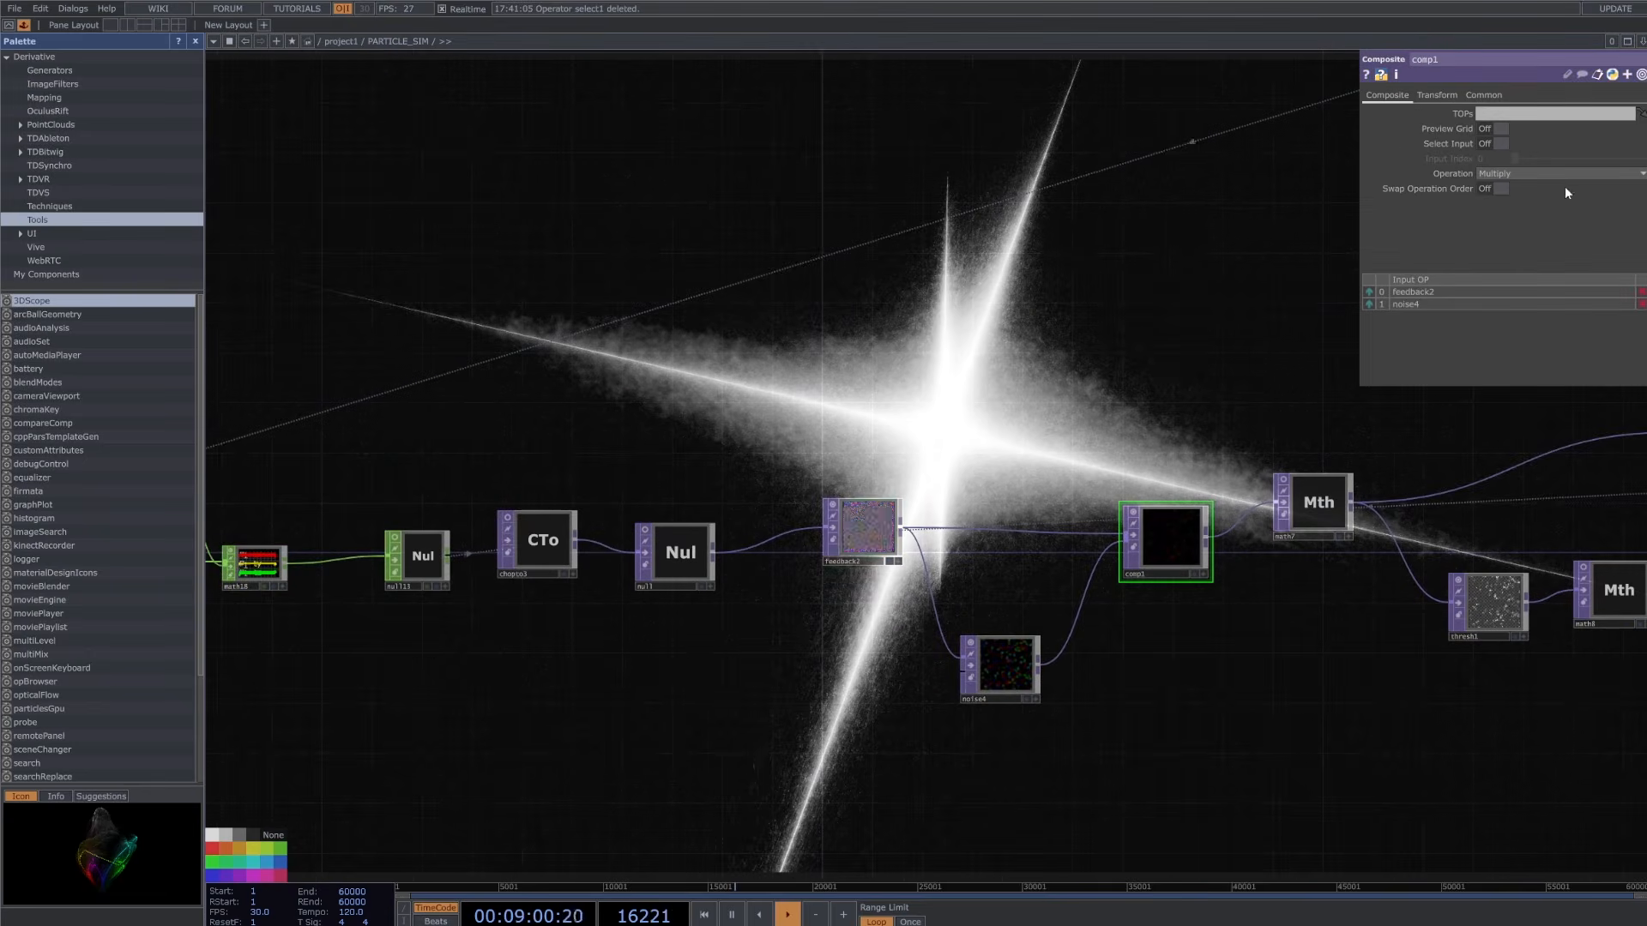
{"action": "left_click", "coordinate": [1493, 174]}
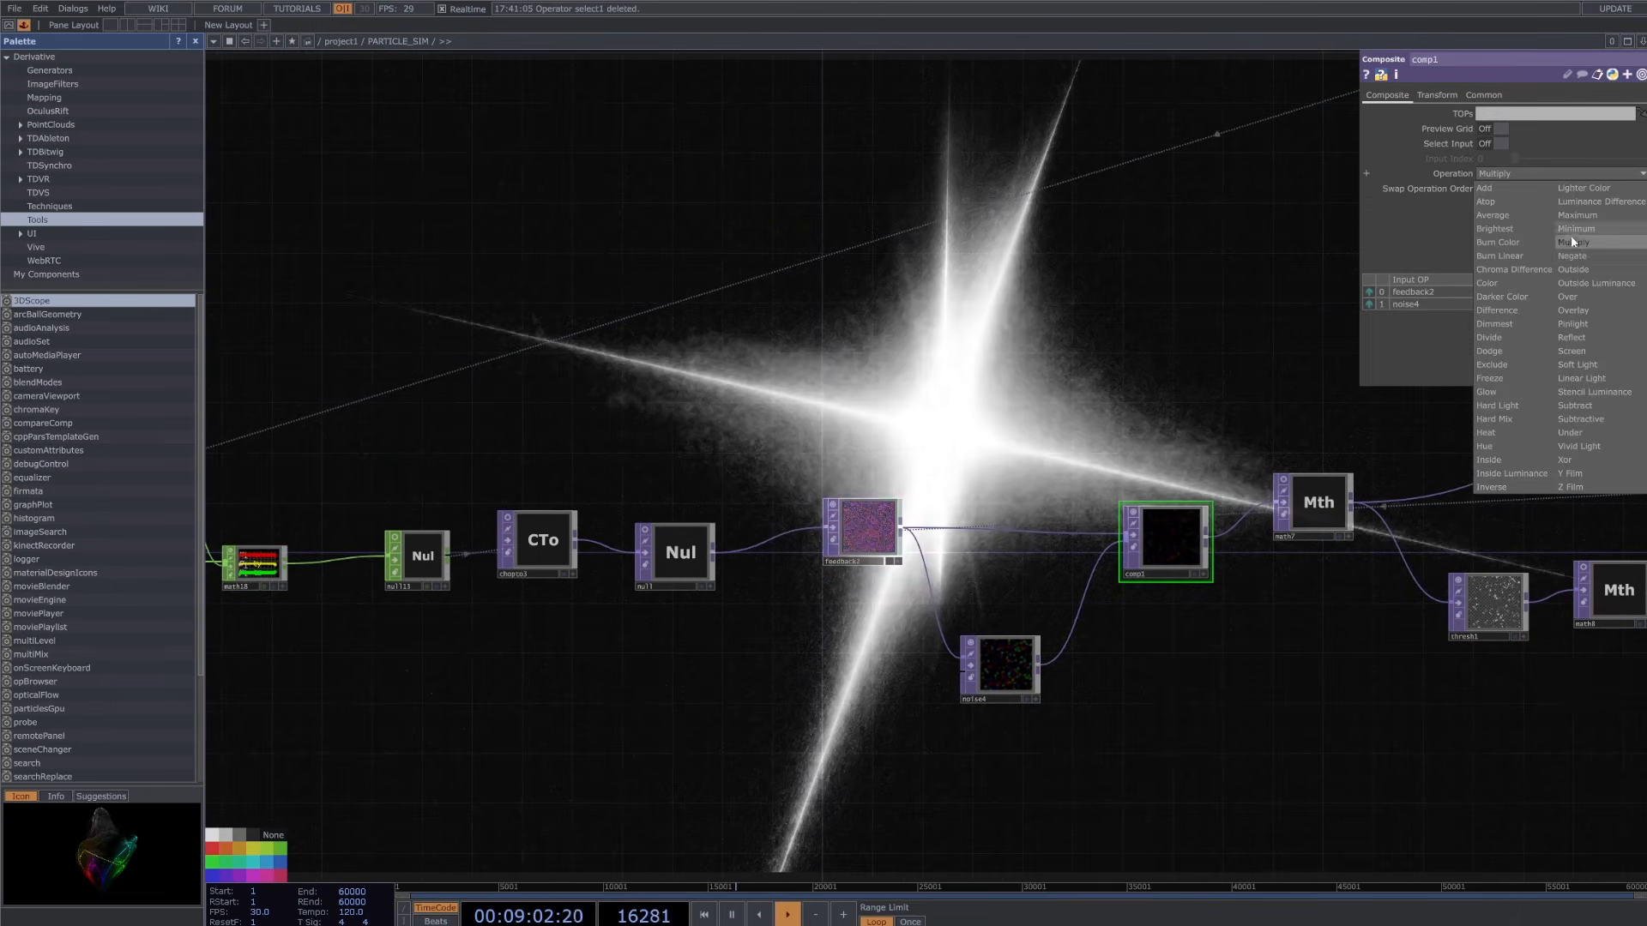
{"action": "left_click", "coordinate": [1571, 235]}
{"action": "left_click", "coordinate": [1454, 172]}
{"action": "middle_click_drag", "start_coordinate": [1491, 191], "coordinate": [1495, 169]}
{"action": "left_click_drag", "start_coordinate": [1493, 169], "coordinate": [1492, 191]}
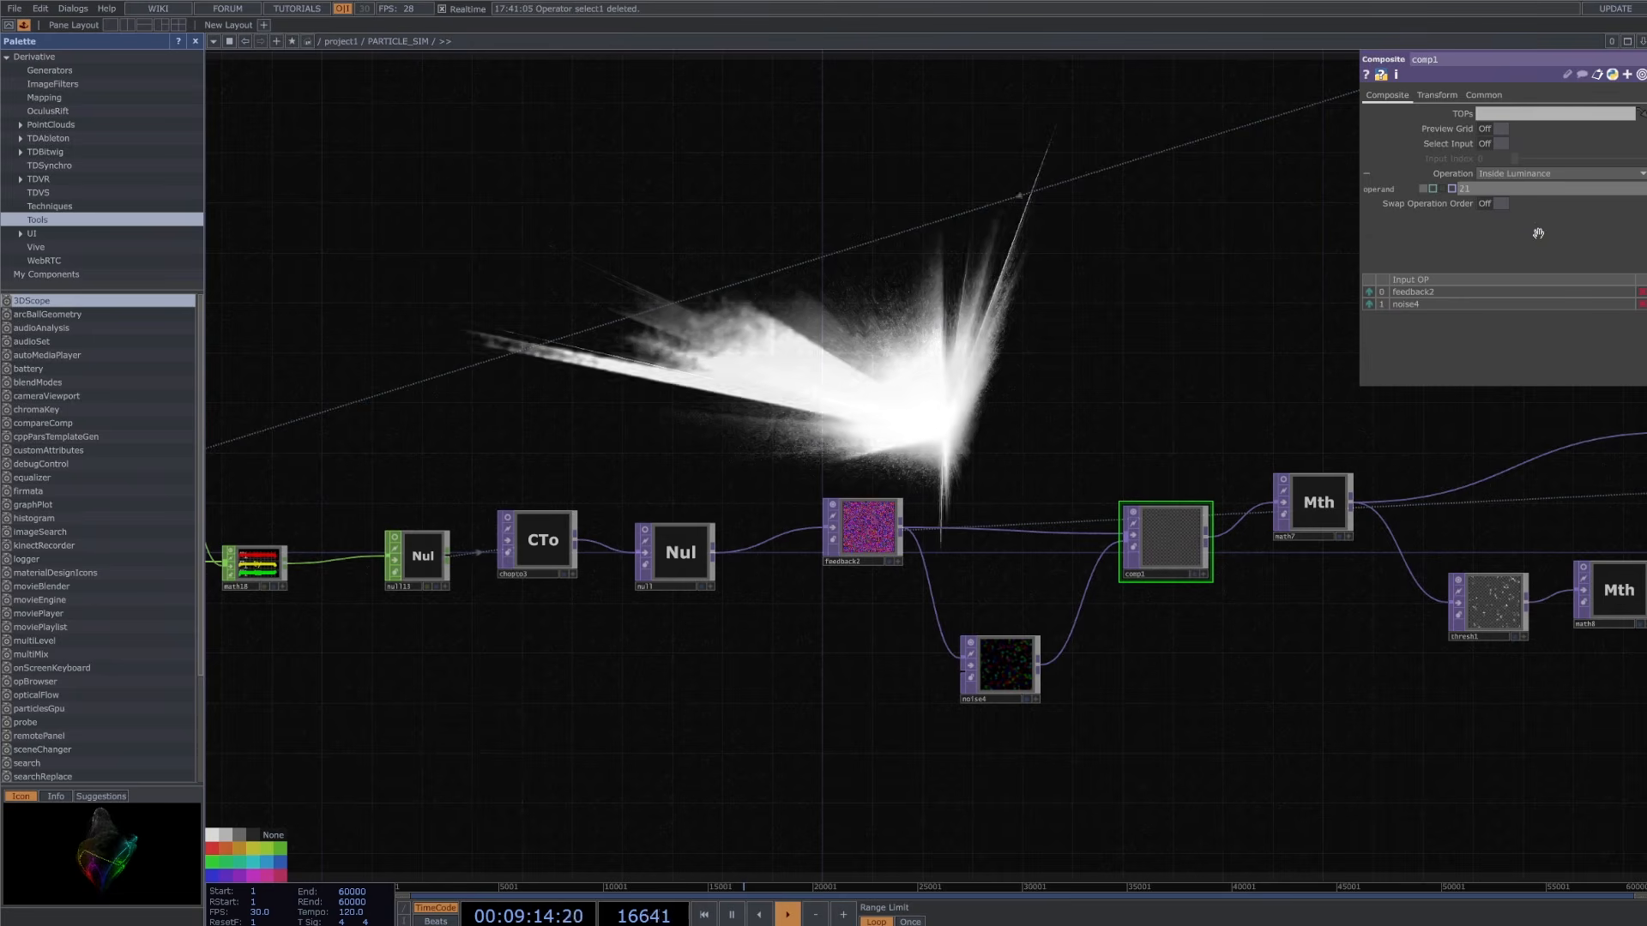
{"action": "key", "text": "ctrl+z"}
{"action": "left_click_drag", "start_coordinate": [428, 504], "coordinate": [694, 484]}
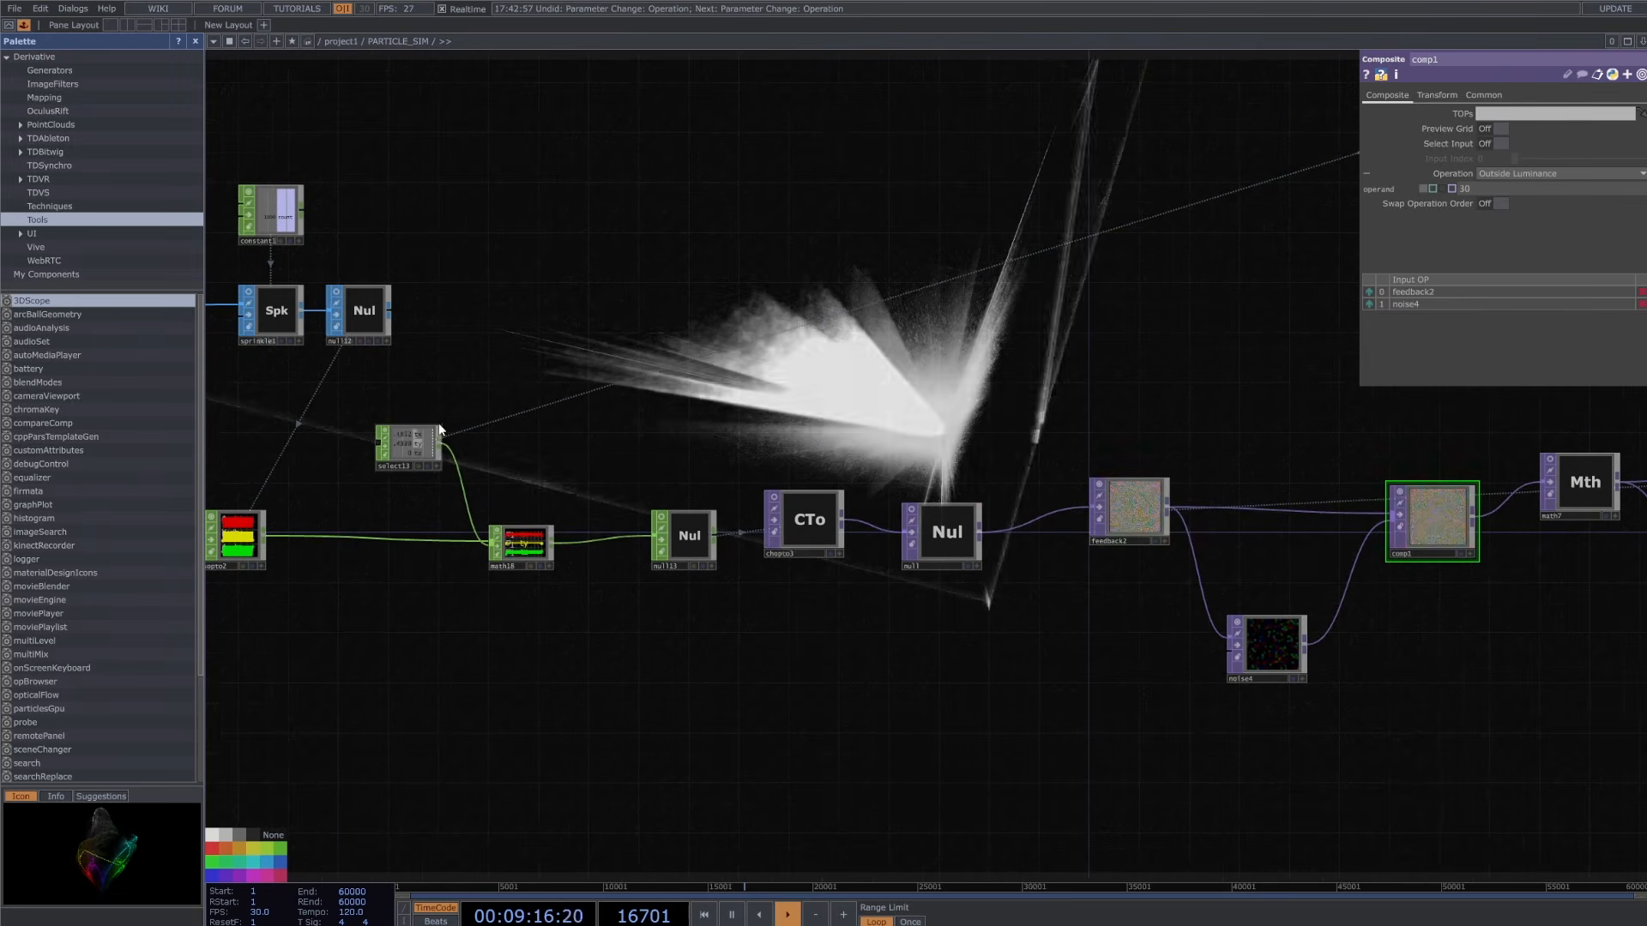
{"action": "key", "text": "ctrl+z"}
- Follow the network from select13 and math18 through chopto3 and feedback2 to comp1 while watching the particles react
{"action": "scroll", "coordinate": [400, 429], "scroll_direction": "up", "scroll_amount": 3}
{"action": "scroll", "coordinate": [395, 440], "scroll_direction": "up", "scroll_amount": 2}
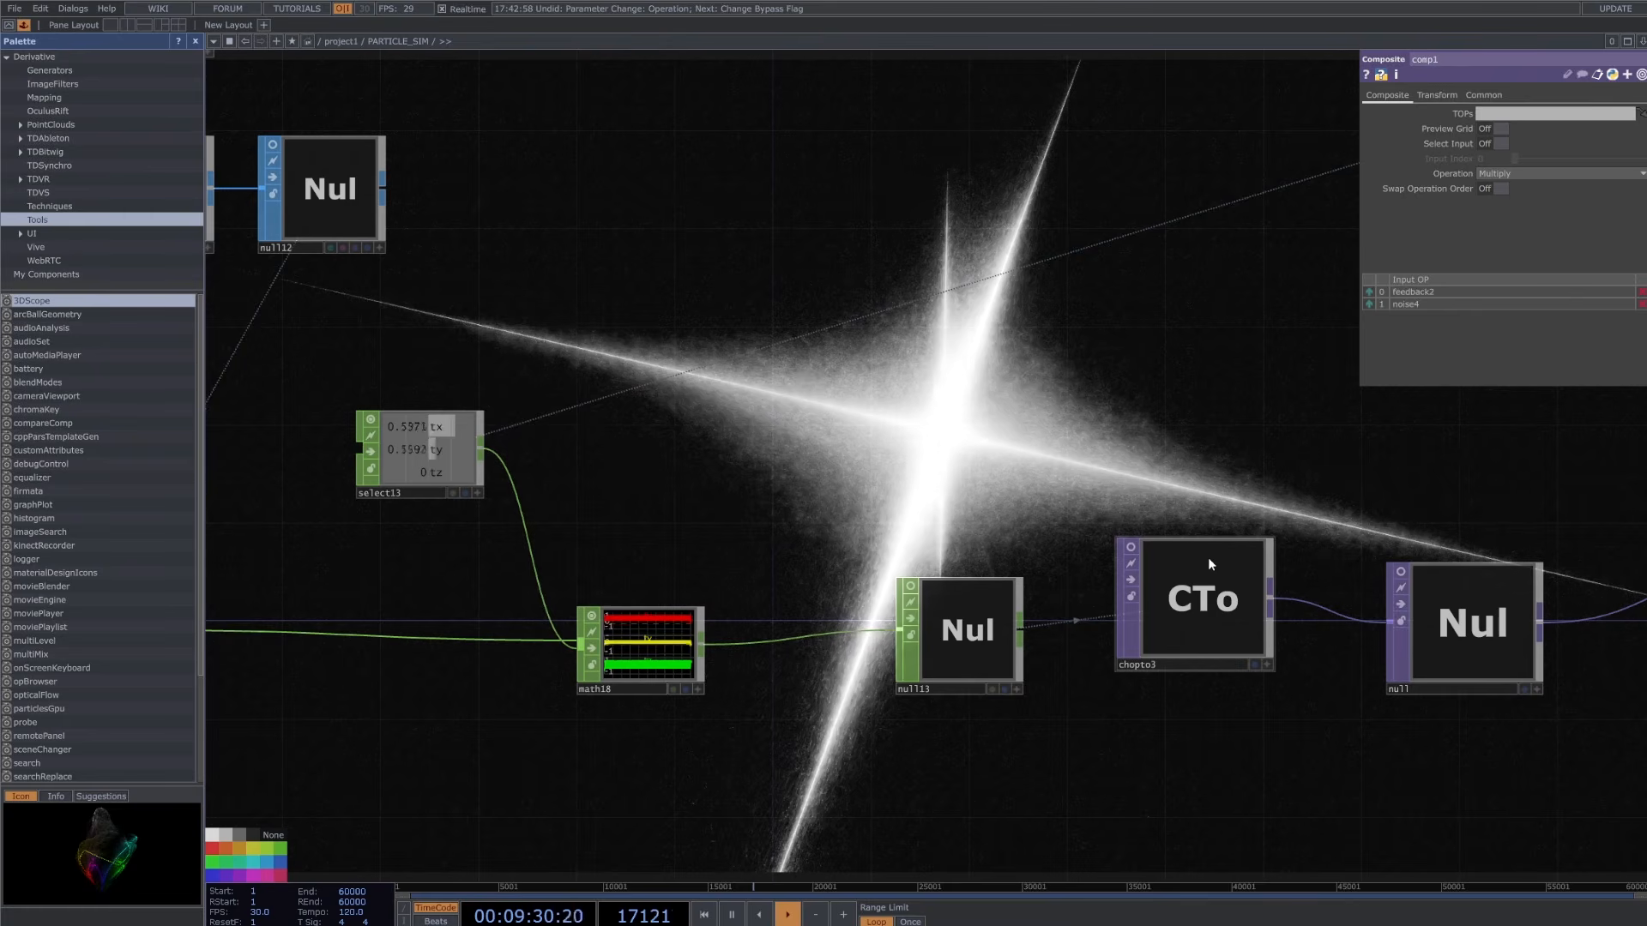
{"action": "scroll", "coordinate": [1203, 482], "scroll_direction": "down", "scroll_amount": 3}
{"action": "left_click_drag", "start_coordinate": [1400, 682], "coordinate": [987, 724]}
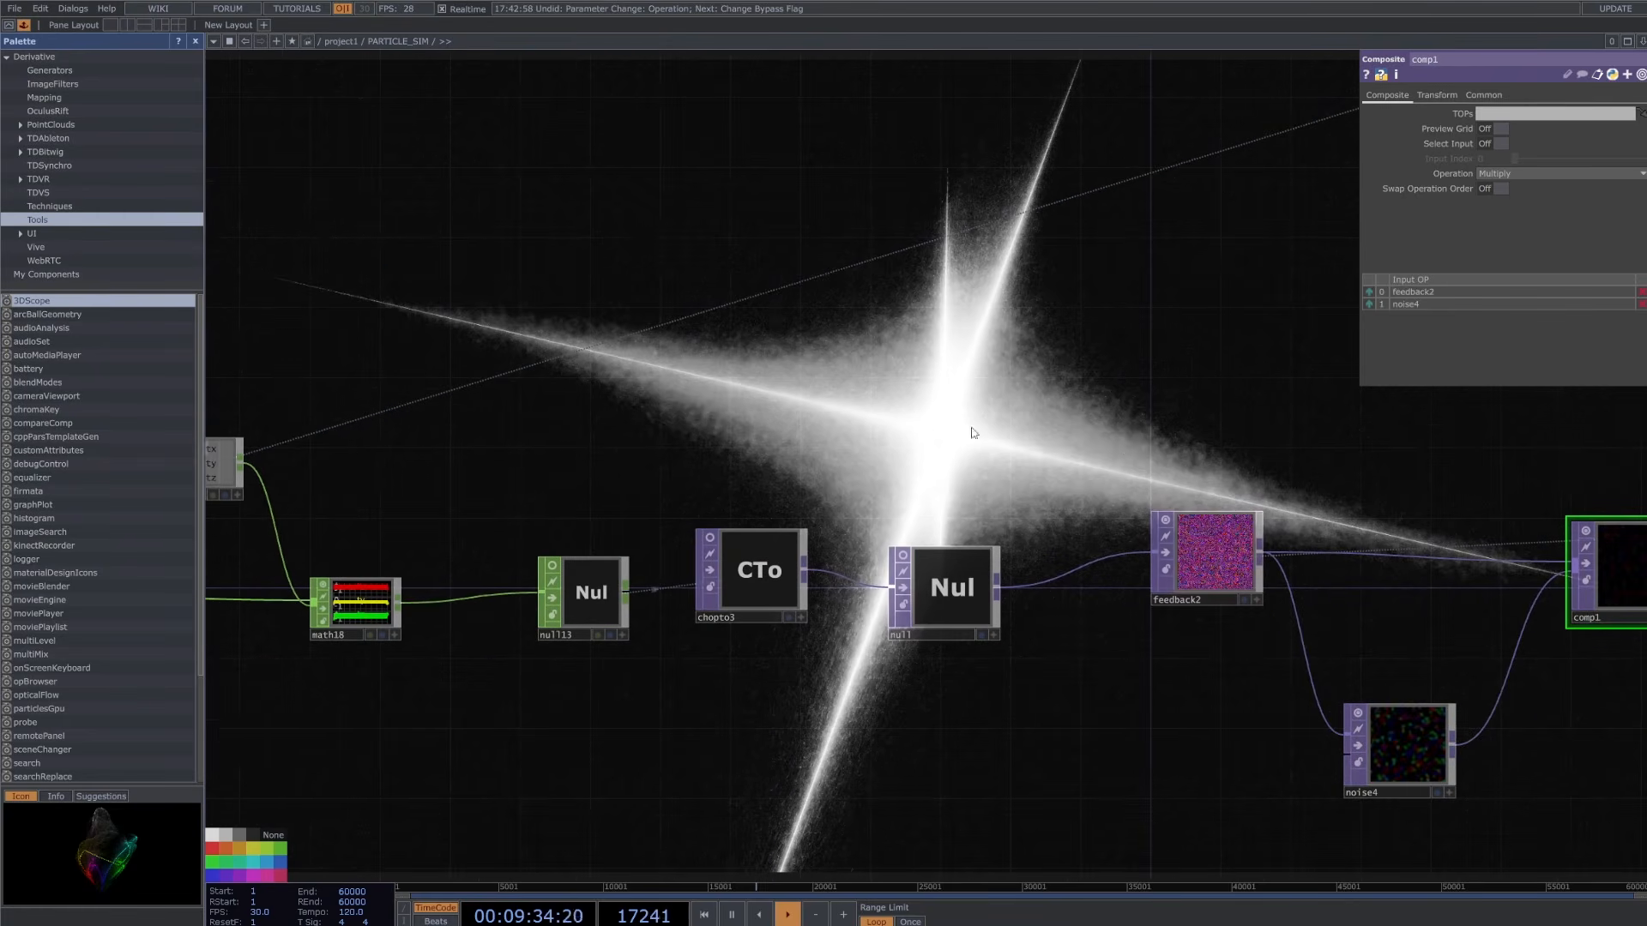
{"action": "scroll", "coordinate": [1123, 471], "scroll_direction": "down", "scroll_amount": 2}
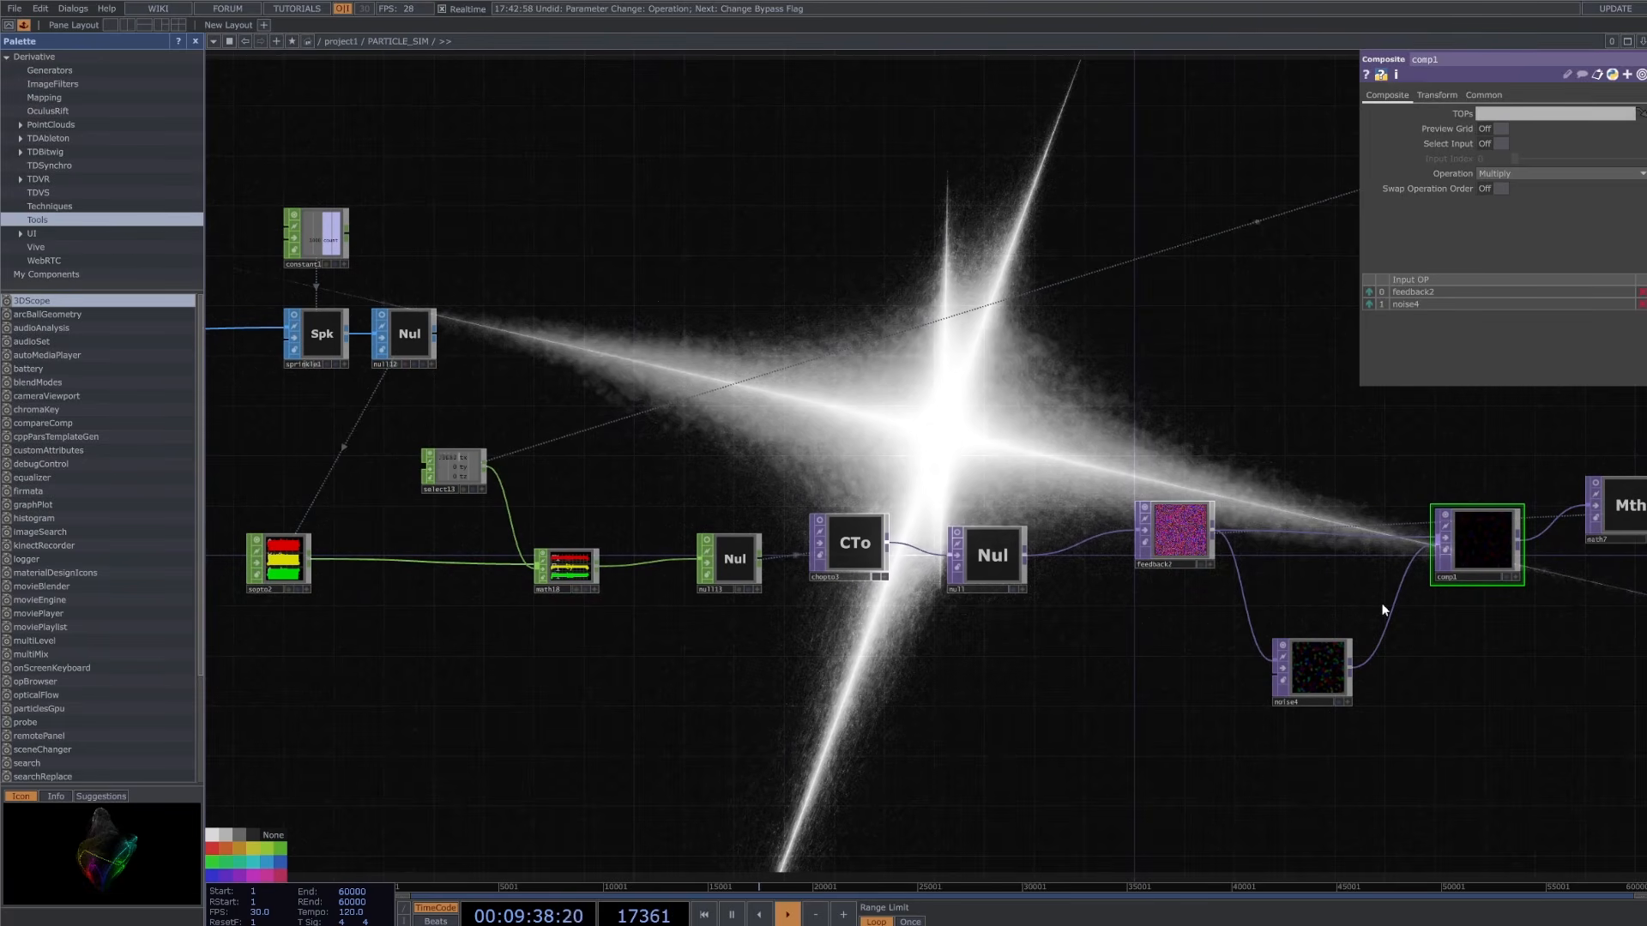
{"action": "left_click_drag", "start_coordinate": [1543, 674], "coordinate": [1507, 678]}
{"action": "scroll", "coordinate": [1514, 686], "scroll_direction": "down", "scroll_amount": 2}
{"action": "left_click_drag", "start_coordinate": [1544, 683], "coordinate": [1201, 712]}
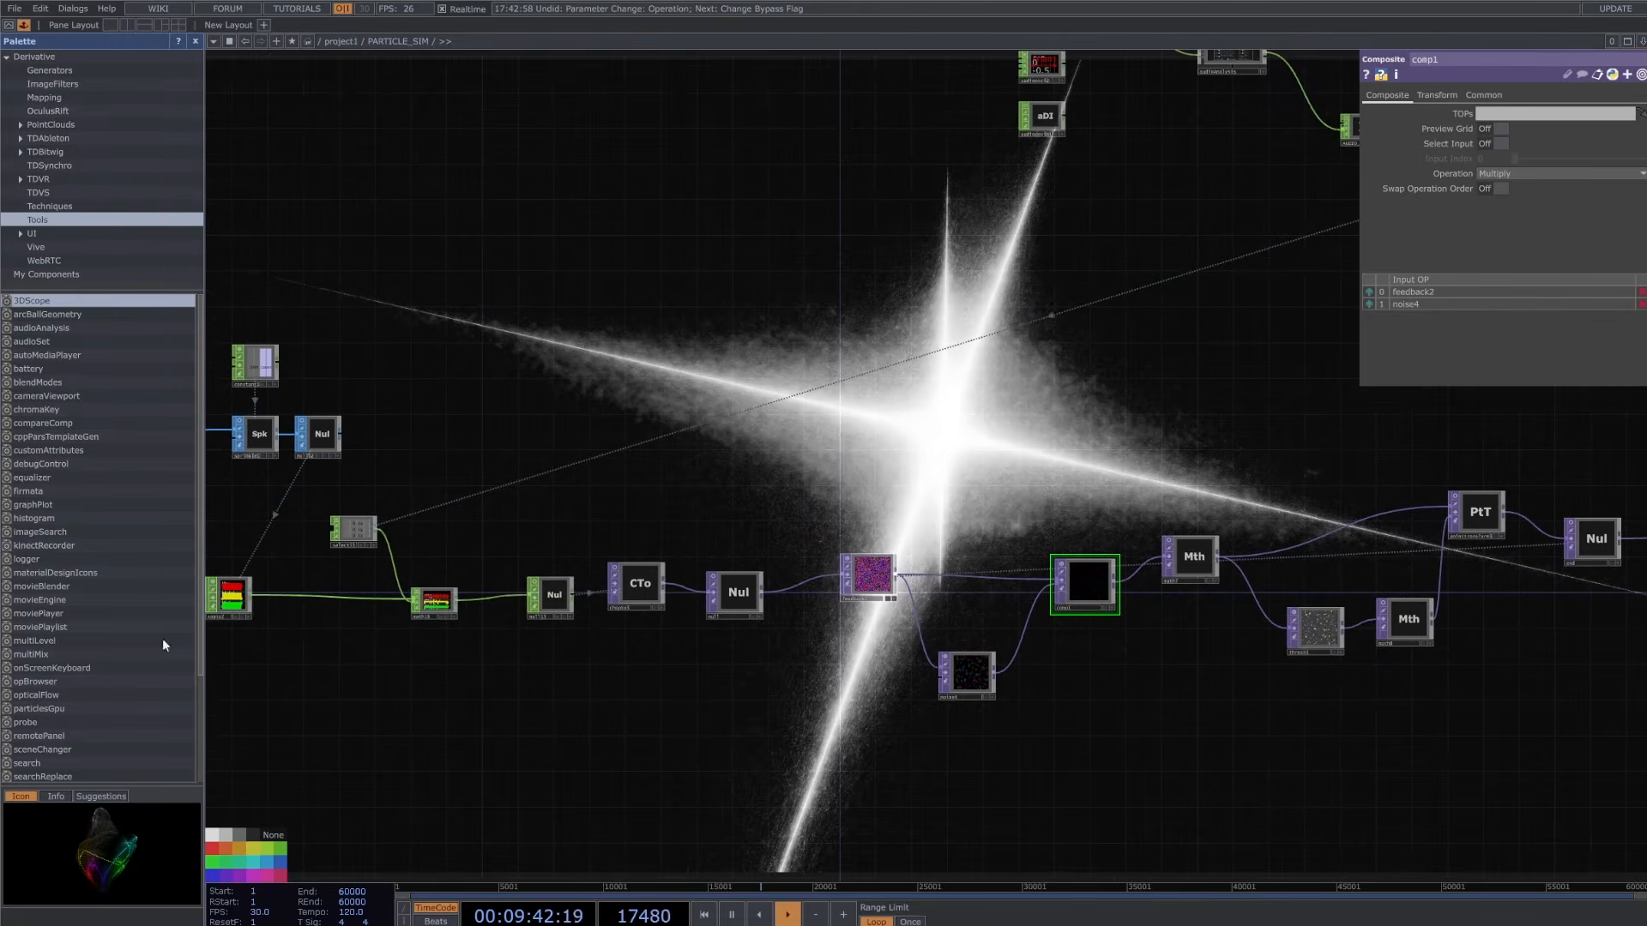
{"action": "scroll", "coordinate": [1250, 684], "scroll_direction": "down", "scroll_amount": 2}
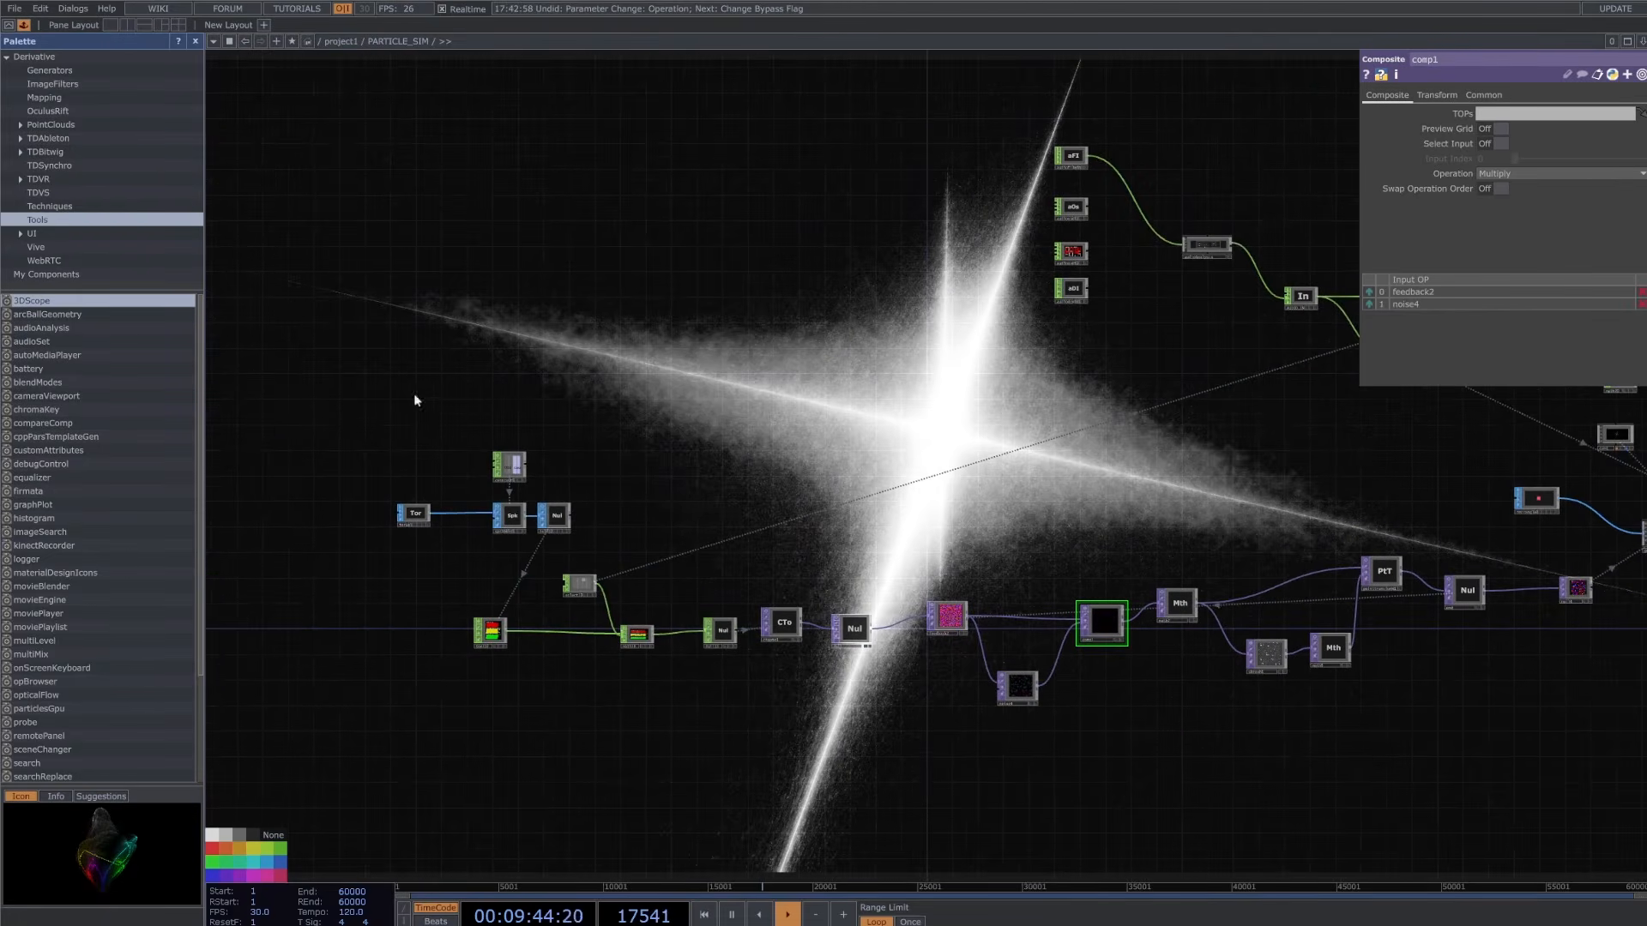
- Delete the math20 operator connected after select4 in the audio section
{"action": "left_click_drag", "start_coordinate": [1405, 432], "coordinate": [987, 506]}
{"action": "scroll", "coordinate": [986, 501], "scroll_direction": "up", "scroll_amount": 5}
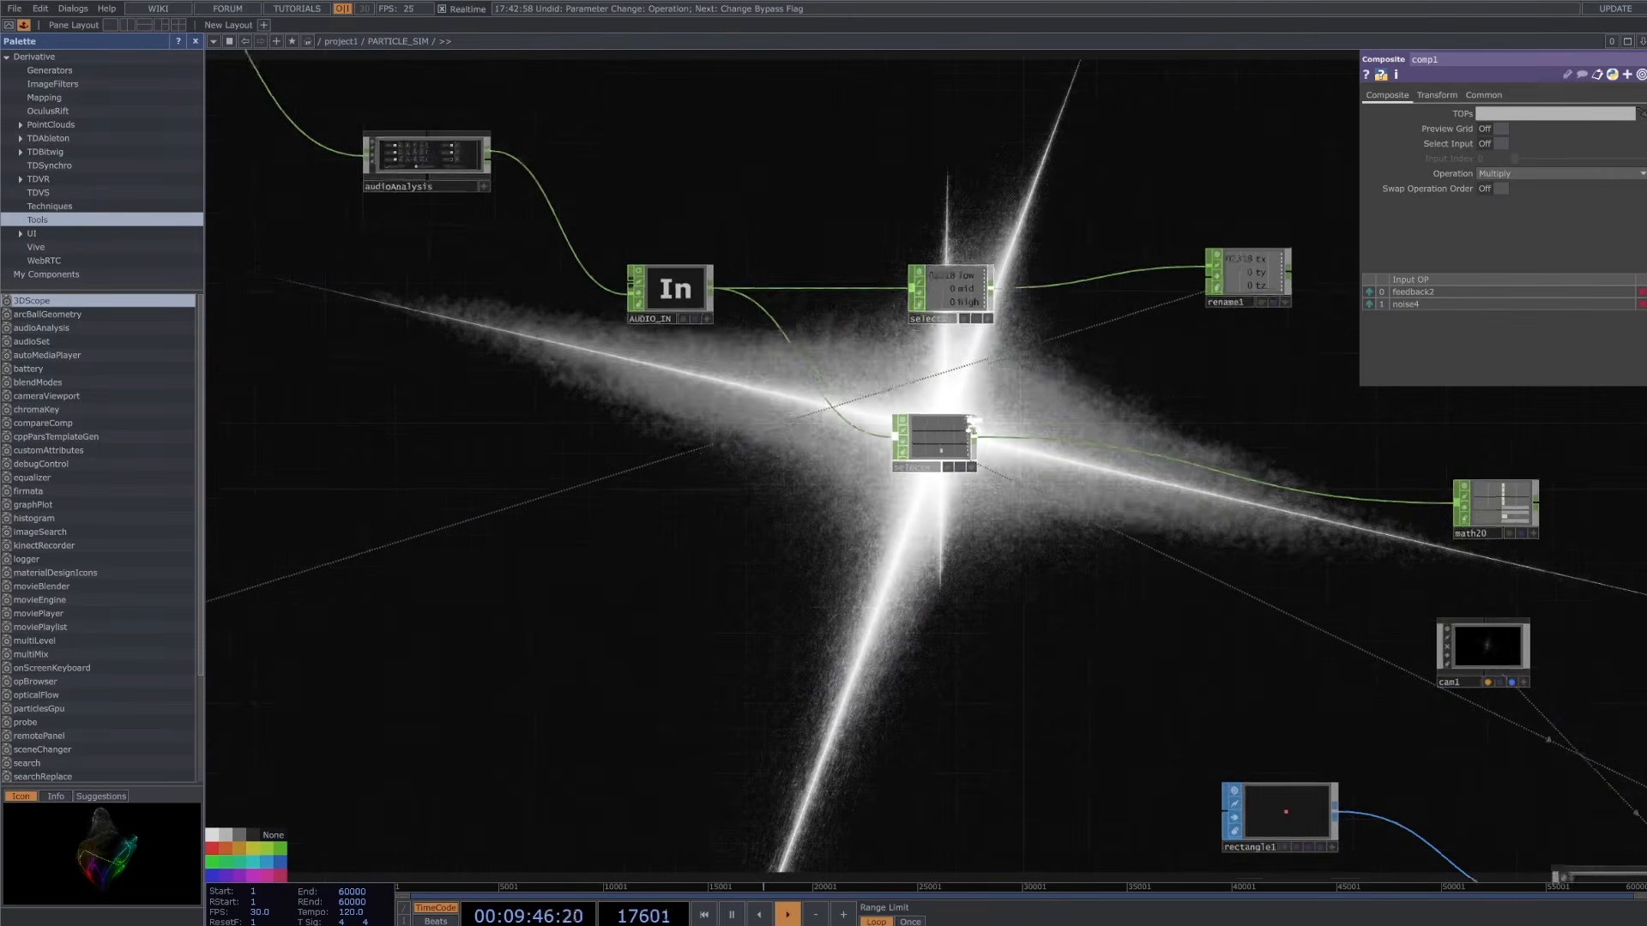
{"action": "scroll", "coordinate": [714, 332], "scroll_direction": "up", "scroll_amount": 4}
{"action": "scroll", "coordinate": [761, 489], "scroll_direction": "down", "scroll_amount": 3}
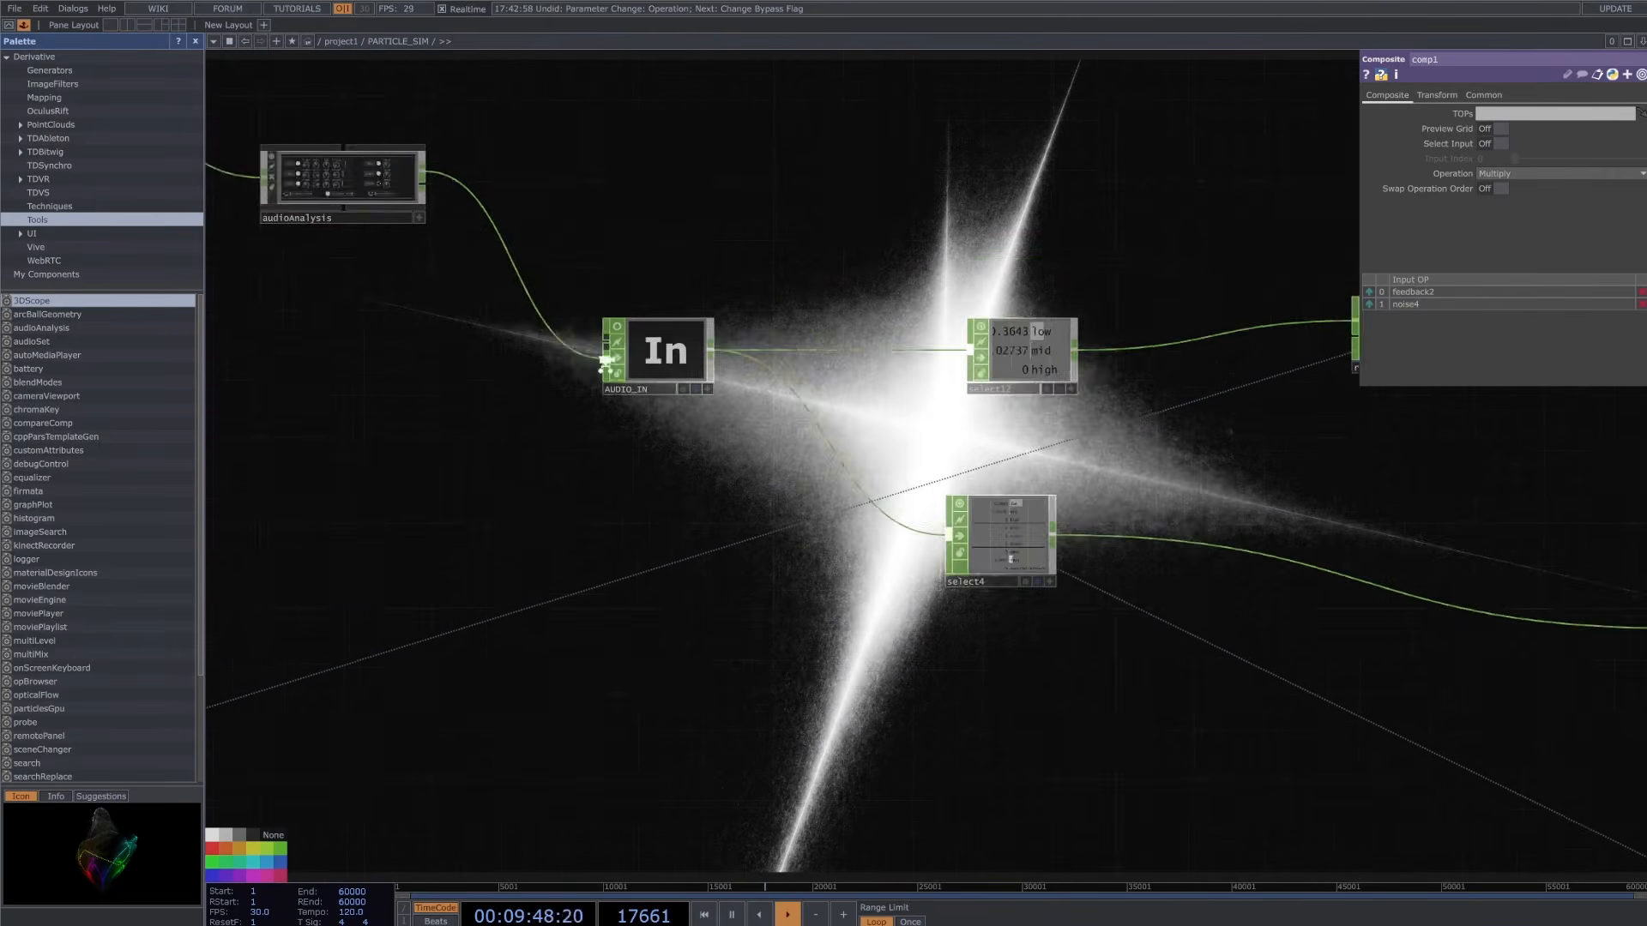
{"action": "left_click", "coordinate": [945, 530]}
{"action": "scroll", "coordinate": [934, 525], "scroll_direction": "up", "scroll_amount": 2}
{"action": "left_click_drag", "start_coordinate": [728, 687], "coordinate": [60, 666]}
{"action": "scroll", "coordinate": [842, 753], "scroll_direction": "down", "scroll_amount": 2}
{"action": "left_click_drag", "start_coordinate": [843, 753], "coordinate": [805, 516]}
{"action": "left_click", "coordinate": [995, 401]}
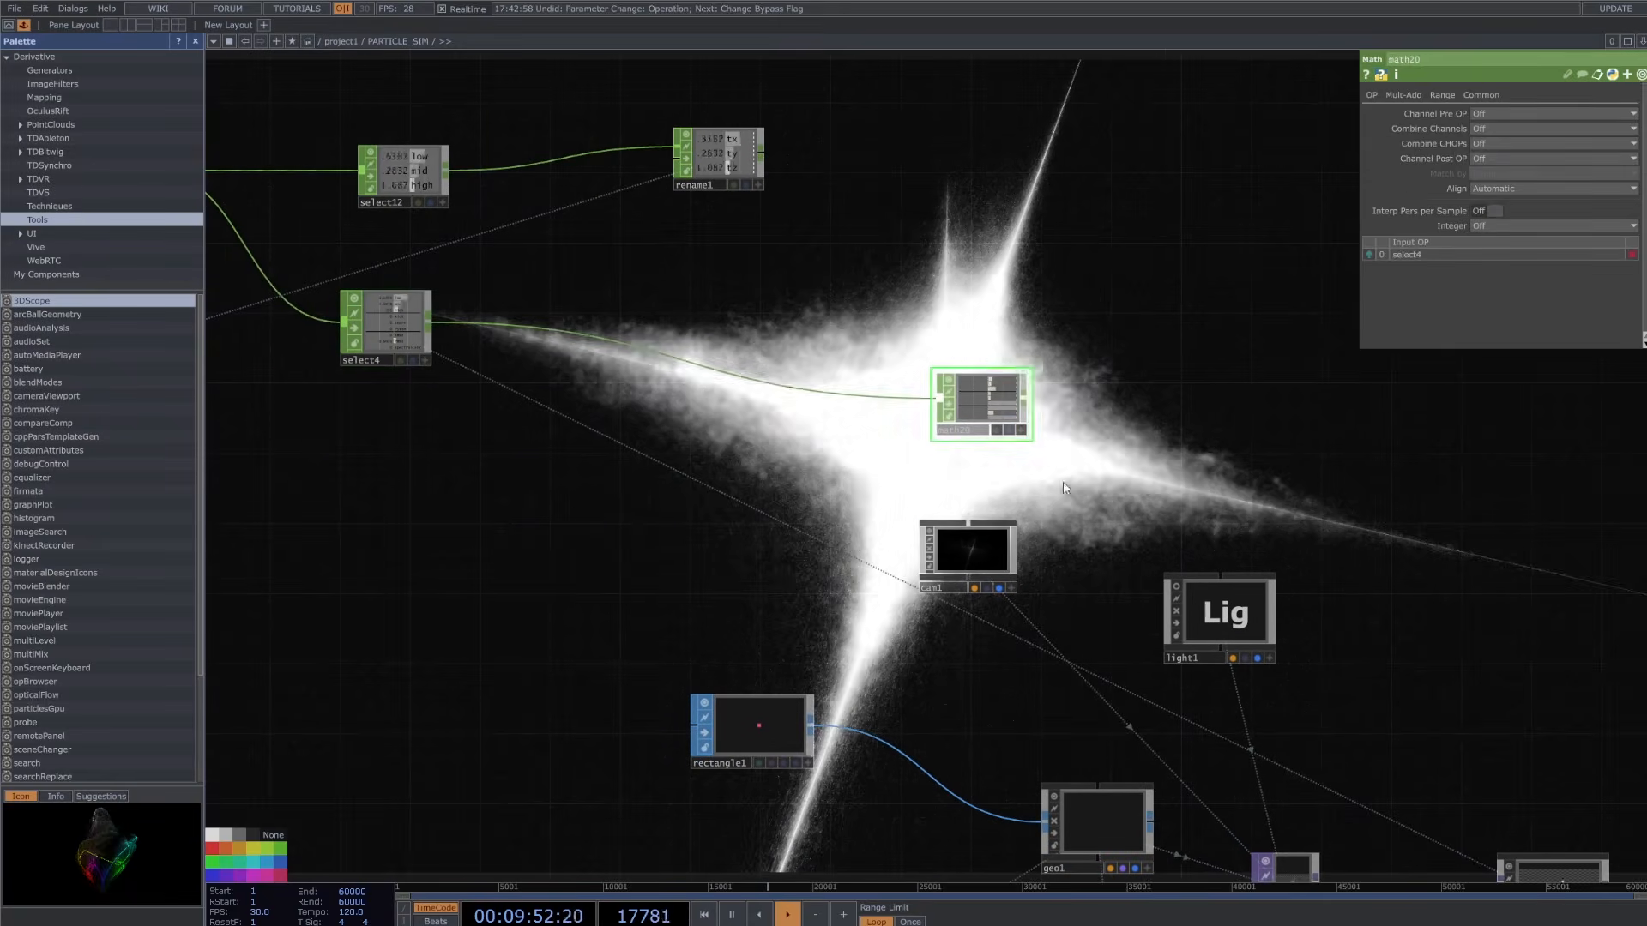
{"action": "key", "text": "Delete"}
- Trace the reference from select4 to the bloom component and display bloom's parameters
{"action": "left_click_drag", "start_coordinate": [656, 494], "coordinate": [626, 468]}
{"action": "scroll", "coordinate": [1054, 549], "scroll_direction": "down", "scroll_amount": 2}
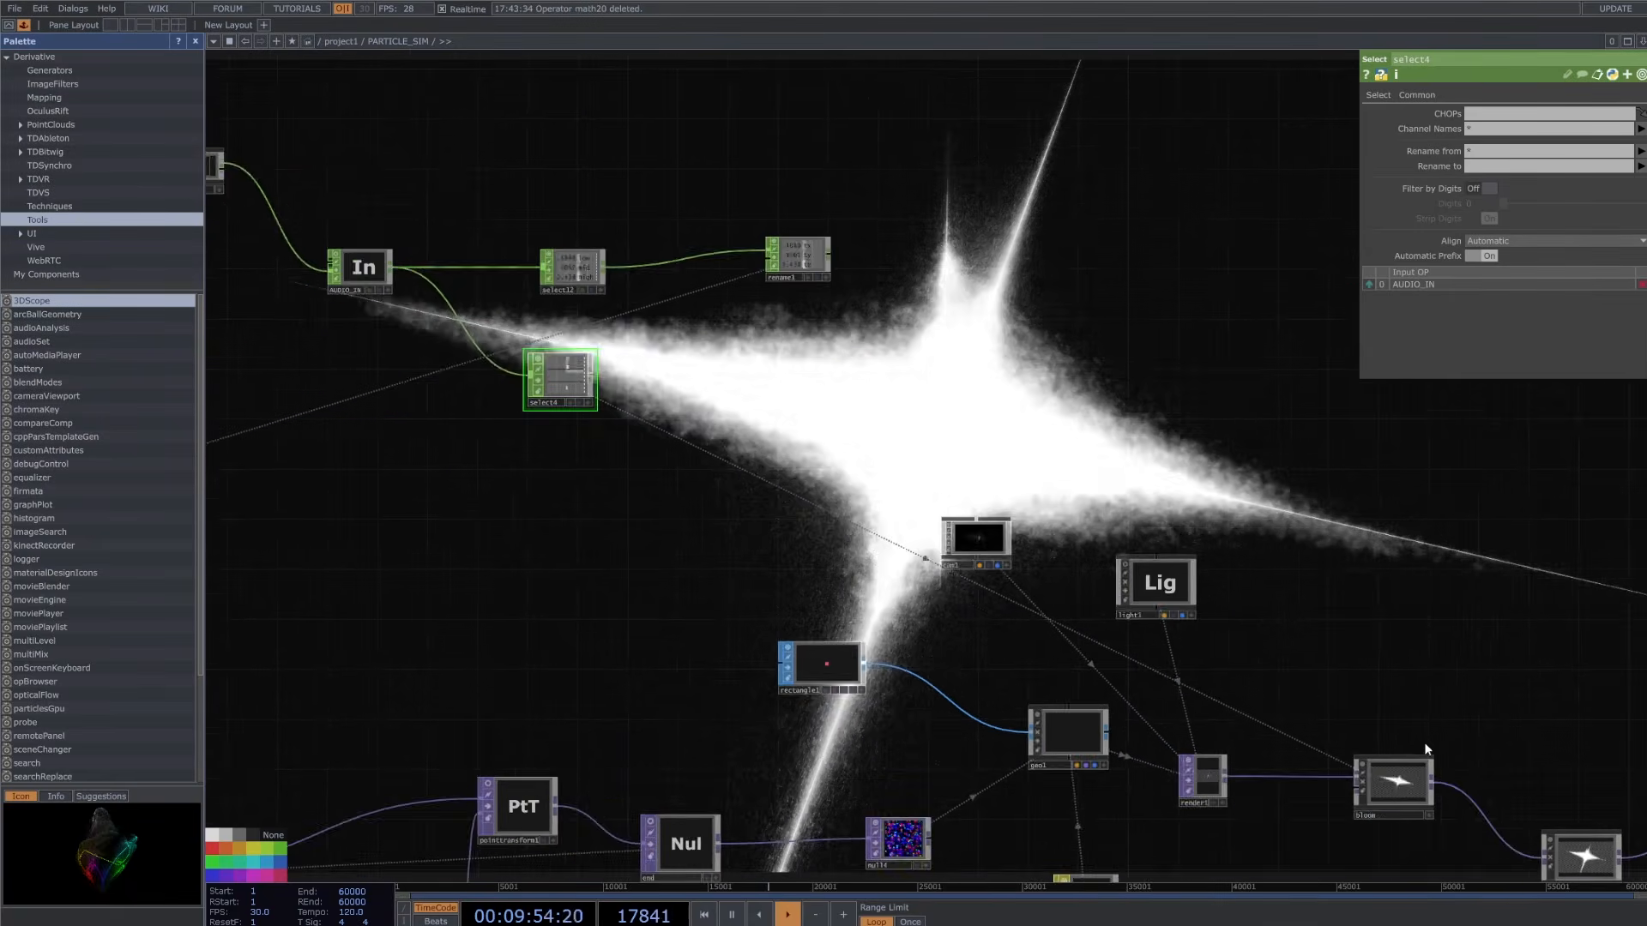
{"action": "left_click_drag", "start_coordinate": [1424, 742], "coordinate": [1316, 748]}
{"action": "left_click", "coordinate": [1258, 717]}
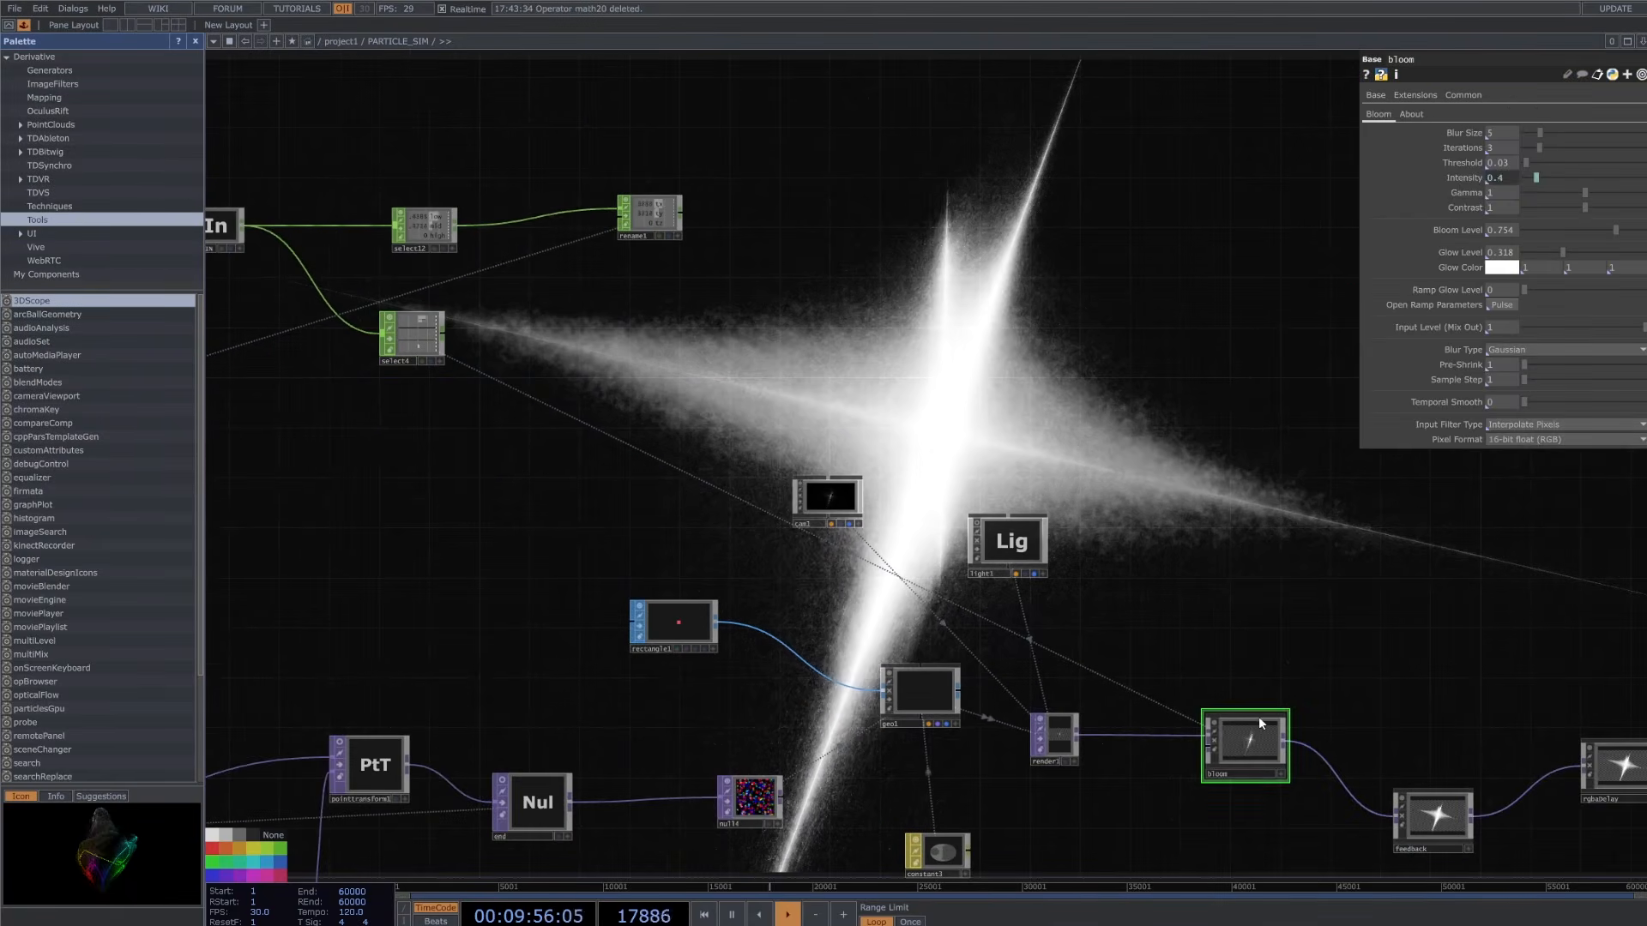
- Expand bloom's Intensity parameter and examine how its expression .4+op('select4')['high']*3 uses the high channel of select4
{"action": "left_click", "coordinate": [1461, 179]}
{"action": "left_click", "coordinate": [1597, 192]}
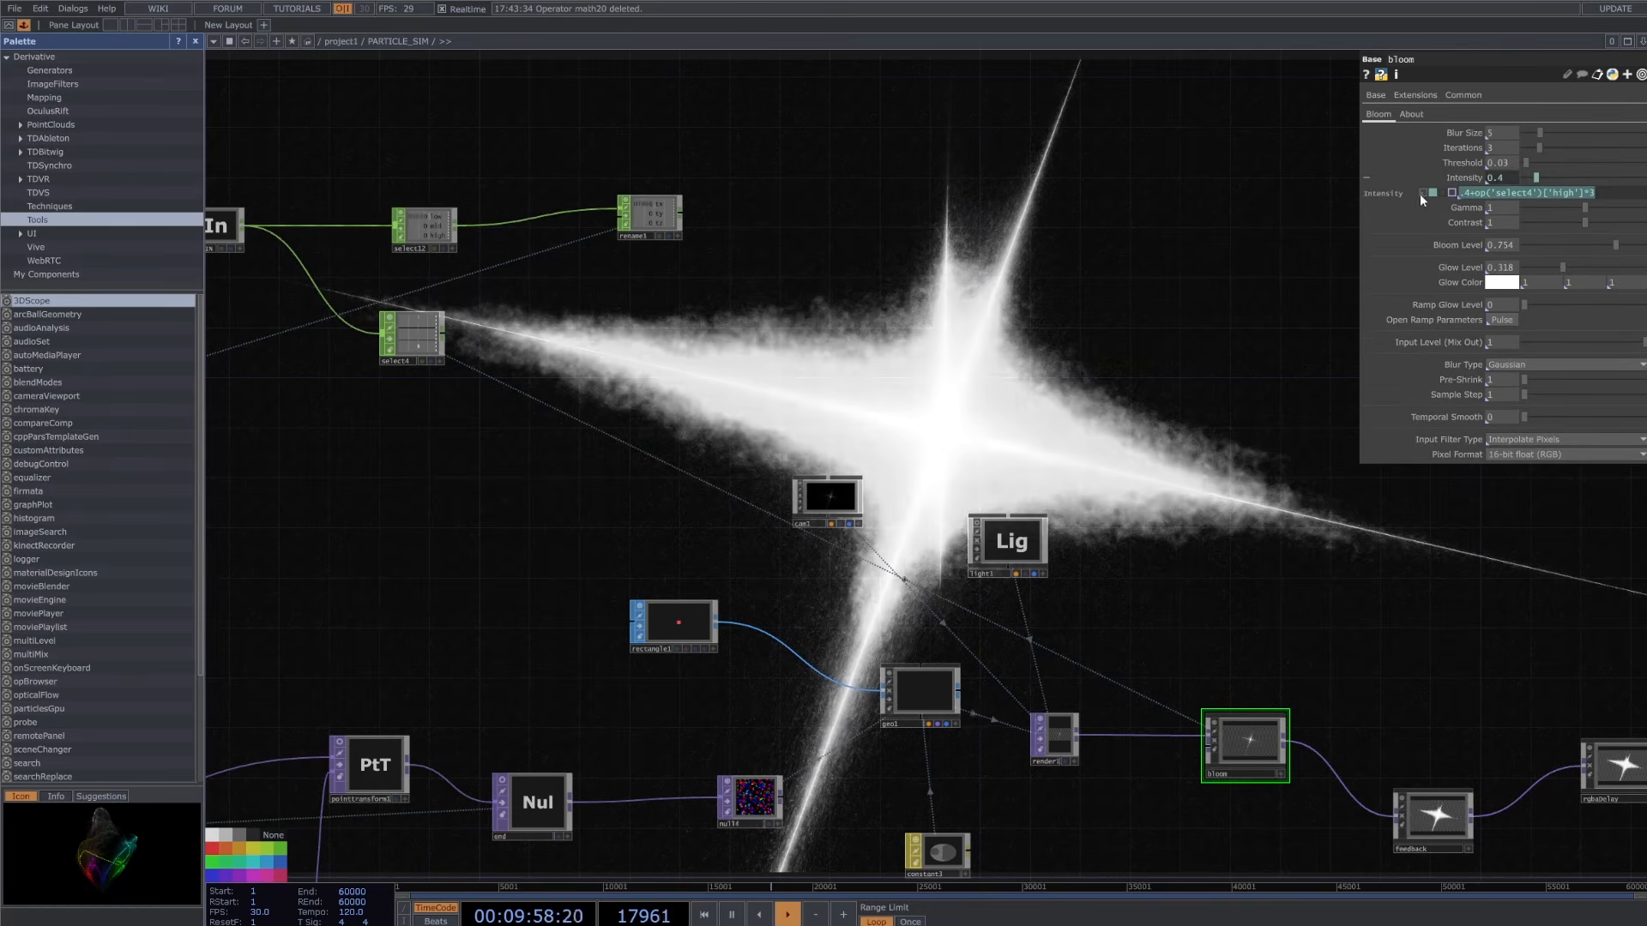
{"action": "scroll", "coordinate": [450, 364], "scroll_direction": "up", "scroll_amount": 5}
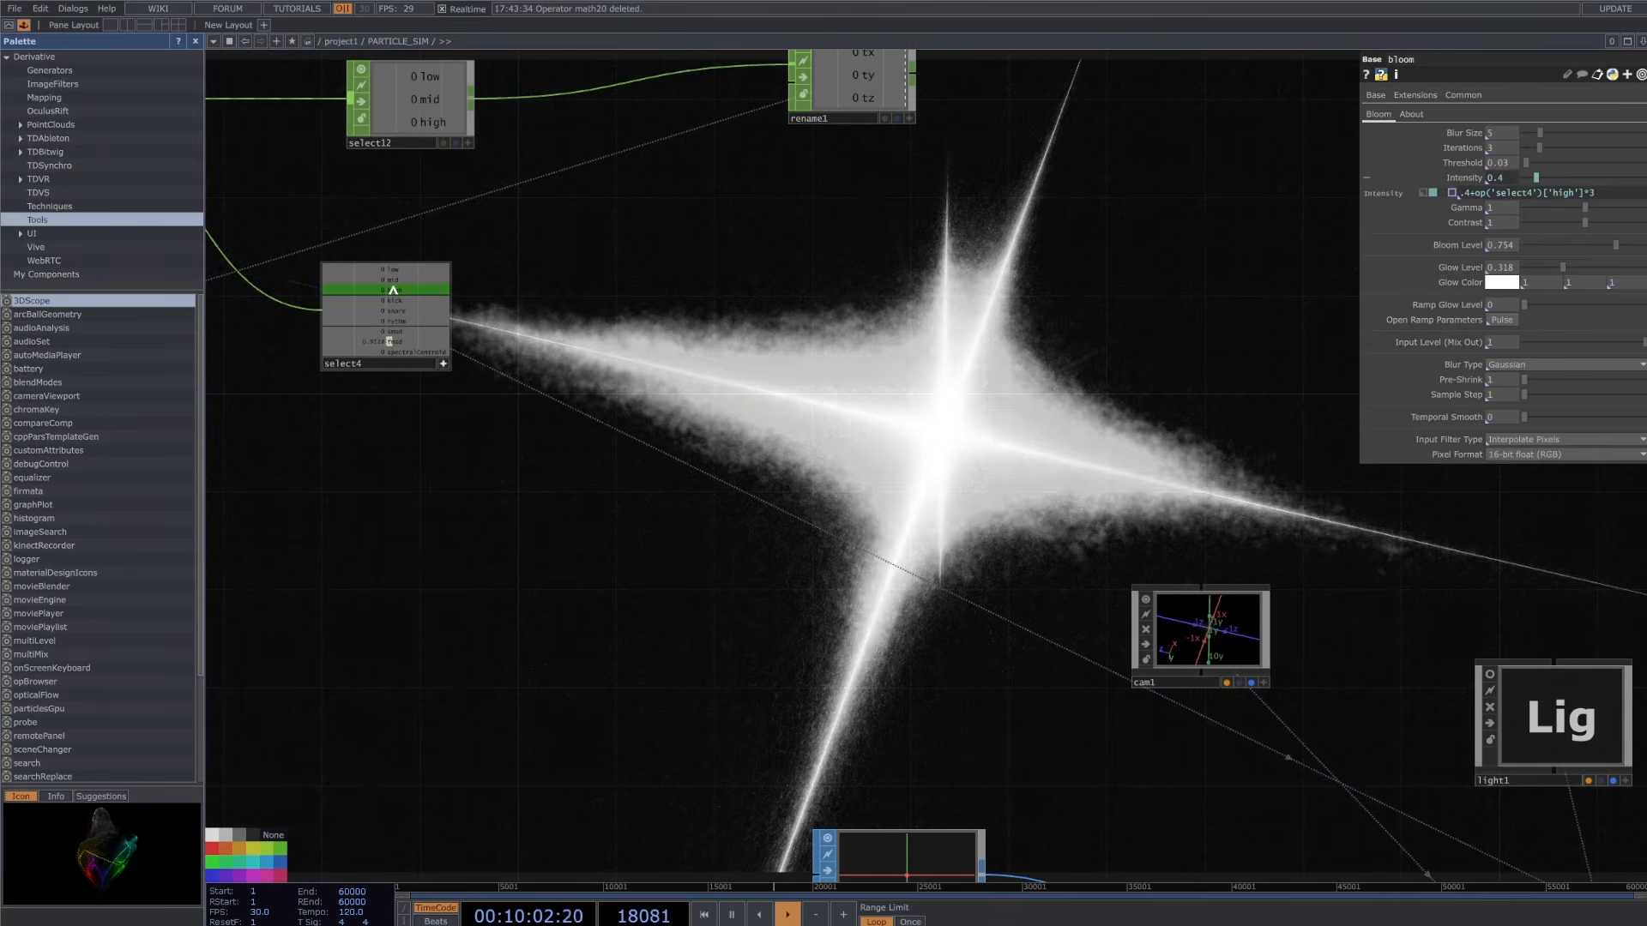
{"action": "left_click_drag", "start_coordinate": [395, 291], "coordinate": [1585, 199]}
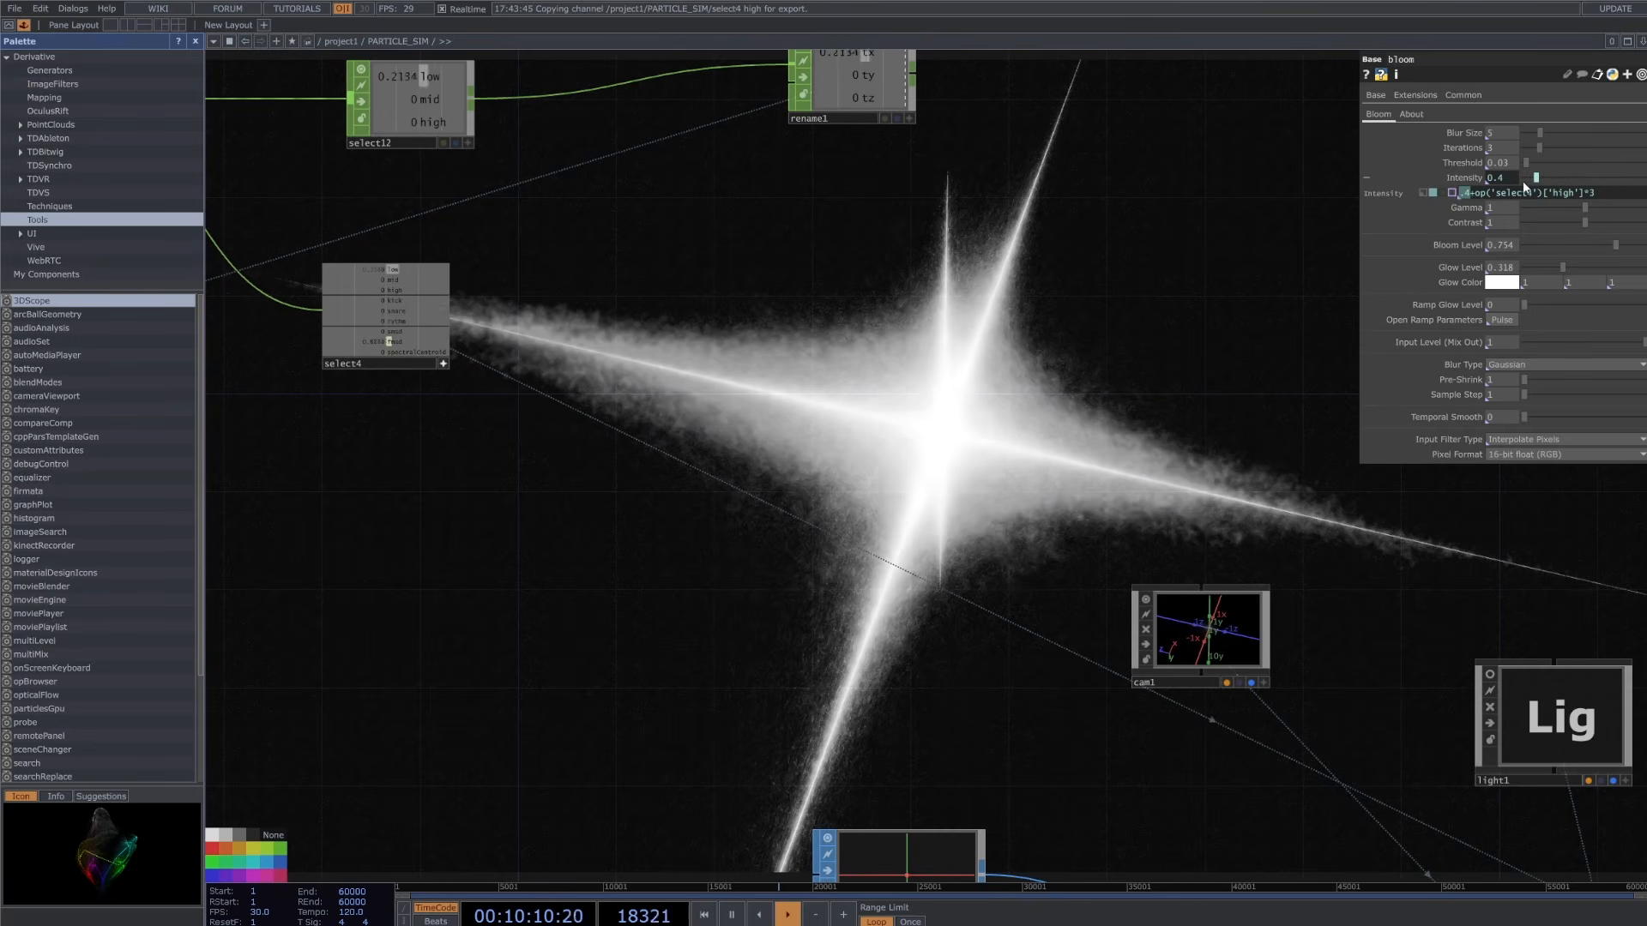
{"action": "left_click_drag", "start_coordinate": [1593, 196], "coordinate": [1473, 194]}
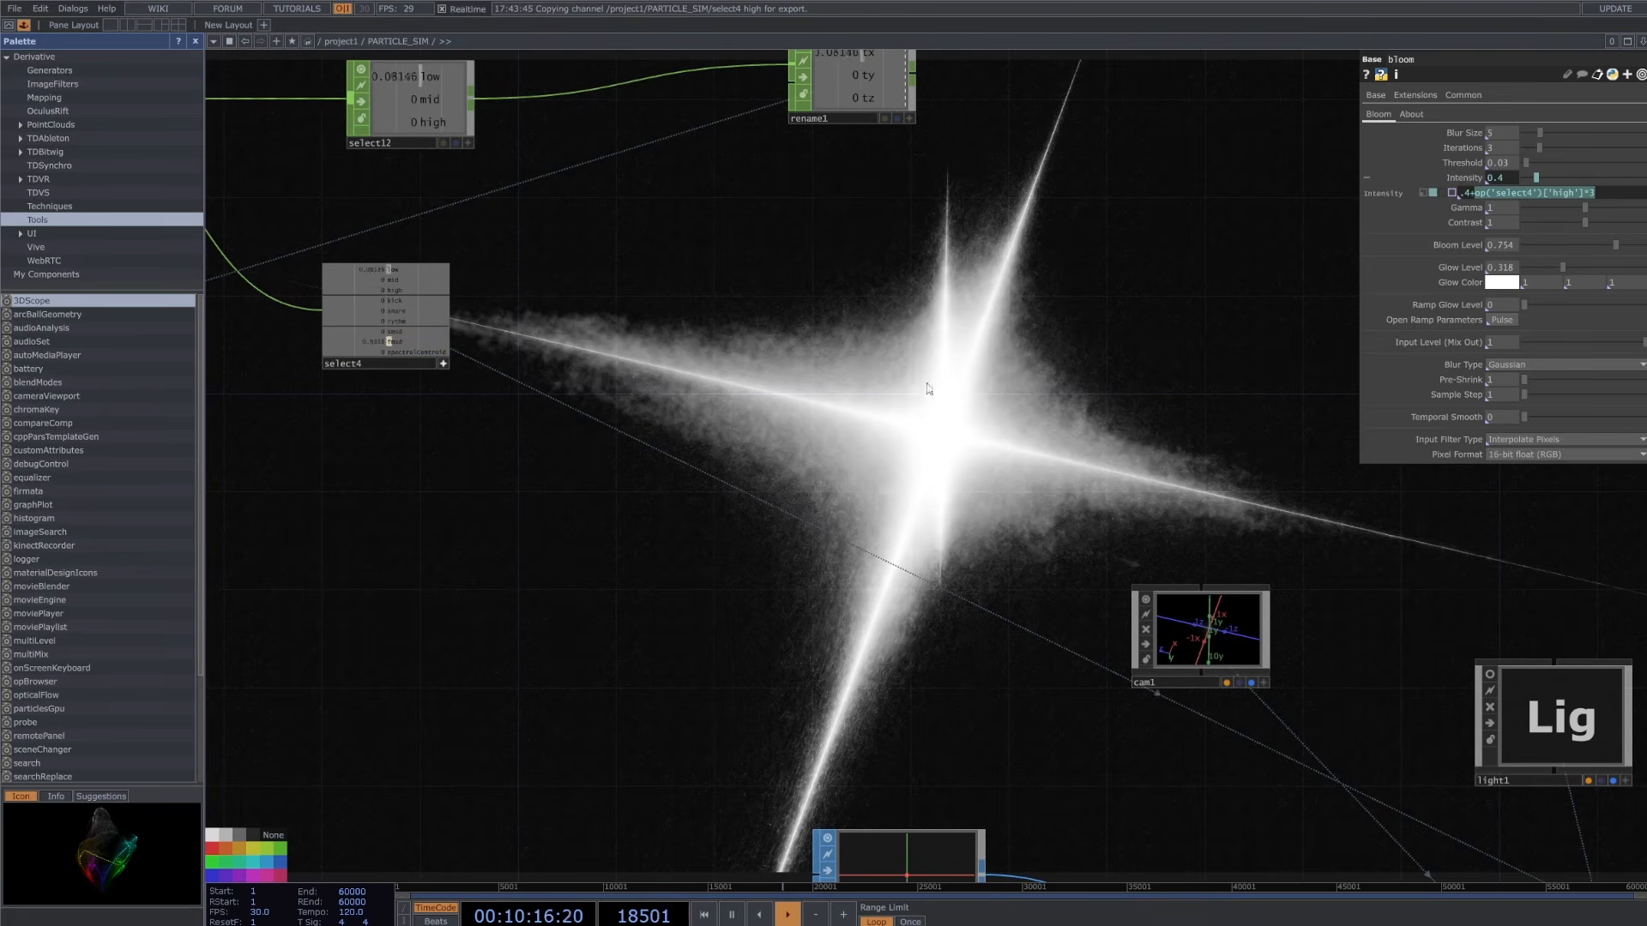
{"action": "left_click", "coordinate": [969, 410]}
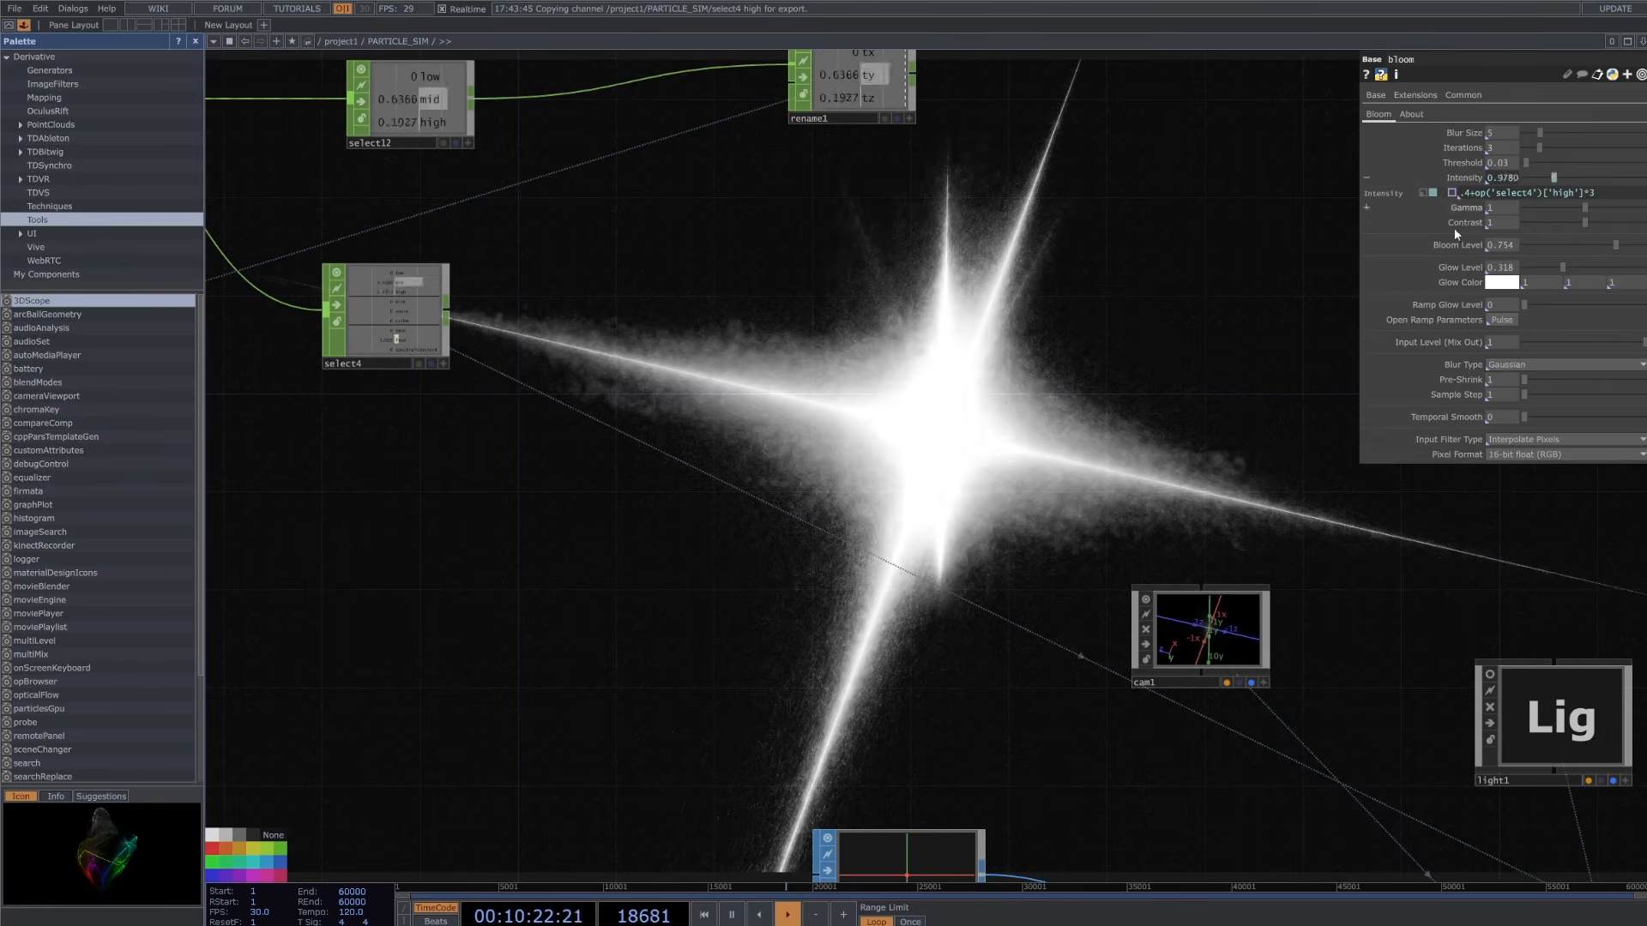
- Toggle bloom's Intensity between the audio expression and the constant 0.42 to compare the glow, finishing in constant mode
{"action": "scroll", "coordinate": [1325, 587], "scroll_direction": "down", "scroll_amount": 4}
{"action": "scroll", "coordinate": [1325, 587], "scroll_direction": "down", "scroll_amount": 3}
{"action": "left_click_drag", "start_coordinate": [1325, 587], "coordinate": [1176, 445]}
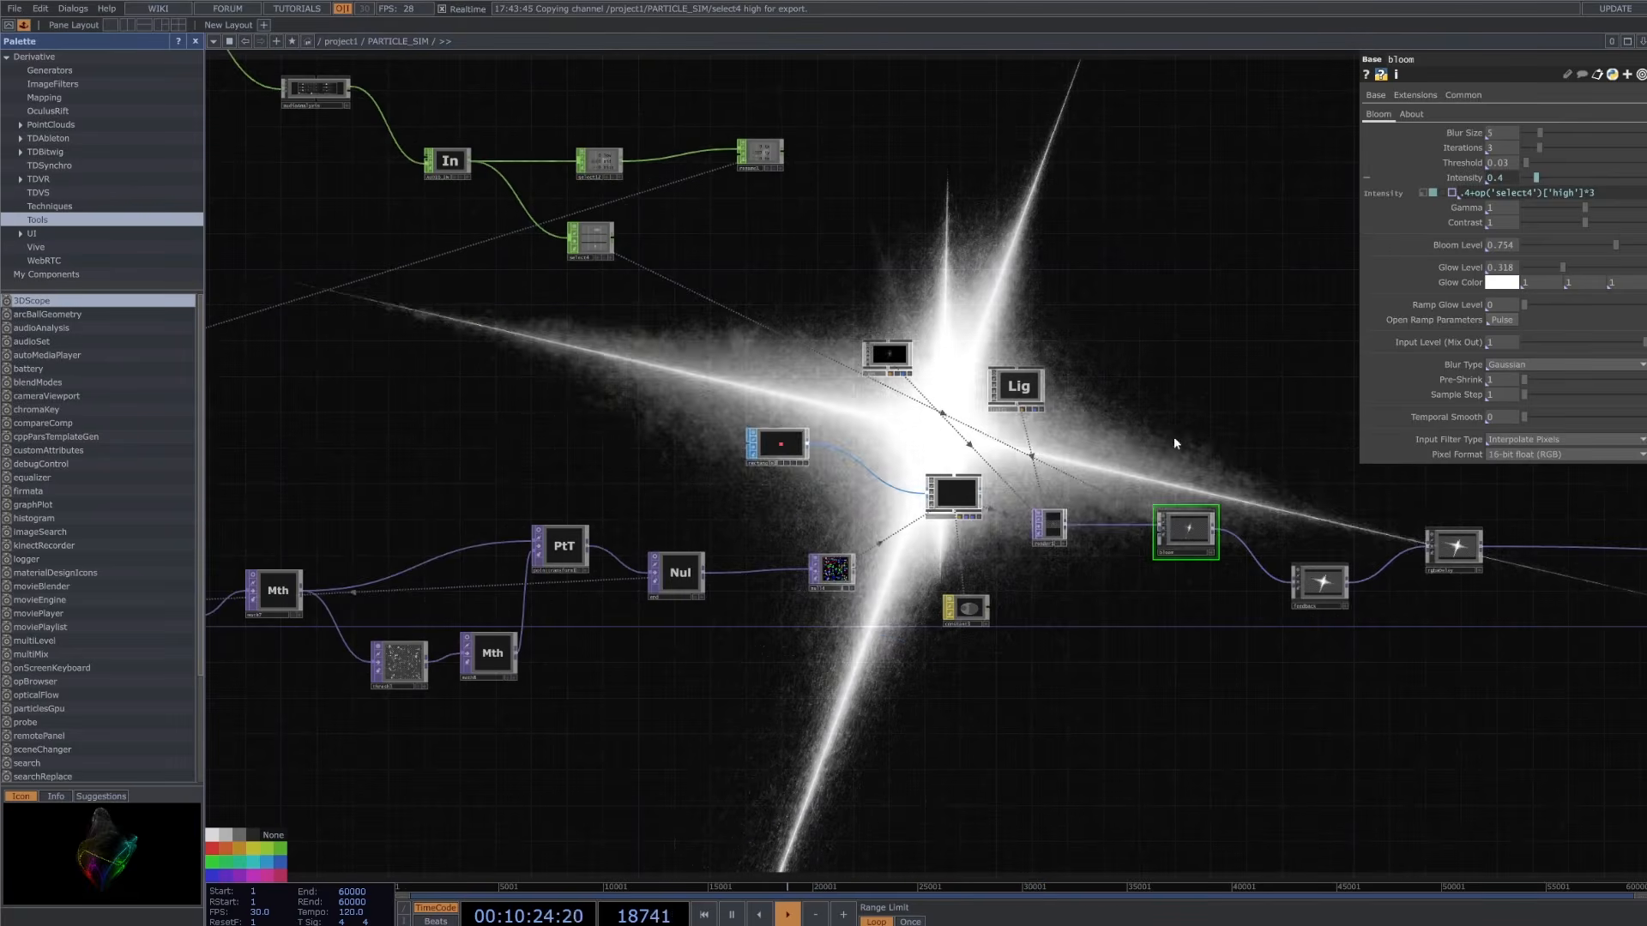
{"action": "scroll", "coordinate": [1184, 541], "scroll_direction": "up", "scroll_amount": 3}
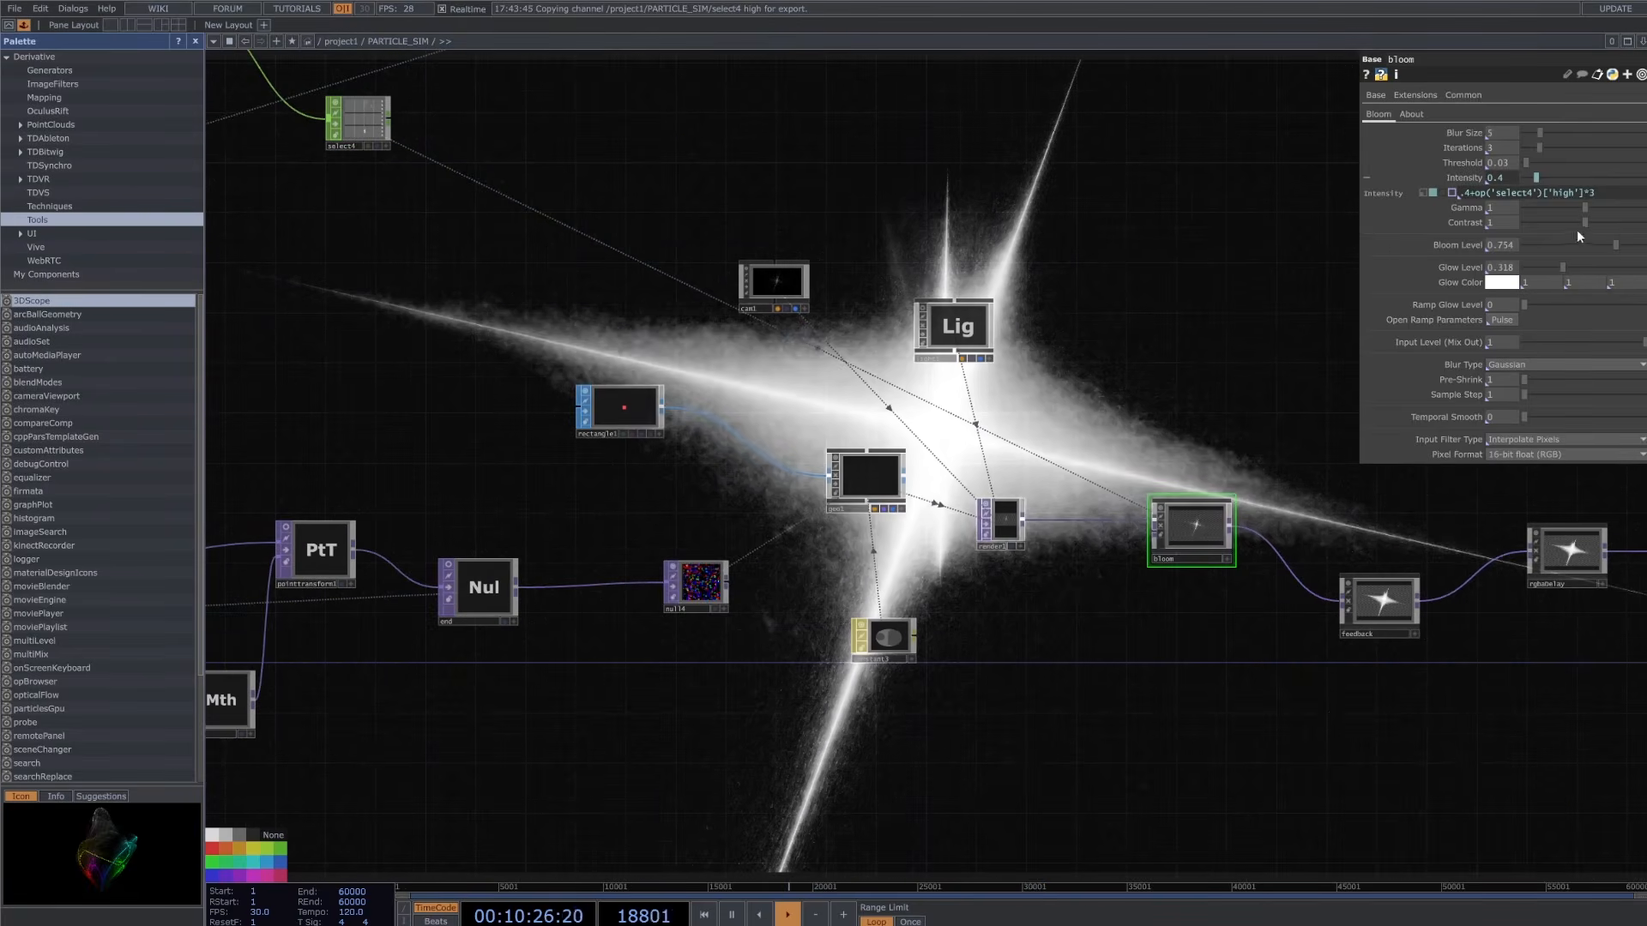
{"action": "left_click", "coordinate": [1422, 192]}
{"action": "left_click_drag", "start_coordinate": [1247, 400], "coordinate": [1085, 467]}
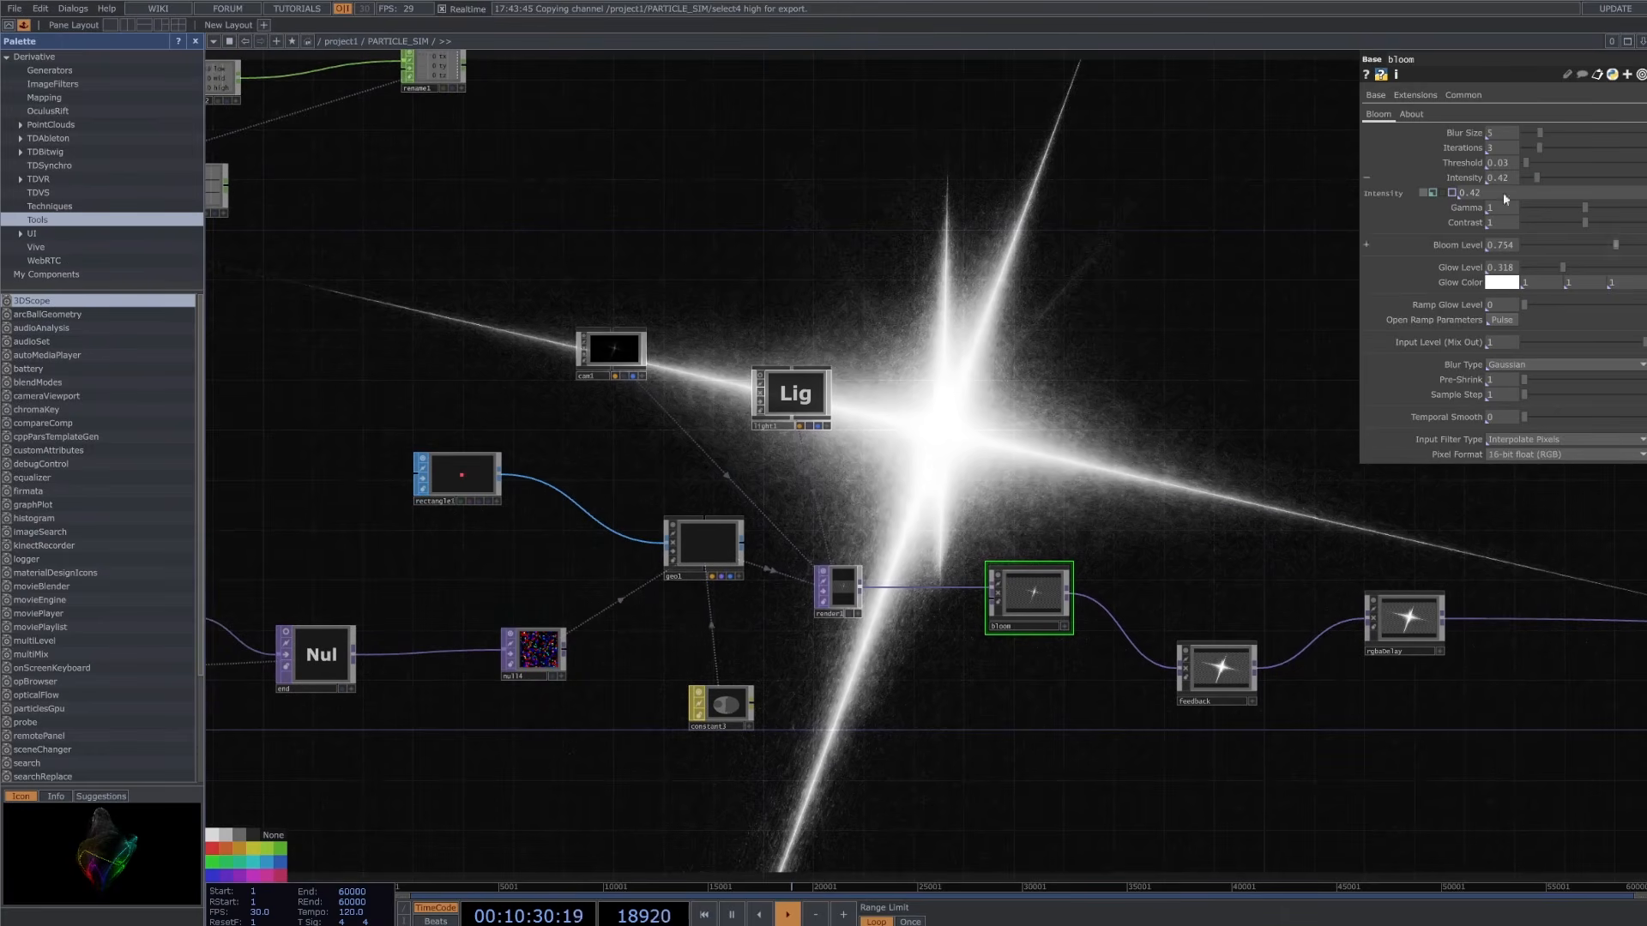
{"action": "left_click", "coordinate": [1432, 192]}
{"action": "scroll", "coordinate": [1161, 401], "scroll_direction": "down", "scroll_amount": 2}
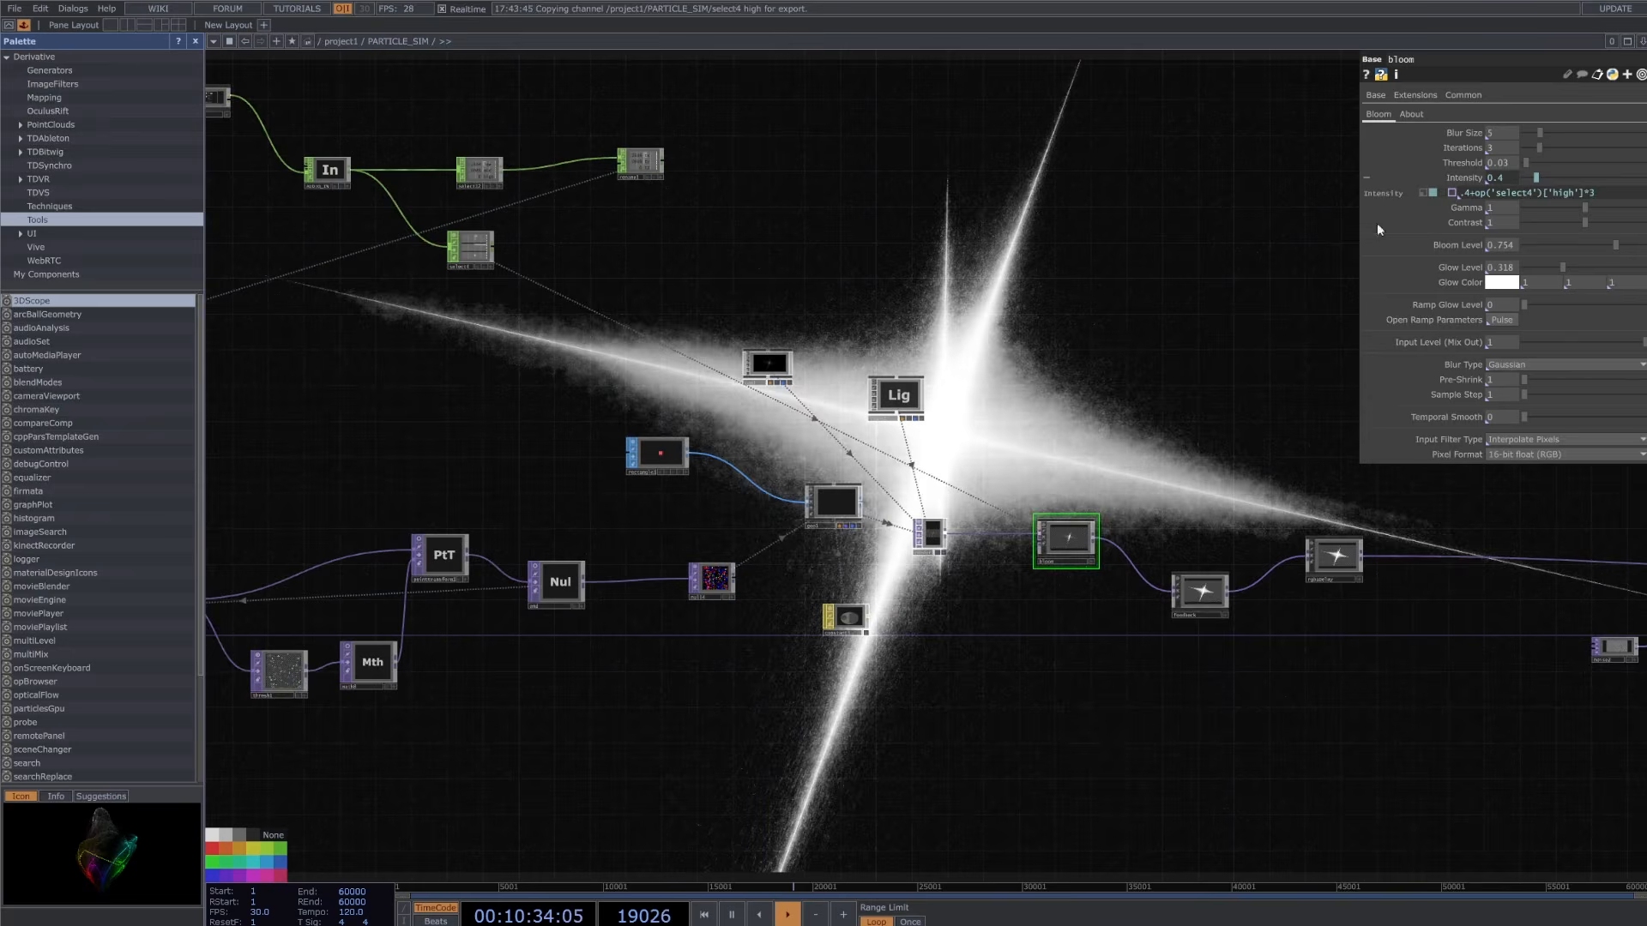
{"action": "left_click", "coordinate": [1429, 191]}
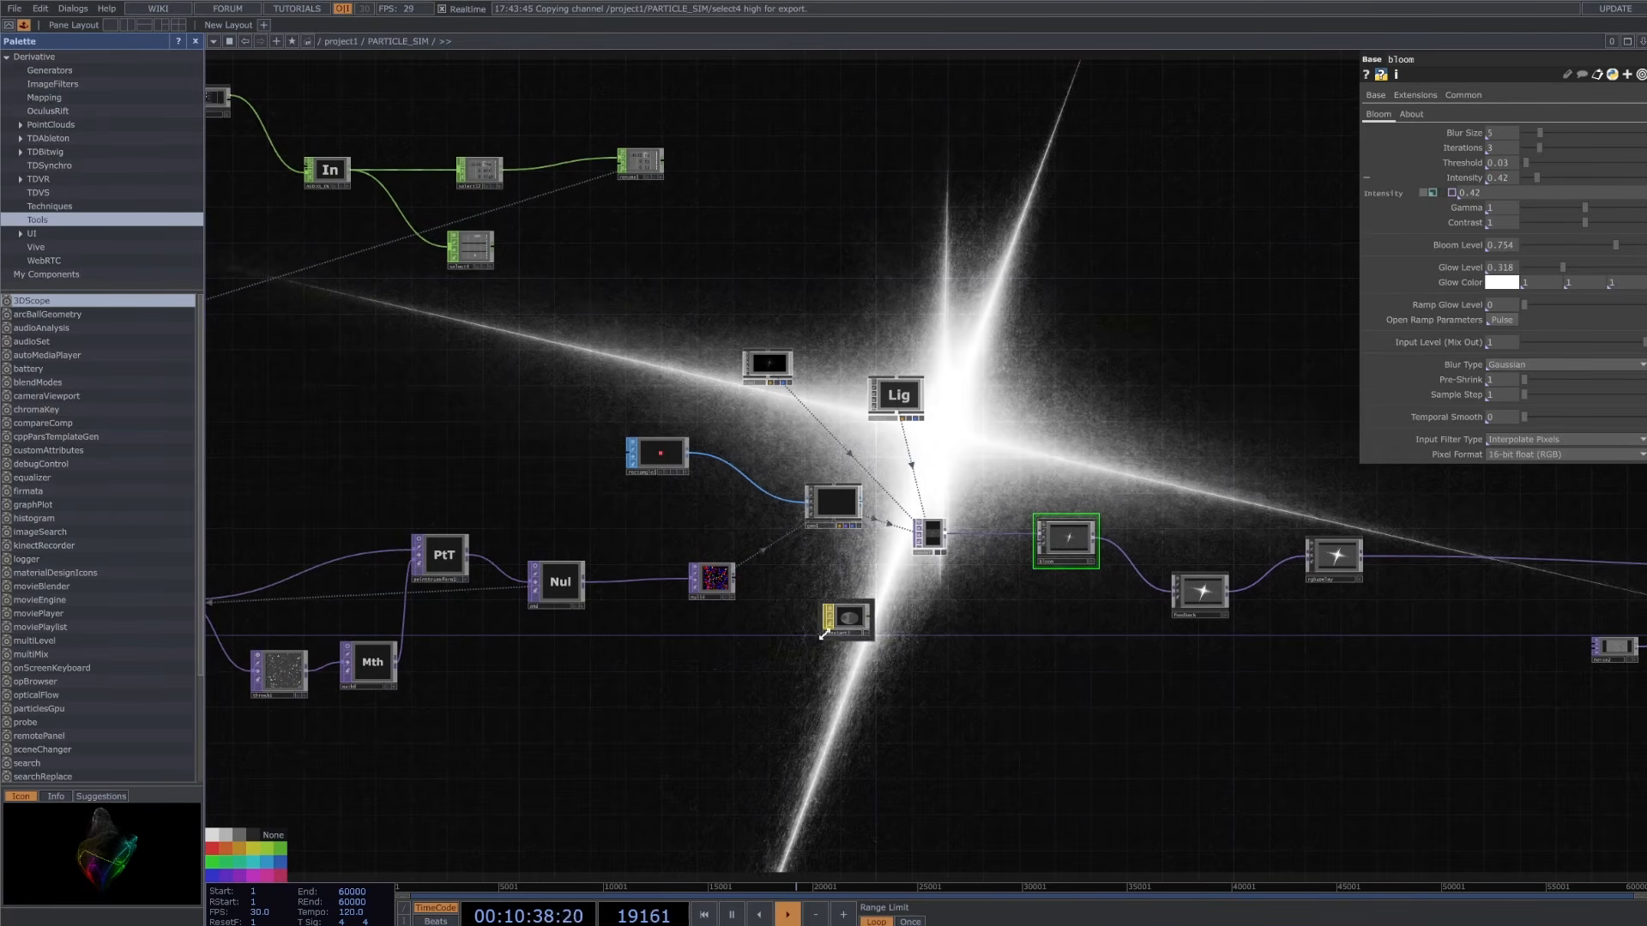
- Set the X rotation of the cam1 camera to the expression absTime.seconds
{"action": "scroll", "coordinate": [1460, 710], "scroll_direction": "down", "scroll_amount": 2}
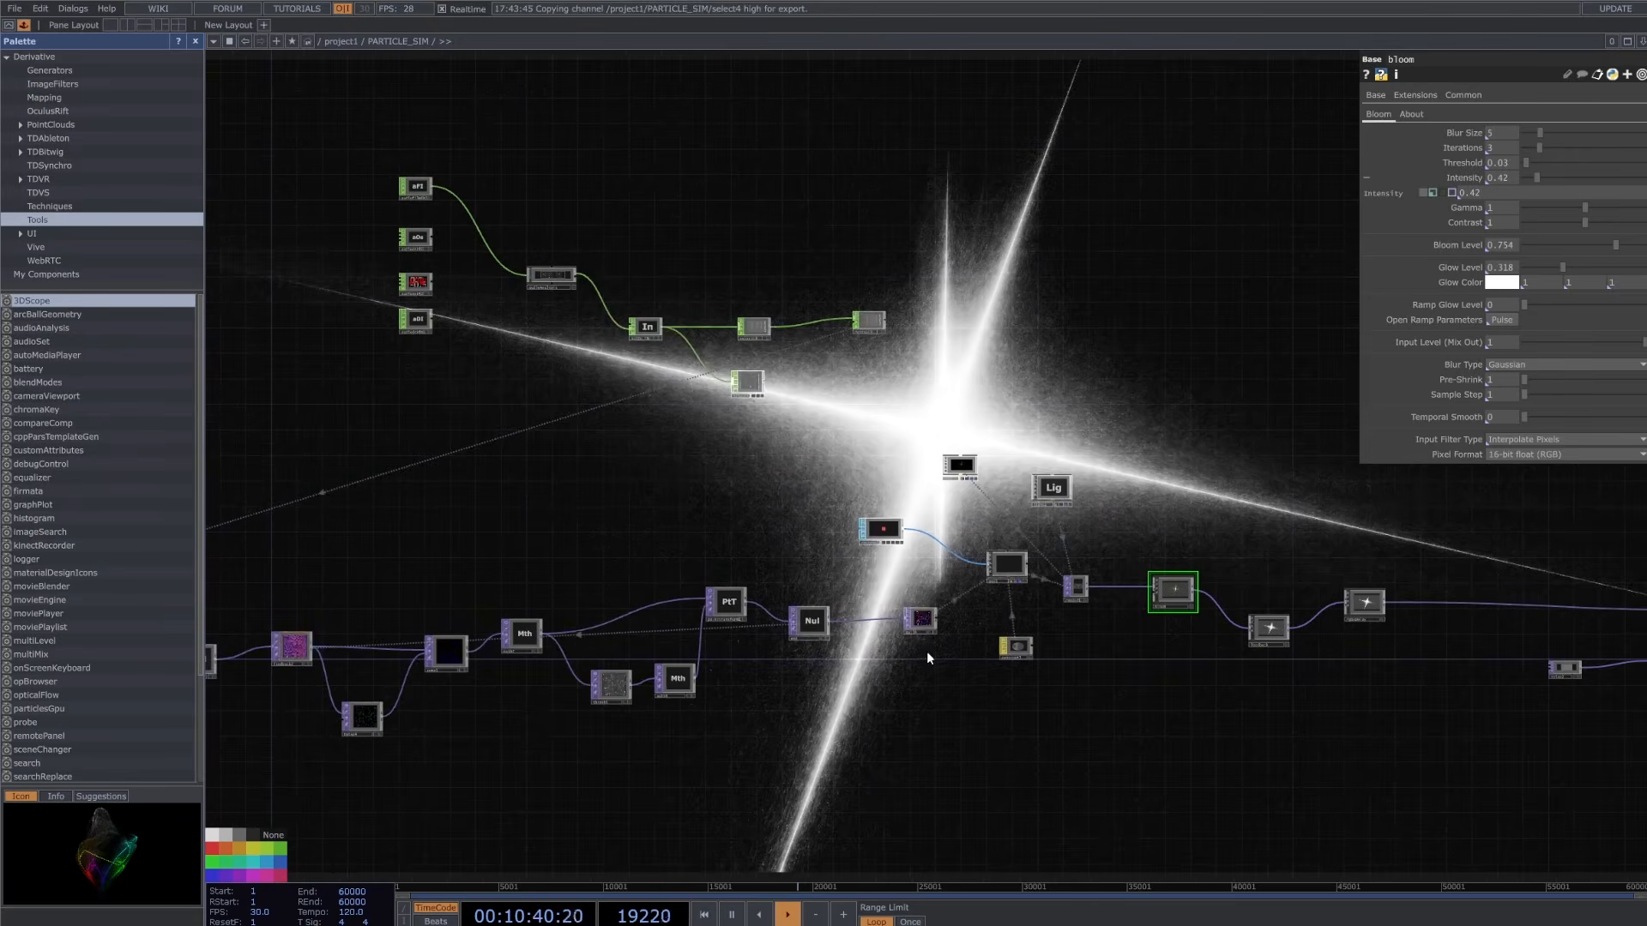
{"action": "middle_click_drag", "start_coordinate": [981, 608], "coordinate": [1034, 497]}
{"action": "middle_click_drag", "start_coordinate": [1190, 612], "coordinate": [1054, 590]}
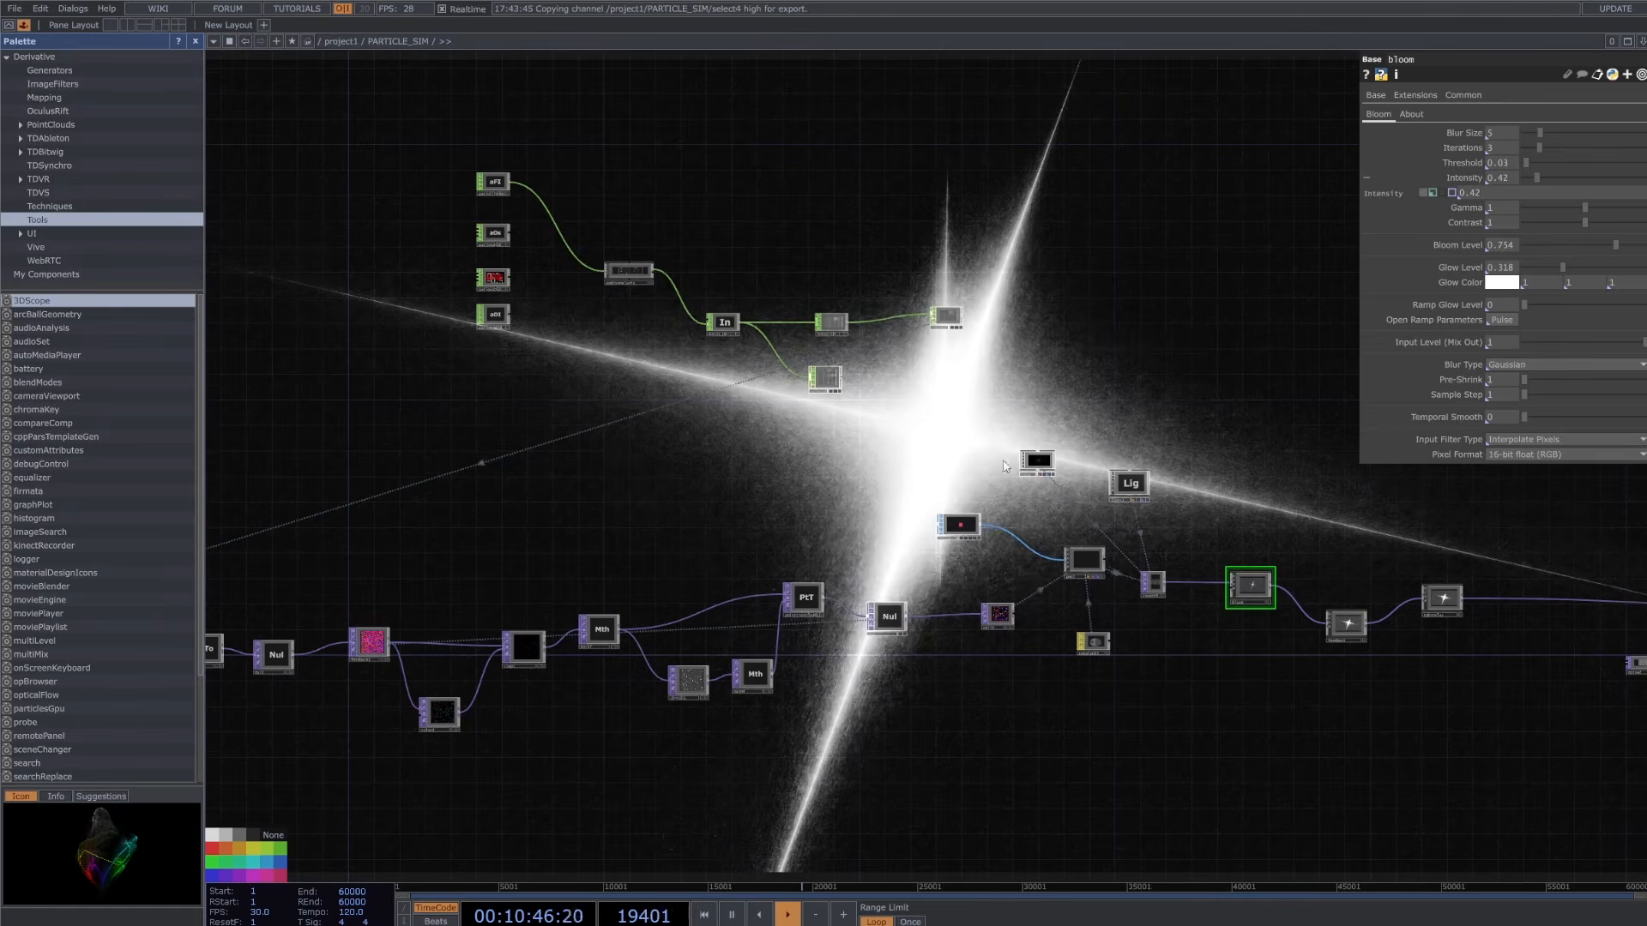
{"action": "middle_click_drag", "start_coordinate": [1002, 451], "coordinate": [1128, 540]}
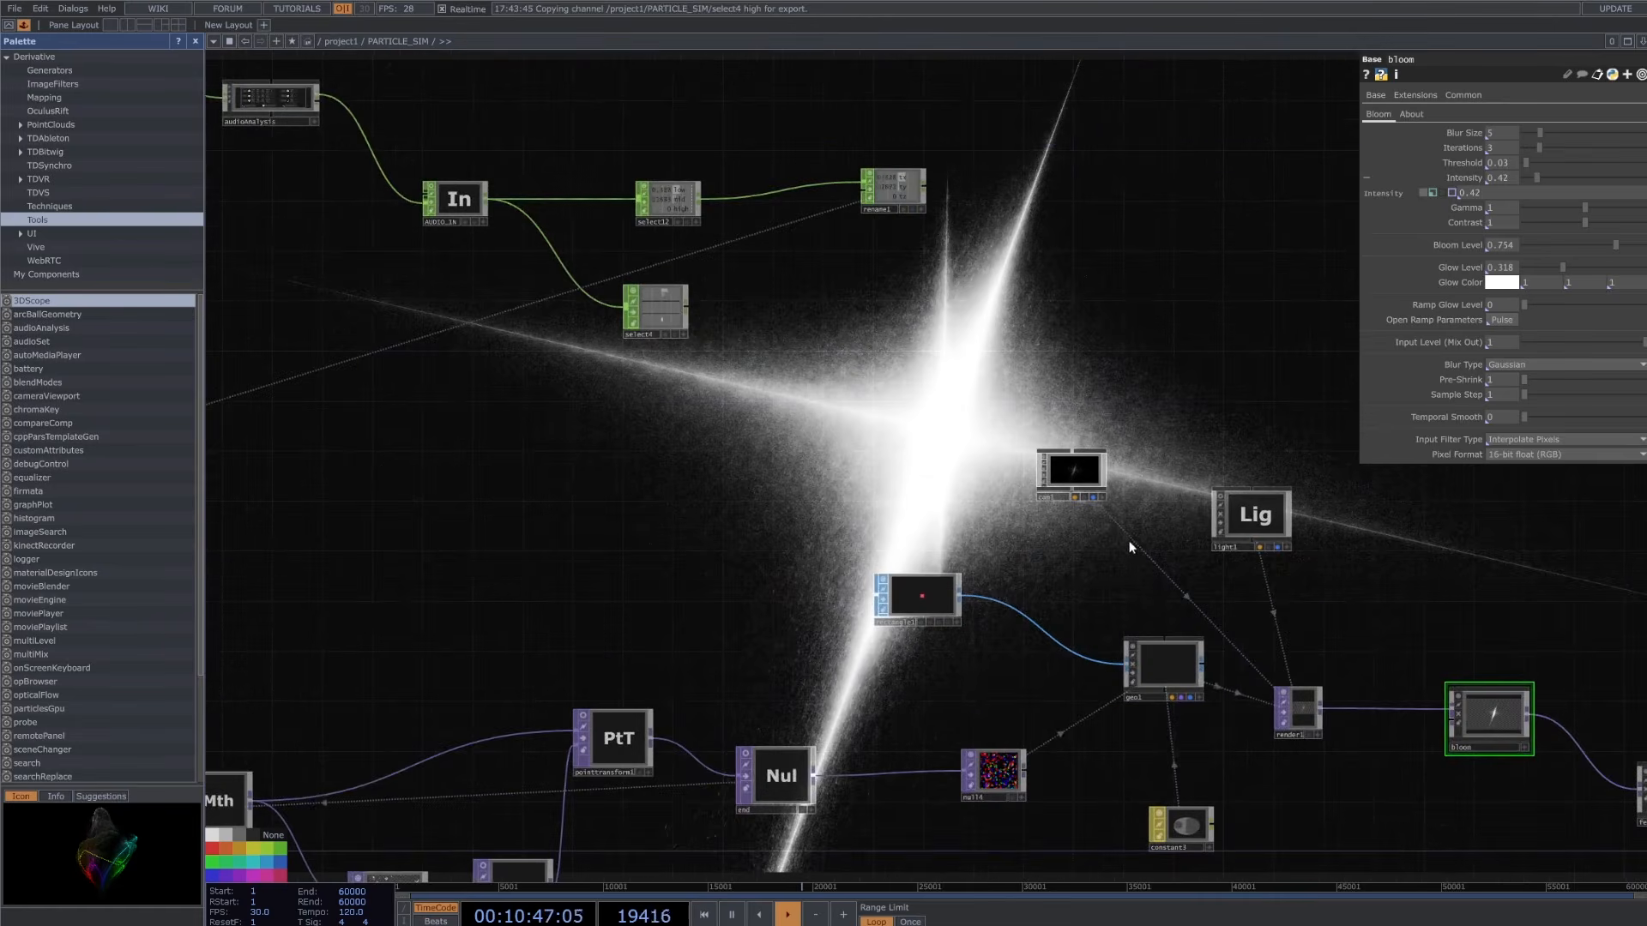
{"action": "left_click", "coordinate": [1084, 486]}
{"action": "left_click", "coordinate": [1522, 160]}
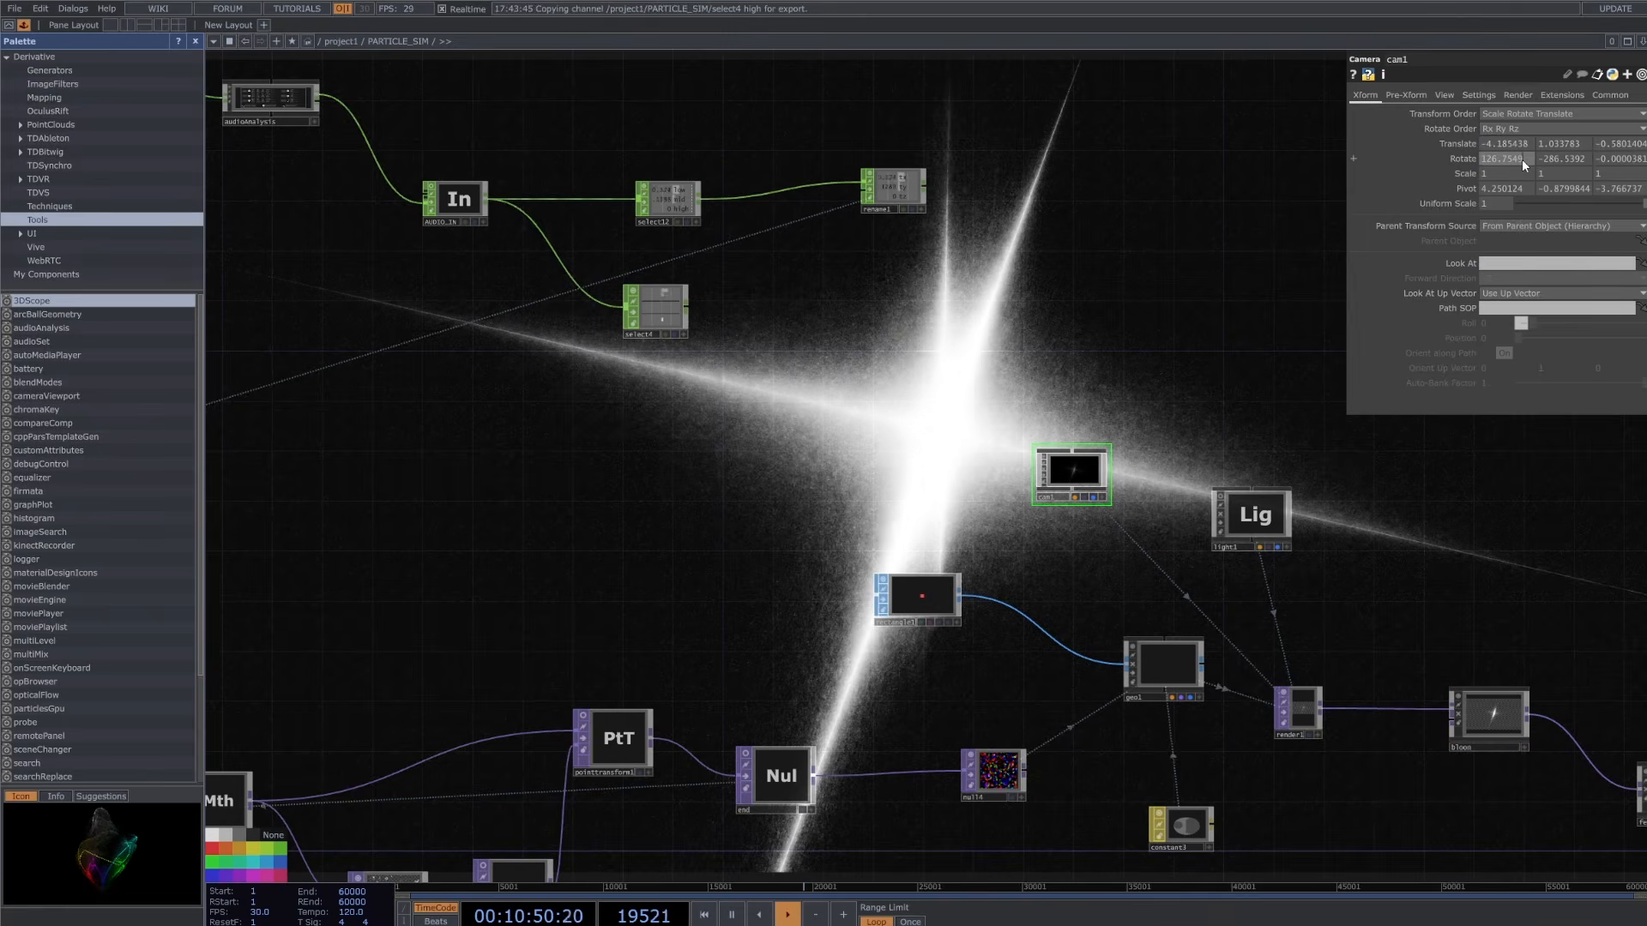
{"action": "type", "text": "ABSt"}
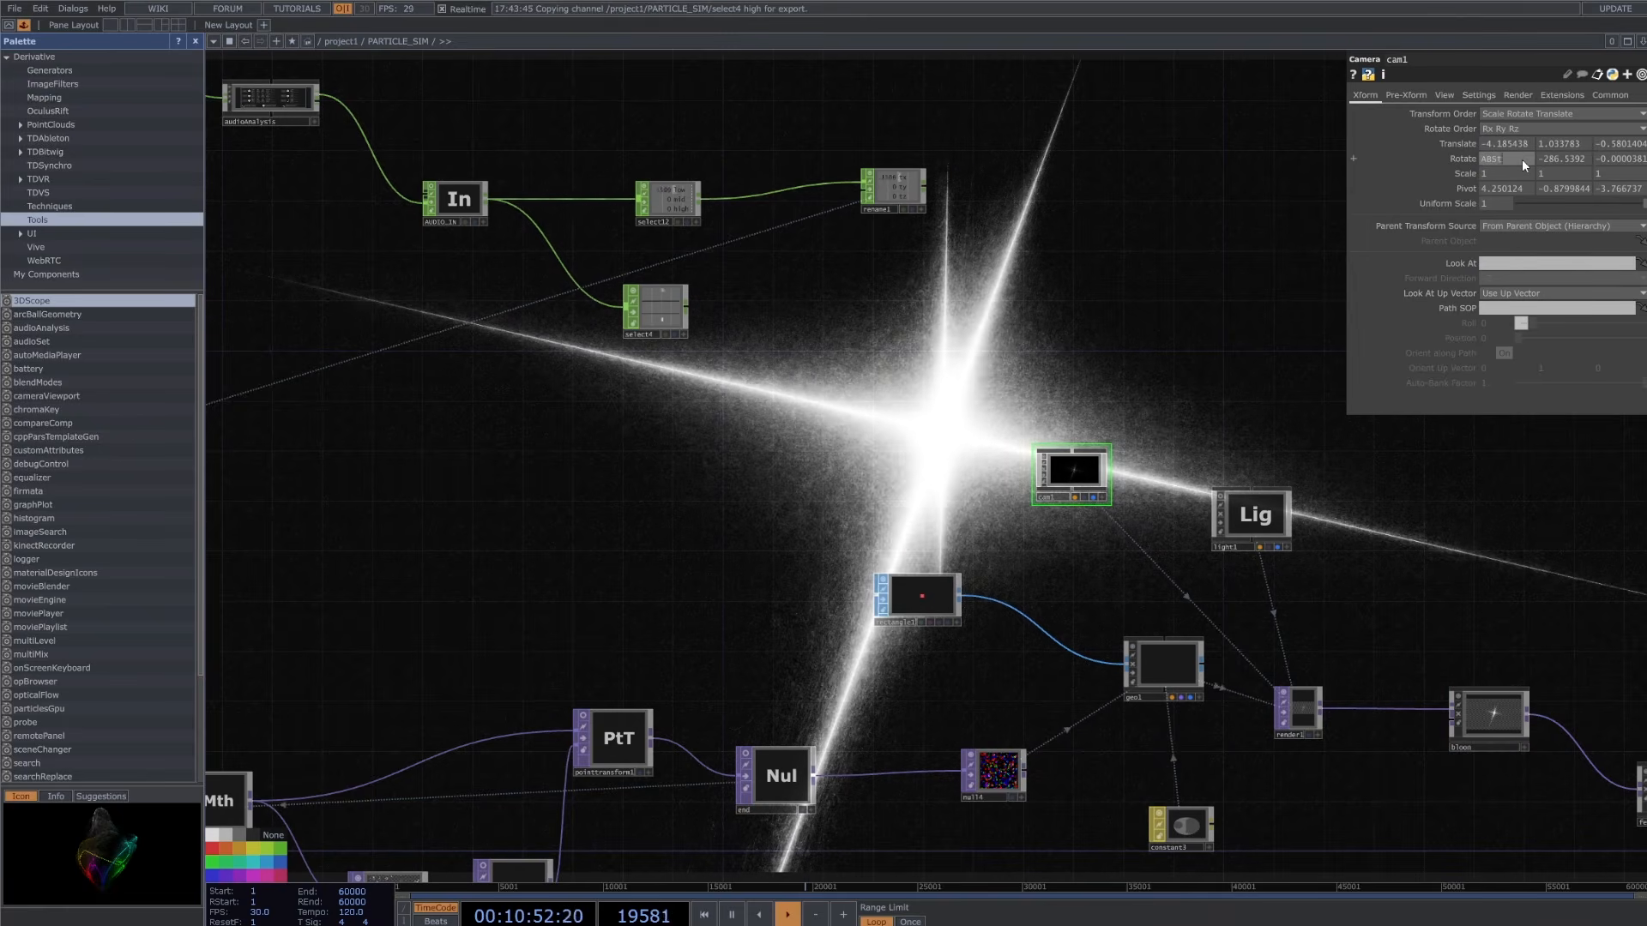
{"action": "type", "text": "absTi"}
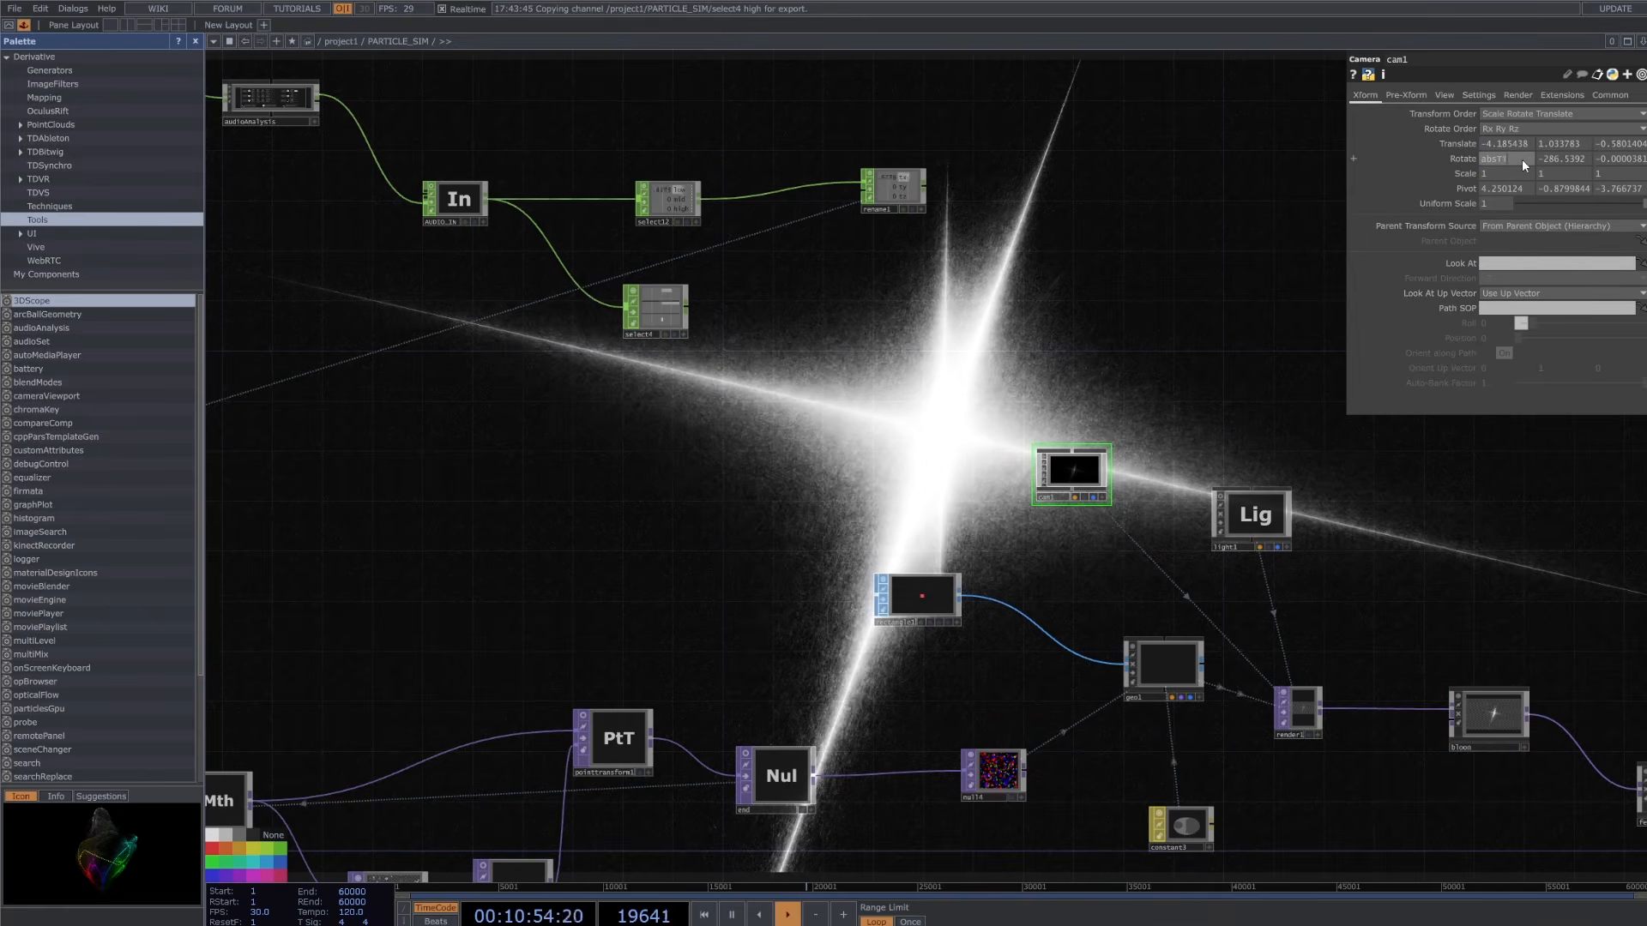
{"action": "type", "text": "me.seconds"}
{"action": "key", "text": "Return"}
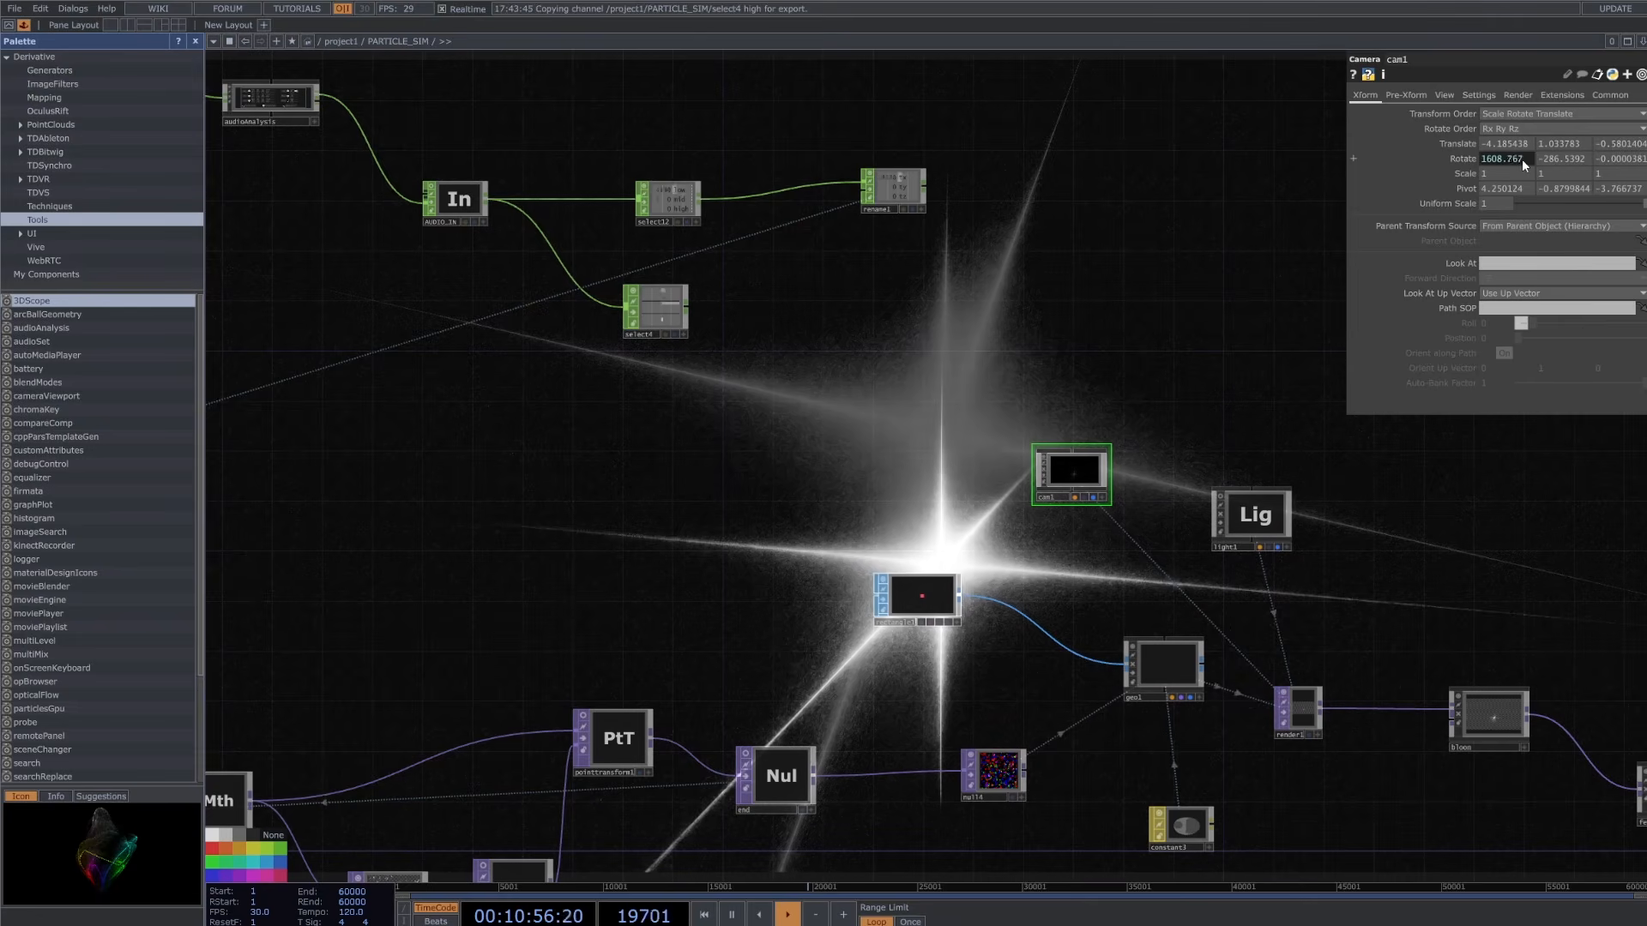
- Extend cam1's X rotation expression to absTime.seconds*30 and copy the same expression to its Y rotation
{"action": "left_click", "coordinate": [1527, 158]}
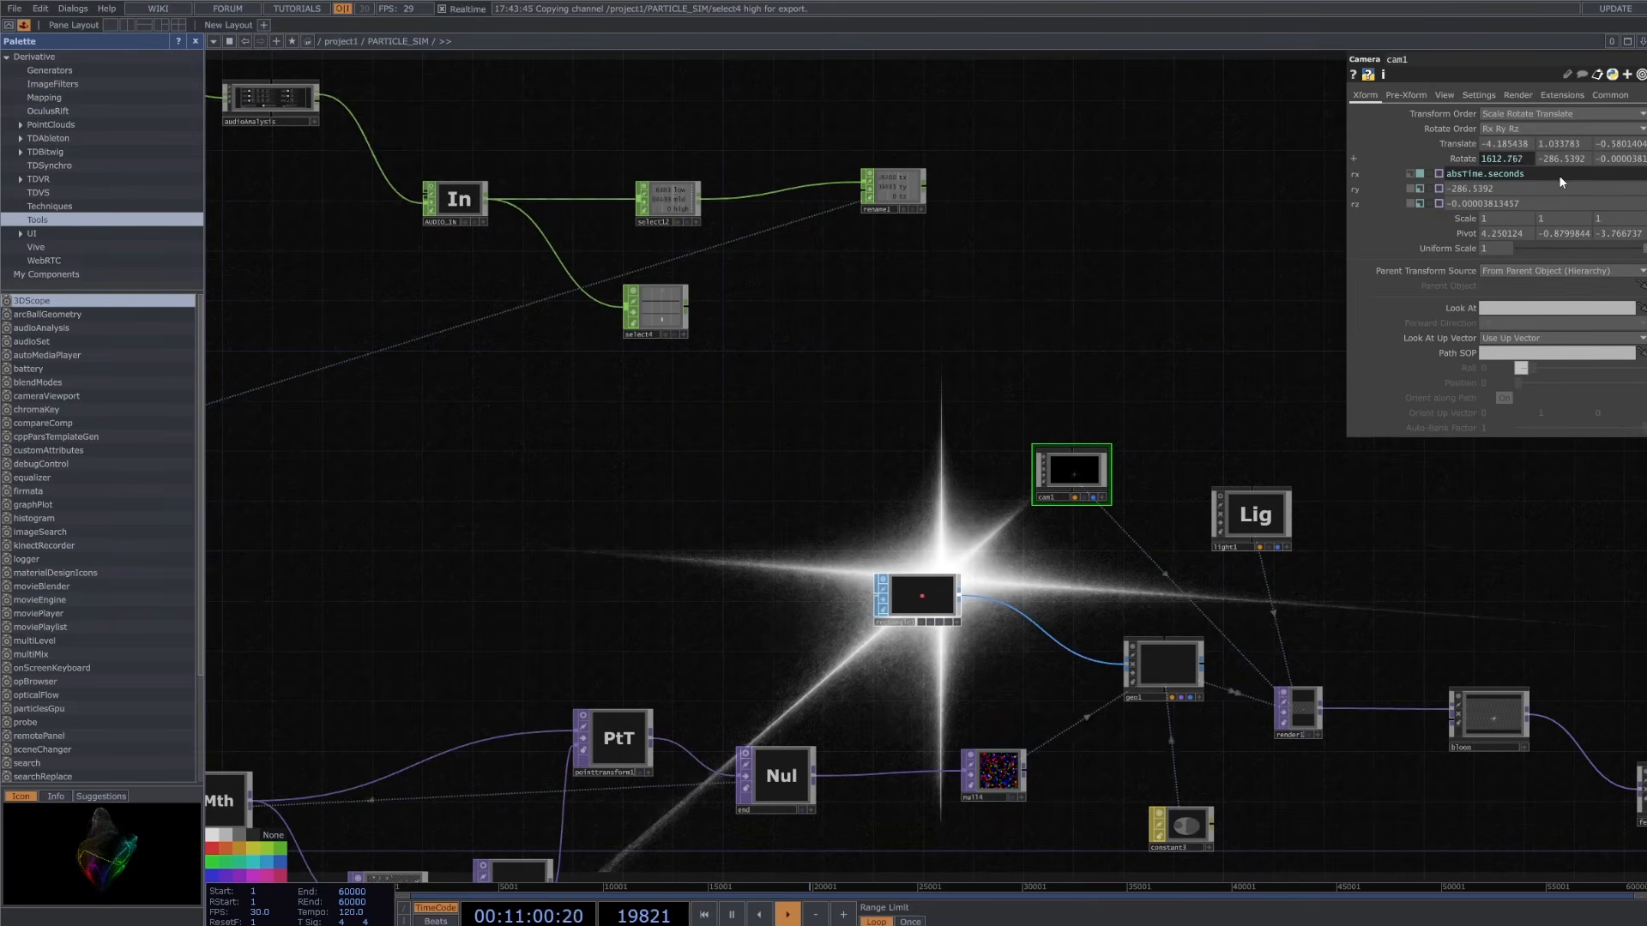
{"action": "type", "text": "*30"}
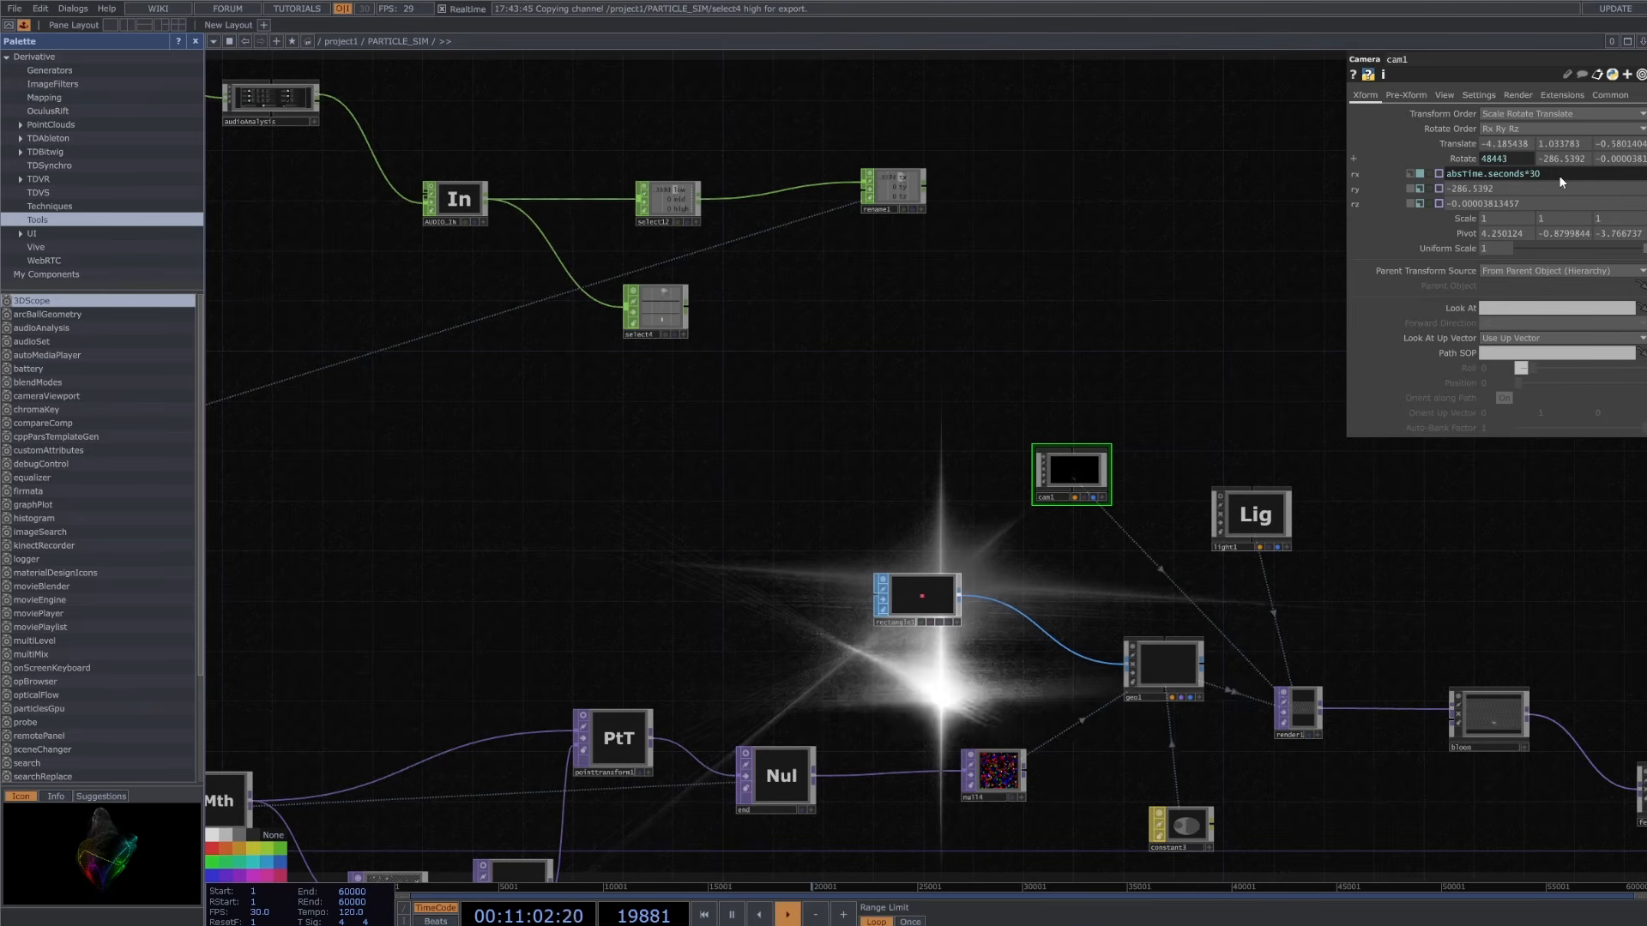
{"action": "left_click_drag", "start_coordinate": [1562, 174], "coordinate": [1404, 174]}
{"action": "key", "text": "ctrl+c"}
{"action": "left_click", "coordinate": [1504, 189]}
{"action": "key", "text": "ctrl+v"}
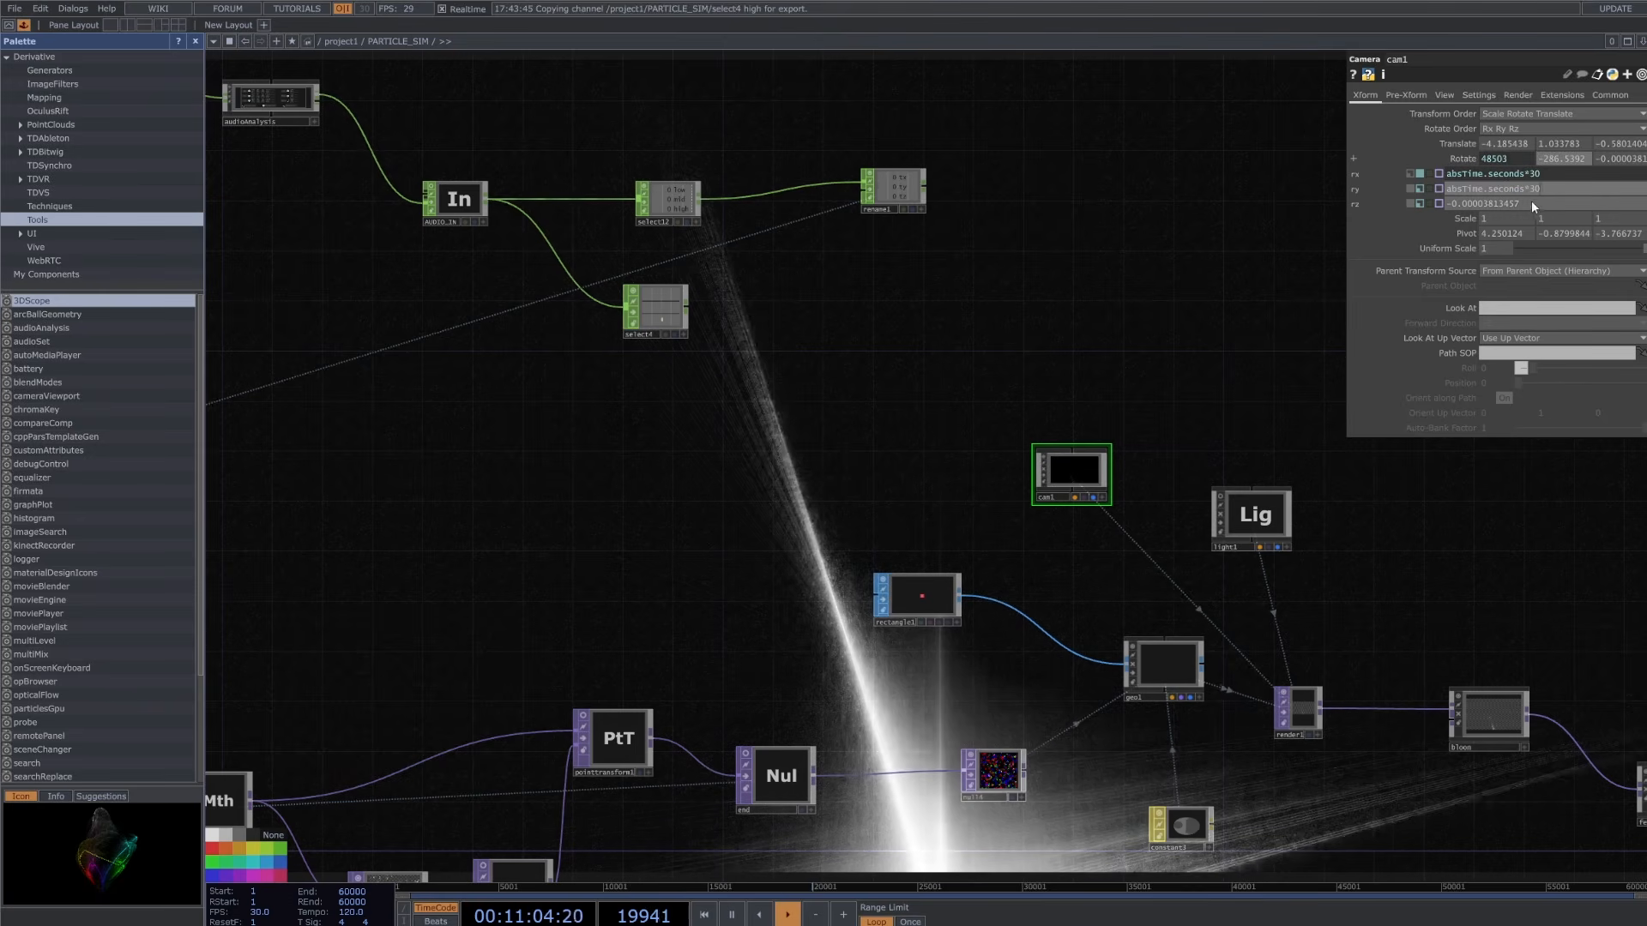
{"action": "key", "text": "Return"}
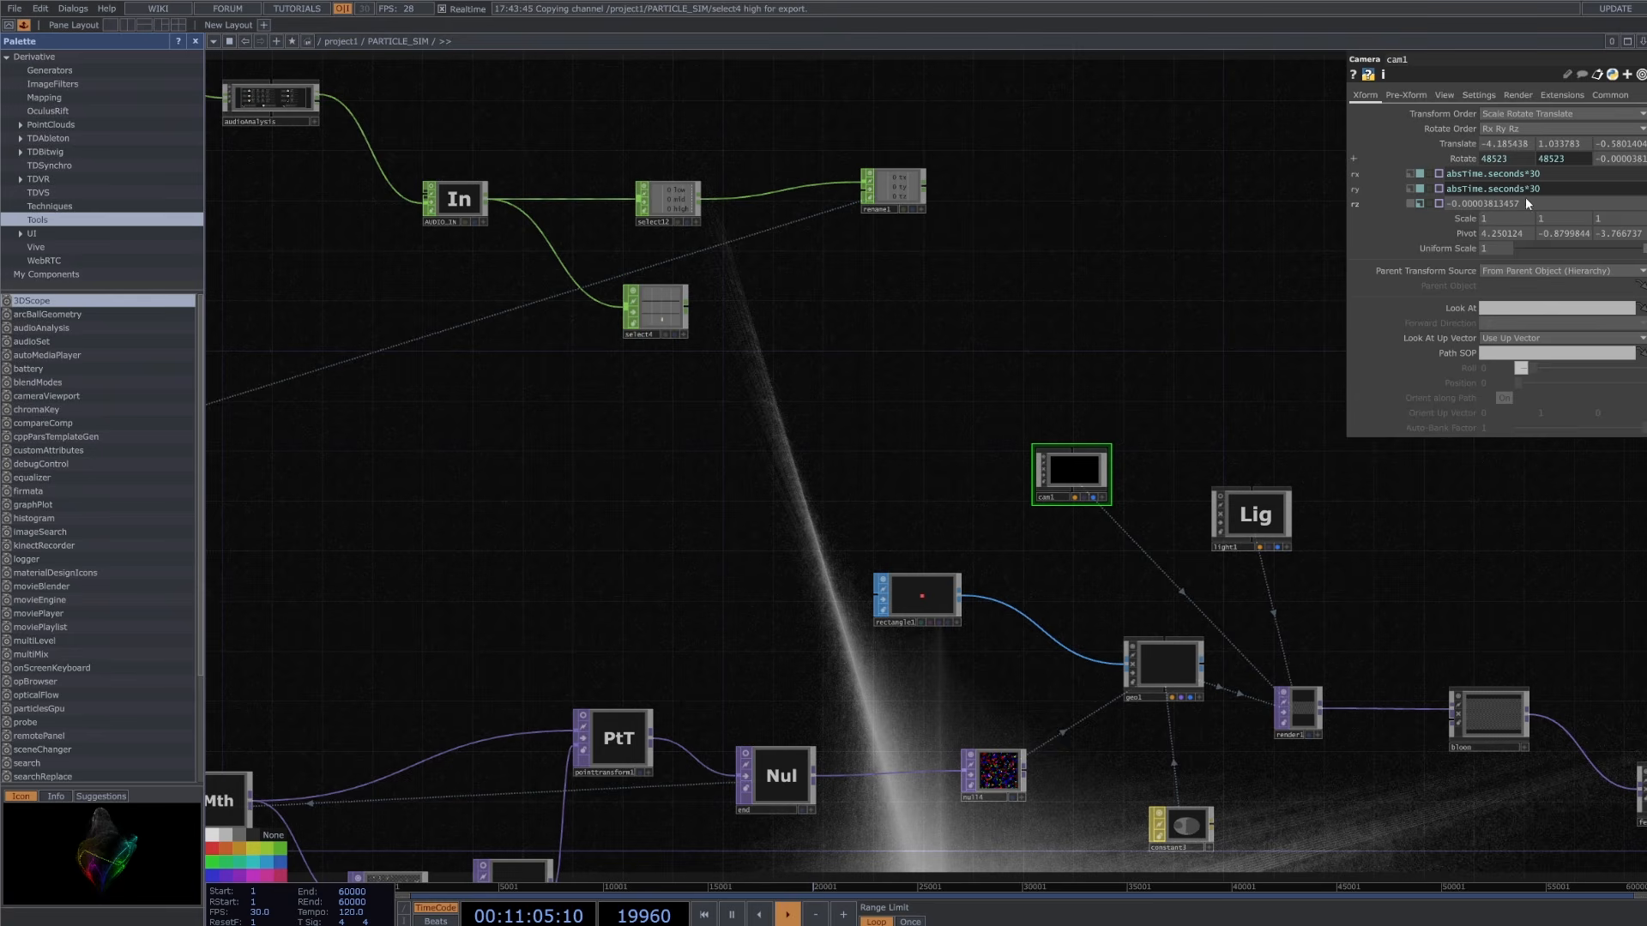